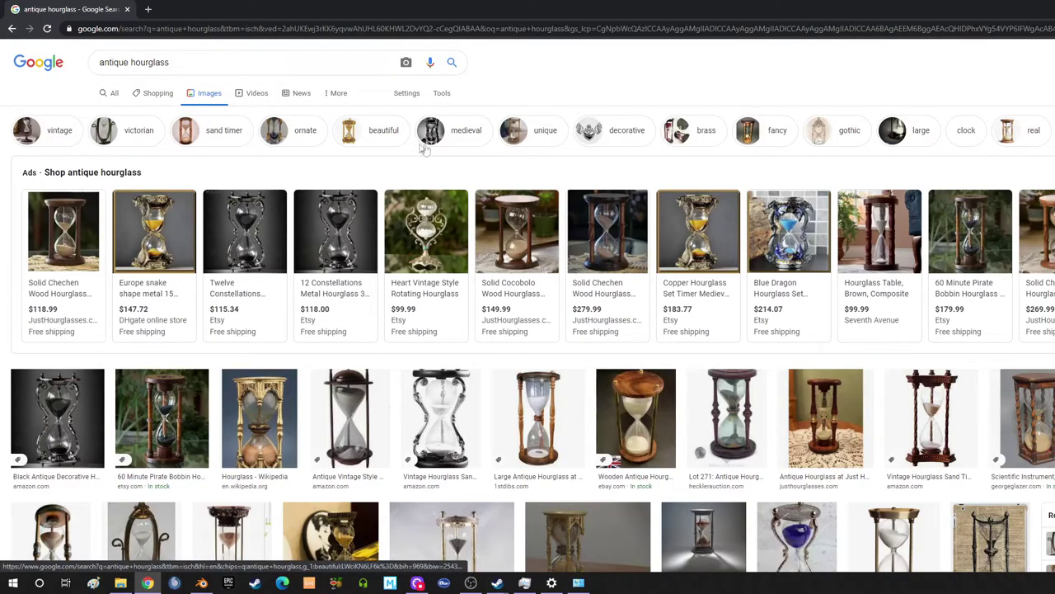
Step: Browse the 'antique hourglass' results and open the vatican.com Clocks - Antique Hourglass preview
{"action": "scroll", "coordinate": [610, 425], "scroll_direction": "down", "scroll_amount": 5}
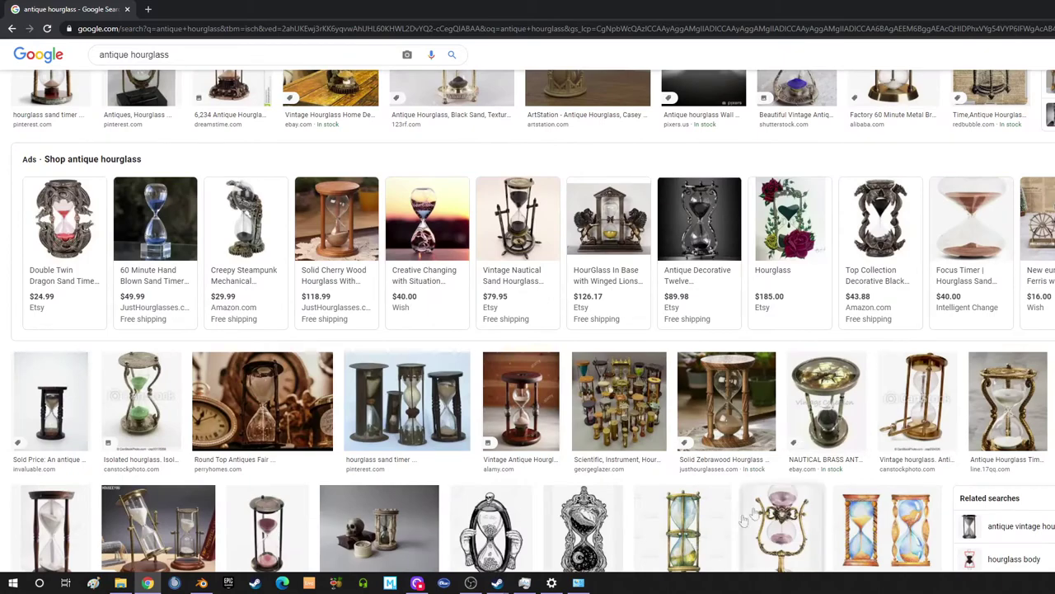
{"action": "scroll", "coordinate": [1047, 532], "scroll_direction": "down", "scroll_amount": 4}
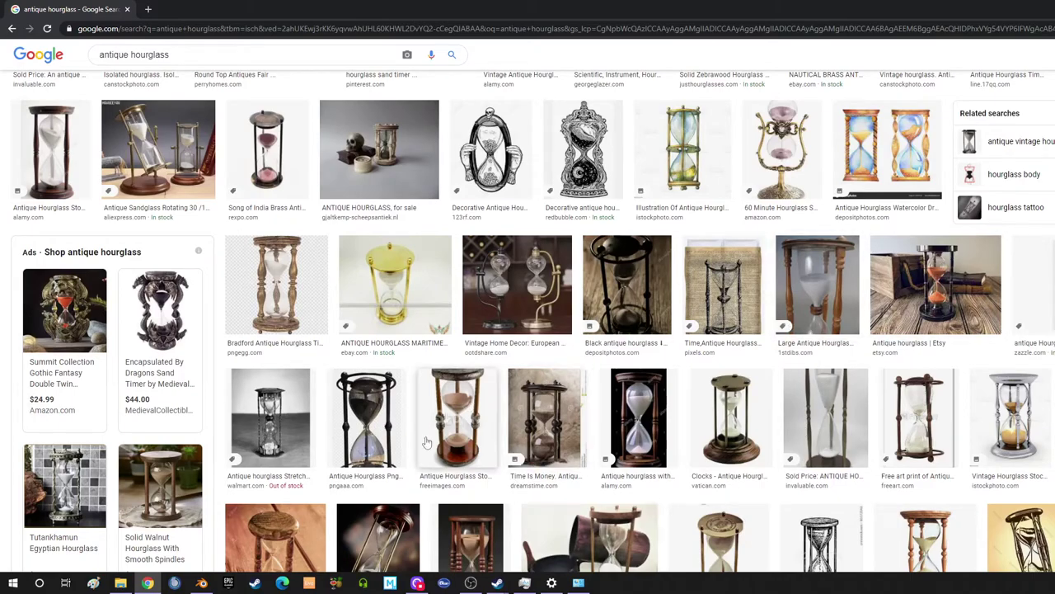
{"action": "scroll", "coordinate": [973, 433], "scroll_direction": "up", "scroll_amount": 7}
{"action": "scroll", "coordinate": [975, 435], "scroll_direction": "down", "scroll_amount": 3}
{"action": "scroll", "coordinate": [975, 436], "scroll_direction": "down", "scroll_amount": 2}
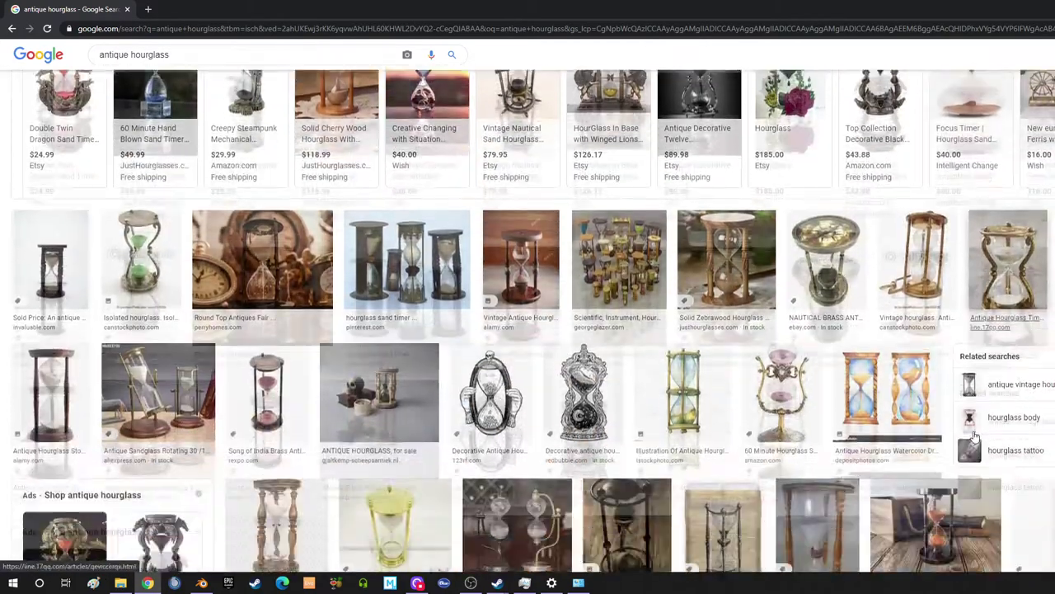
{"action": "scroll", "coordinate": [975, 435], "scroll_direction": "down", "scroll_amount": 2}
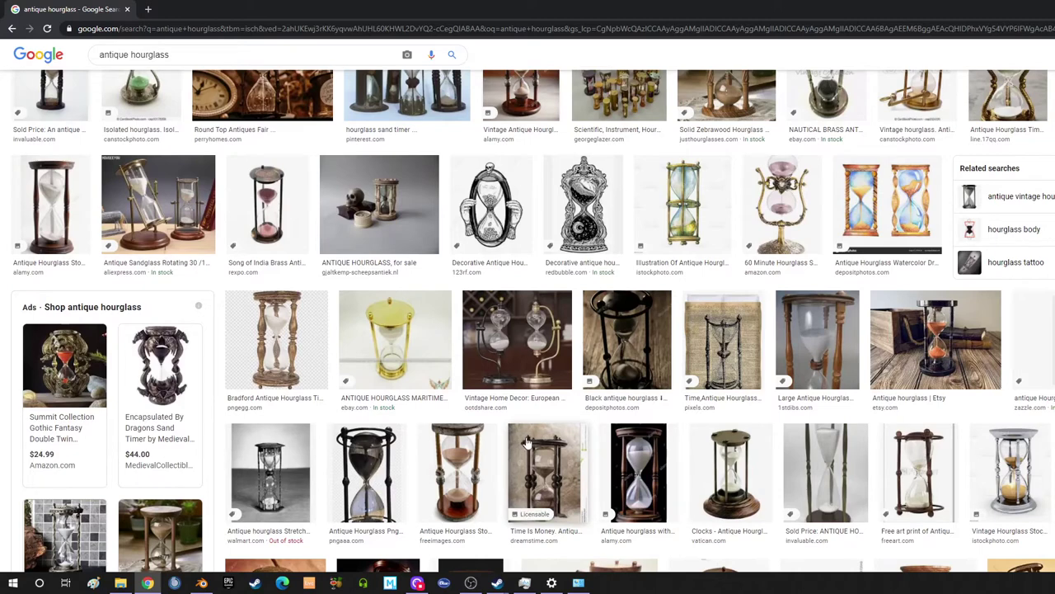
{"action": "left_click", "coordinate": [739, 468]}
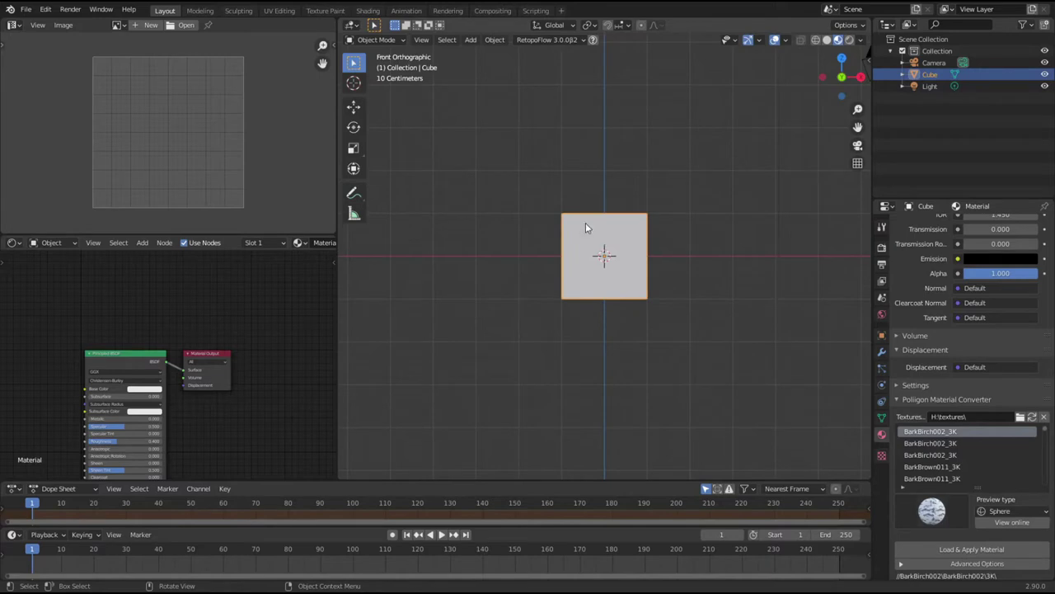
Step: Set the scene's Unit System to Imperial with Length in Inches
{"action": "key", "text": "Delete"}
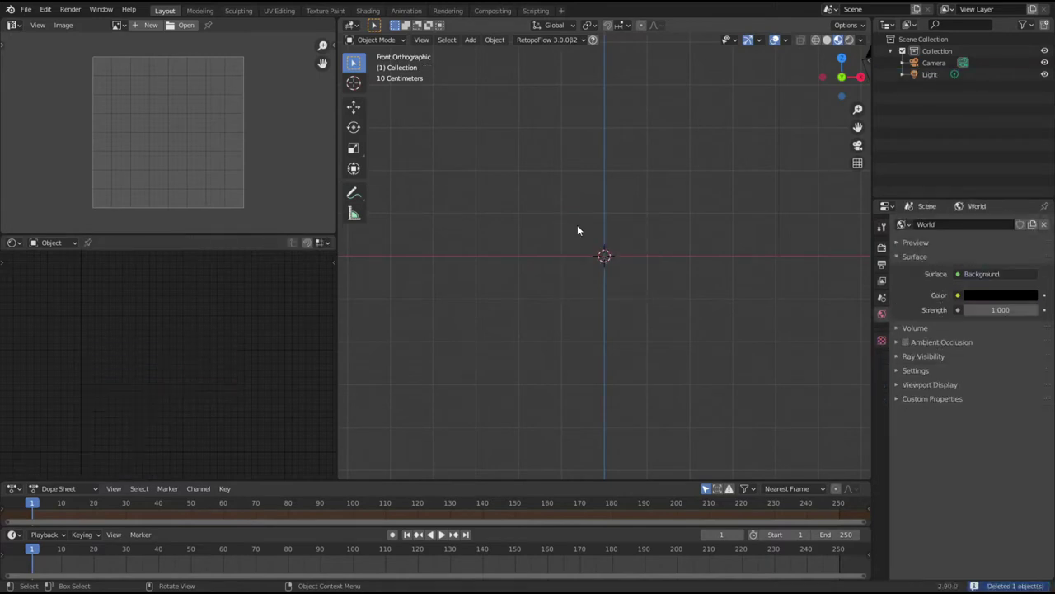
{"action": "key", "text": "ctrl+z"}
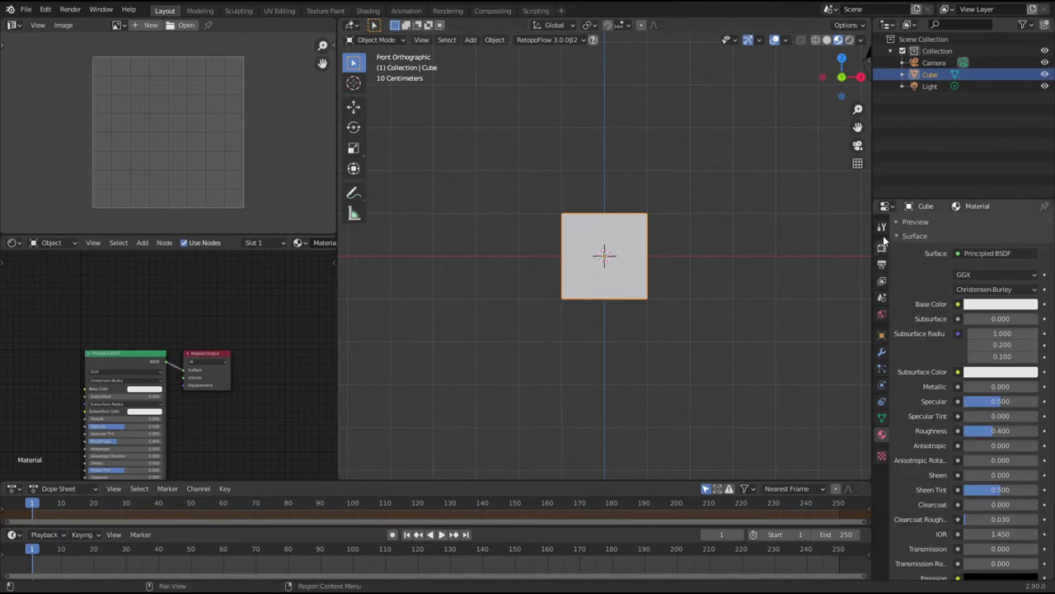
{"action": "left_click", "coordinate": [882, 298]}
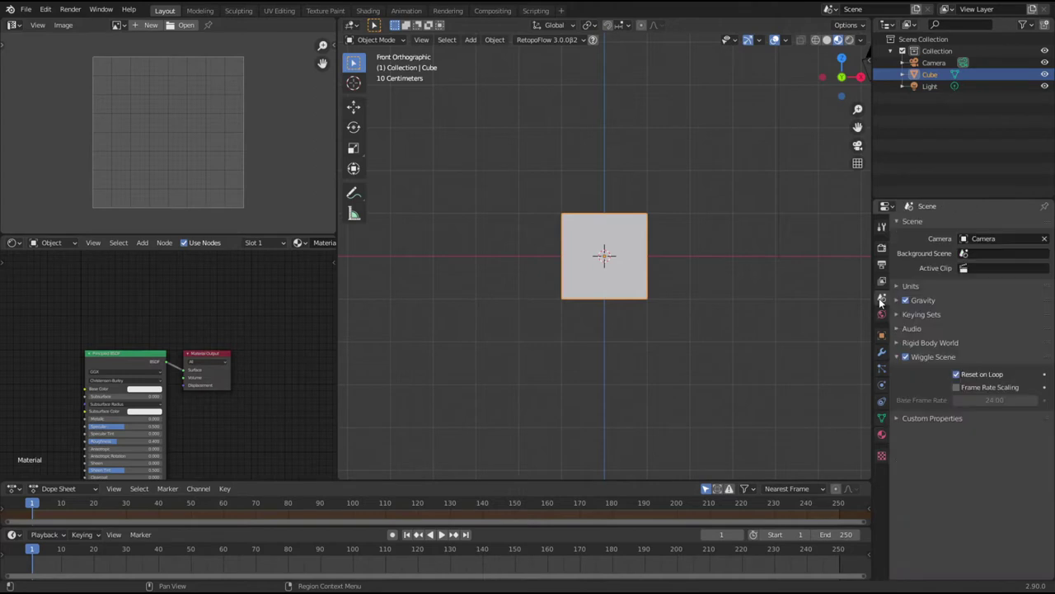
{"action": "left_click", "coordinate": [981, 303]}
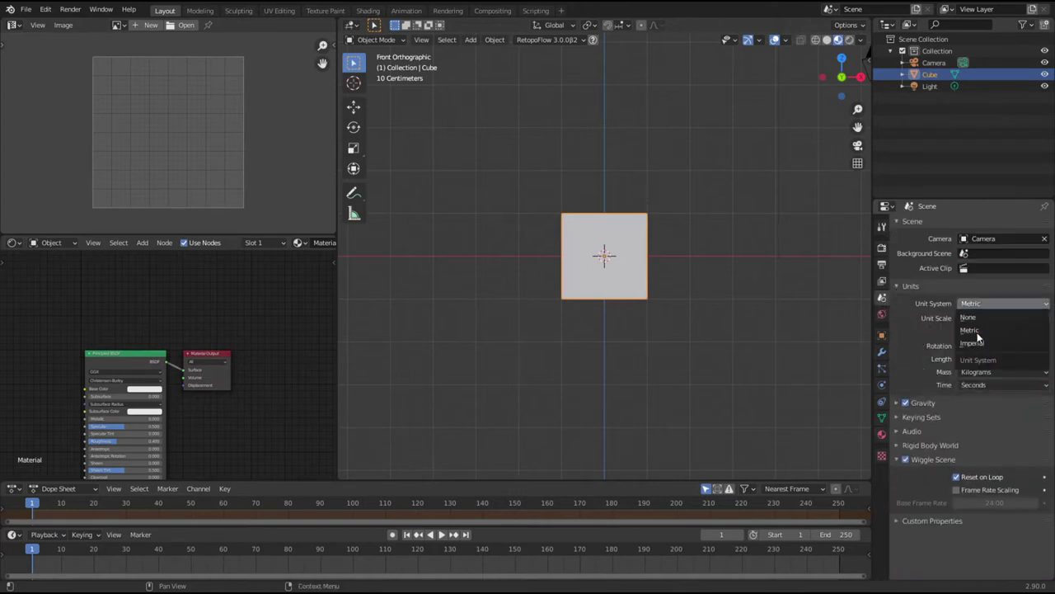
{"action": "left_click", "coordinate": [980, 345]}
{"action": "left_click", "coordinate": [970, 360]}
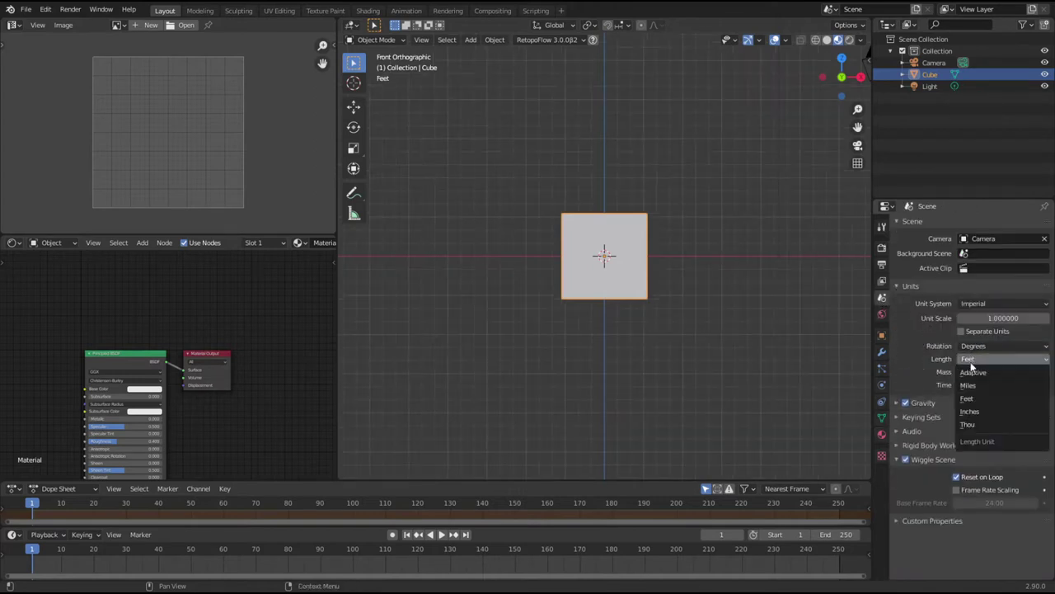
{"action": "left_click", "coordinate": [972, 412]}
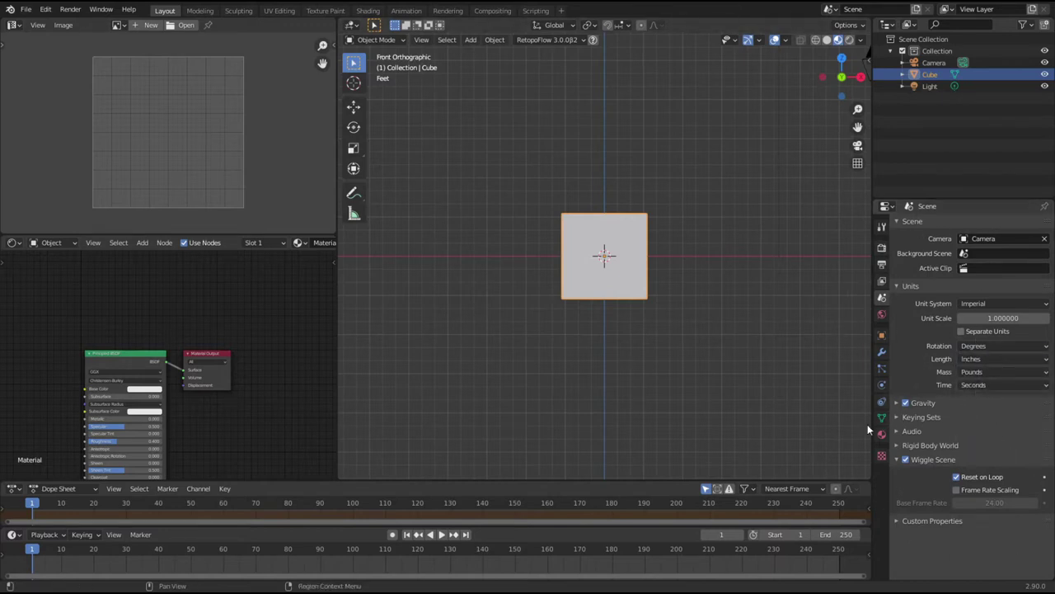
Step: Select and delete the default cube
{"action": "left_click", "coordinate": [629, 301]}
{"action": "left_click", "coordinate": [621, 282]}
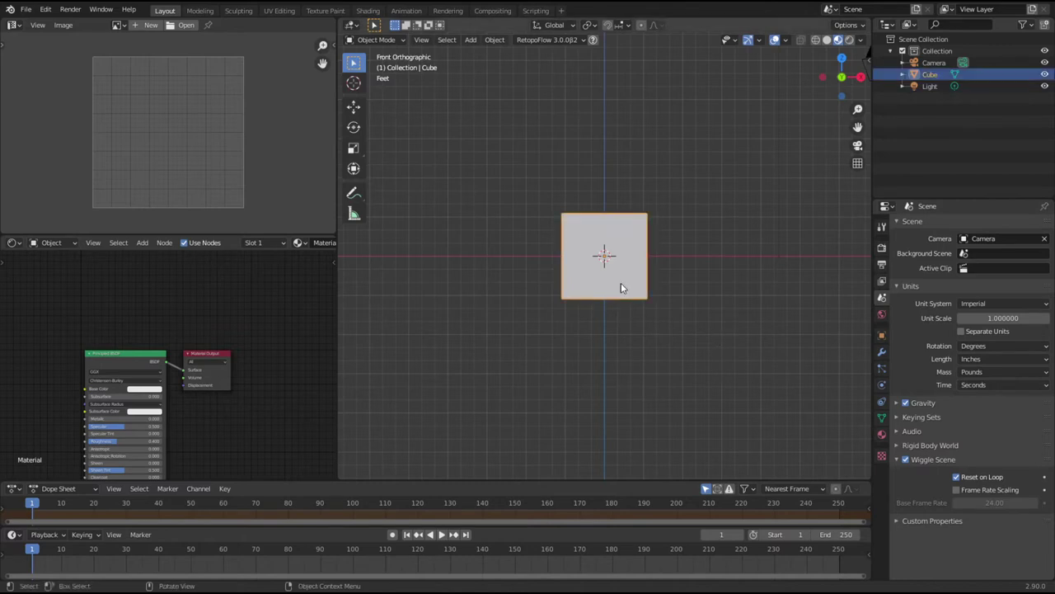
{"action": "key", "text": "Delete"}
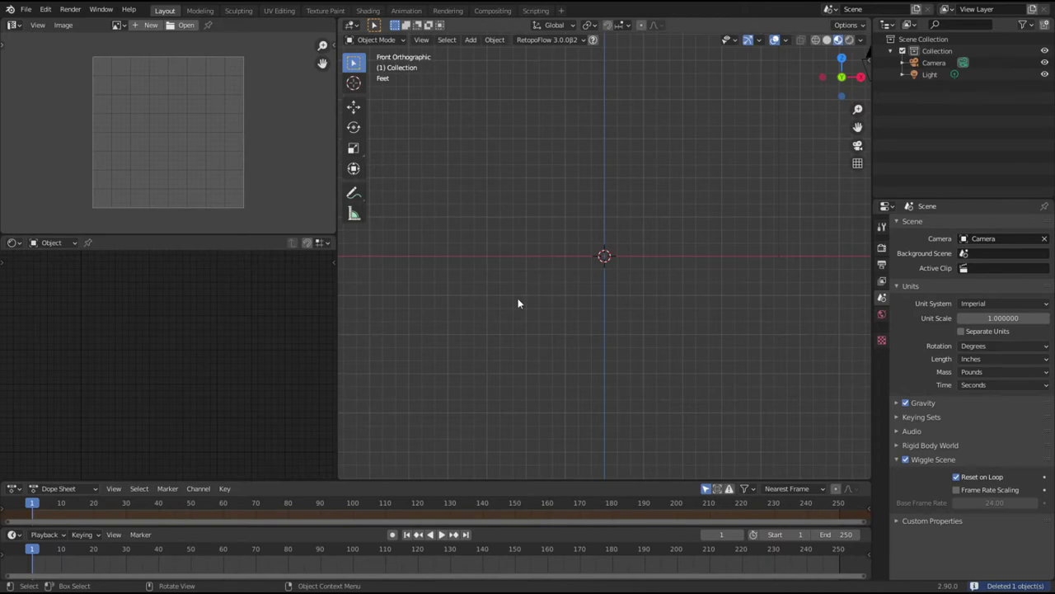
{"action": "key", "text": "shift+a"}
Step: Add a UV sphere from the Mesh menu and set its radius to 3 inches
{"action": "mouse_move", "coordinate": [517, 298]}
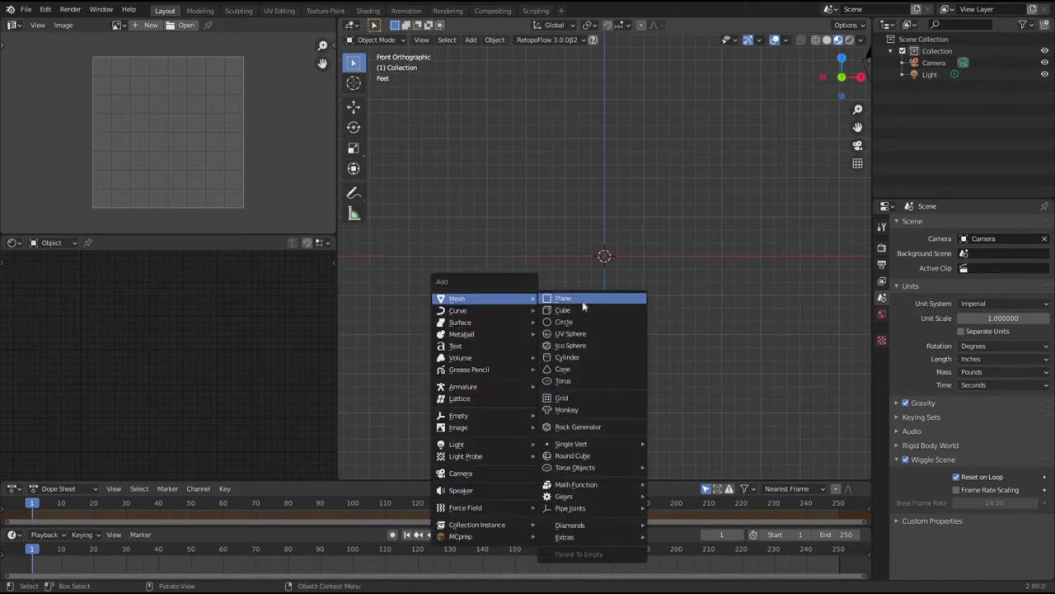
{"action": "left_click", "coordinate": [574, 333]}
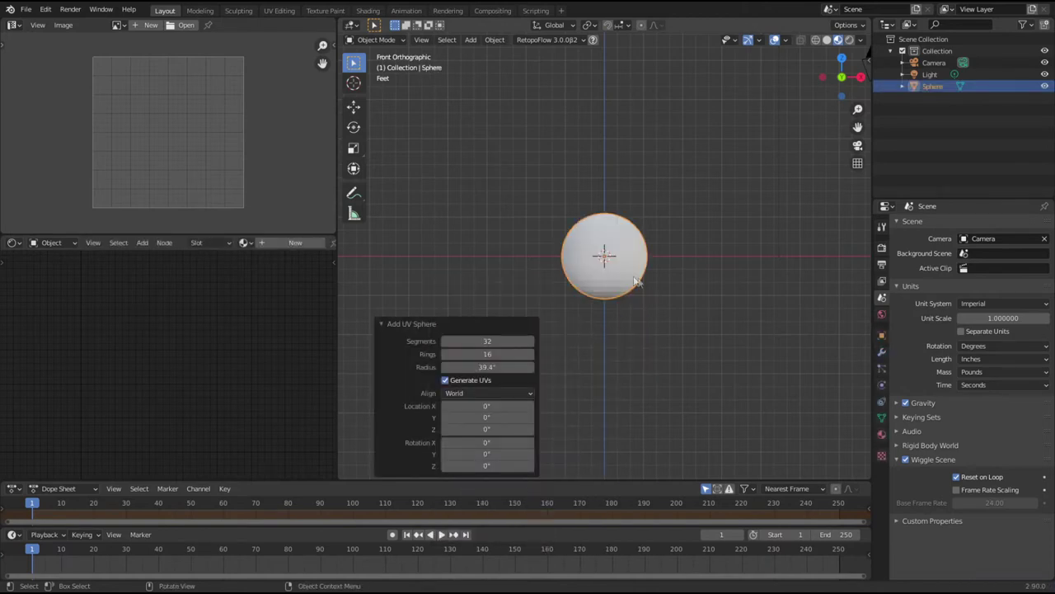
{"action": "scroll", "coordinate": [635, 294], "scroll_direction": "down", "scroll_amount": 5}
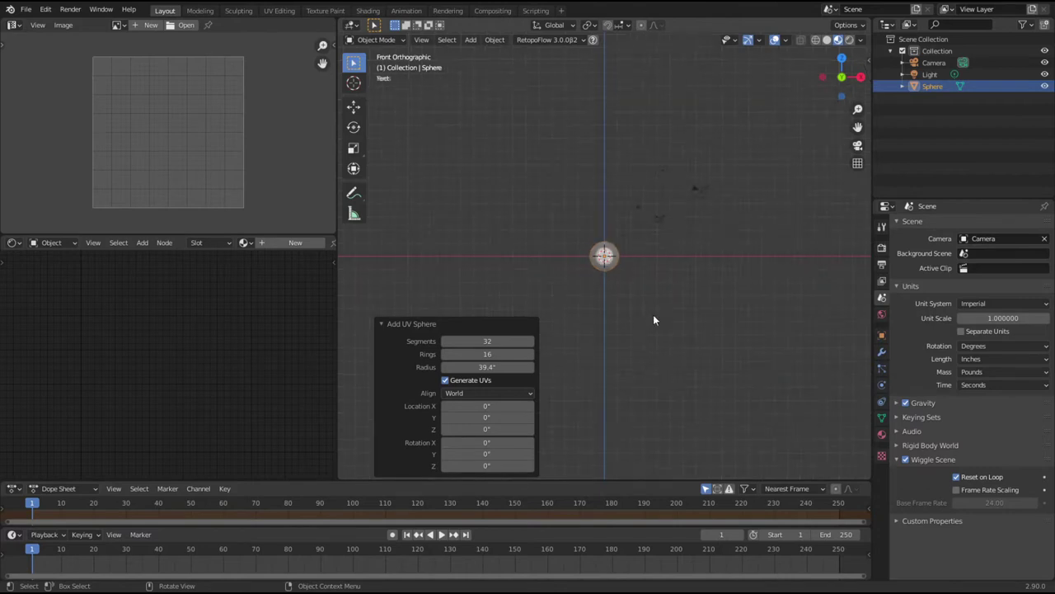
{"action": "scroll", "coordinate": [616, 327], "scroll_direction": "up", "scroll_amount": 6}
{"action": "scroll", "coordinate": [615, 298], "scroll_direction": "up", "scroll_amount": 3}
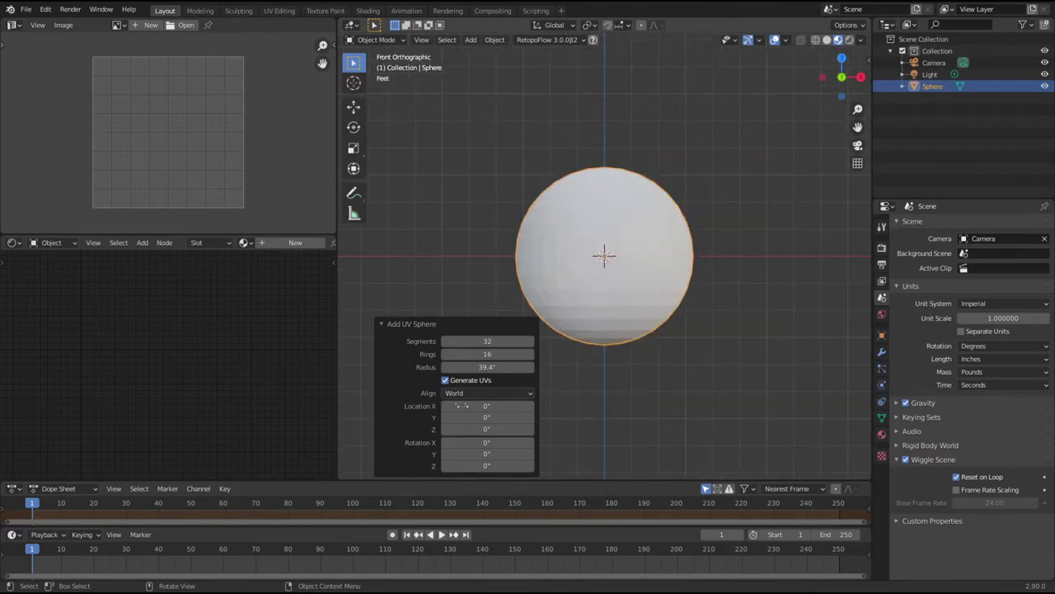
{"action": "left_click", "coordinate": [474, 367]}
{"action": "key", "text": "ctrl+a"}
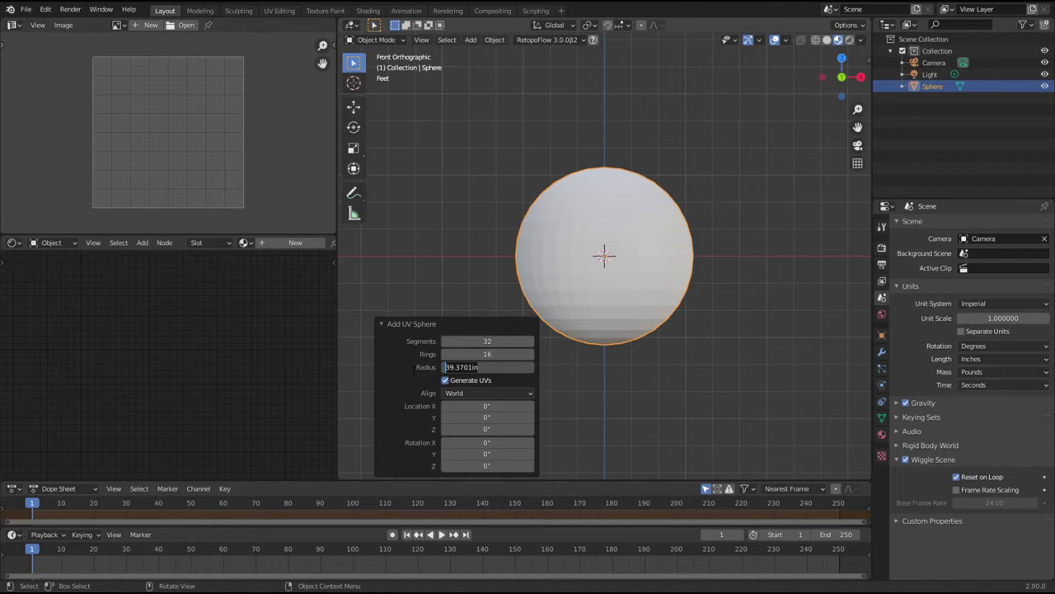
{"action": "type", "text": "3"}
{"action": "key", "text": "Return"}
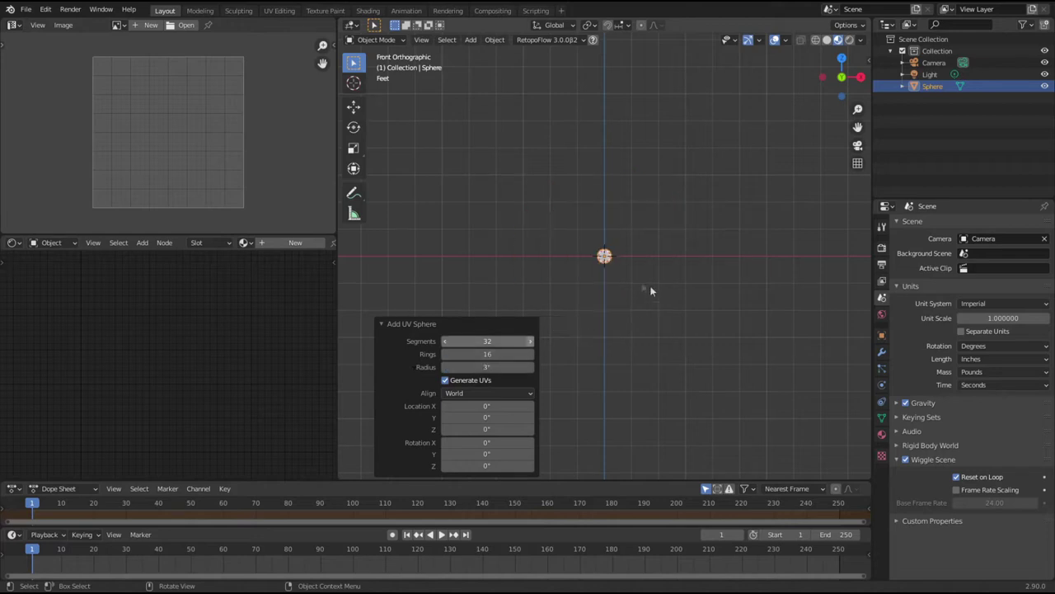
{"action": "scroll", "coordinate": [627, 280], "scroll_direction": "up", "scroll_amount": 12}
{"action": "scroll", "coordinate": [623, 297], "scroll_direction": "down", "scroll_amount": 2}
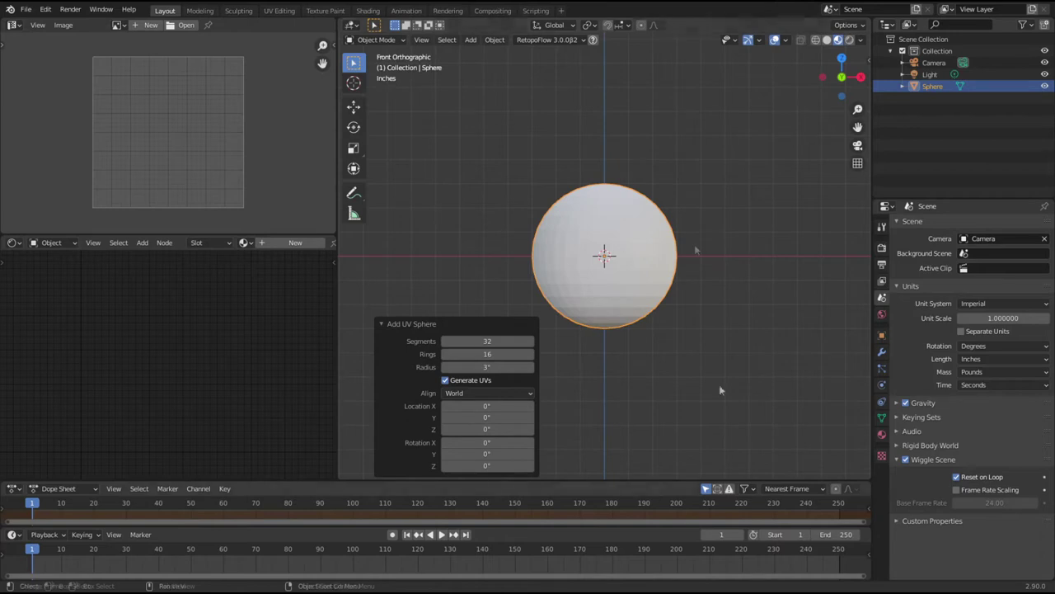
{"action": "middle_click_drag", "start_coordinate": [625, 385], "coordinate": [625, 299]}
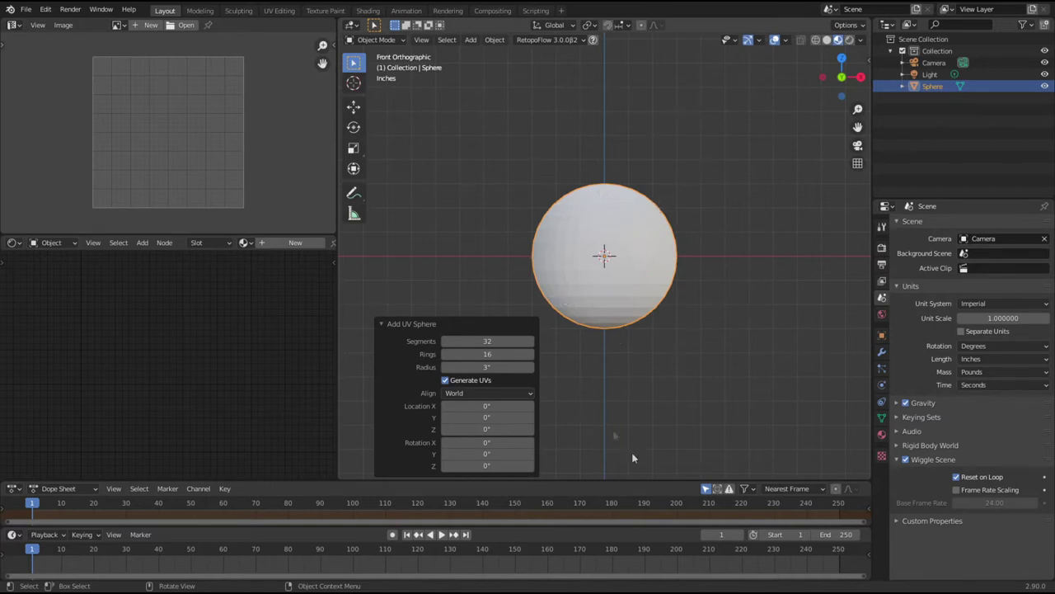
Step: Move the sphere 3 inches down along the Z axis
{"action": "left_click", "coordinate": [454, 323]}
{"action": "left_click", "coordinate": [622, 388]}
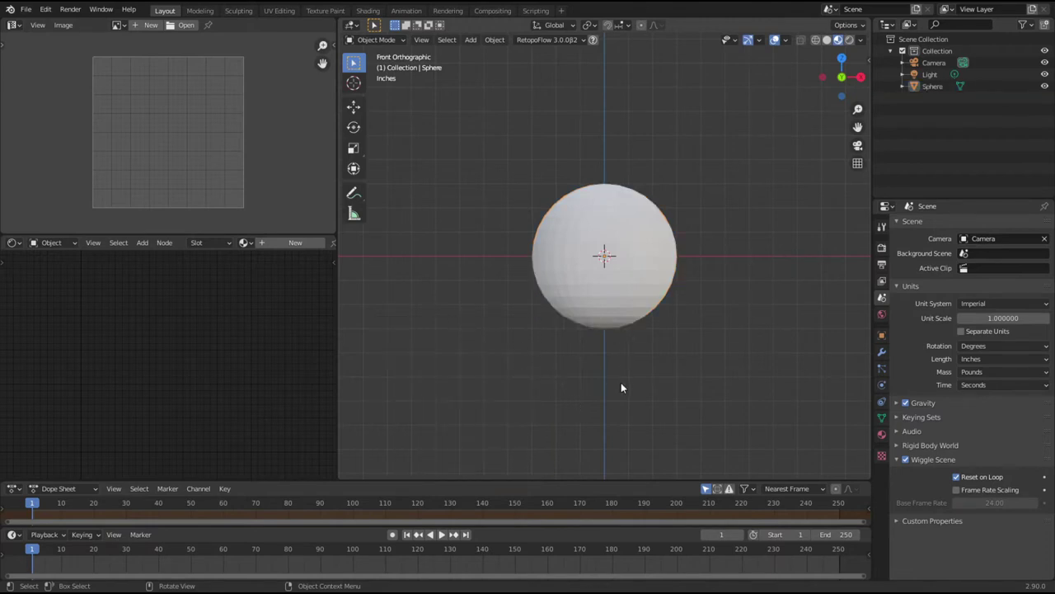
{"action": "left_click", "coordinate": [605, 306]}
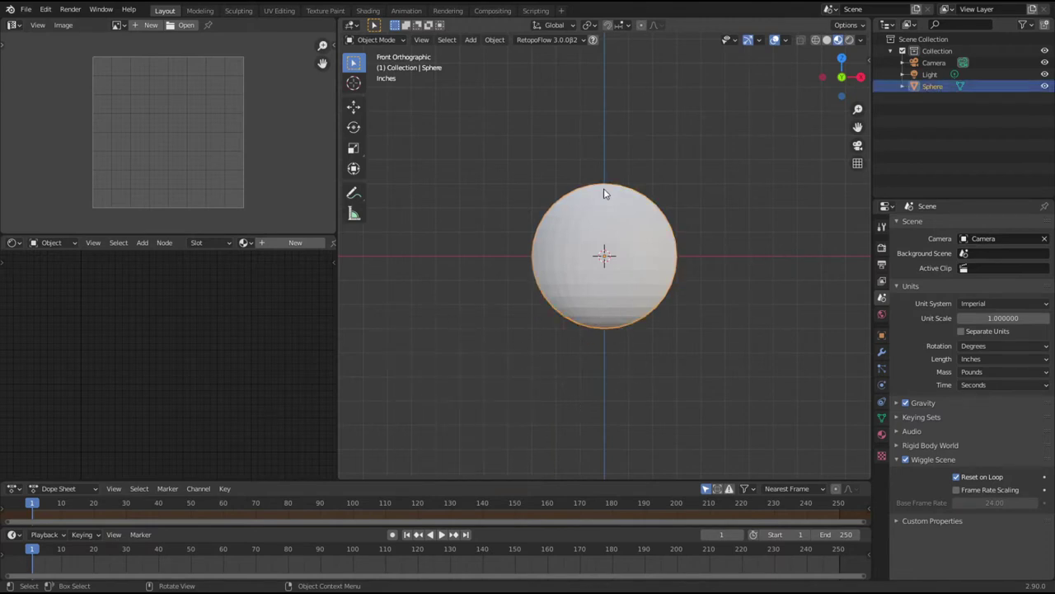
{"action": "key", "text": "g"}
{"action": "key", "text": "z"}
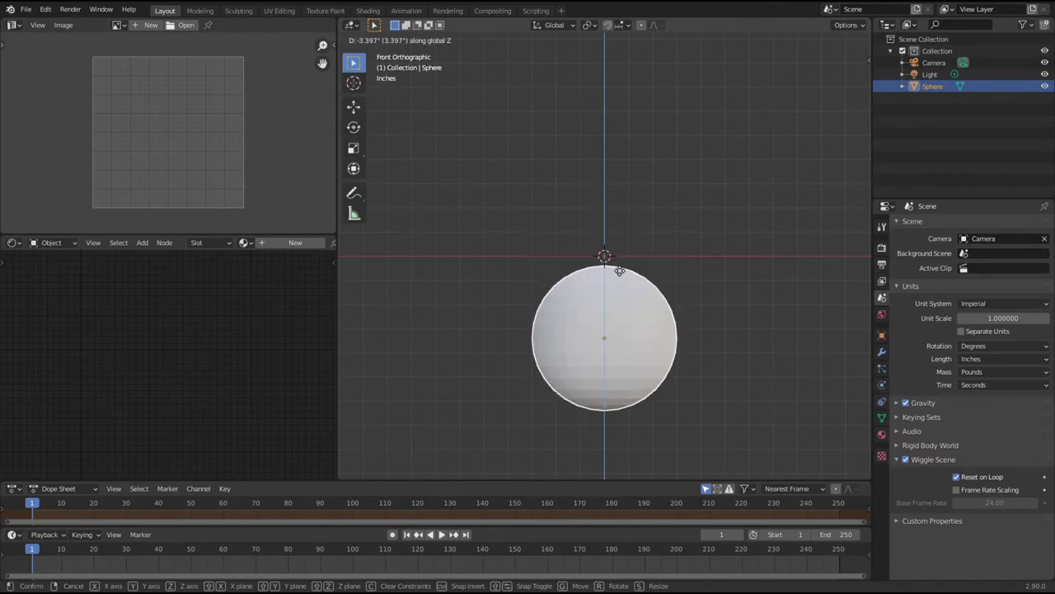
{"action": "type", "text": "3"}
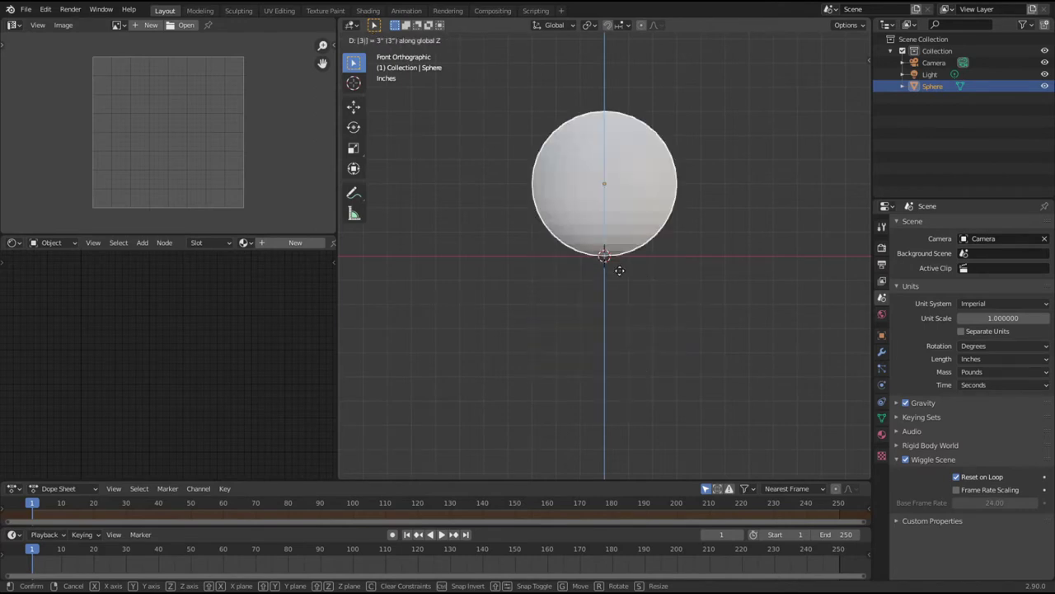
{"action": "type", "text": "-"}
{"action": "key", "text": "Return"}
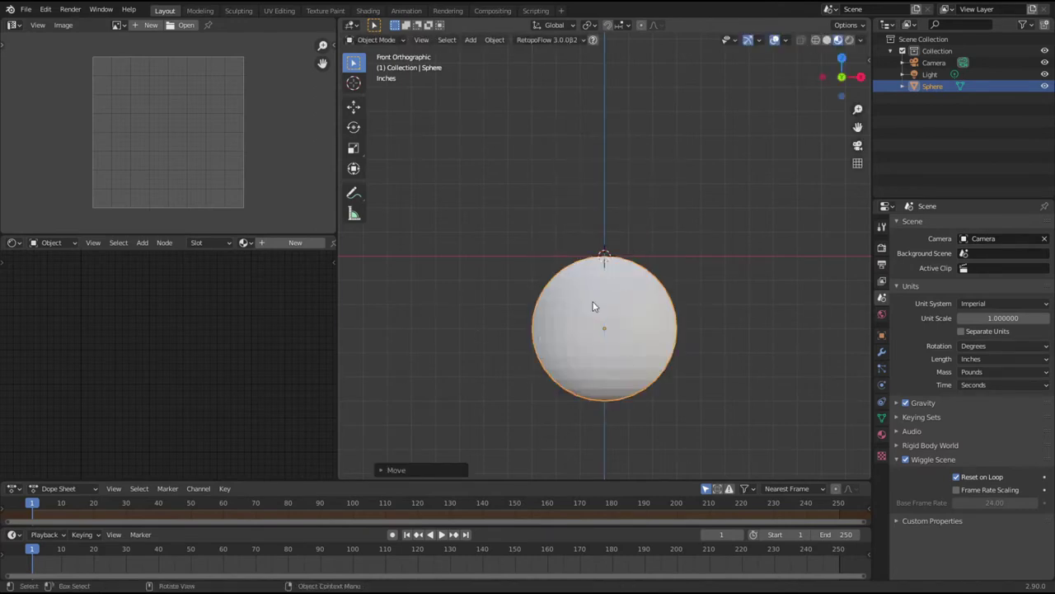
Step: In Edit Mode, delete the sphere's bottom pole vertex to open a hole
{"action": "left_click", "coordinate": [686, 427]}
{"action": "middle_click_drag", "start_coordinate": [595, 466], "coordinate": [589, 337]}
{"action": "left_click", "coordinate": [571, 353]}
{"action": "key", "text": "Tab"}
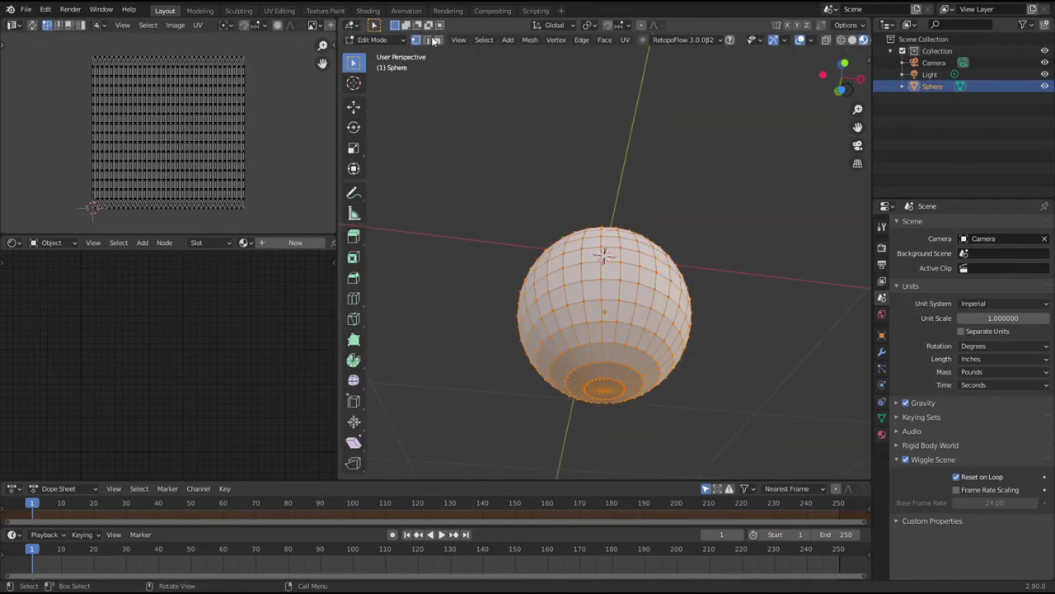
{"action": "left_click", "coordinate": [603, 390]}
{"action": "key", "text": "x"}
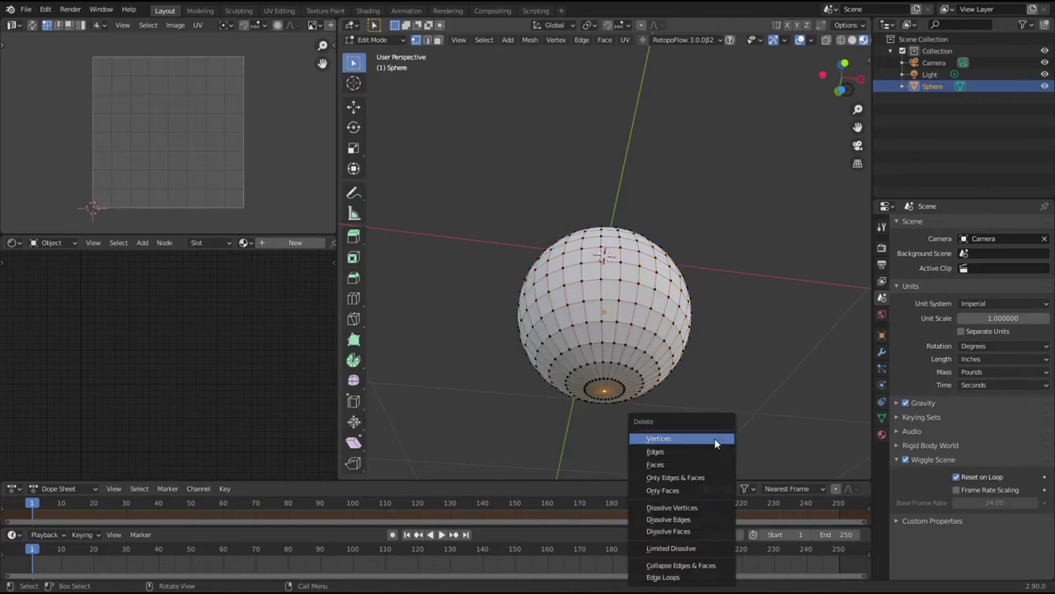
{"action": "left_click", "coordinate": [691, 440]}
{"action": "scroll", "coordinate": [639, 448], "scroll_direction": "up", "scroll_amount": 5}
{"action": "middle_click_drag", "start_coordinate": [639, 448], "coordinate": [762, 171]}
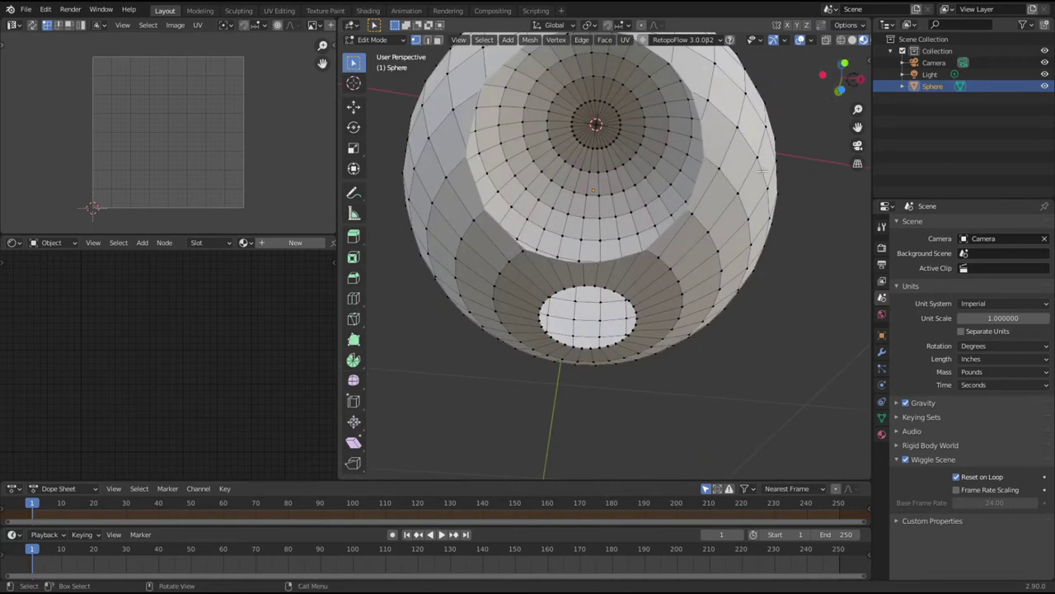
Step: Set the viewport clip start to 0.01 inch and hide the sidebar
{"action": "key", "text": "n"}
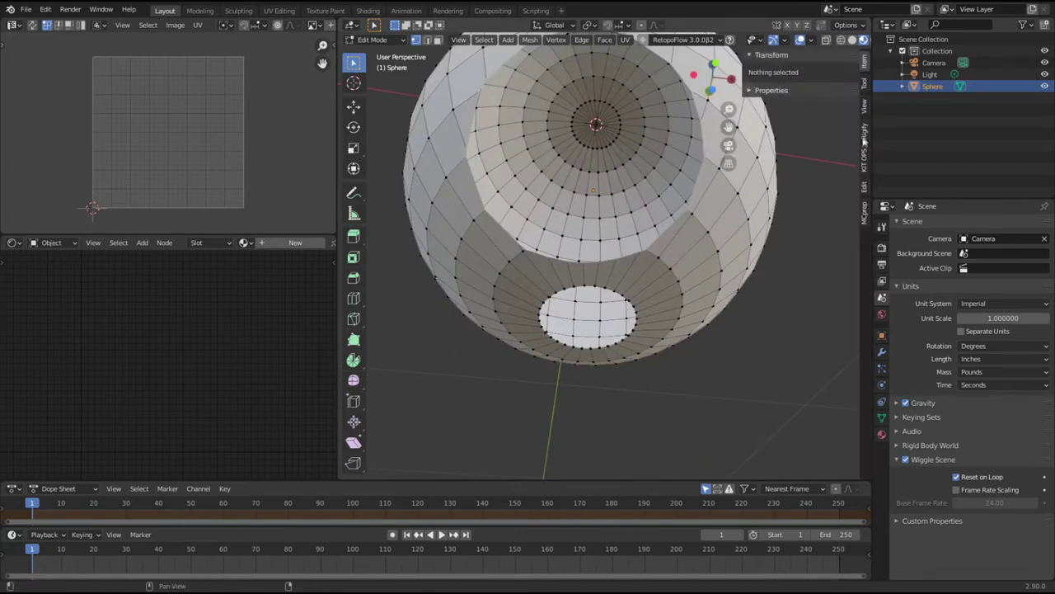
{"action": "left_click", "coordinate": [864, 116]}
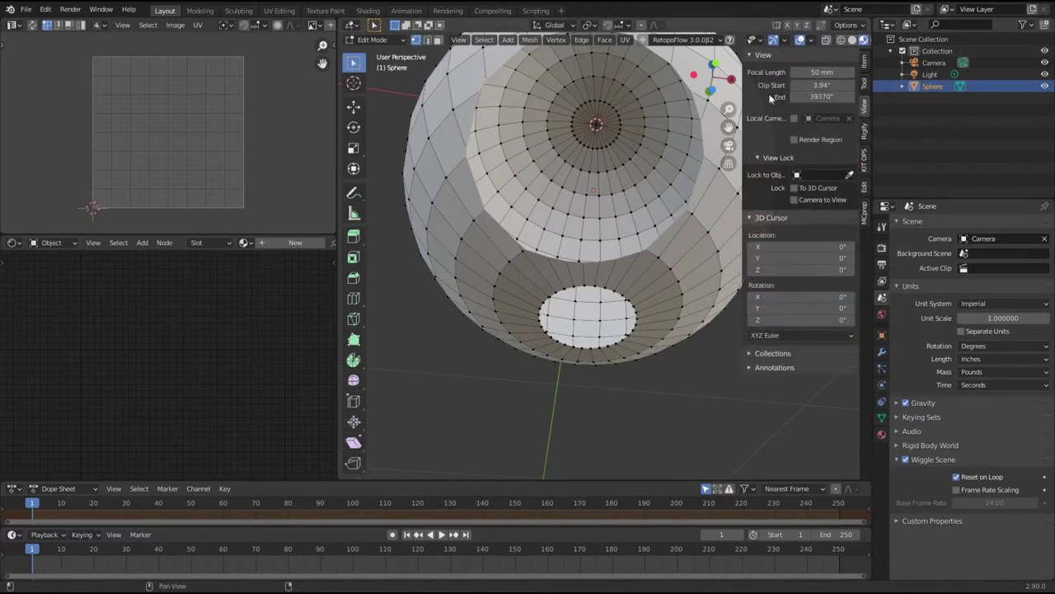
{"action": "left_click", "coordinate": [822, 84]}
{"action": "type", "text": "0.01"}
{"action": "key", "text": "Return"}
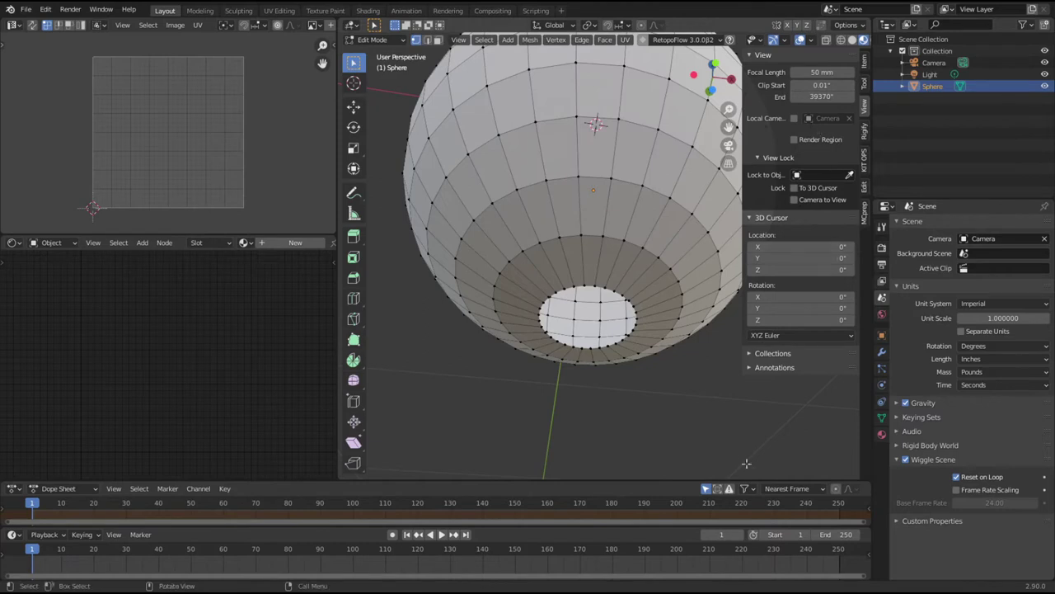
{"action": "key", "text": "n"}
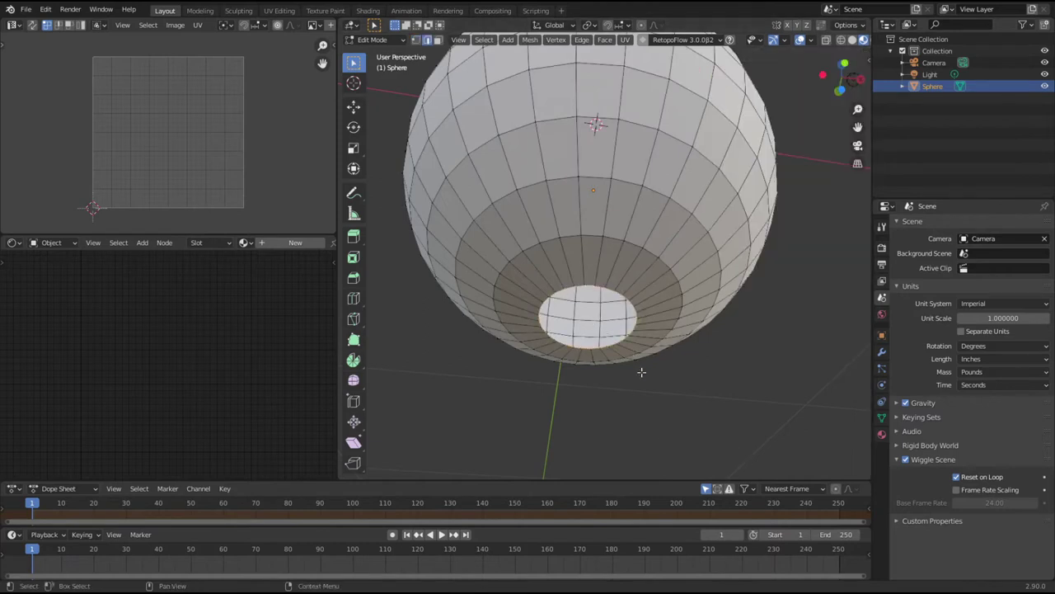
{"action": "key", "text": "F3"}
{"action": "type", "text": "gri"}
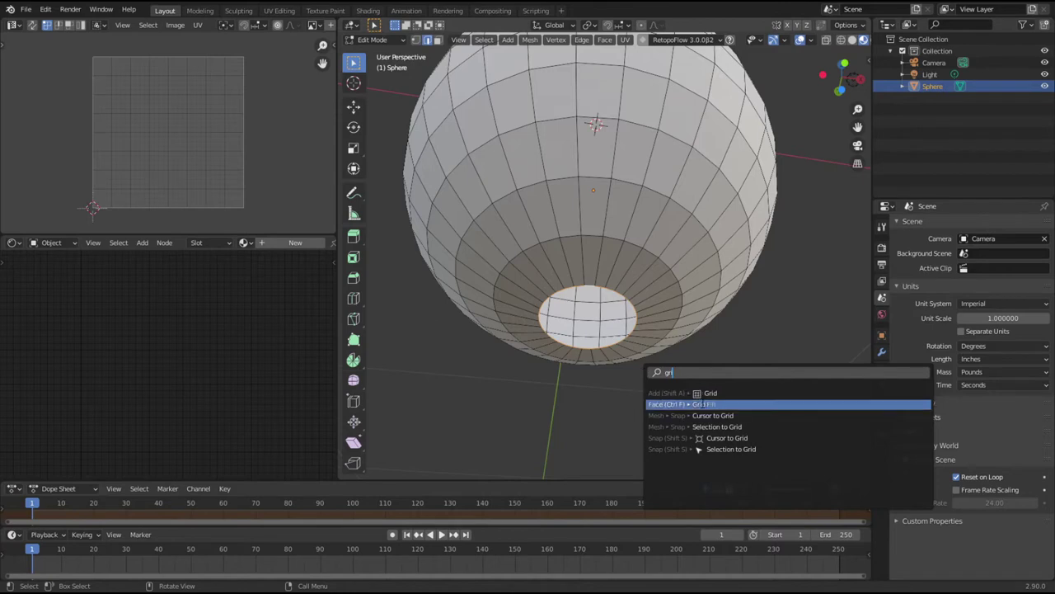
Step: Grid-fill the bottom hole and add a Subdivision Surface modifier at viewport level 2
{"action": "left_click", "coordinate": [702, 404]}
{"action": "key", "text": "a"}
{"action": "scroll", "coordinate": [702, 404], "scroll_direction": "down", "scroll_amount": 2}
{"action": "left_click", "coordinate": [882, 353]}
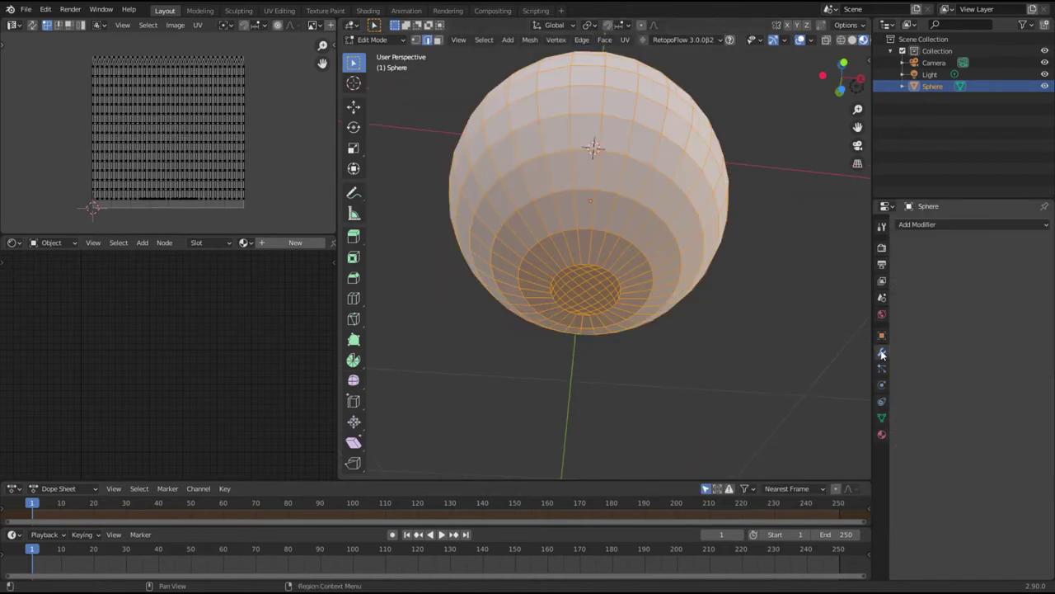
{"action": "left_click", "coordinate": [925, 225]}
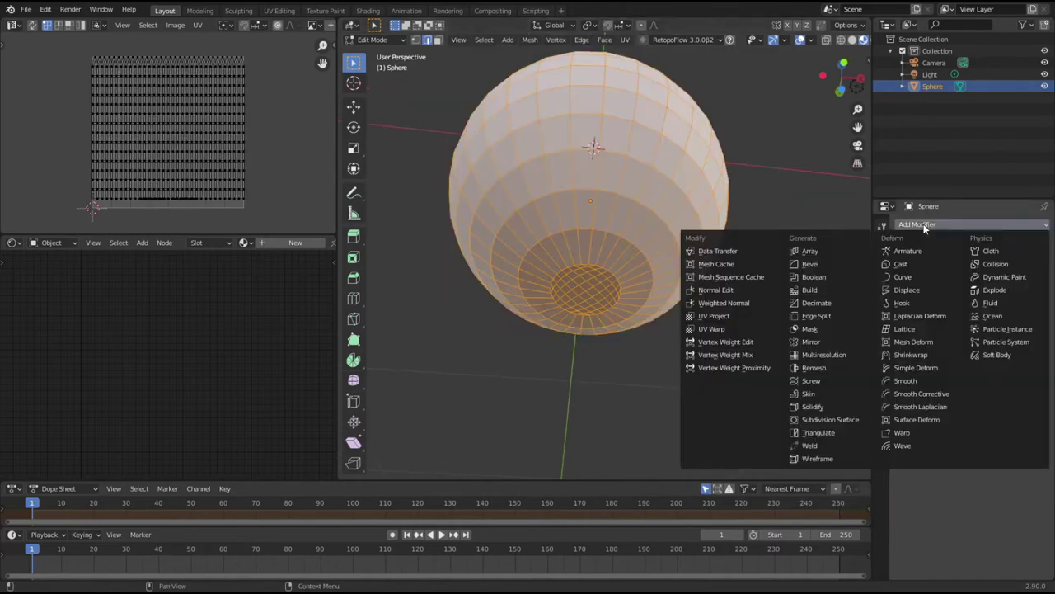
{"action": "left_click", "coordinate": [823, 419]}
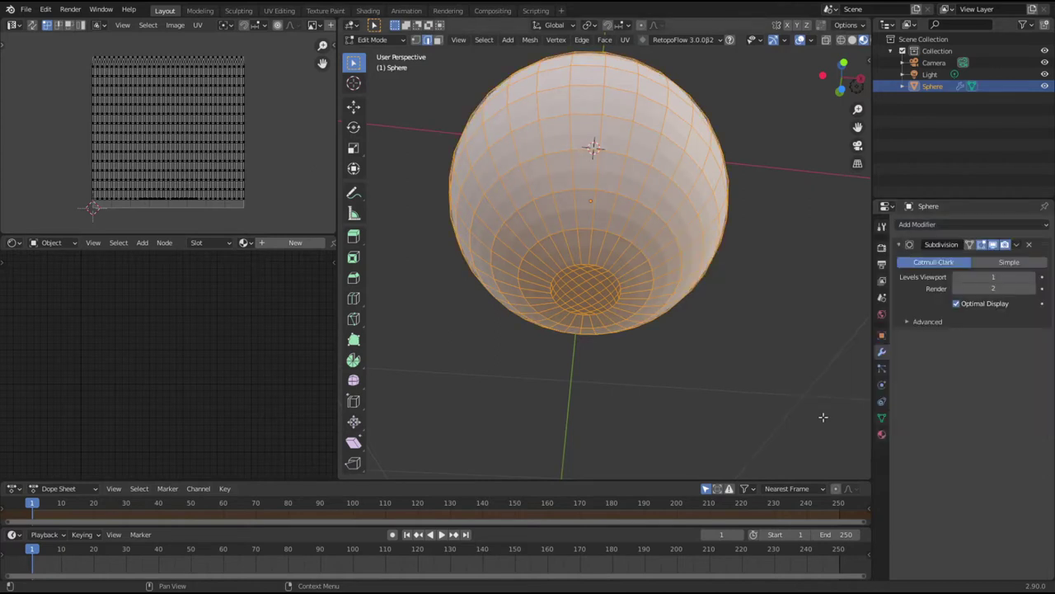
{"action": "left_click", "coordinate": [1032, 278]}
Step: Return to Object Mode and apply Shade Smooth to the sphere
{"action": "left_click", "coordinate": [625, 41]}
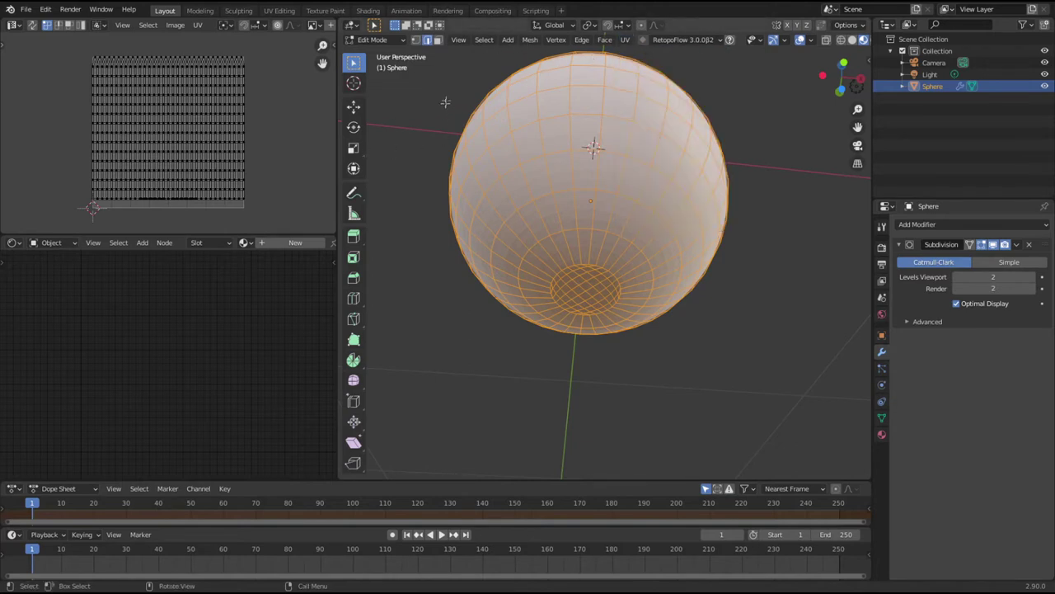
{"action": "key", "text": "Tab"}
{"action": "left_click", "coordinate": [494, 40]}
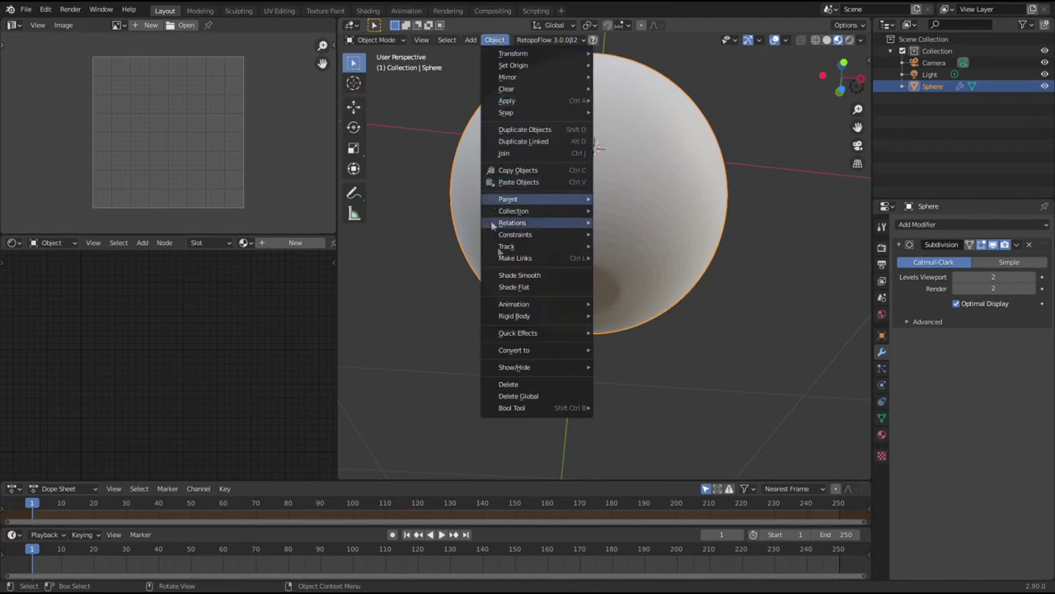
{"action": "left_click", "coordinate": [495, 280]}
{"action": "left_click", "coordinate": [660, 420]}
{"action": "middle_click_drag", "start_coordinate": [660, 419], "coordinate": [603, 253]}
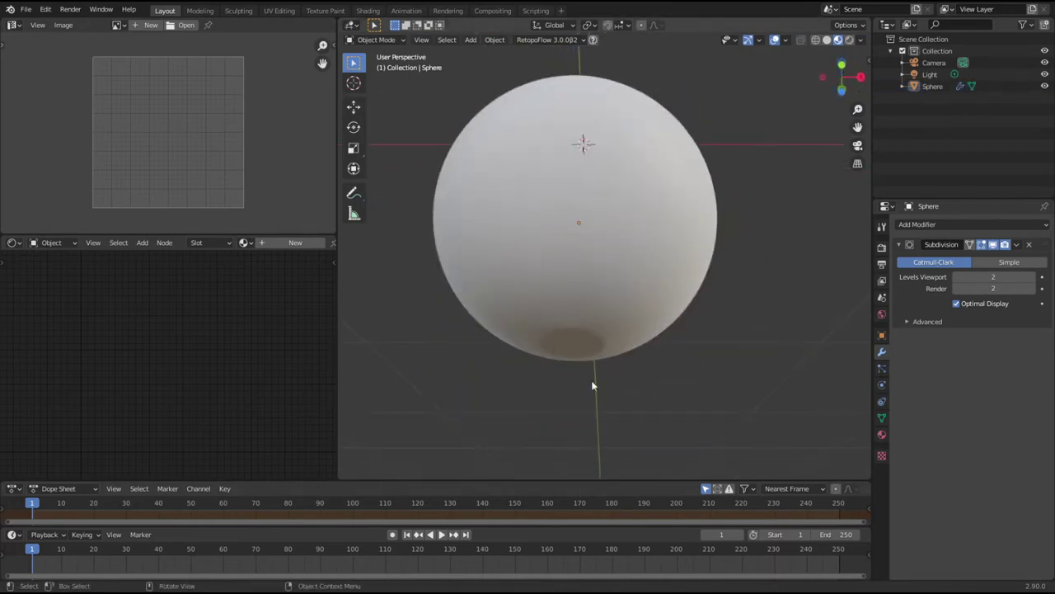
{"action": "middle_click_drag", "start_coordinate": [579, 401], "coordinate": [563, 346], "text": "alt"}
Step: Select the edge loop around the bottom cap and slide it to a new position
{"action": "left_click", "coordinate": [557, 337]}
{"action": "key", "text": "Tab"}
{"action": "left_click", "coordinate": [532, 217], "text": "alt"}
{"action": "key", "text": "g"}
{"action": "key", "text": "g"}
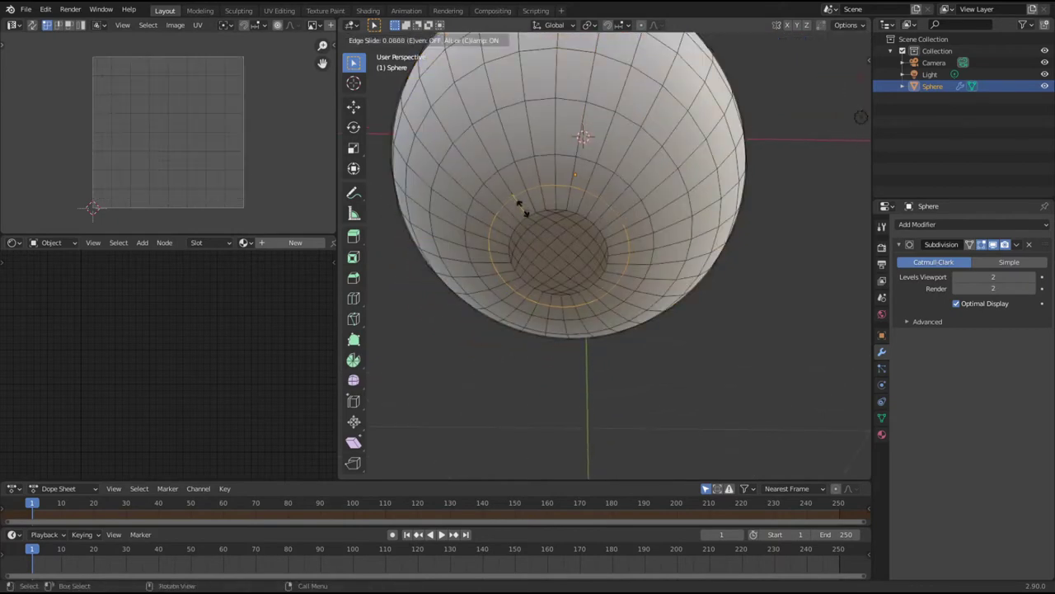
{"action": "left_click", "coordinate": [527, 219]}
{"action": "left_click", "coordinate": [619, 360]}
{"action": "middle_click_drag", "start_coordinate": [619, 361], "coordinate": [619, 372]}
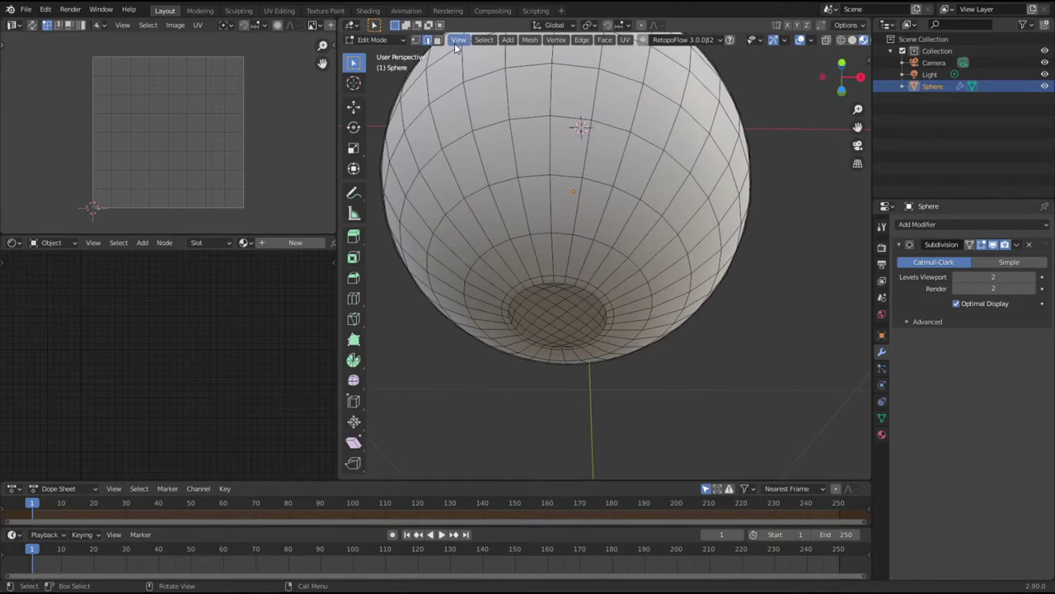
Step: Switch to front orthographic view and widen the 3D viewport area
{"action": "key", "text": "KP_1"}
{"action": "scroll", "coordinate": [515, 371], "scroll_direction": "up", "scroll_amount": 5}
{"action": "left_click_drag", "start_coordinate": [335, 205], "coordinate": [57, 205]}
{"action": "middle_click_drag", "start_coordinate": [811, 330], "coordinate": [754, 407], "text": "shift"}
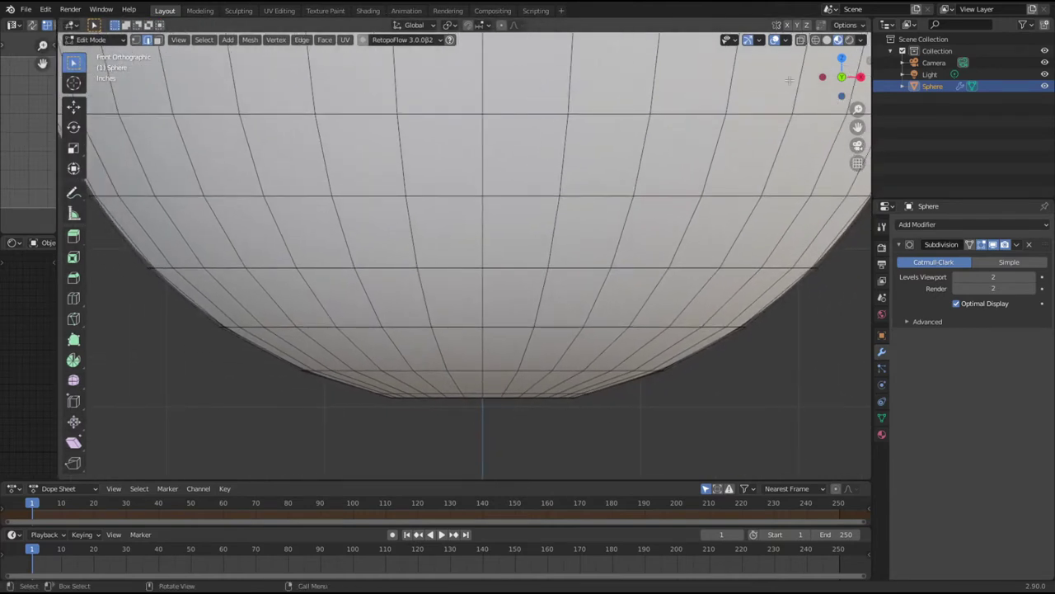
Step: Frame the sphere and toggle the Subdivision modifier's viewport and edit-cage display
{"action": "key", "text": "a"}
{"action": "key", "text": "KP_Decimal"}
{"action": "left_click", "coordinate": [1017, 244]}
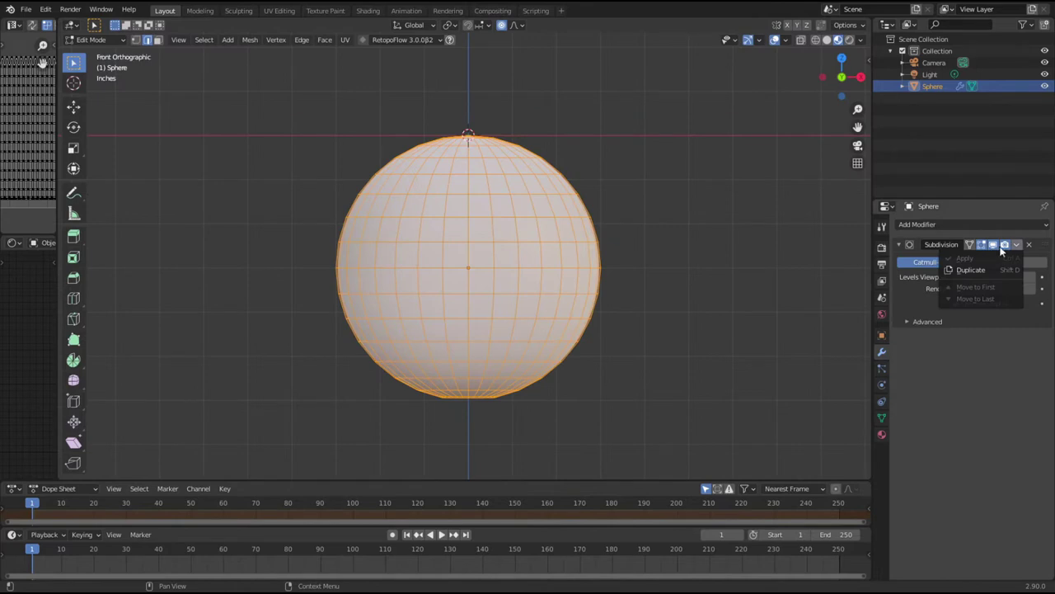
{"action": "left_click", "coordinate": [996, 248]}
{"action": "left_click", "coordinate": [992, 246]}
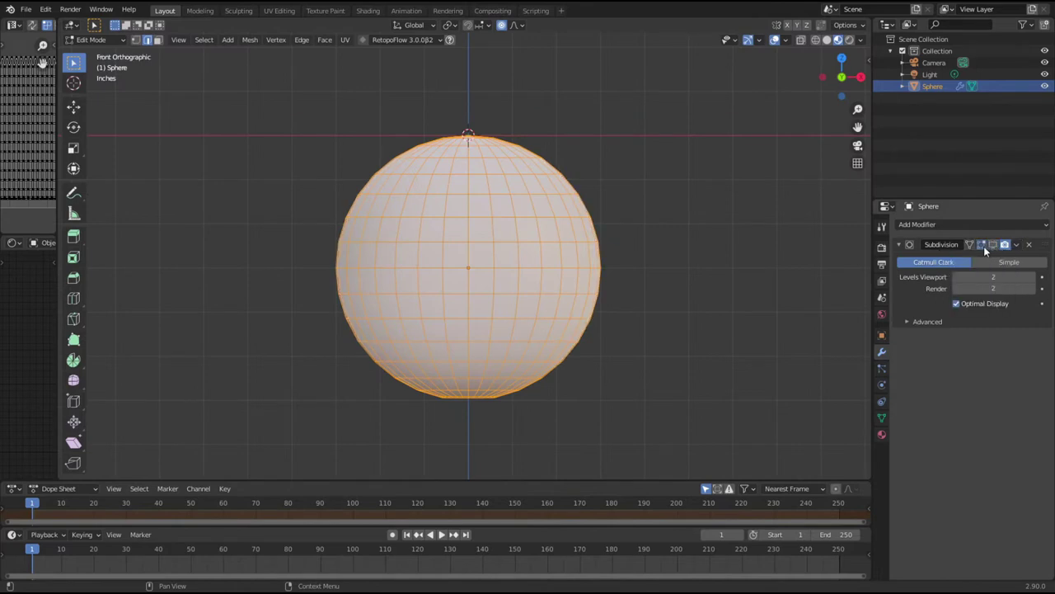
{"action": "left_click", "coordinate": [970, 245]}
{"action": "left_click", "coordinate": [899, 245]}
Step: Add a Cast modifier above Subdivision in the stack and adjust its Factor
{"action": "left_click", "coordinate": [919, 224]}
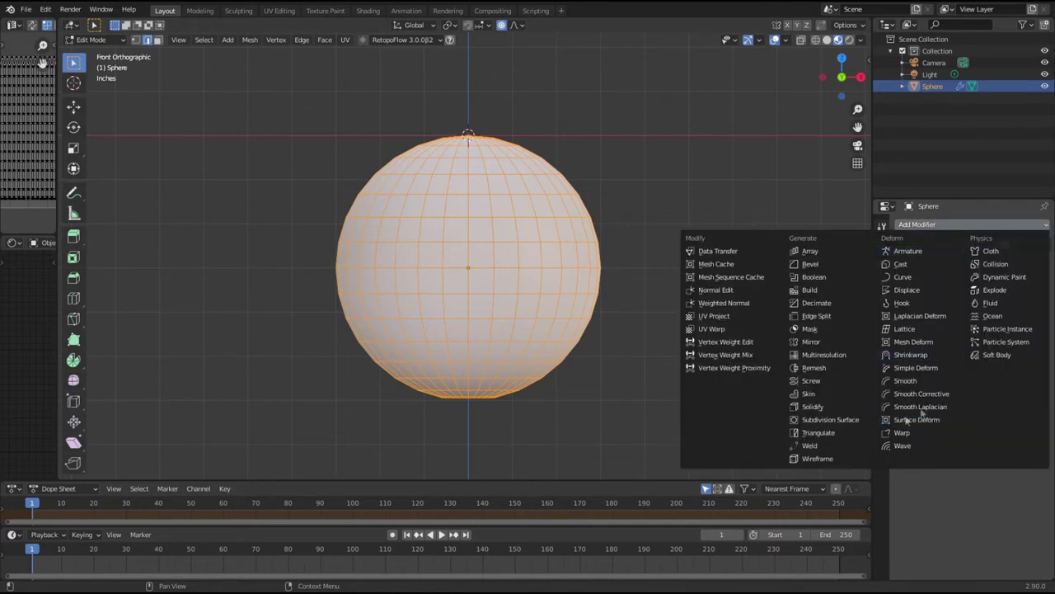
{"action": "left_click", "coordinate": [916, 265]}
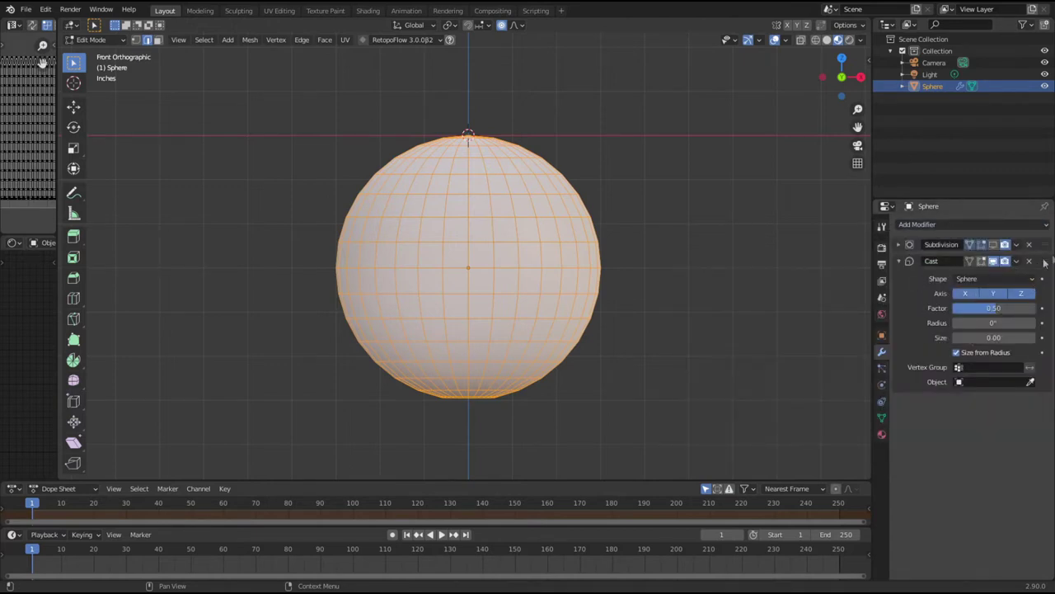
{"action": "left_click_drag", "start_coordinate": [1045, 262], "coordinate": [1047, 239]}
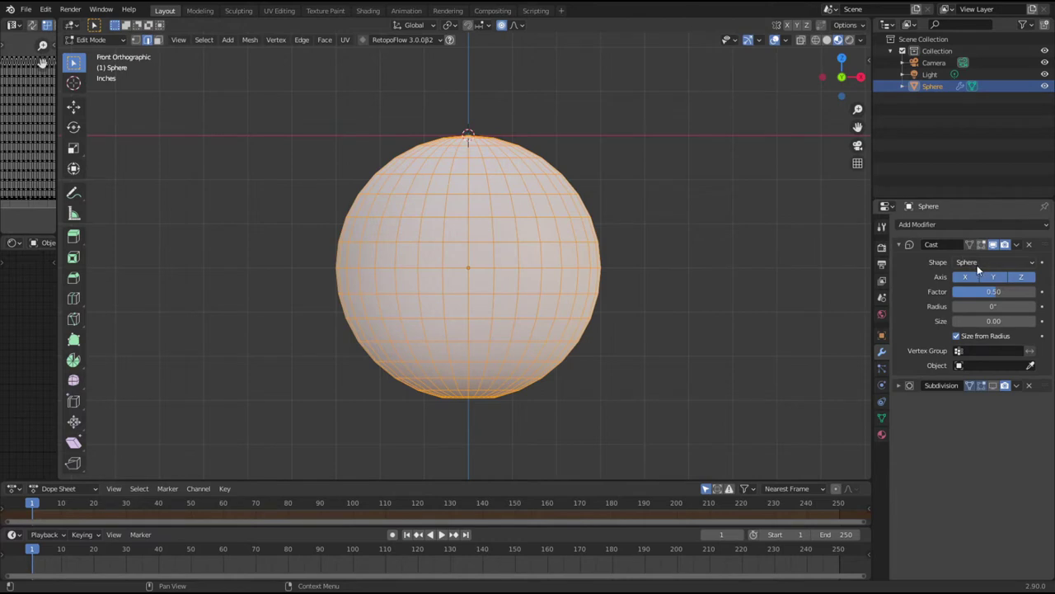
{"action": "mouse_move", "coordinate": [994, 292]}
{"action": "left_mouse_down"}
{"action": "mouse_move", "coordinate": [1054, 292]}
{"action": "mouse_move", "coordinate": [961, 292]}
{"action": "mouse_move", "coordinate": [994, 292]}
{"action": "left_mouse_up"}
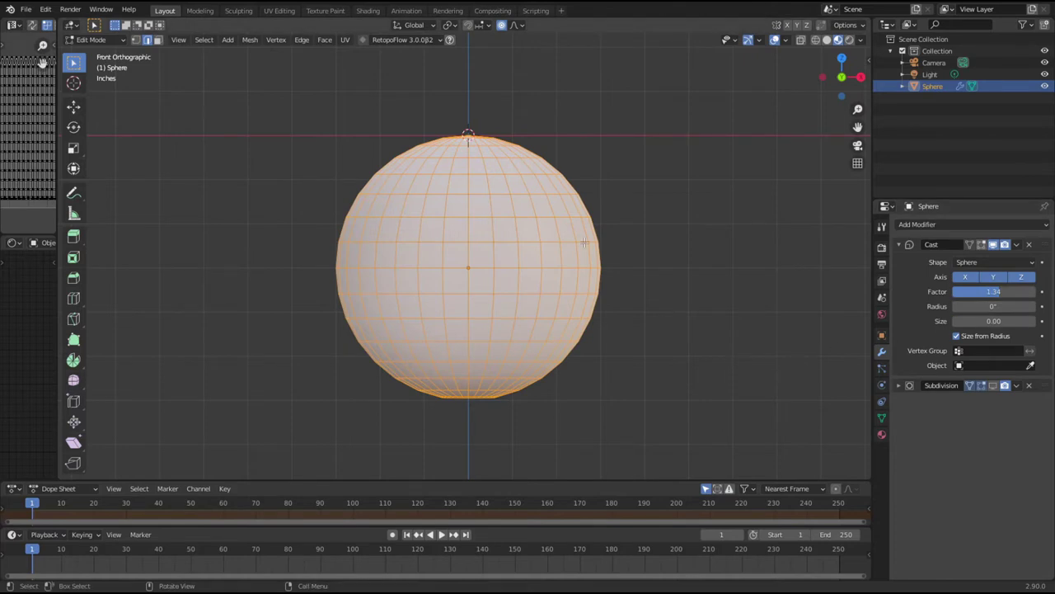
{"action": "key", "text": "Tab"}
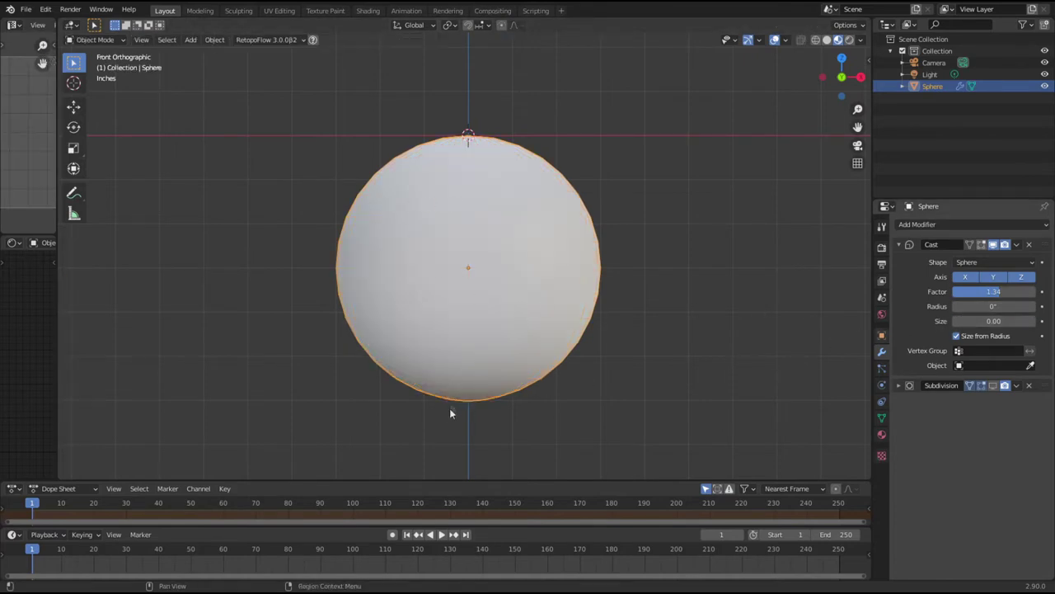
{"action": "mouse_move", "coordinate": [993, 292]}
{"action": "left_mouse_down"}
{"action": "mouse_move", "coordinate": [958, 292]}
{"action": "mouse_move", "coordinate": [1005, 291]}
{"action": "mouse_move", "coordinate": [988, 291]}
{"action": "left_mouse_up"}
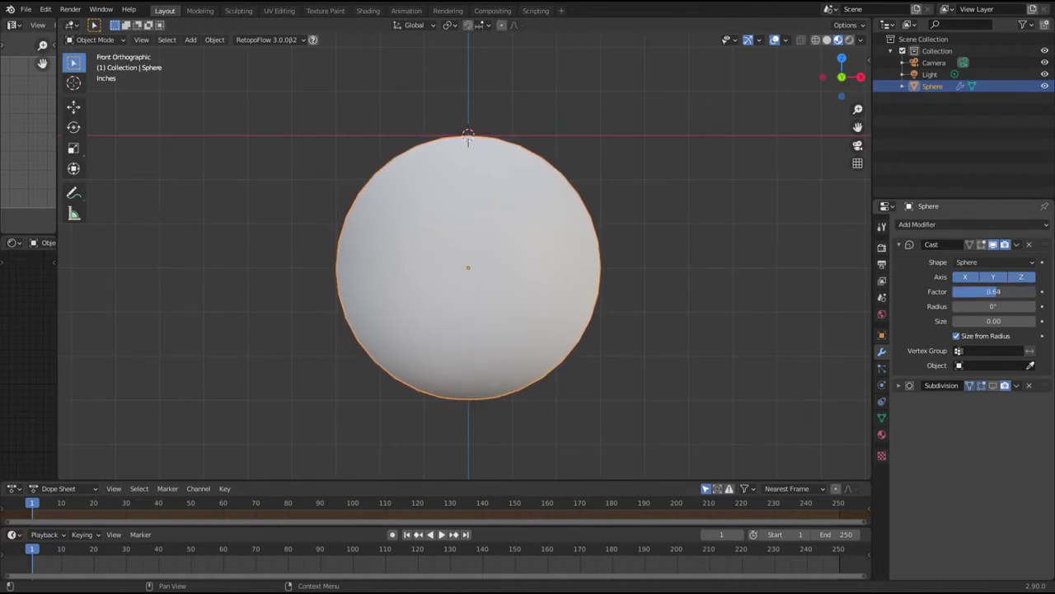
Step: Set the Cast modifier's Factor to 0.95 after trying 0.8
{"action": "left_click", "coordinate": [662, 423]}
{"action": "middle_click_drag", "start_coordinate": [507, 413], "coordinate": [511, 299]}
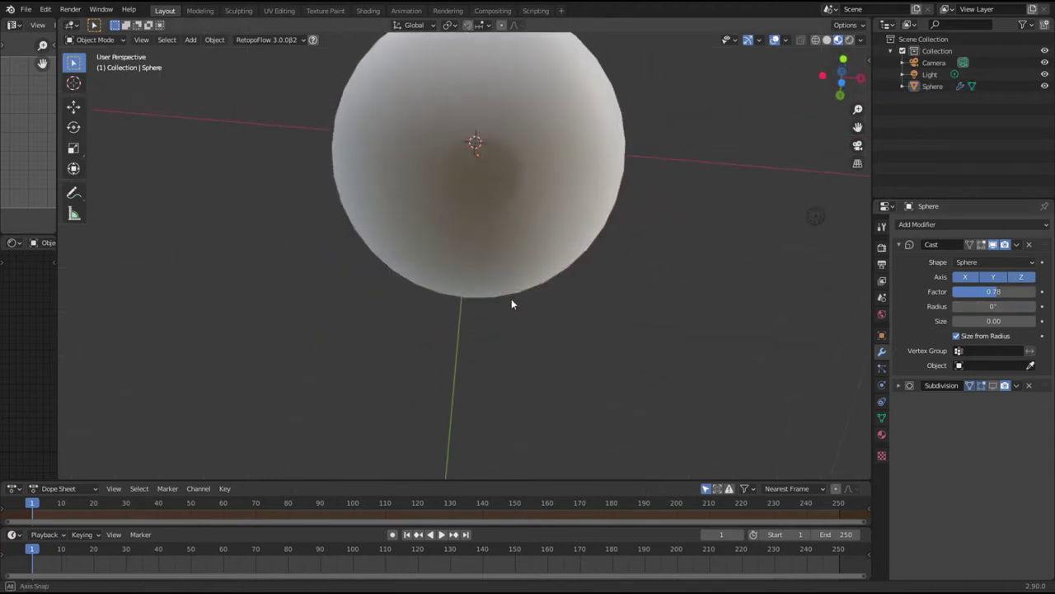
{"action": "left_click", "coordinate": [1027, 294]}
{"action": "key", "text": "BackSpace"}
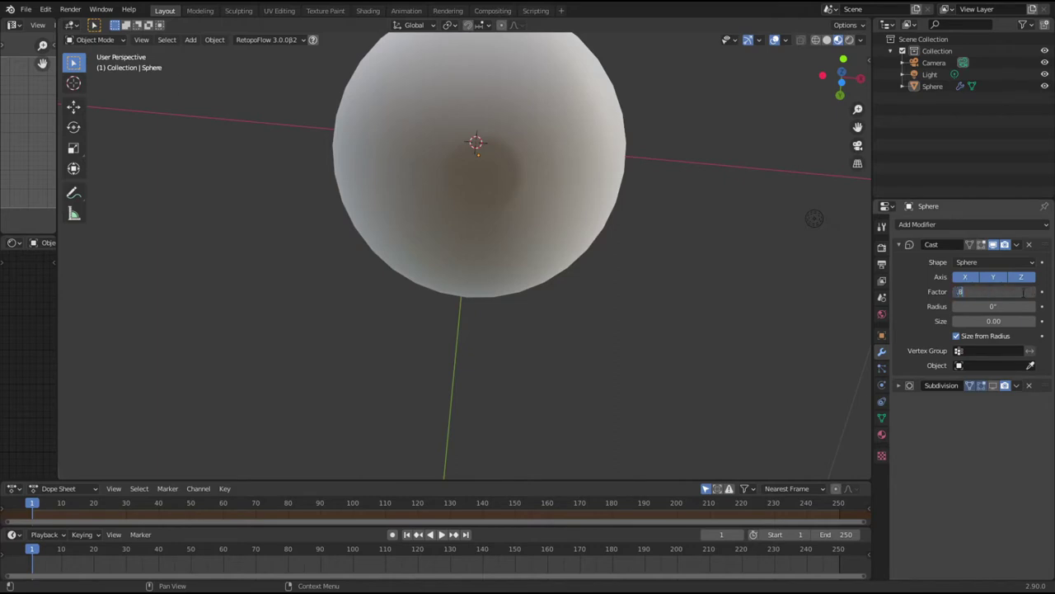
{"action": "type", "text": ".8"}
{"action": "key", "text": "Return"}
{"action": "left_click", "coordinate": [1023, 296]}
{"action": "key", "text": "BackSpace"}
{"action": "type", "text": ".95"}
{"action": "key", "text": "Return"}
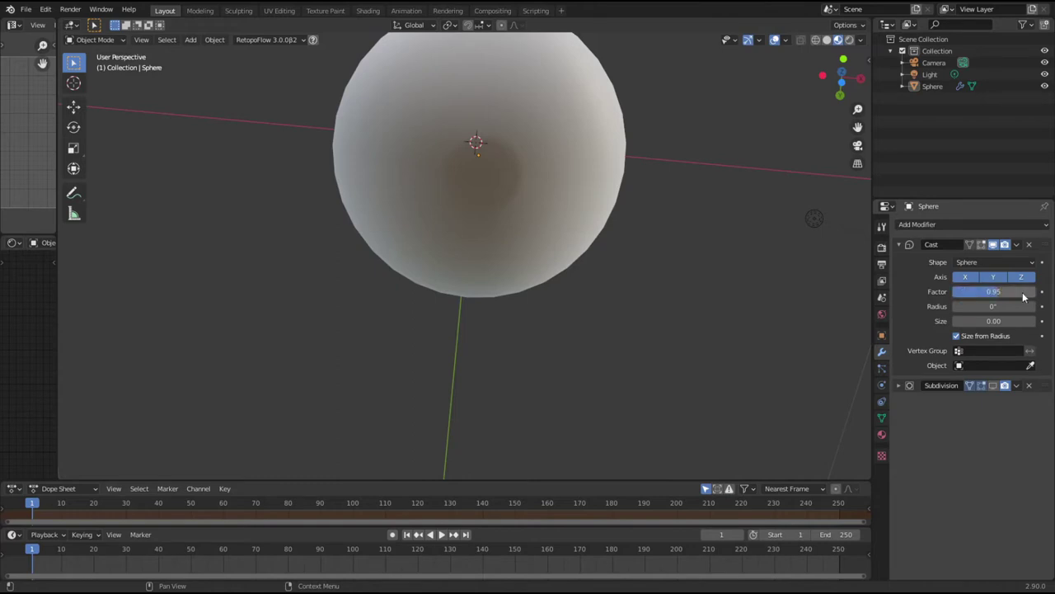
Step: Check the rounded shape and apply the Cast modifier to the mesh
{"action": "mouse_move", "coordinate": [717, 224]}
{"action": "middle_mouse_down"}
{"action": "mouse_move", "coordinate": [607, 248]}
{"action": "mouse_move", "coordinate": [599, 313]}
{"action": "mouse_move", "coordinate": [608, 300]}
{"action": "mouse_move", "coordinate": [608, 327]}
{"action": "mouse_move", "coordinate": [617, 198]}
{"action": "mouse_move", "coordinate": [520, 334]}
{"action": "middle_mouse_up"}
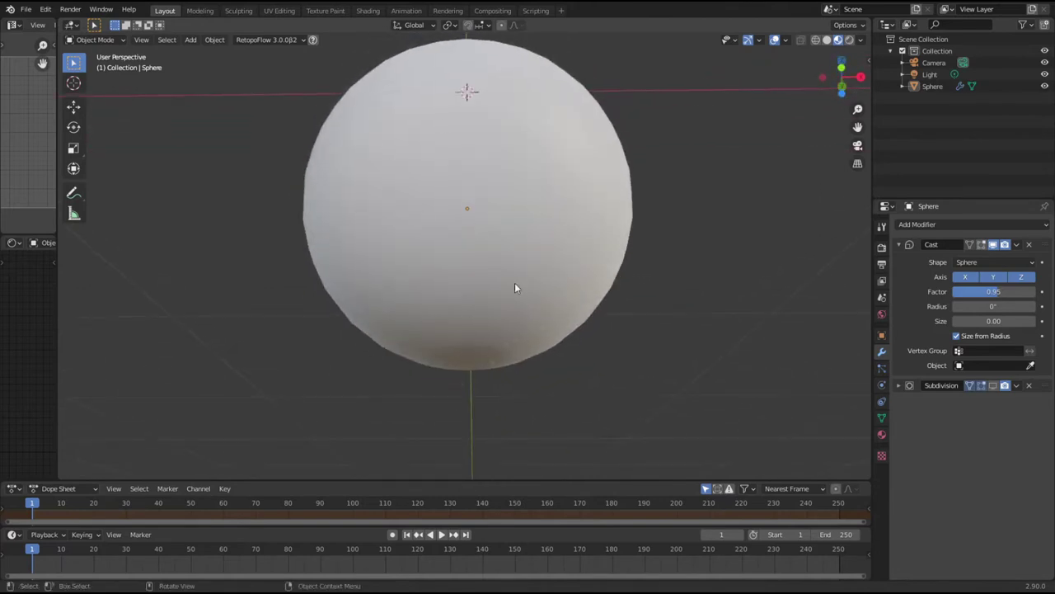
{"action": "middle_click_drag", "start_coordinate": [515, 288], "coordinate": [714, 365]}
{"action": "left_click", "coordinate": [1017, 245]}
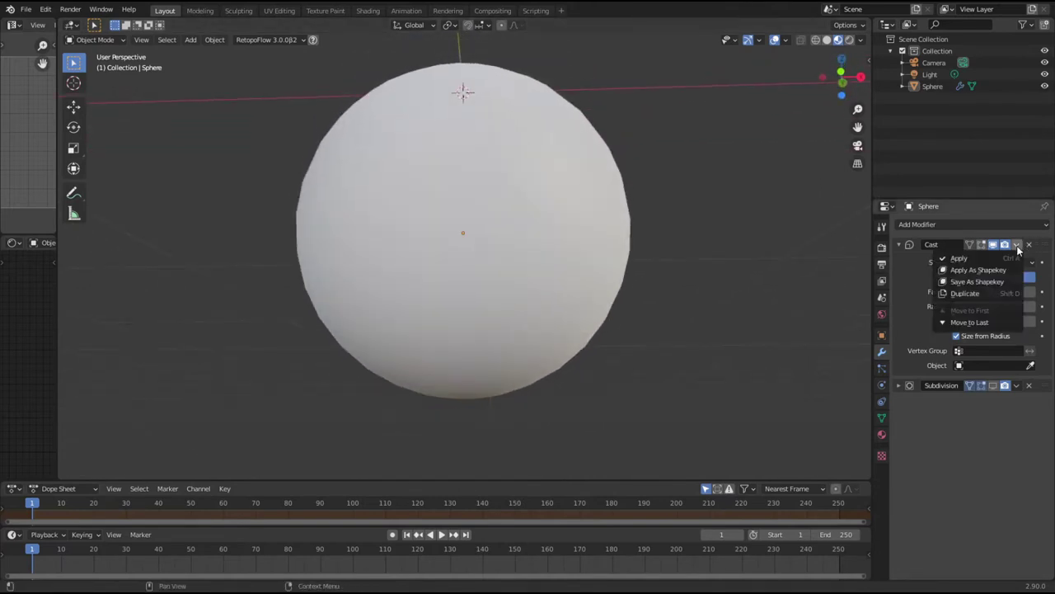
{"action": "left_click", "coordinate": [985, 258]}
Step: Enter Edit Mode on the sphere and deselect all mesh elements
{"action": "key", "text": "Tab"}
{"action": "mouse_move", "coordinate": [509, 376]}
{"action": "middle_mouse_down"}
{"action": "mouse_move", "coordinate": [520, 384]}
{"action": "mouse_move", "coordinate": [487, 265]}
{"action": "mouse_move", "coordinate": [503, 289]}
{"action": "mouse_move", "coordinate": [513, 363]}
{"action": "middle_mouse_up"}
{"action": "key", "text": "alt+a"}
{"action": "scroll", "coordinate": [471, 436], "scroll_direction": "up", "scroll_amount": 5}
{"action": "middle_click_drag", "start_coordinate": [460, 304], "coordinate": [481, 356]}
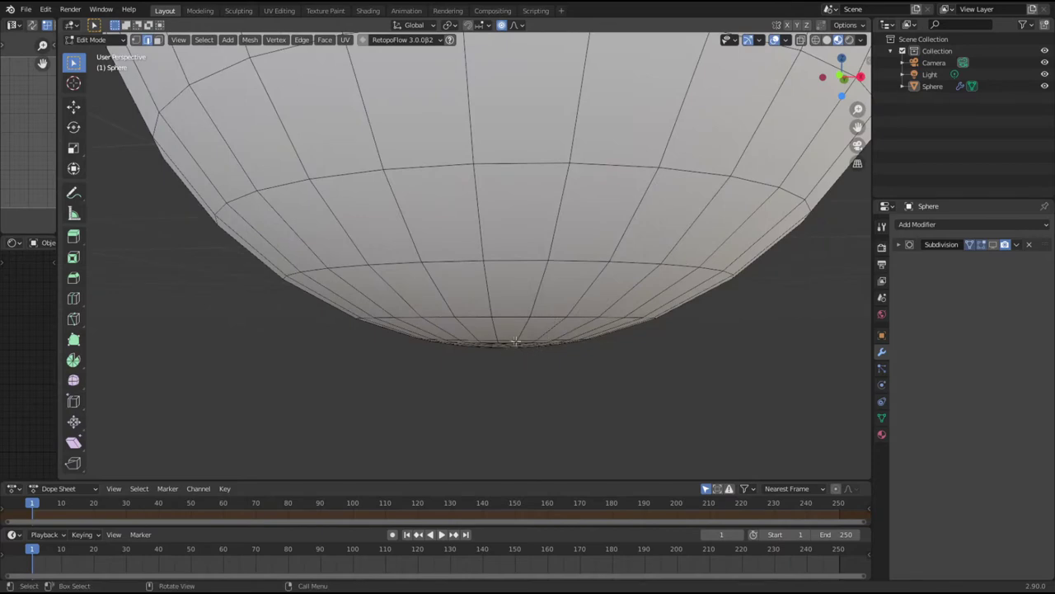
{"action": "scroll", "coordinate": [575, 281], "scroll_direction": "down", "scroll_amount": 6}
{"action": "middle_click_drag", "start_coordinate": [575, 281], "coordinate": [538, 279]}
{"action": "scroll", "coordinate": [538, 212], "scroll_direction": "up", "scroll_amount": 6}
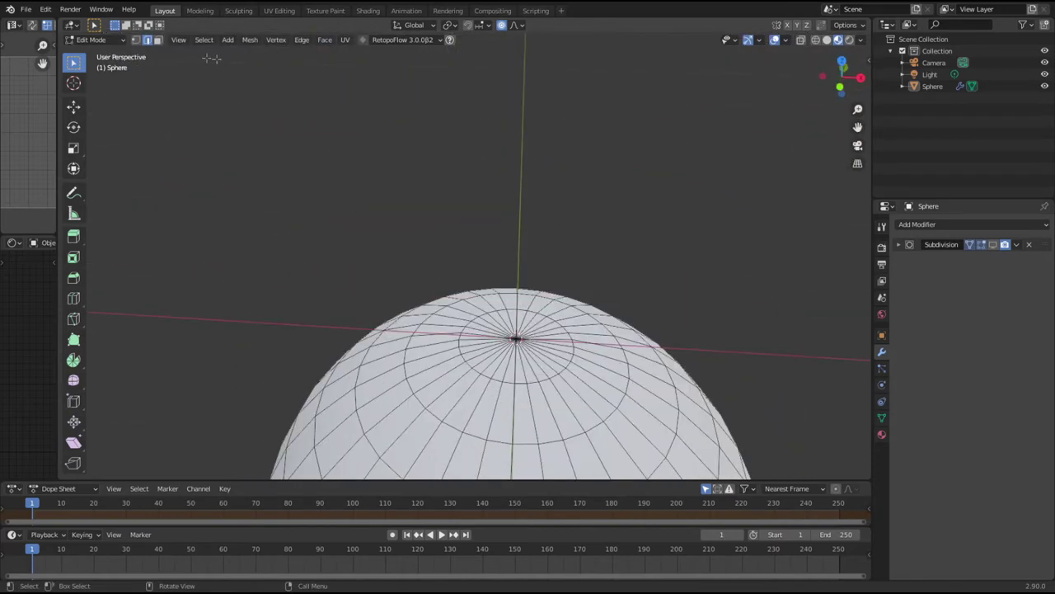
Step: In top orthographic view, delete the sphere's top pole vertex
{"action": "left_click", "coordinate": [136, 39]}
{"action": "key", "text": "KP_7"}
{"action": "key", "text": "2"}
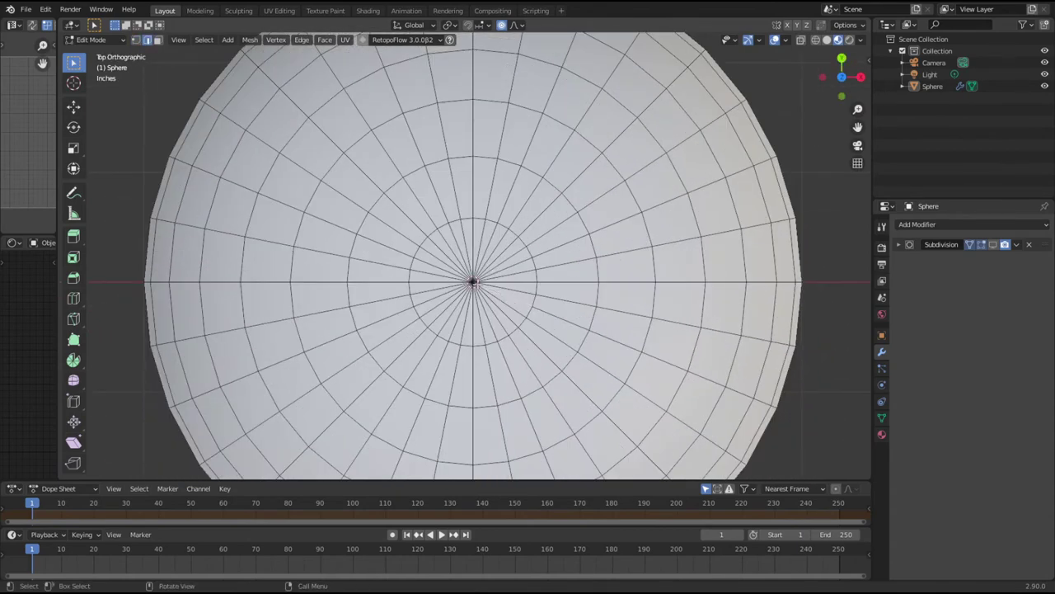
{"action": "key", "text": "1"}
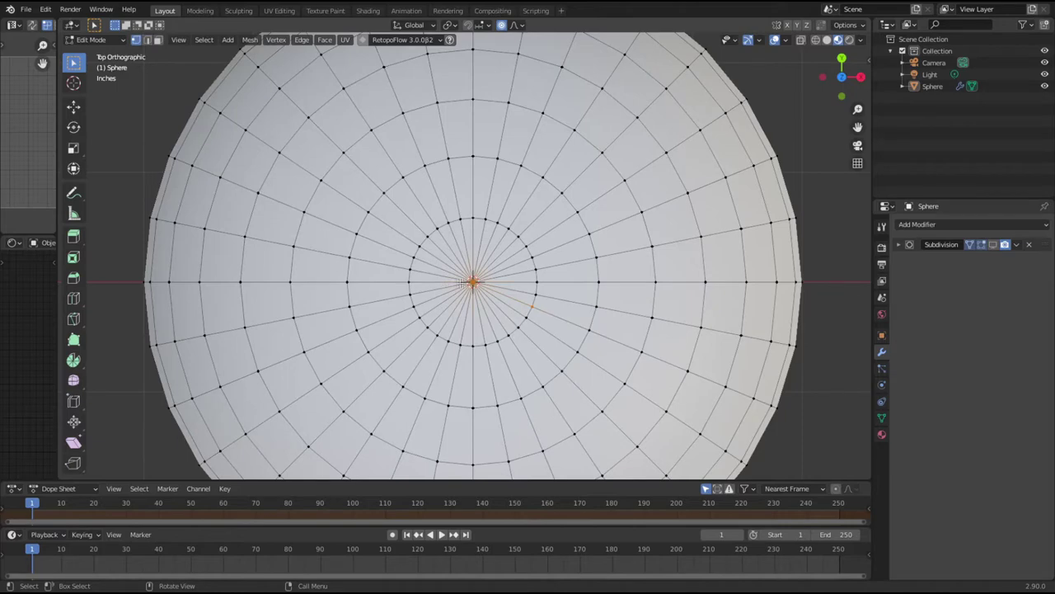
{"action": "key", "text": "x"}
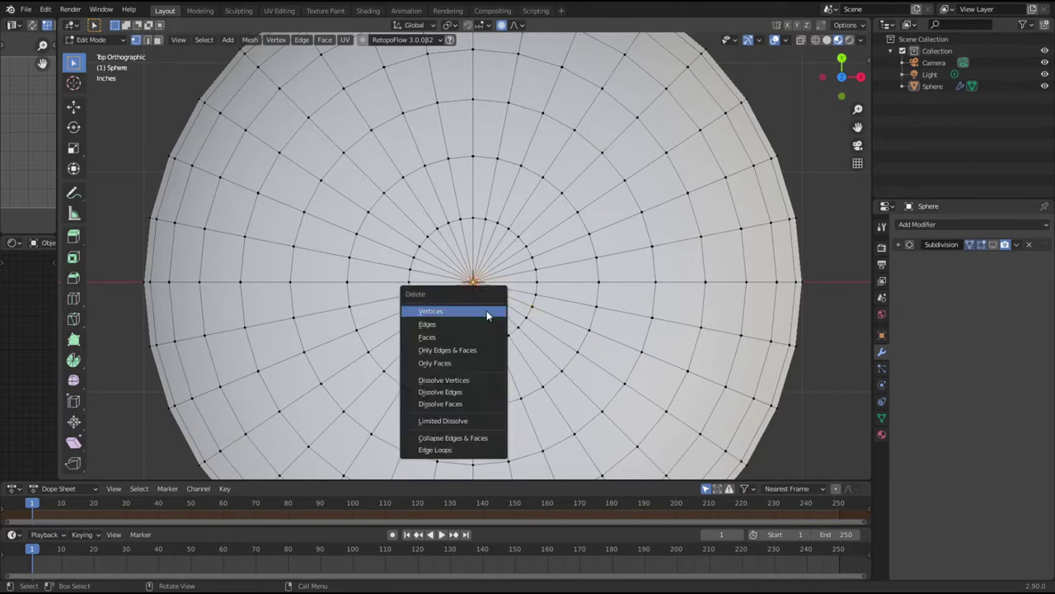
{"action": "left_click", "coordinate": [443, 312]}
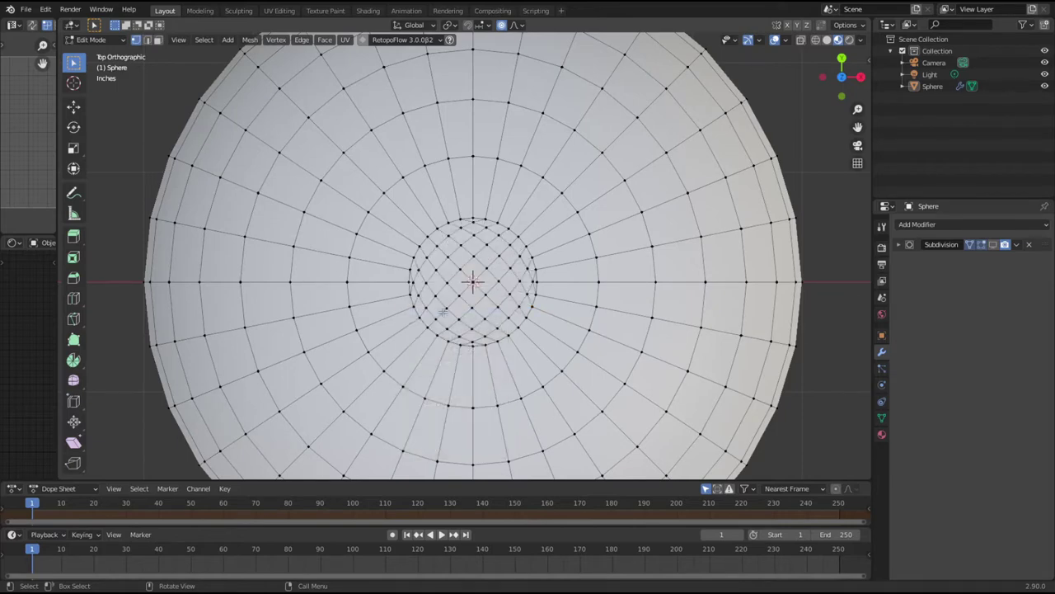
{"action": "key", "text": "2"}
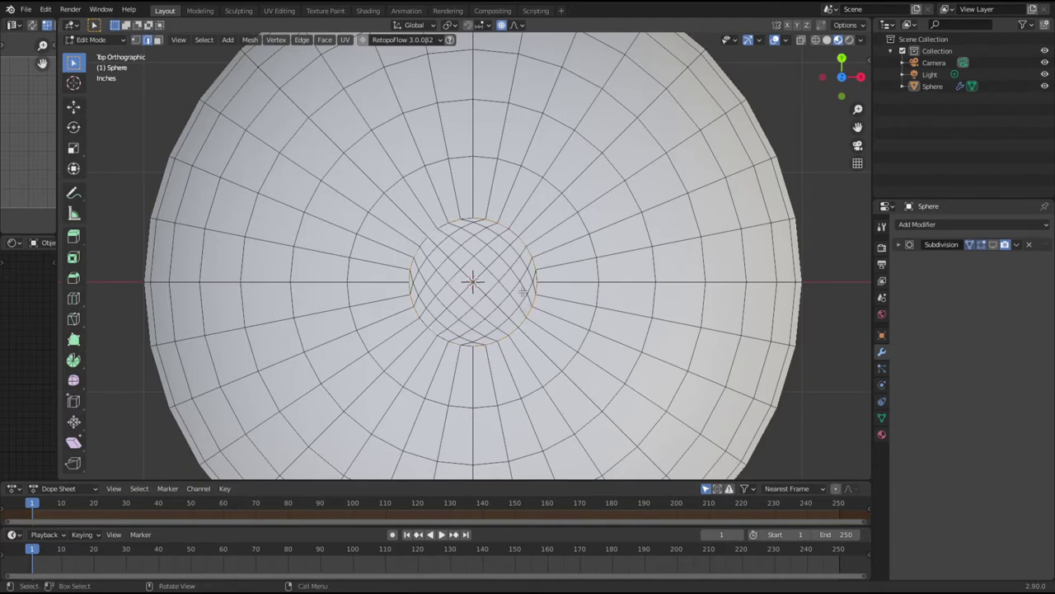
Step: Extrude the edge ring in place and scale it inward with proportional editing off
{"action": "key", "text": "alt+e"}
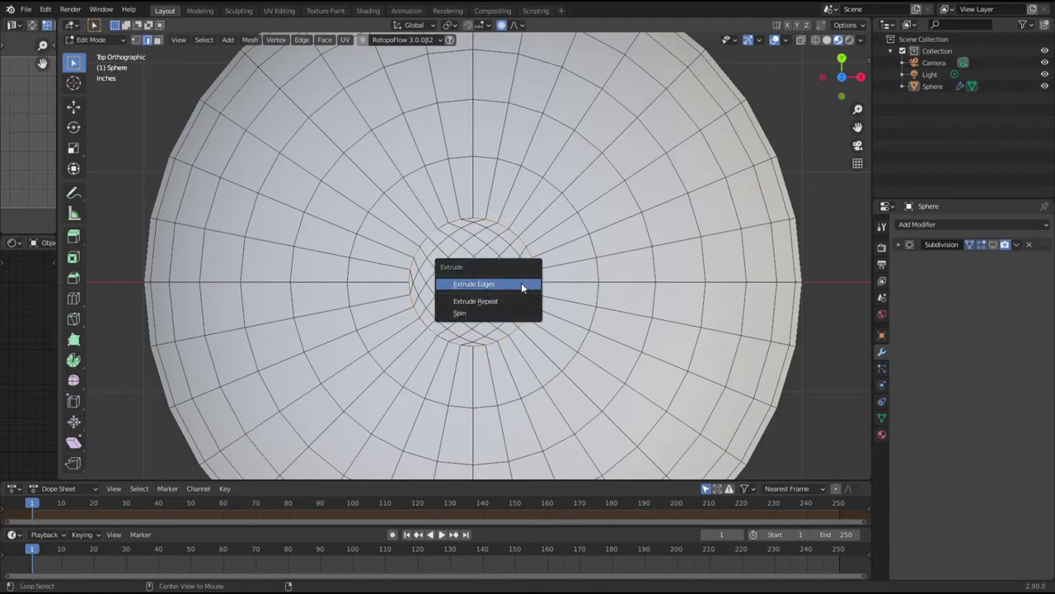
{"action": "left_click", "coordinate": [521, 283]}
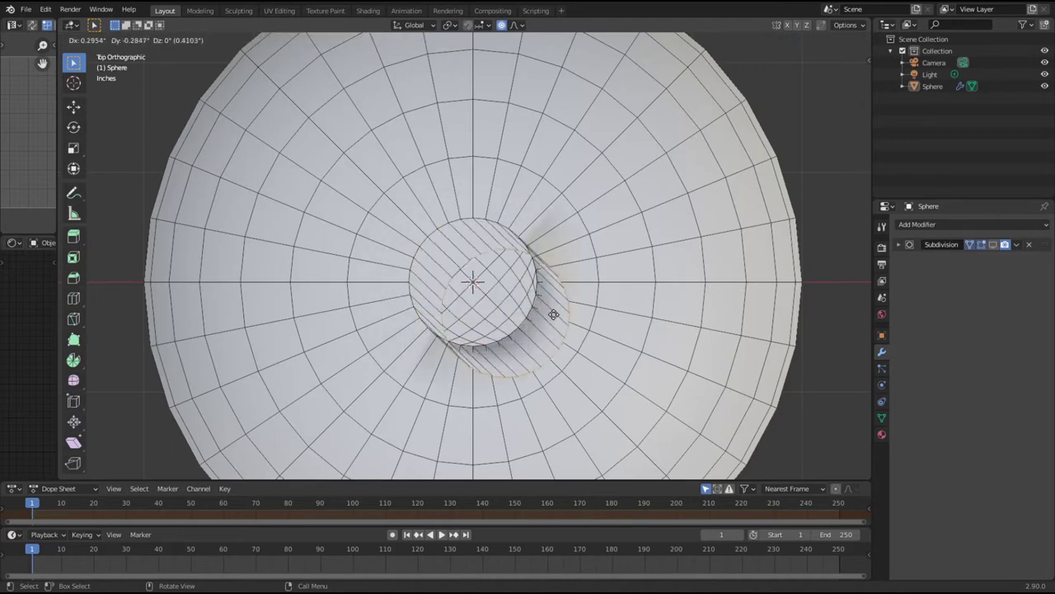
{"action": "right_click", "coordinate": [550, 308]}
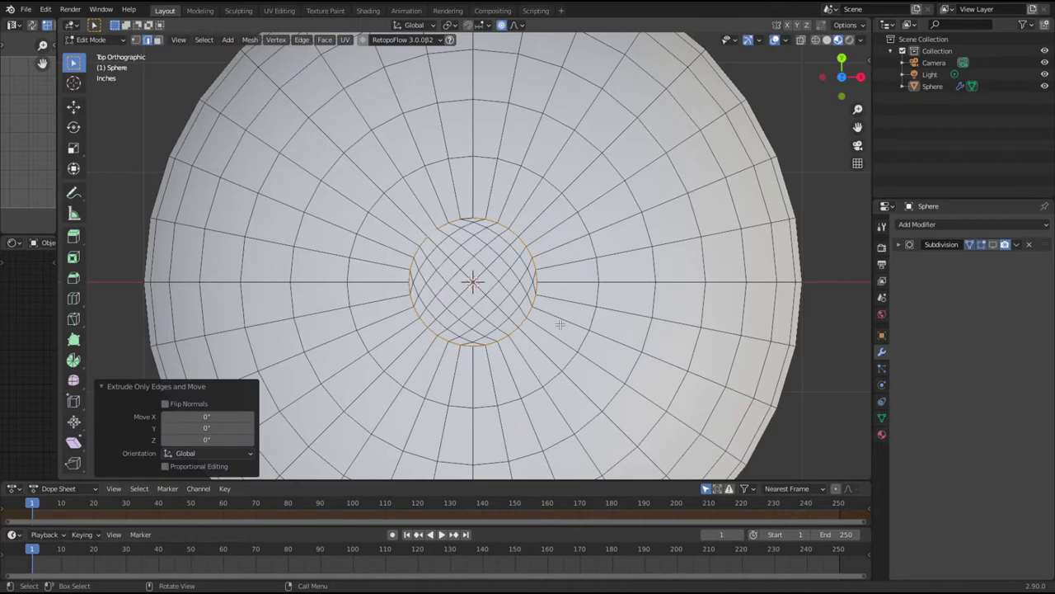
{"action": "key", "text": "s"}
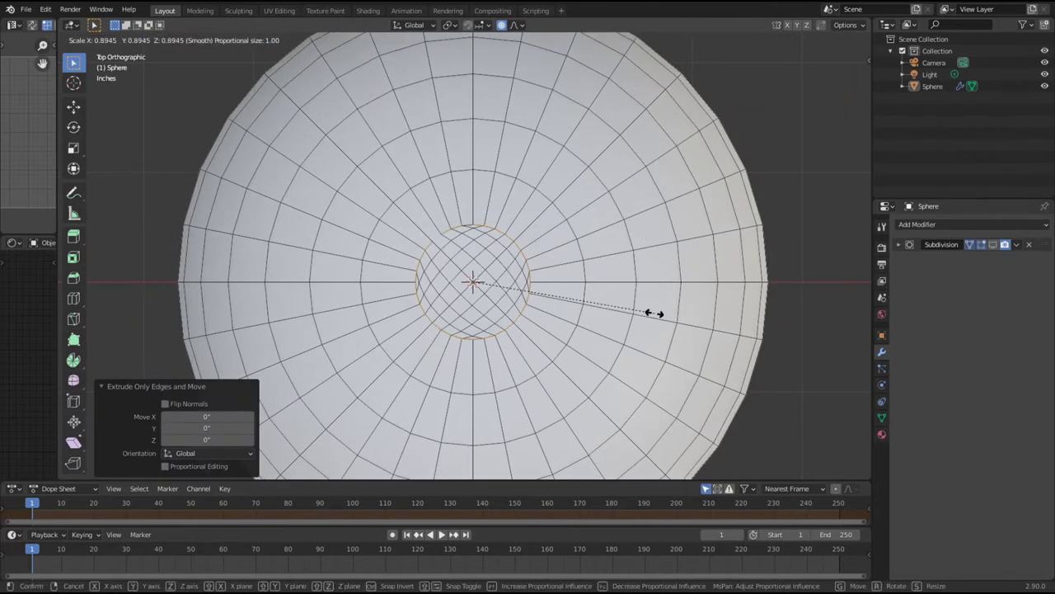
{"action": "right_click", "coordinate": [652, 313]}
{"action": "left_click", "coordinate": [501, 24]}
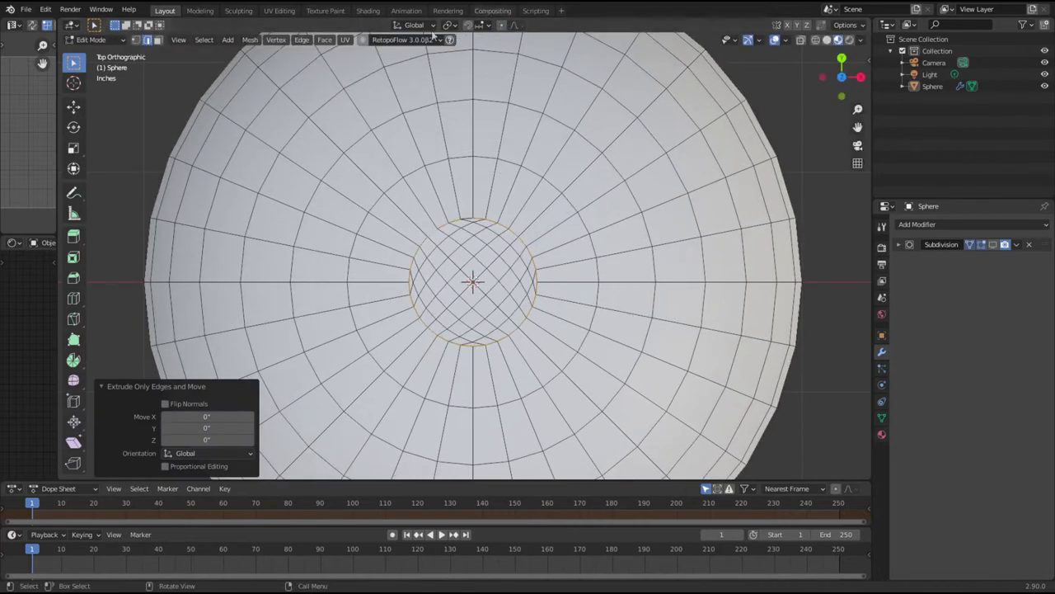
{"action": "key", "text": "s"}
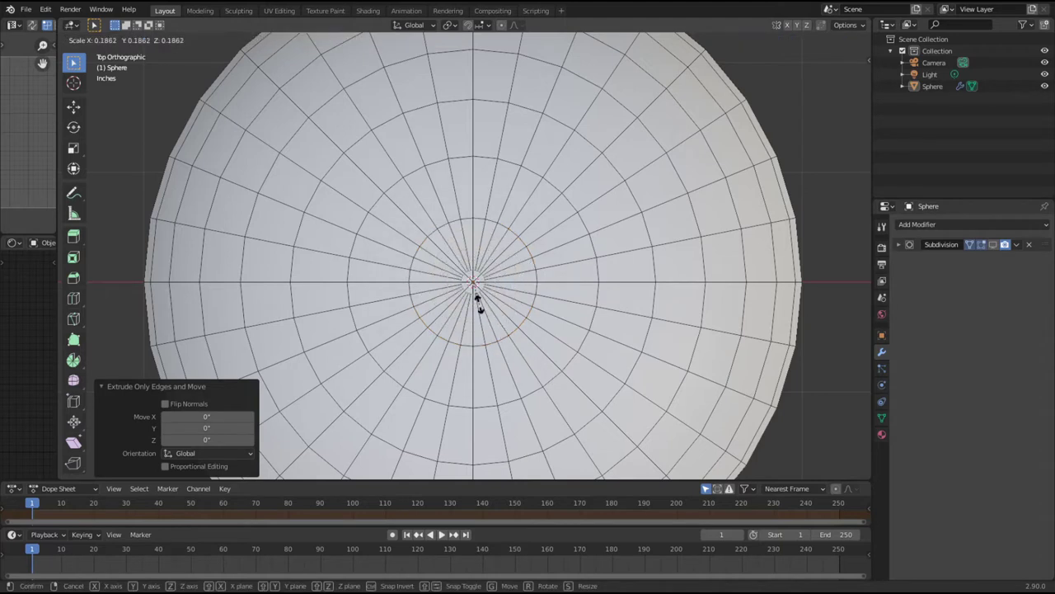
{"action": "left_click", "coordinate": [485, 316]}
Step: Add a 2-cut loop cut around the pole
{"action": "key", "text": "ctrl+r"}
{"action": "scroll", "coordinate": [486, 320], "scroll_direction": "up", "scroll_amount": 1}
{"action": "left_click", "coordinate": [488, 323]}
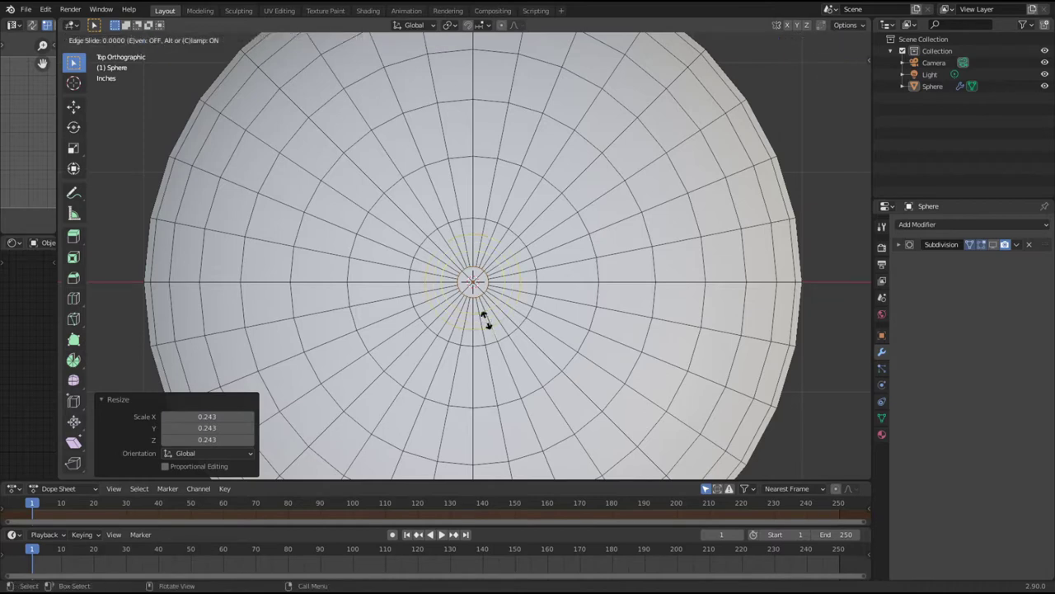
{"action": "right_click", "coordinate": [503, 330]}
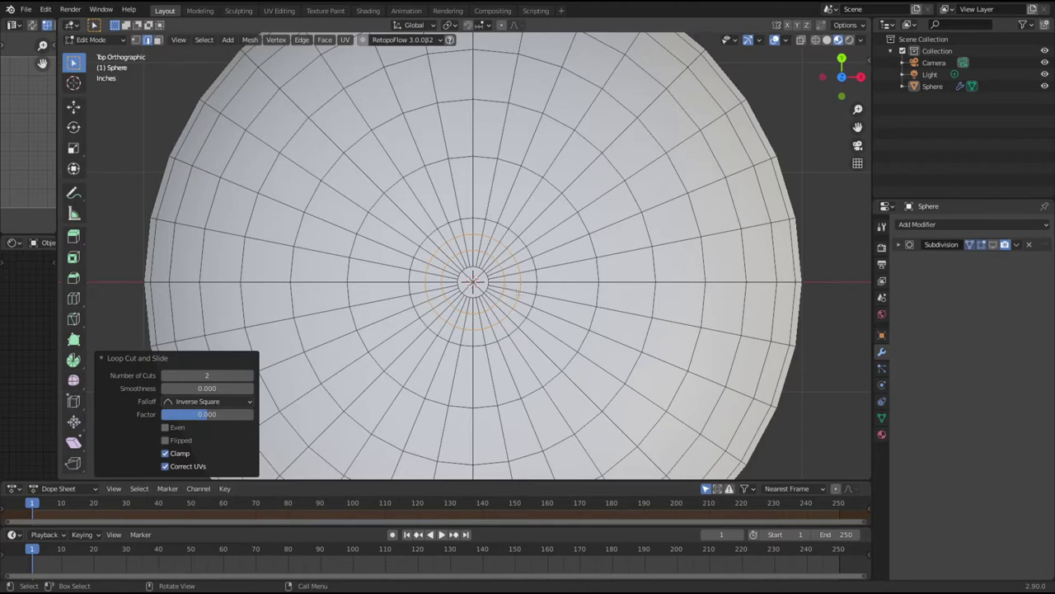
Step: Select the whole sphere, return to Object Mode, and add a Cast modifier above Subdivision
{"action": "key", "text": "KP_1"}
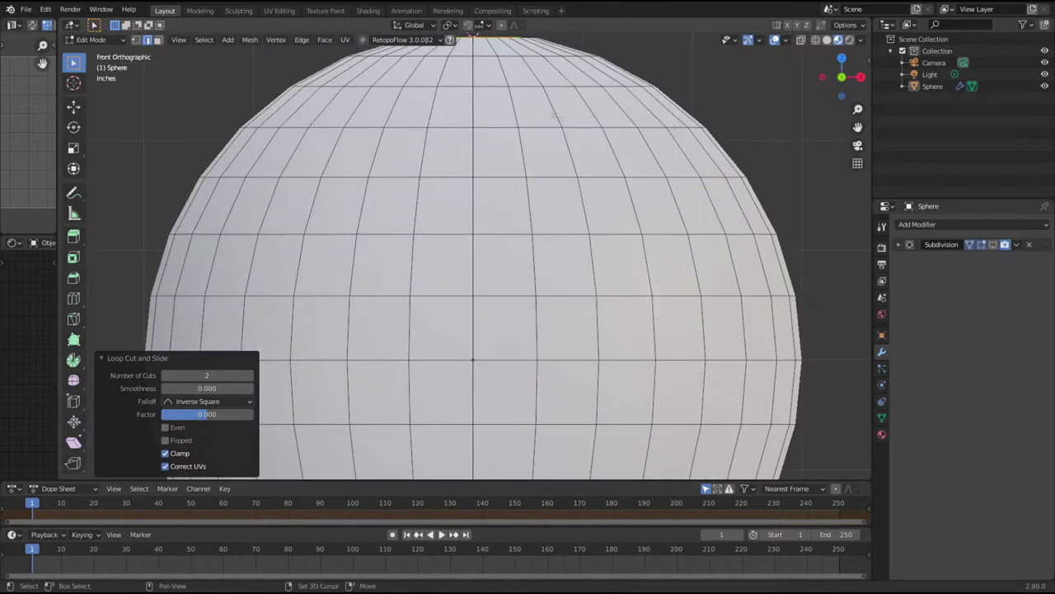
{"action": "middle_click_drag", "start_coordinate": [458, 62], "coordinate": [479, 144], "text": "shift"}
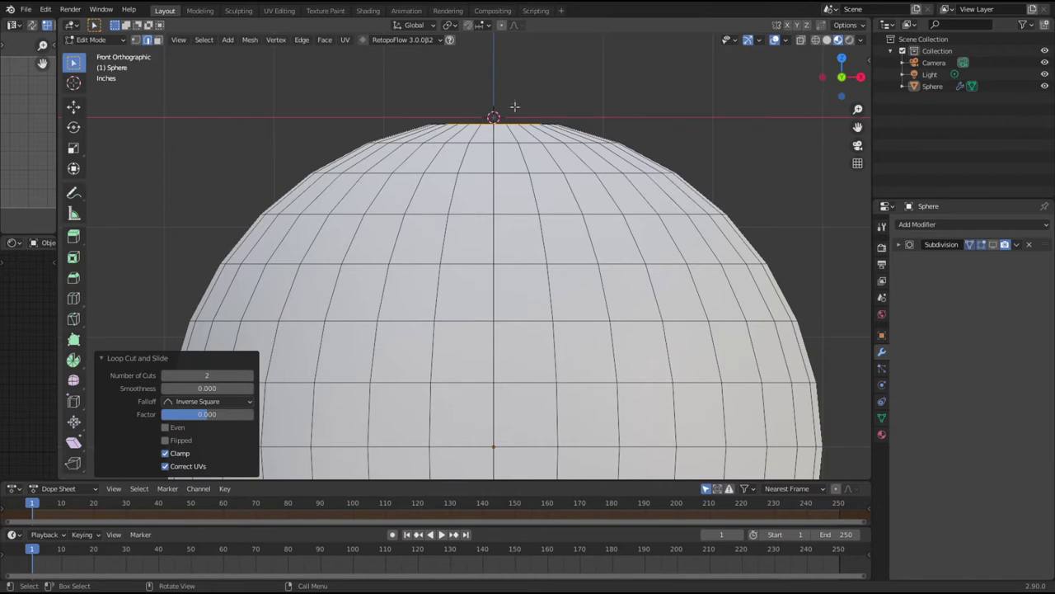
{"action": "key", "text": "a"}
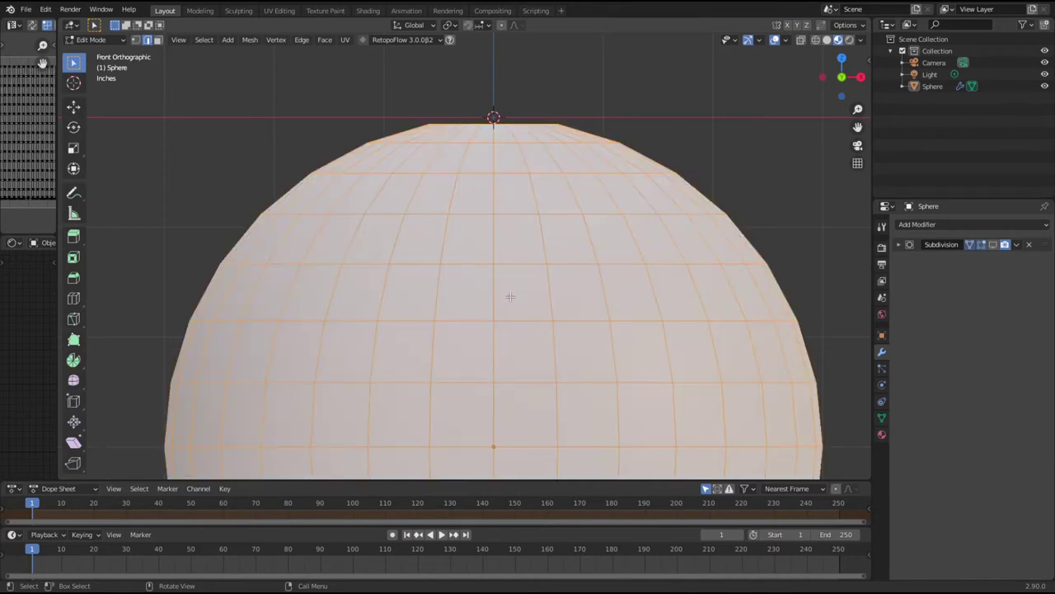
{"action": "key", "text": "Tab"}
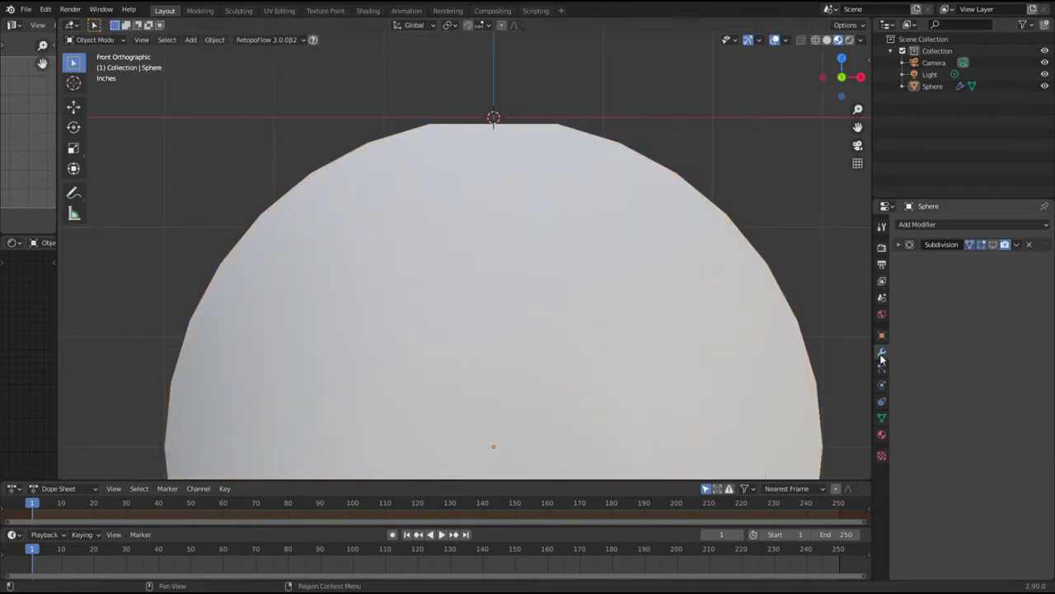
{"action": "left_click", "coordinate": [898, 244]}
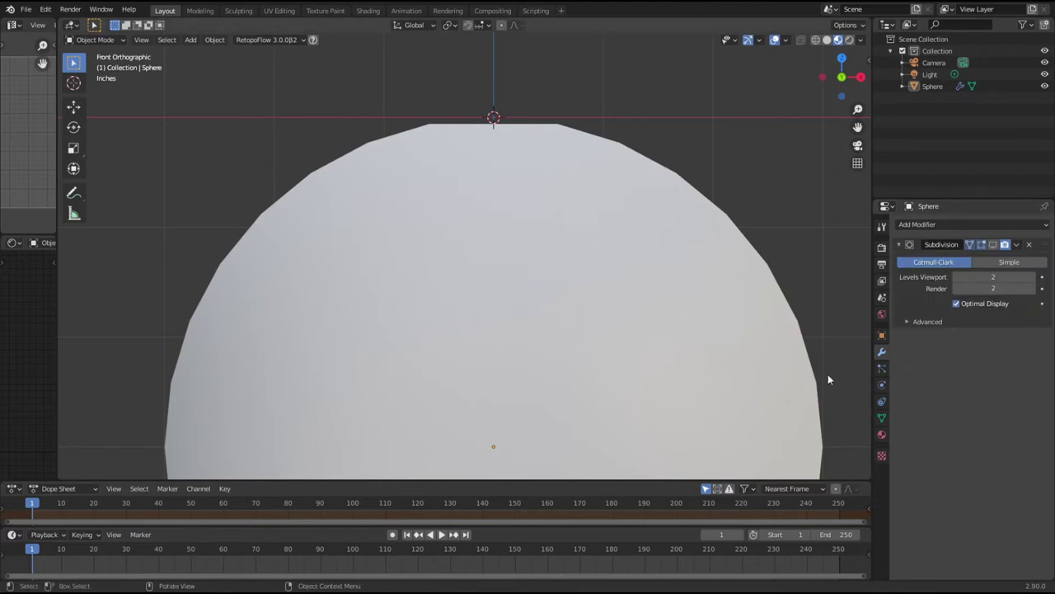
{"action": "left_click", "coordinate": [923, 225]}
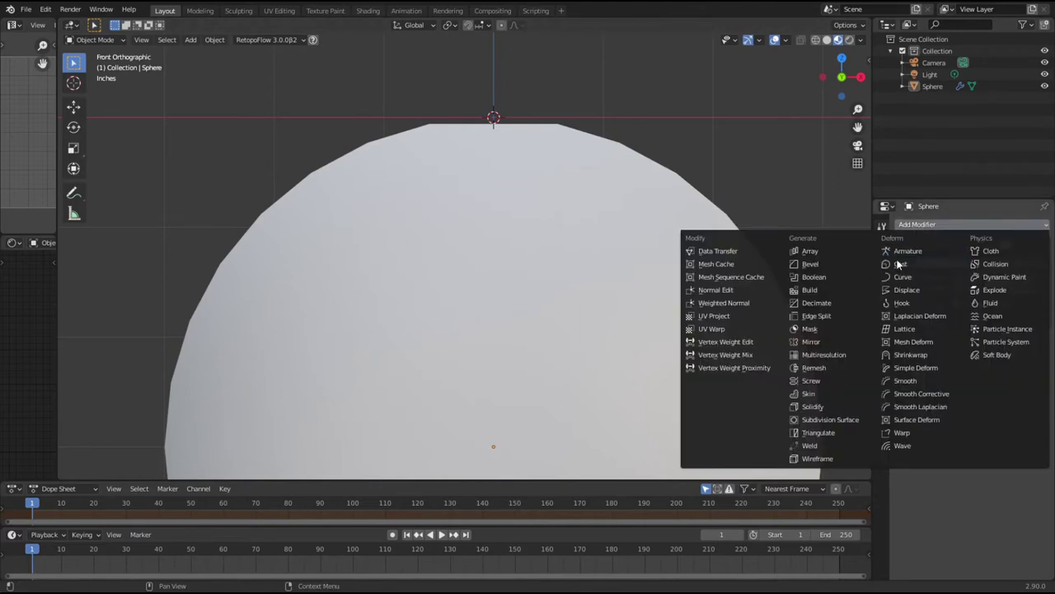
{"action": "left_click", "coordinate": [900, 264]}
{"action": "left_click_drag", "start_coordinate": [1050, 343], "coordinate": [1049, 245]}
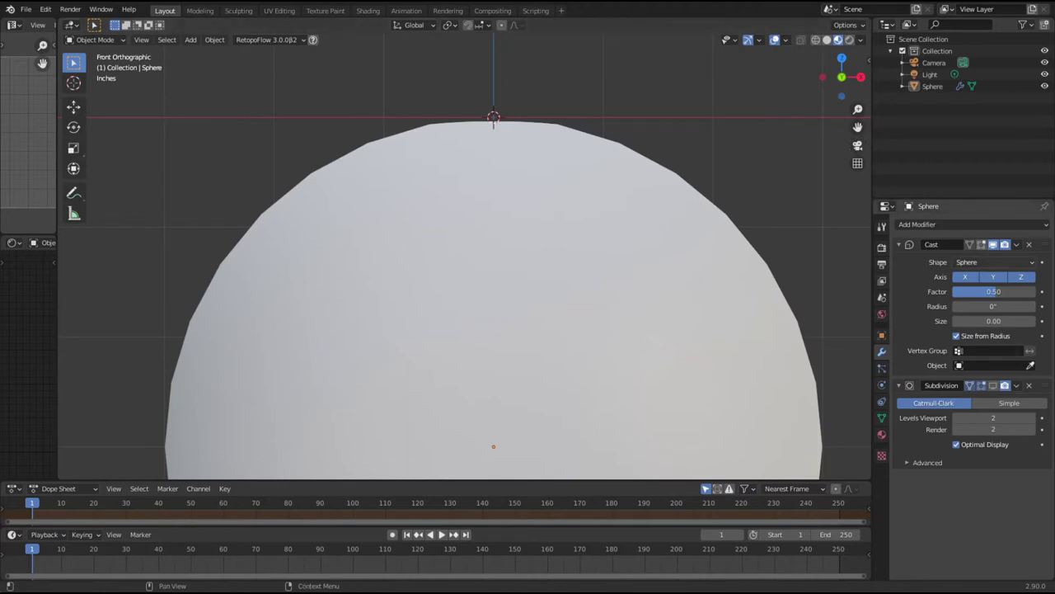
Step: Set the Cast Factor to 0.9, apply the modifier, and return to Edit Mode
{"action": "left_click", "coordinate": [1035, 291]}
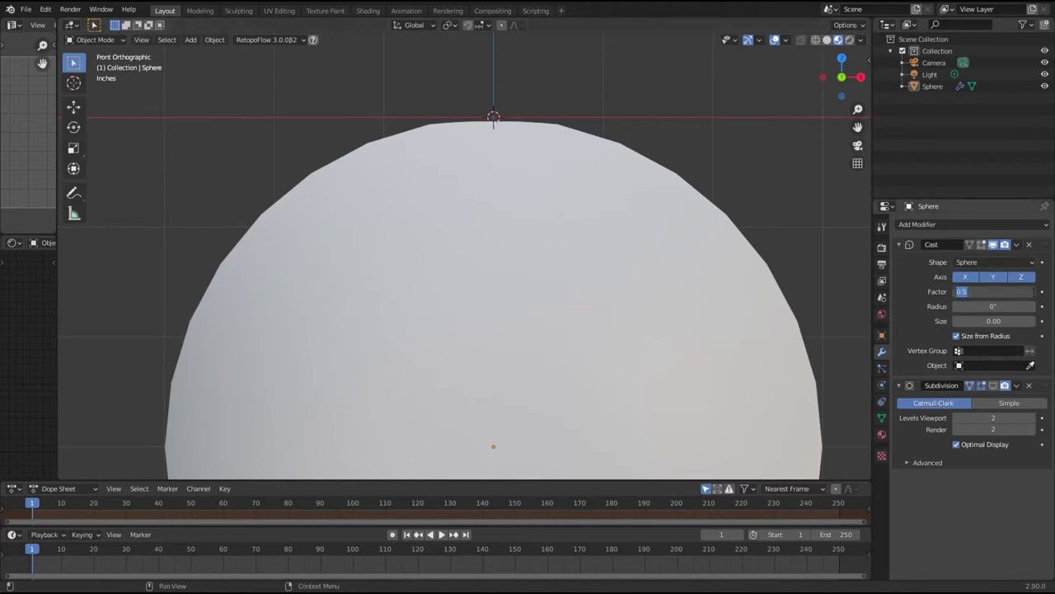
{"action": "type", "text": "0.9"}
{"action": "key", "text": "Return"}
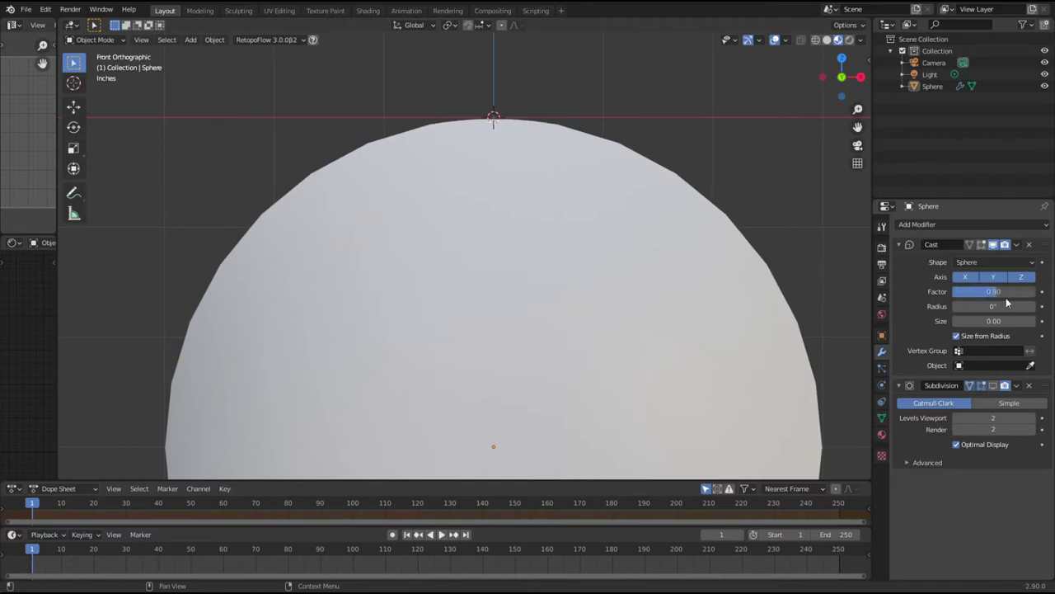
{"action": "key", "text": "KP_Decimal"}
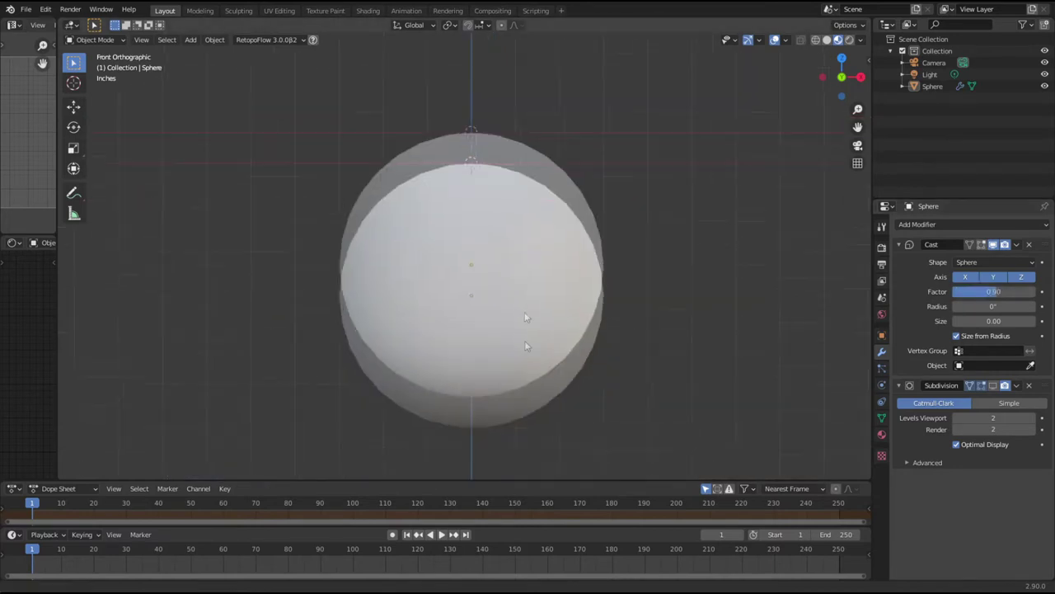
{"action": "middle_click_drag", "start_coordinate": [531, 248], "coordinate": [572, 308]}
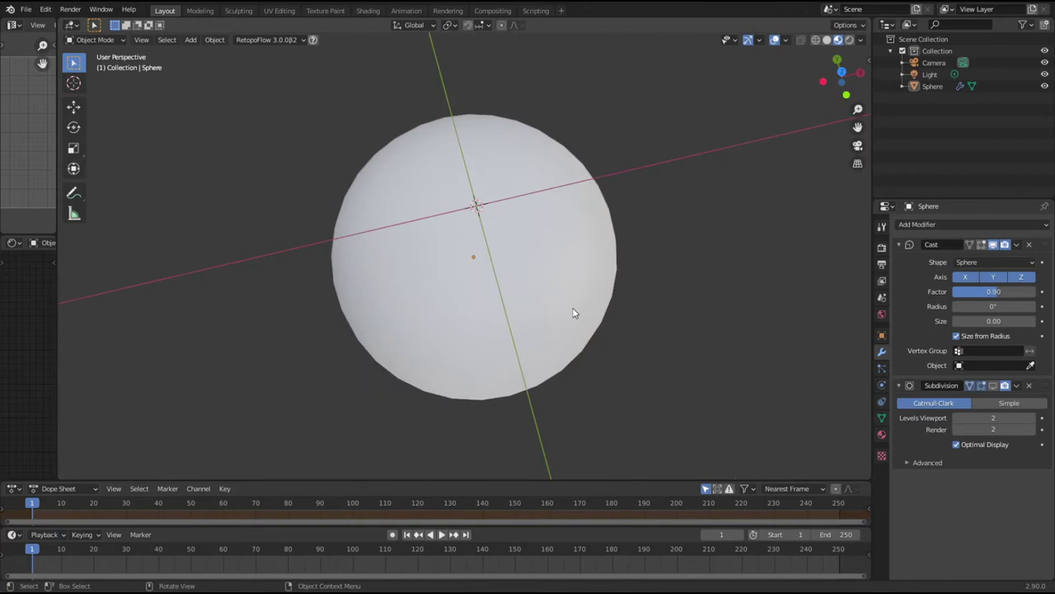
{"action": "left_click", "coordinate": [1017, 245]}
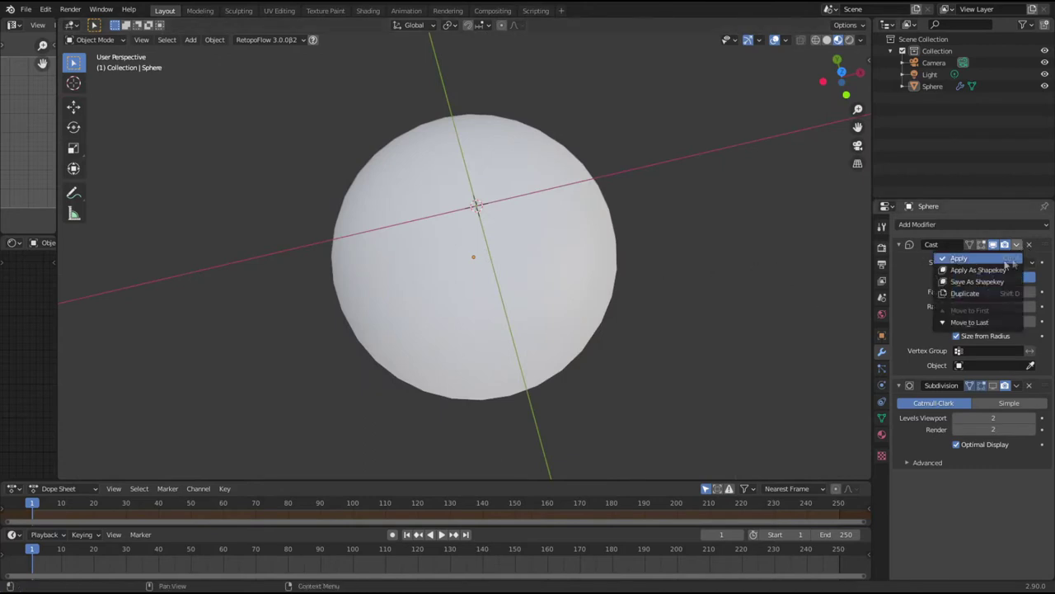
{"action": "left_click", "coordinate": [985, 257]}
{"action": "key", "text": "Tab"}
{"action": "scroll", "coordinate": [504, 300], "scroll_direction": "up", "scroll_amount": 6}
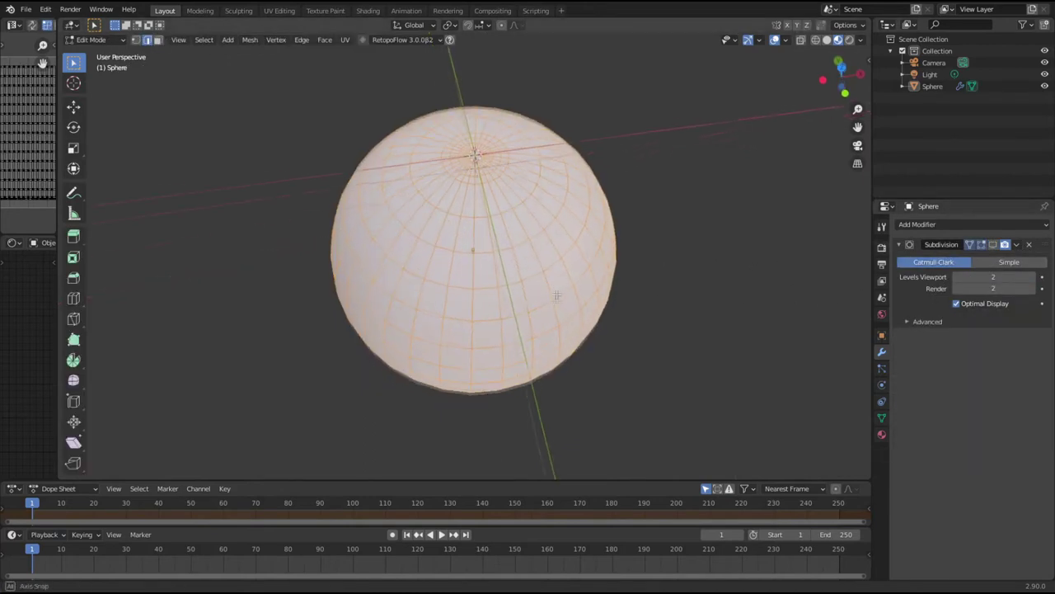
Step: With proportional editing on, raise the sphere's top pole along Z into a peak
{"action": "middle_click_drag", "start_coordinate": [507, 295], "coordinate": [522, 269]}
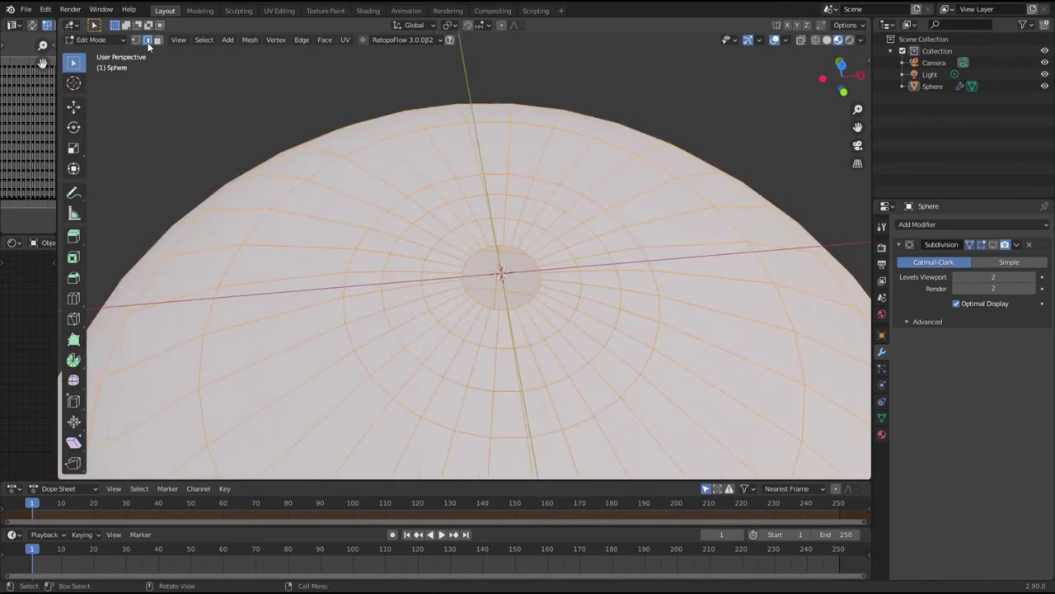
{"action": "left_click", "coordinate": [485, 255]}
{"action": "key", "text": "KP_1"}
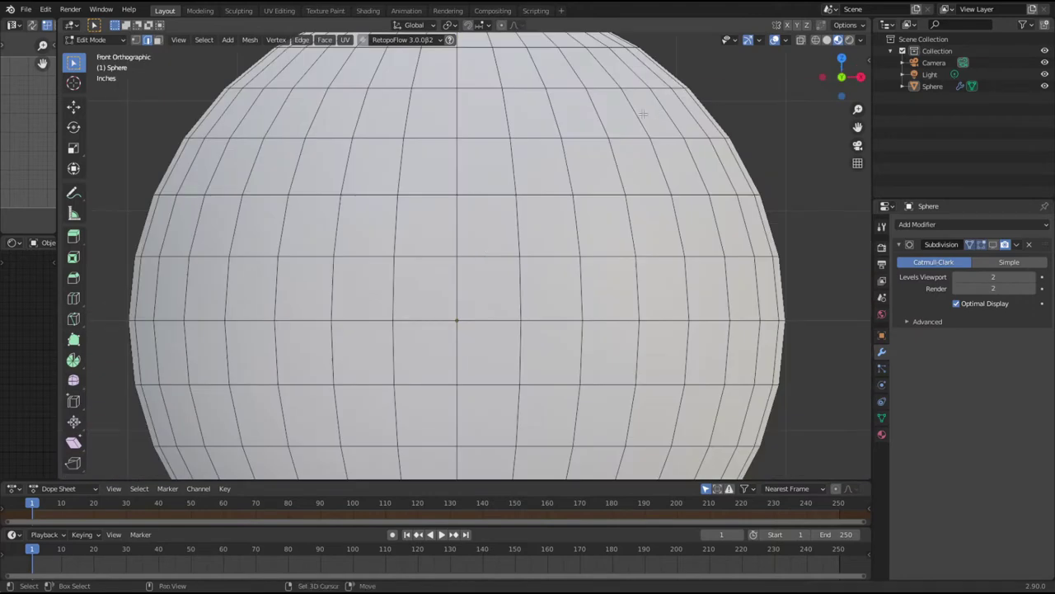
{"action": "middle_click_drag", "start_coordinate": [581, 148], "coordinate": [596, 400], "text": "shift"}
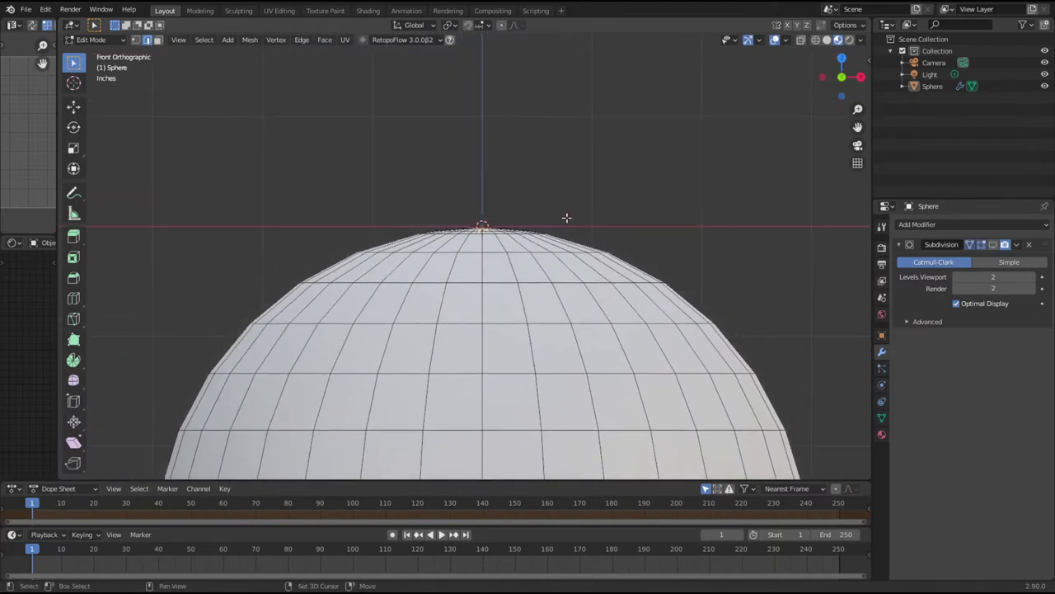
{"action": "middle_click_drag", "start_coordinate": [566, 217], "coordinate": [592, 293], "text": "shift"}
{"action": "left_click", "coordinate": [504, 25]}
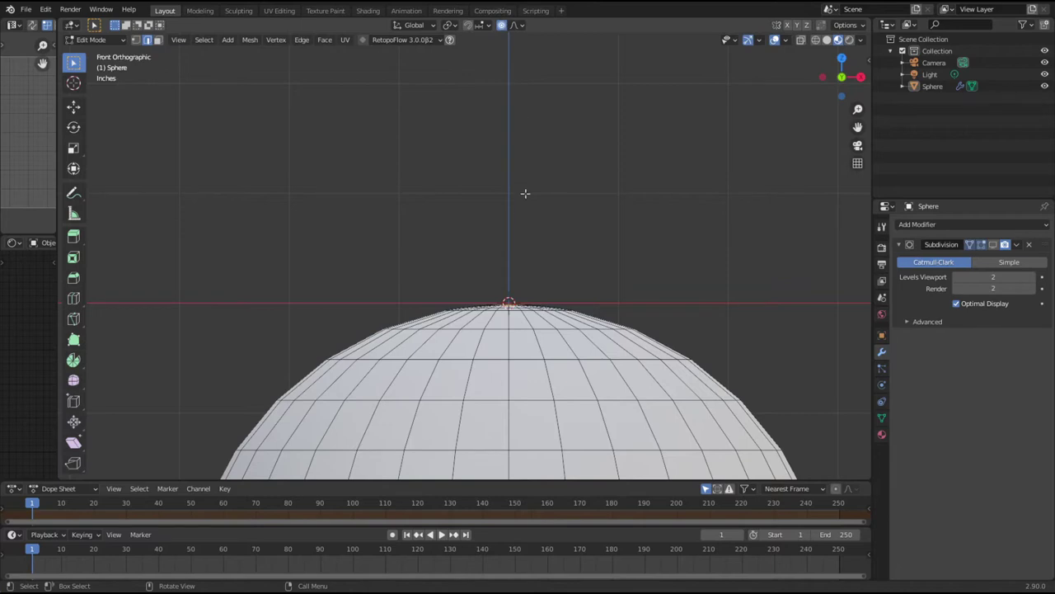
{"action": "key", "text": "g"}
{"action": "key", "text": "z"}
{"action": "scroll", "coordinate": [512, 240], "scroll_direction": "down", "scroll_amount": 20}
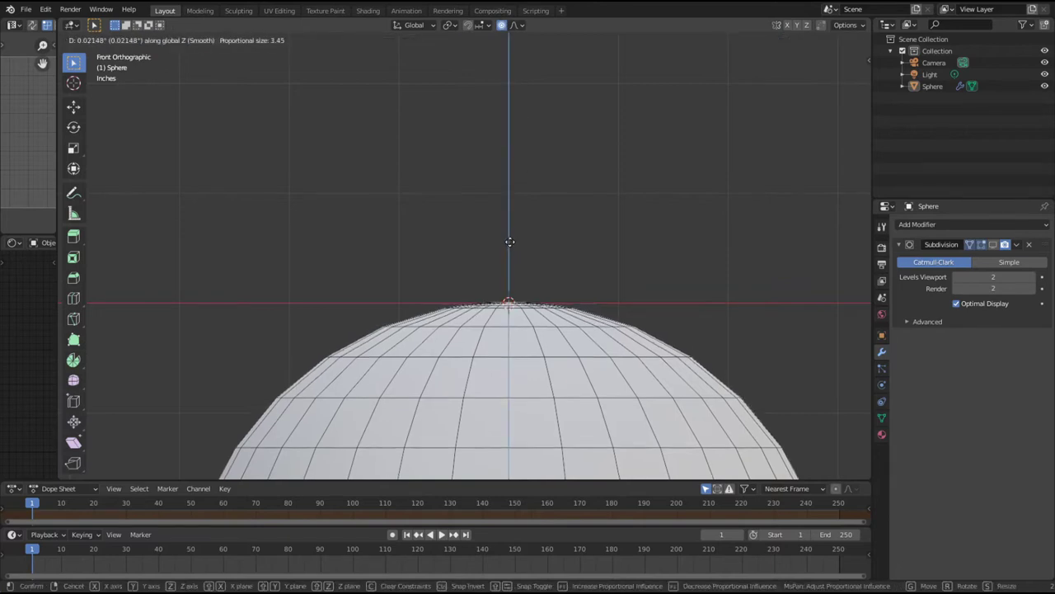
{"action": "scroll", "coordinate": [511, 240], "scroll_direction": "up", "scroll_amount": 17}
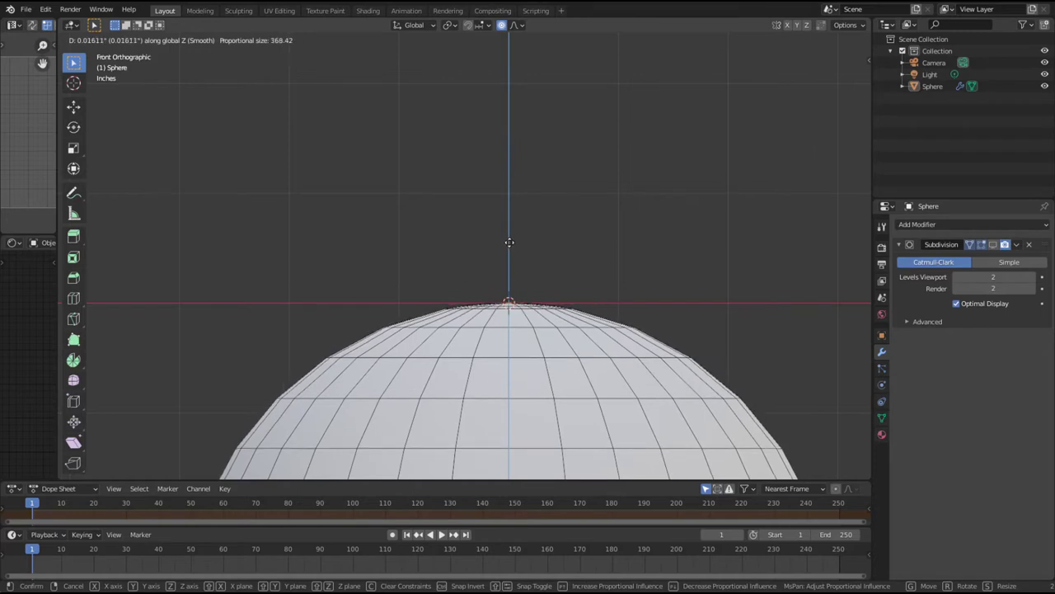
{"action": "scroll", "coordinate": [511, 237], "scroll_direction": "up", "scroll_amount": 12}
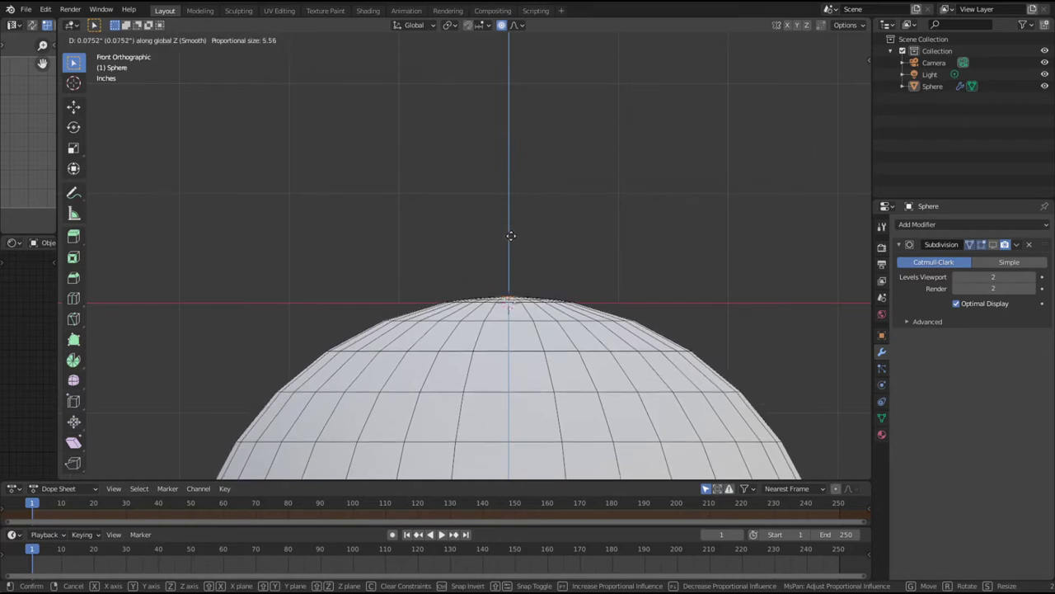
{"action": "scroll", "coordinate": [510, 236], "scroll_direction": "up", "scroll_amount": 20}
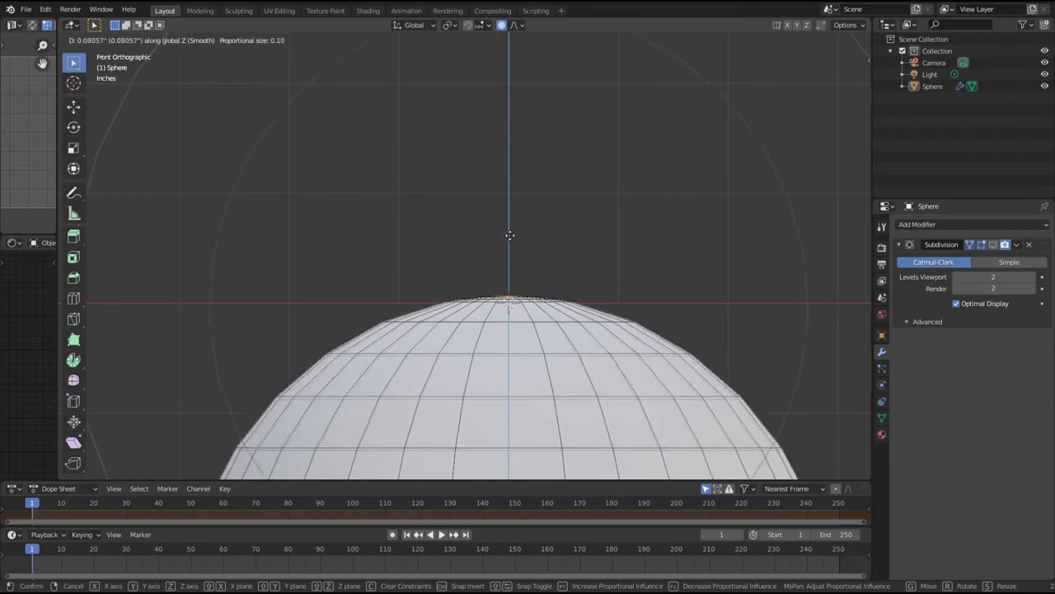
{"action": "scroll", "coordinate": [507, 232], "scroll_direction": "up", "scroll_amount": 3}
{"action": "scroll", "coordinate": [505, 220], "scroll_direction": "up", "scroll_amount": 1}
{"action": "scroll", "coordinate": [505, 166], "scroll_direction": "down", "scroll_amount": 2}
{"action": "scroll", "coordinate": [502, 168], "scroll_direction": "up", "scroll_amount": 2}
{"action": "scroll", "coordinate": [502, 190], "scroll_direction": "up", "scroll_amount": 2}
{"action": "left_click", "coordinate": [503, 196]}
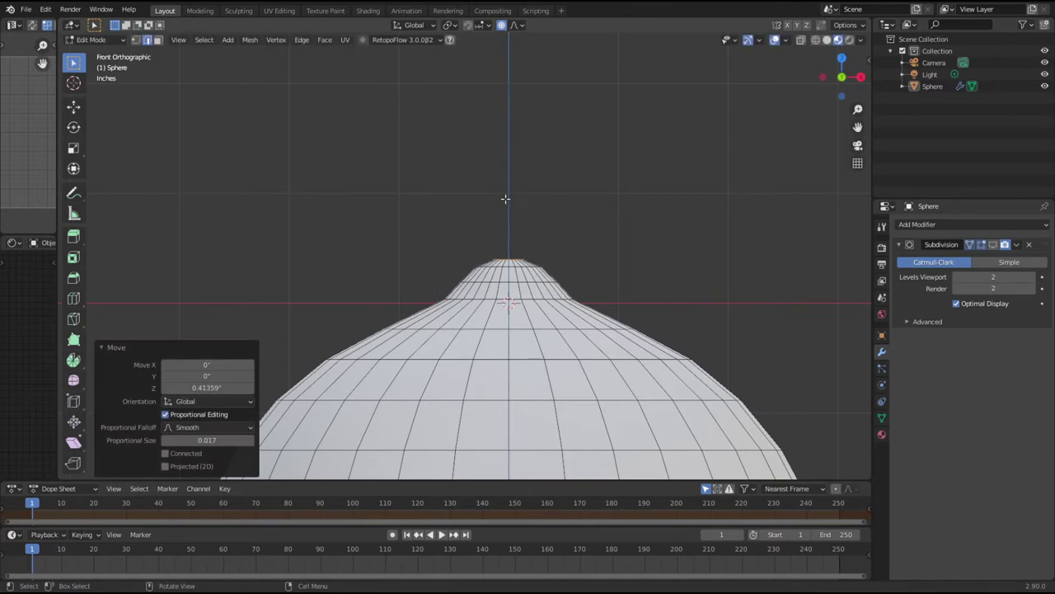
Step: Raise the peak higher along Z to form a taller neck
{"action": "key", "text": "g"}
{"action": "key", "text": "z"}
{"action": "scroll", "coordinate": [498, 197], "scroll_direction": "up", "scroll_amount": 2}
{"action": "scroll", "coordinate": [498, 194], "scroll_direction": "up", "scroll_amount": 2}
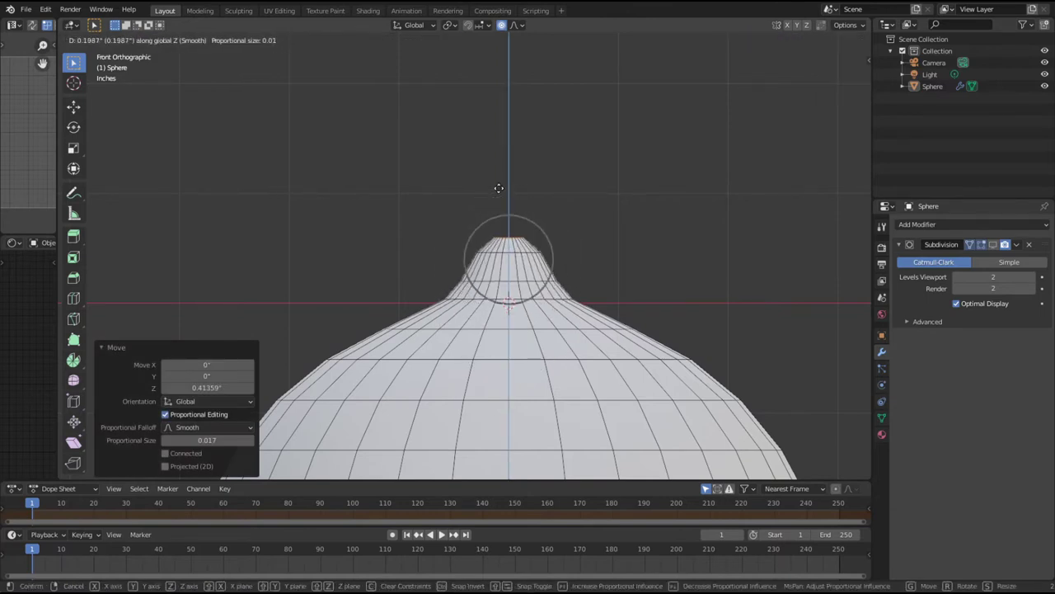
{"action": "left_click", "coordinate": [499, 187]}
{"action": "key", "text": "g"}
{"action": "key", "text": "z"}
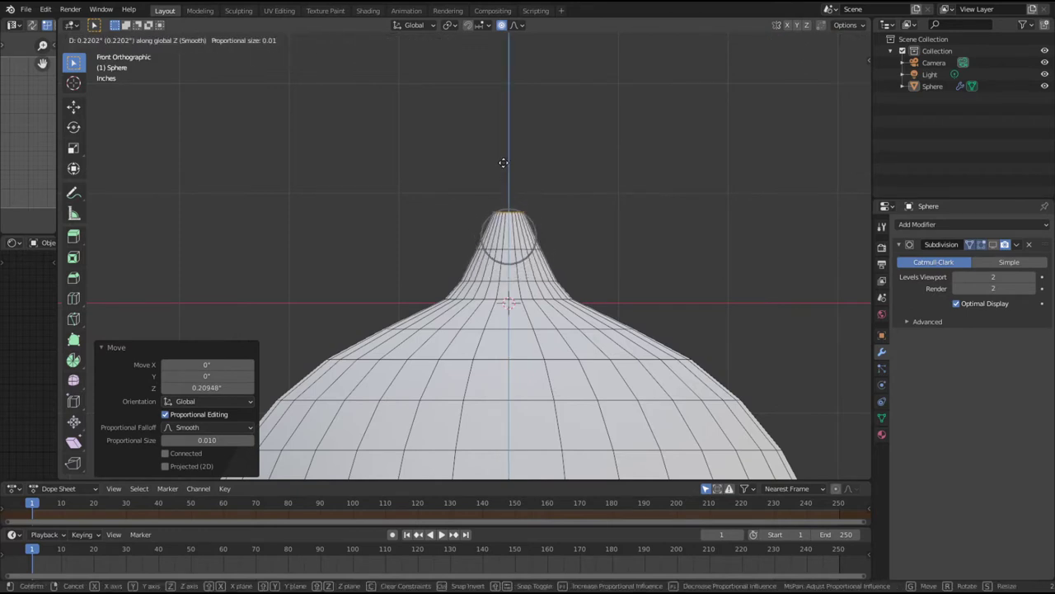
{"action": "left_click", "coordinate": [616, 204]}
Step: Enable on-cage for Subdivision and scale the neck's top ring by 1.695 without proportional editing
{"action": "middle_click_drag", "start_coordinate": [608, 242], "coordinate": [591, 267]}
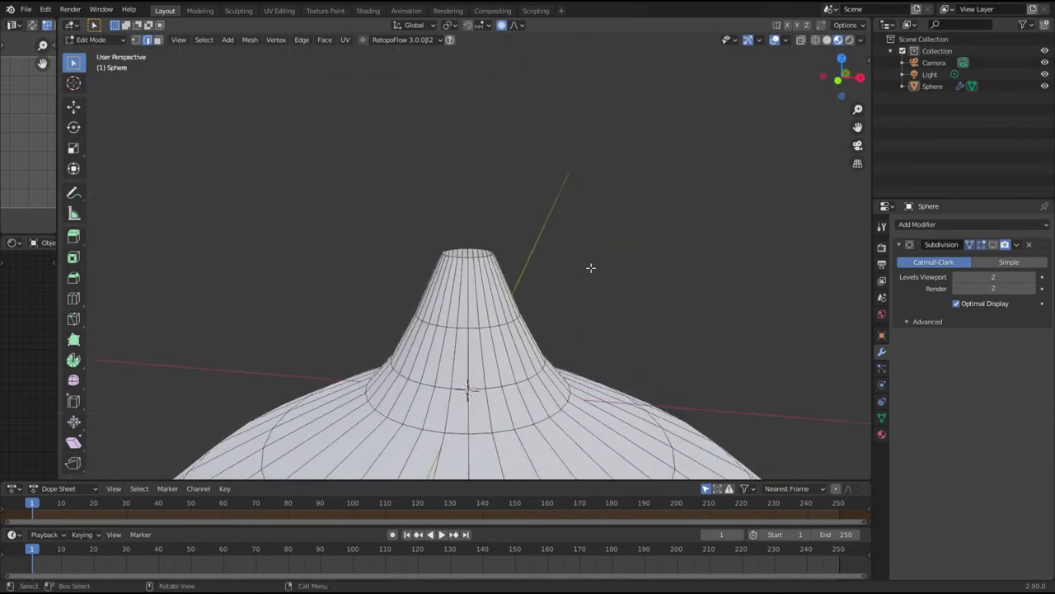
{"action": "left_click", "coordinate": [993, 245]}
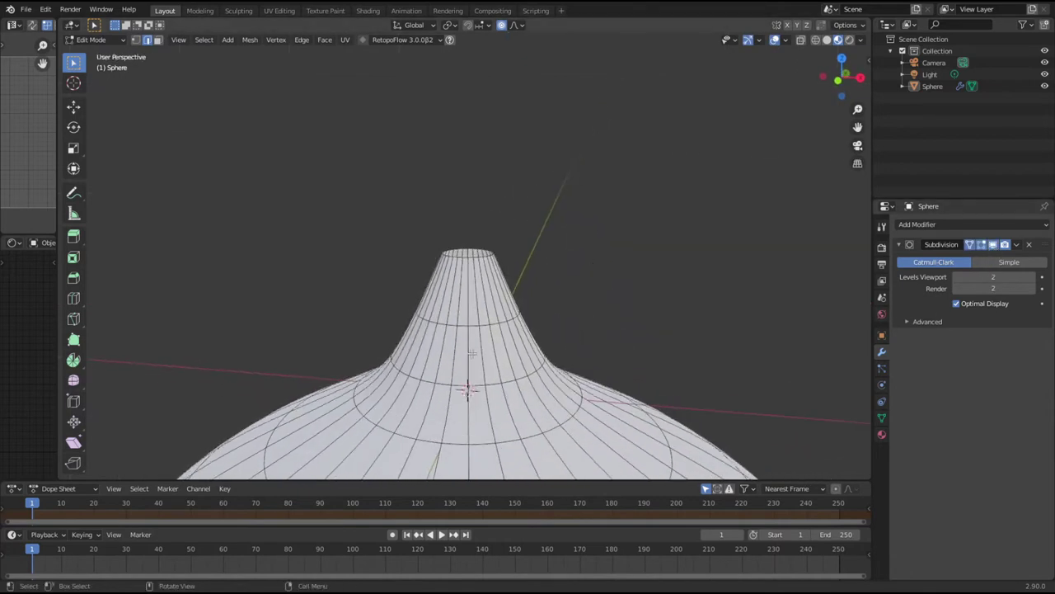
{"action": "key", "text": "KP_1"}
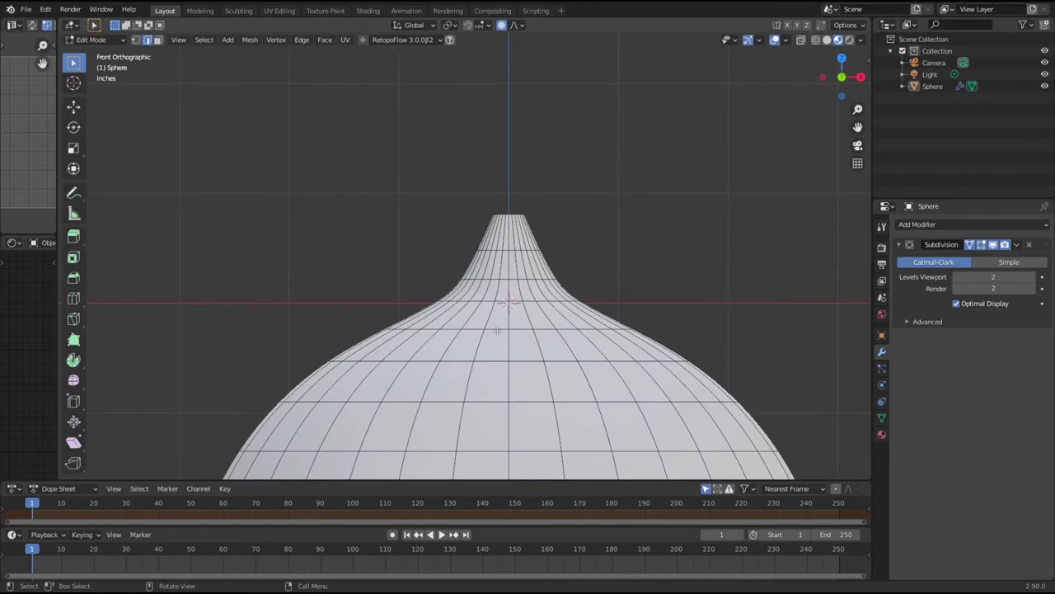
{"action": "scroll", "coordinate": [523, 241], "scroll_direction": "up", "scroll_amount": 2}
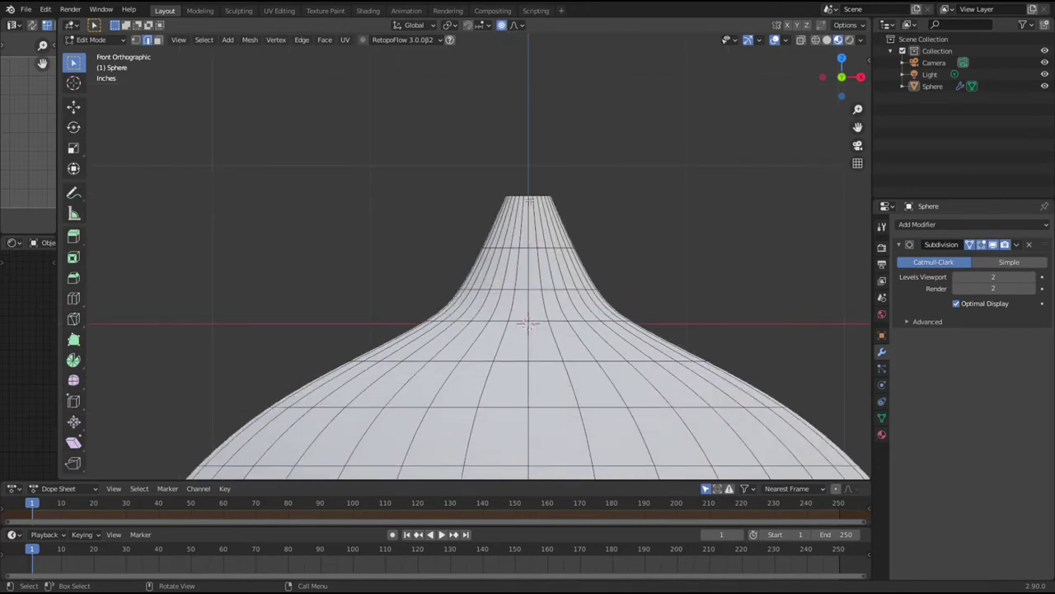
{"action": "left_click", "coordinate": [561, 188], "text": "alt"}
{"action": "left_click", "coordinate": [502, 25]}
{"action": "key", "text": "g"}
{"action": "key", "text": "s"}
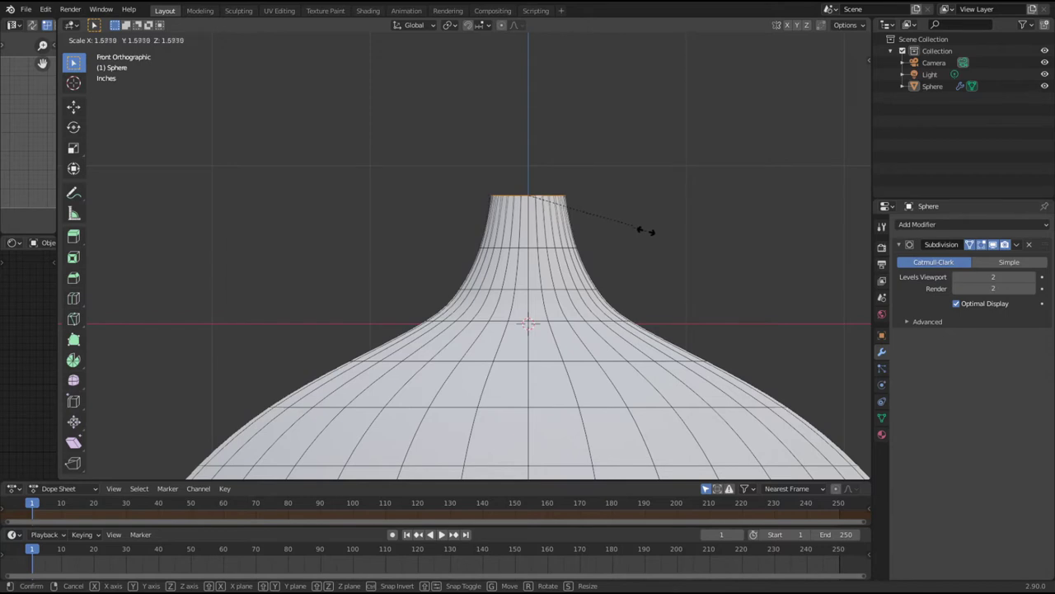
{"action": "left_click", "coordinate": [647, 232]}
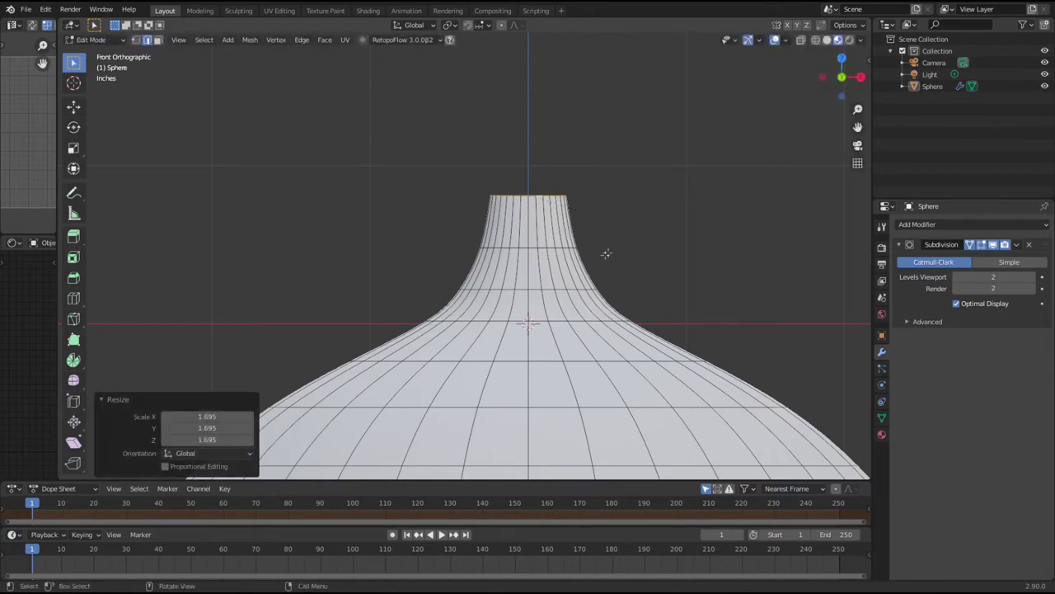
Step: Centre the bulb in view and box-select the vertices along its bottom
{"action": "scroll", "coordinate": [587, 392], "scroll_direction": "down", "scroll_amount": 5}
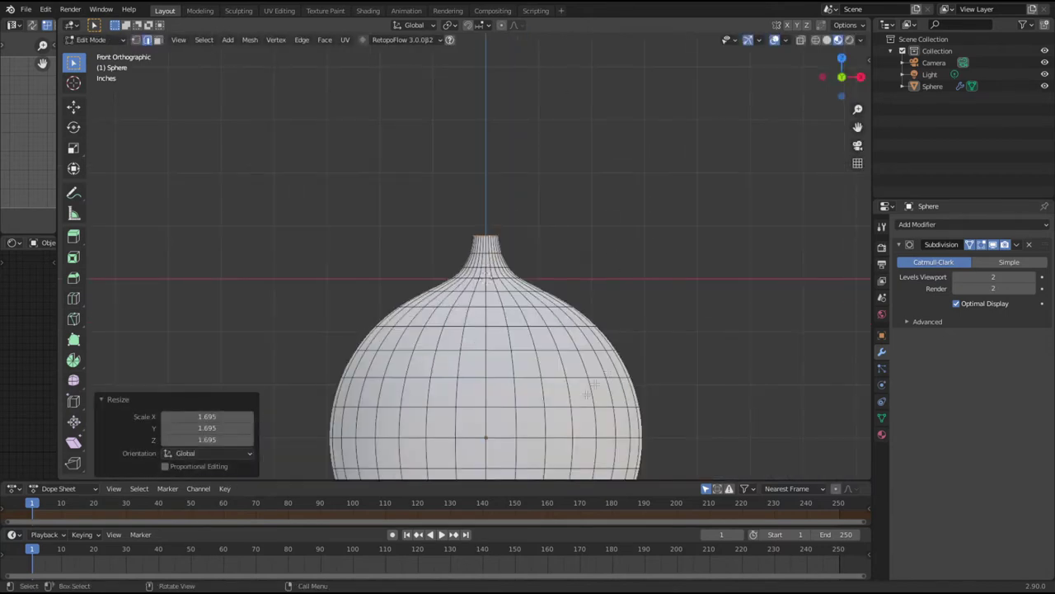
{"action": "scroll", "coordinate": [588, 392], "scroll_direction": "down", "scroll_amount": 3}
{"action": "scroll", "coordinate": [499, 337], "scroll_direction": "up", "scroll_amount": 3}
{"action": "middle_click_drag", "start_coordinate": [499, 337], "coordinate": [498, 199], "text": "shift"}
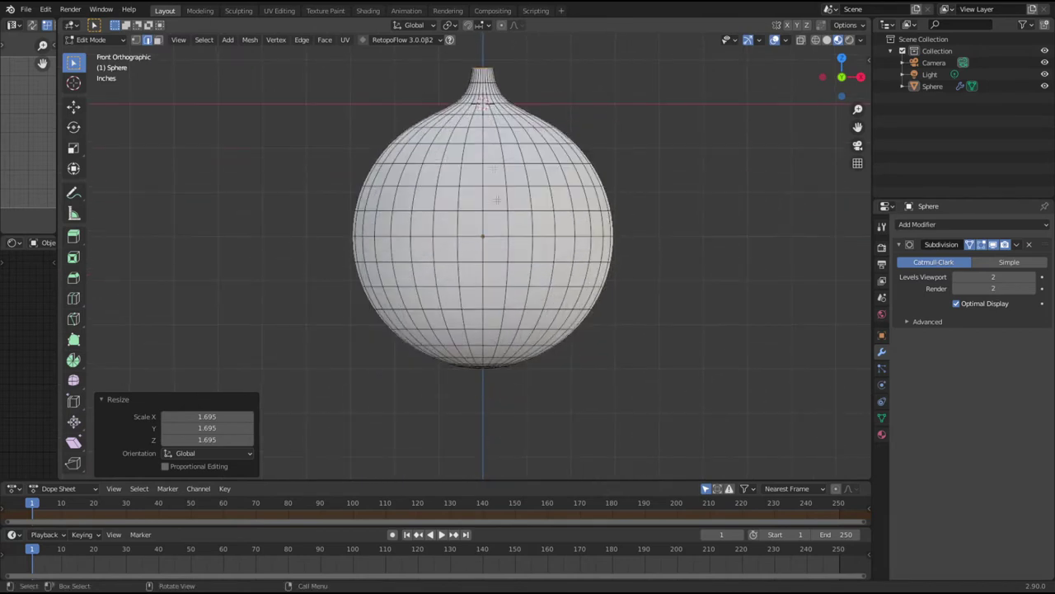
{"action": "left_click_drag", "start_coordinate": [361, 420], "coordinate": [691, 351]}
Step: Turn on proportional editing and box-select the bulb's bottom vertices in wireframe view
{"action": "key", "text": "o"}
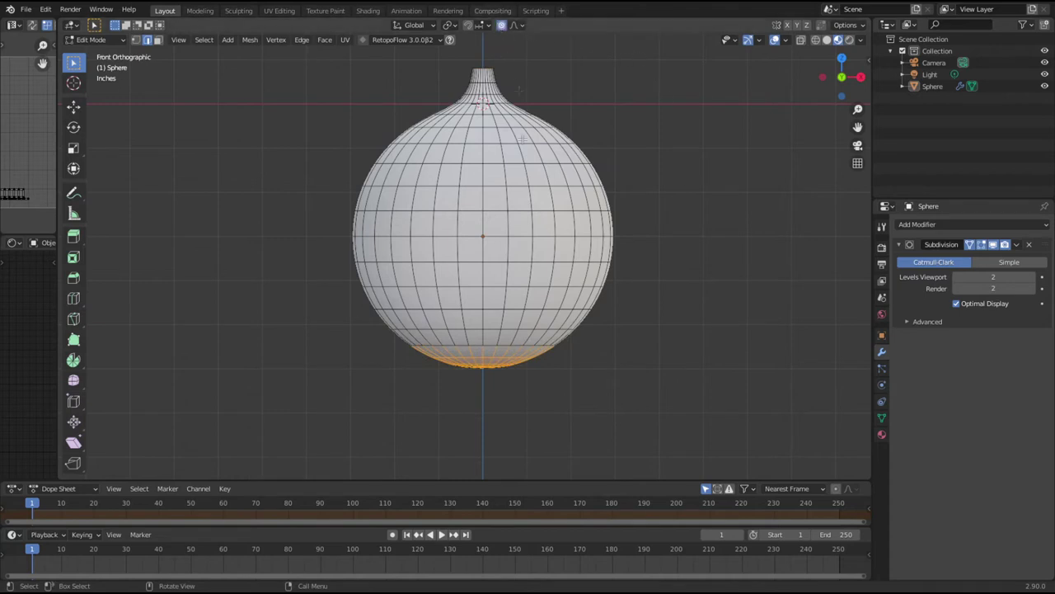
{"action": "key", "text": "g"}
{"action": "key", "text": "z"}
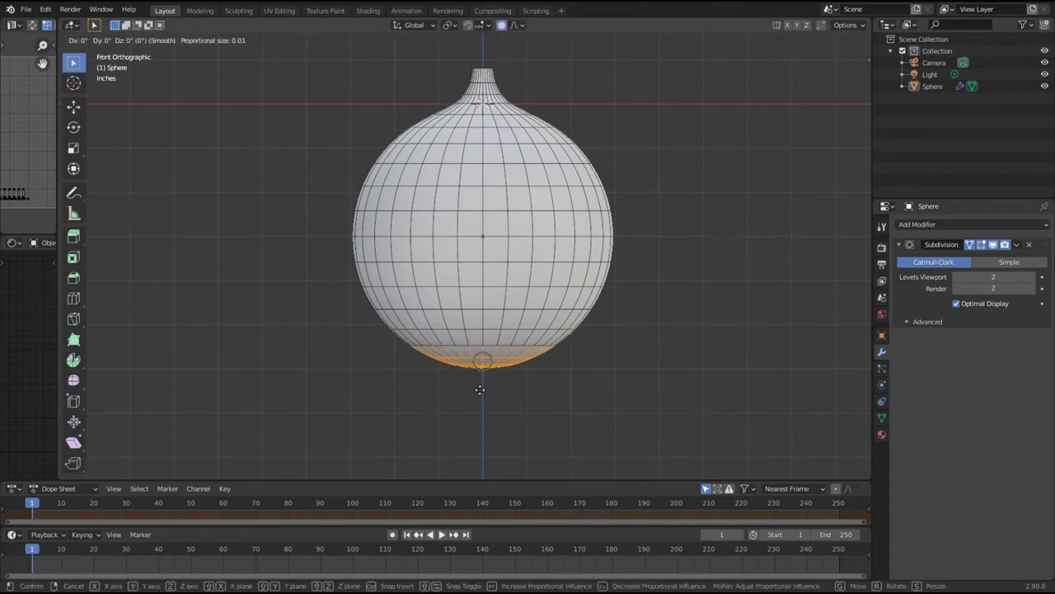
{"action": "key", "text": "Escape"}
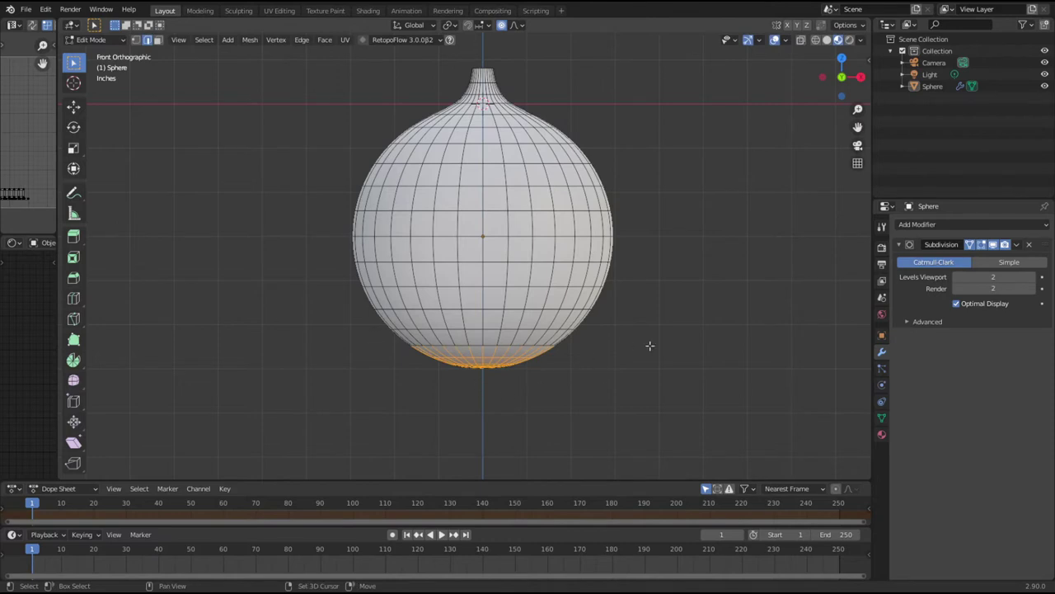
{"action": "key", "text": "shift+z"}
{"action": "left_click", "coordinate": [363, 407]}
{"action": "left_click_drag", "start_coordinate": [361, 409], "coordinate": [595, 349]}
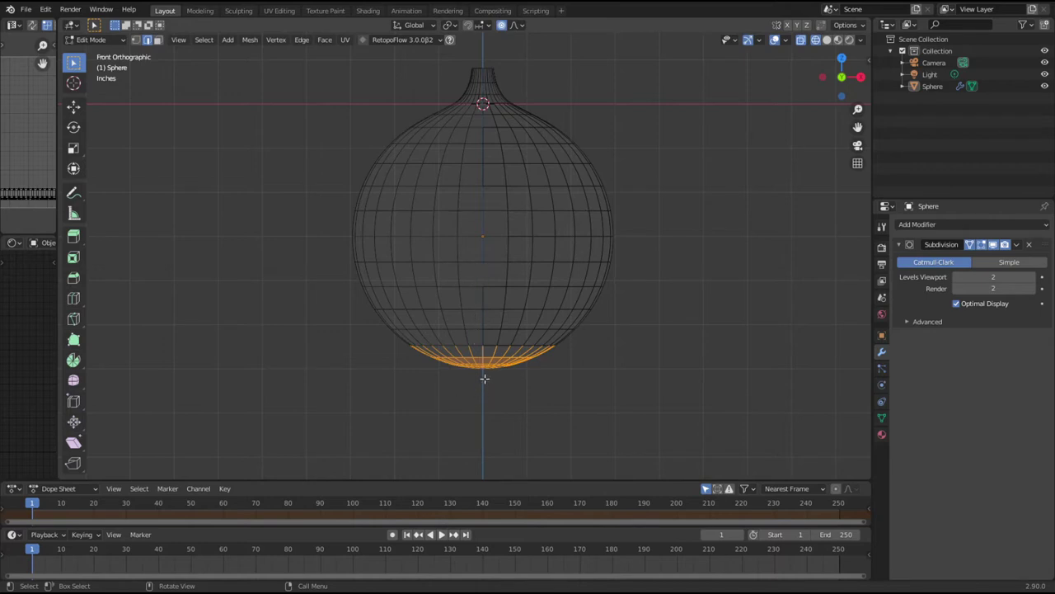
Step: Lift the bottom vertices along Z with a smooth proportional falloff
{"action": "key", "text": "g"}
{"action": "key", "text": "z"}
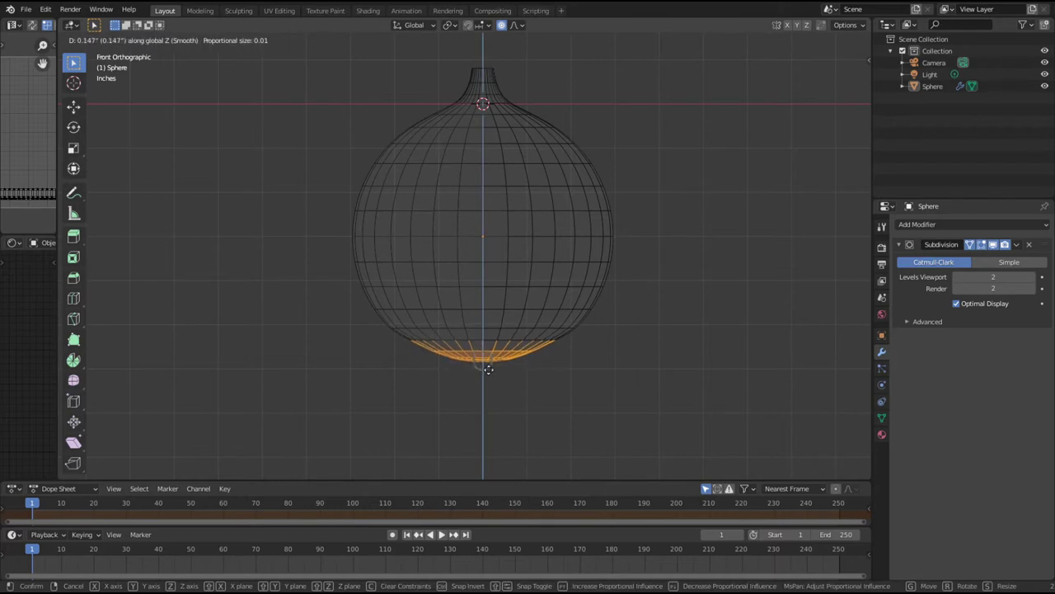
{"action": "scroll", "coordinate": [489, 370], "scroll_direction": "down", "scroll_amount": 20}
{"action": "scroll", "coordinate": [496, 363], "scroll_direction": "down", "scroll_amount": 4}
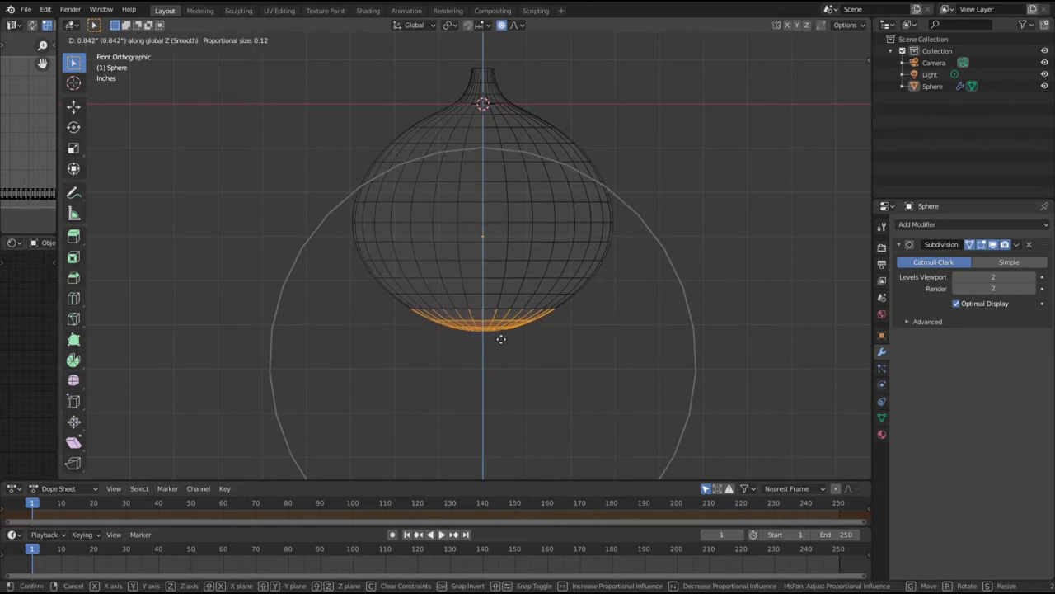
{"action": "scroll", "coordinate": [499, 340], "scroll_direction": "up", "scroll_amount": 6}
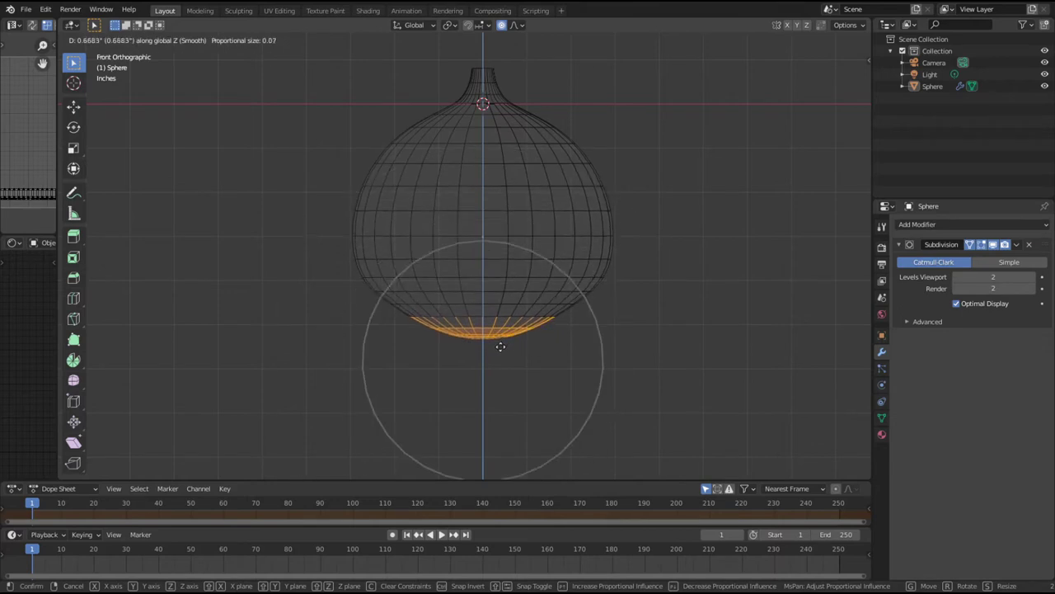
{"action": "left_click", "coordinate": [497, 348]}
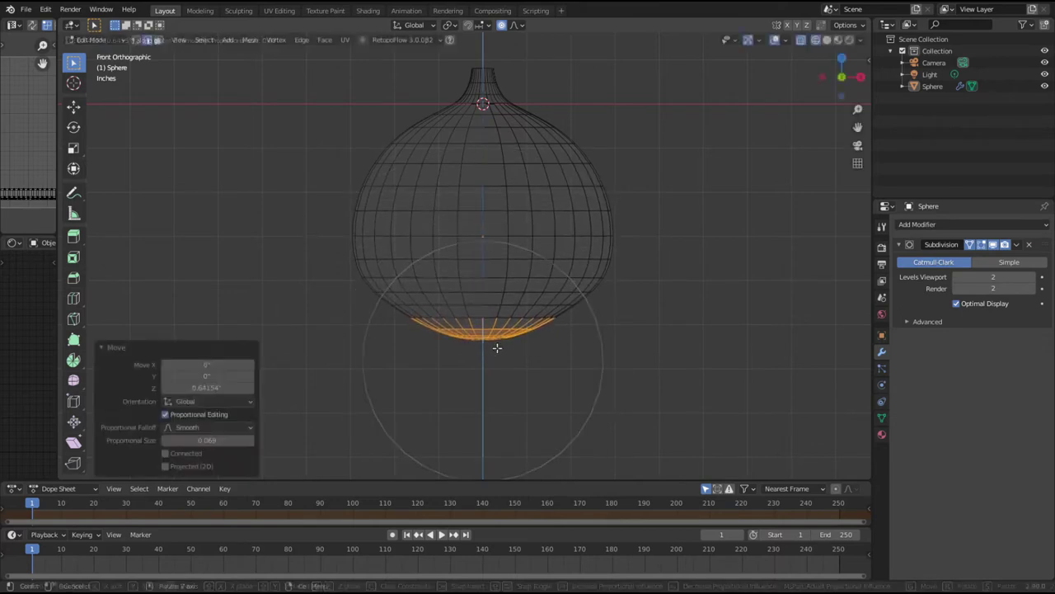
Step: Redo the vertical lift with a smaller falloff, leaving the base raised 0.0936 inches
{"action": "key", "text": "g"}
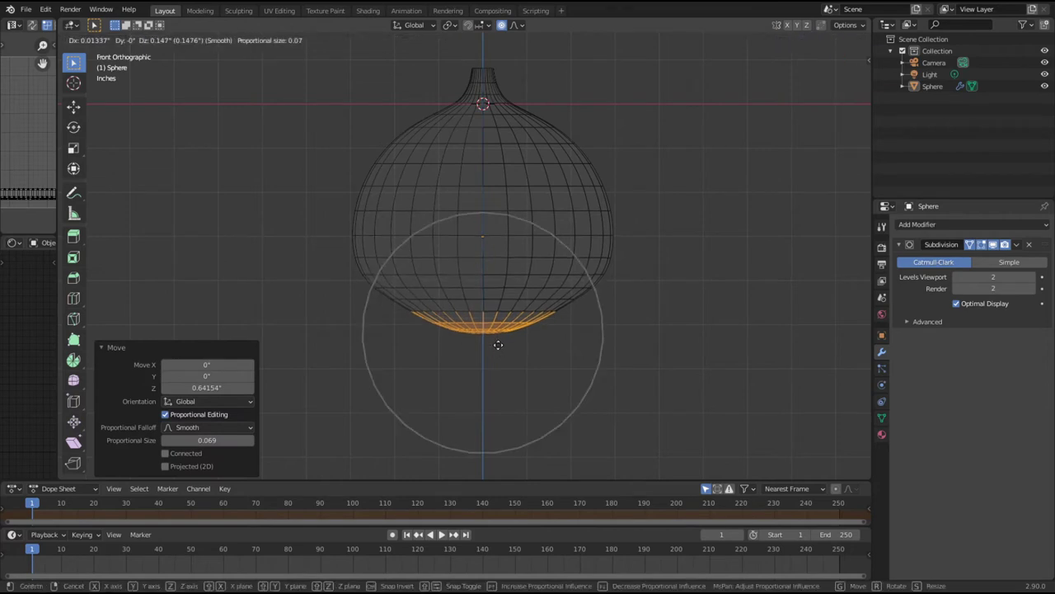
{"action": "scroll", "coordinate": [498, 343], "scroll_direction": "up", "scroll_amount": 3}
{"action": "scroll", "coordinate": [498, 341], "scroll_direction": "up", "scroll_amount": 5}
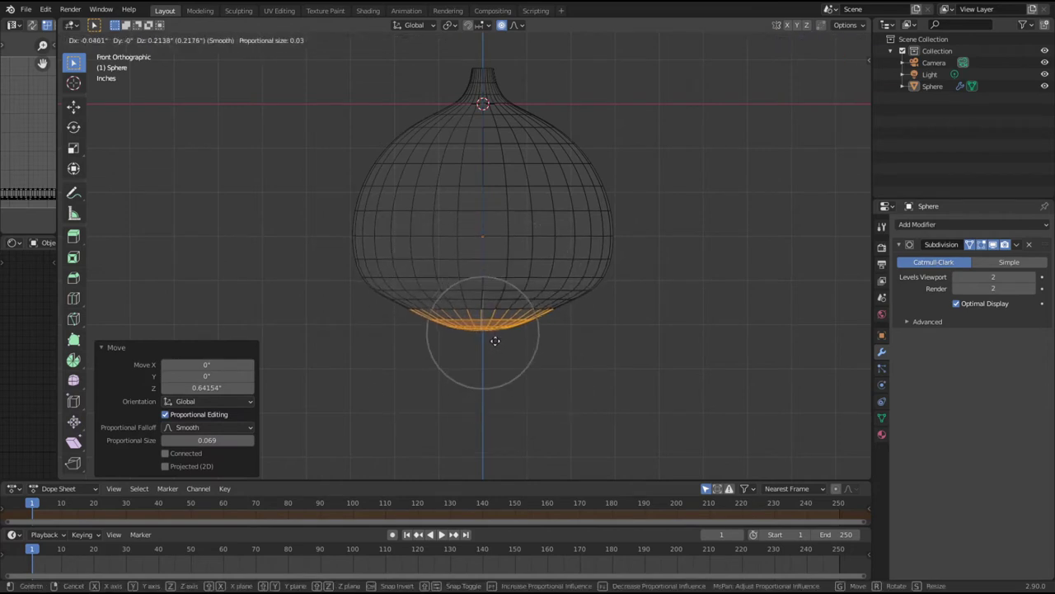
{"action": "key", "text": "z"}
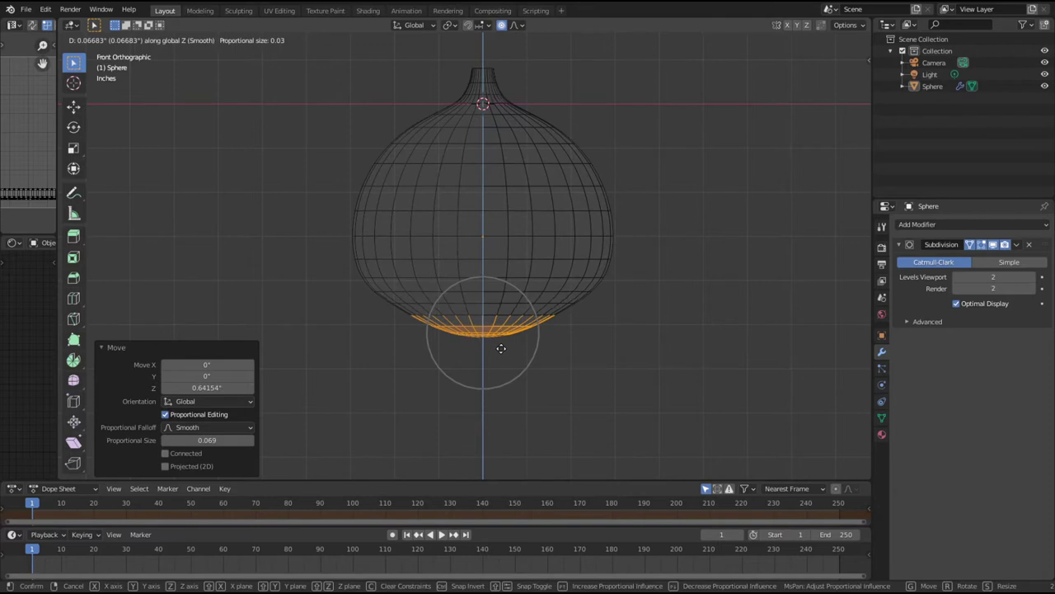
{"action": "left_click", "coordinate": [501, 347]}
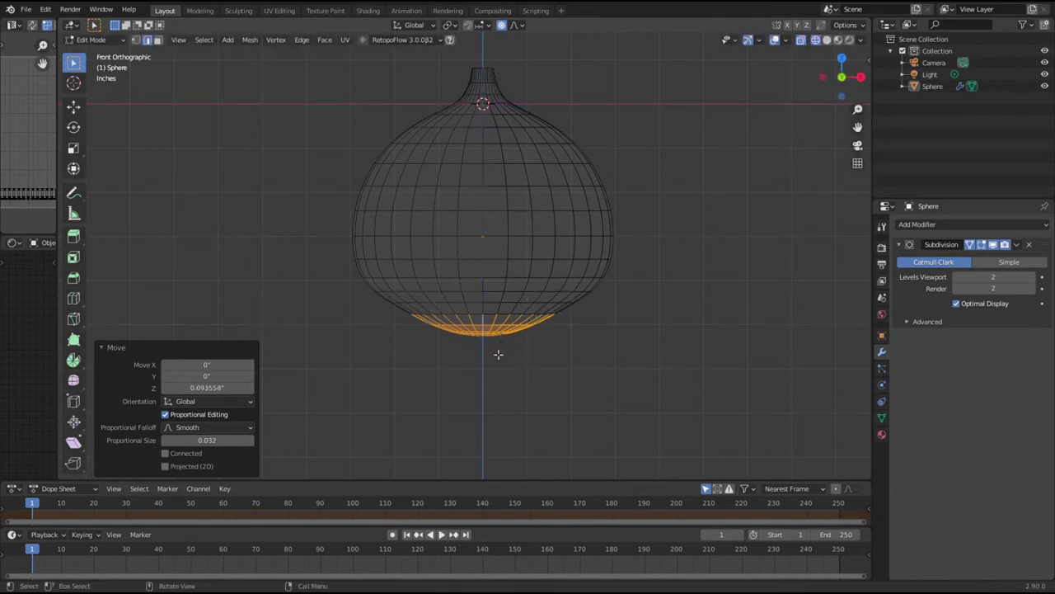
{"action": "left_click", "coordinate": [498, 354]}
{"action": "middle_click_drag", "start_coordinate": [500, 361], "coordinate": [482, 153]}
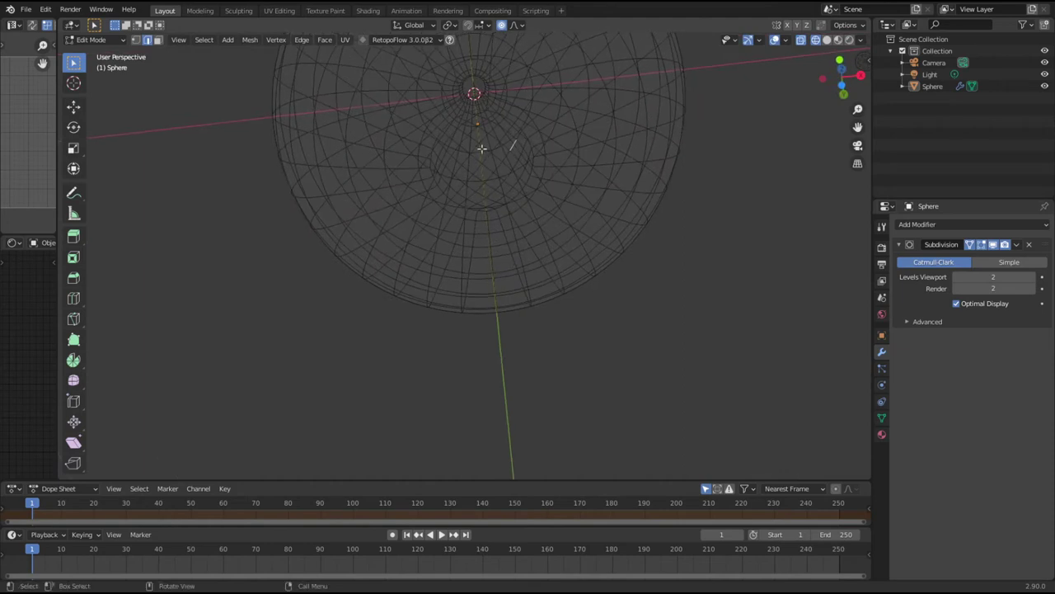
Step: In vertex select mode and front view, lift the bottom vertices slightly along Z with tight falloff
{"action": "key", "text": "1"}
{"action": "left_click", "coordinate": [475, 165]}
{"action": "key", "text": "ctrl+KP_7"}
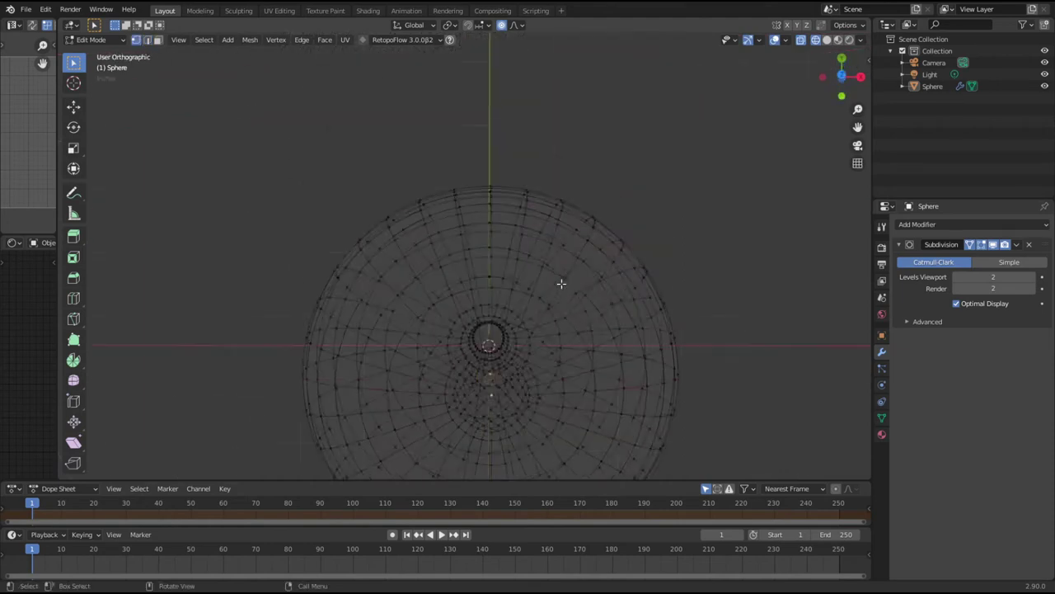
{"action": "key", "text": "KP_1"}
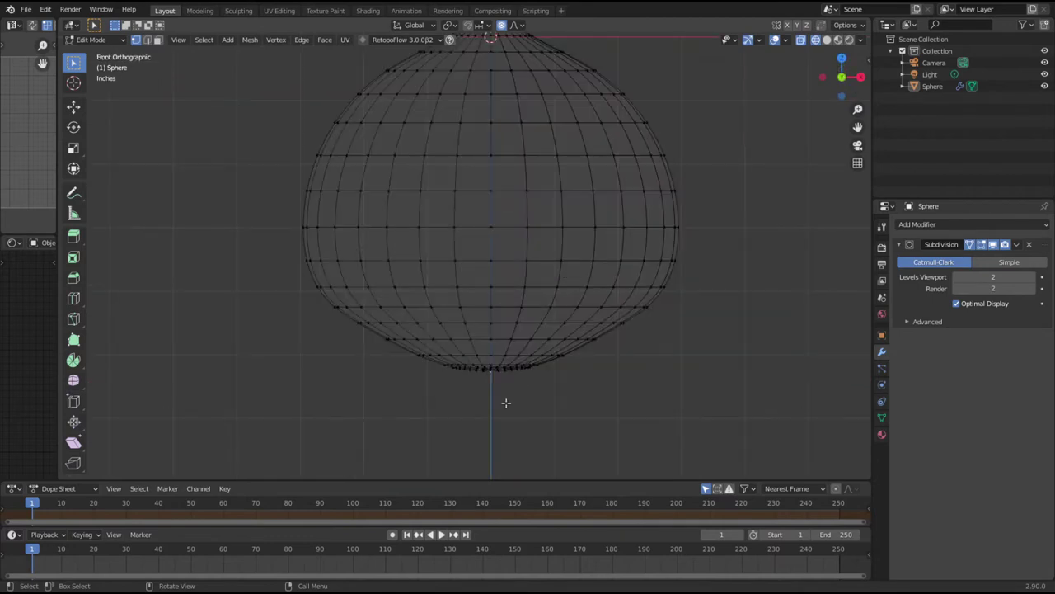
{"action": "scroll", "coordinate": [501, 400], "scroll_direction": "up", "scroll_amount": 1}
{"action": "key", "text": "g"}
{"action": "key", "text": "z"}
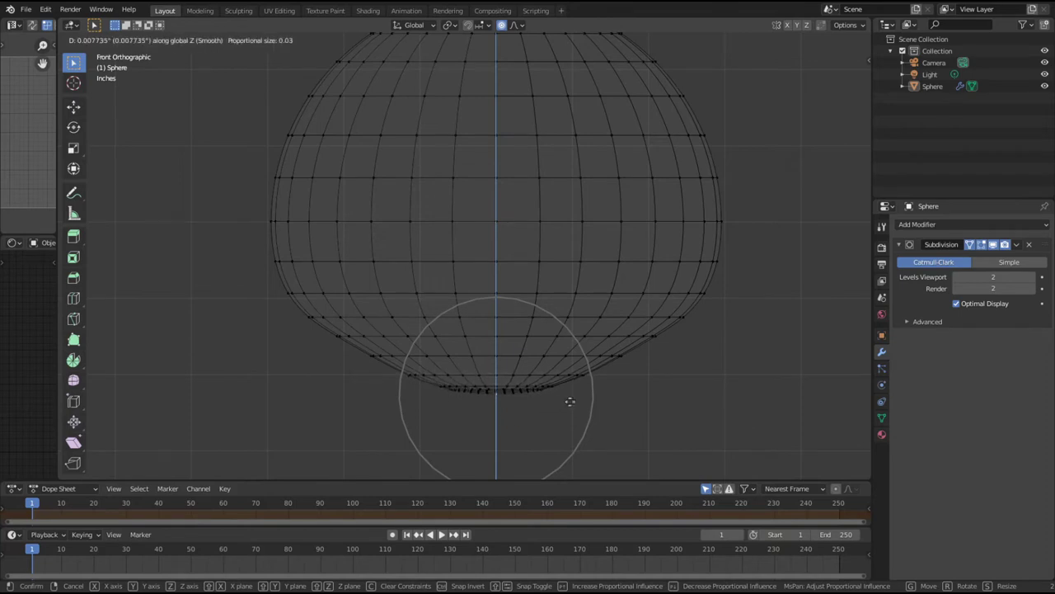
{"action": "scroll", "coordinate": [566, 400], "scroll_direction": "up", "scroll_amount": 6}
{"action": "scroll", "coordinate": [569, 399], "scroll_direction": "up", "scroll_amount": 3}
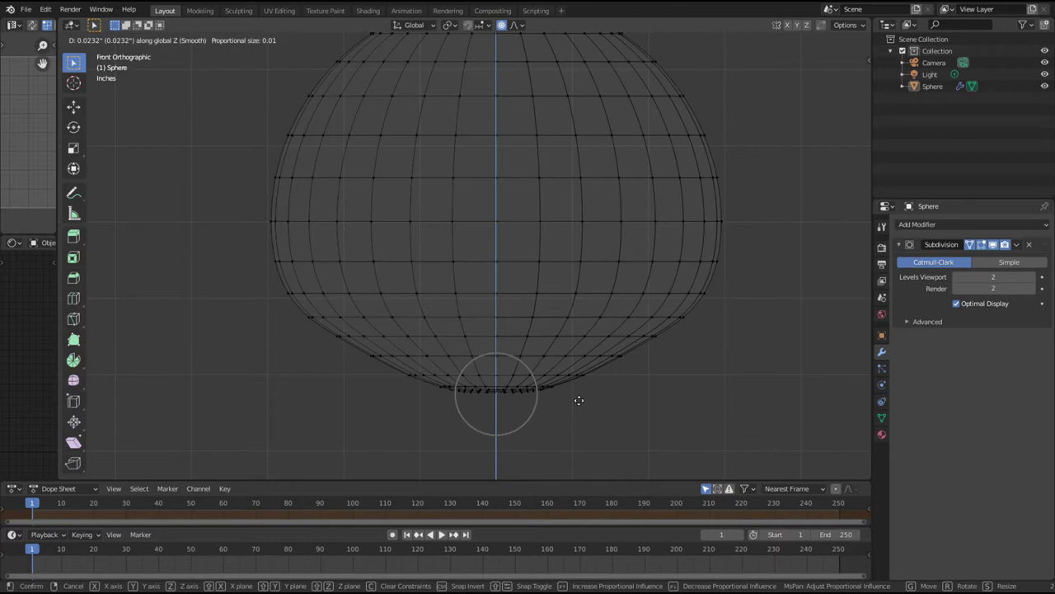
{"action": "left_click", "coordinate": [578, 400]}
Step: Lift the box-selected bottom vertices further along Z, then select the bulb's lower half
{"action": "scroll", "coordinate": [606, 388], "scroll_direction": "down", "scroll_amount": 3}
{"action": "scroll", "coordinate": [581, 351], "scroll_direction": "up", "scroll_amount": 2}
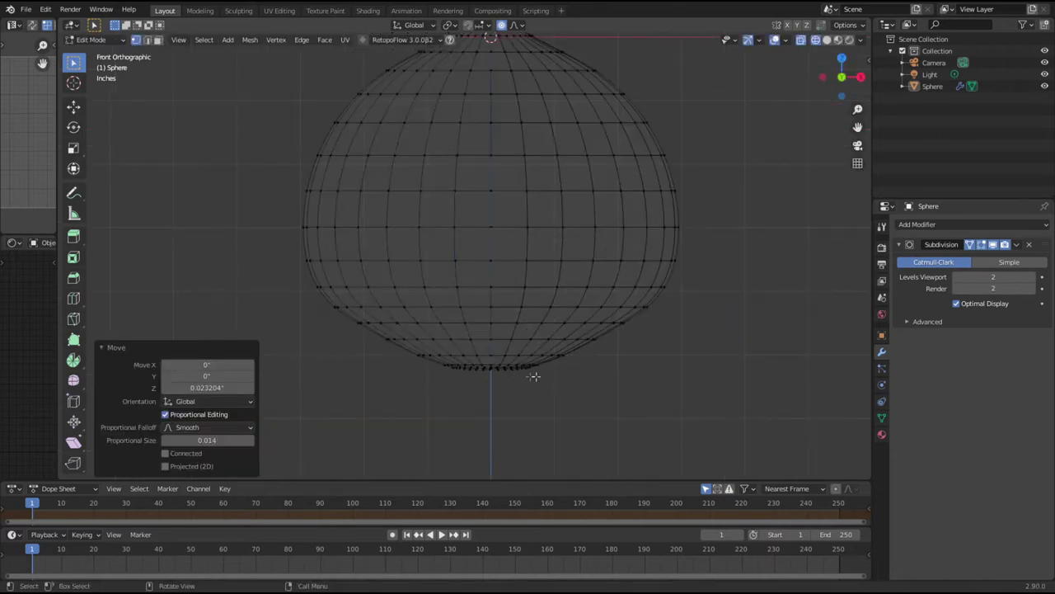
{"action": "left_click_drag", "start_coordinate": [388, 388], "coordinate": [609, 347]}
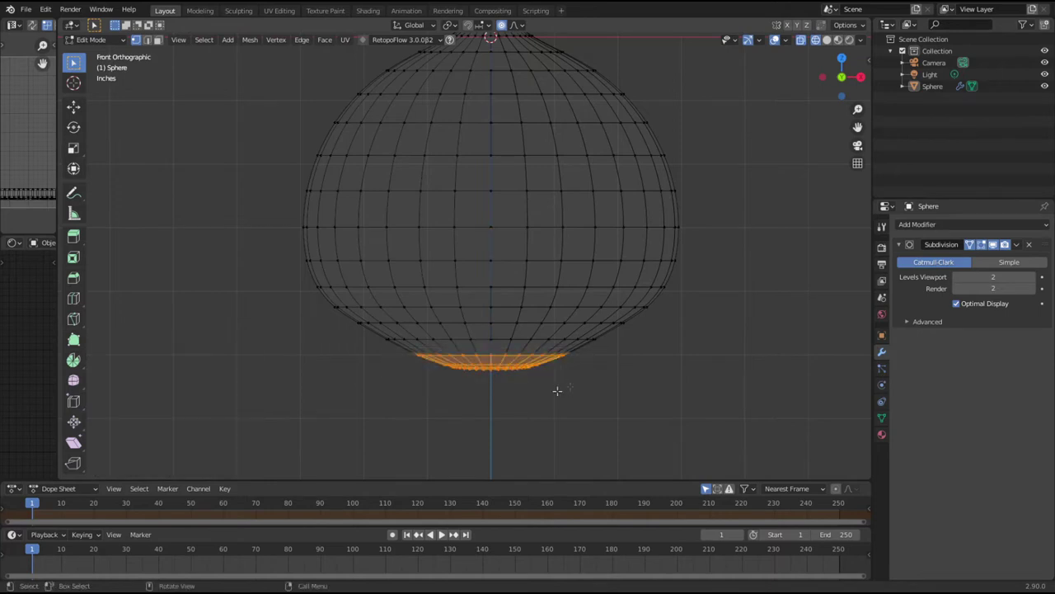
{"action": "key", "text": "g"}
{"action": "key", "text": "z"}
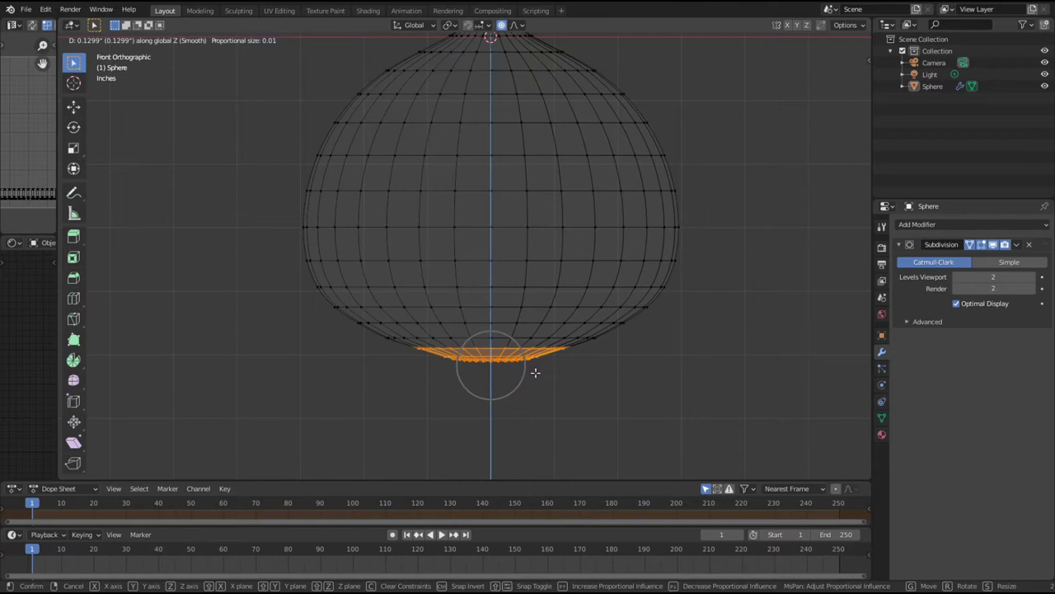
{"action": "left_click", "coordinate": [536, 371]}
{"action": "left_click", "coordinate": [510, 390]}
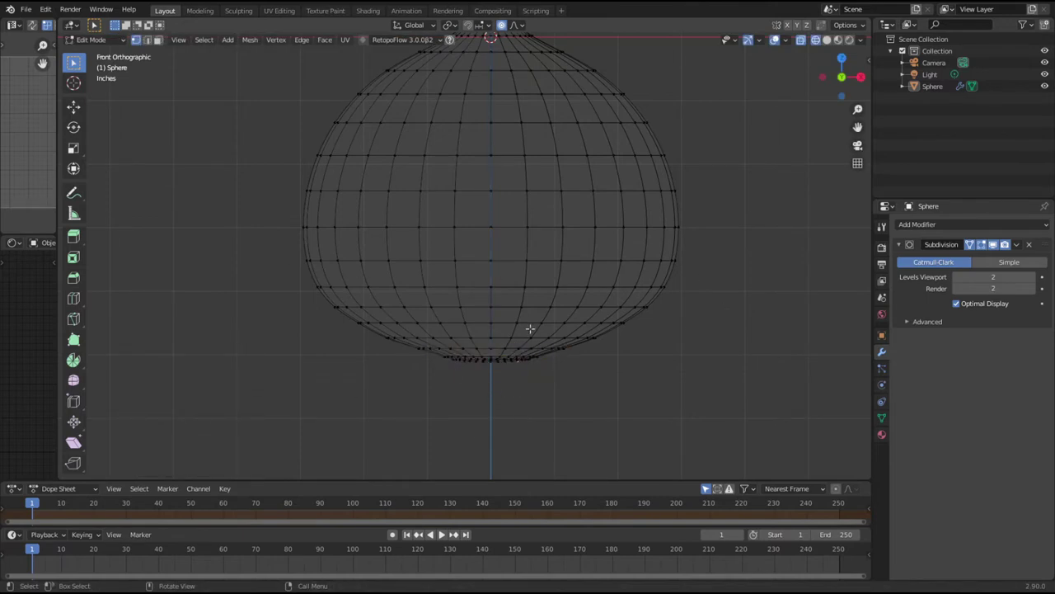
{"action": "left_click_drag", "start_coordinate": [283, 217], "coordinate": [729, 411]}
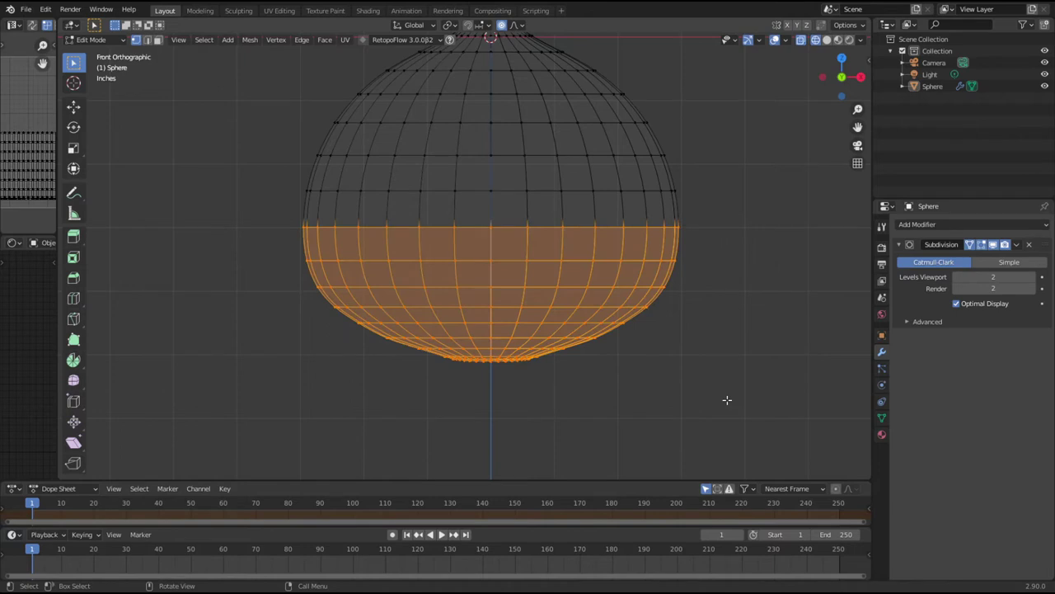
Step: Run Smooth Vertices on the selected lower half through the F3 search
{"action": "key", "text": "F3"}
{"action": "type", "text": "smo"}
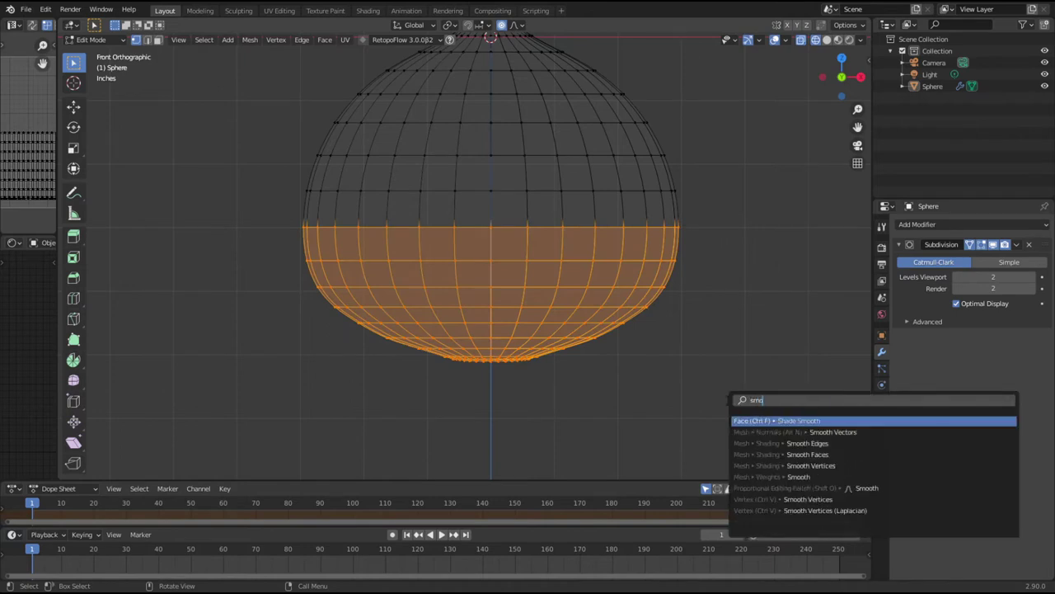
{"action": "type", "text": "oth"}
{"action": "key", "text": "Down"}
{"action": "key", "text": "Down"}
{"action": "key", "text": "Down"}
{"action": "key", "text": "Down"}
{"action": "key", "text": "Down"}
{"action": "key", "text": "Down"}
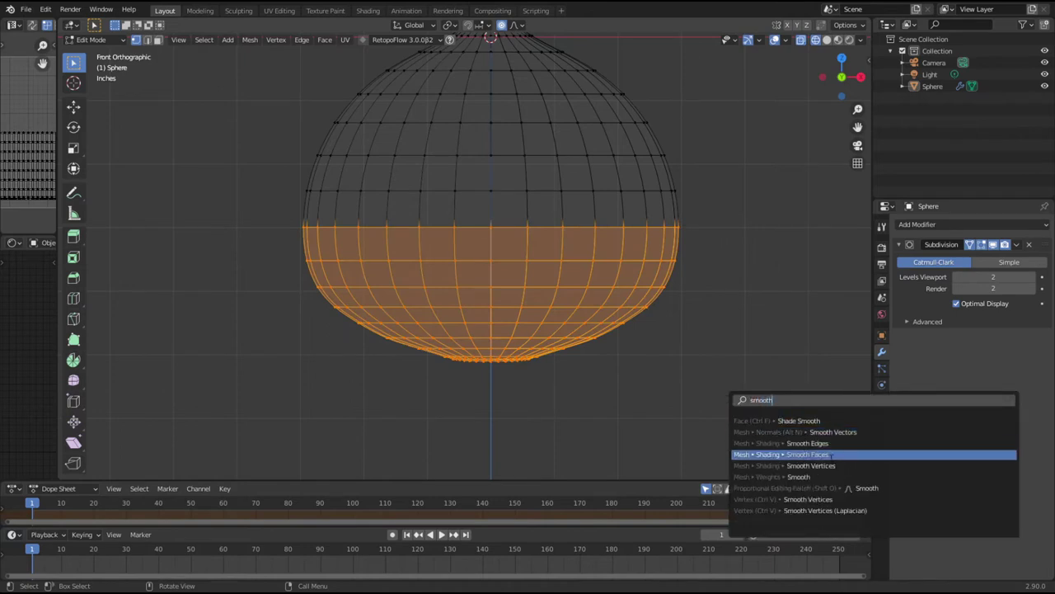
{"action": "key", "text": "Down"}
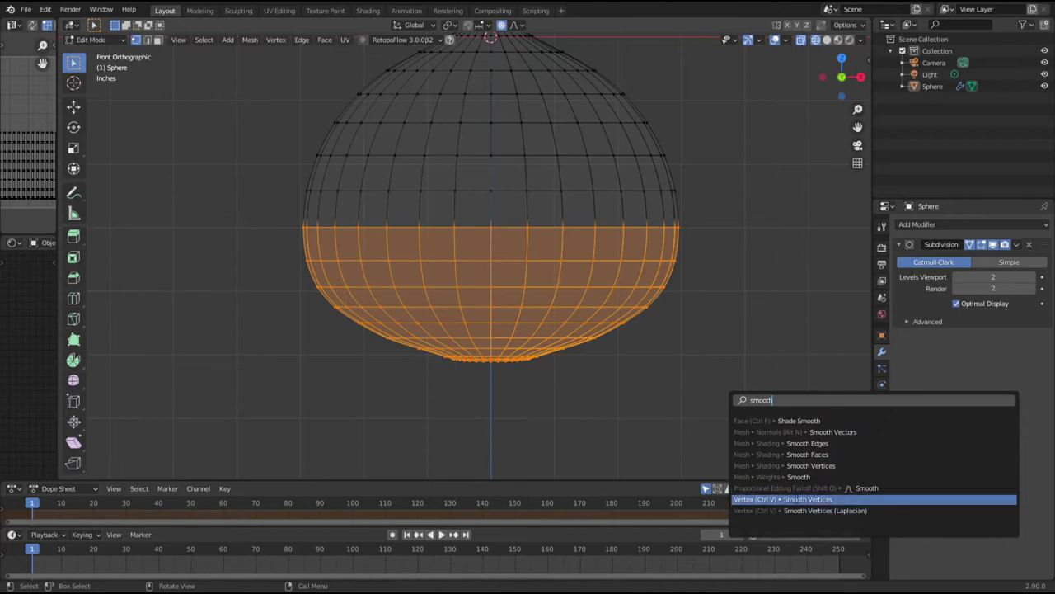
{"action": "key", "text": "Return"}
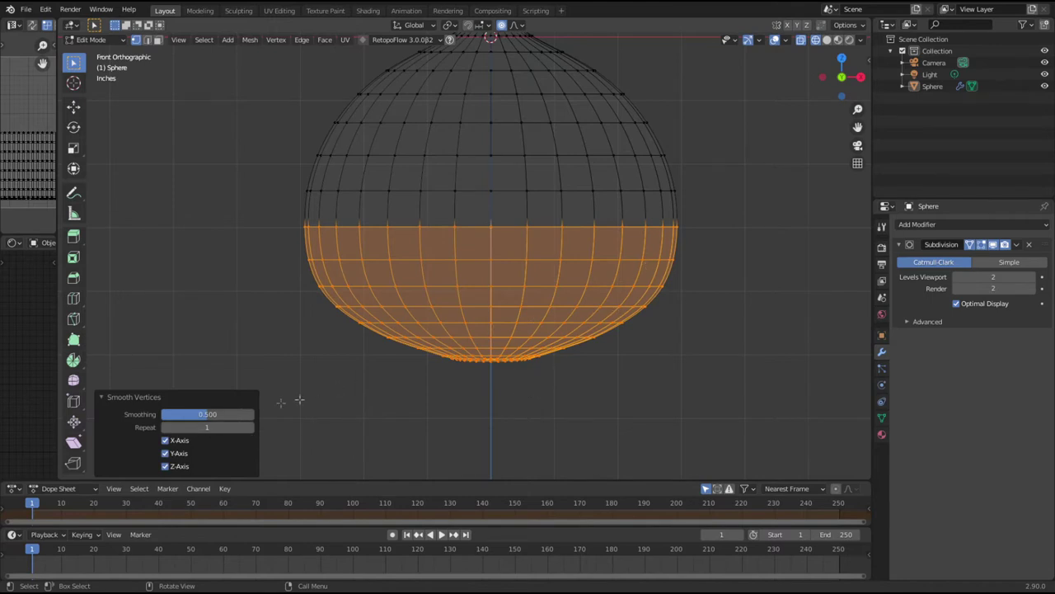
Step: Set smoothing factor to 1.000 with 1 repeat, then select a smaller band at the bottom
{"action": "mouse_move", "coordinate": [228, 416]}
{"action": "left_mouse_down"}
{"action": "mouse_move", "coordinate": [156, 415]}
{"action": "mouse_move", "coordinate": [248, 415]}
{"action": "left_mouse_up"}
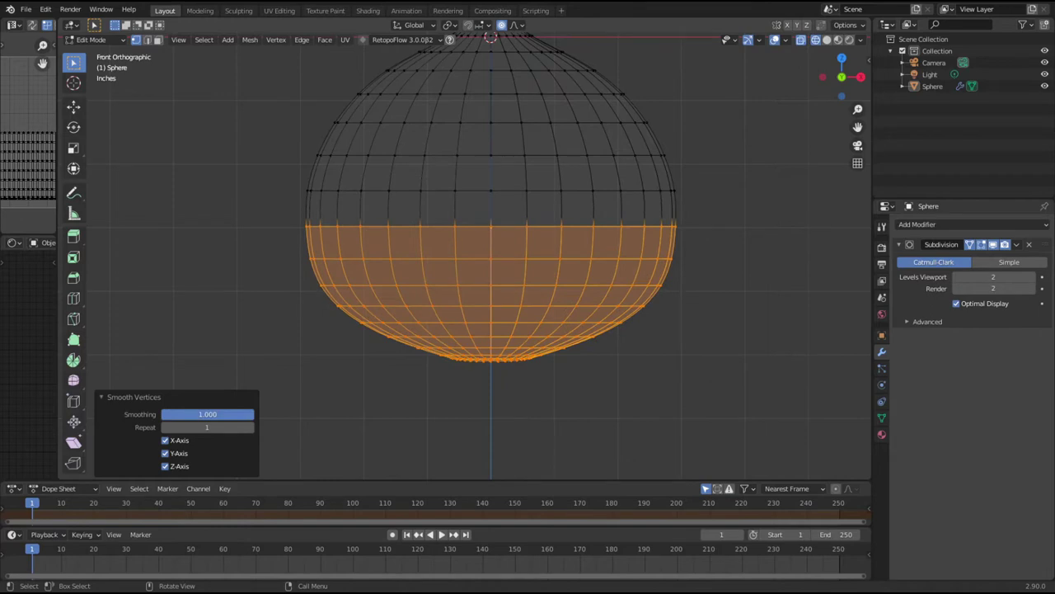
{"action": "left_click", "coordinate": [251, 429]}
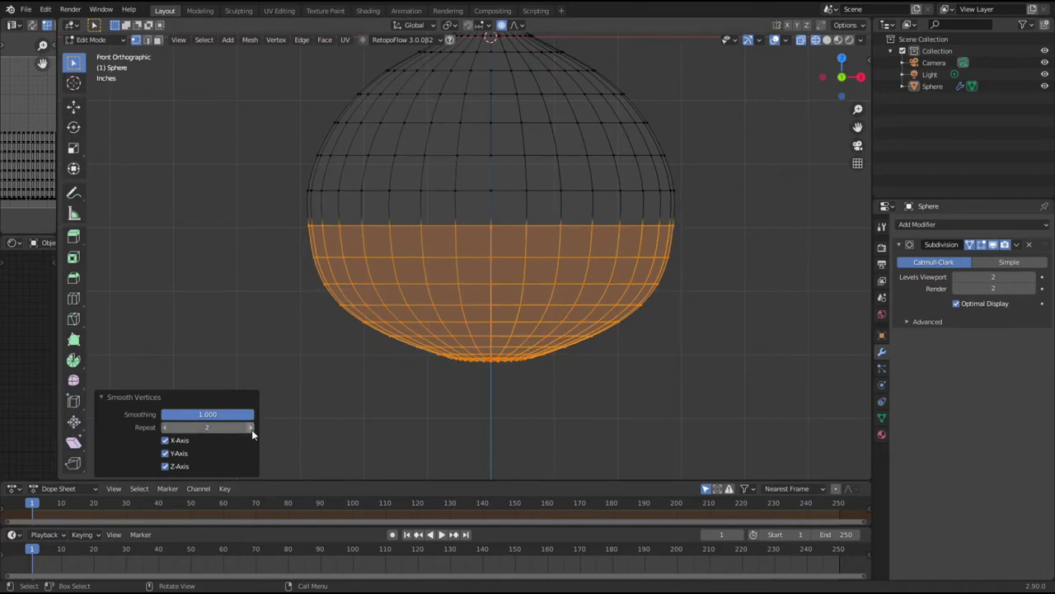
{"action": "left_click", "coordinate": [252, 429]}
{"action": "left_click", "coordinate": [252, 429]}
{"action": "left_click", "coordinate": [252, 430]}
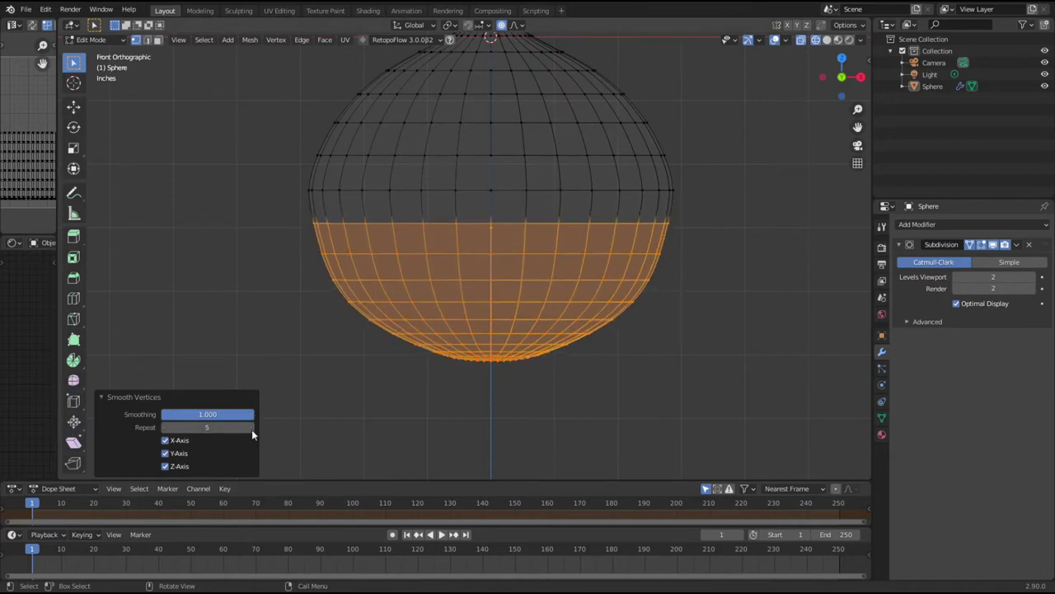
{"action": "left_click", "coordinate": [166, 429]}
{"action": "left_click", "coordinate": [166, 428]}
{"action": "left_click", "coordinate": [166, 429]}
{"action": "left_click", "coordinate": [165, 429]}
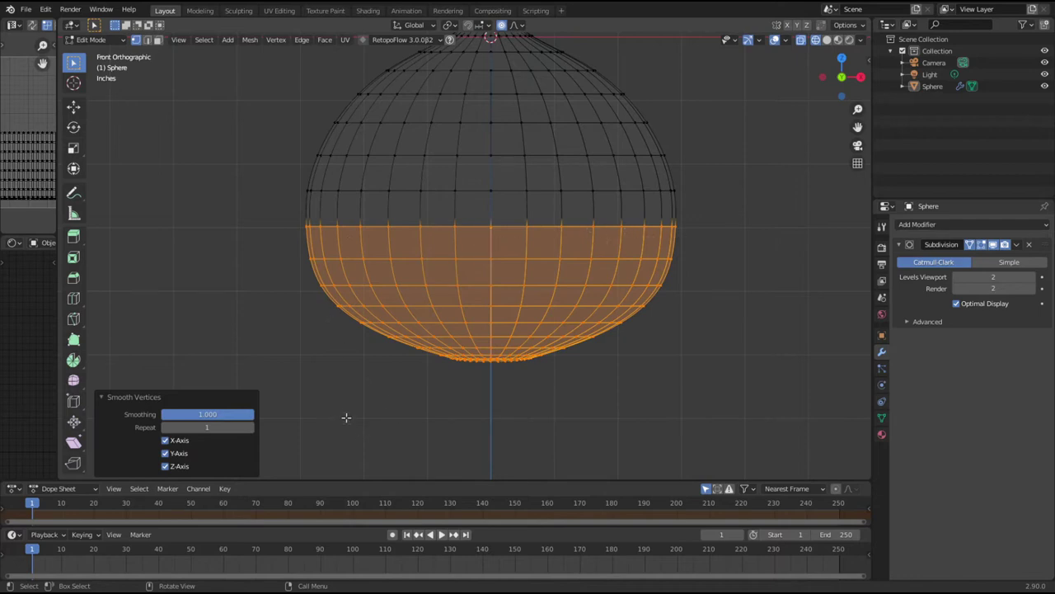
{"action": "left_click", "coordinate": [326, 359]}
{"action": "left_click_drag", "start_coordinate": [306, 279], "coordinate": [711, 382]}
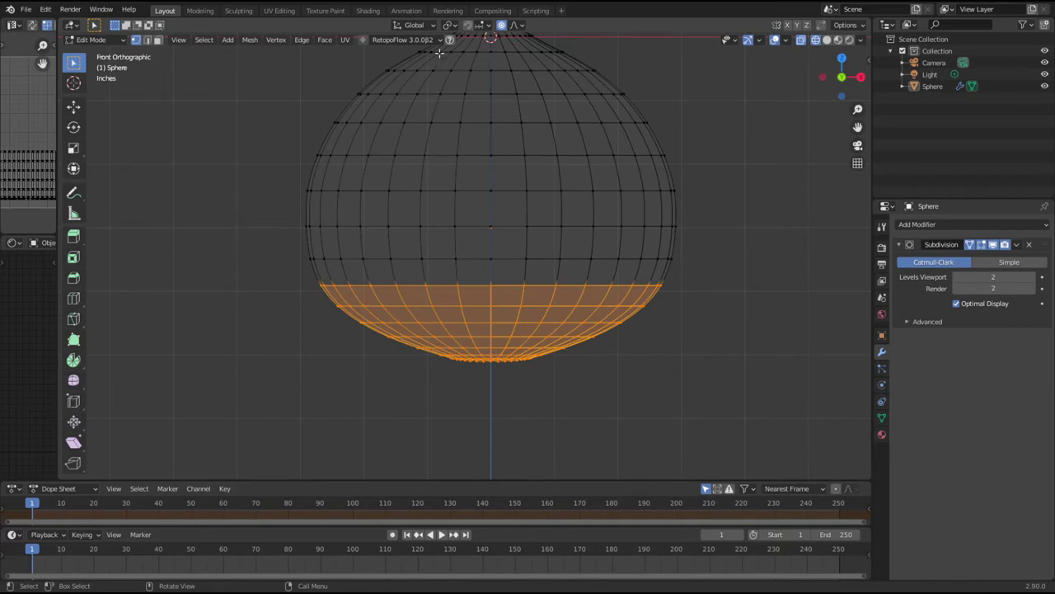
Step: Smooth the bottom band, then a smaller lower band, with Smooth Vertices at factor 1.0
{"action": "key", "text": "F3"}
{"action": "key", "text": "Down"}
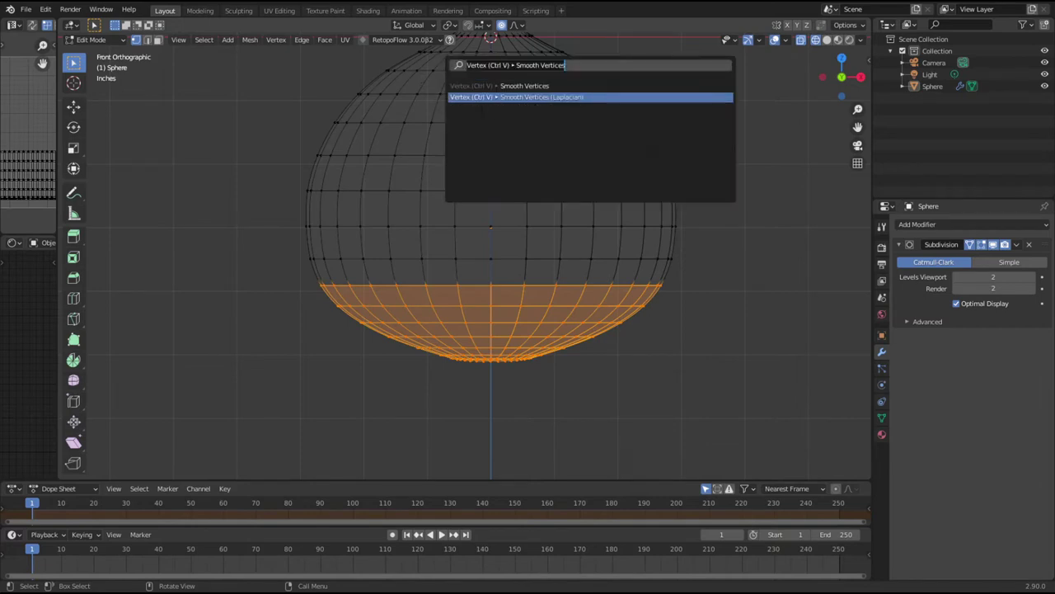
{"action": "left_click", "coordinate": [536, 86]}
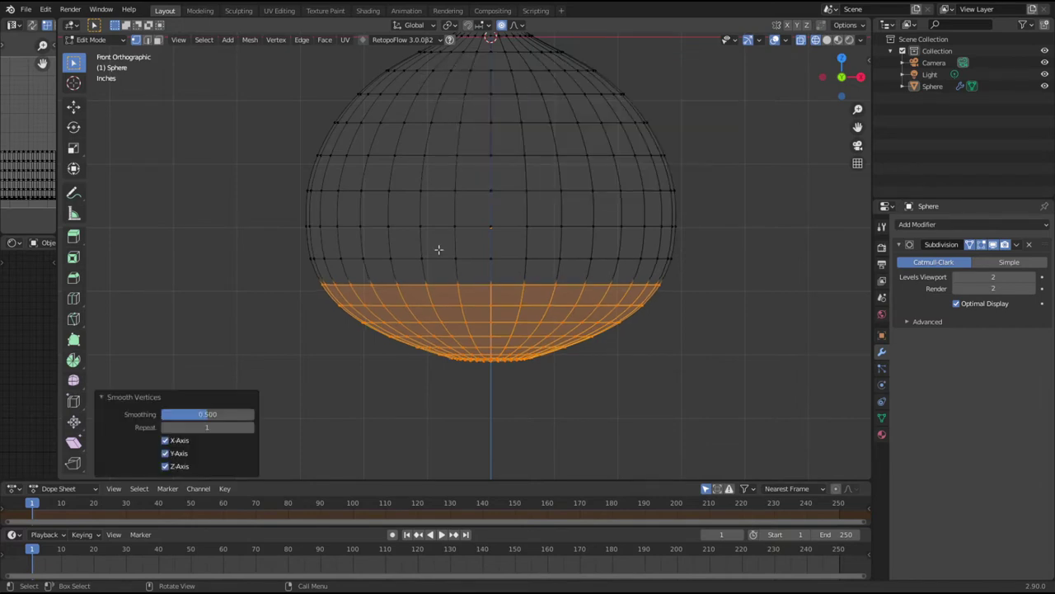
{"action": "left_click_drag", "start_coordinate": [252, 416], "coordinate": [261, 419]}
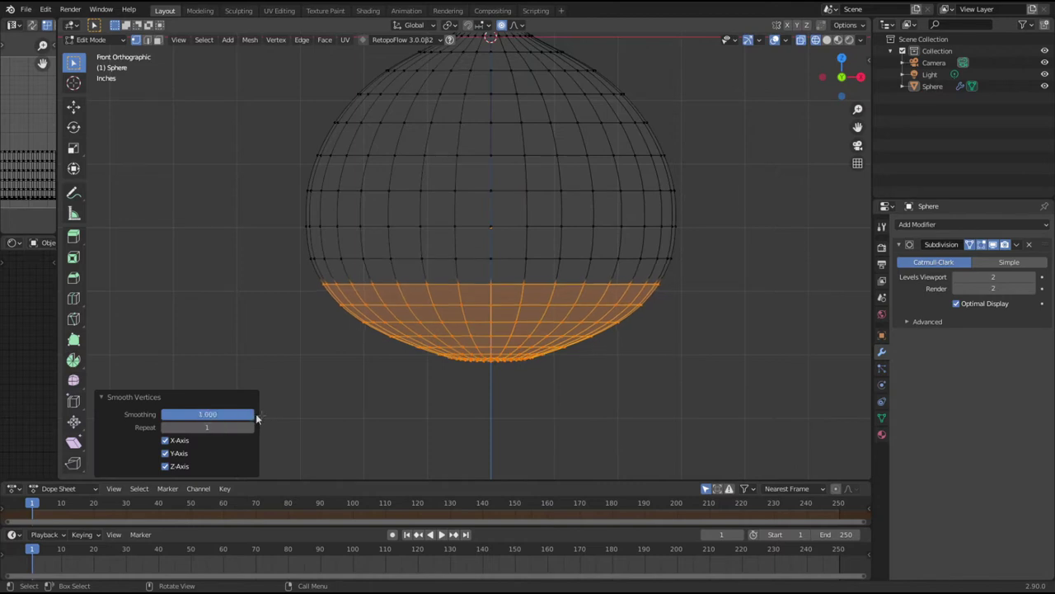
{"action": "left_click", "coordinate": [344, 411]}
{"action": "left_click_drag", "start_coordinate": [327, 384], "coordinate": [676, 299]}
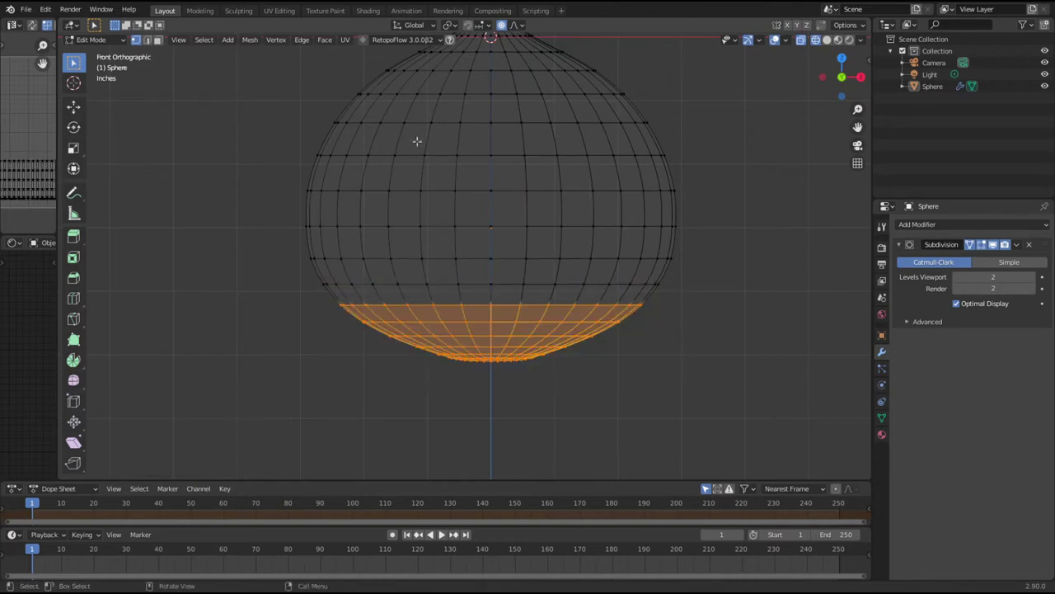
{"action": "key", "text": "F3"}
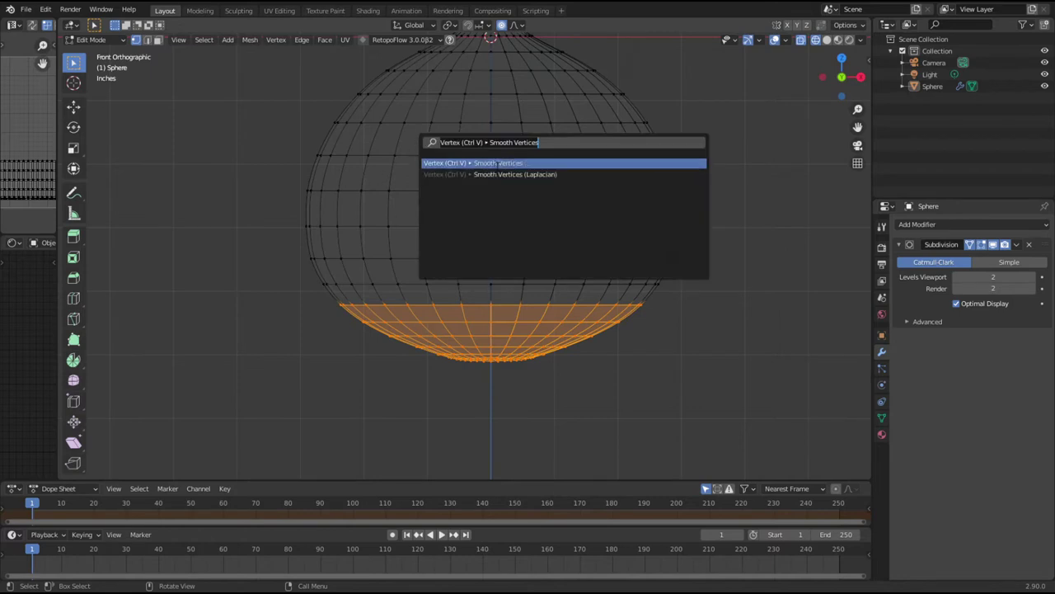
{"action": "key", "text": "Return"}
{"action": "left_click_drag", "start_coordinate": [200, 416], "coordinate": [248, 416]}
{"action": "left_click", "coordinate": [316, 418]}
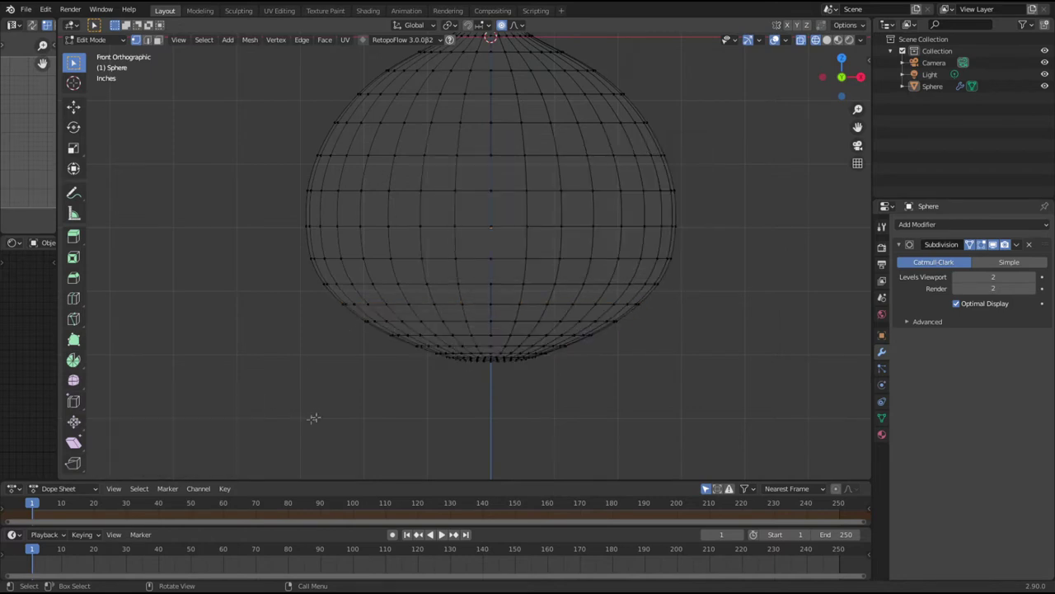
Step: Smooth the bottom vertex rows and a smaller bottom cap at full strength
{"action": "left_click_drag", "start_coordinate": [352, 432], "coordinate": [702, 324]}
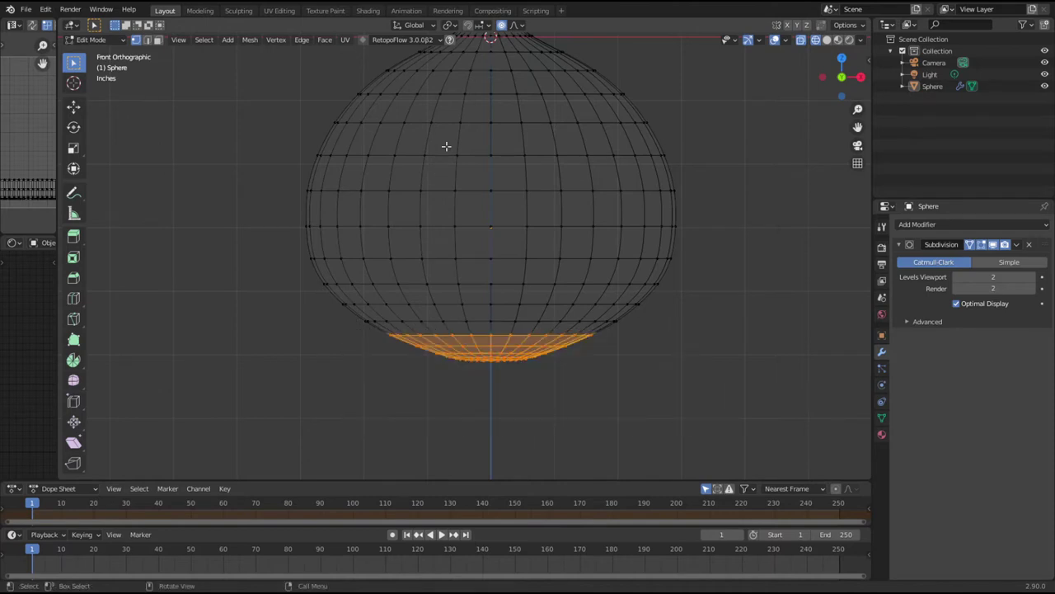
{"action": "key", "text": "F3"}
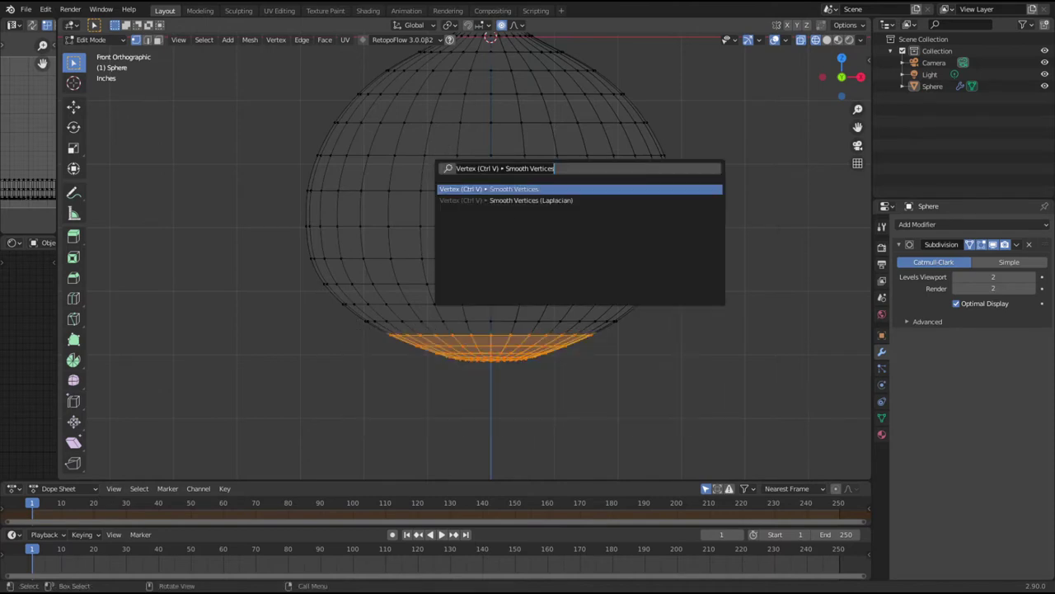
{"action": "key", "text": "Return"}
{"action": "left_click_drag", "start_coordinate": [198, 420], "coordinate": [241, 420]}
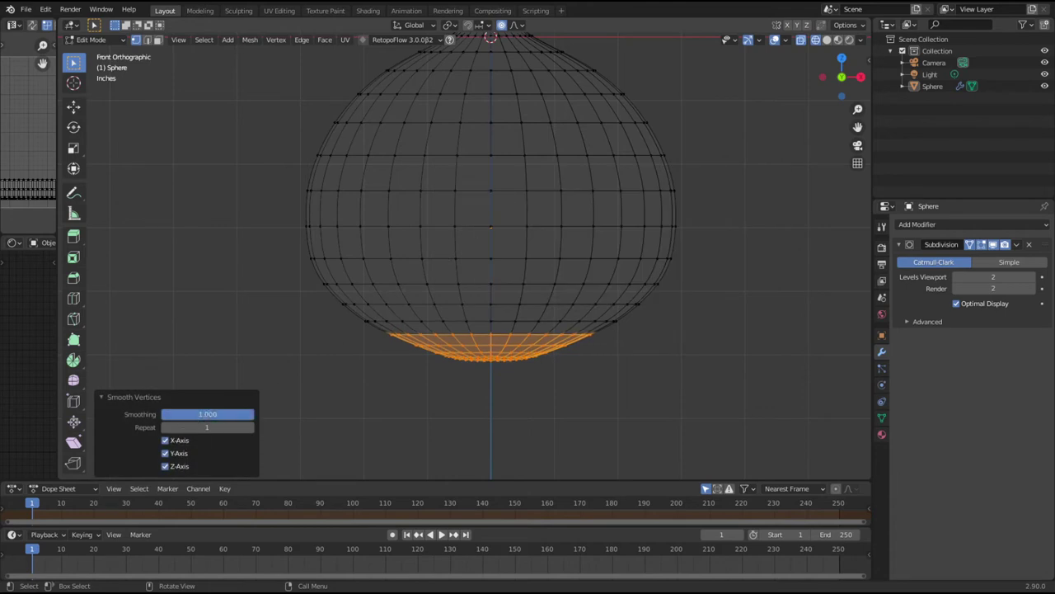
{"action": "left_click", "coordinate": [363, 397]}
{"action": "left_click_drag", "start_coordinate": [388, 390], "coordinate": [645, 350]}
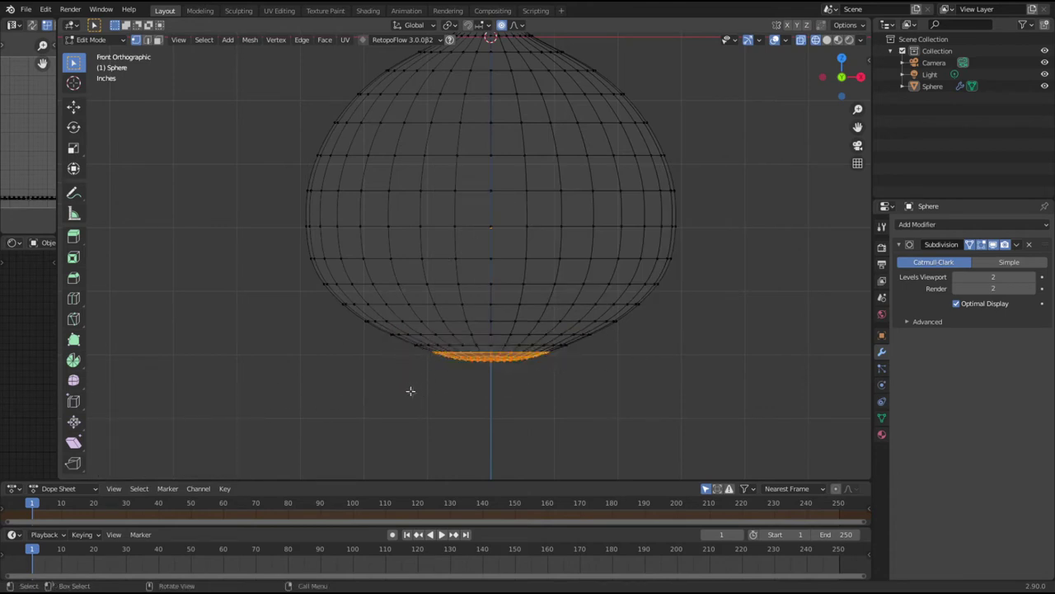
{"action": "key", "text": "F3"}
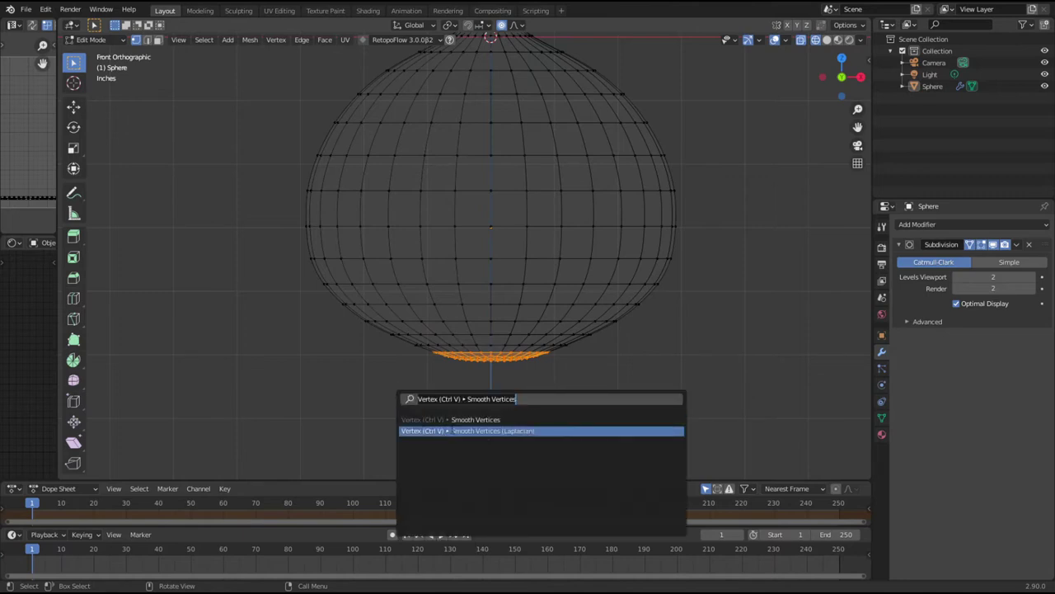
{"action": "left_click", "coordinate": [446, 419]}
{"action": "left_click_drag", "start_coordinate": [198, 413], "coordinate": [376, 409]}
{"action": "key", "text": "alt+a"}
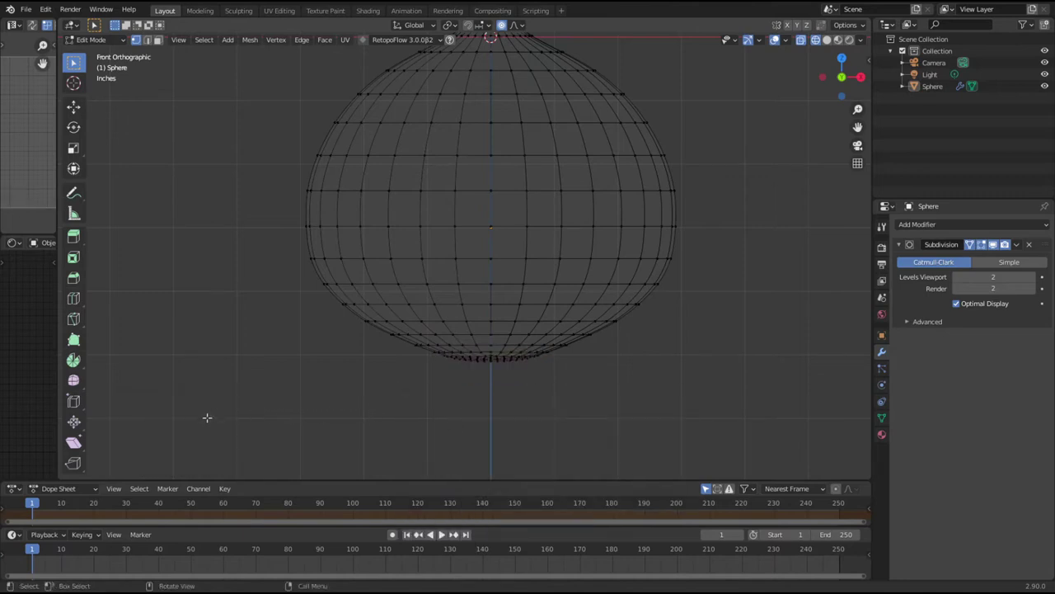
Step: Run Smooth Vertices twice more on the sphere's bottom rows
{"action": "key", "text": "F3"}
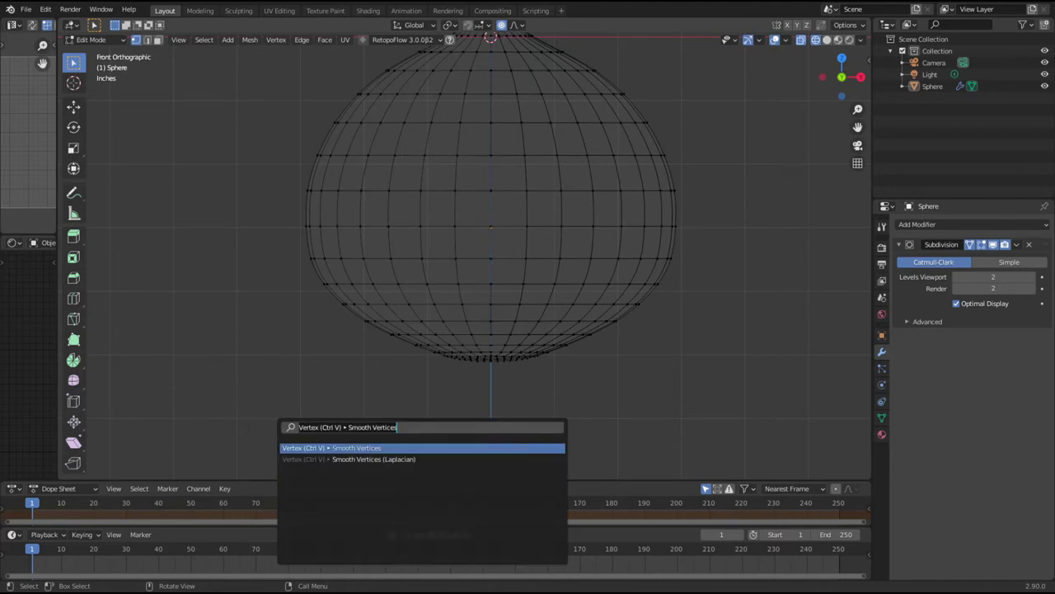
{"action": "left_click", "coordinate": [360, 448]}
{"action": "left_click_drag", "start_coordinate": [381, 402], "coordinate": [630, 339]}
{"action": "key", "text": "F3"}
{"action": "left_click", "coordinate": [332, 465]}
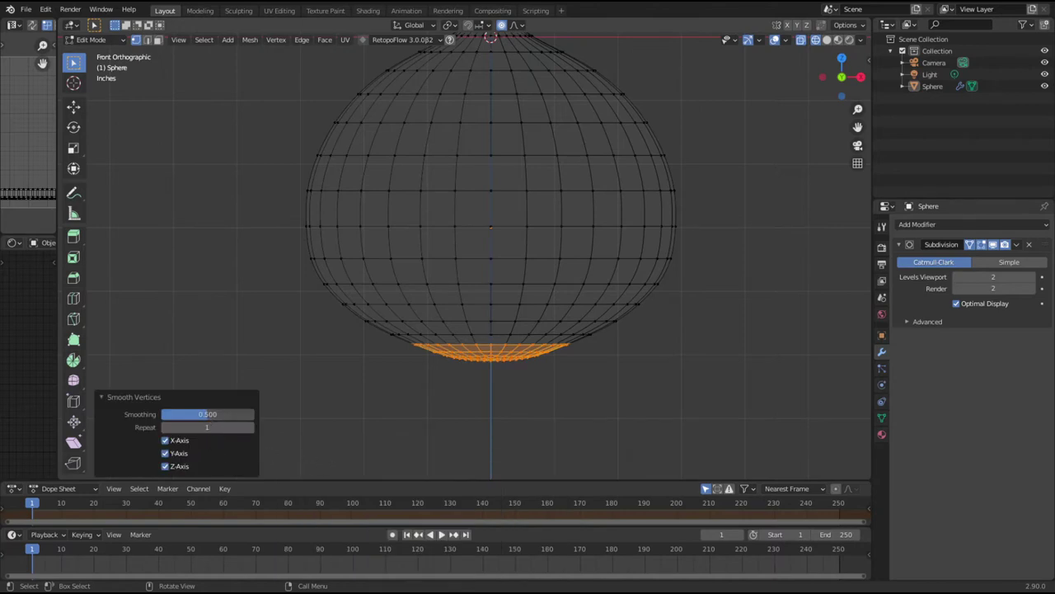
{"action": "left_click", "coordinate": [367, 404]}
Step: Flatten the bottom-most ring of vertices by scaling it to 0 on Z
{"action": "key", "text": "b"}
{"action": "left_click_drag", "start_coordinate": [406, 395], "coordinate": [600, 355]}
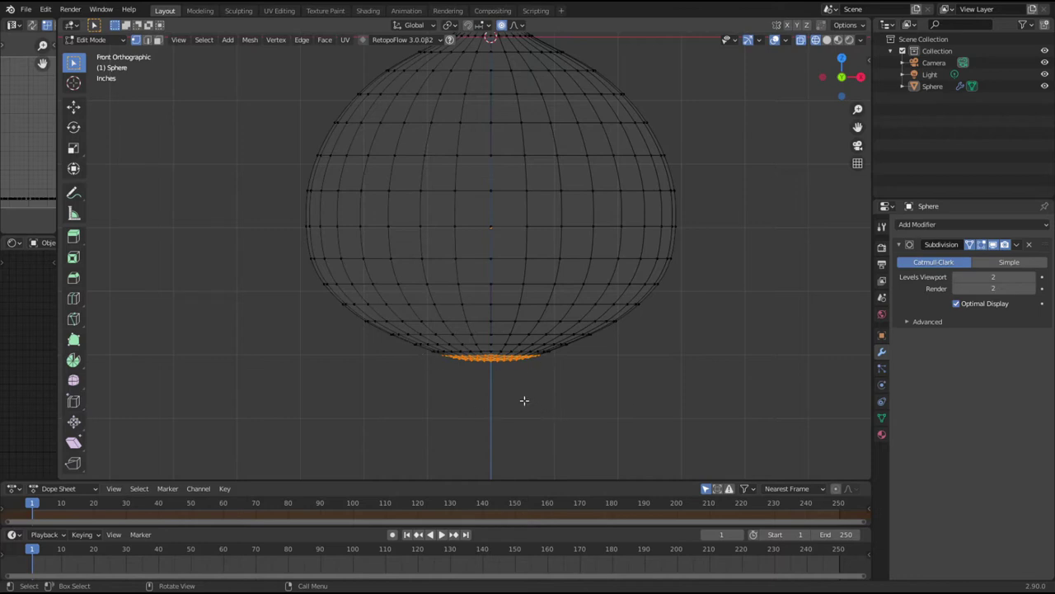
{"action": "key", "text": "s"}
{"action": "key", "text": "z"}
{"action": "key", "text": "0"}
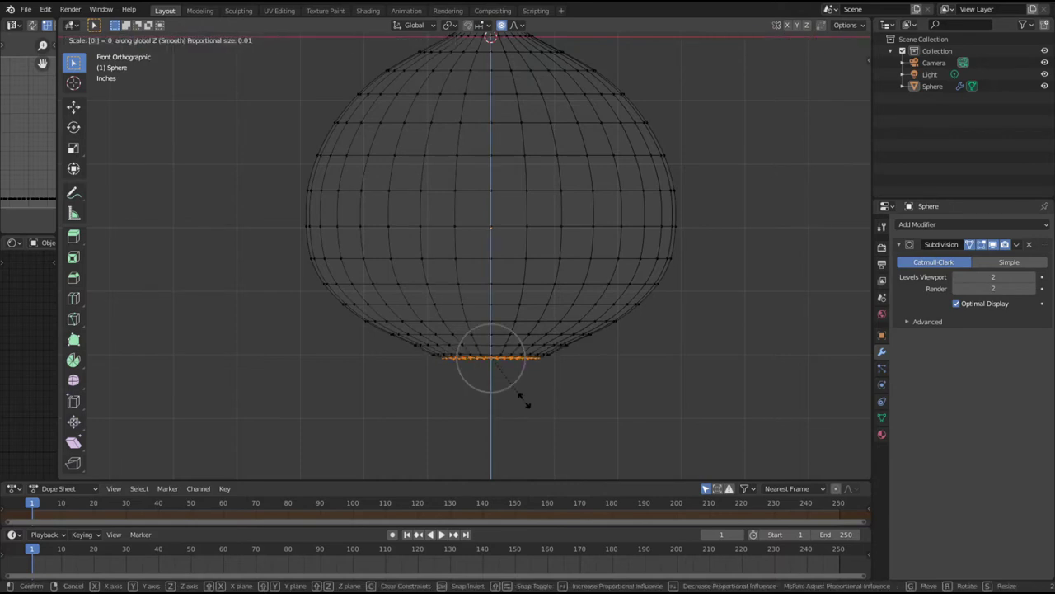
{"action": "key", "text": "Return"}
Step: Smooth a wider ring around the flattened base at factor 1.000 with 9 repeats
{"action": "left_click_drag", "start_coordinate": [396, 373], "coordinate": [639, 347]}
{"action": "left_click_drag", "start_coordinate": [377, 382], "coordinate": [632, 337]}
{"action": "key", "text": "F3"}
{"action": "type", "text": "smooth"}
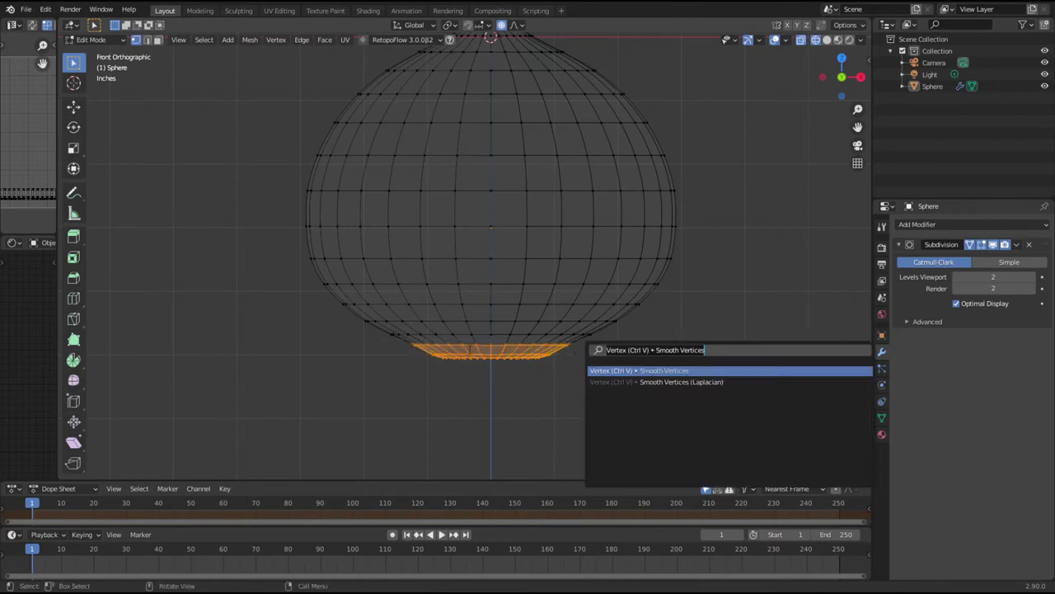
{"action": "key", "text": "Return"}
{"action": "left_click_drag", "start_coordinate": [208, 414], "coordinate": [254, 414]}
{"action": "left_click", "coordinate": [250, 429]}
{"action": "left_click", "coordinate": [250, 429]}
{"action": "left_click", "coordinate": [250, 428]}
{"action": "left_click", "coordinate": [252, 429]}
{"action": "left_click", "coordinate": [252, 428]}
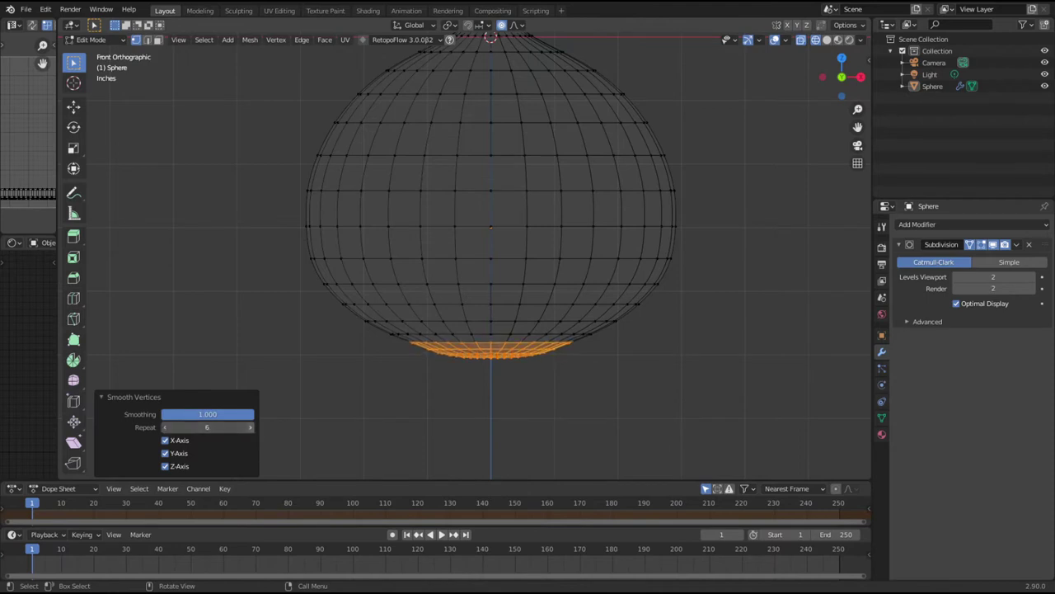
{"action": "left_click", "coordinate": [439, 411]}
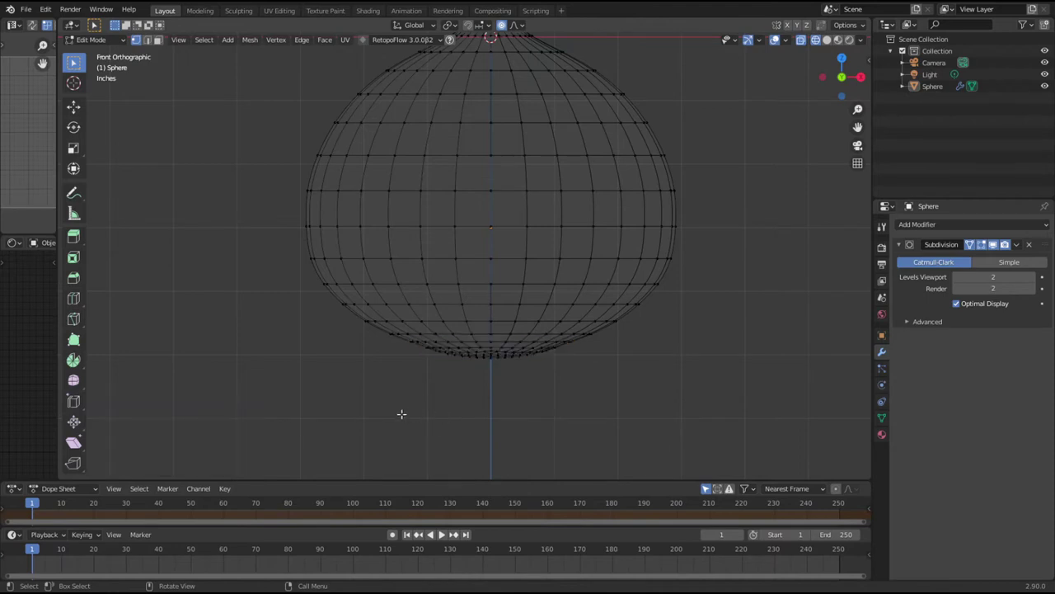
{"action": "left_click_drag", "start_coordinate": [243, 426], "coordinate": [773, 85]}
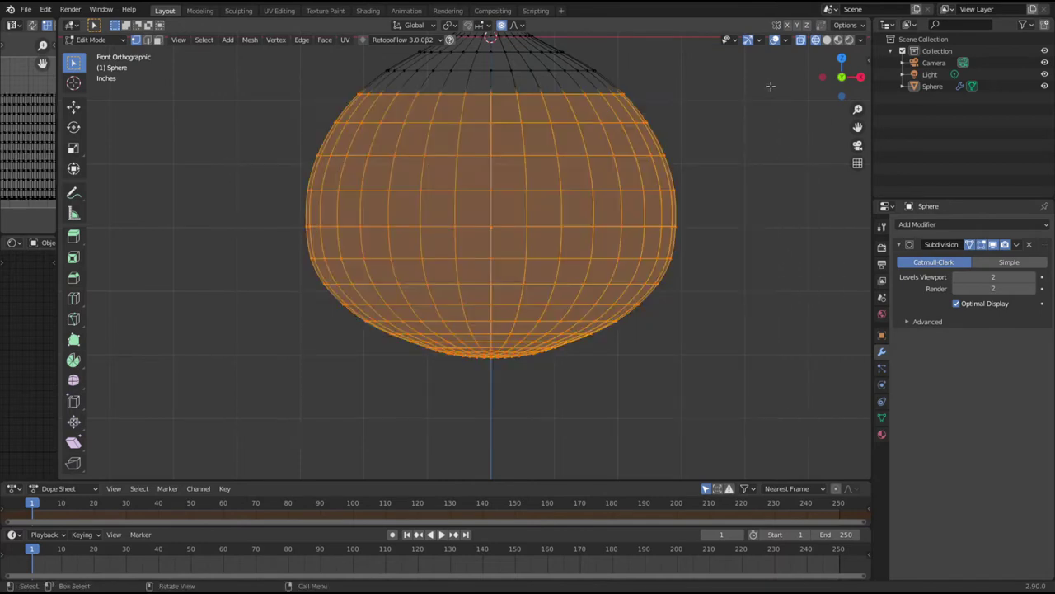
Step: Run Smooth Vertices on most of the lower sphere, then clear the selection
{"action": "key", "text": "F3"}
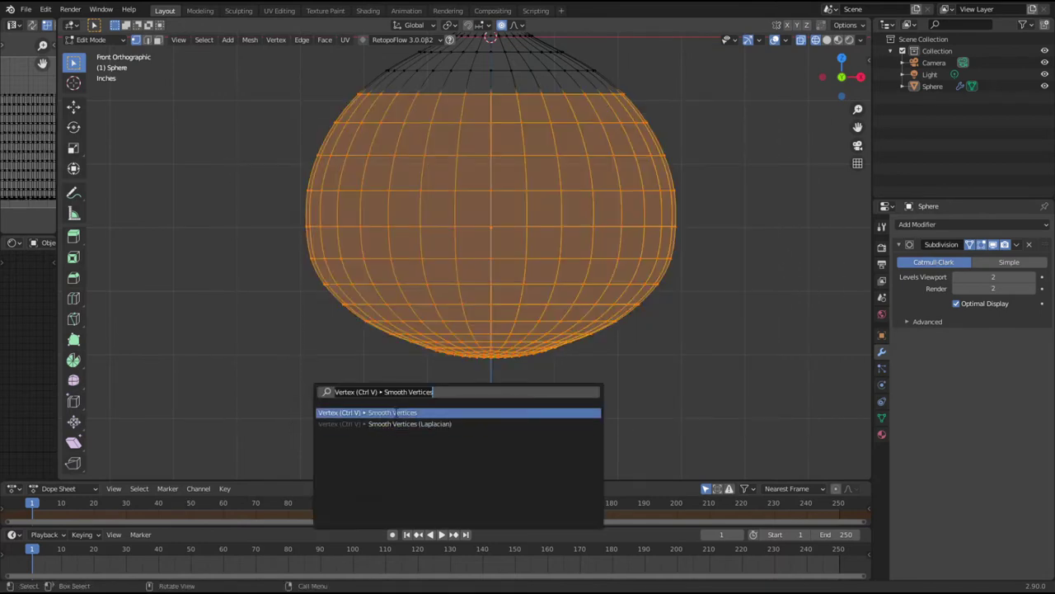
{"action": "key", "text": "Return"}
{"action": "left_click_drag", "start_coordinate": [202, 418], "coordinate": [179, 413]}
{"action": "key", "text": "alt+a"}
{"action": "scroll", "coordinate": [494, 411], "scroll_direction": "down", "scroll_amount": 2}
Step: Smooth the upper band and the narrow neck, then return to Object Mode
{"action": "left_click_drag", "start_coordinate": [372, 229], "coordinate": [620, 172]}
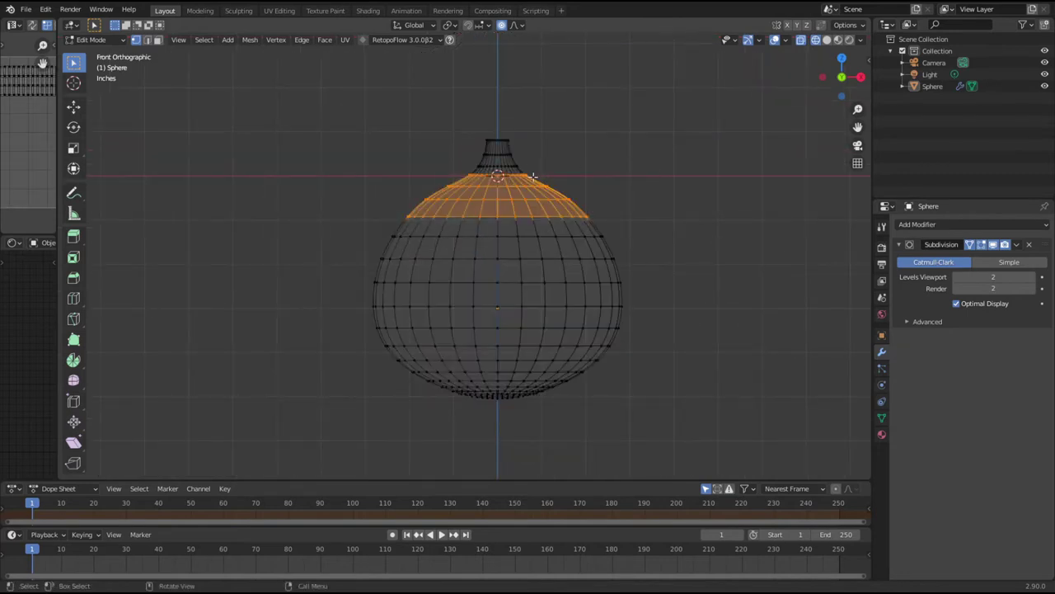
{"action": "key", "text": "F3"}
{"action": "left_click", "coordinate": [612, 198]}
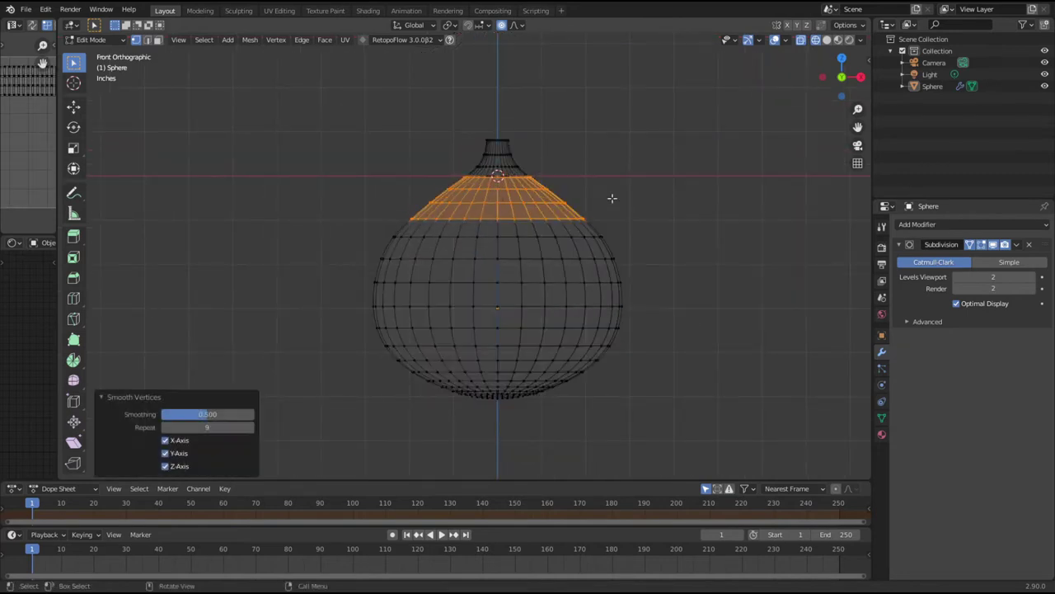
{"action": "left_click", "coordinate": [424, 186]}
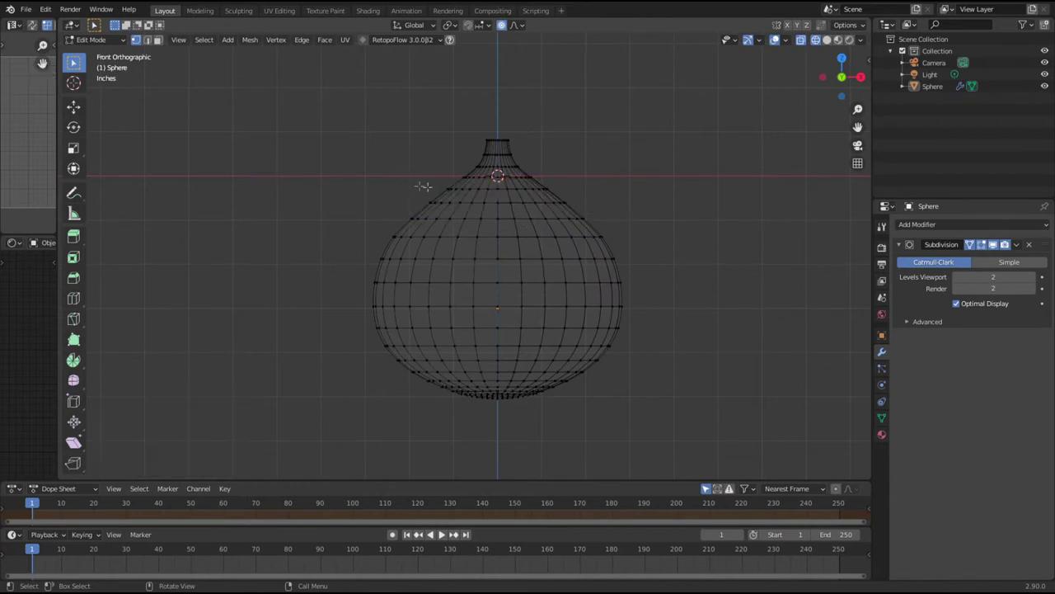
{"action": "left_click_drag", "start_coordinate": [428, 197], "coordinate": [591, 157]}
{"action": "key", "text": "F3"}
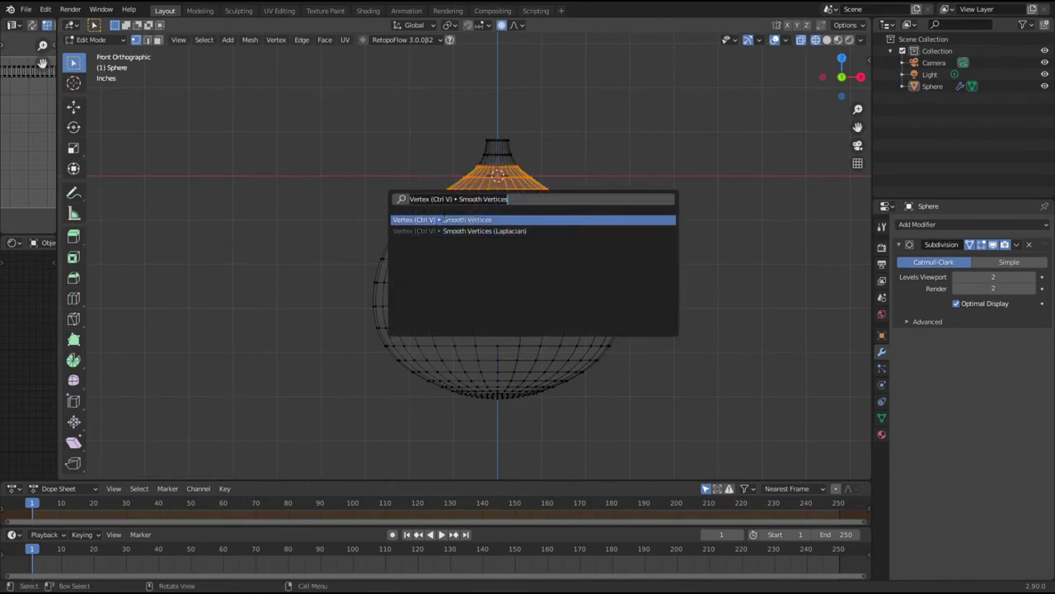
{"action": "left_click", "coordinate": [445, 217]}
{"action": "key", "text": "alt+a"}
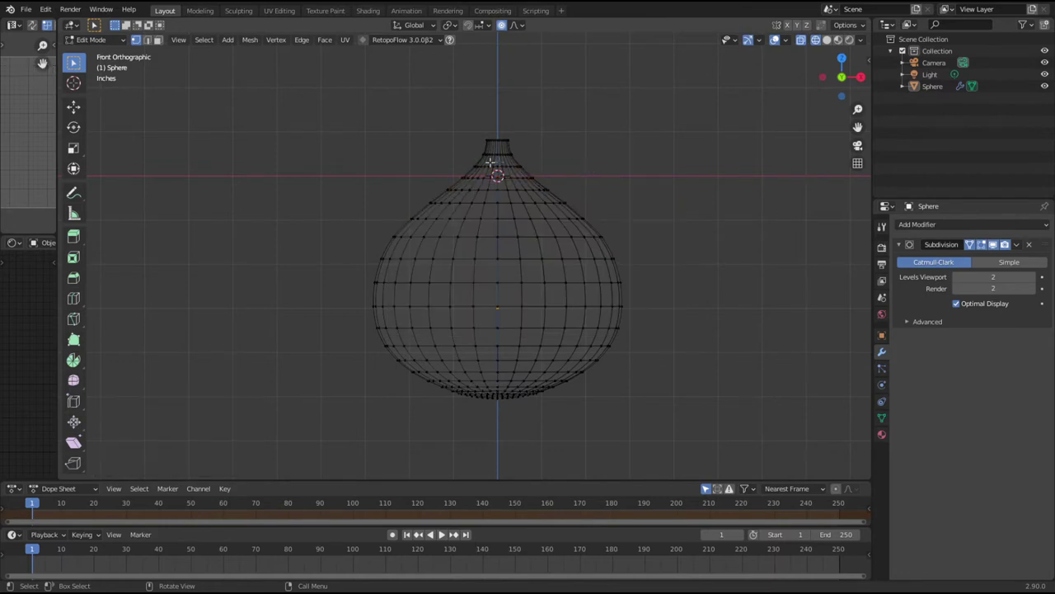
{"action": "mouse_move", "coordinate": [540, 299]}
{"action": "middle_mouse_down"}
{"action": "mouse_move", "coordinate": [616, 300]}
{"action": "mouse_move", "coordinate": [627, 280]}
{"action": "mouse_move", "coordinate": [582, 300]}
{"action": "mouse_move", "coordinate": [534, 287]}
{"action": "middle_mouse_up"}
{"action": "key", "text": "Tab"}
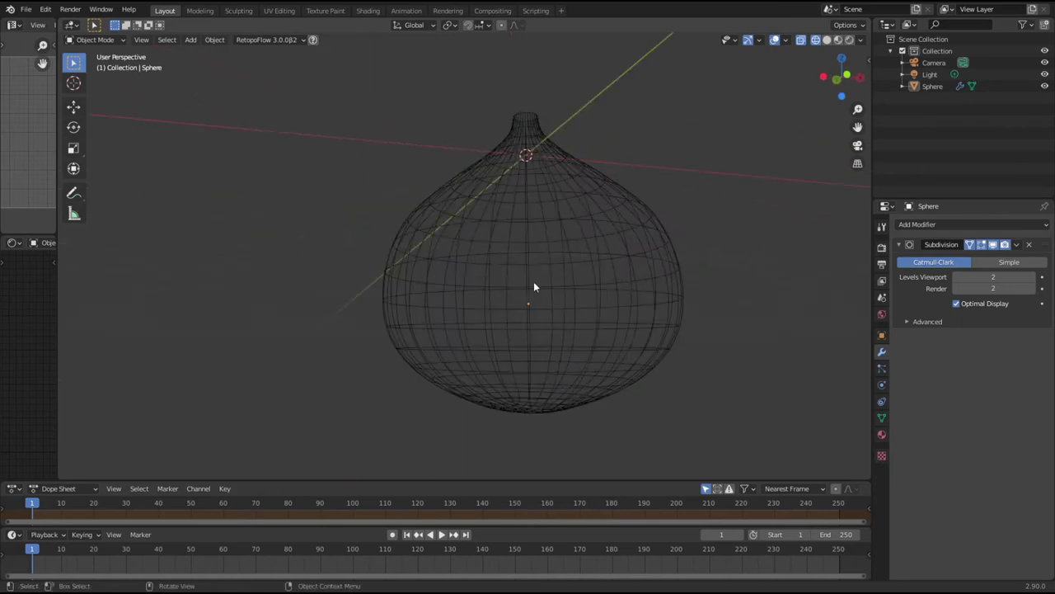
Step: Switch to front orthographic view and enter Edit Mode with see-through wireframe shading
{"action": "key", "text": "KP_5"}
{"action": "key", "text": "KP_1"}
{"action": "key", "text": "shift+z"}
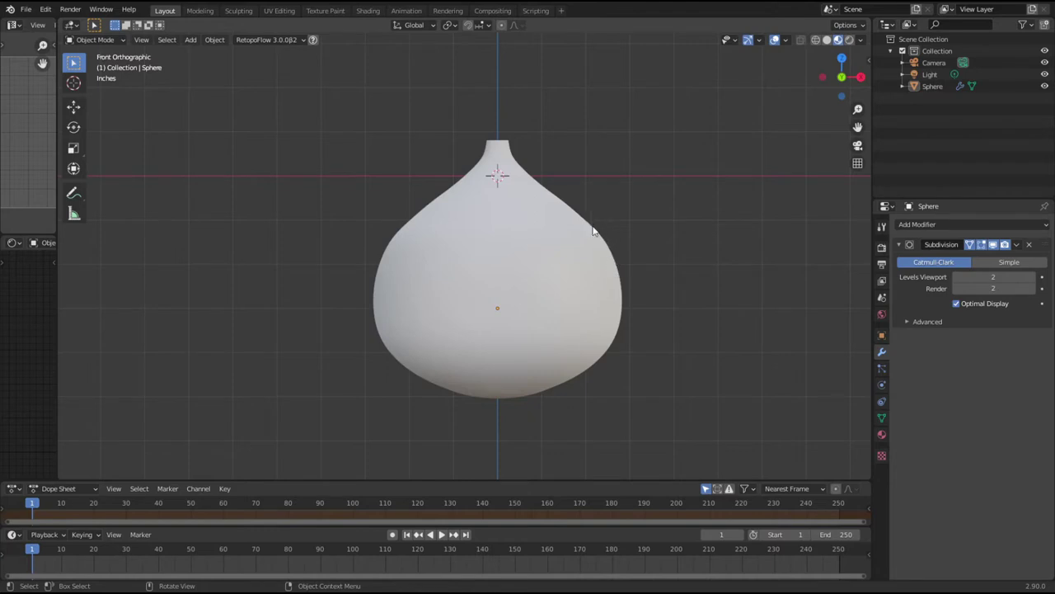
{"action": "key", "text": "Tab"}
{"action": "key", "text": "a"}
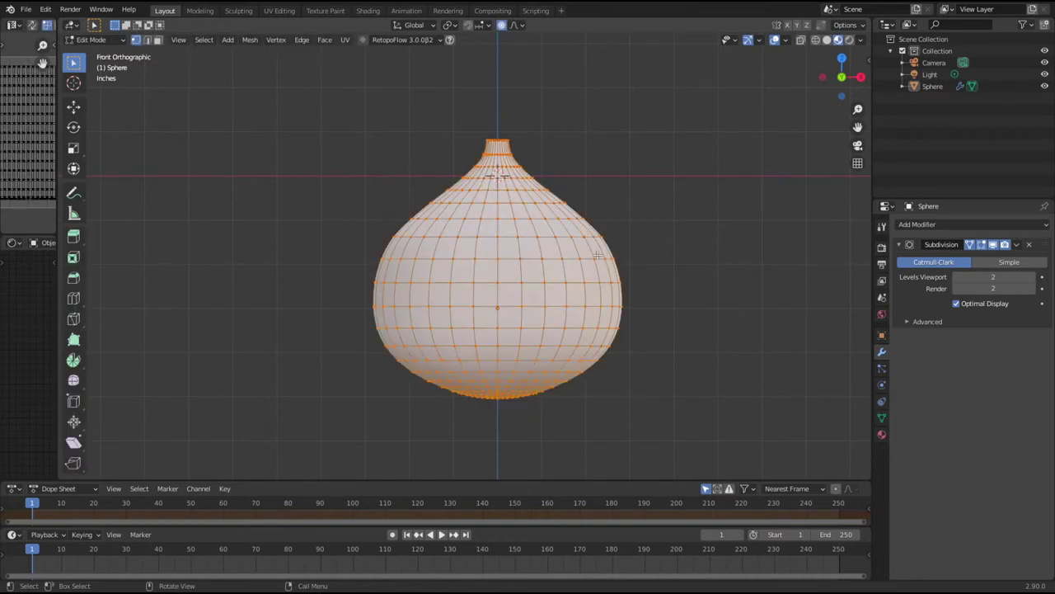
{"action": "key", "text": "shift+z"}
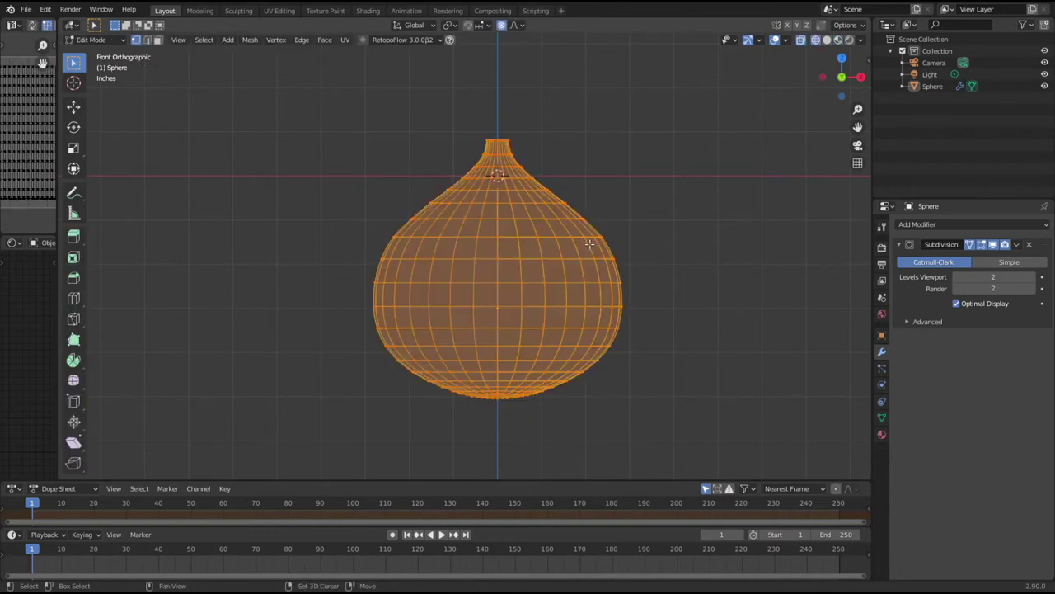
Step: Smooth the vertices of the teardrop's bulb below the neck
{"action": "left_click", "coordinate": [319, 250]}
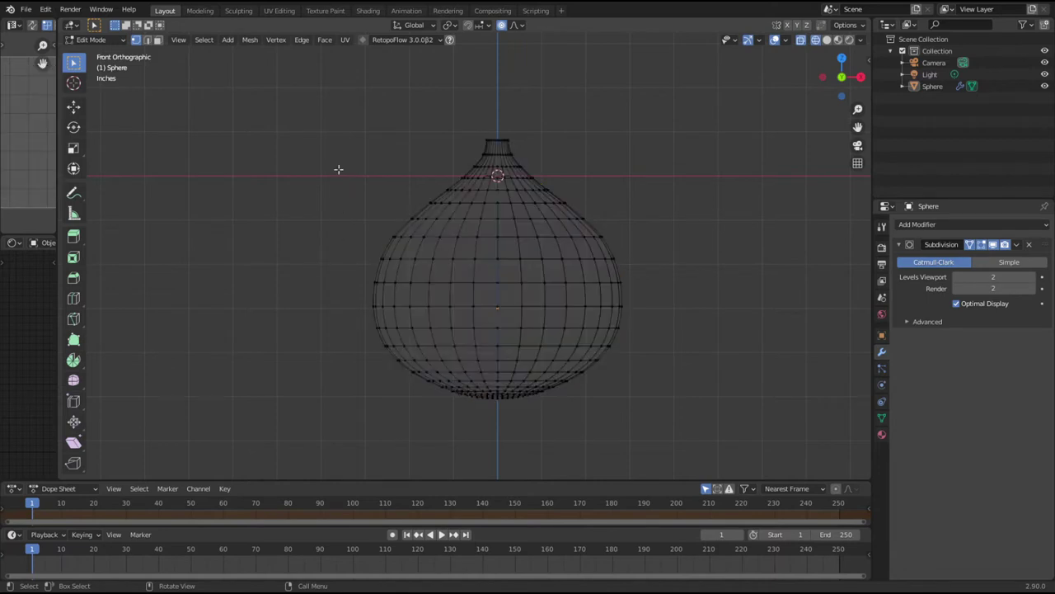
{"action": "left_click_drag", "start_coordinate": [339, 182], "coordinate": [661, 413]}
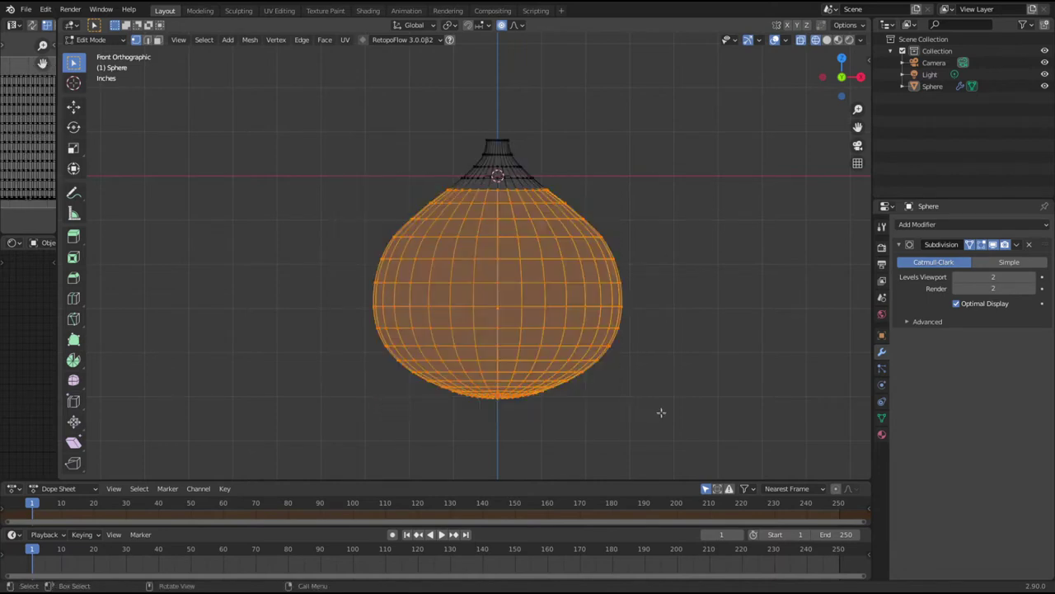
{"action": "key", "text": "F3"}
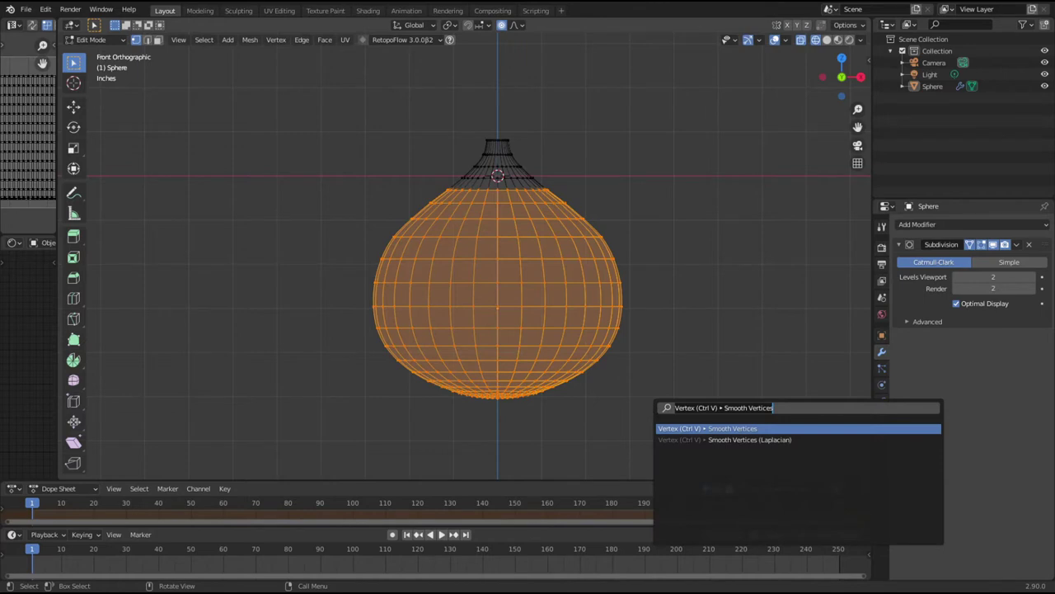
{"action": "left_click", "coordinate": [728, 429]}
{"action": "left_click", "coordinate": [633, 393]}
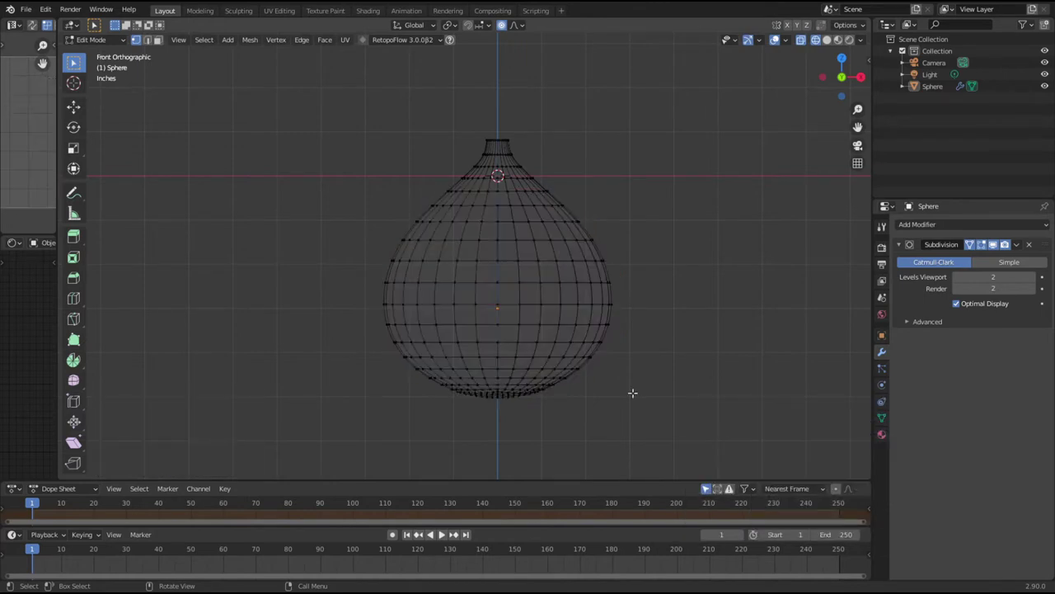
{"action": "middle_click_drag", "start_coordinate": [507, 352], "coordinate": [493, 347], "text": "shift"}
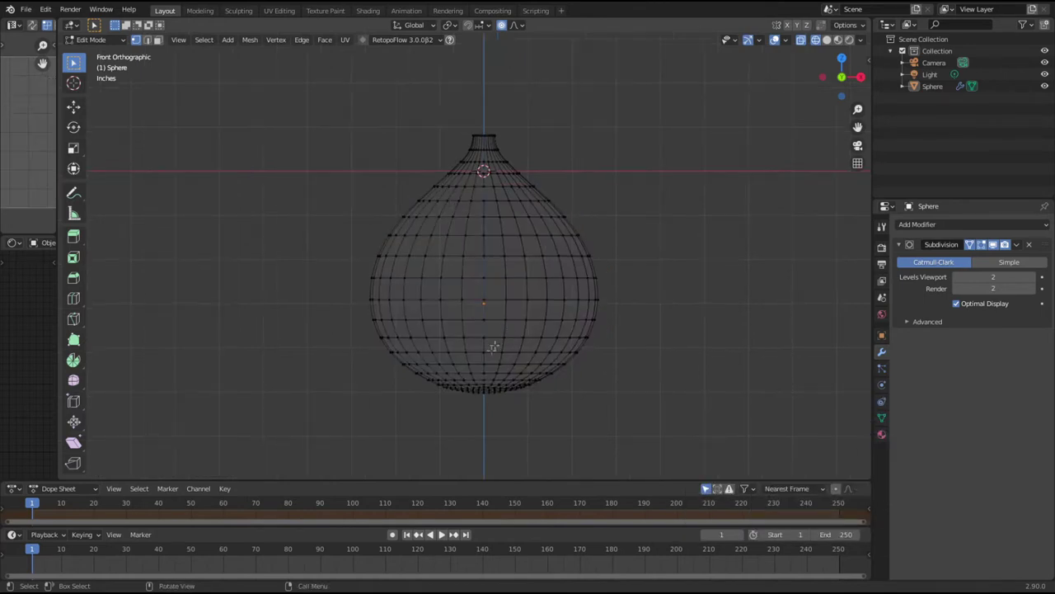
Step: Open the Save As file browser from the File menu, then cancel it
{"action": "left_click", "coordinate": [25, 9]}
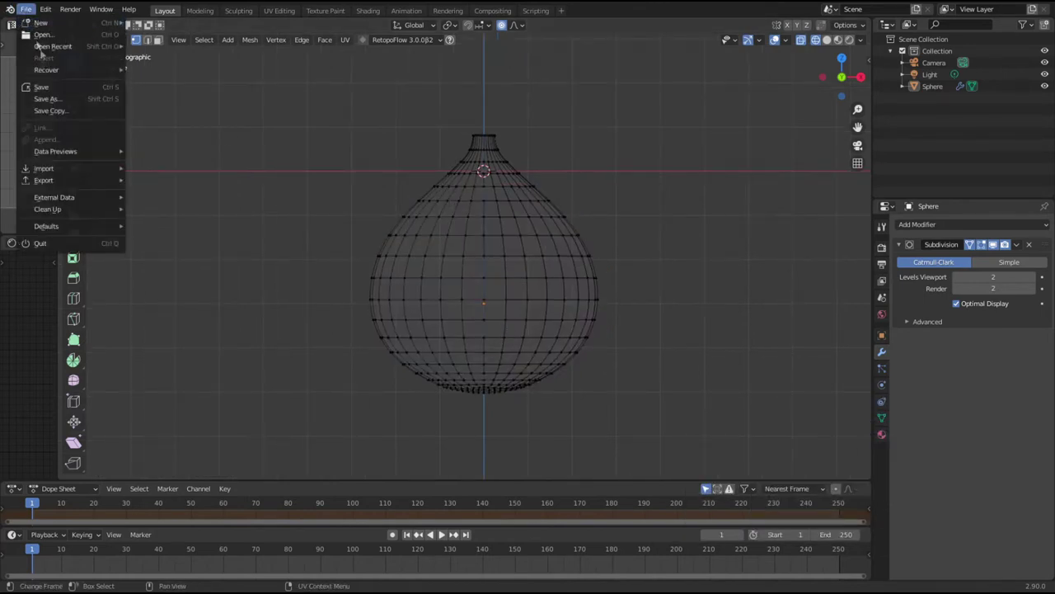
{"action": "left_click", "coordinate": [46, 99]}
{"action": "key", "text": "Escape"}
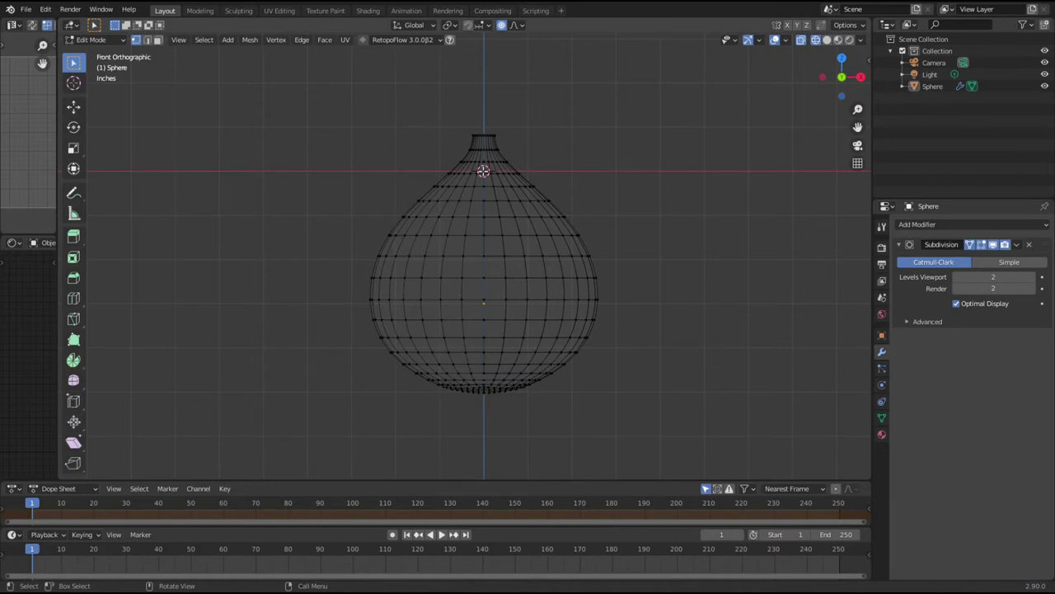
Step: Move the whole mesh down 0.93558" on Z, then raise it 0.085045" so the neck tip meets the origin
{"action": "key", "text": "a"}
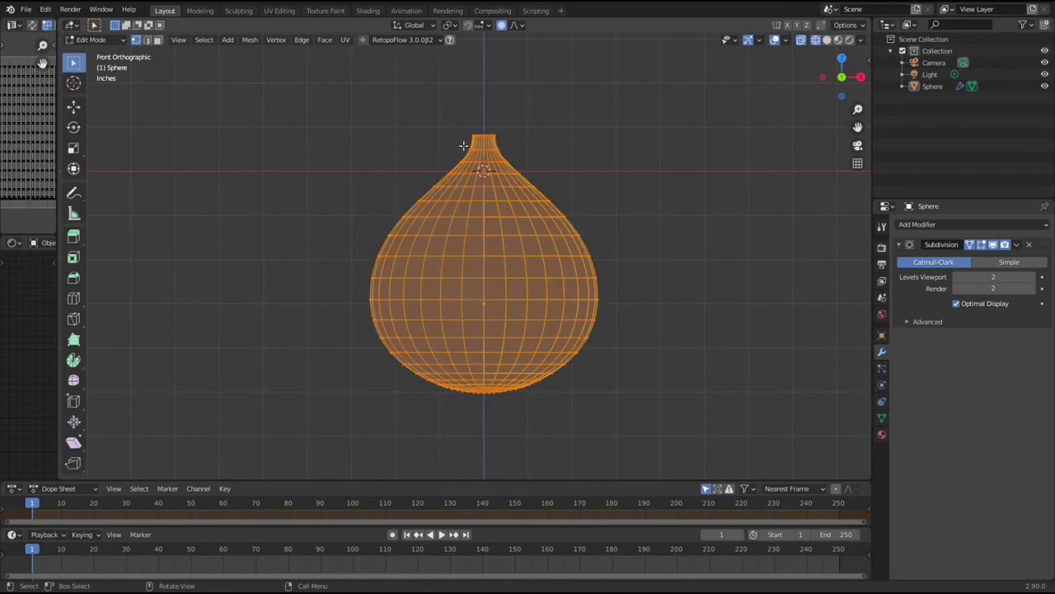
{"action": "key", "text": "g"}
{"action": "key", "text": "z"}
{"action": "scroll", "coordinate": [467, 191], "scroll_direction": "down", "scroll_amount": 4}
{"action": "left_click", "coordinate": [463, 188]}
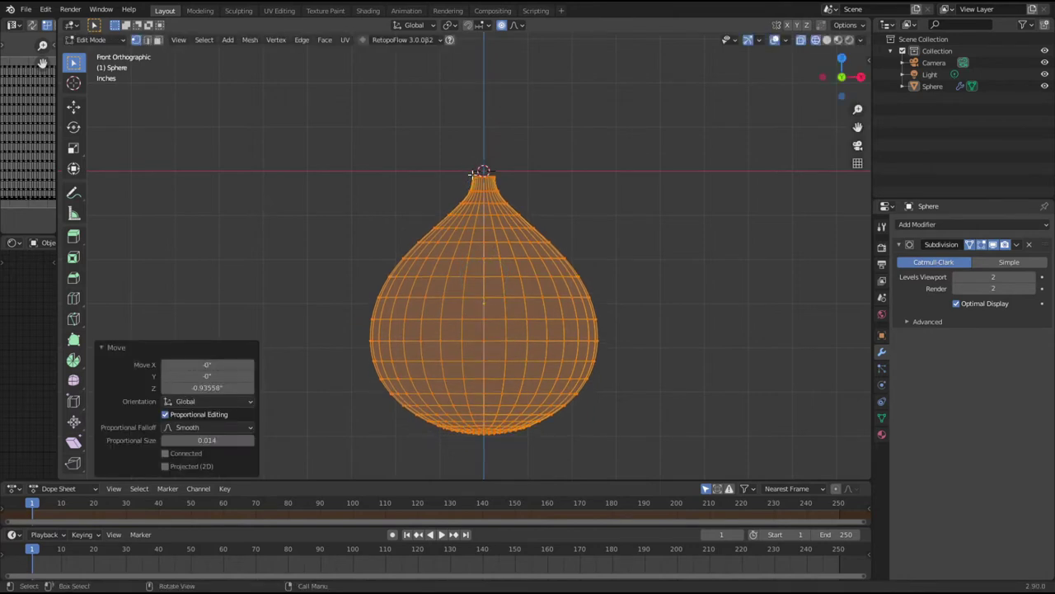
{"action": "scroll", "coordinate": [503, 245], "scroll_direction": "up", "scroll_amount": 8}
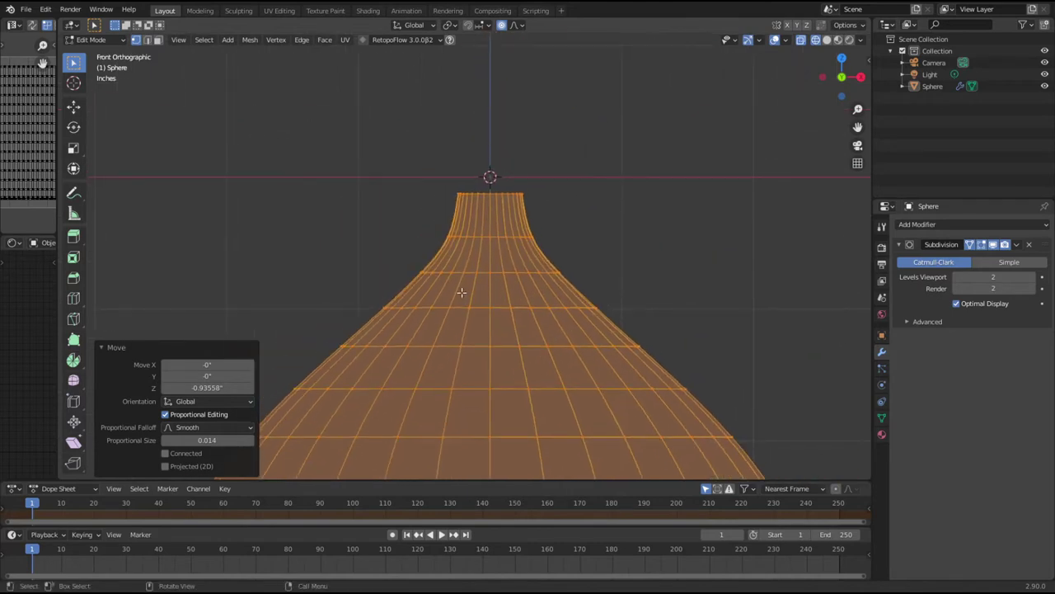
{"action": "key", "text": "g"}
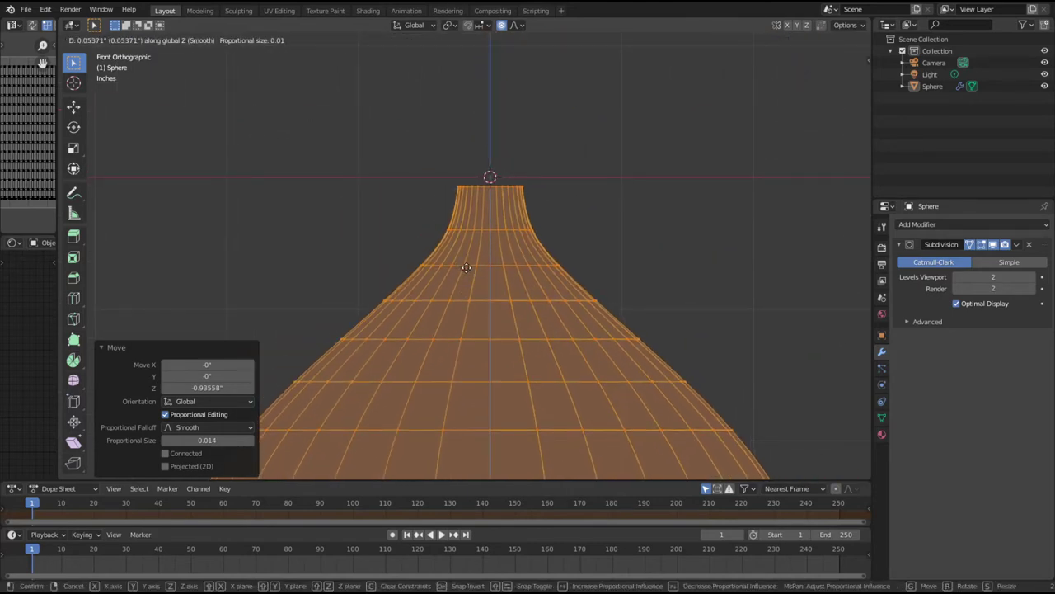
{"action": "left_click", "coordinate": [524, 249]}
{"action": "scroll", "coordinate": [524, 248], "scroll_direction": "down", "scroll_amount": 5}
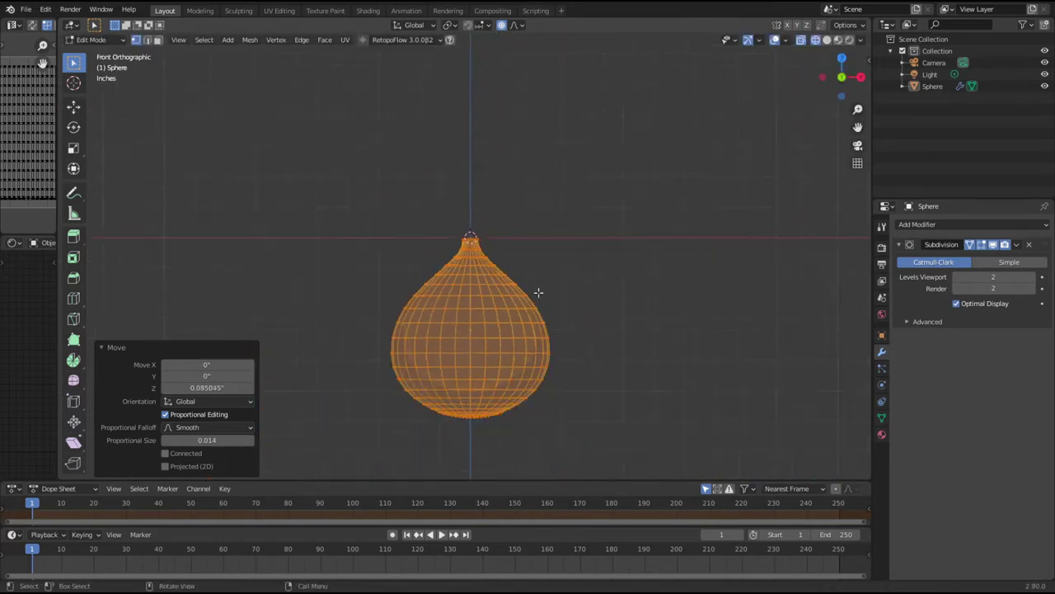
{"action": "left_click", "coordinate": [601, 330]}
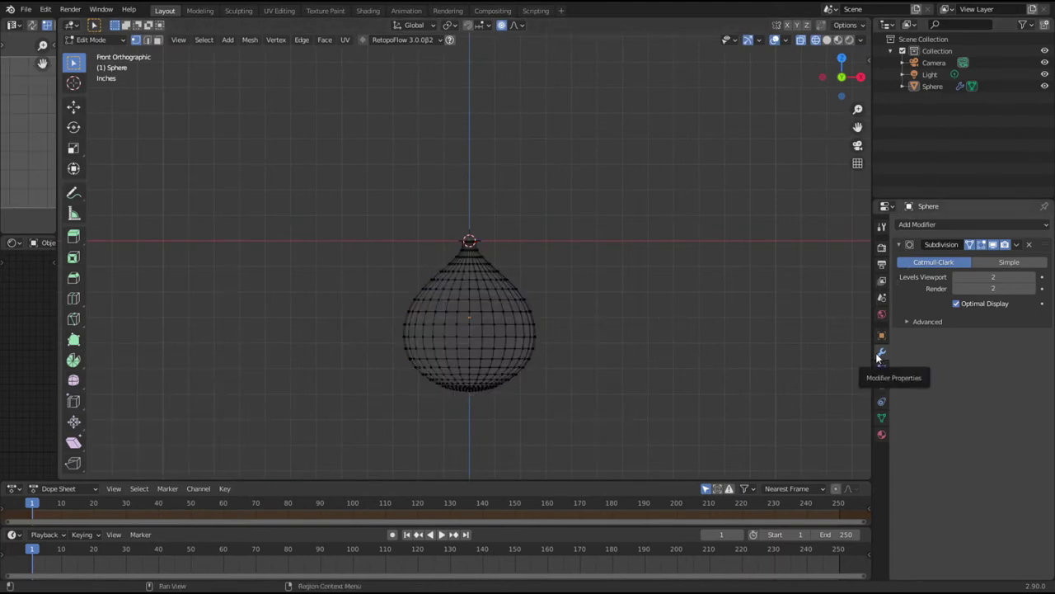
Step: Add a Mirror modifier with Clipping on, mirroring along Z instead of X
{"action": "left_click", "coordinate": [931, 225]}
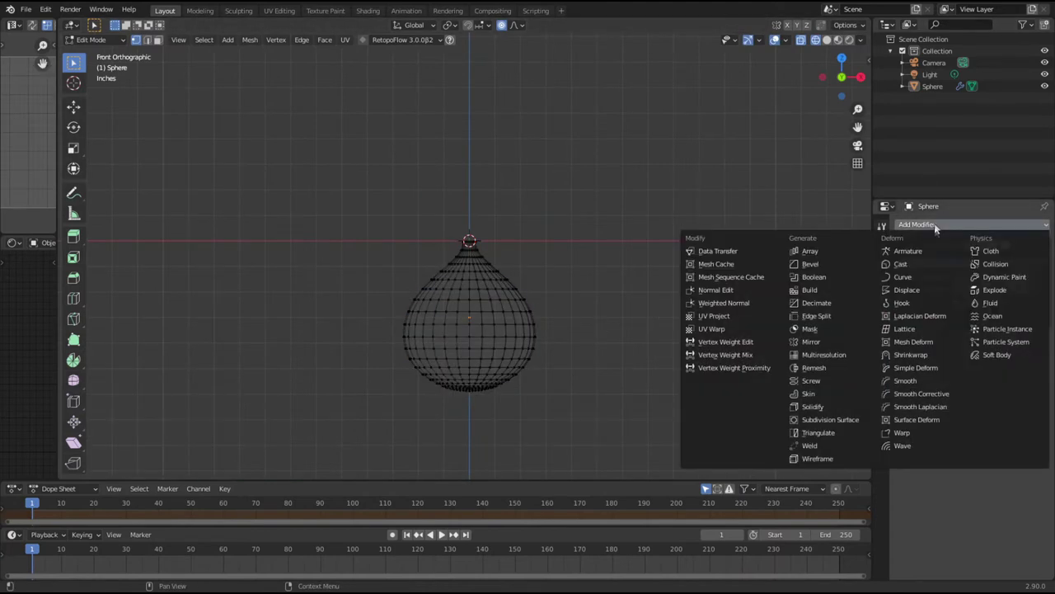
{"action": "left_click", "coordinate": [813, 341]}
{"action": "key", "text": "Tab"}
{"action": "left_click", "coordinate": [956, 411]}
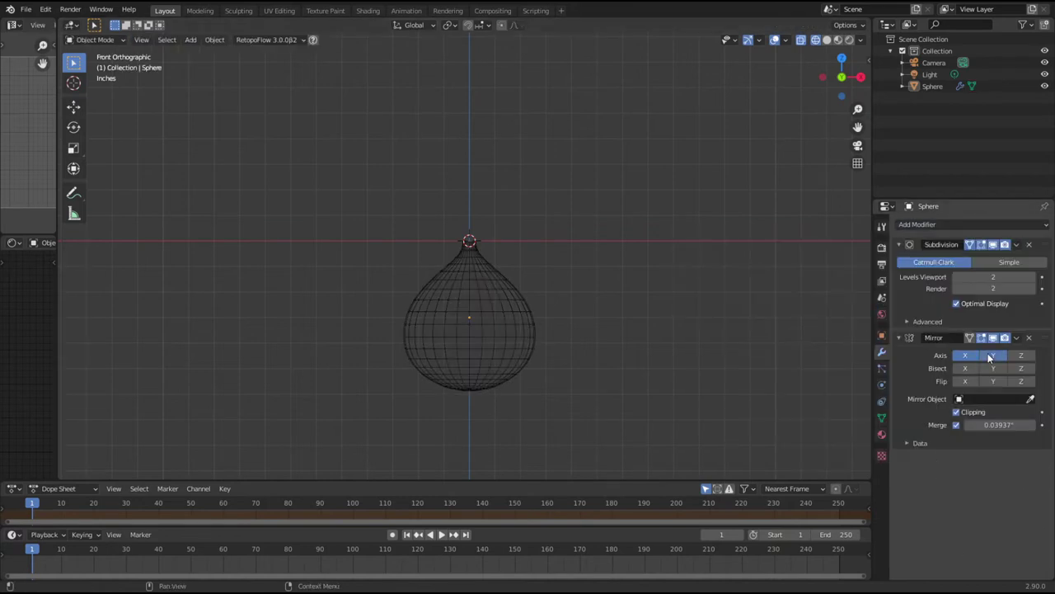
{"action": "left_click", "coordinate": [966, 355]}
{"action": "left_click", "coordinate": [1022, 356]}
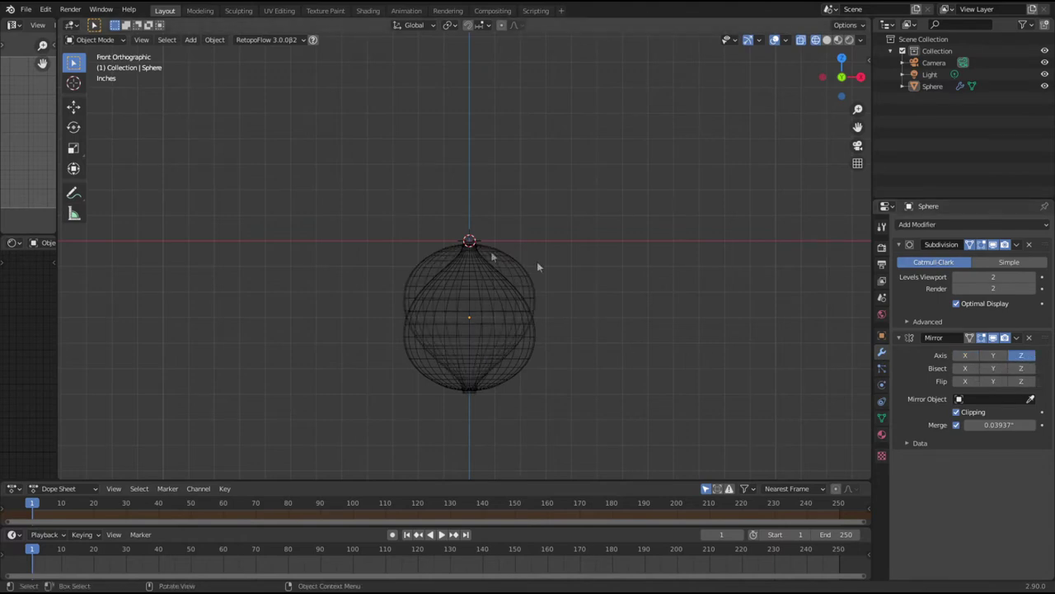
{"action": "key", "text": "Tab"}
{"action": "key", "text": "Tab"}
Step: Apply All Transforms to the sphere, then frame the whole hourglass in view
{"action": "left_click", "coordinate": [413, 363]}
{"action": "left_click", "coordinate": [215, 40]}
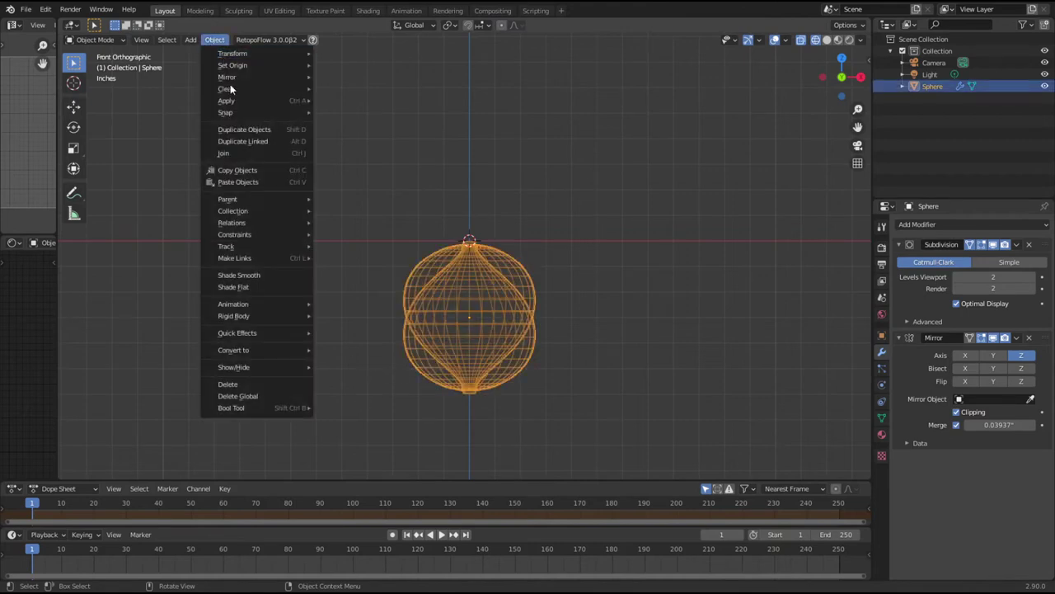
{"action": "mouse_move", "coordinate": [230, 100]}
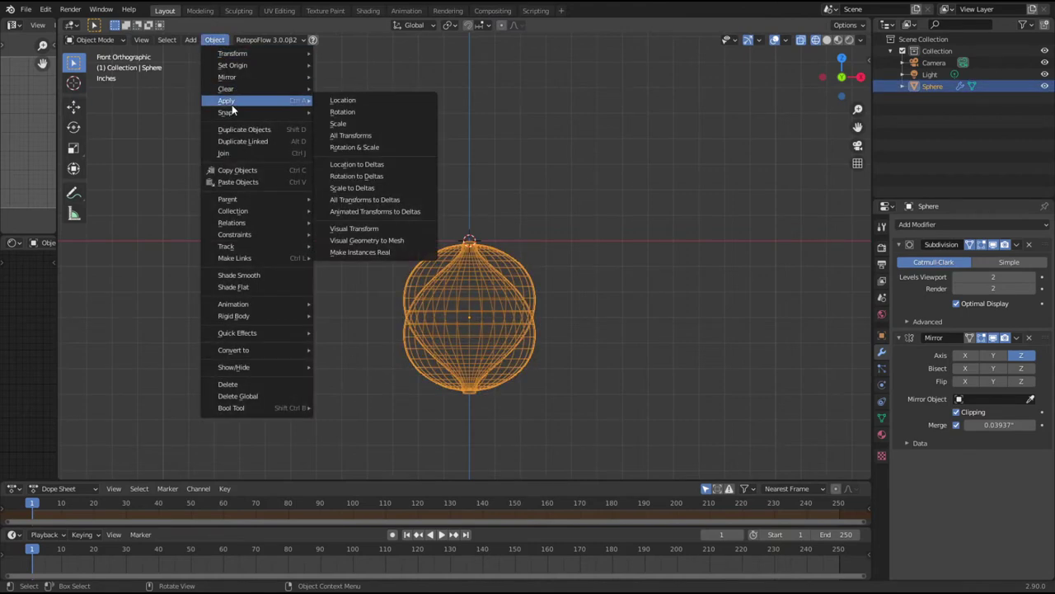
{"action": "left_click", "coordinate": [378, 136]}
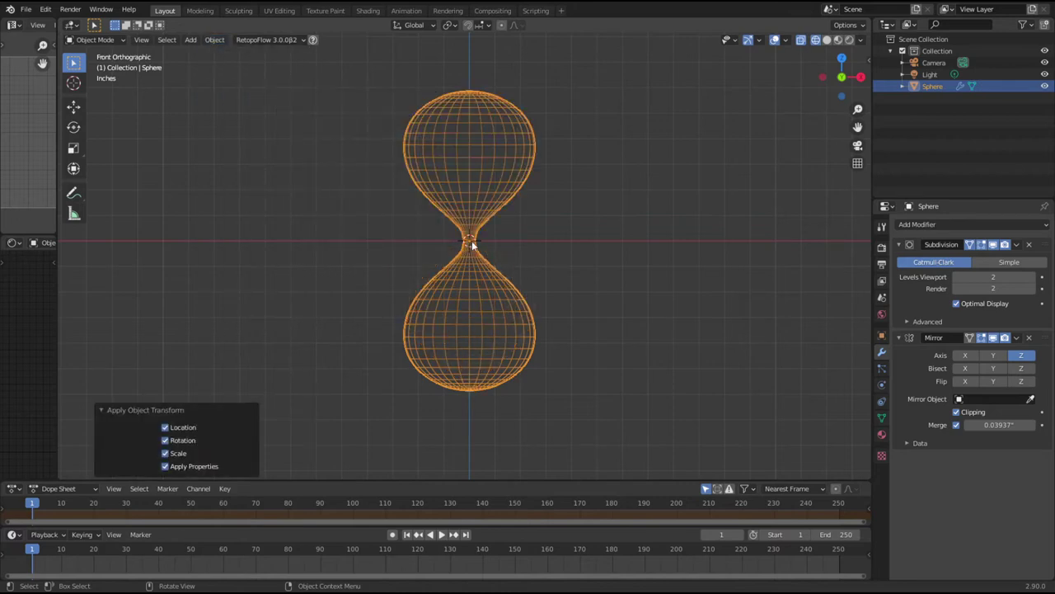
{"action": "left_click", "coordinate": [702, 370]}
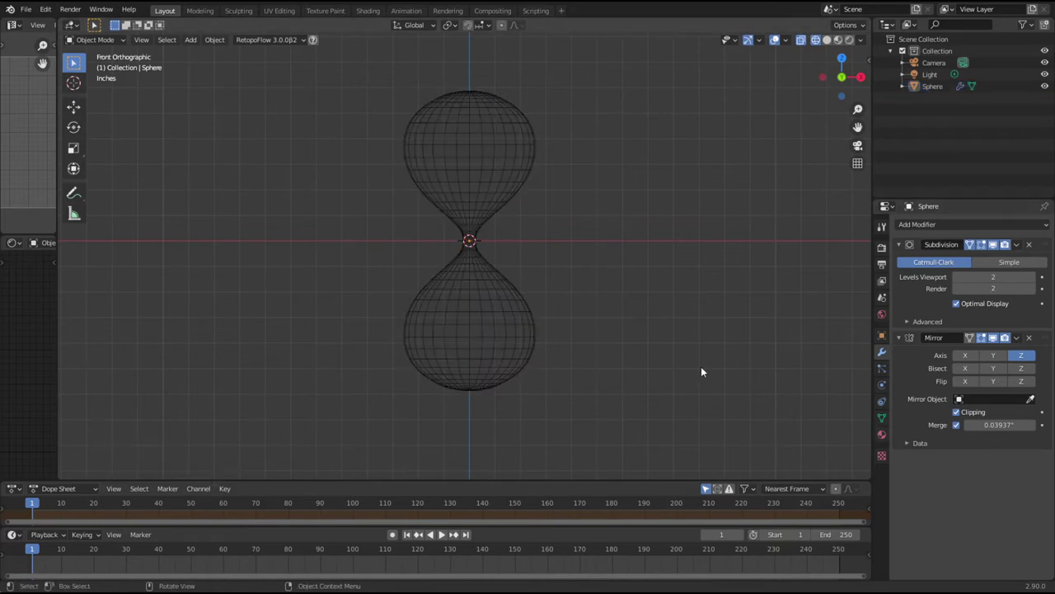
{"action": "scroll", "coordinate": [519, 253], "scroll_direction": "up", "scroll_amount": 6}
{"action": "key", "text": "Home"}
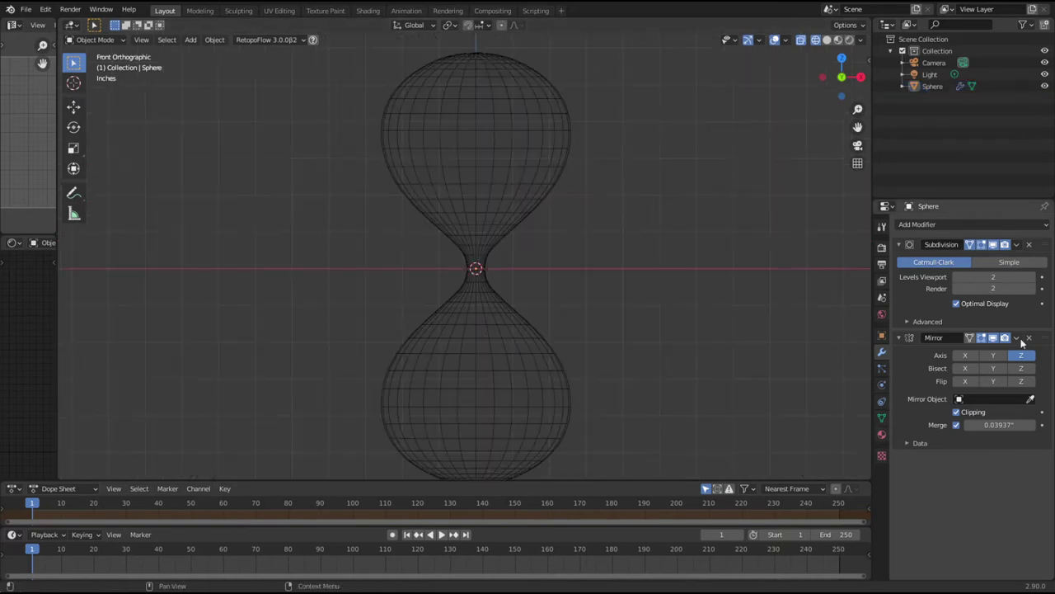
Step: Move the Mirror modifier above Subdivision, collapse both panels, and enter Edit Mode on the hourglass
{"action": "left_click_drag", "start_coordinate": [1044, 338], "coordinate": [1044, 245]}
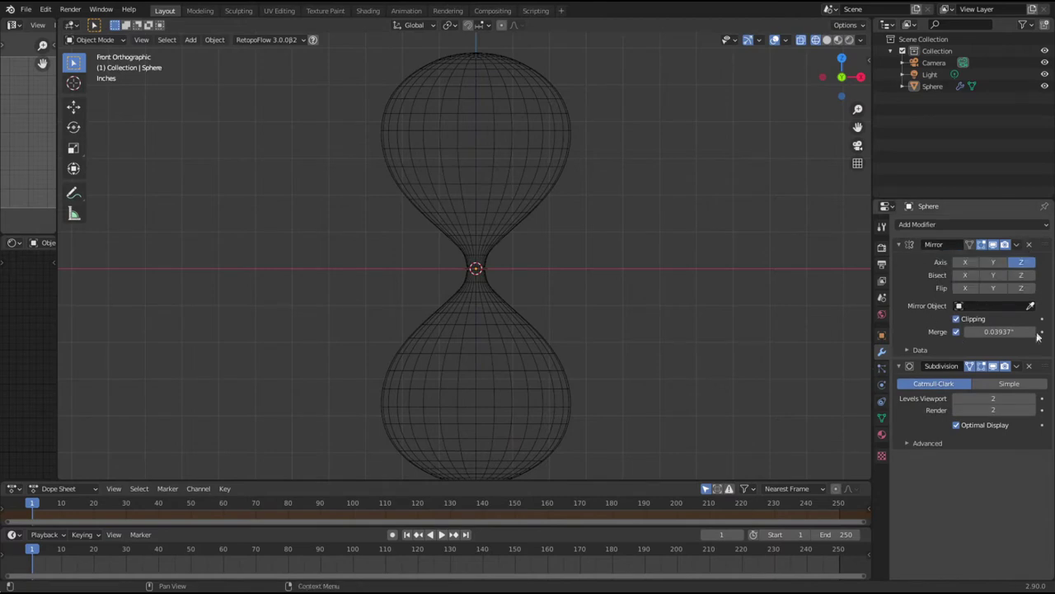
{"action": "left_click", "coordinate": [1016, 245]}
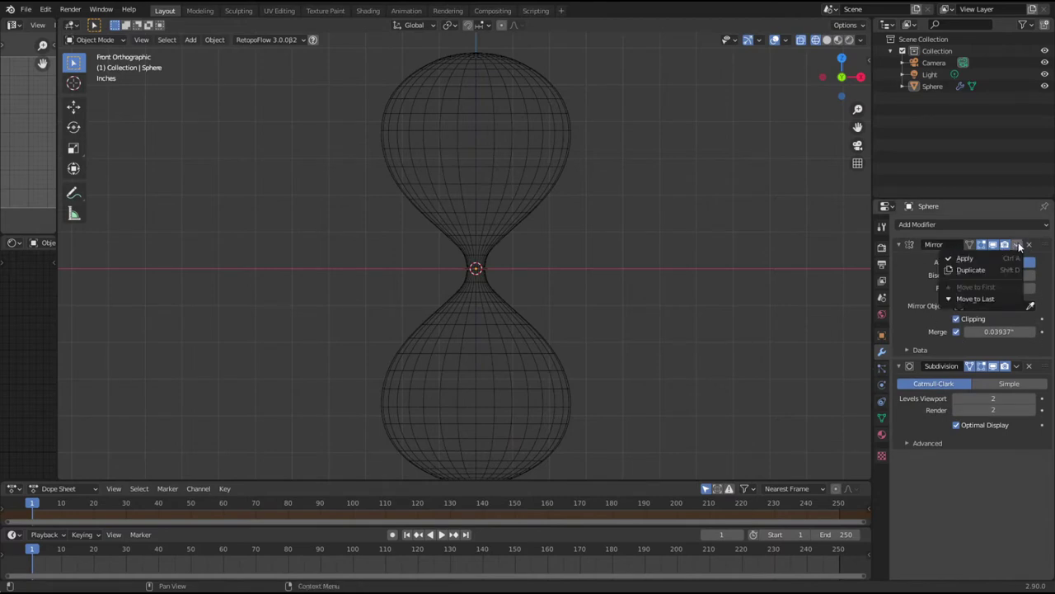
{"action": "left_click", "coordinate": [899, 244]}
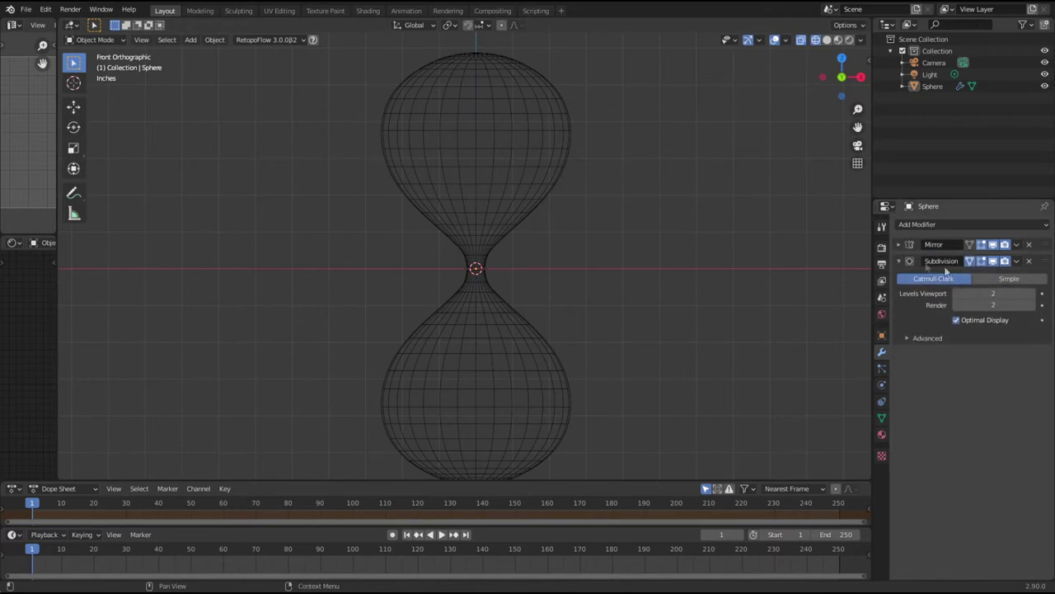
{"action": "left_click", "coordinate": [899, 260]}
{"action": "scroll", "coordinate": [542, 336], "scroll_direction": "up", "scroll_amount": 5}
{"action": "middle_click_drag", "start_coordinate": [542, 336], "coordinate": [461, 275], "text": "shift"}
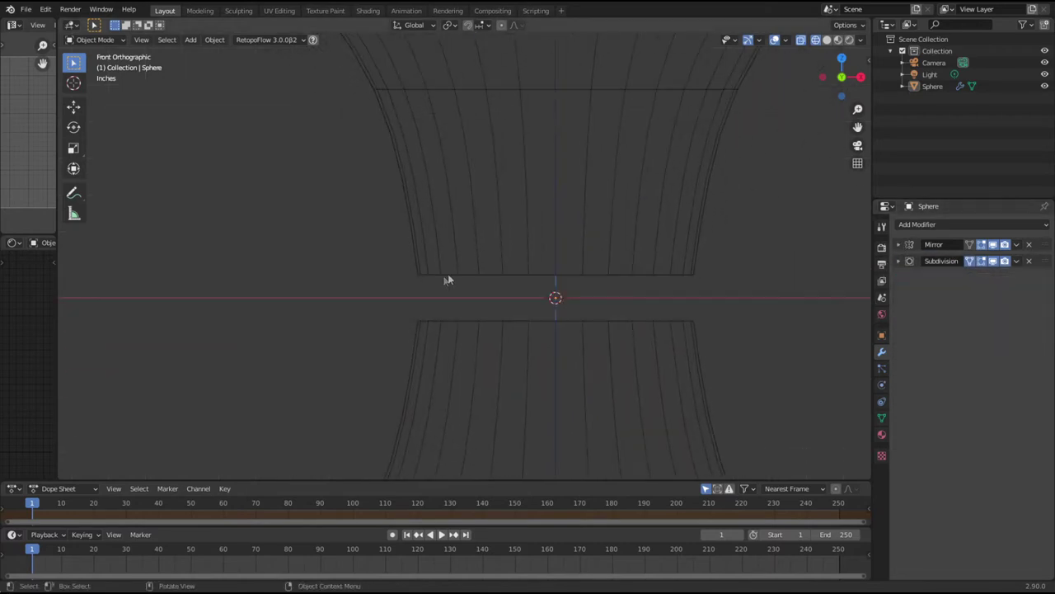
{"action": "left_click", "coordinate": [478, 327]}
{"action": "key", "text": "Tab"}
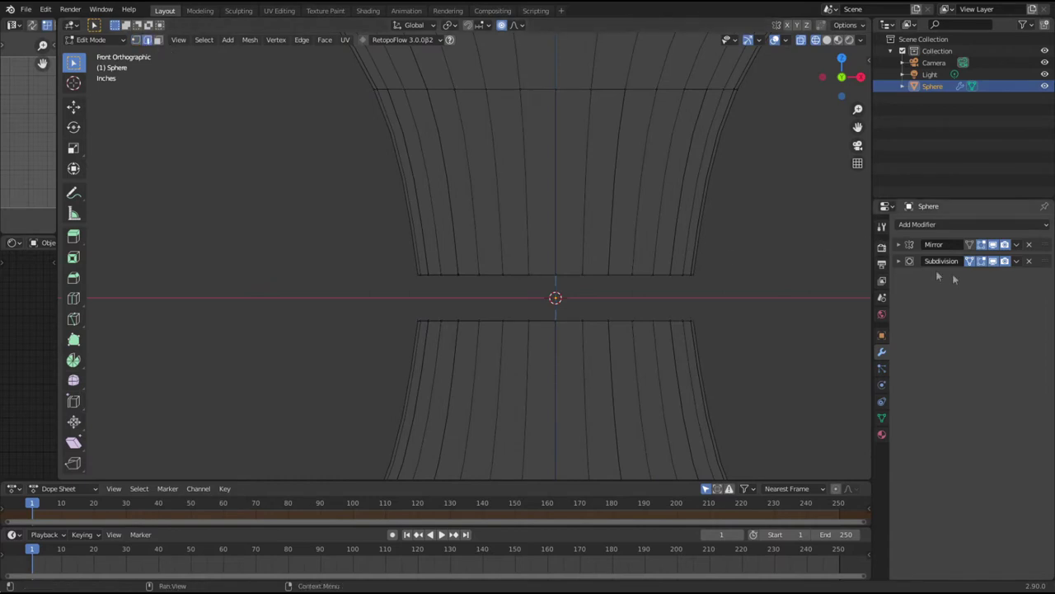
{"action": "left_click", "coordinate": [898, 244]}
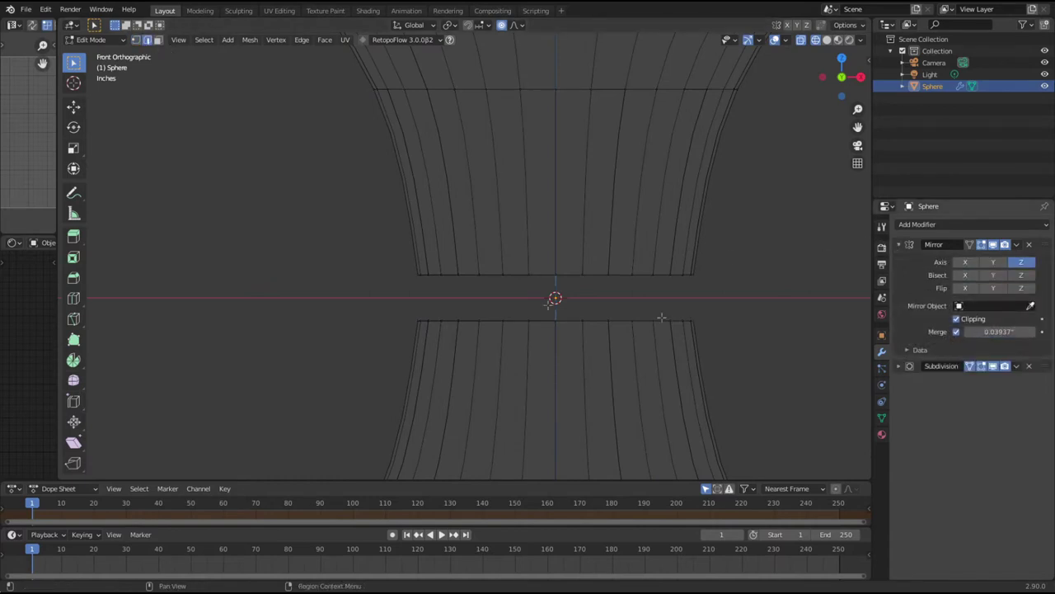
Step: Bring the neck rim loop 0.067456" along Z onto the mirror plane and hide Subdivision in edit mode
{"action": "left_click", "coordinate": [486, 321], "text": "alt"}
{"action": "middle_click_drag", "start_coordinate": [487, 321], "coordinate": [558, 337]}
{"action": "scroll", "coordinate": [468, 297], "scroll_direction": "down", "scroll_amount": 1, "text": "alt"}
{"action": "scroll", "coordinate": [468, 297], "scroll_direction": "up", "scroll_amount": 8}
{"action": "scroll", "coordinate": [516, 376], "scroll_direction": "down", "scroll_amount": 8}
{"action": "key", "text": "KP_1"}
{"action": "scroll", "coordinate": [519, 355], "scroll_direction": "up", "scroll_amount": 8}
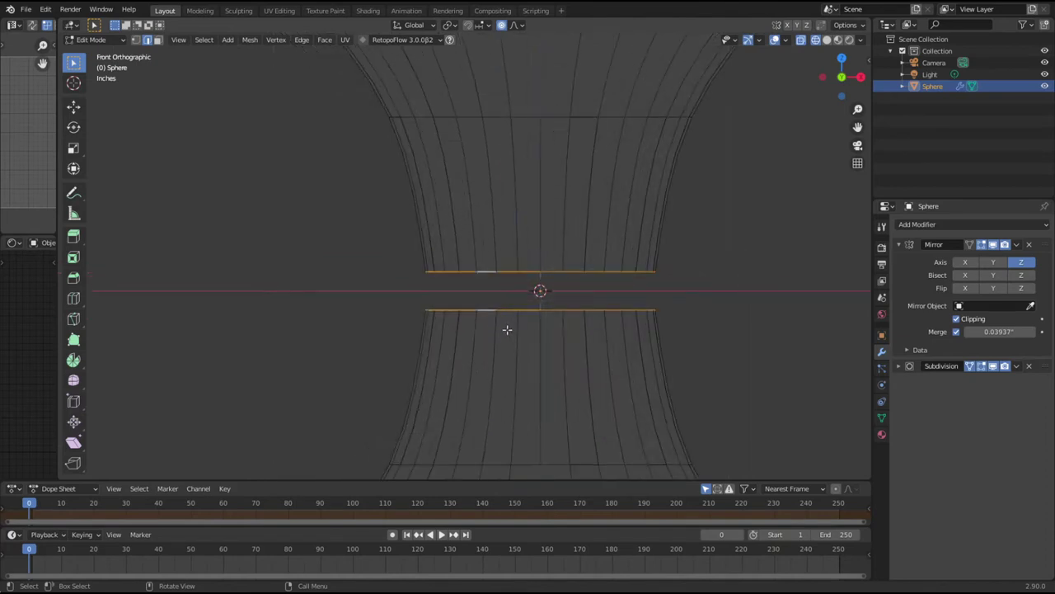
{"action": "key", "text": "g"}
{"action": "key", "text": "z"}
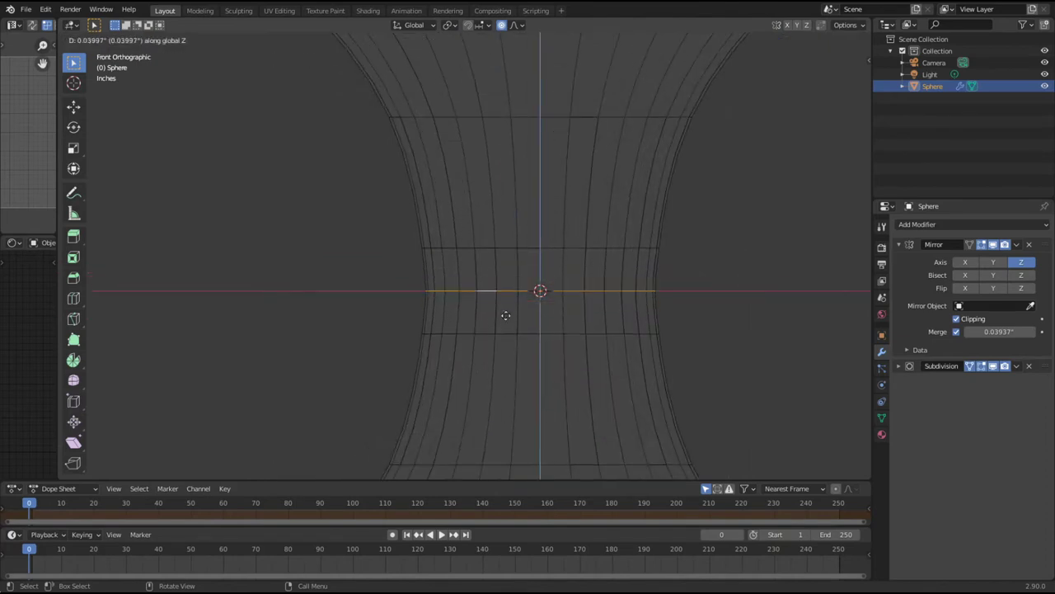
{"action": "left_click", "coordinate": [494, 297]}
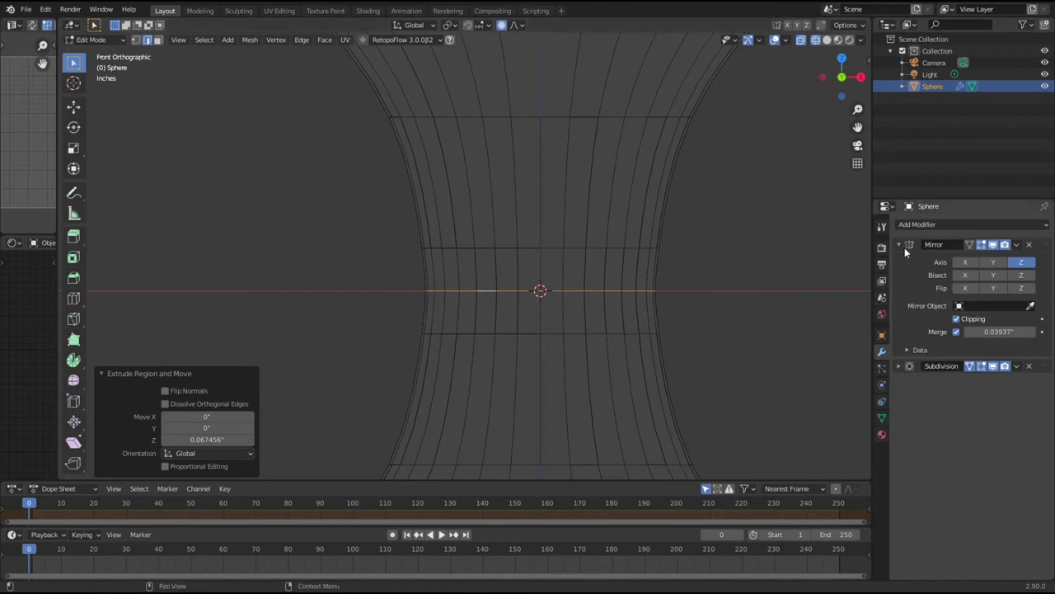
{"action": "left_click", "coordinate": [981, 366]}
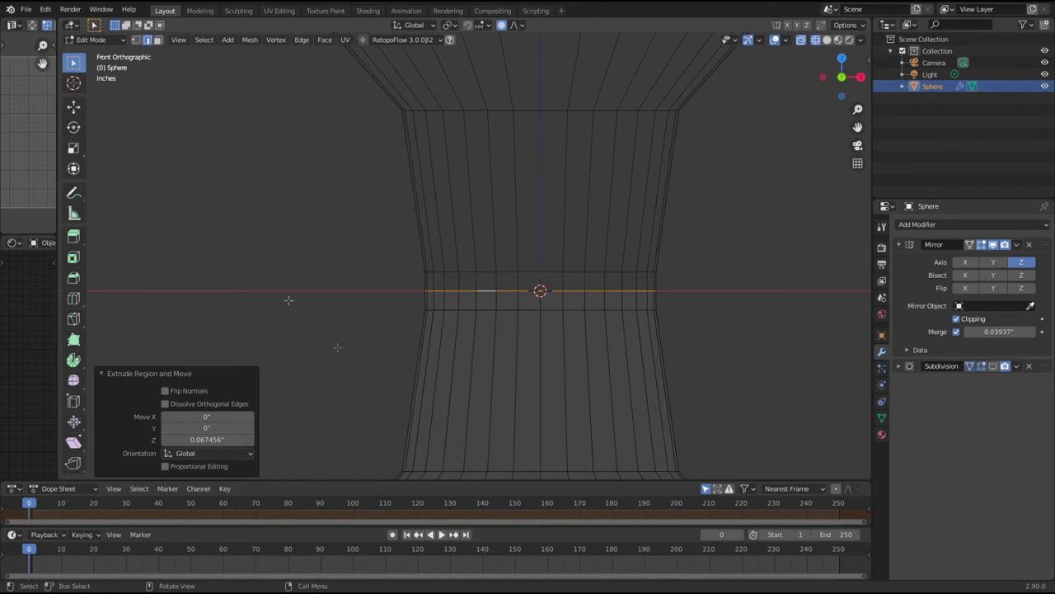
{"action": "key", "text": "ctrl+r"}
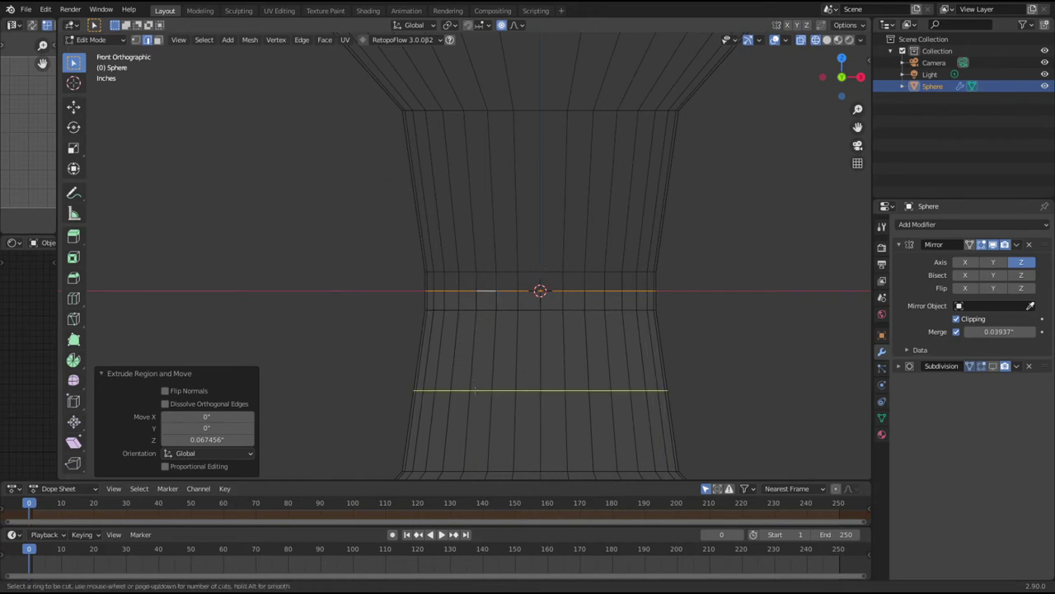
Step: Loop cut the lower half near the waist and scale the new loop to 0.963
{"action": "left_click", "coordinate": [475, 386]}
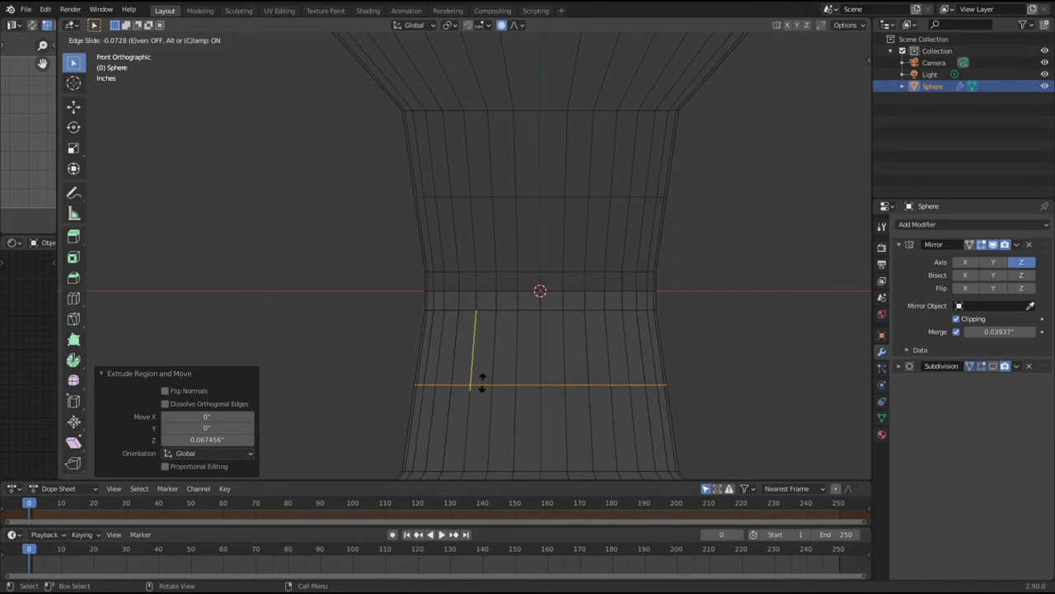
{"action": "left_click", "coordinate": [485, 378]}
{"action": "key", "text": "s"}
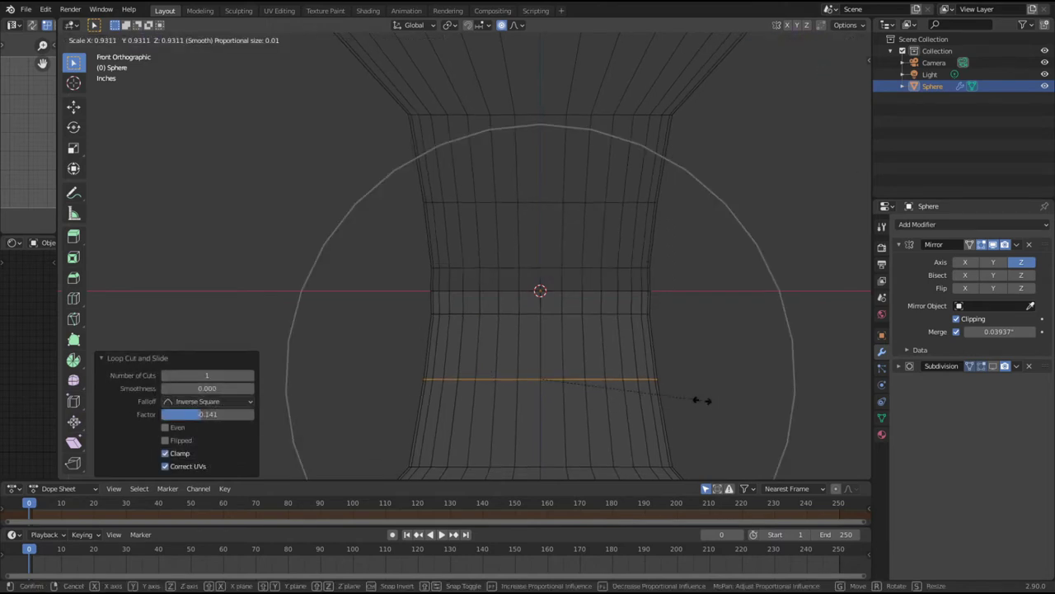
{"action": "key", "text": "o"}
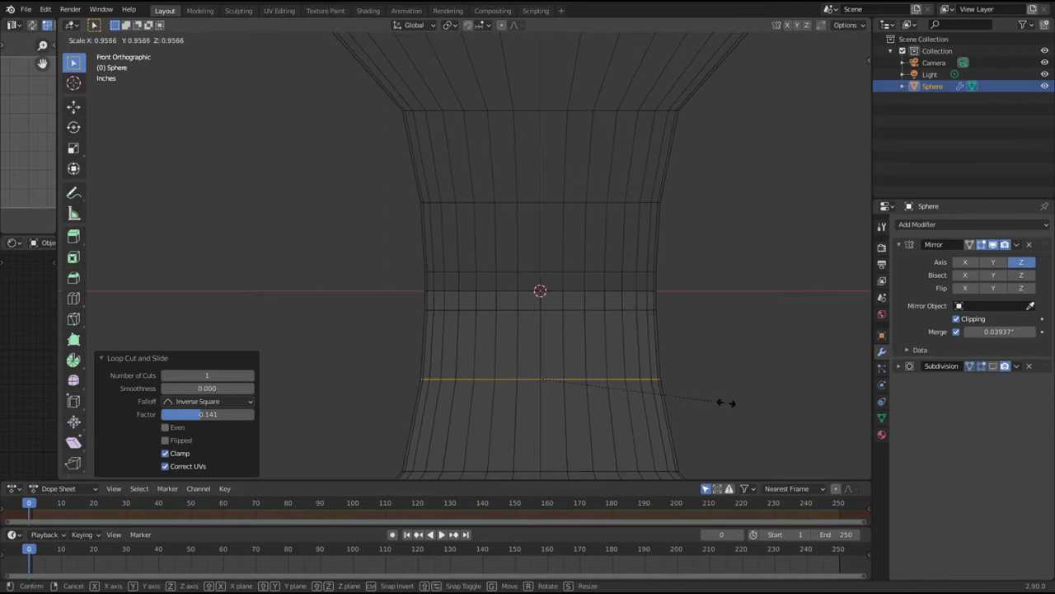
{"action": "left_click", "coordinate": [728, 402]}
{"action": "scroll", "coordinate": [693, 360], "scroll_direction": "down", "scroll_amount": 4}
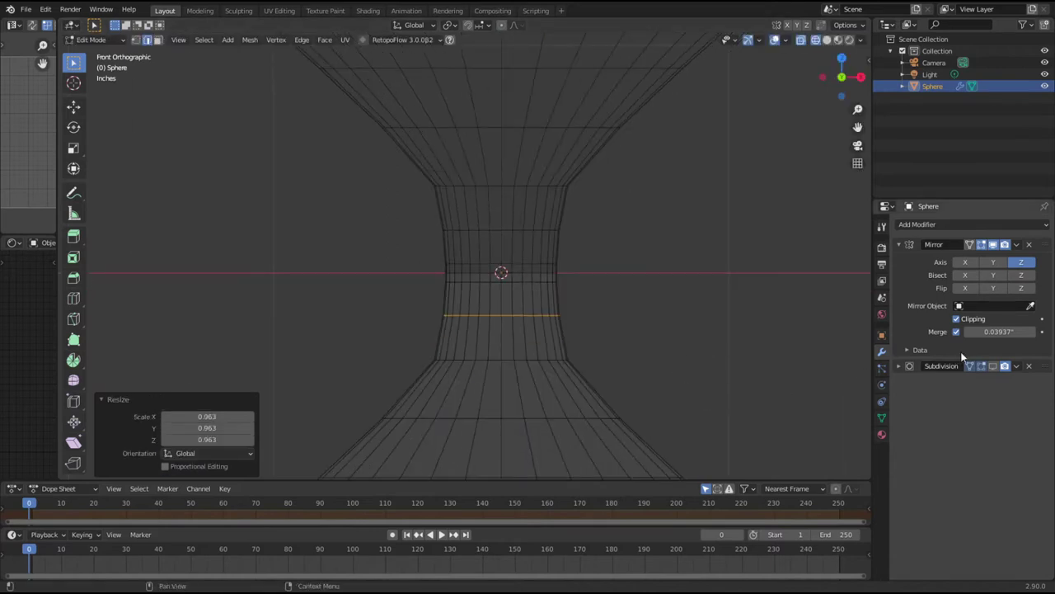
Step: Re-enable the Subdivision display in edit mode and view the hourglass in solid shading
{"action": "left_click", "coordinate": [992, 366]}
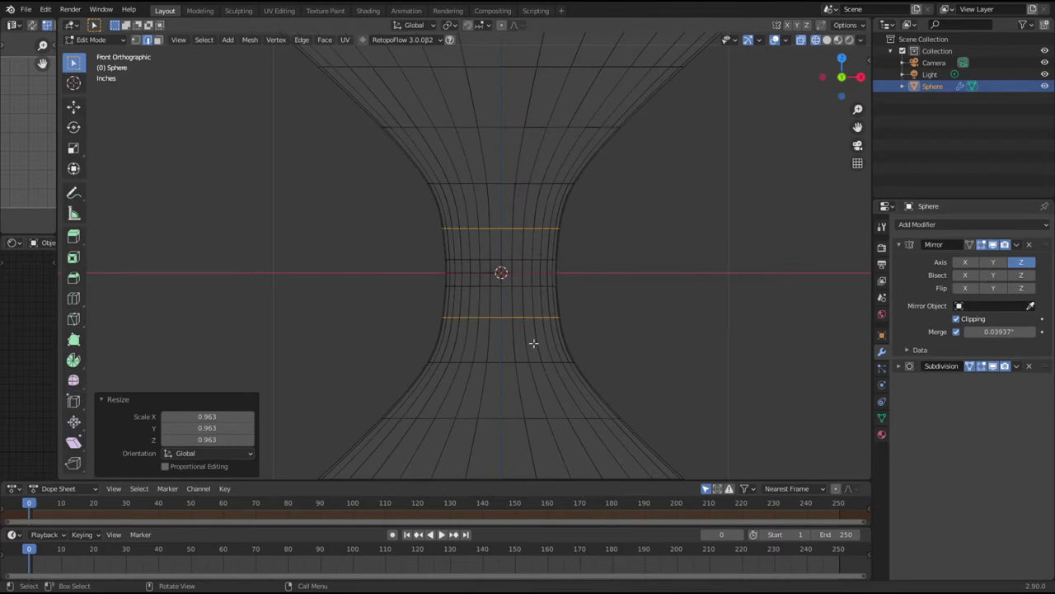
{"action": "left_click", "coordinate": [633, 314]}
{"action": "middle_click_drag", "start_coordinate": [582, 276], "coordinate": [585, 285]}
{"action": "scroll", "coordinate": [561, 297], "scroll_direction": "down", "scroll_amount": 5}
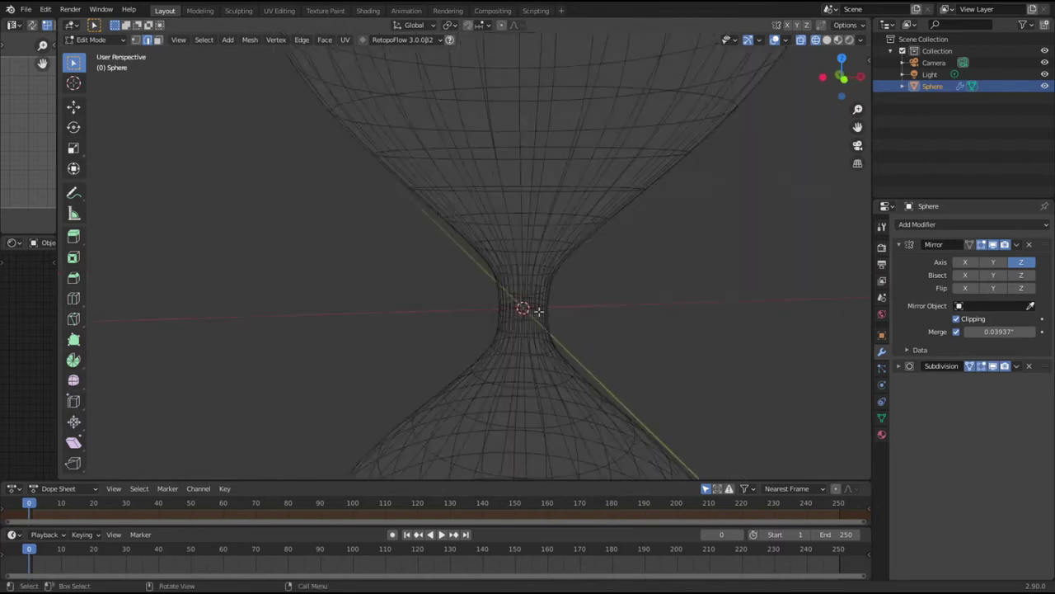
{"action": "key", "text": "shift+z"}
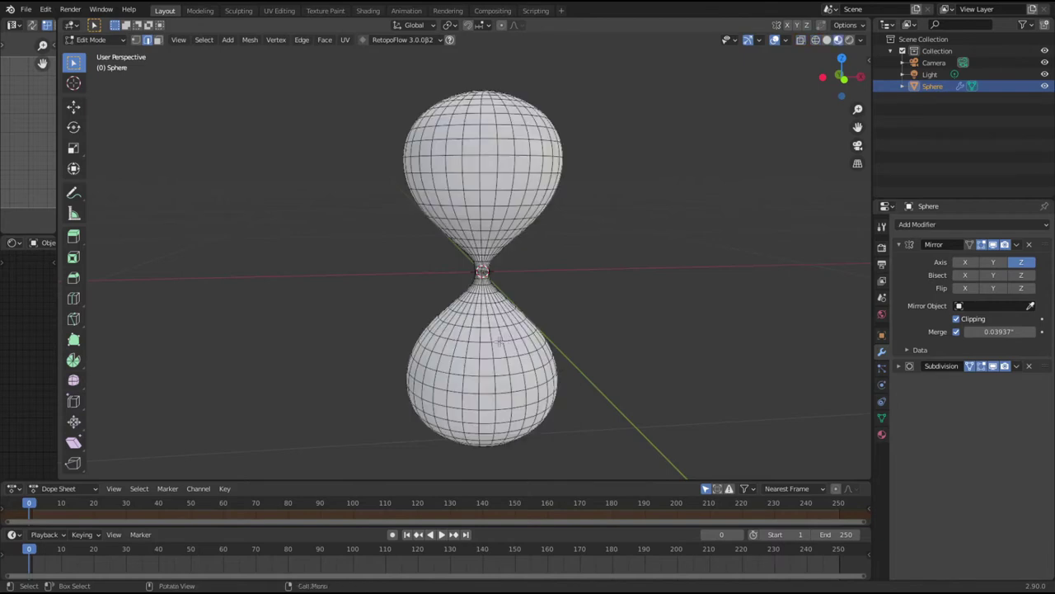
Step: Select the whole hourglass in front X-ray view and extrude its faces along their normals
{"action": "key", "text": "KP_1"}
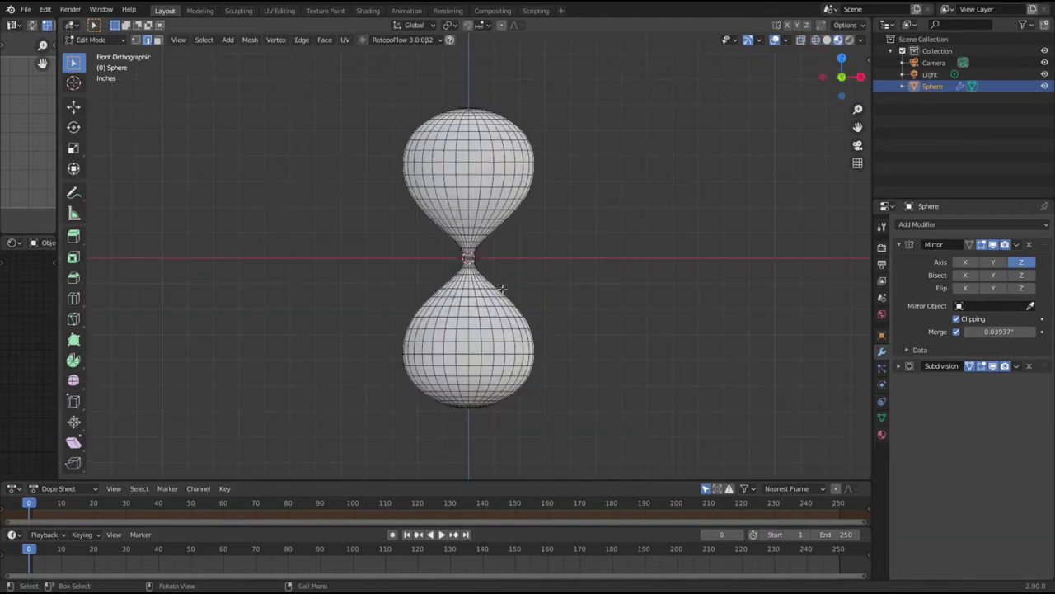
{"action": "scroll", "coordinate": [495, 287], "scroll_direction": "up", "scroll_amount": 3}
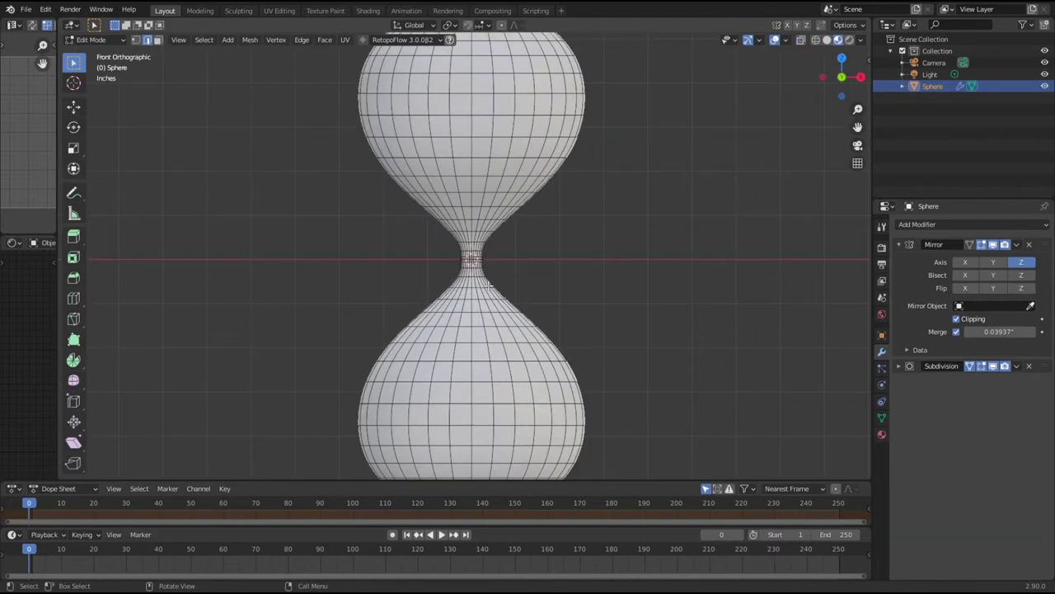
{"action": "key", "text": "a"}
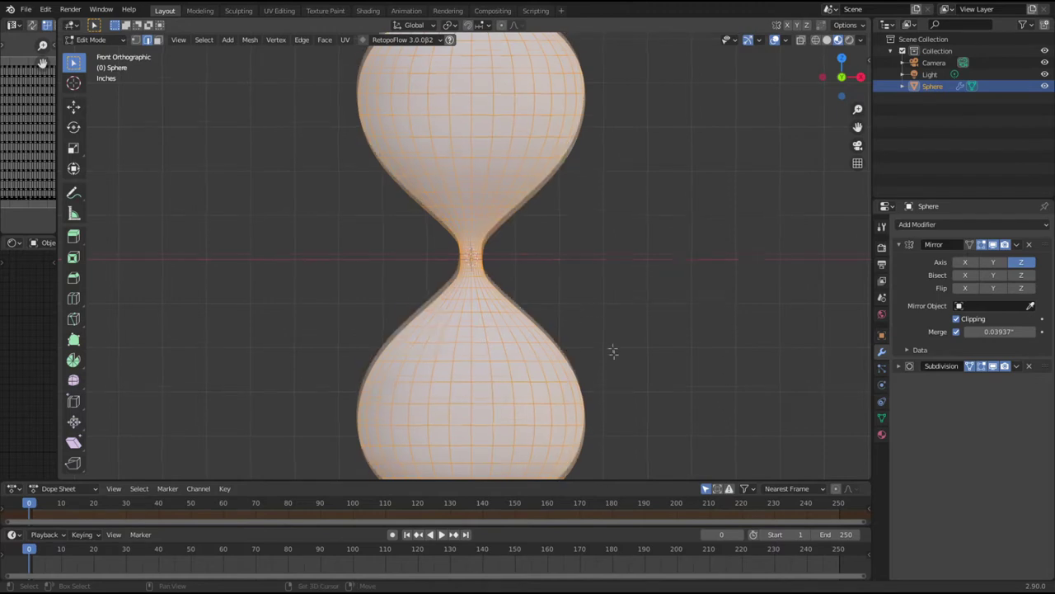
{"action": "middle_click_drag", "start_coordinate": [619, 356], "coordinate": [631, 283], "text": "shift"}
{"action": "scroll", "coordinate": [635, 285], "scroll_direction": "up", "scroll_amount": 2}
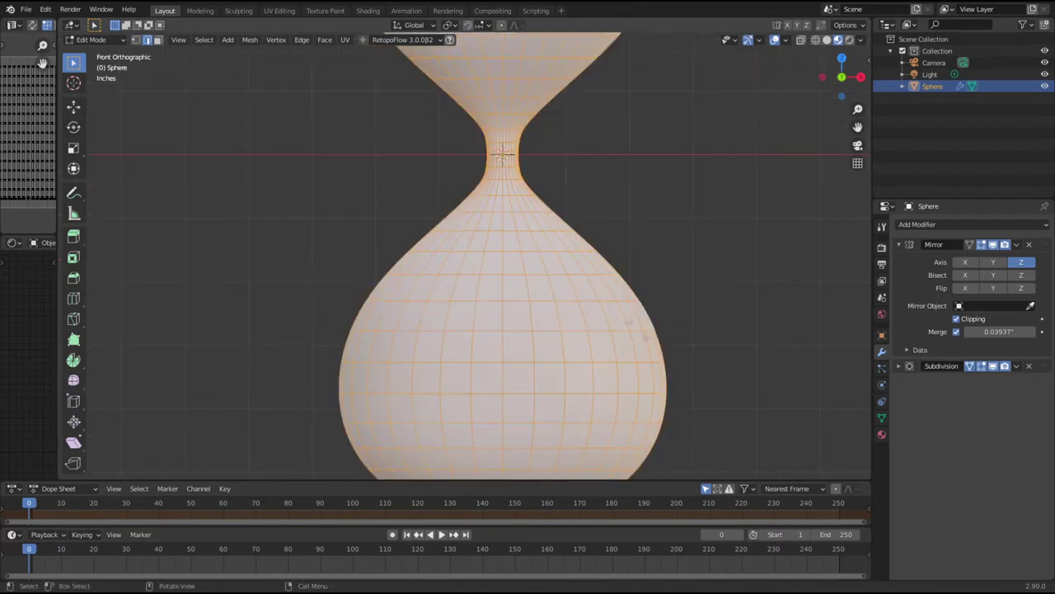
{"action": "key", "text": "alt+z"}
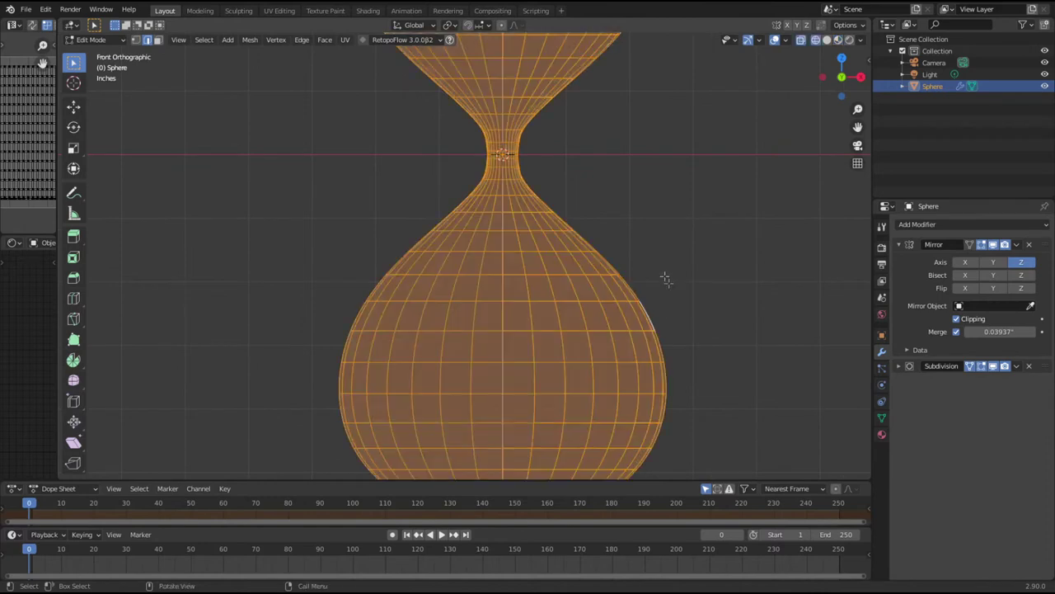
{"action": "scroll", "coordinate": [643, 255], "scroll_direction": "up", "scroll_amount": 1}
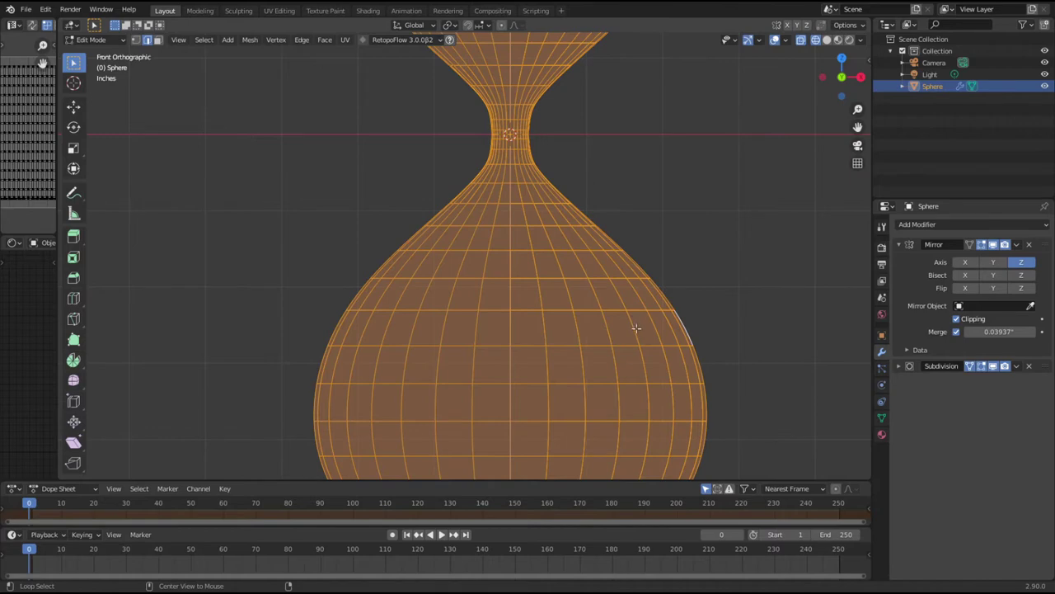
{"action": "key", "text": "alt+e"}
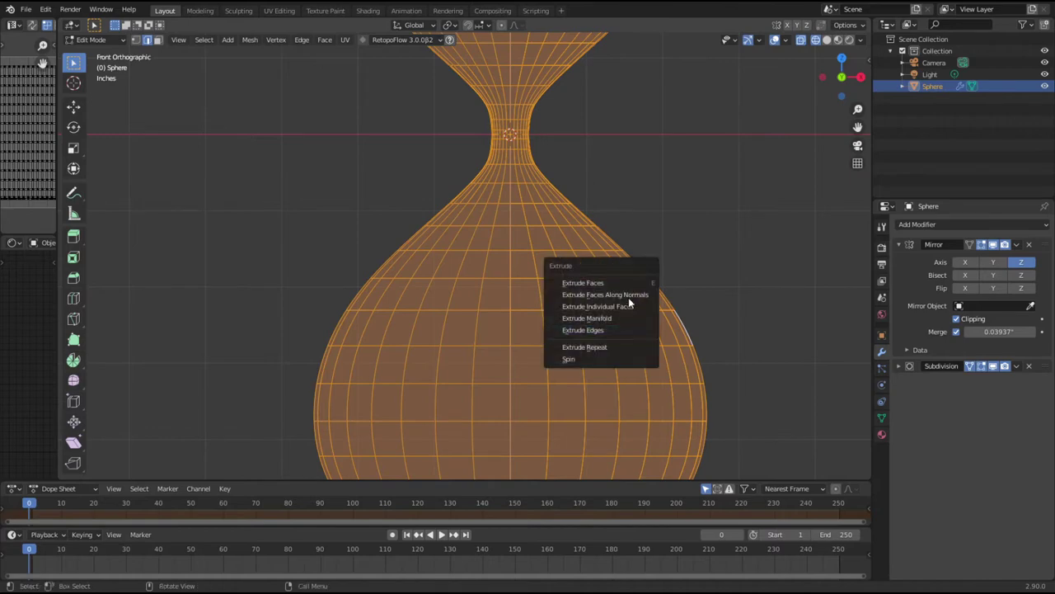
{"action": "left_click", "coordinate": [628, 302]}
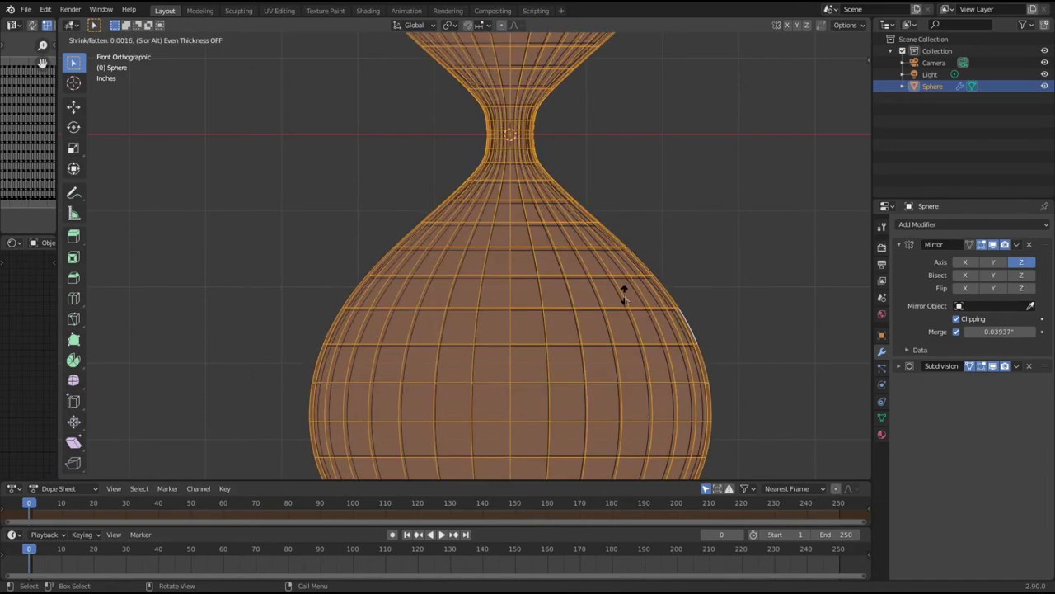
{"action": "left_click", "coordinate": [624, 295]}
Step: Deselect the mesh, turn off X-ray, orbit round the hourglass and return to object mode
{"action": "key", "text": "alt+a"}
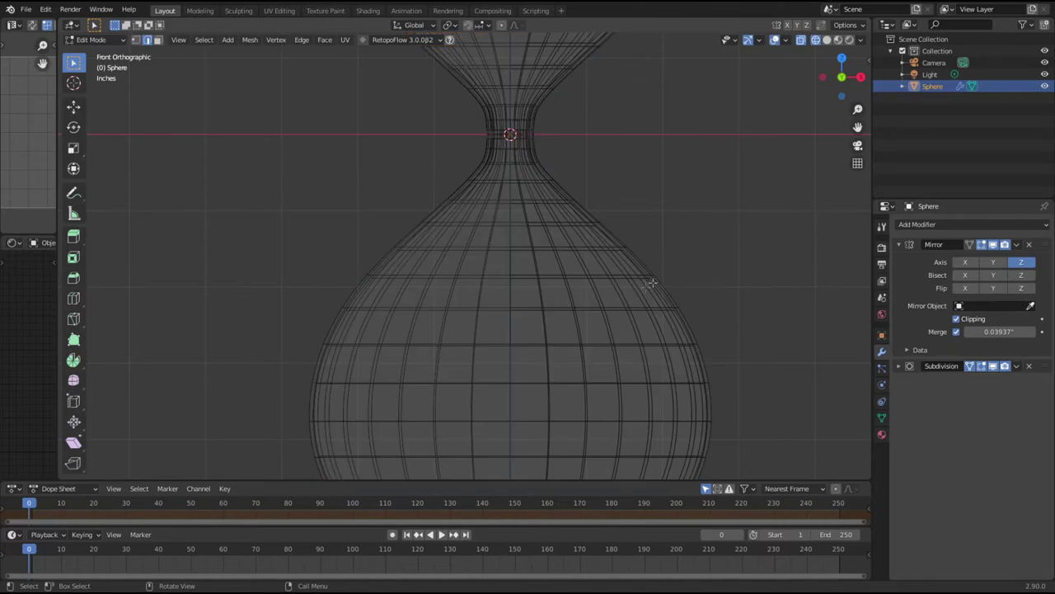
{"action": "key", "text": "a"}
{"action": "key", "text": "alt+a"}
{"action": "key", "text": "shift+z"}
{"action": "middle_click_drag", "start_coordinate": [695, 234], "coordinate": [620, 219]}
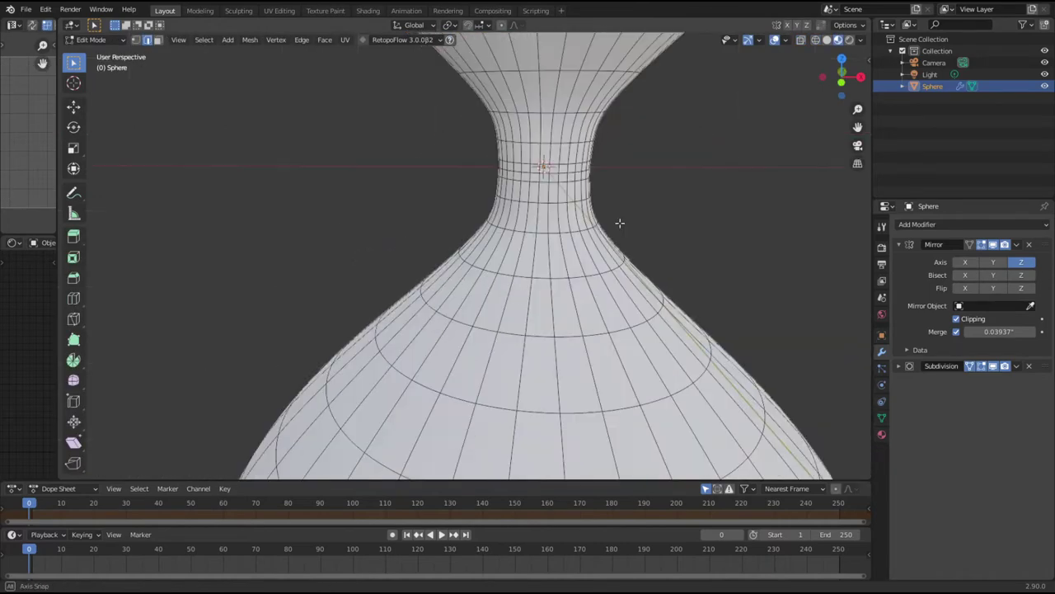
{"action": "scroll", "coordinate": [624, 261], "scroll_direction": "down", "scroll_amount": 5}
{"action": "middle_click_drag", "start_coordinate": [532, 318], "coordinate": [532, 288]}
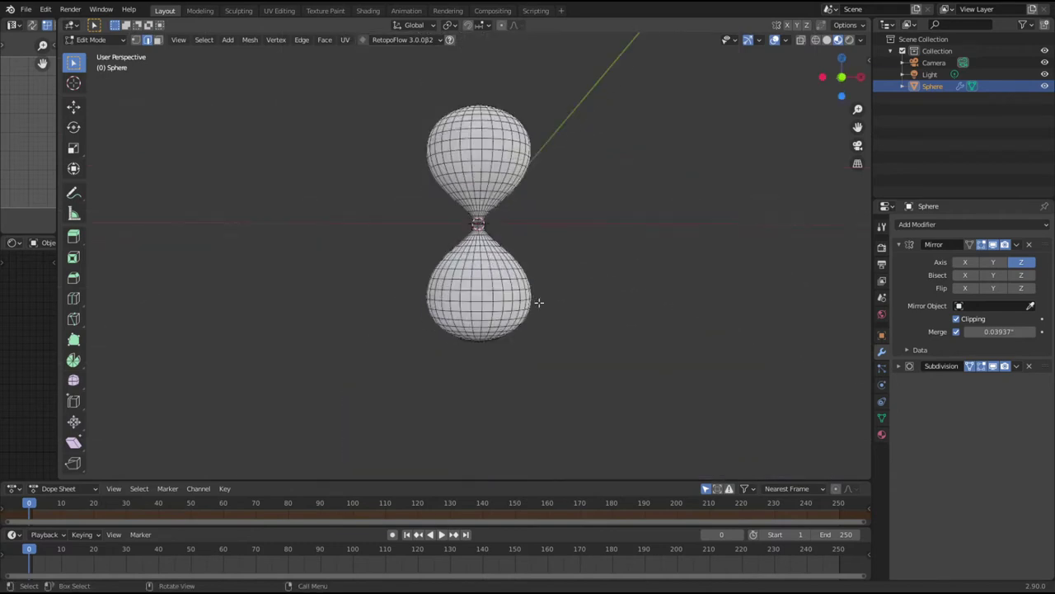
{"action": "key", "text": "Tab"}
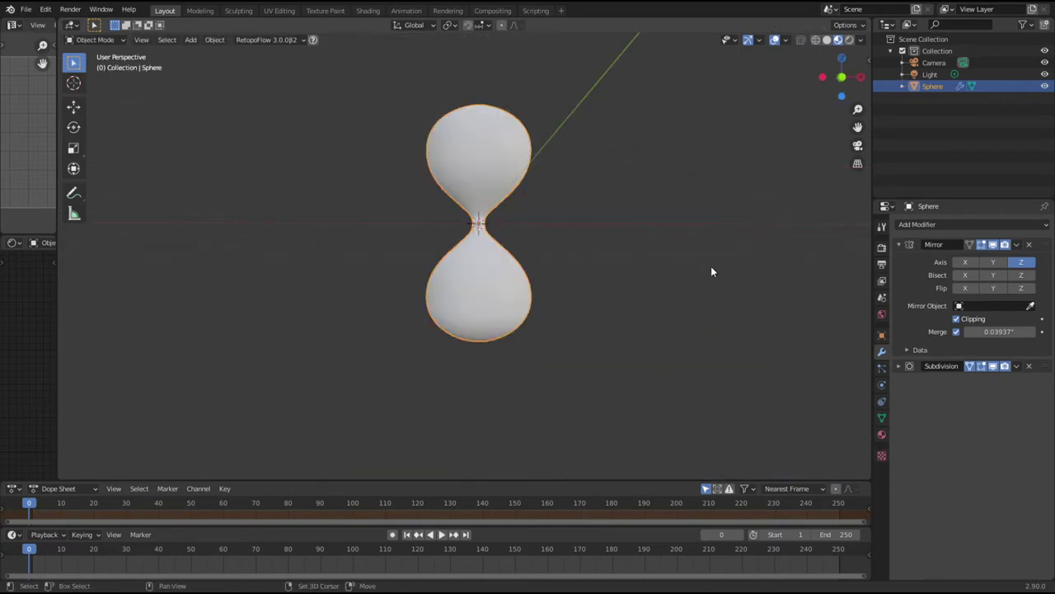
Step: Add a plane and move it straight down, about 6.8425 inches, below the hourglass
{"action": "key", "text": "shift+a"}
{"action": "mouse_move", "coordinate": [711, 266]}
{"action": "left_click", "coordinate": [749, 265]}
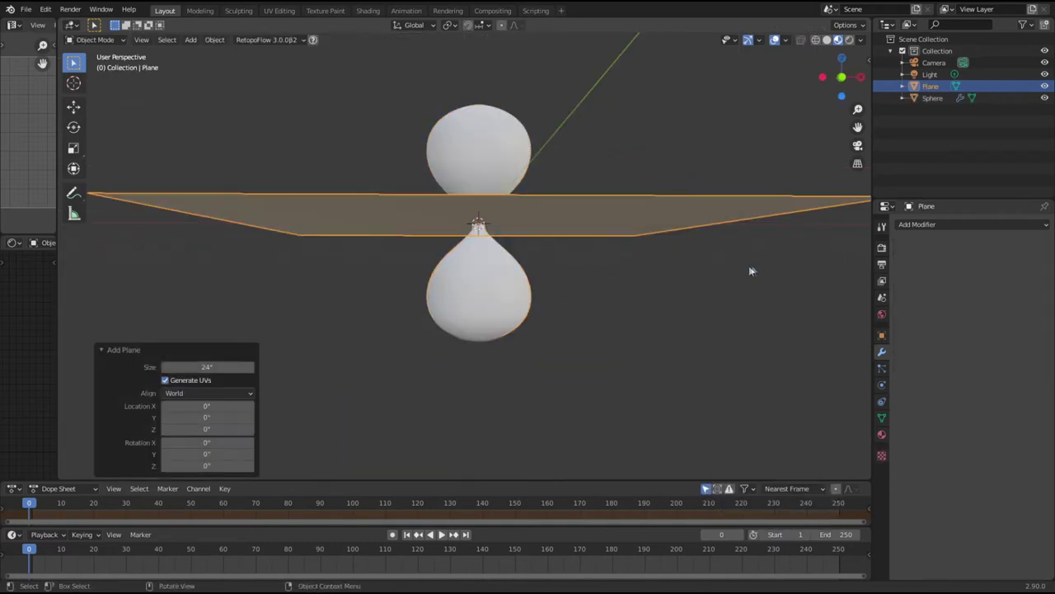
{"action": "middle_click_drag", "start_coordinate": [583, 276], "coordinate": [592, 347]}
{"action": "left_click", "coordinate": [596, 285]}
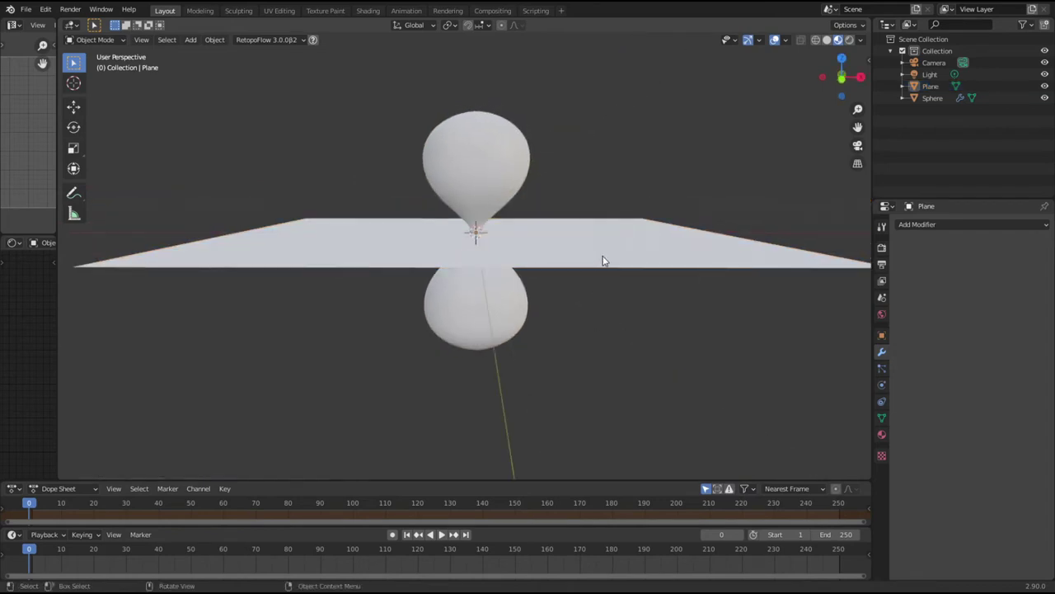
{"action": "left_click", "coordinate": [602, 262]}
{"action": "key", "text": "g"}
{"action": "key", "text": "z"}
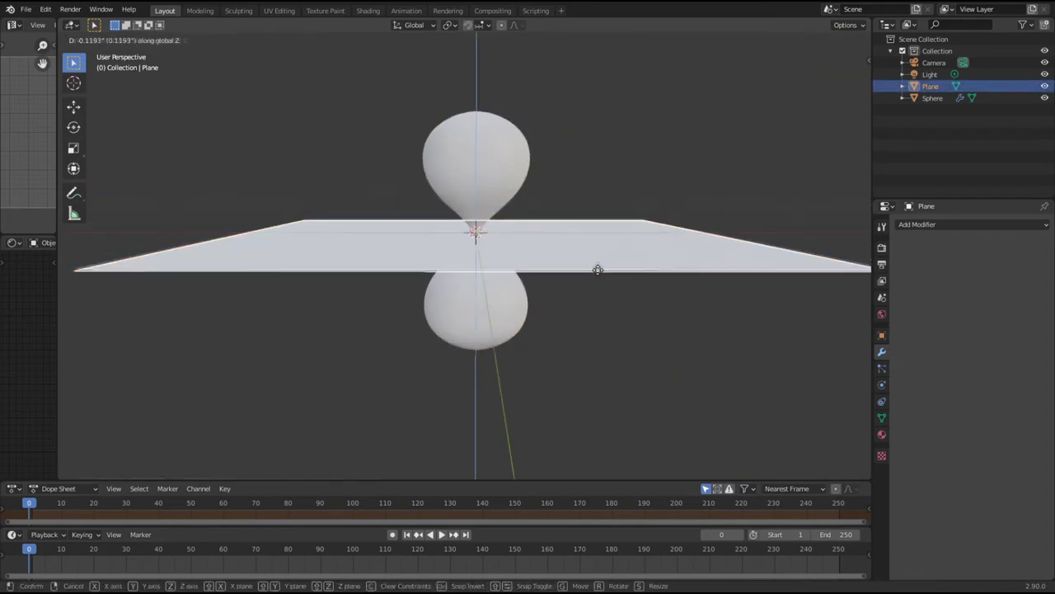
{"action": "left_click", "coordinate": [611, 406]}
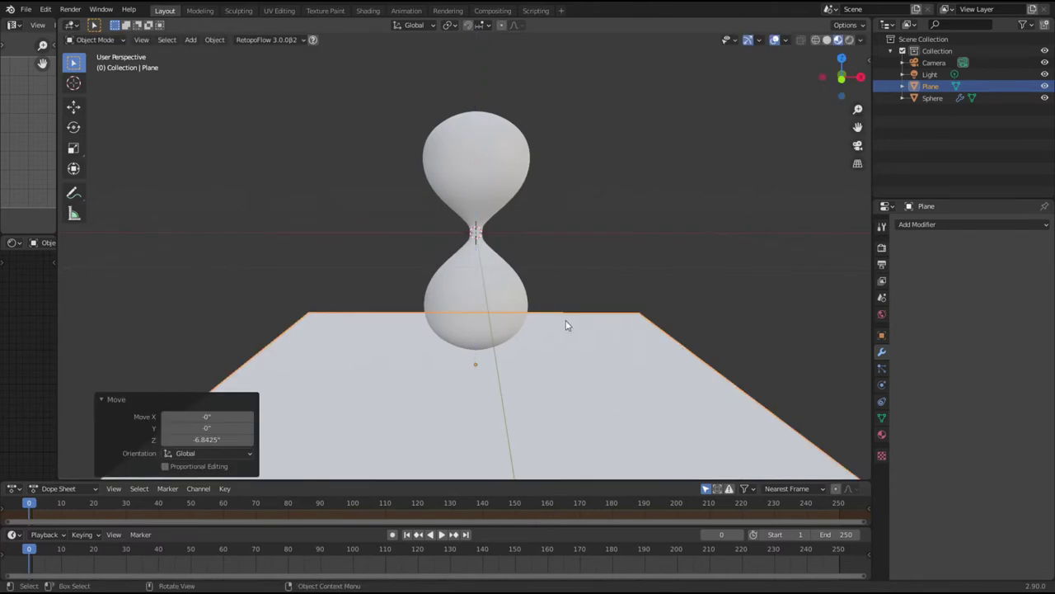
{"action": "middle_click_drag", "start_coordinate": [566, 325], "coordinate": [518, 337]}
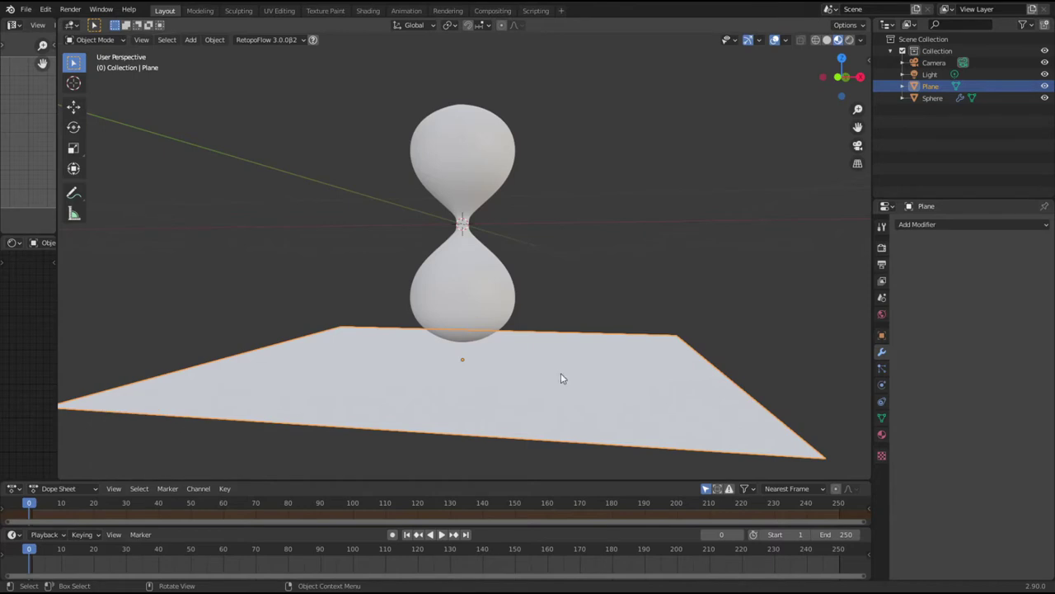
Step: Scale the plane up 10 times and begin a Z-constrained extrusion in Edit Mode
{"action": "key", "text": "s"}
{"action": "type", "text": "10"}
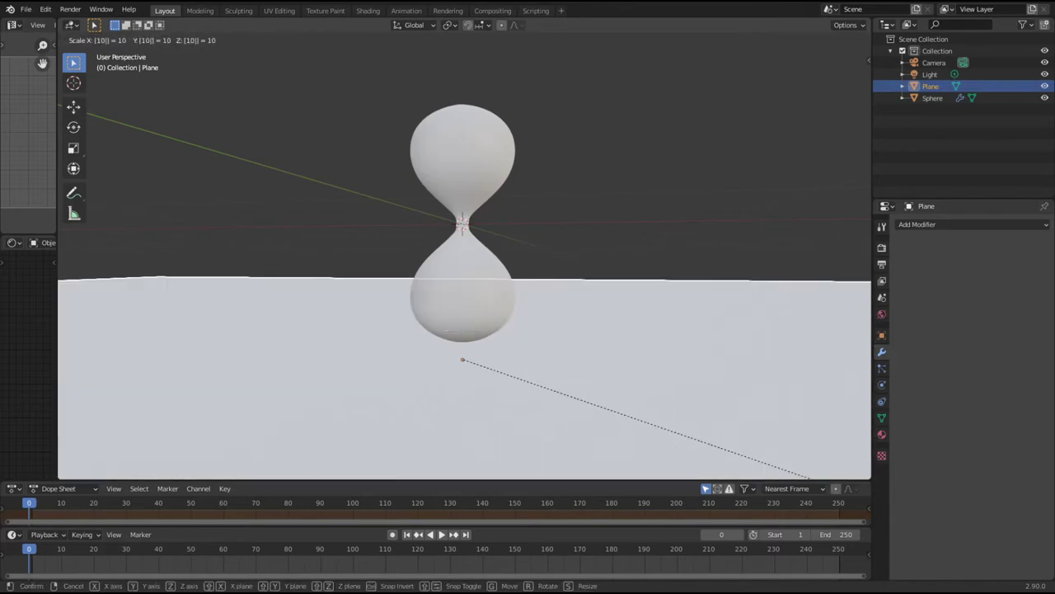
{"action": "key", "text": "Return"}
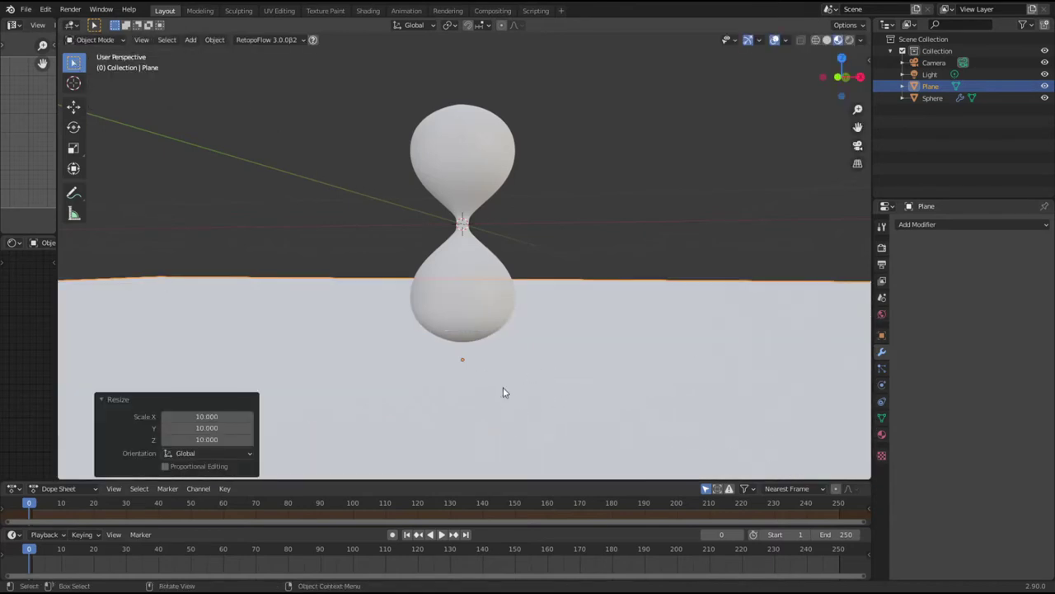
{"action": "key", "text": "Tab"}
{"action": "key", "text": "e"}
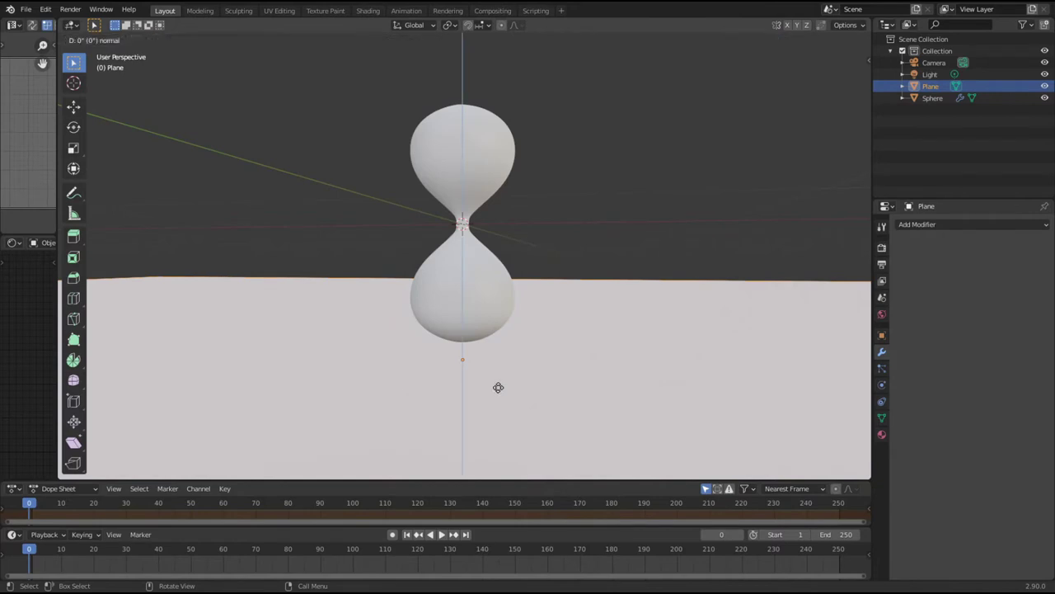
{"action": "key", "text": "z"}
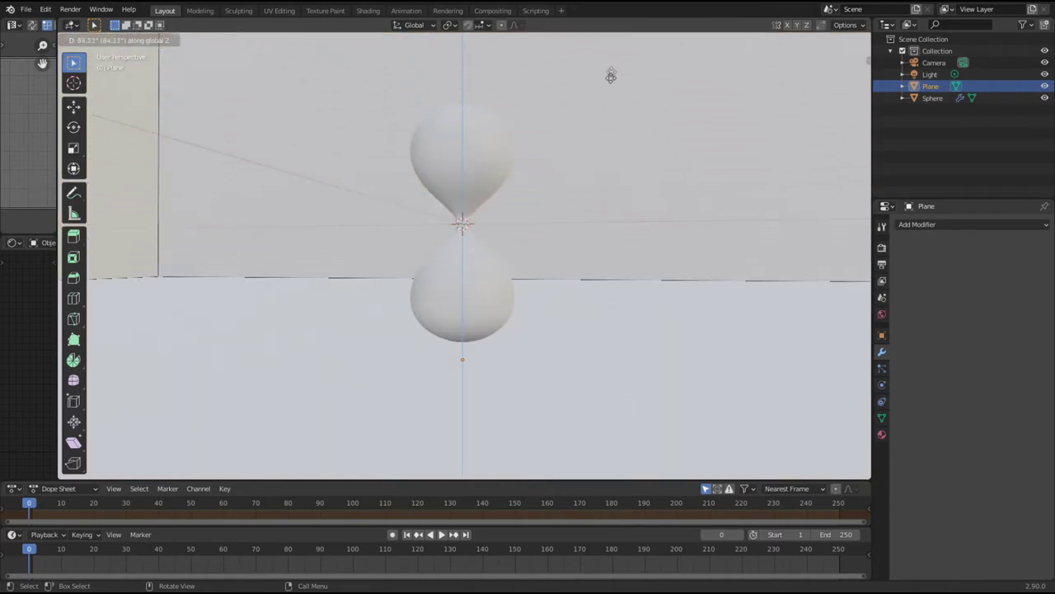
Step: Confirm the plane's 83.669-inch upward extrusion into a box
{"action": "left_click", "coordinate": [611, 77]}
{"action": "scroll", "coordinate": [611, 83], "scroll_direction": "down", "scroll_amount": 4}
{"action": "scroll", "coordinate": [519, 222], "scroll_direction": "up", "scroll_amount": 5}
{"action": "middle_click_drag", "start_coordinate": [524, 299], "coordinate": [519, 275]}
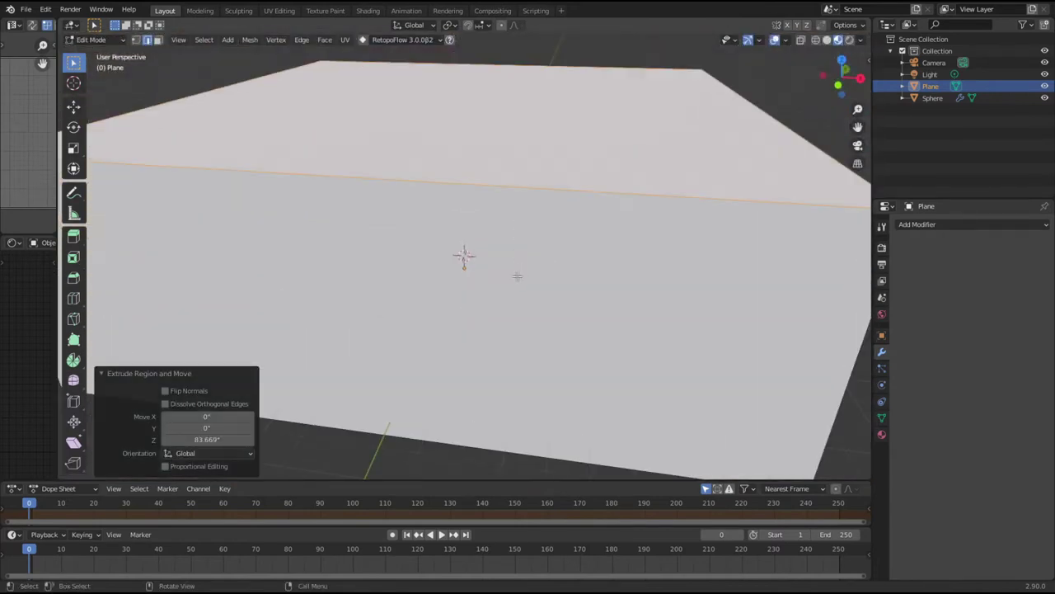
{"action": "scroll", "coordinate": [519, 275], "scroll_direction": "down", "scroll_amount": 5}
{"action": "key", "text": "Tab"}
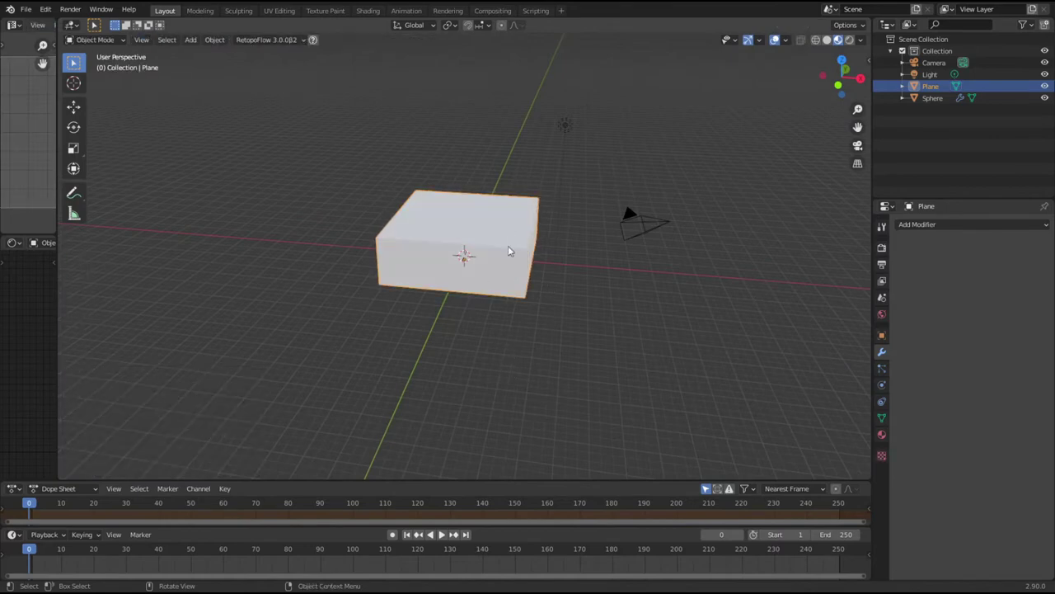
Step: Delete the box's top, front and right faces, leaving a floor with two walls
{"action": "key", "text": "Tab"}
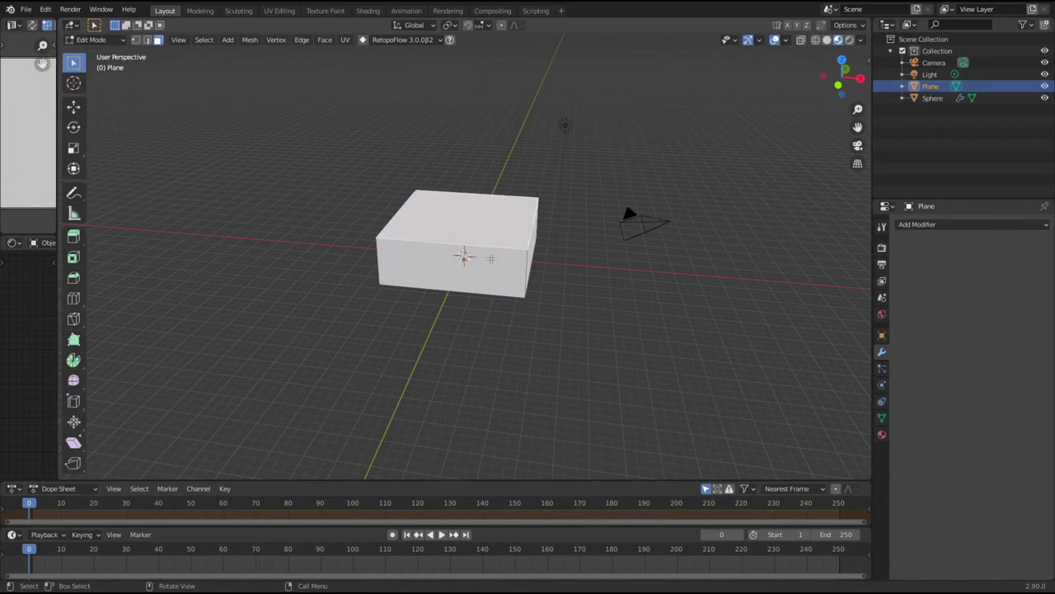
{"action": "left_click", "coordinate": [525, 259], "text": "shift"}
{"action": "left_click", "coordinate": [532, 245], "text": "shift"}
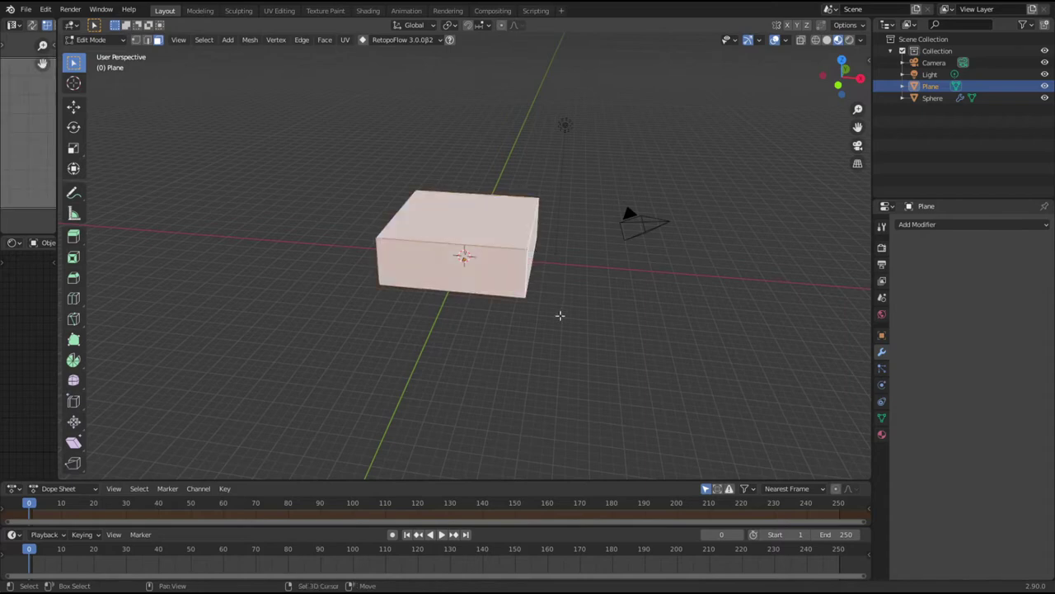
{"action": "key", "text": "x"}
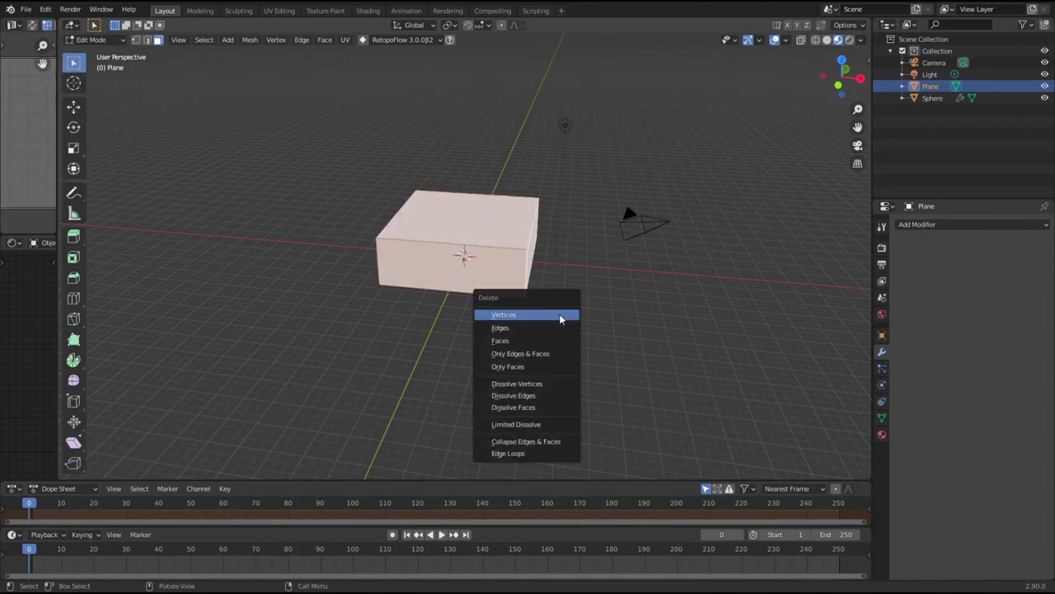
{"action": "left_click", "coordinate": [537, 339]}
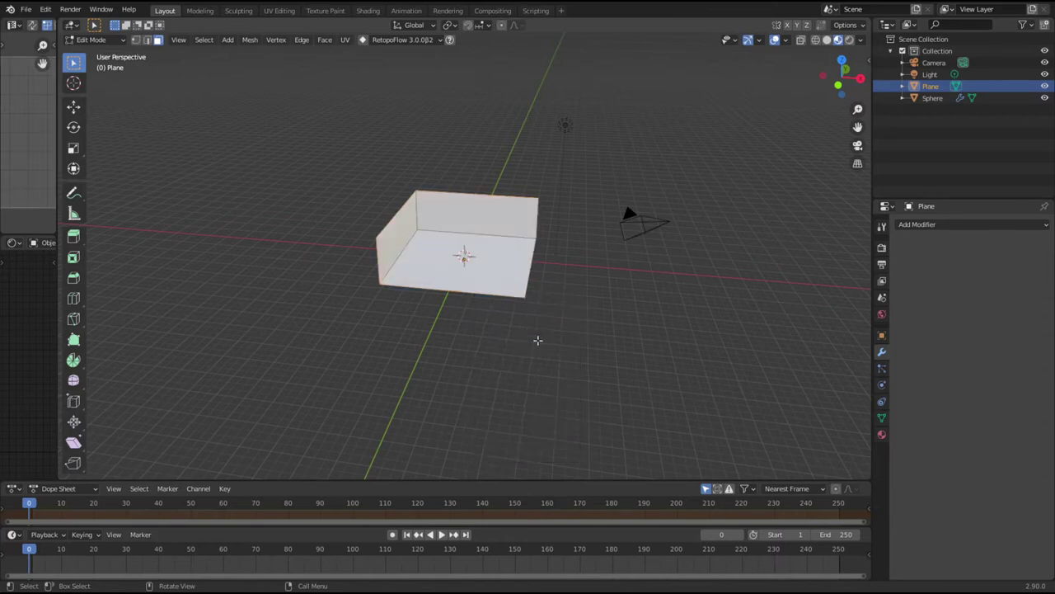
{"action": "key", "text": "KP_0"}
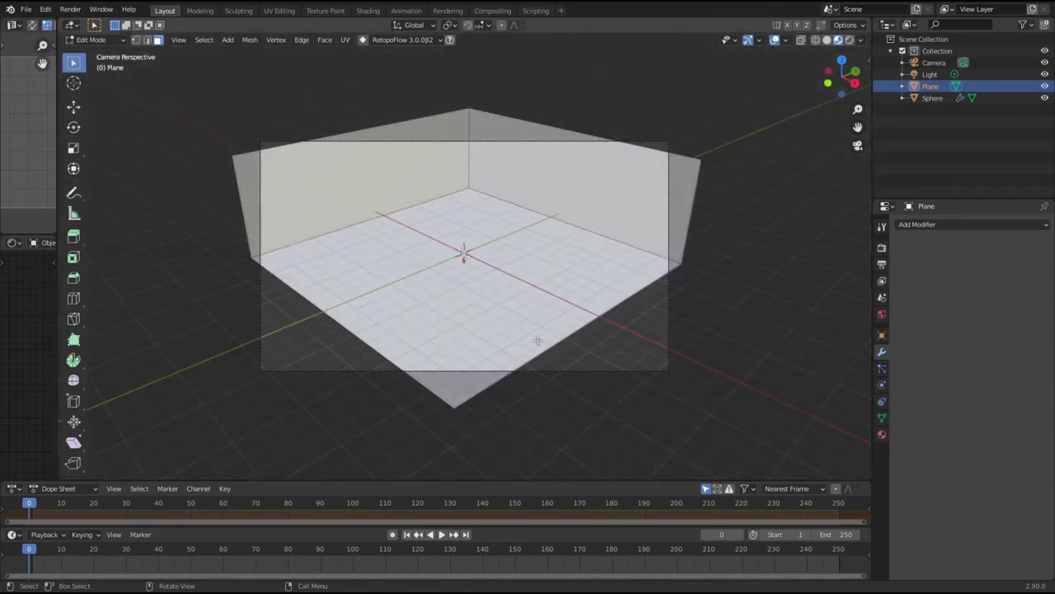
Step: Lock the camera to the view, frame the hourglass against the backdrop, then unlock it
{"action": "key", "text": "n"}
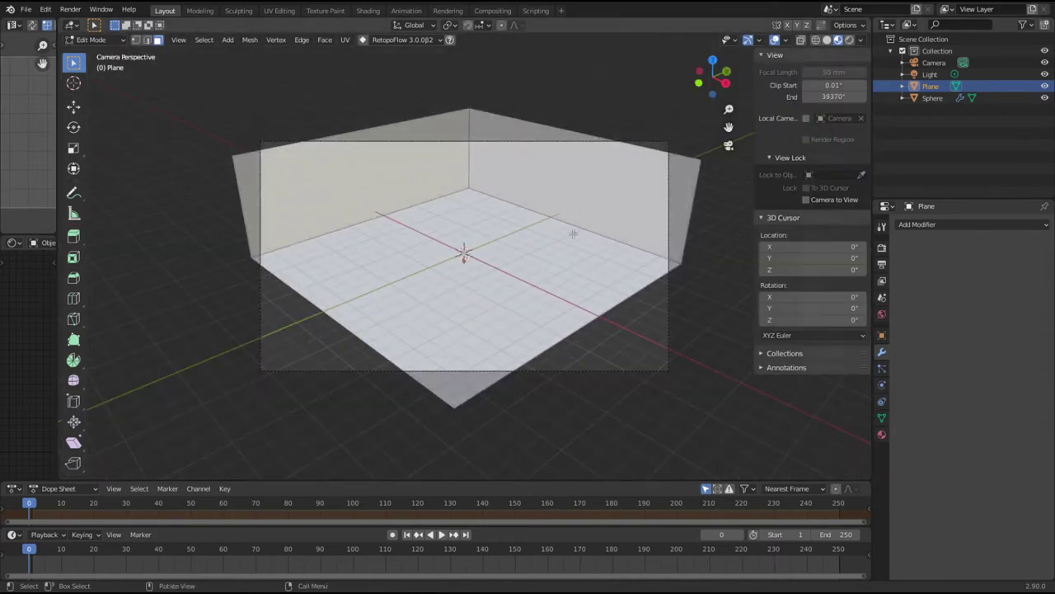
{"action": "left_click", "coordinate": [795, 201]}
{"action": "key", "text": "KP_8"}
{"action": "key", "text": "KP_8"}
{"action": "key", "text": "KP_8"}
{"action": "key", "text": "KP_8"}
{"action": "key", "text": "KP_8"}
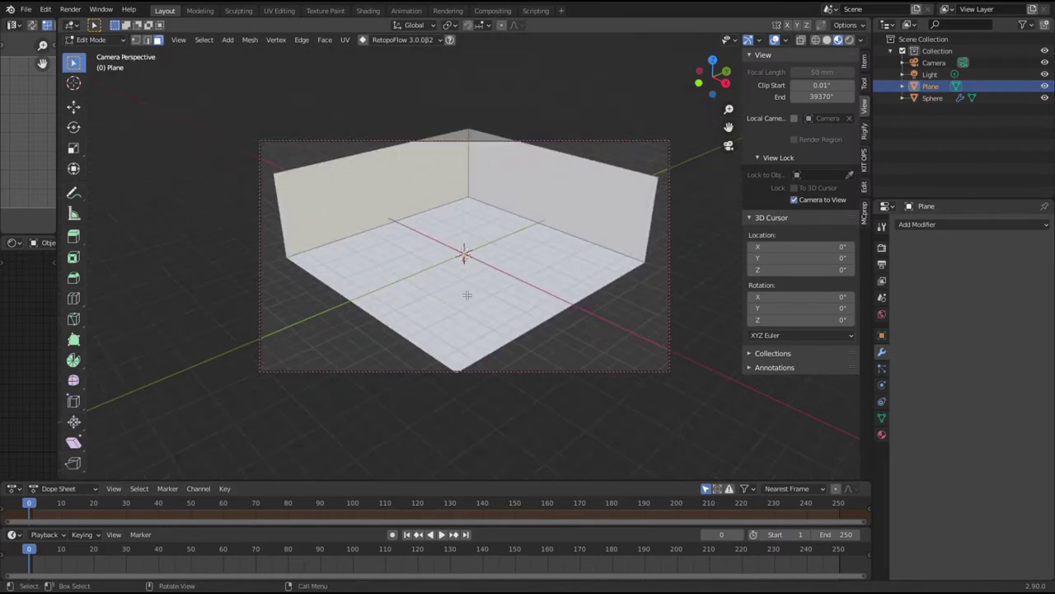
{"action": "mouse_move", "coordinate": [463, 297]}
{"action": "middle_mouse_down"}
{"action": "mouse_move", "coordinate": [483, 298]}
{"action": "mouse_move", "coordinate": [492, 280]}
{"action": "mouse_move", "coordinate": [472, 295]}
{"action": "middle_mouse_up"}
{"action": "scroll", "coordinate": [471, 296], "scroll_direction": "up", "scroll_amount": 3}
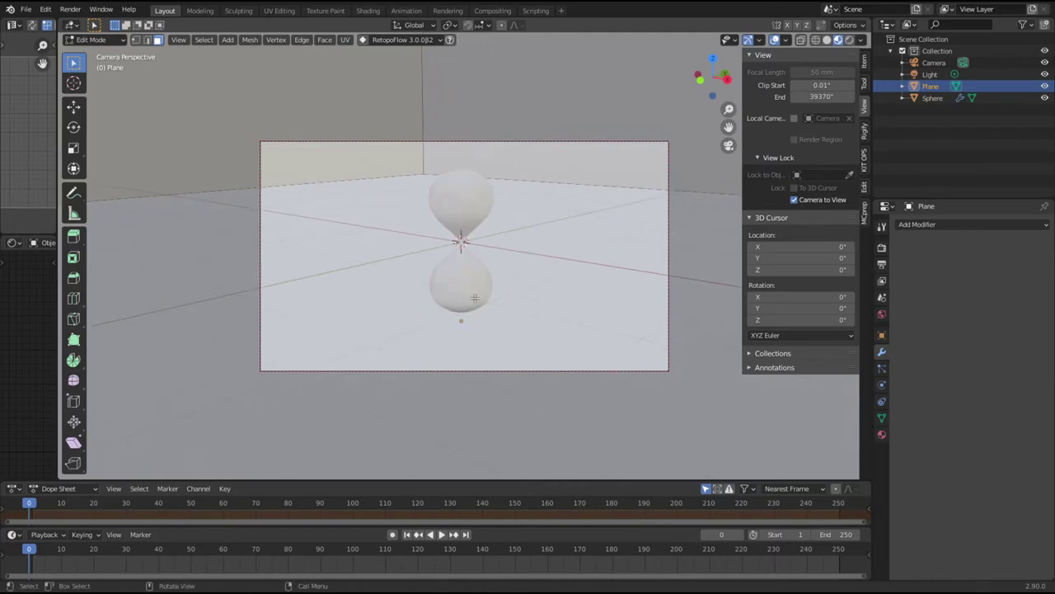
{"action": "left_click", "coordinate": [795, 201]}
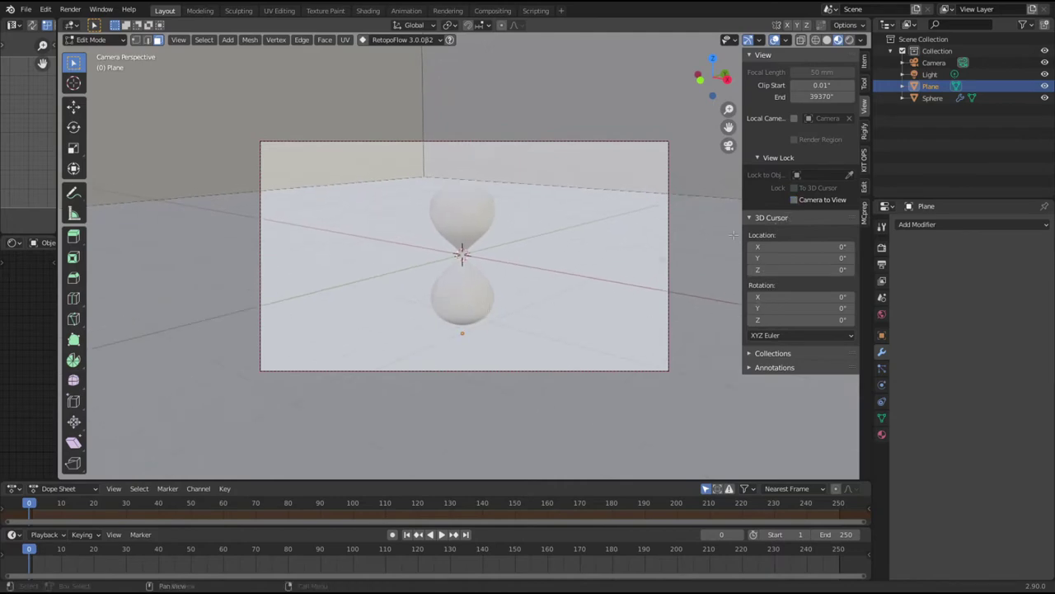
Step: Hide the camera object, look through the camera again and show the World settings
{"action": "middle_click_drag", "start_coordinate": [467, 282], "coordinate": [224, 216]}
{"action": "middle_click_drag", "start_coordinate": [381, 308], "coordinate": [528, 155]}
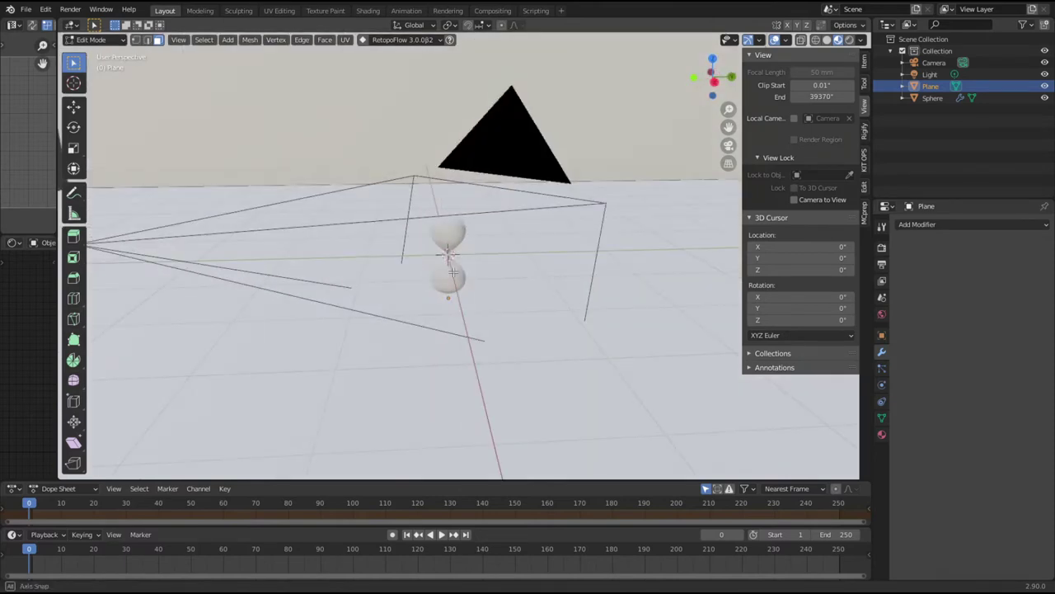
{"action": "key", "text": "Tab"}
{"action": "left_click", "coordinate": [510, 157]}
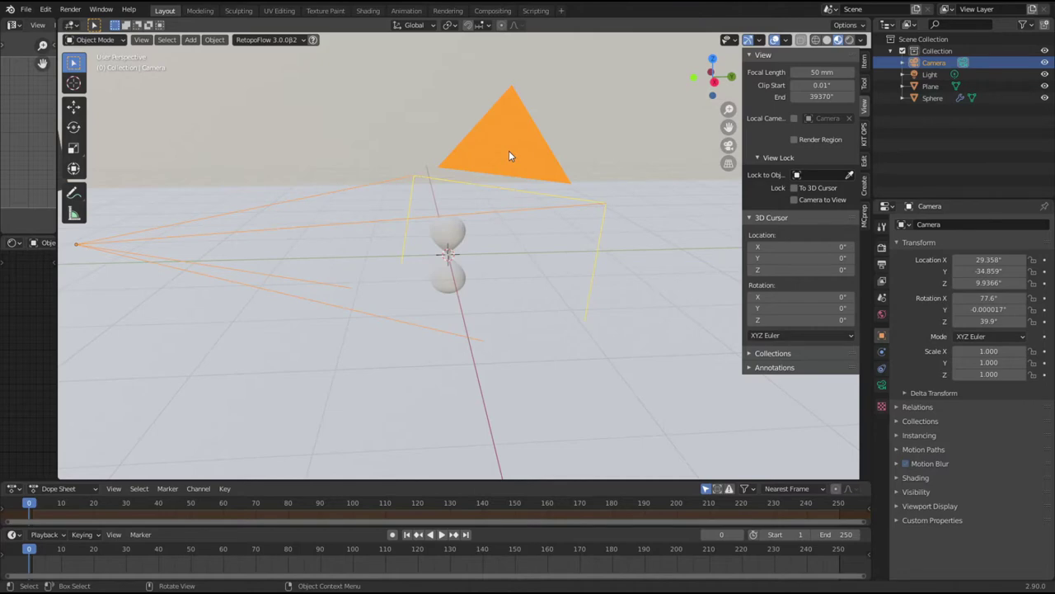
{"action": "key", "text": "h"}
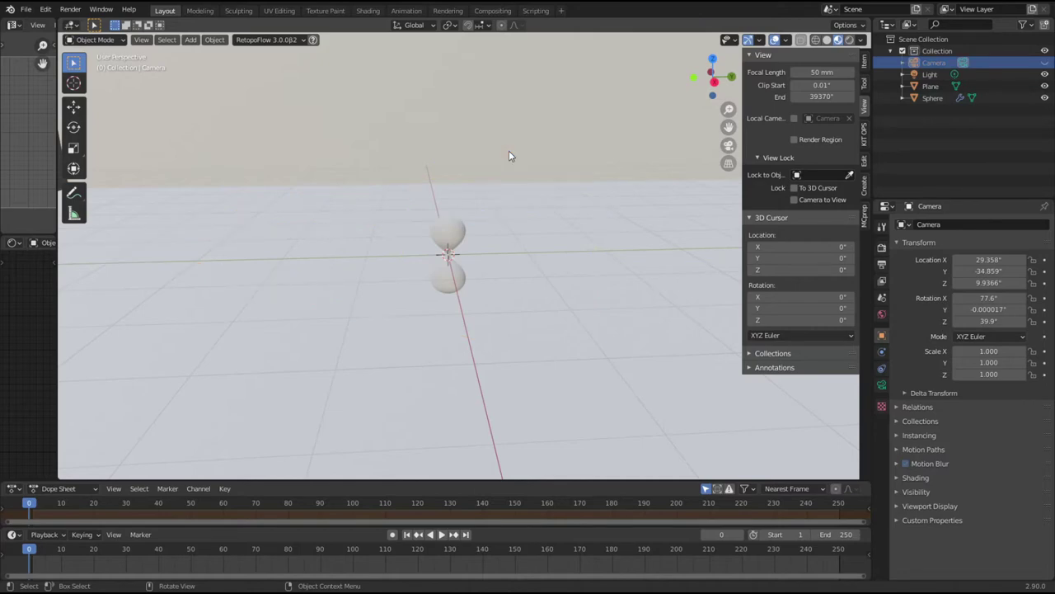
{"action": "key", "text": "KP_0"}
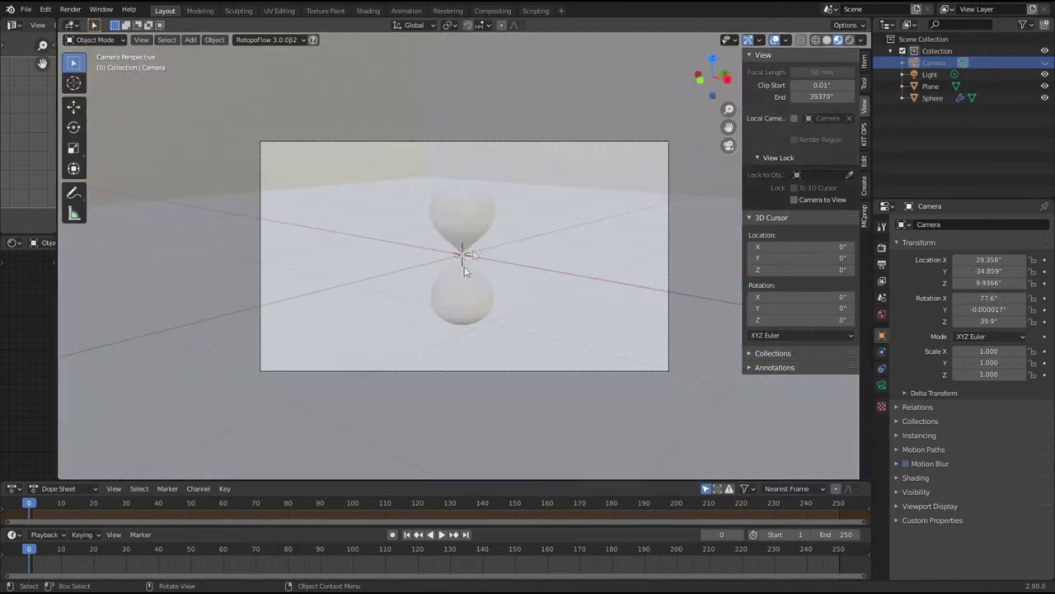
{"action": "left_click", "coordinate": [457, 318]}
{"action": "left_click", "coordinate": [881, 314]}
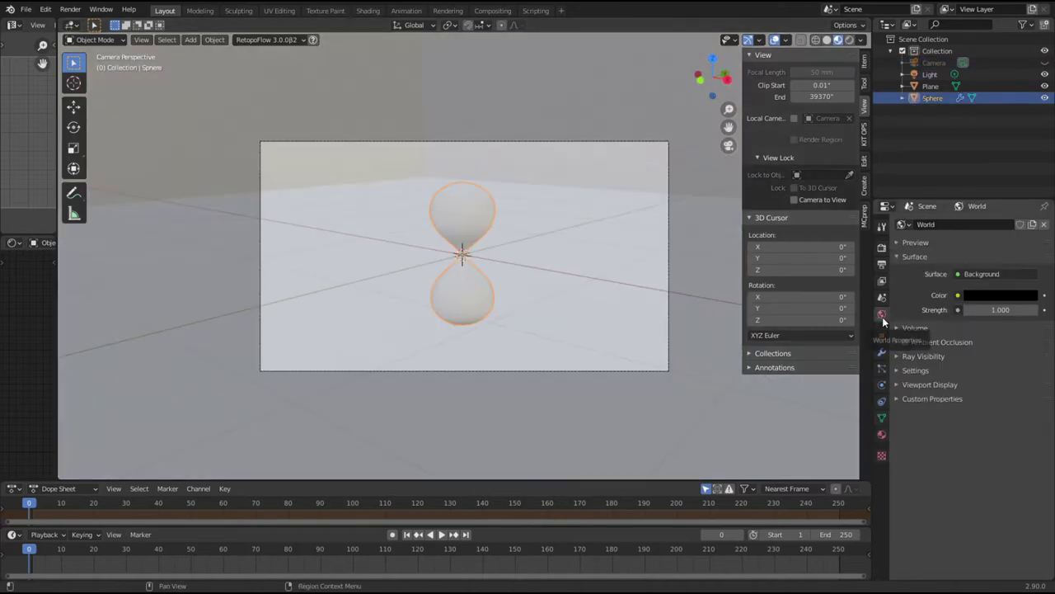
Step: Set the world colour to an Environment Texture using H:\HDR\HdrStudioProductSoftLight001\REGULAR\3K .exr
{"action": "left_click", "coordinate": [958, 294]}
{"action": "left_click", "coordinate": [738, 353]}
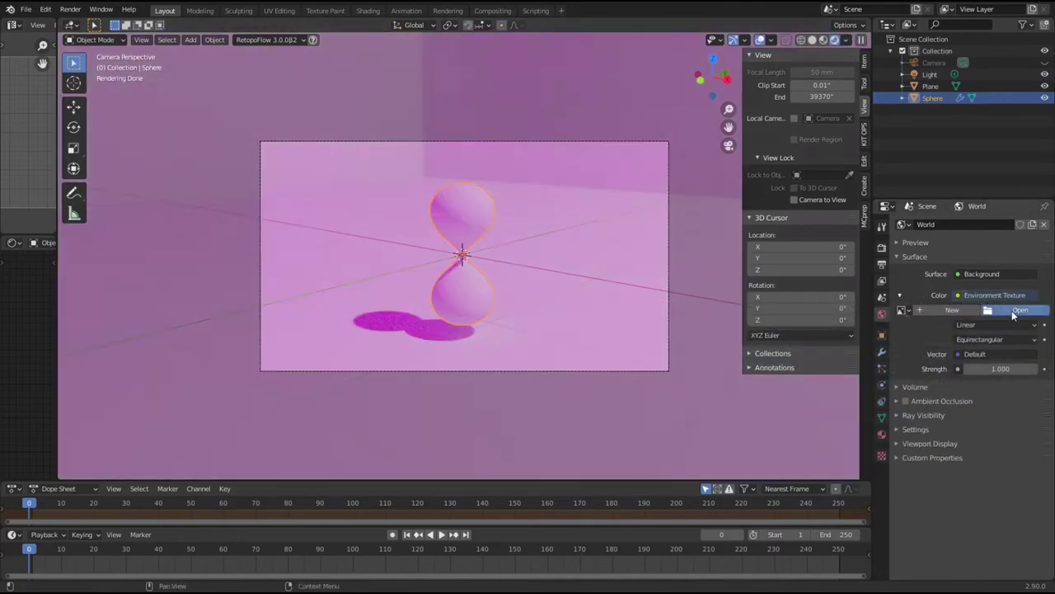
{"action": "left_click", "coordinate": [1007, 311]}
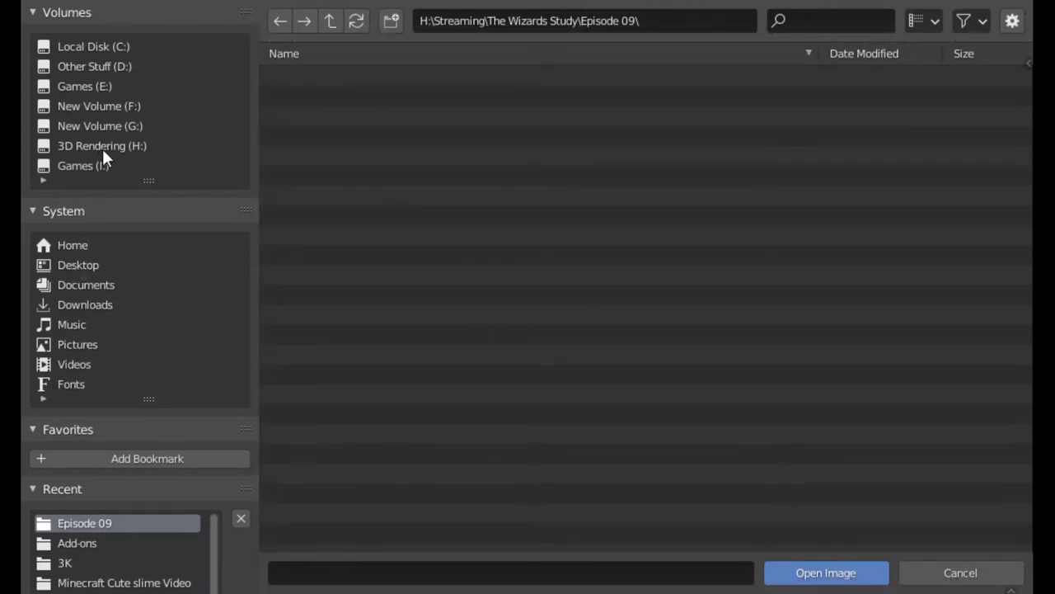
{"action": "left_click", "coordinate": [102, 148]}
{"action": "double_click", "coordinate": [299, 232]}
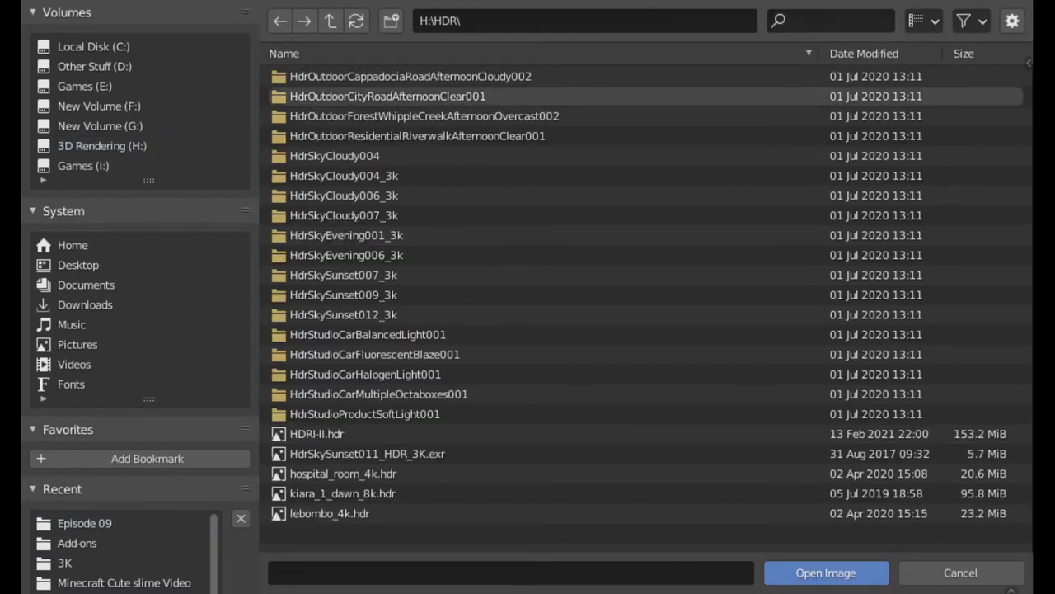
{"action": "left_click", "coordinate": [394, 415]}
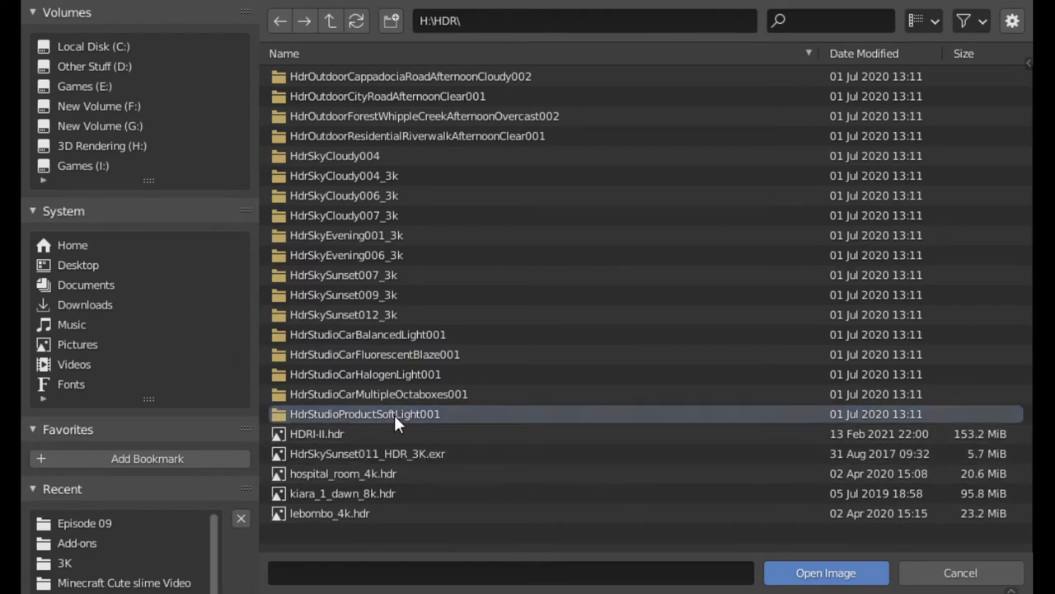
{"action": "left_click", "coordinate": [842, 577]}
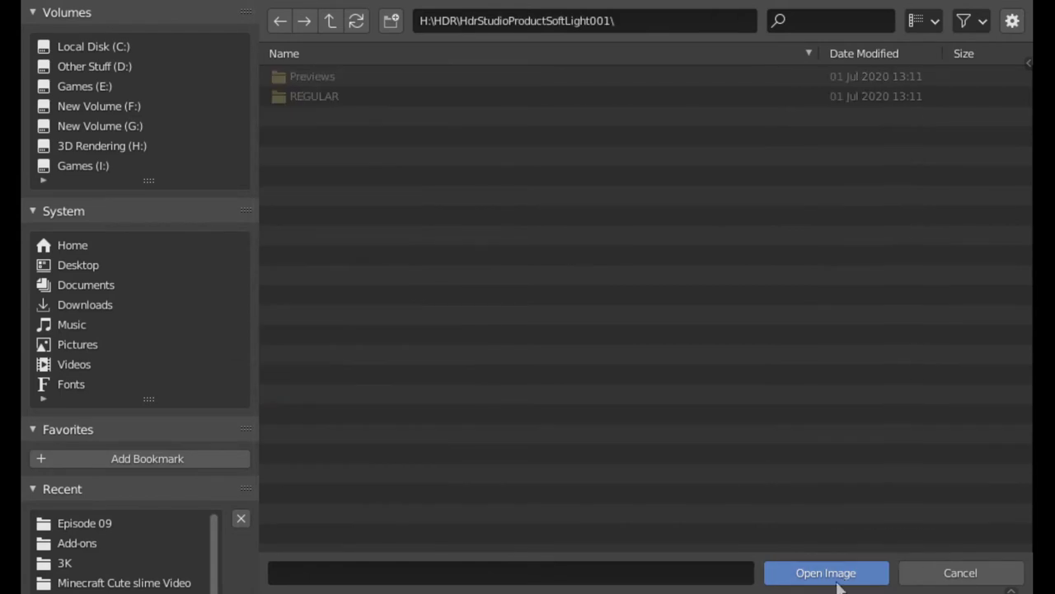
{"action": "left_click", "coordinate": [324, 96]}
{"action": "double_click", "coordinate": [322, 96]}
{"action": "double_click", "coordinate": [320, 77]}
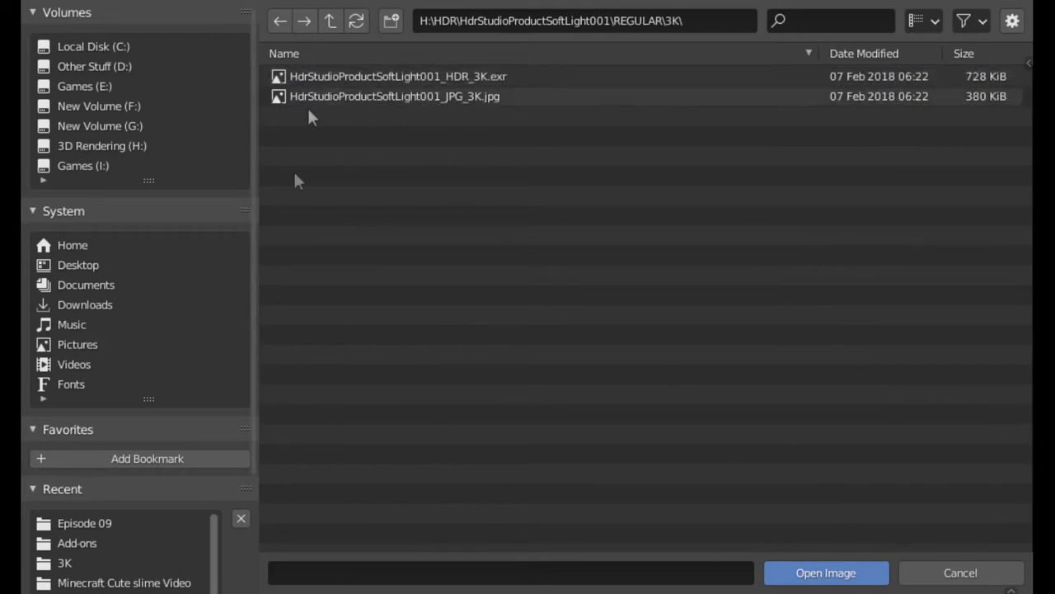
{"action": "double_click", "coordinate": [465, 73]}
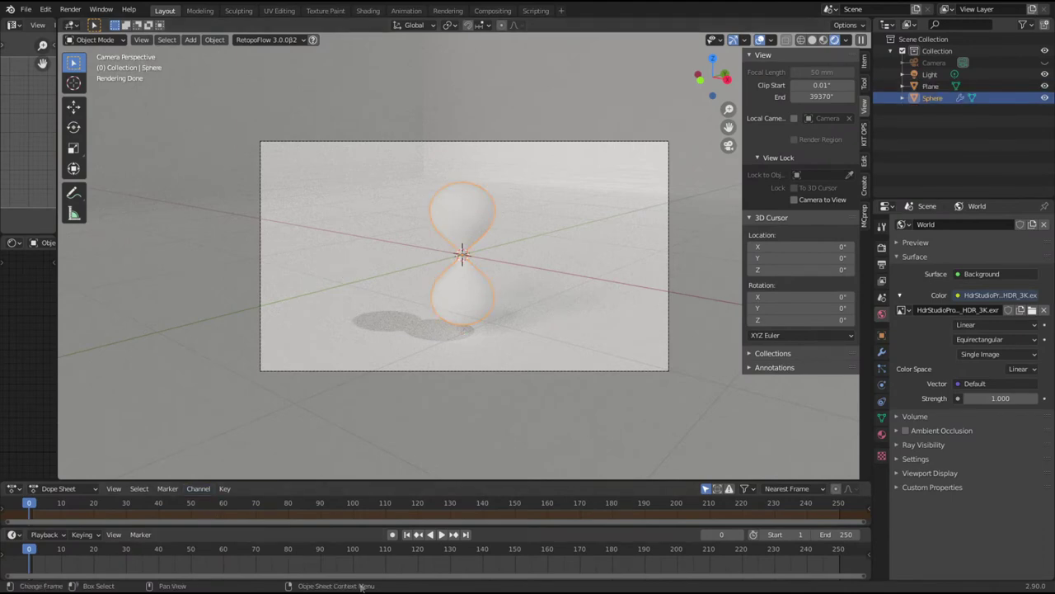
Step: Save Hour Glass.blend and bring up the file browser for opening another file
{"action": "left_click", "coordinate": [29, 10]}
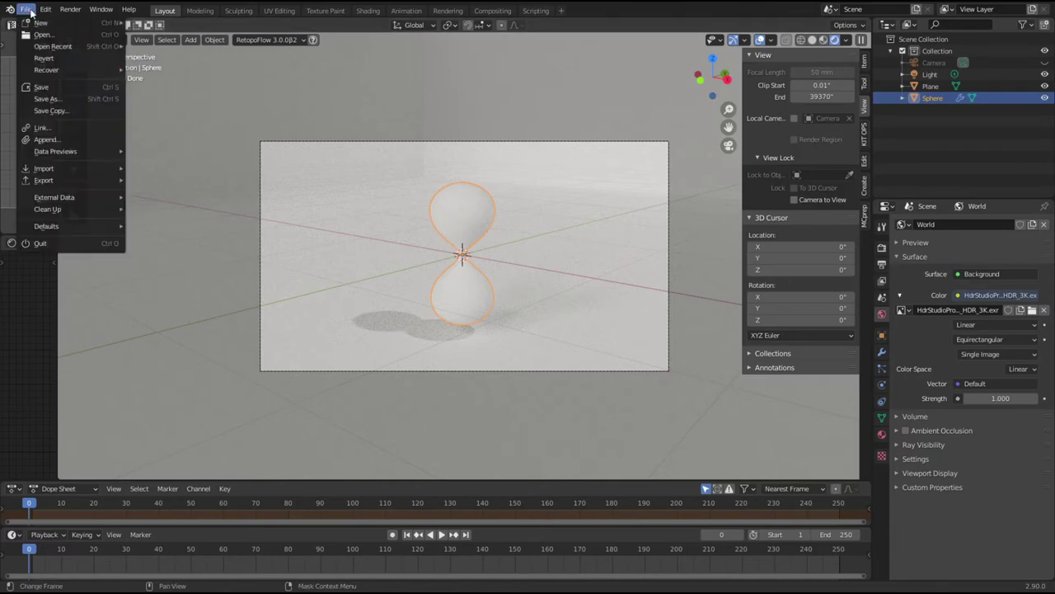
{"action": "left_click", "coordinate": [41, 87]}
{"action": "left_click", "coordinate": [26, 9]}
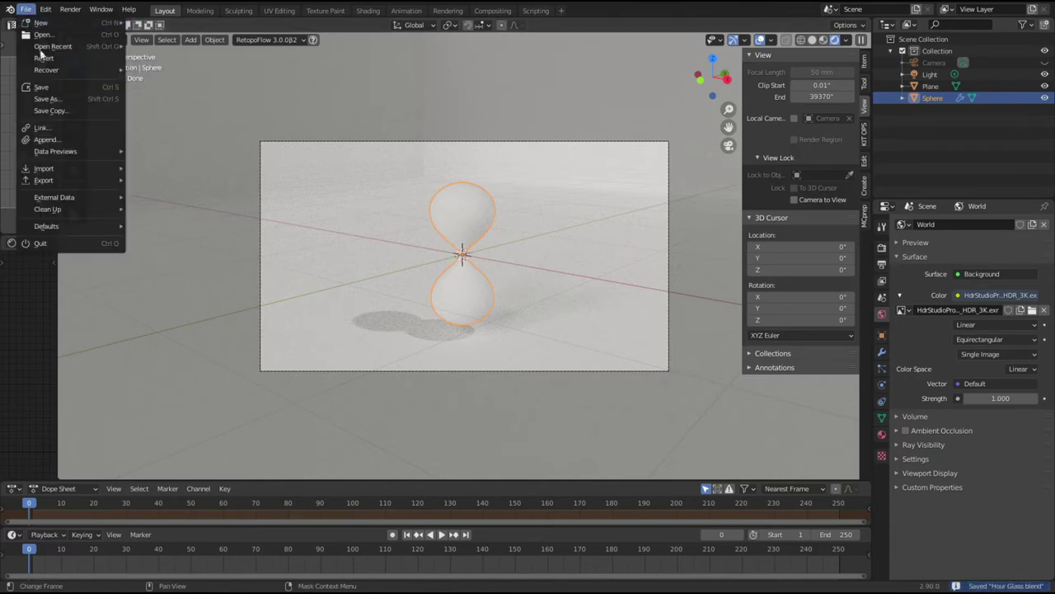
{"action": "mouse_move", "coordinate": [47, 48]}
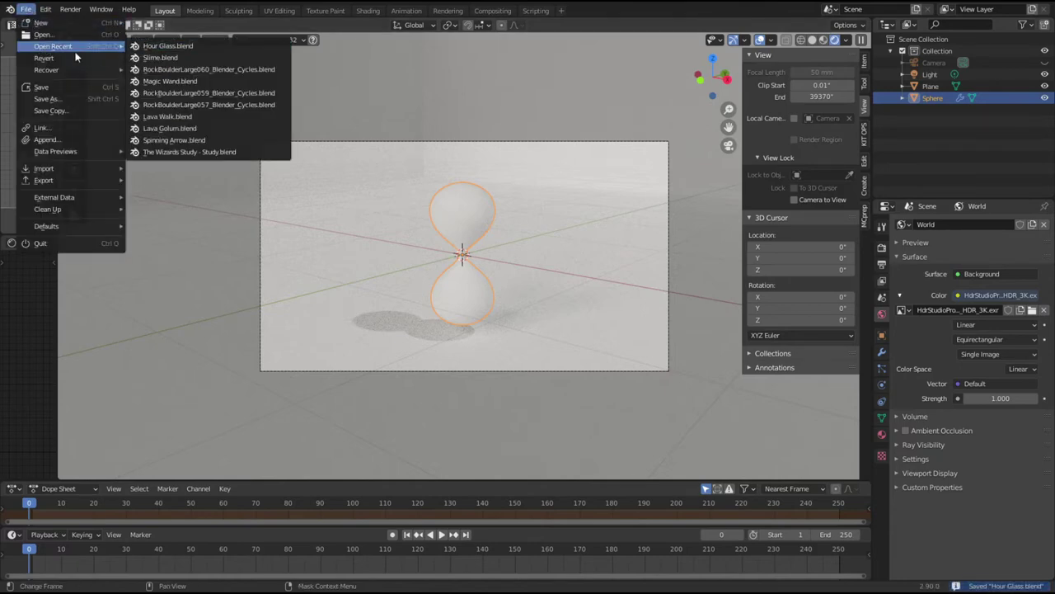
{"action": "left_click", "coordinate": [66, 37]}
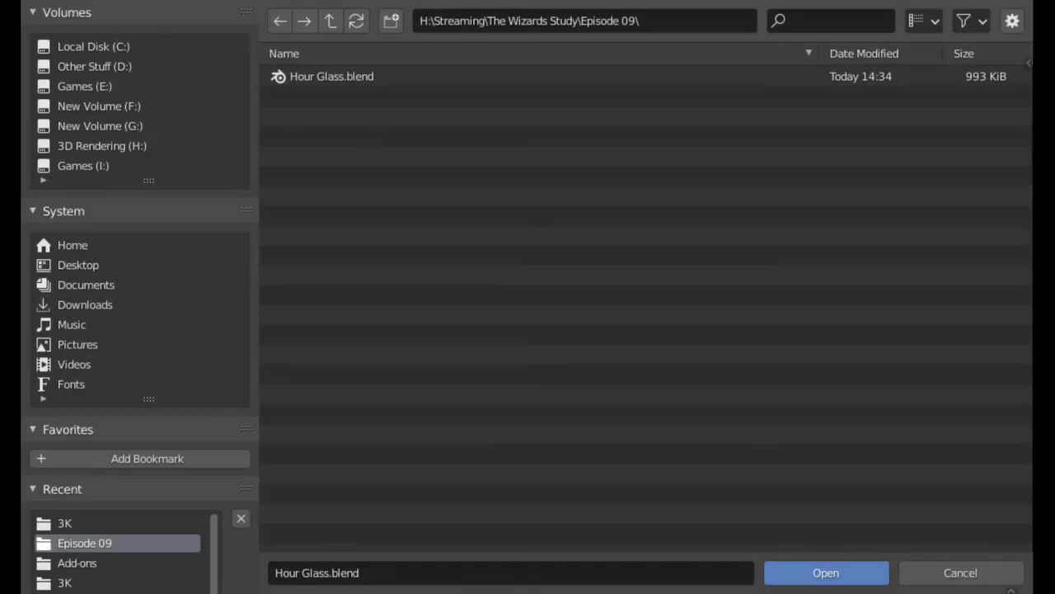
Step: Open Draco Textures.blend from the Blender work folder and view it in rendered shading
{"action": "left_click", "coordinate": [331, 23]}
{"action": "left_click", "coordinate": [312, 76]}
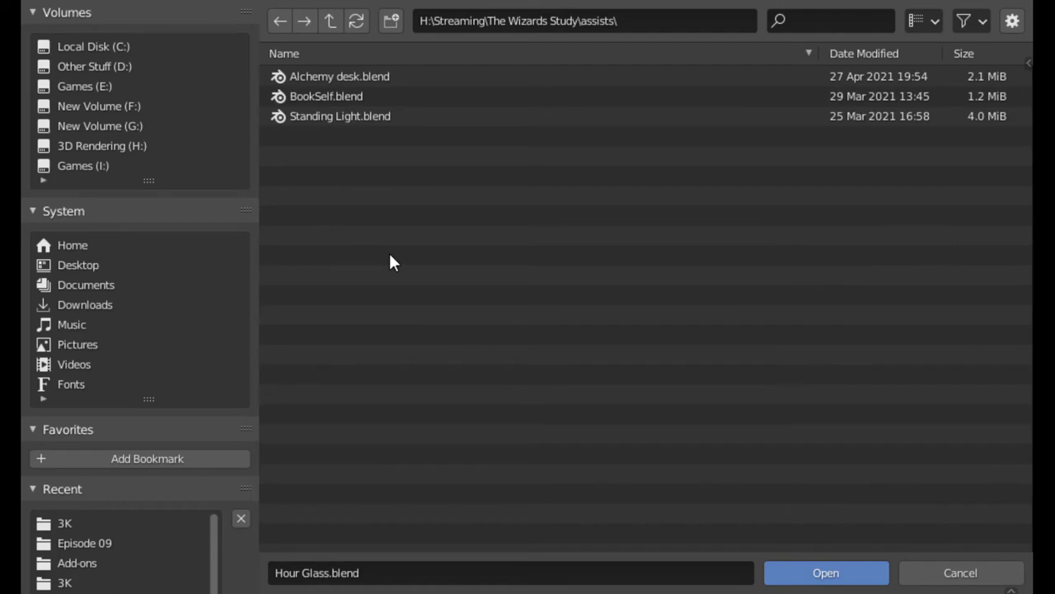
{"action": "left_click", "coordinate": [332, 21]}
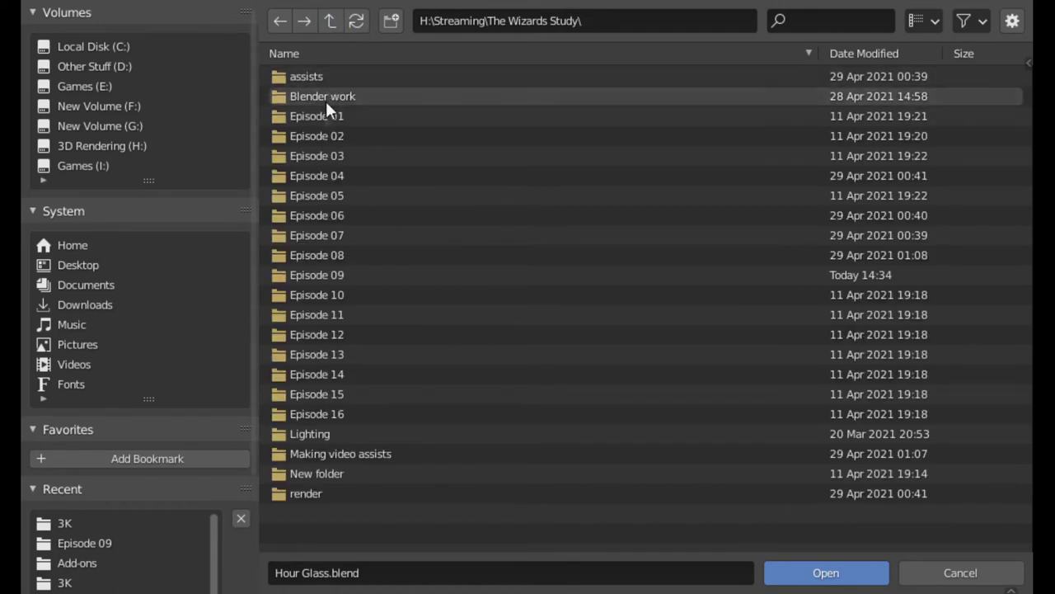
{"action": "left_click", "coordinate": [345, 455]}
{"action": "left_click", "coordinate": [330, 20]}
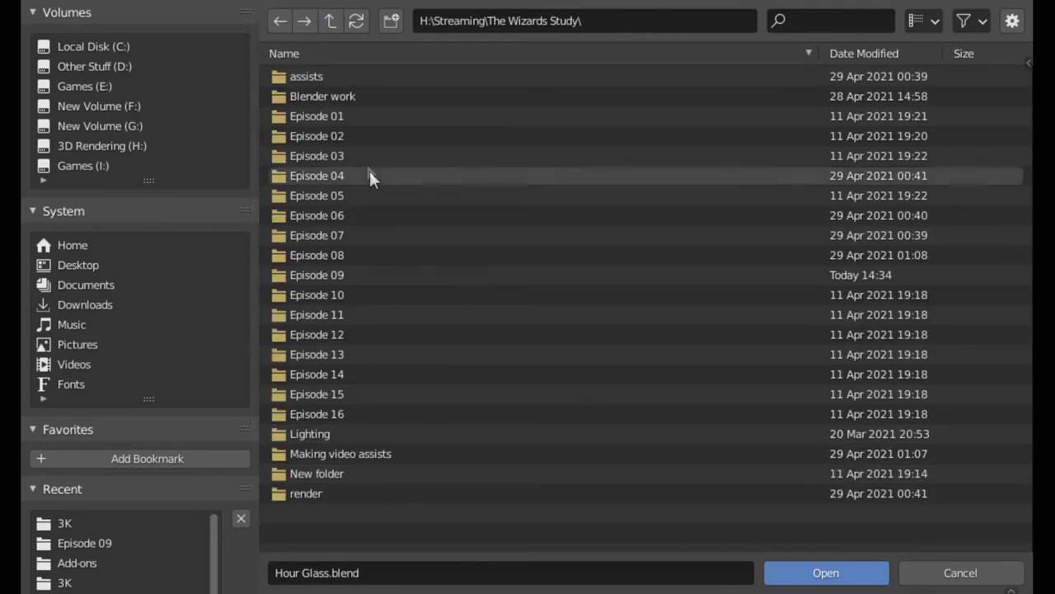
{"action": "left_click", "coordinate": [335, 97]}
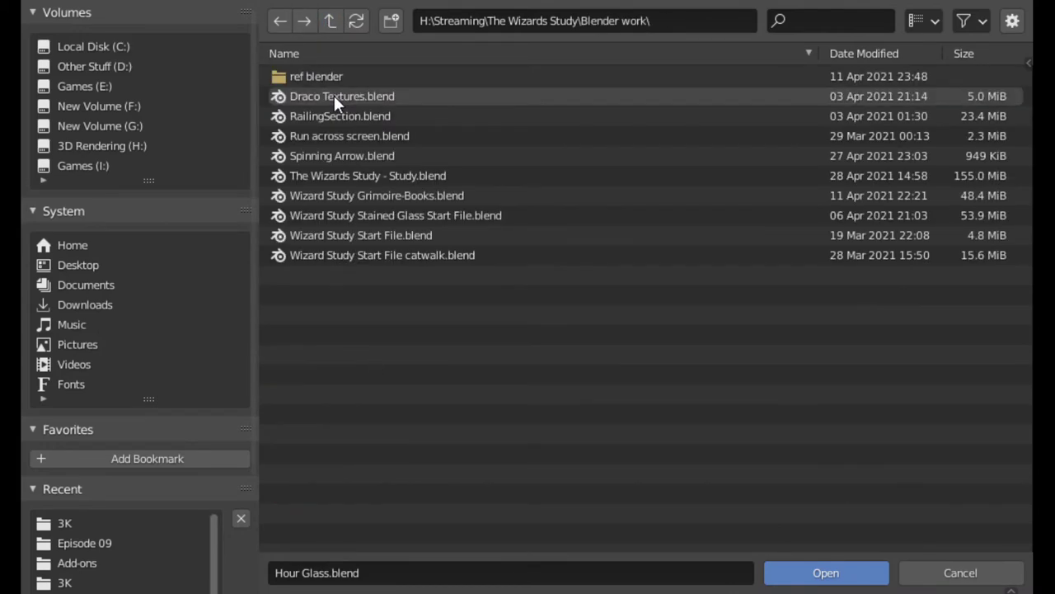
{"action": "left_click", "coordinate": [333, 72]}
{"action": "left_click", "coordinate": [331, 20]}
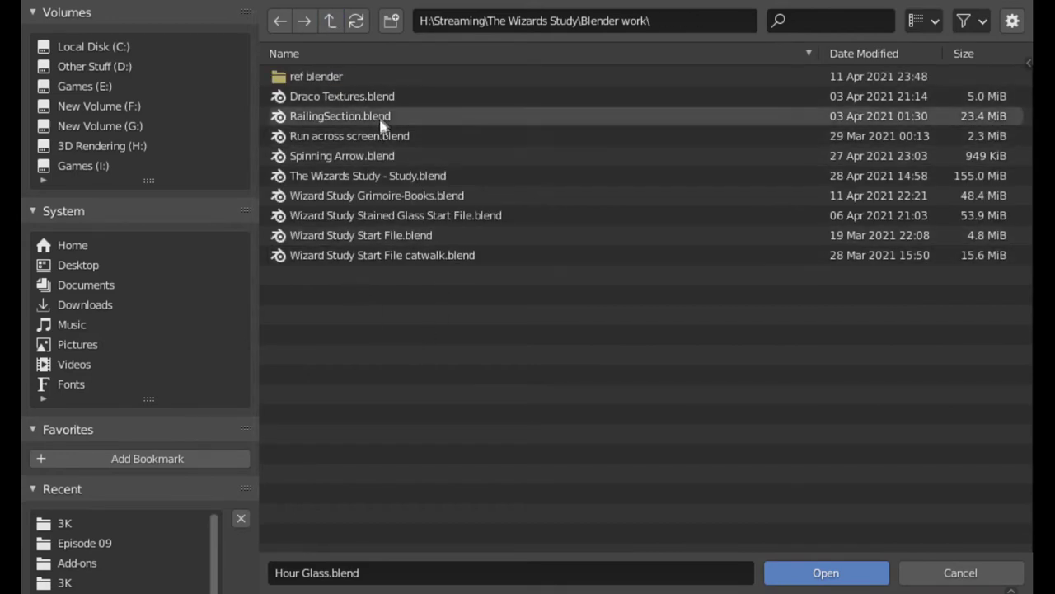
{"action": "double_click", "coordinate": [315, 94]}
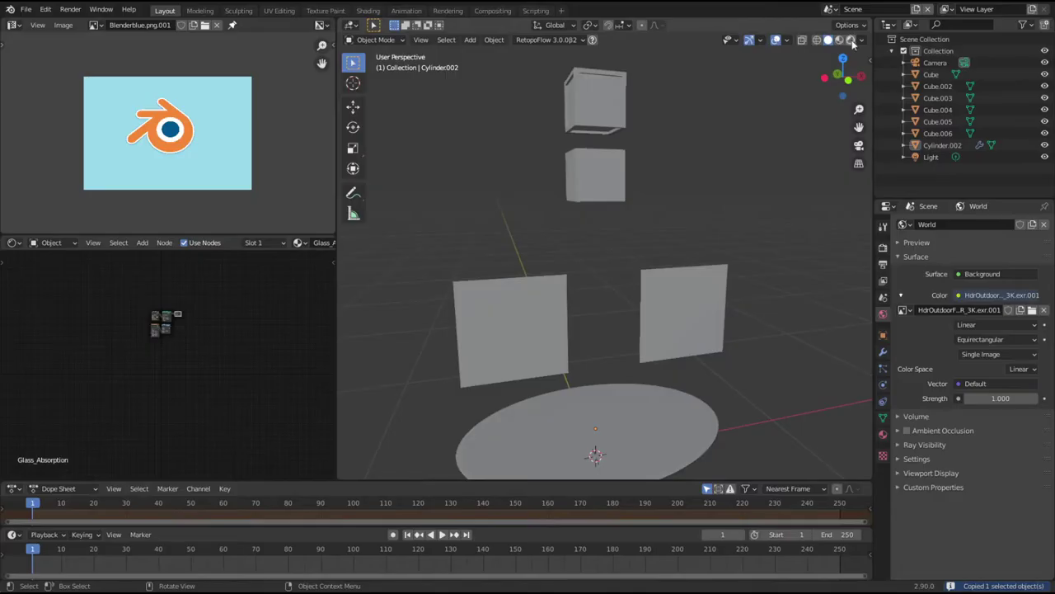
{"action": "left_click", "coordinate": [850, 41]}
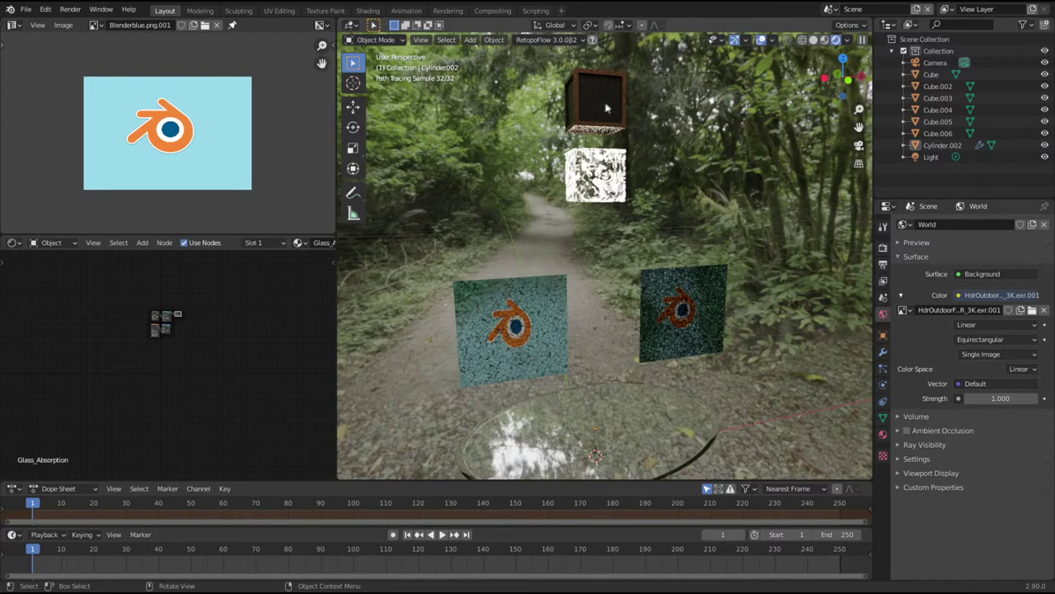
Step: Select glass disc Cylinder.002 and delete its Noise Texture and Multiply nodes
{"action": "scroll", "coordinate": [634, 439], "scroll_direction": "down", "scroll_amount": 2}
{"action": "scroll", "coordinate": [634, 439], "scroll_direction": "up", "scroll_amount": 2}
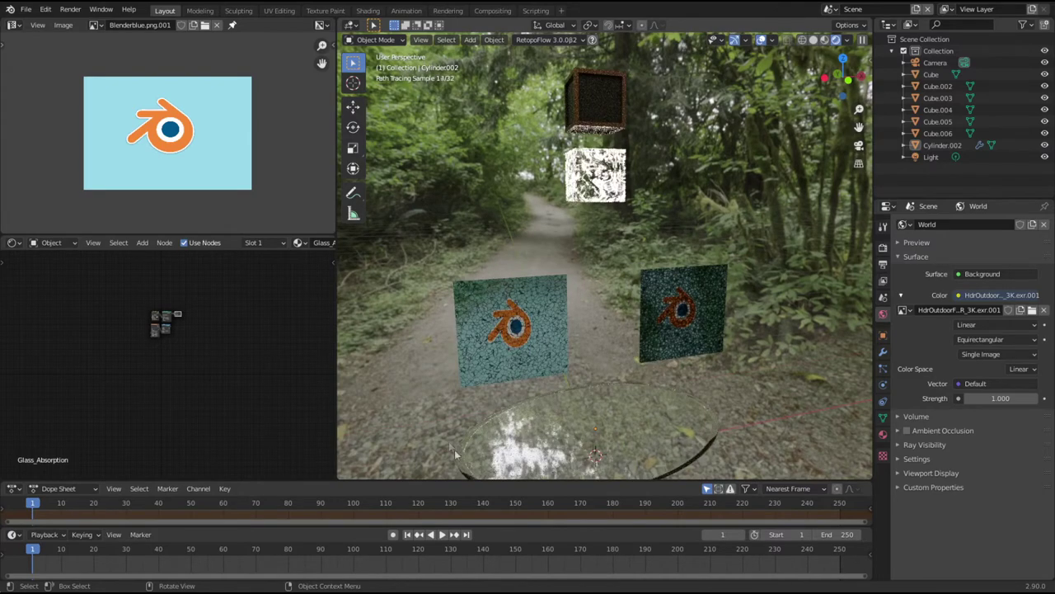
{"action": "left_click", "coordinate": [634, 439]}
{"action": "mouse_move", "coordinate": [634, 440]}
{"action": "middle_mouse_down"}
{"action": "mouse_move", "coordinate": [585, 410]}
{"action": "mouse_move", "coordinate": [582, 383]}
{"action": "mouse_move", "coordinate": [674, 386]}
{"action": "middle_mouse_up"}
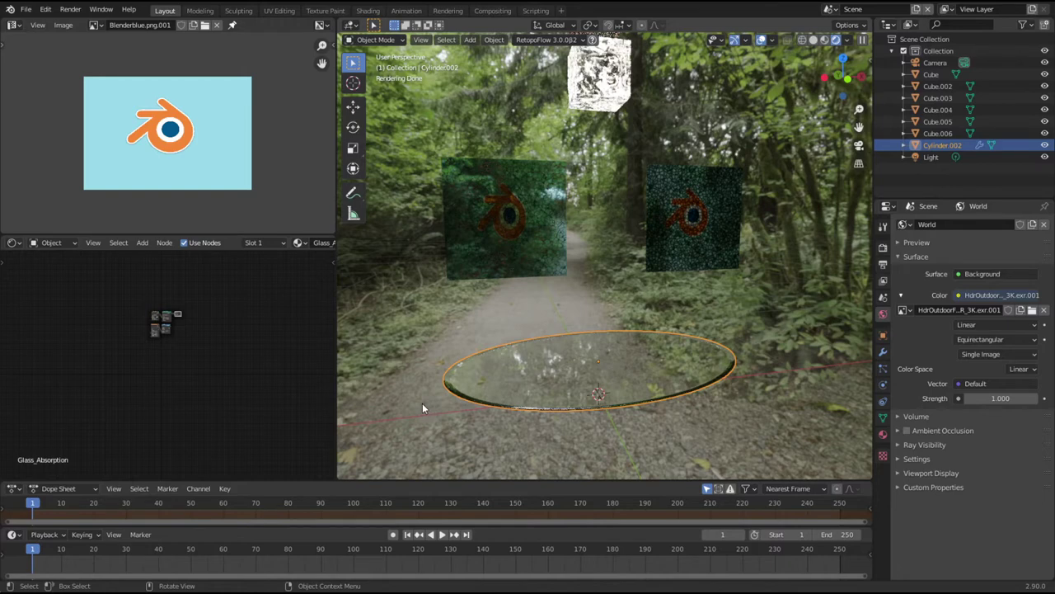
{"action": "scroll", "coordinate": [179, 303], "scroll_direction": "up", "scroll_amount": 4}
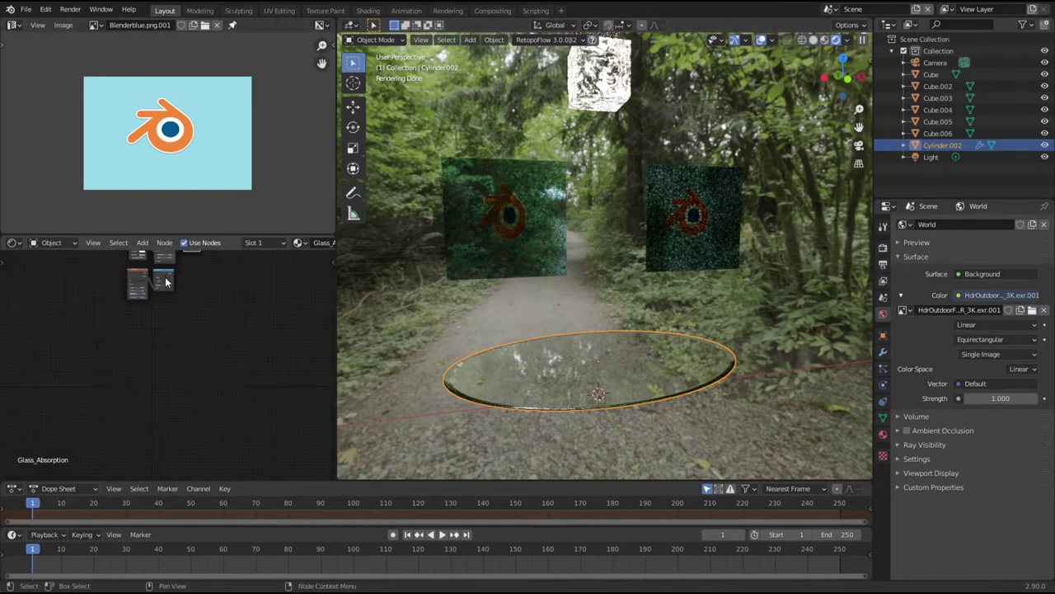
{"action": "key", "text": "Home"}
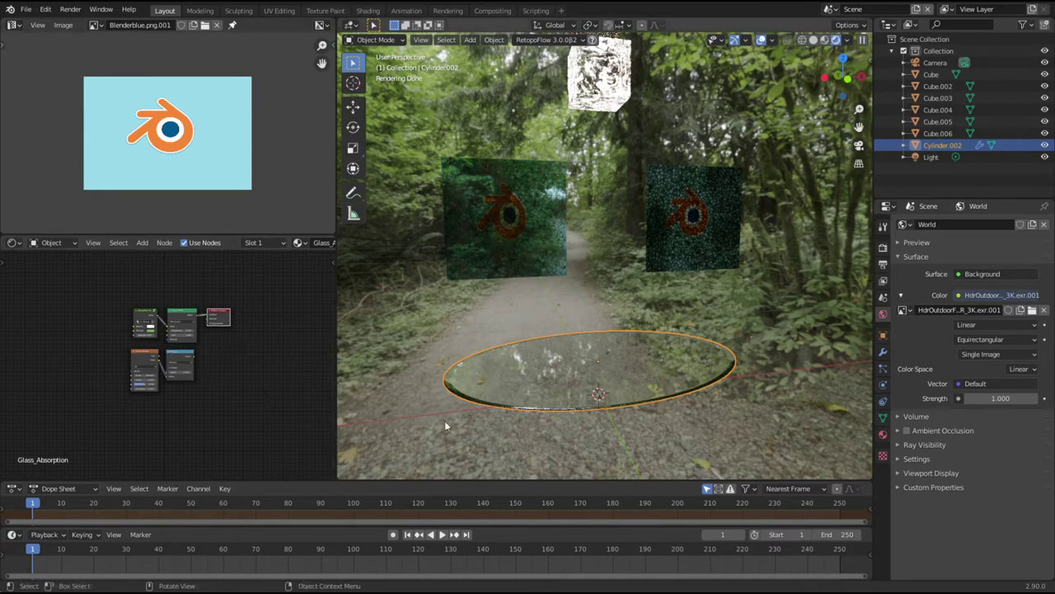
{"action": "scroll", "coordinate": [153, 414], "scroll_direction": "up", "scroll_amount": 5}
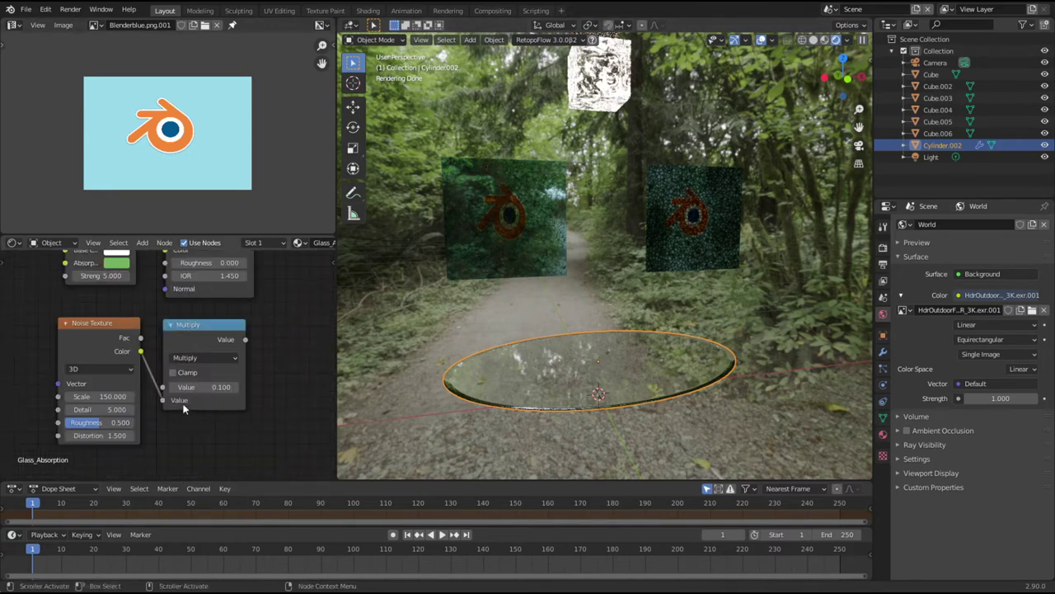
{"action": "left_click", "coordinate": [87, 326]}
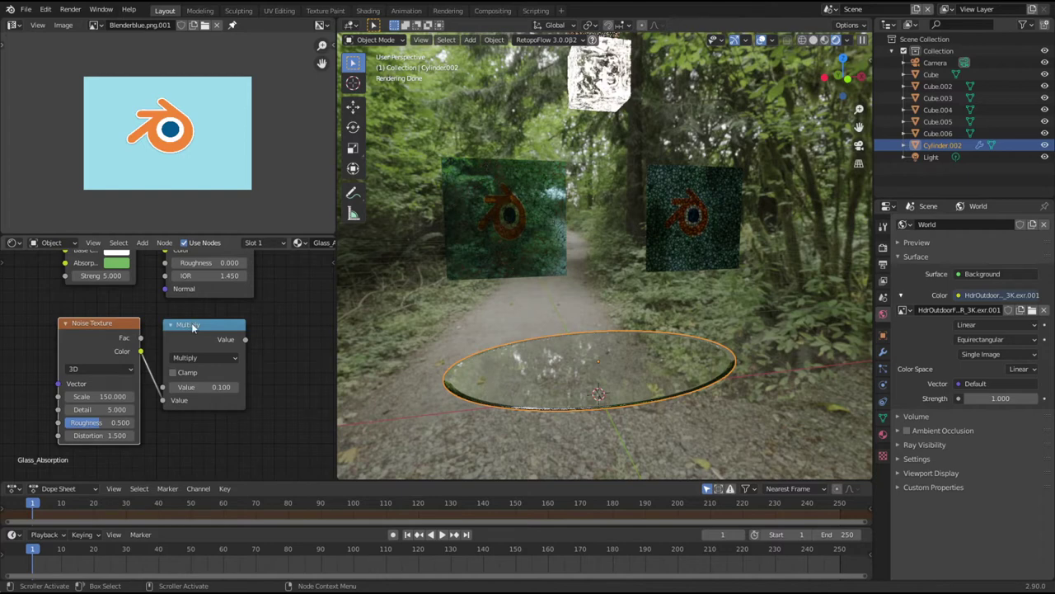
{"action": "left_click", "coordinate": [197, 324]}
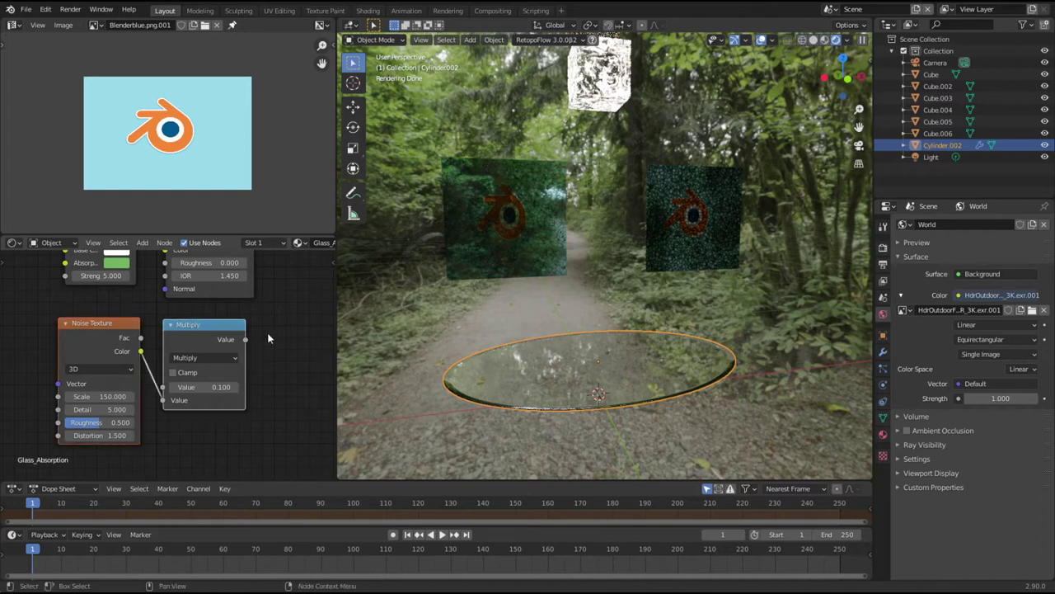
{"action": "key", "text": "Delete"}
Step: Reframe the remaining material nodes, orbit around the disc and copy it
{"action": "scroll", "coordinate": [243, 350], "scroll_direction": "down", "scroll_amount": 2}
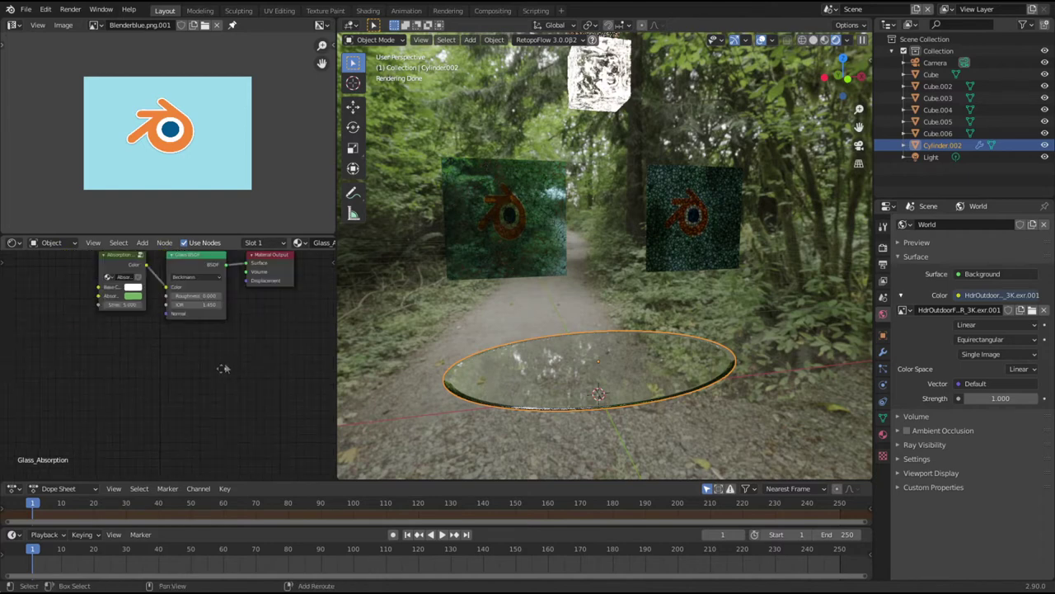
{"action": "key", "text": "Home"}
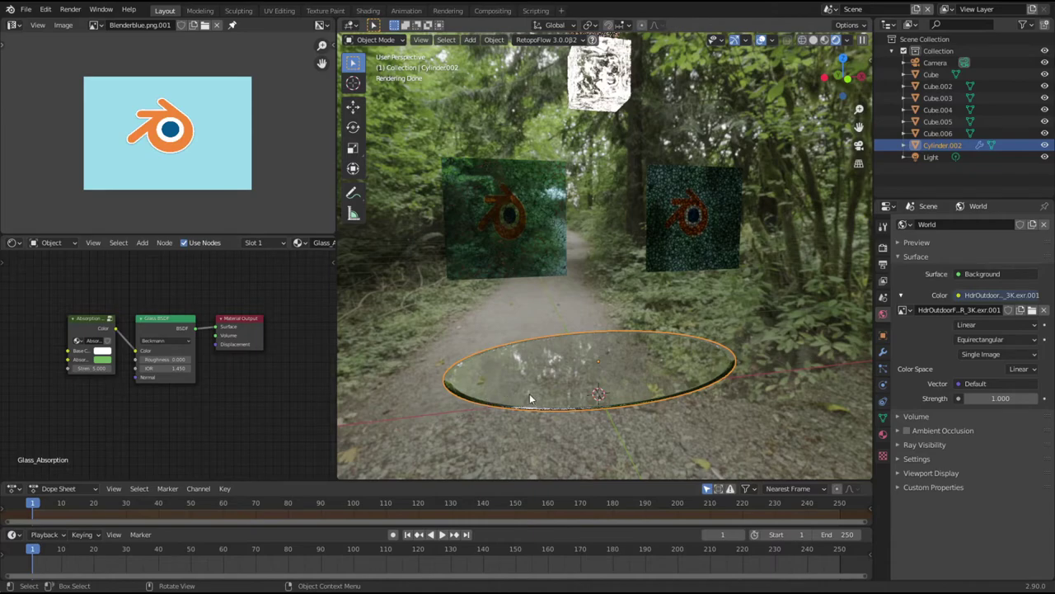
{"action": "scroll", "coordinate": [546, 397], "scroll_direction": "up", "scroll_amount": 3}
{"action": "middle_click_drag", "start_coordinate": [563, 402], "coordinate": [483, 338]}
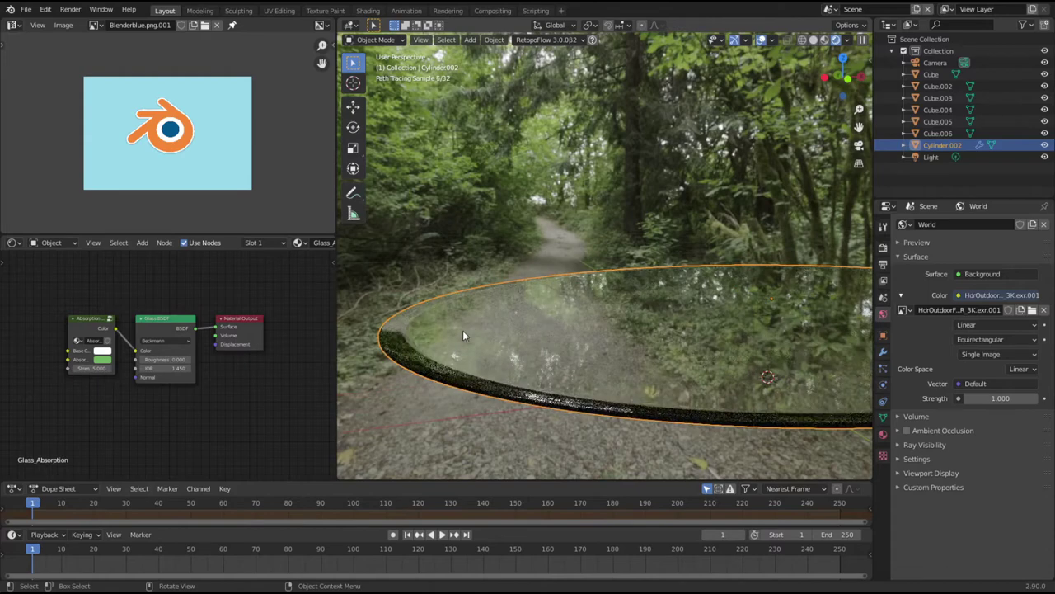
{"action": "middle_click_drag", "start_coordinate": [489, 383], "coordinate": [491, 369]}
{"action": "middle_click_drag", "start_coordinate": [517, 312], "coordinate": [544, 330]}
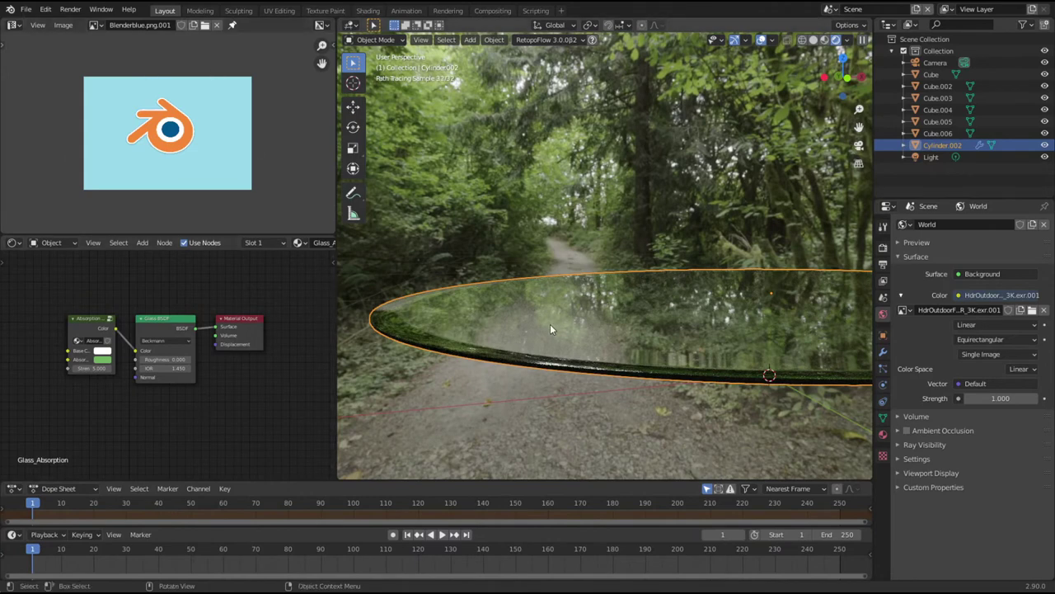
{"action": "key", "text": "ctrl+c"}
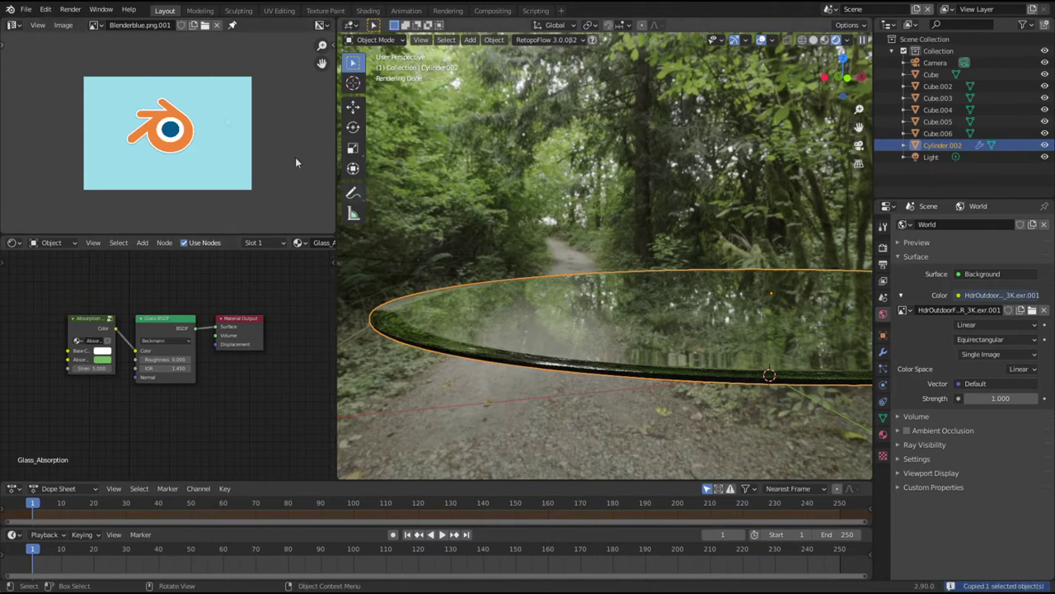
Step: Choose the hourglass file from the Open Recent list
{"action": "left_click", "coordinate": [23, 9]}
{"action": "mouse_move", "coordinate": [37, 46]}
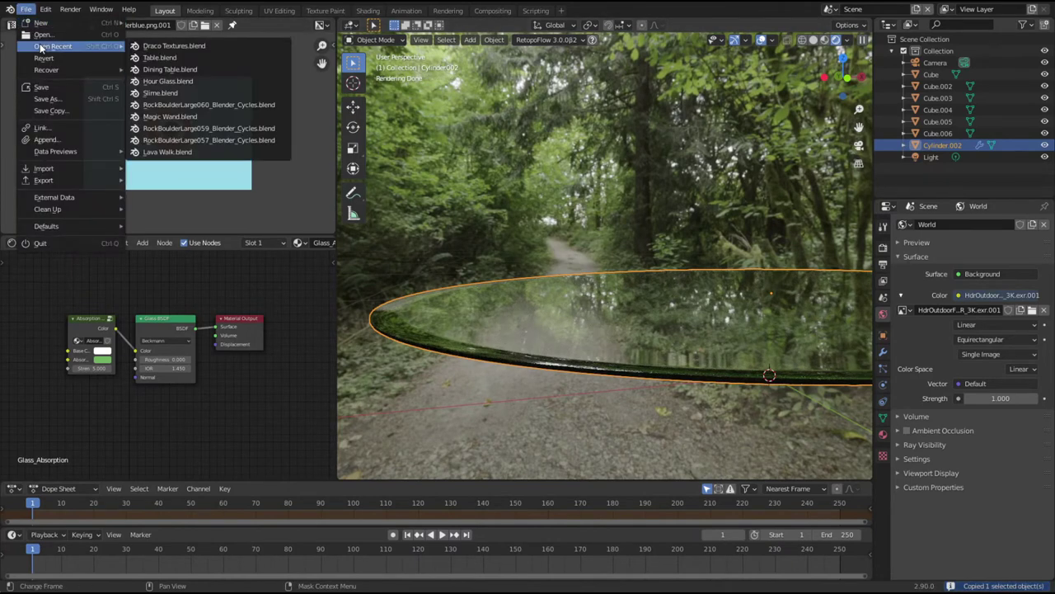
{"action": "left_click", "coordinate": [170, 81]}
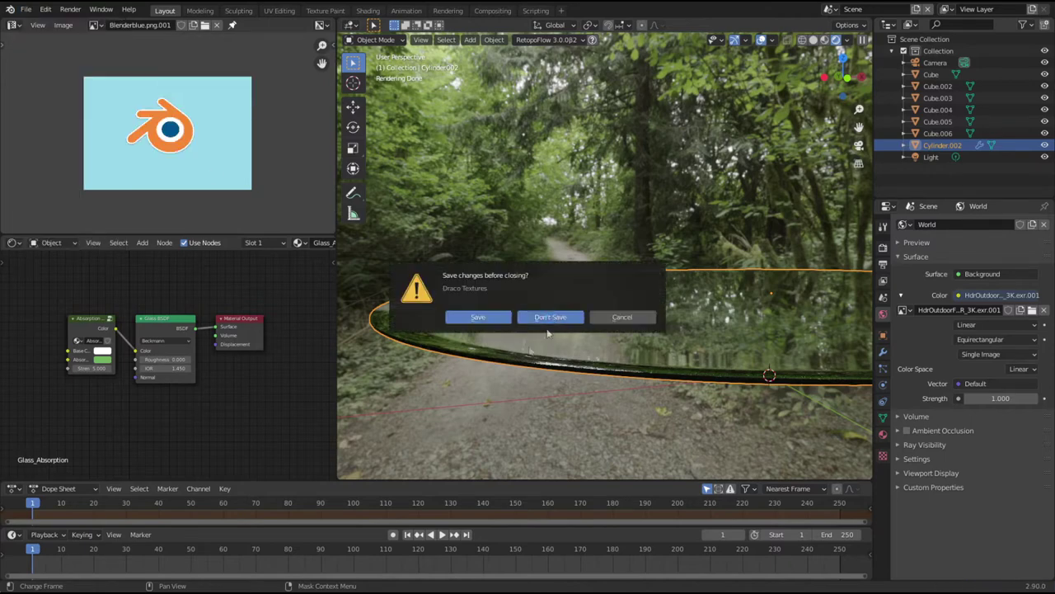
Step: Open the hourglass without saving, paste then delete the copied disc, and reselect the hourglass
{"action": "left_click", "coordinate": [469, 317]}
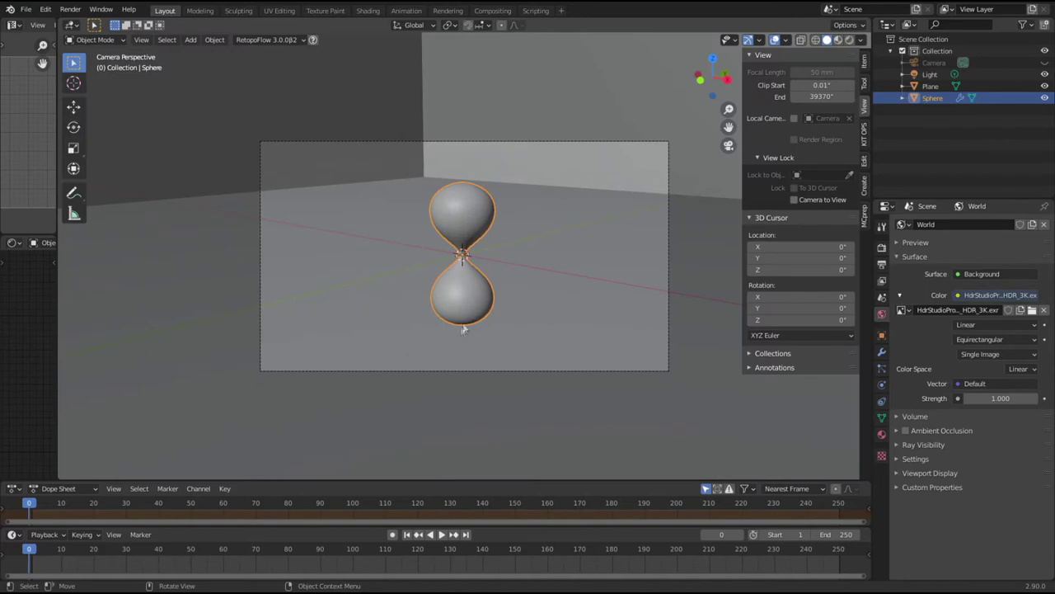
{"action": "key", "text": "ctrl+v"}
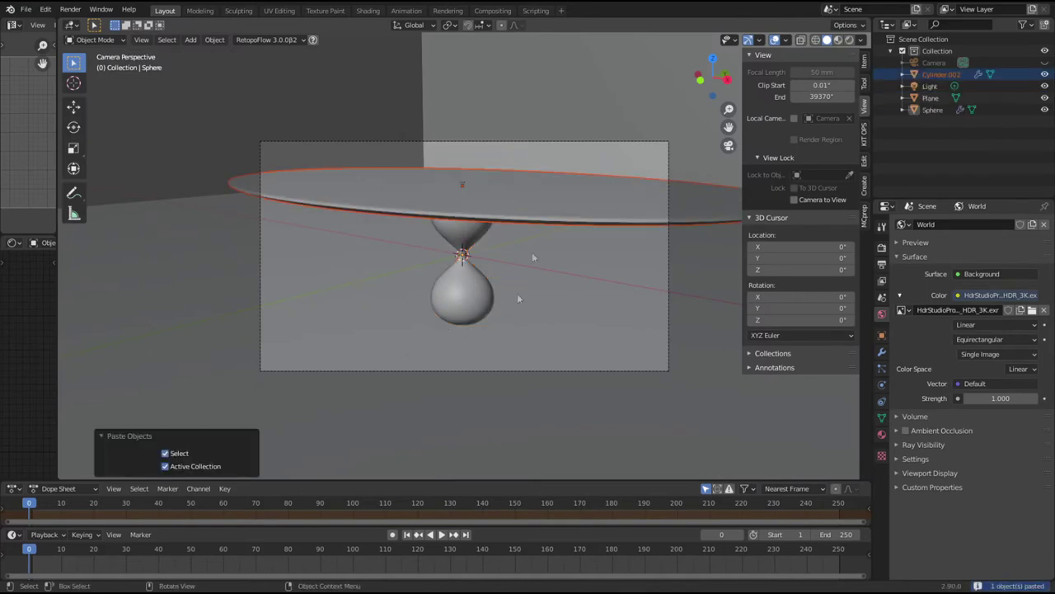
{"action": "key", "text": "Delete"}
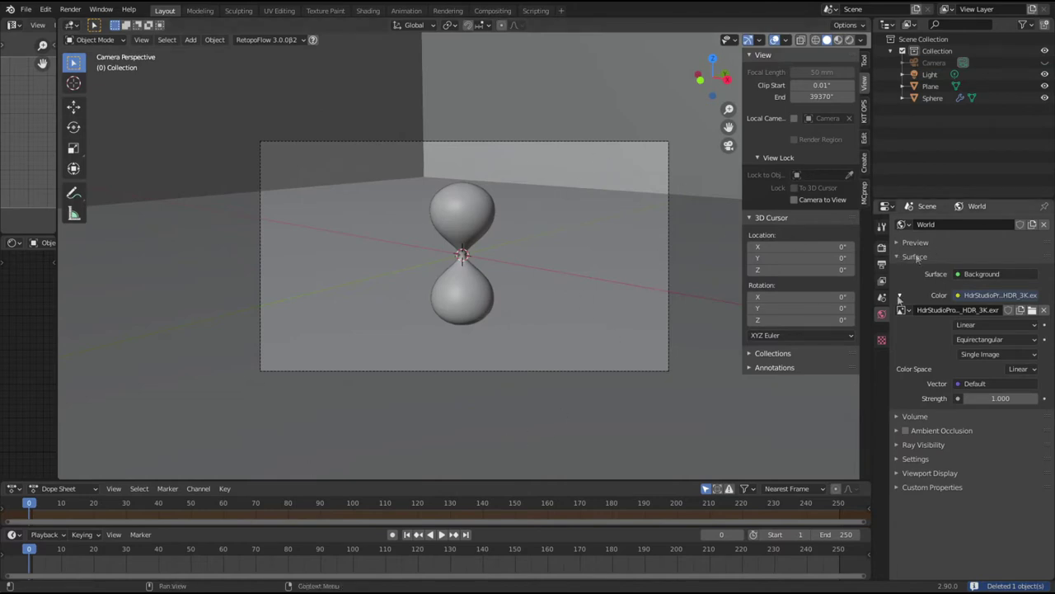
{"action": "left_click", "coordinate": [467, 310]}
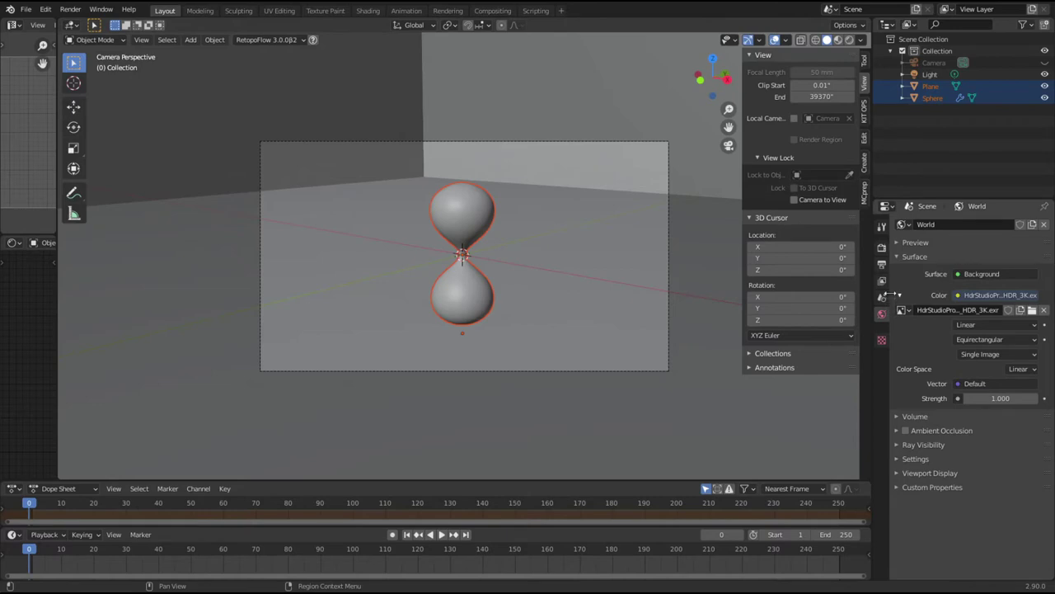
{"action": "scroll", "coordinate": [871, 361], "scroll_direction": "down", "scroll_amount": 4, "text": "ctrl"}
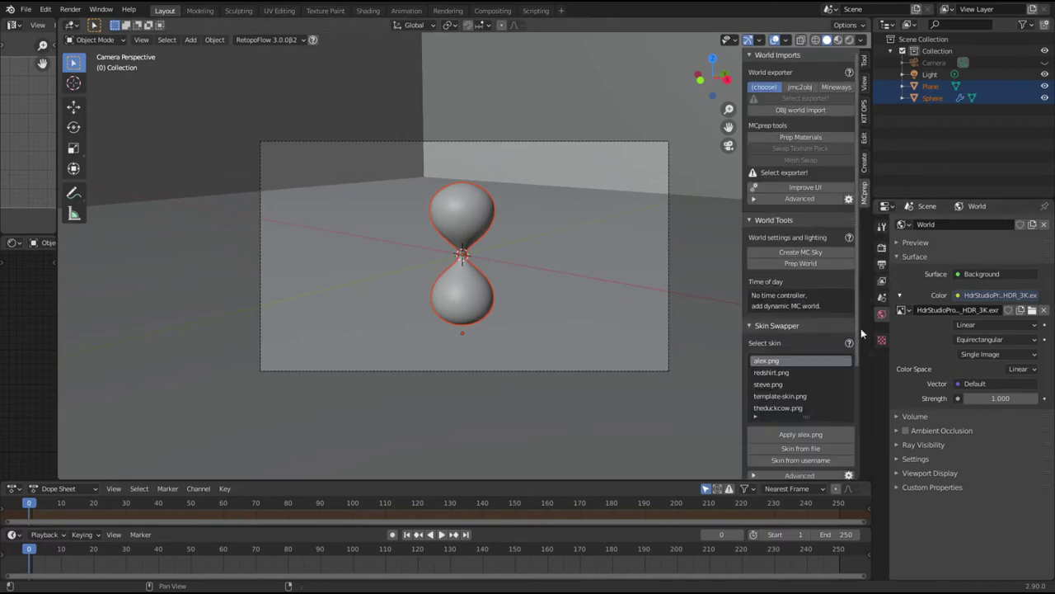
{"action": "left_click", "coordinate": [865, 65]}
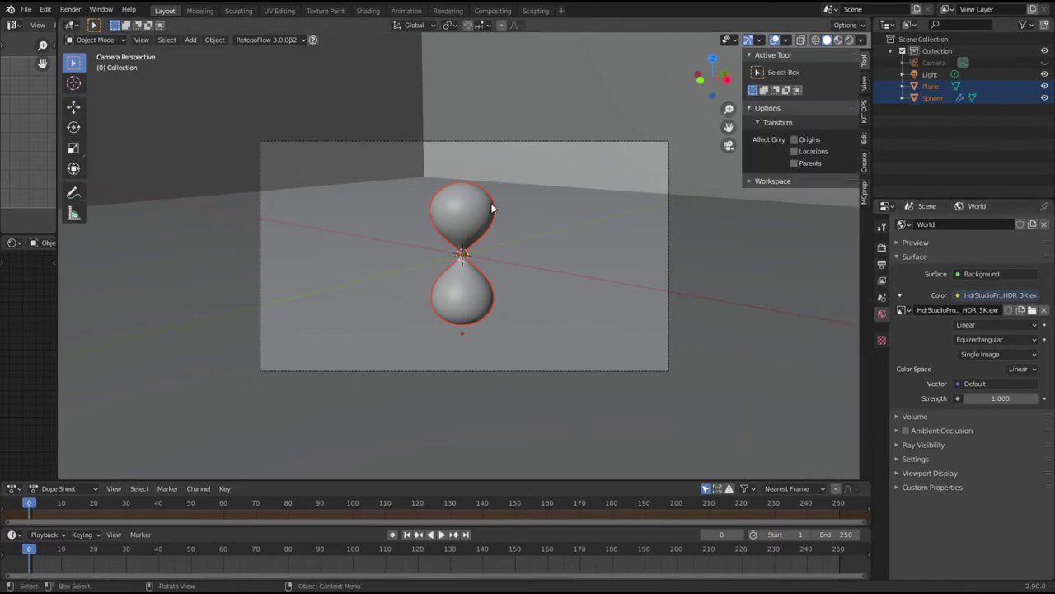
Step: Assign the existing Glass_Absorption material to the hourglass sphere and switch to rendered shading
{"action": "left_click", "coordinate": [476, 211]}
{"action": "left_click", "coordinate": [882, 434]}
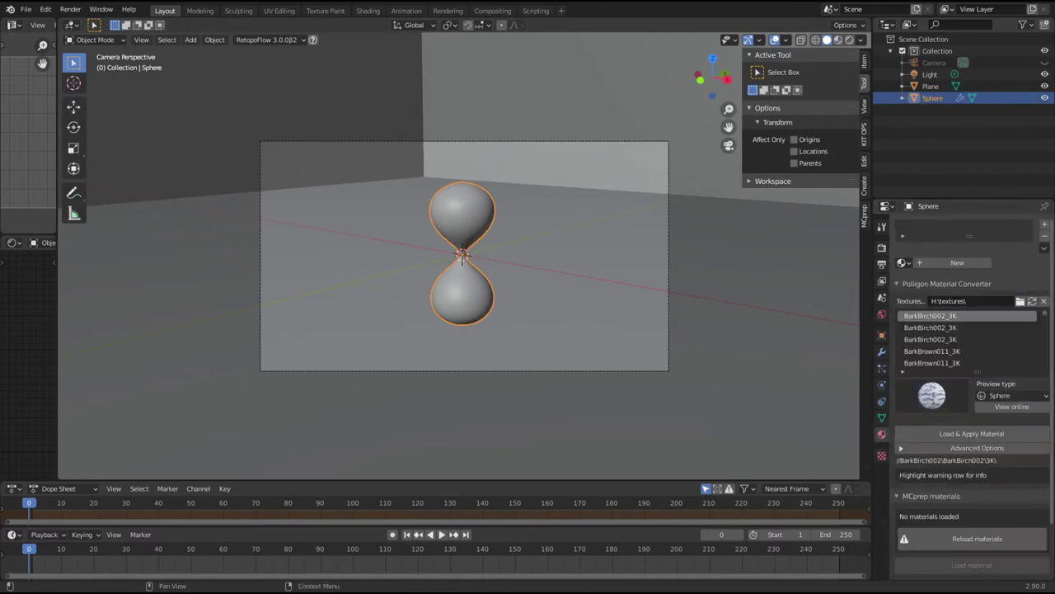
{"action": "left_click", "coordinate": [903, 262]}
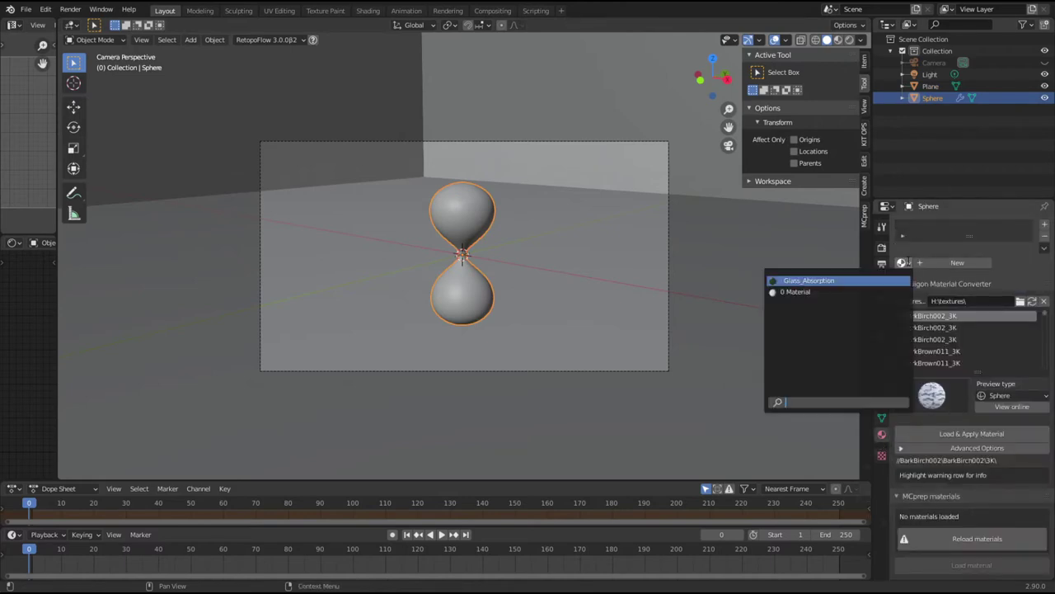
{"action": "left_click", "coordinate": [824, 283]}
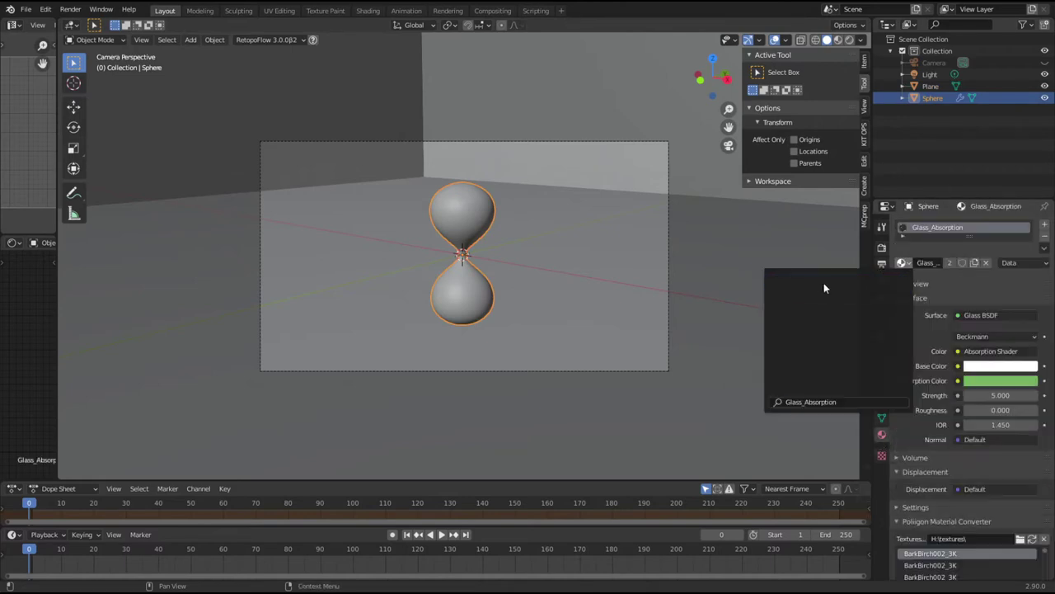
{"action": "left_click", "coordinate": [849, 39]}
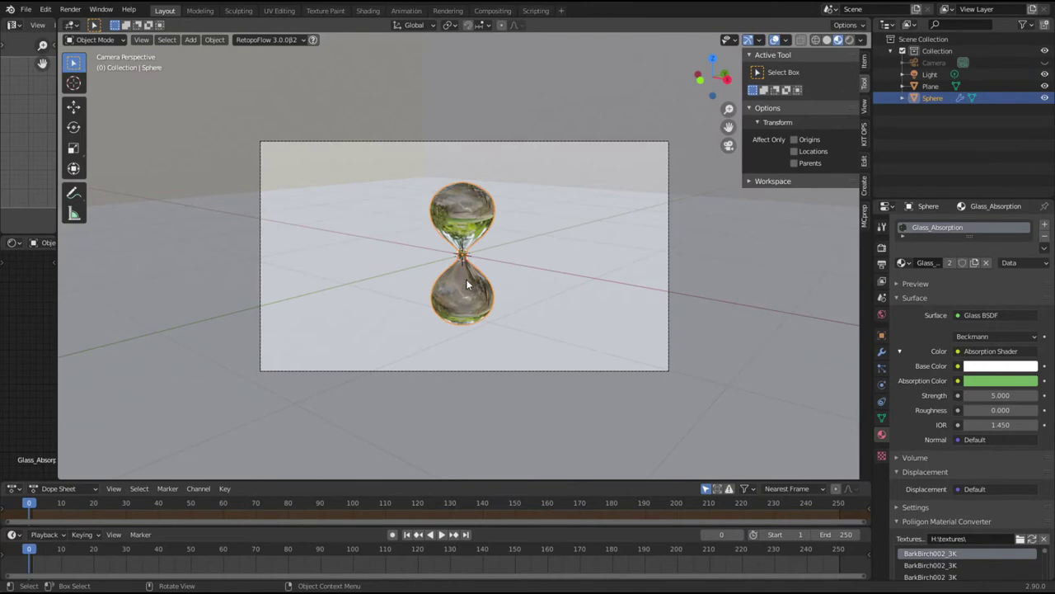
Step: Switch to front view, hide the floor plane with H and zoom in on the hourglass
{"action": "middle_click_drag", "start_coordinate": [466, 278], "coordinate": [466, 284]}
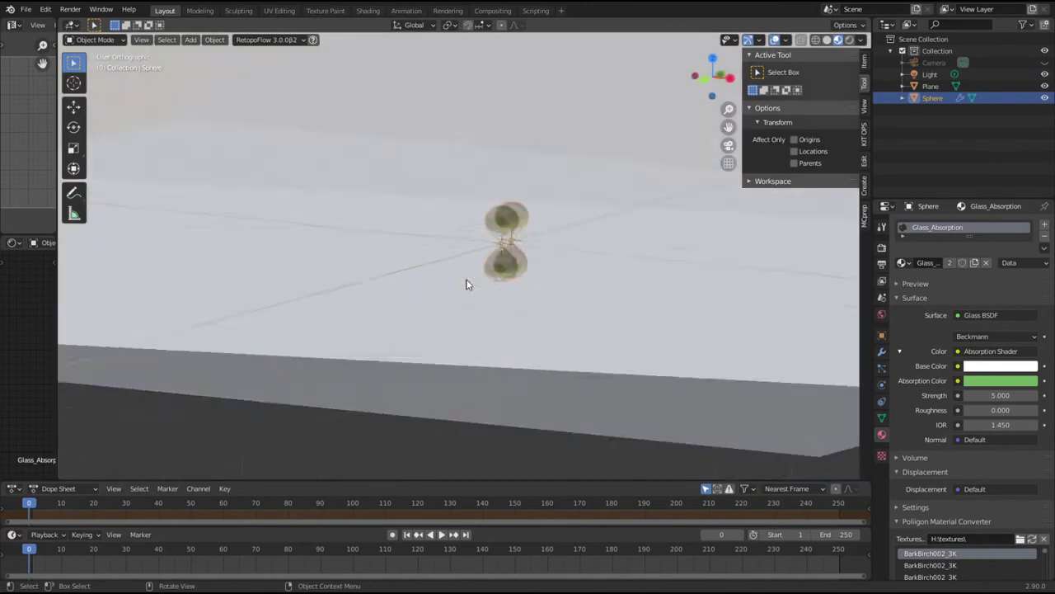
{"action": "key", "text": "KP_1"}
{"action": "scroll", "coordinate": [570, 252], "scroll_direction": "up", "scroll_amount": 3}
{"action": "left_click", "coordinate": [571, 252]}
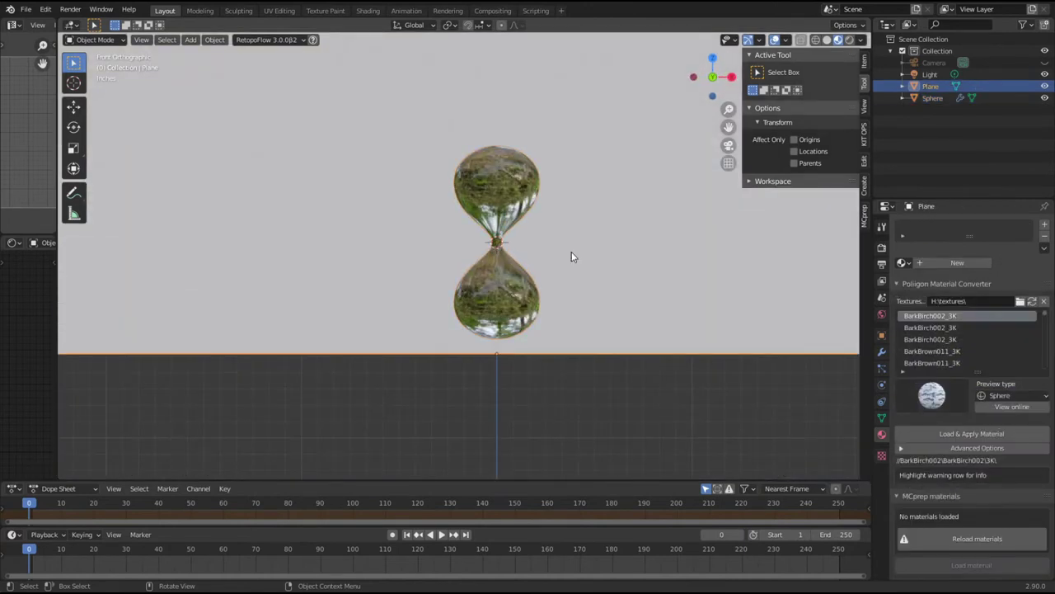
{"action": "key", "text": "h"}
{"action": "scroll", "coordinate": [571, 252], "scroll_direction": "up", "scroll_amount": 3}
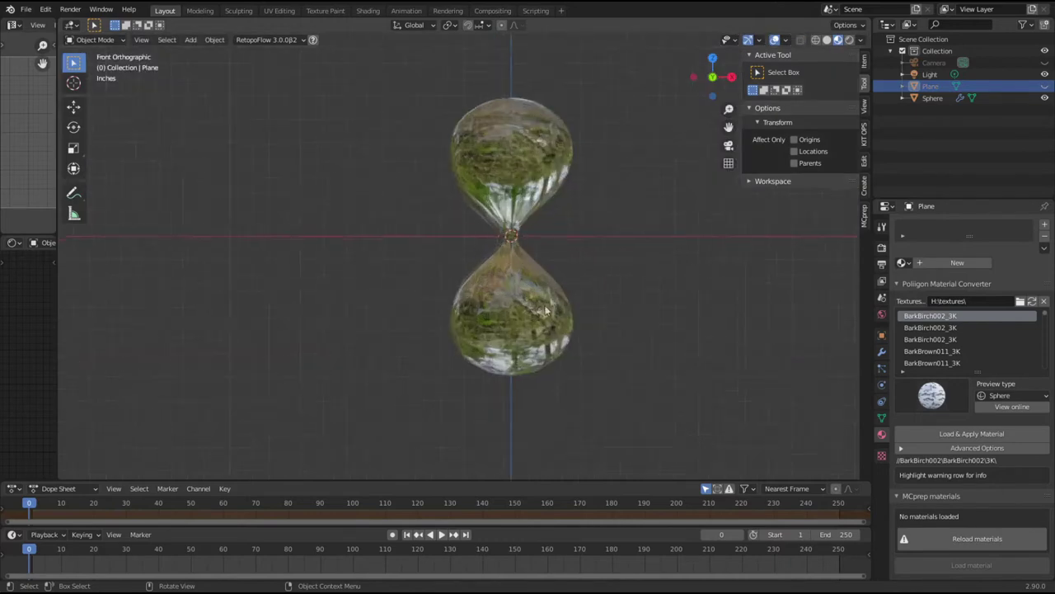
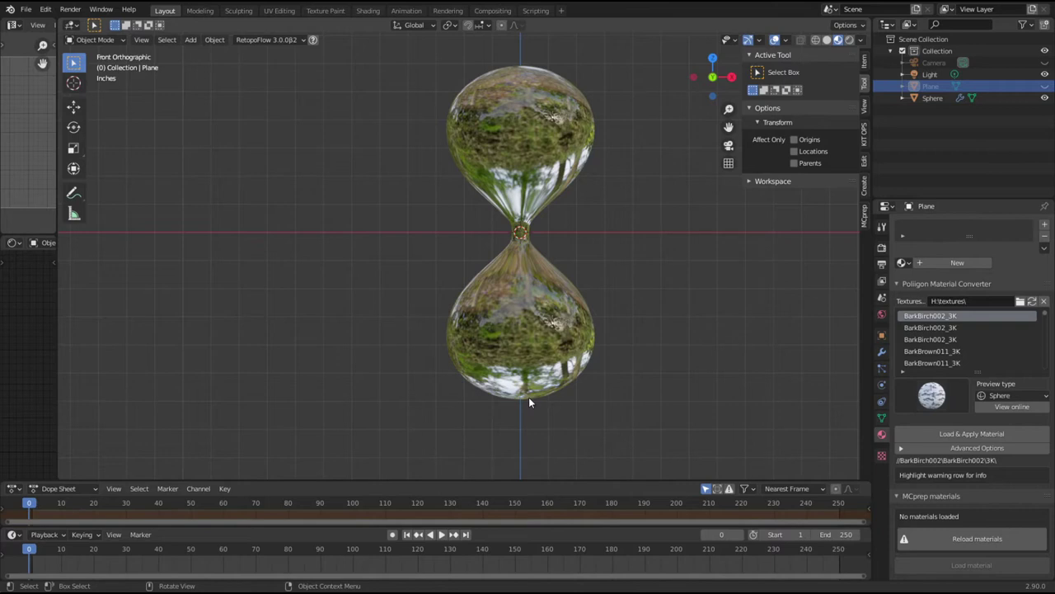
Step: Add a cylinder mesh with 64 vertices
{"action": "key", "text": "shift+a"}
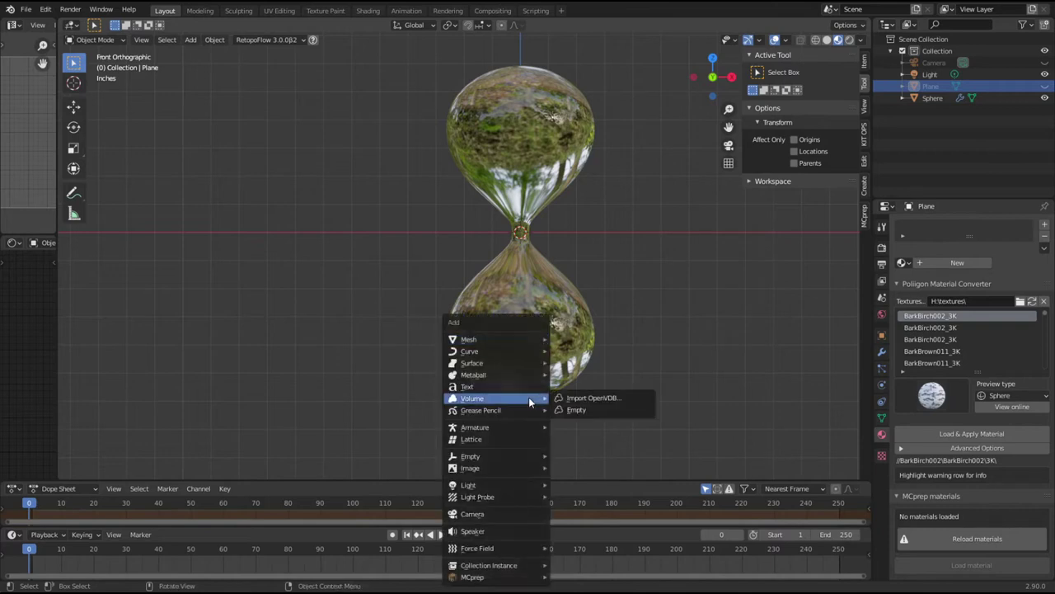
{"action": "mouse_move", "coordinate": [517, 335]}
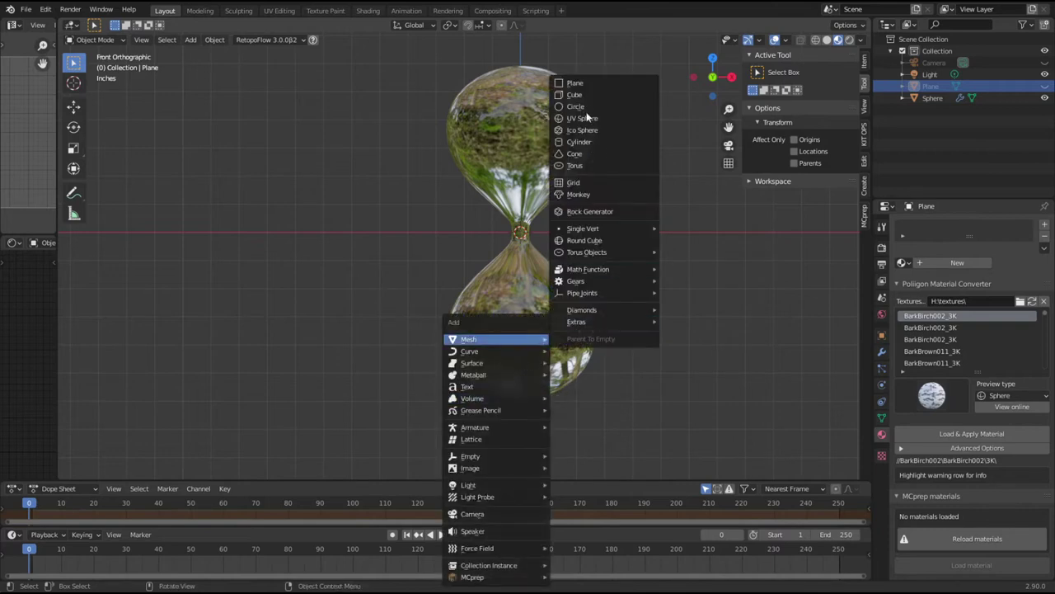
{"action": "left_click", "coordinate": [585, 141]}
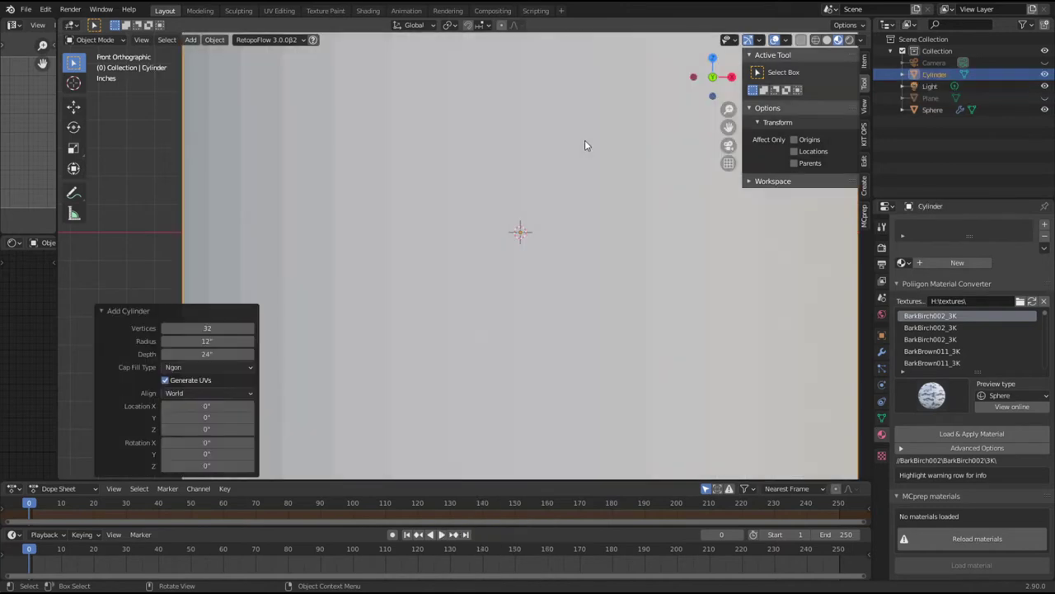
{"action": "scroll", "coordinate": [568, 314], "scroll_direction": "down", "scroll_amount": 4}
{"action": "scroll", "coordinate": [566, 313], "scroll_direction": "up", "scroll_amount": 2}
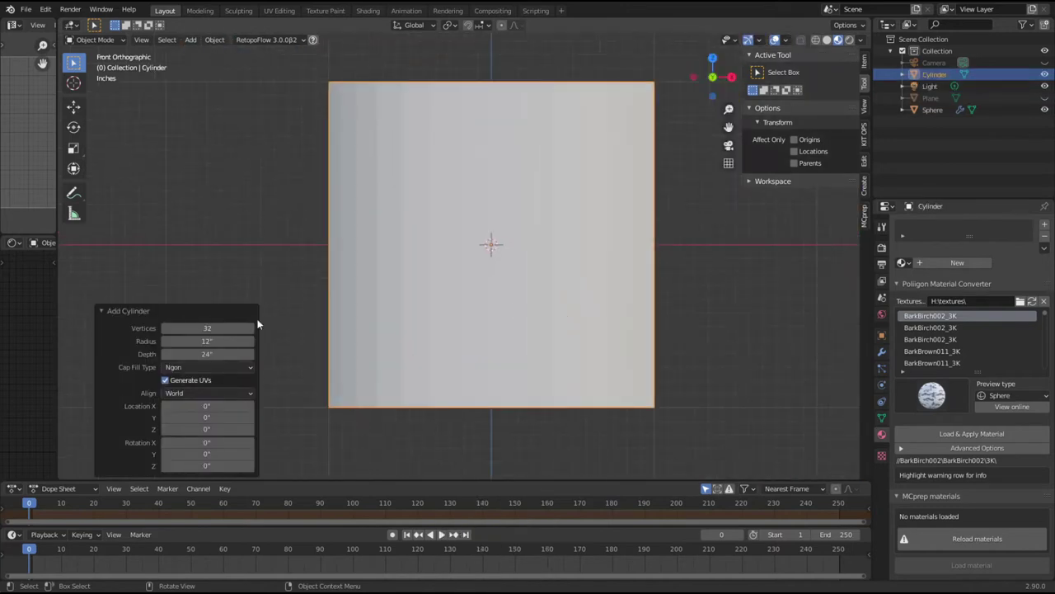
{"action": "left_click", "coordinate": [234, 328]}
{"action": "type", "text": "64"}
{"action": "key", "text": "Return"}
Step: Set the cylinder's radius to 4 in and its depth to 1 in
{"action": "middle_click_drag", "start_coordinate": [552, 247], "coordinate": [571, 310]}
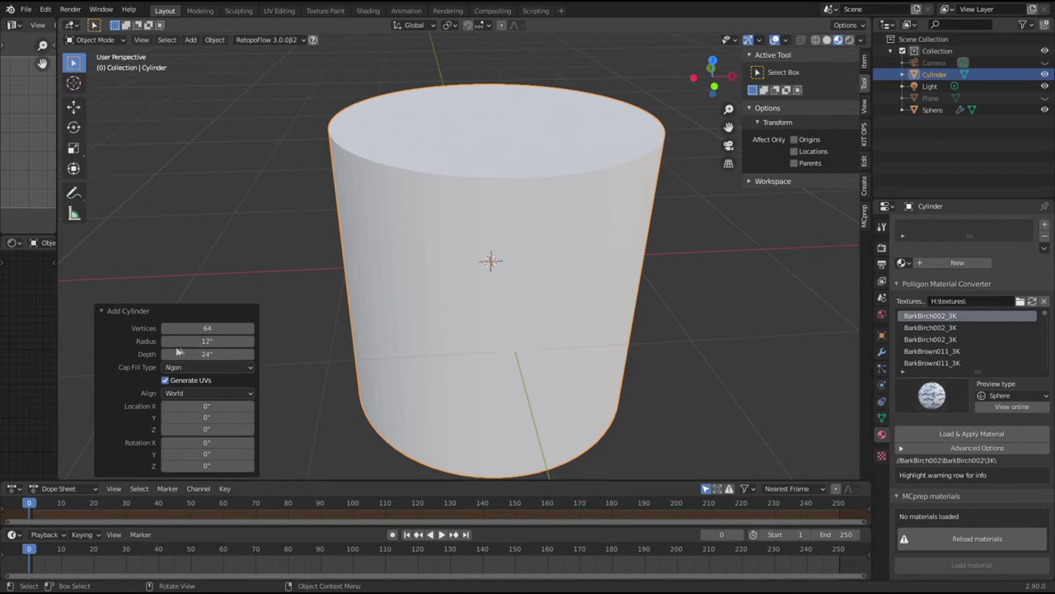
{"action": "left_click", "coordinate": [220, 341]}
{"action": "key", "text": "BackSpace"}
{"action": "type", "text": "8"}
{"action": "key", "text": "Return"}
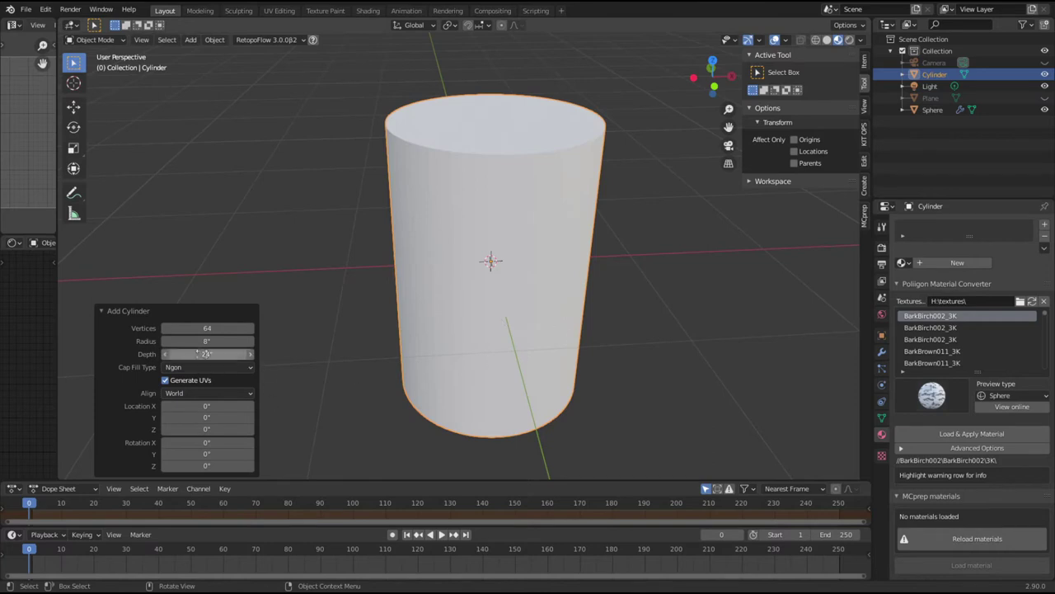
{"action": "left_click", "coordinate": [223, 341]}
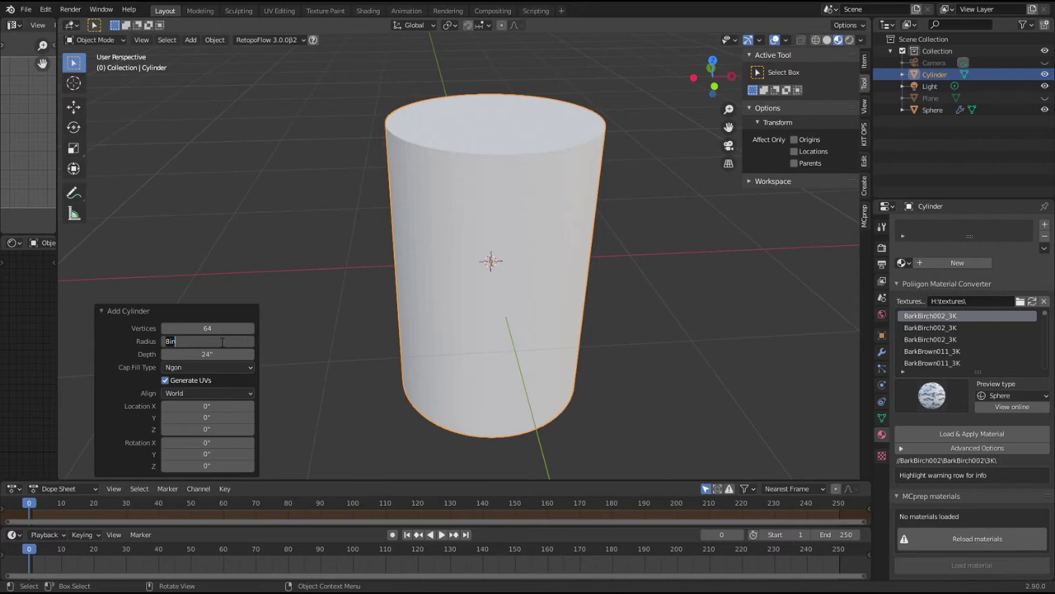
{"action": "key", "text": "ctrl+a"}
{"action": "type", "text": "4"}
{"action": "key", "text": "Return"}
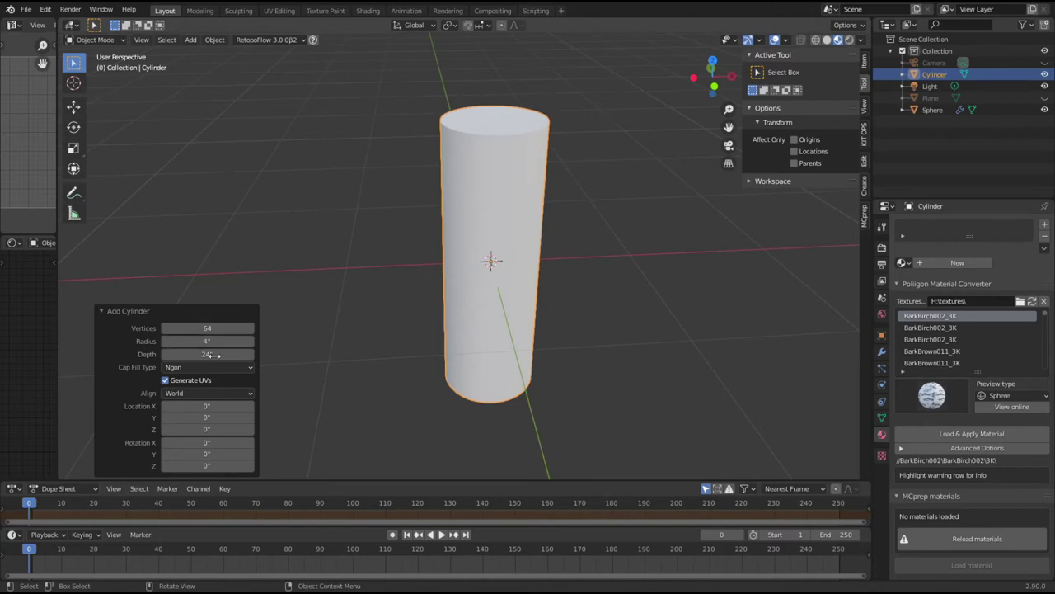
{"action": "left_click", "coordinate": [228, 354]}
{"action": "key", "text": "ctrl+a"}
{"action": "type", "text": "1"}
{"action": "key", "text": "Return"}
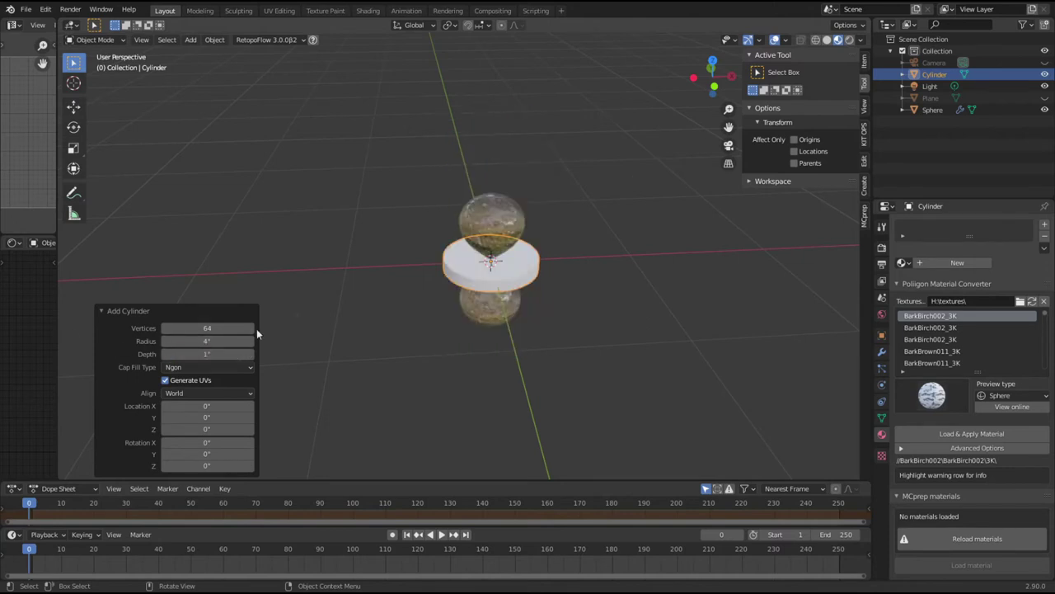
Step: Reduce the disc's depth to 0.5 in
{"action": "middle_click_drag", "start_coordinate": [531, 369], "coordinate": [478, 293]}
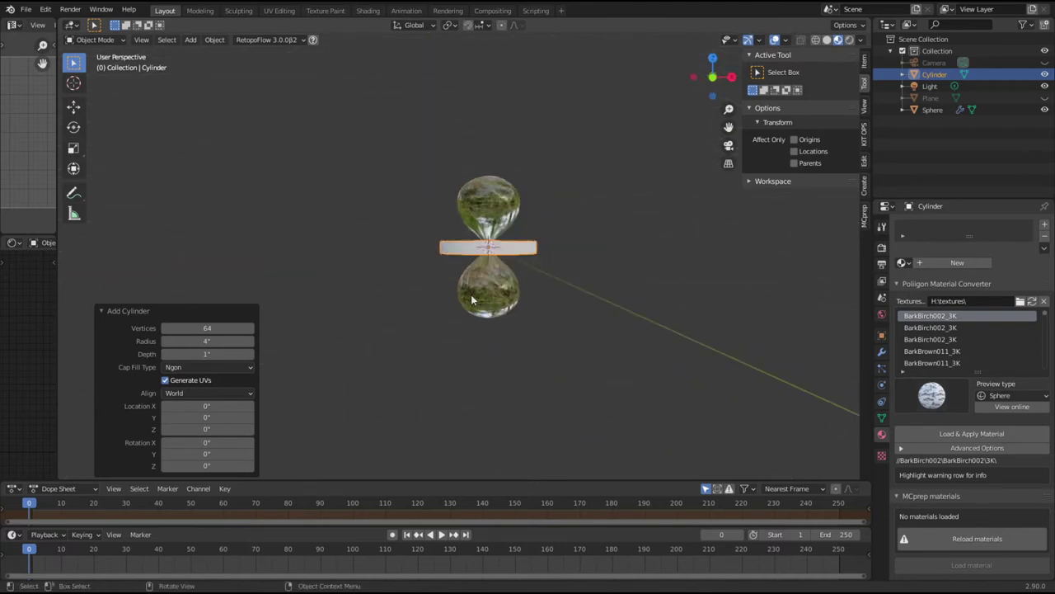
{"action": "scroll", "coordinate": [489, 310], "scroll_direction": "up", "scroll_amount": 3}
{"action": "left_click", "coordinate": [217, 353]}
{"action": "type", "text": "0.5"}
{"action": "key", "text": "Return"}
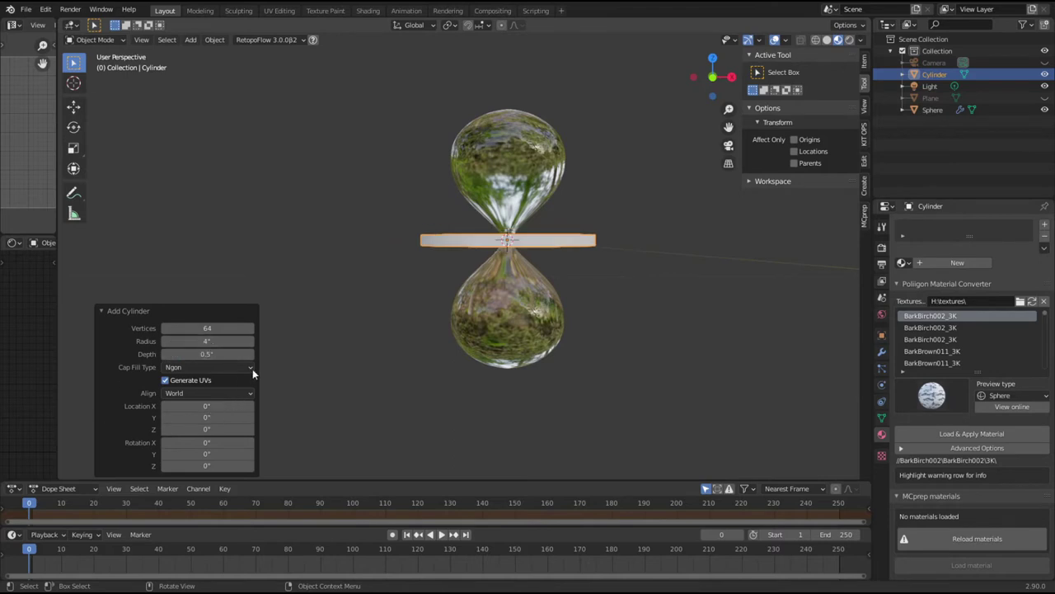
Step: Compare Nothing and Triangle Fan cap fills, then keep Ngon caps on the disc
{"action": "left_click", "coordinate": [250, 367]}
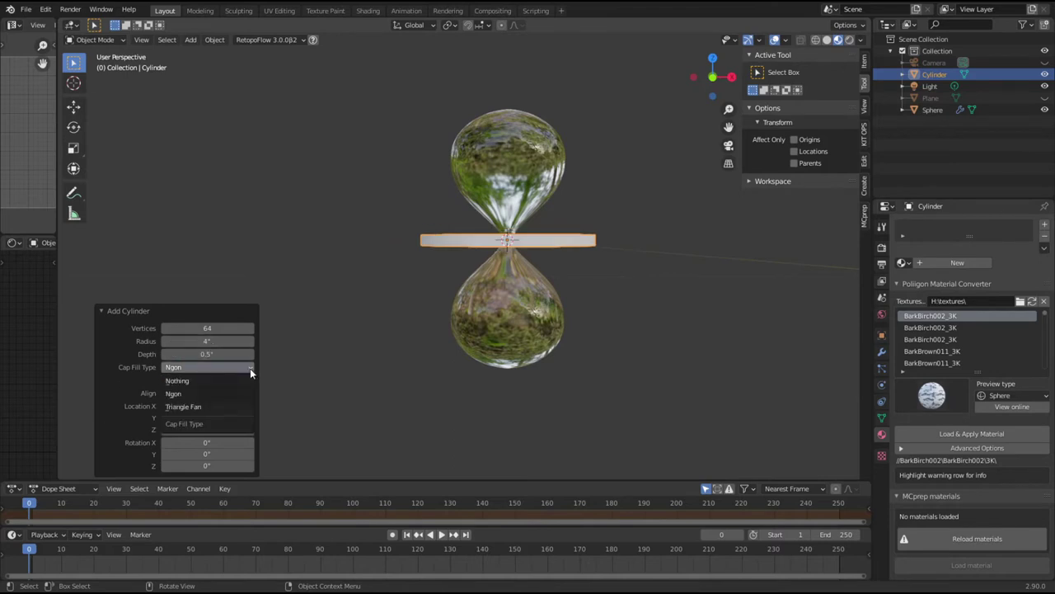
{"action": "left_click", "coordinate": [250, 367]}
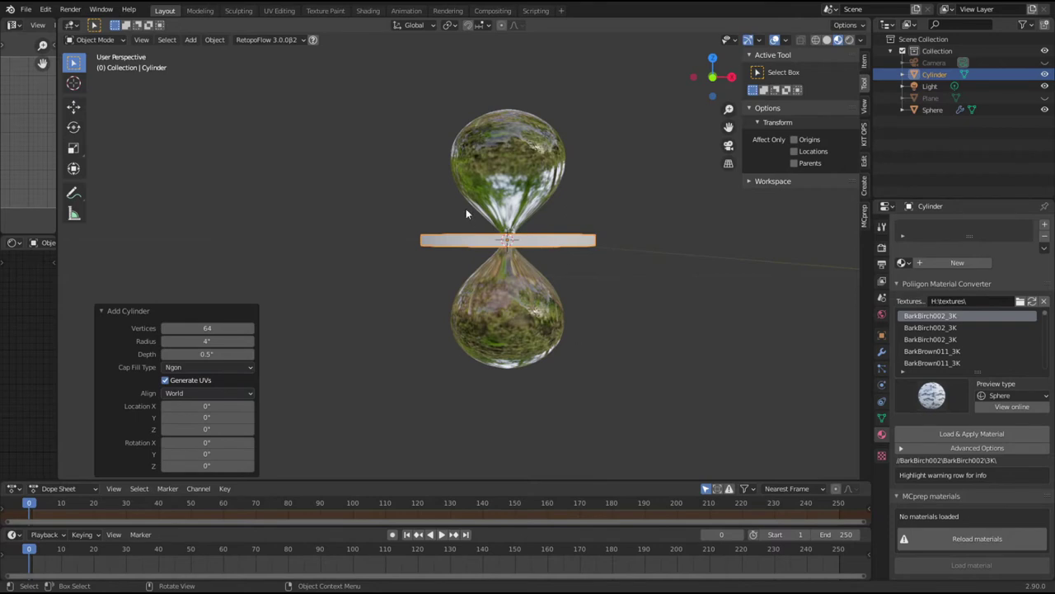
{"action": "middle_click_drag", "start_coordinate": [448, 336], "coordinate": [531, 325]}
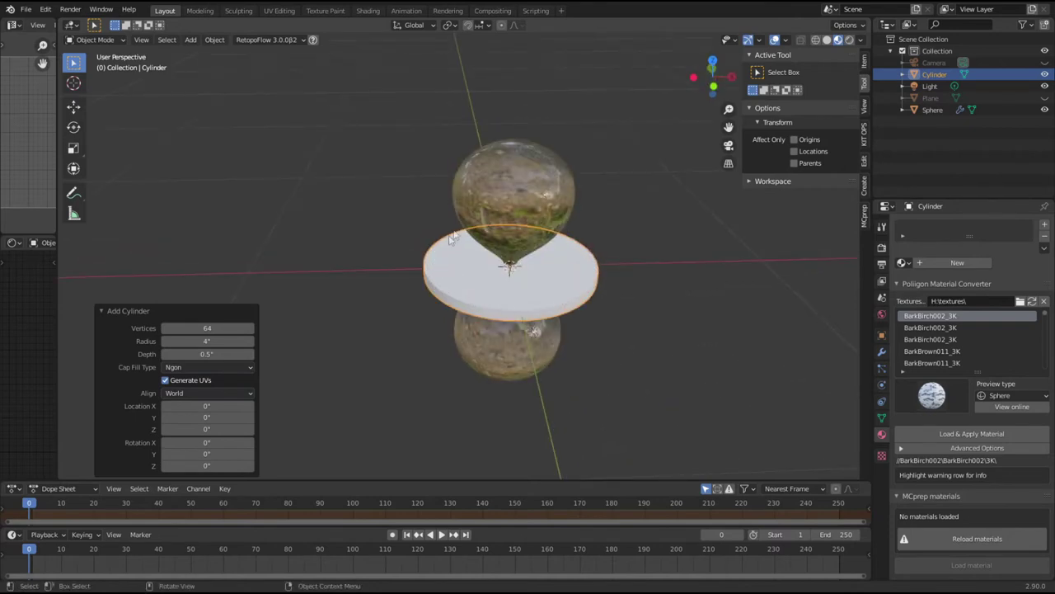
{"action": "left_click", "coordinate": [248, 368]}
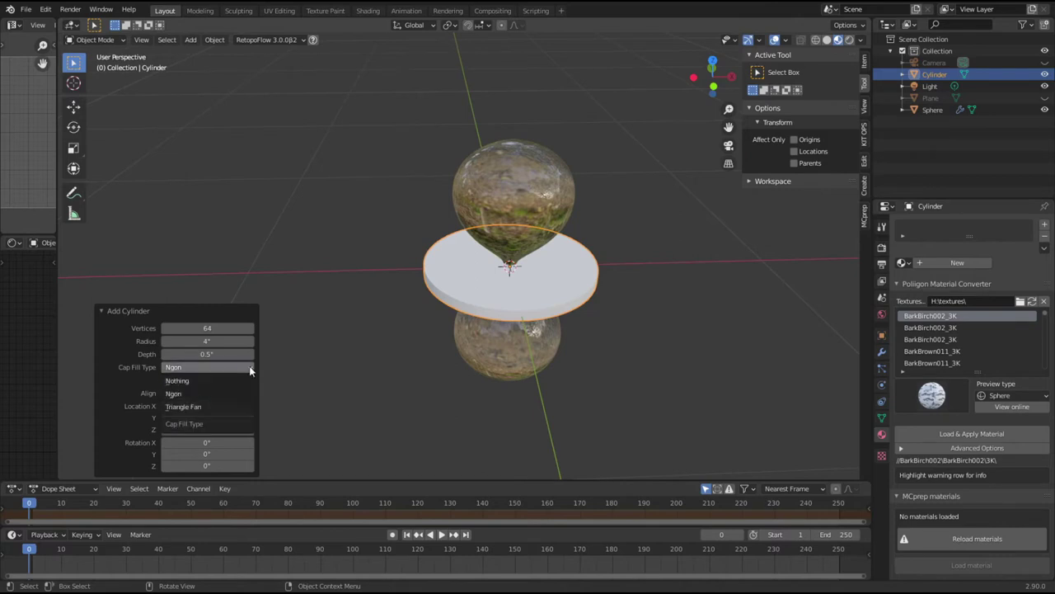
{"action": "left_click", "coordinate": [208, 380]}
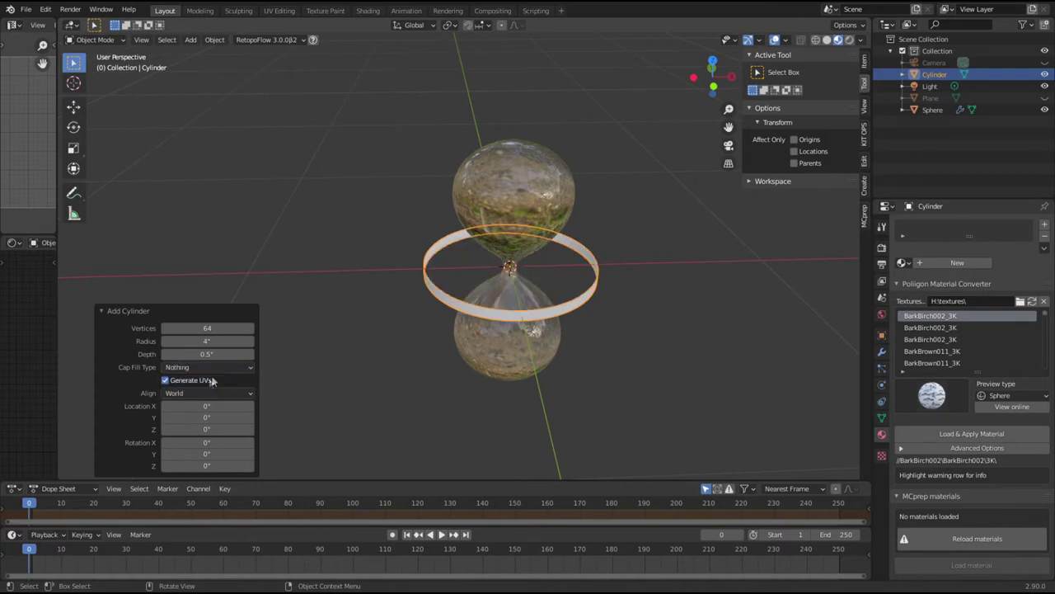
{"action": "left_click", "coordinate": [249, 371]}
{"action": "left_click", "coordinate": [211, 402]}
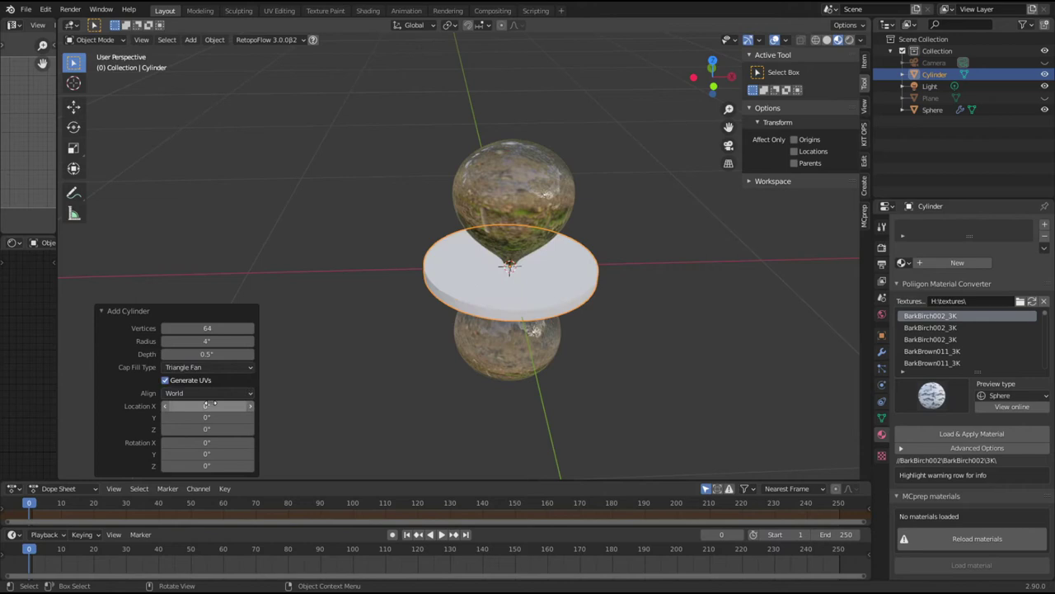
{"action": "left_click", "coordinate": [251, 369]}
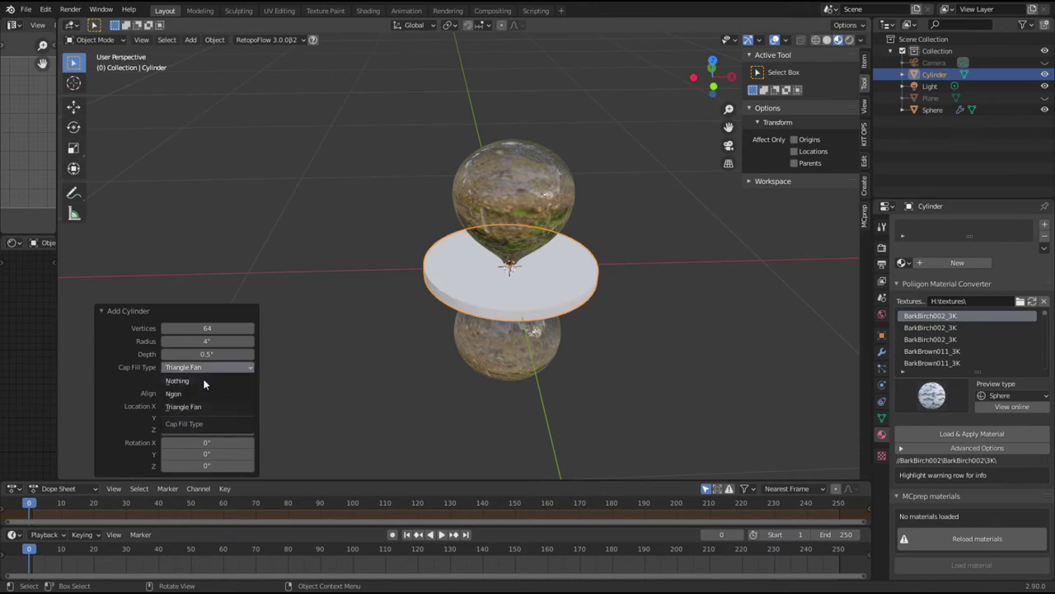
{"action": "left_click", "coordinate": [198, 393]}
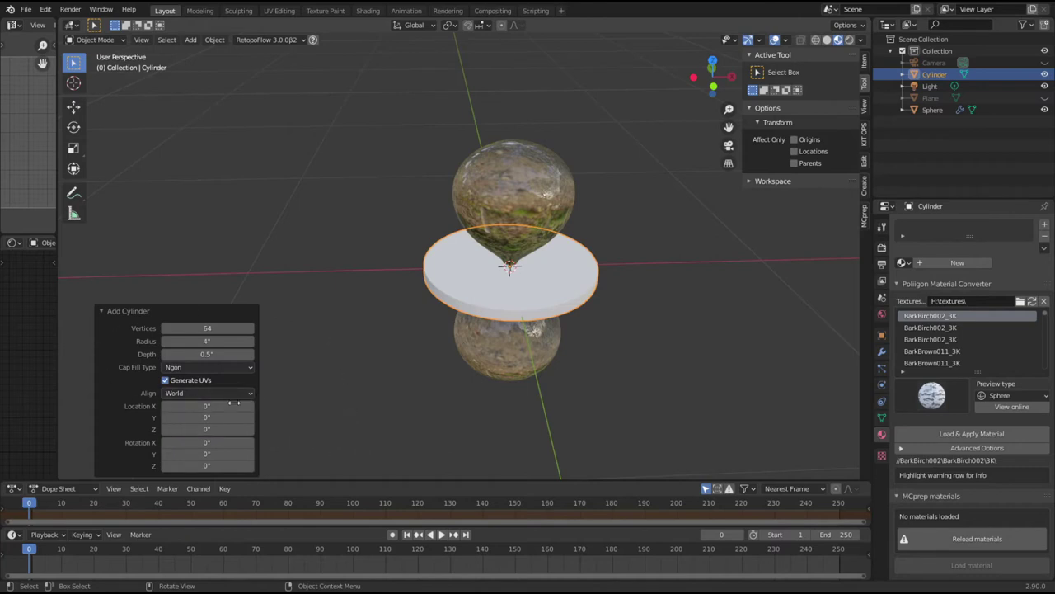
{"action": "left_click", "coordinate": [339, 298]}
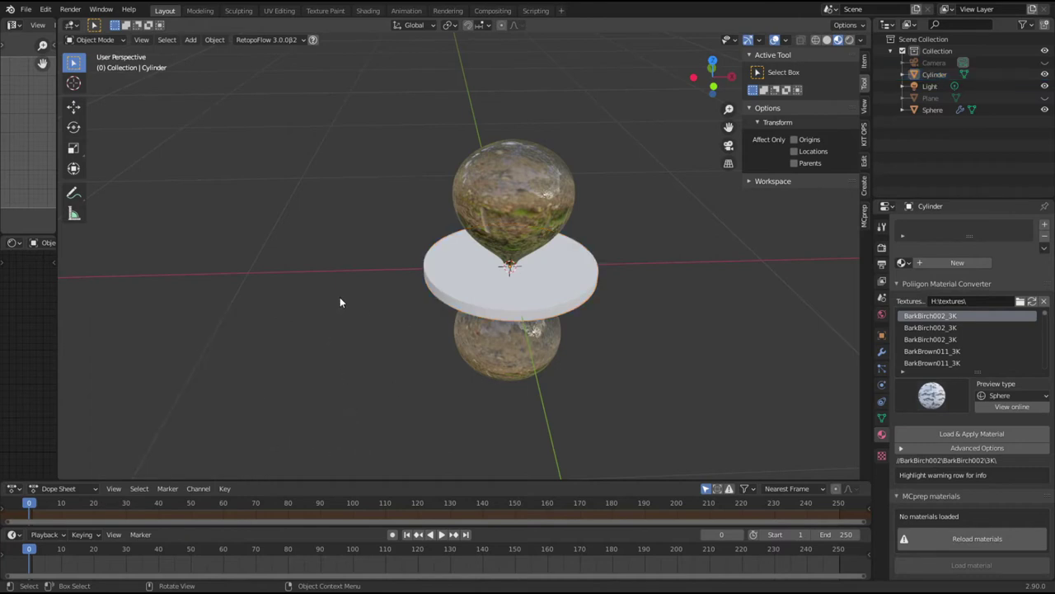
{"action": "left_click", "coordinate": [457, 294]}
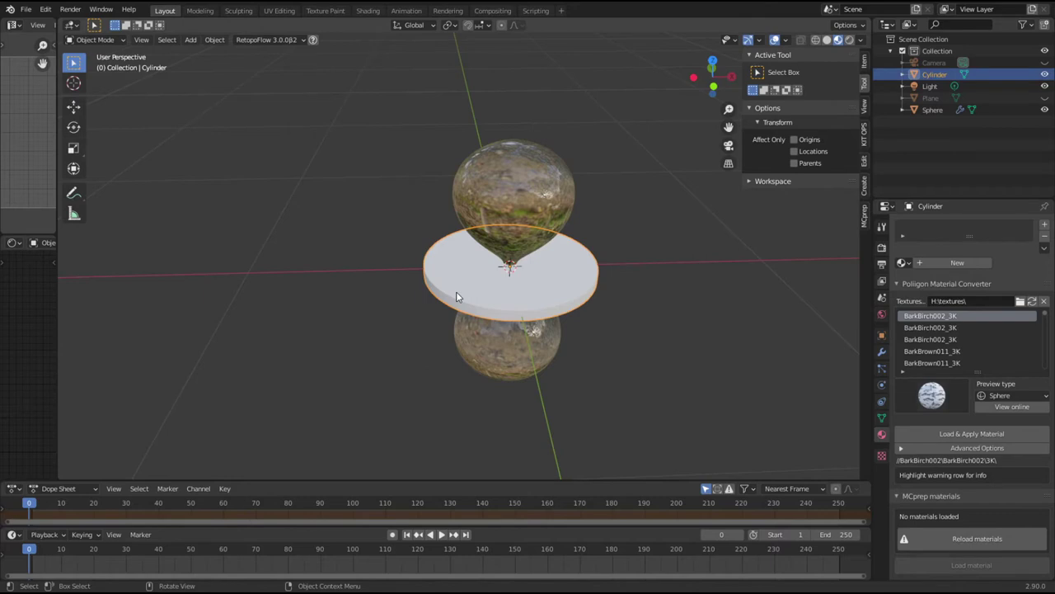
Step: Move the disc down along Z to about -0.563 in, under the bottom bulb, and enter Edit Mode
{"action": "key", "text": "g"}
{"action": "key", "text": "z"}
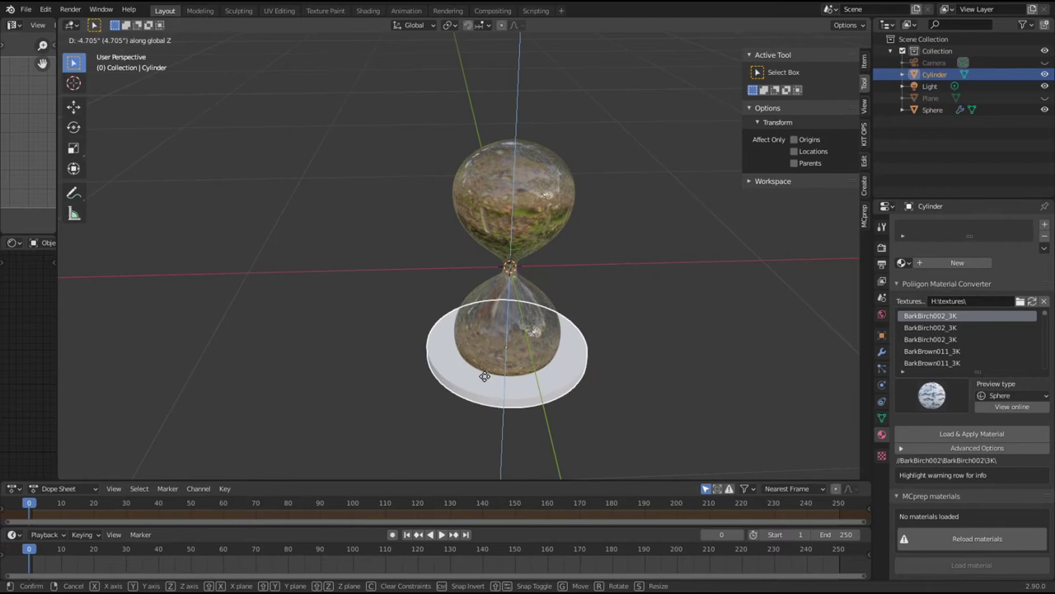
{"action": "left_click", "coordinate": [485, 376]}
{"action": "middle_click_drag", "start_coordinate": [485, 376], "coordinate": [480, 330]}
{"action": "scroll", "coordinate": [520, 372], "scroll_direction": "up", "scroll_amount": 3}
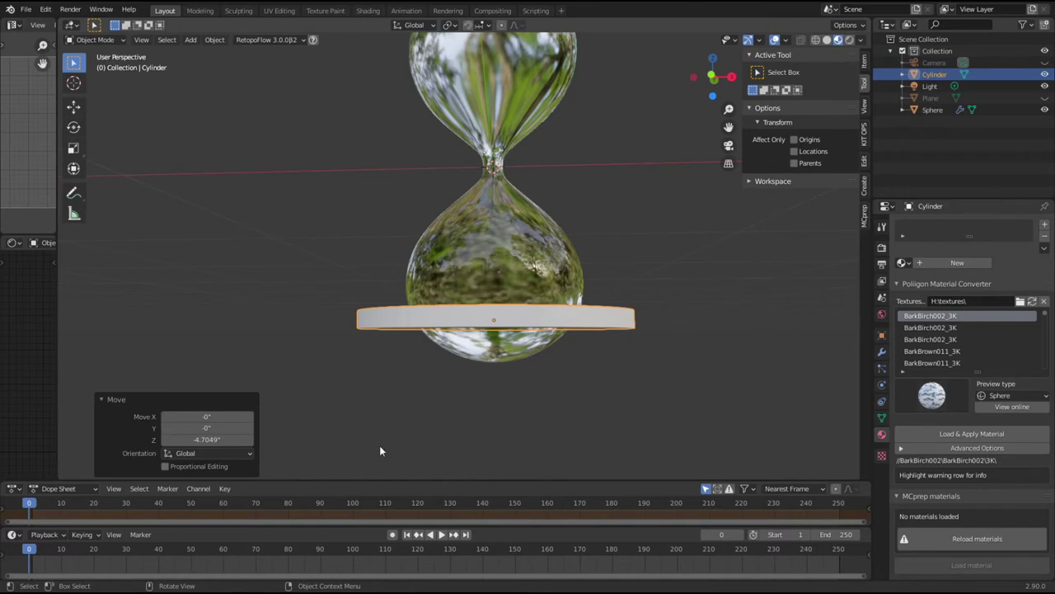
{"action": "key", "text": "g"}
{"action": "key", "text": "z"}
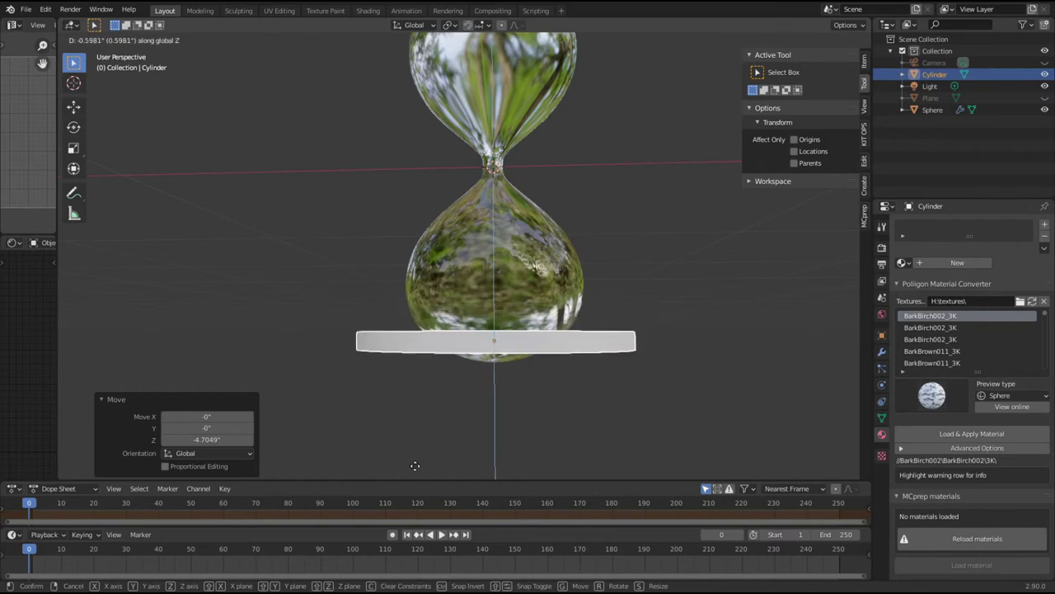
{"action": "left_click", "coordinate": [420, 462]}
{"action": "middle_click_drag", "start_coordinate": [420, 462], "coordinate": [488, 357]}
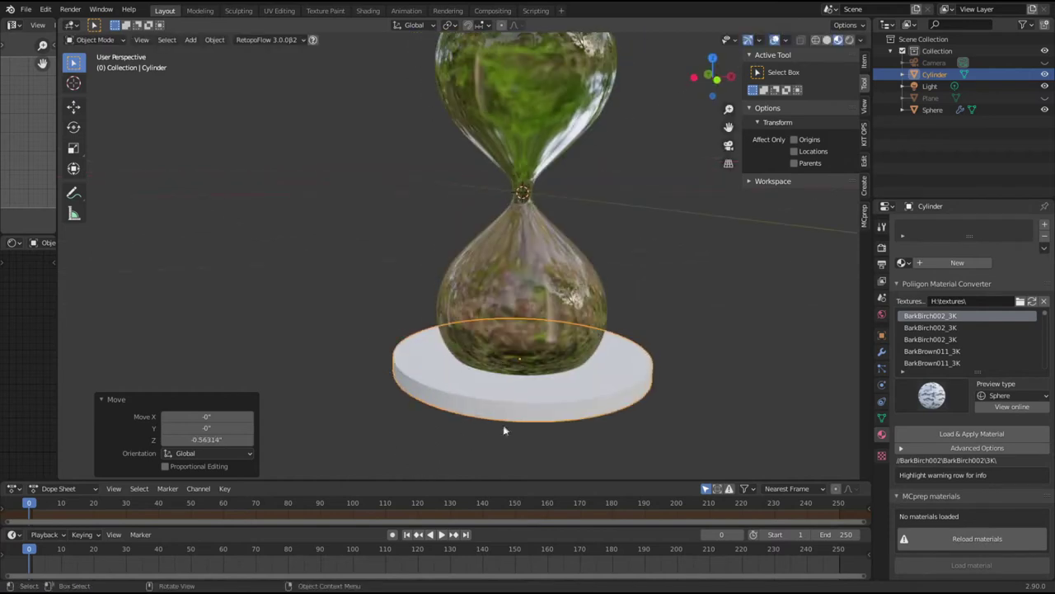
{"action": "left_click", "coordinate": [507, 389]}
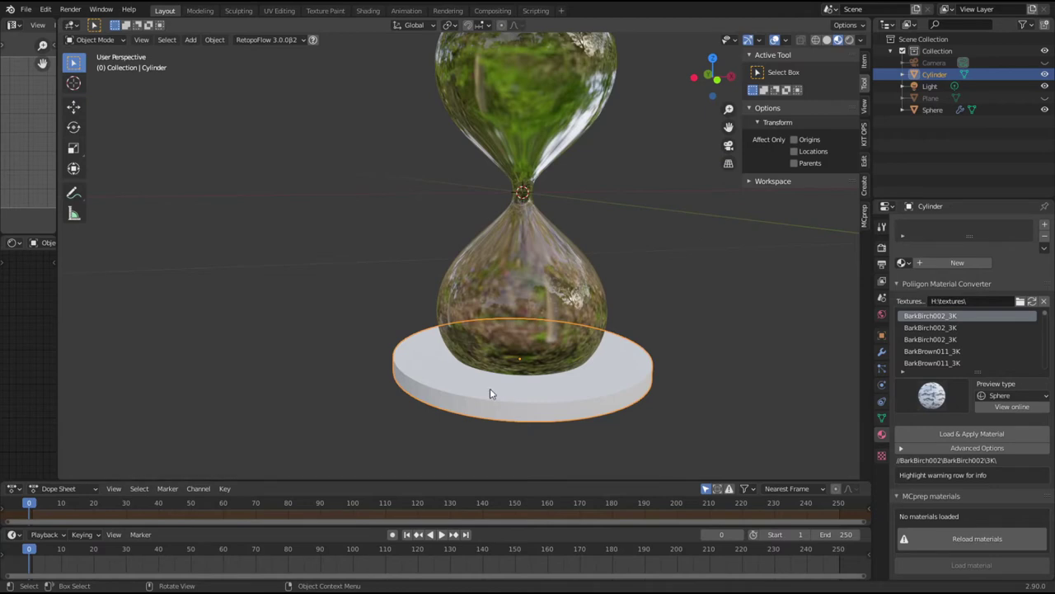
{"action": "key", "text": "Tab"}
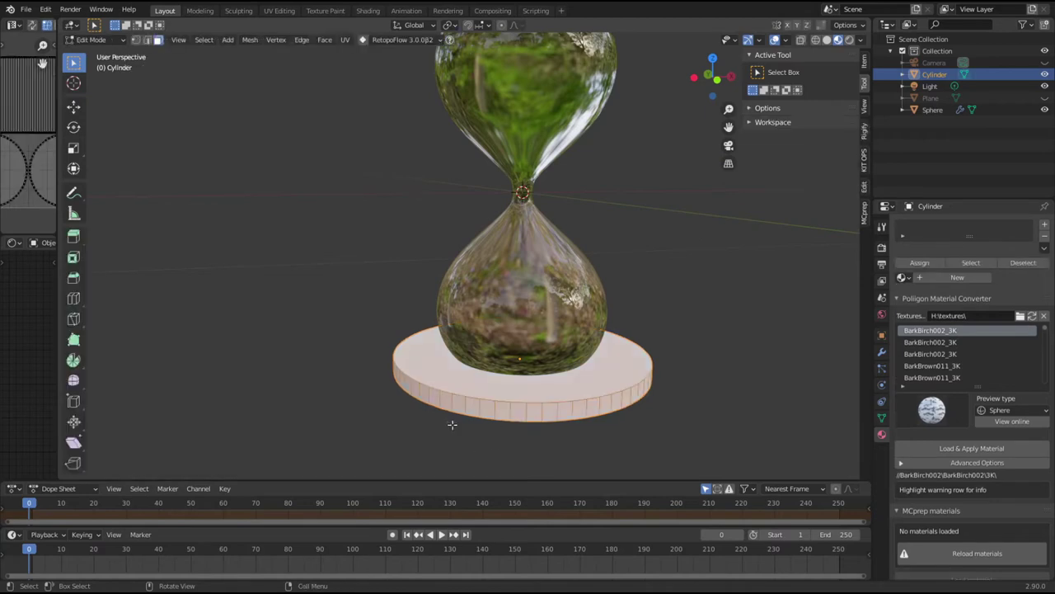
Step: Delete the disc's top faces to leave an open rim, then switch to edge select
{"action": "left_click", "coordinate": [488, 391]}
{"action": "key", "text": "x"}
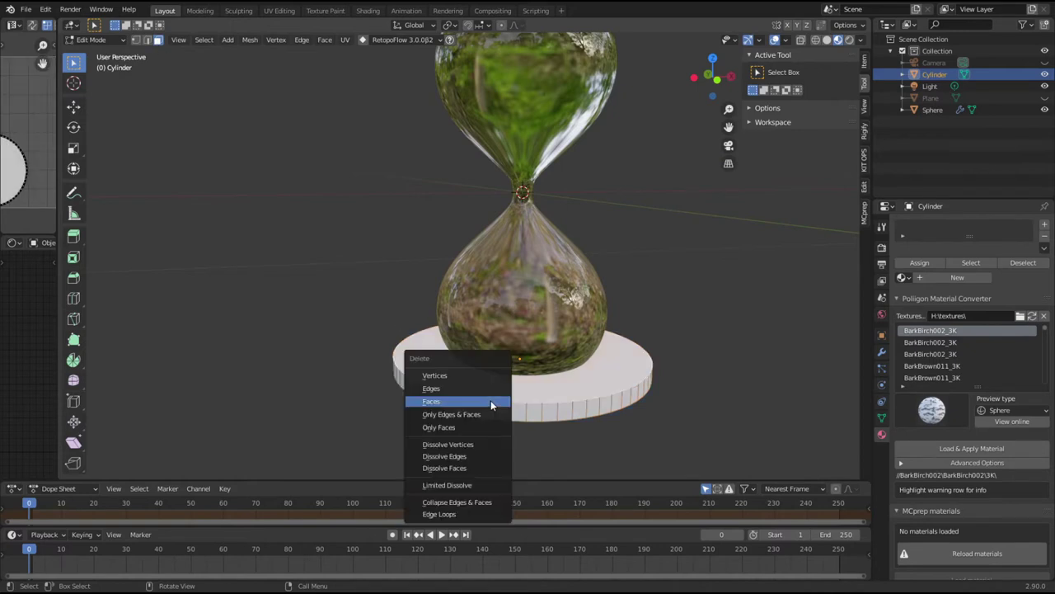
{"action": "left_click", "coordinate": [490, 400]}
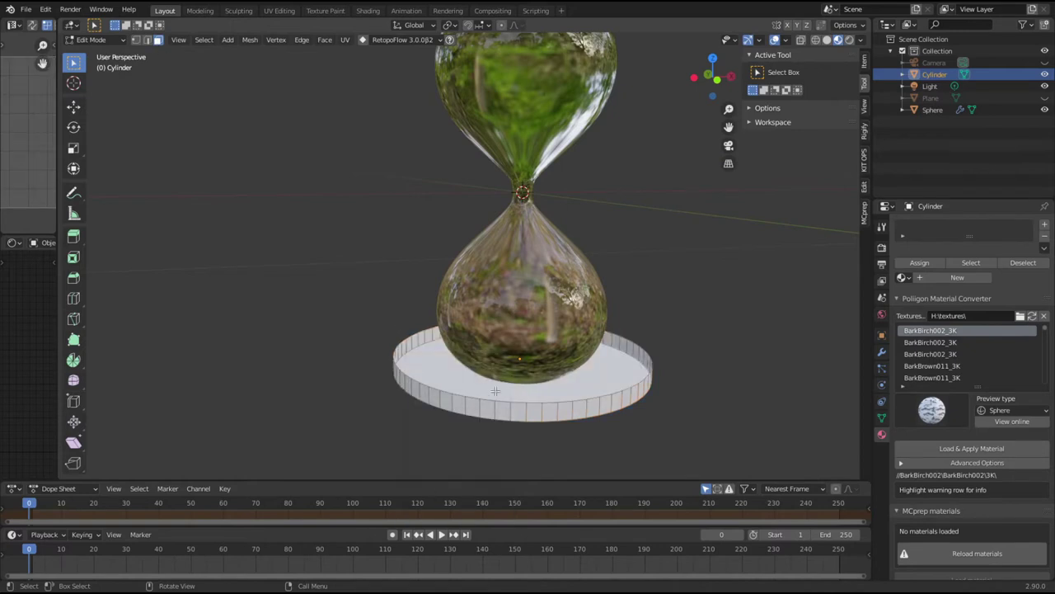
{"action": "left_click", "coordinate": [148, 40], "text": "shift"}
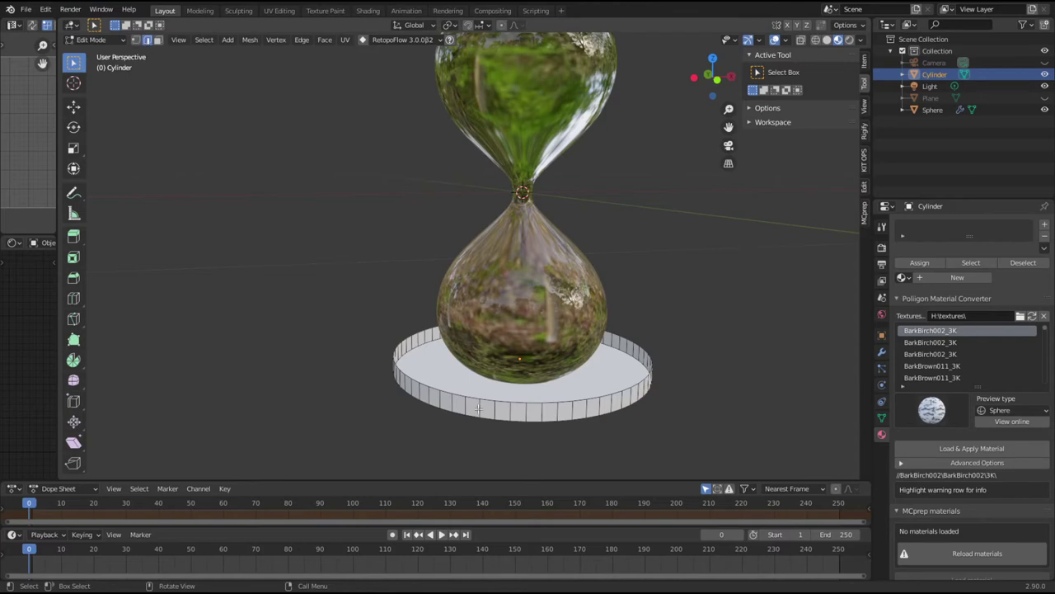
{"action": "left_click", "coordinate": [148, 41], "text": "shift"}
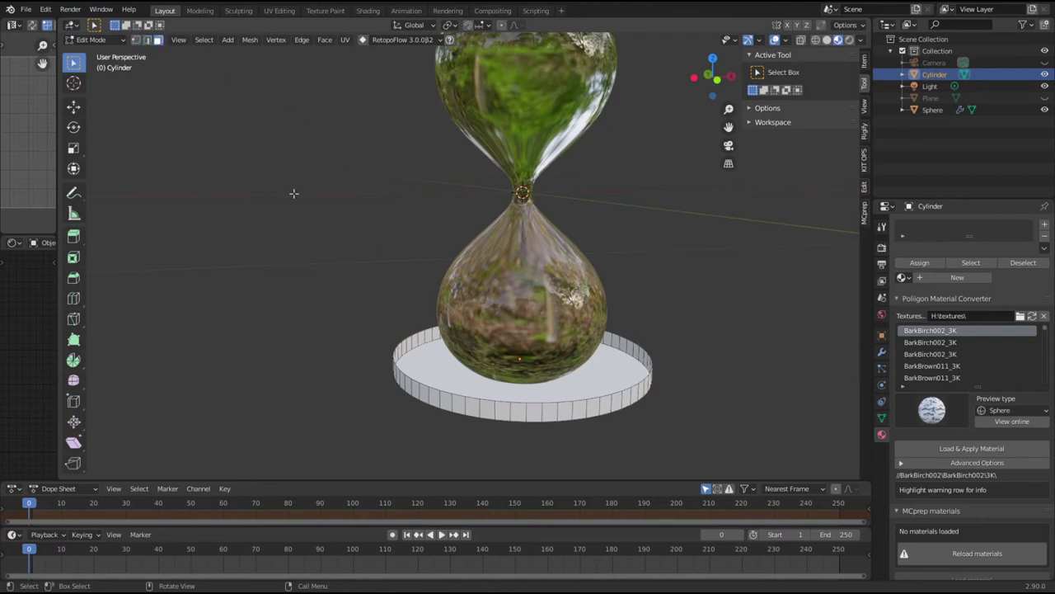
{"action": "key", "text": "a"}
{"action": "key", "text": "x"}
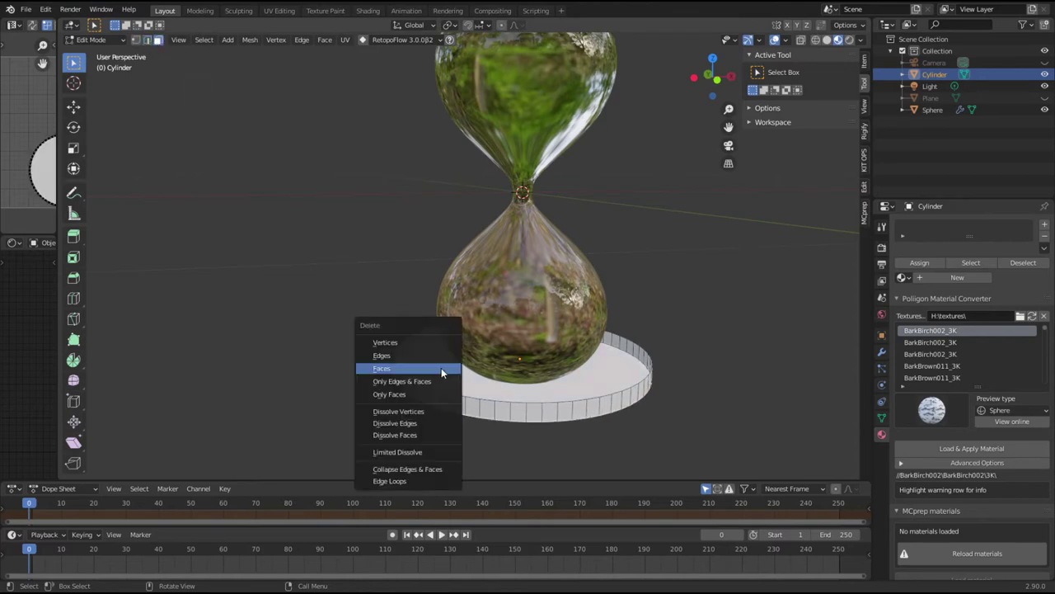
{"action": "left_click", "coordinate": [441, 368]}
{"action": "left_click", "coordinate": [149, 41]}
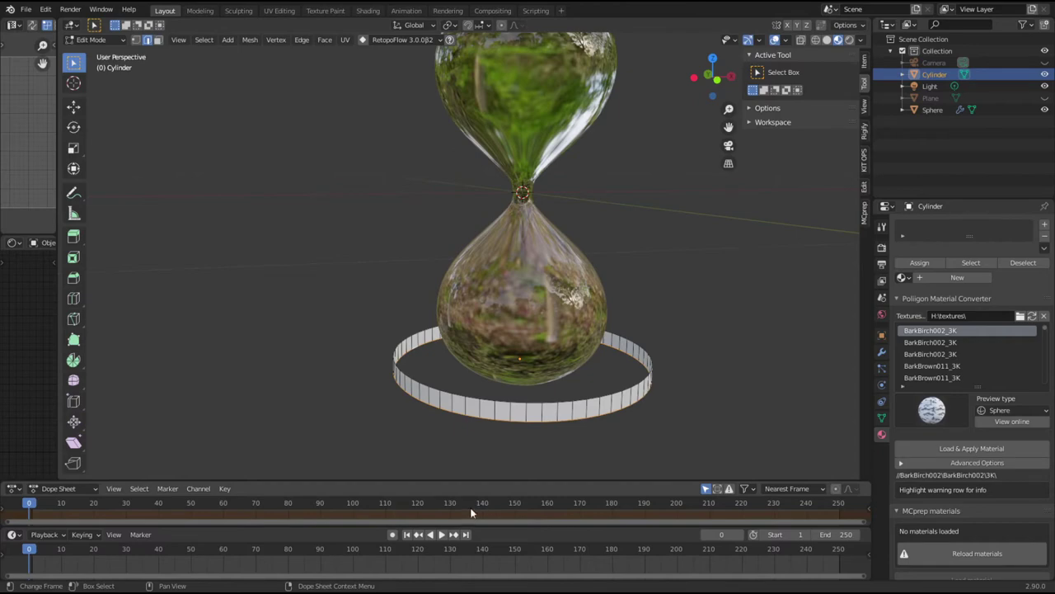
{"action": "key", "text": "e"}
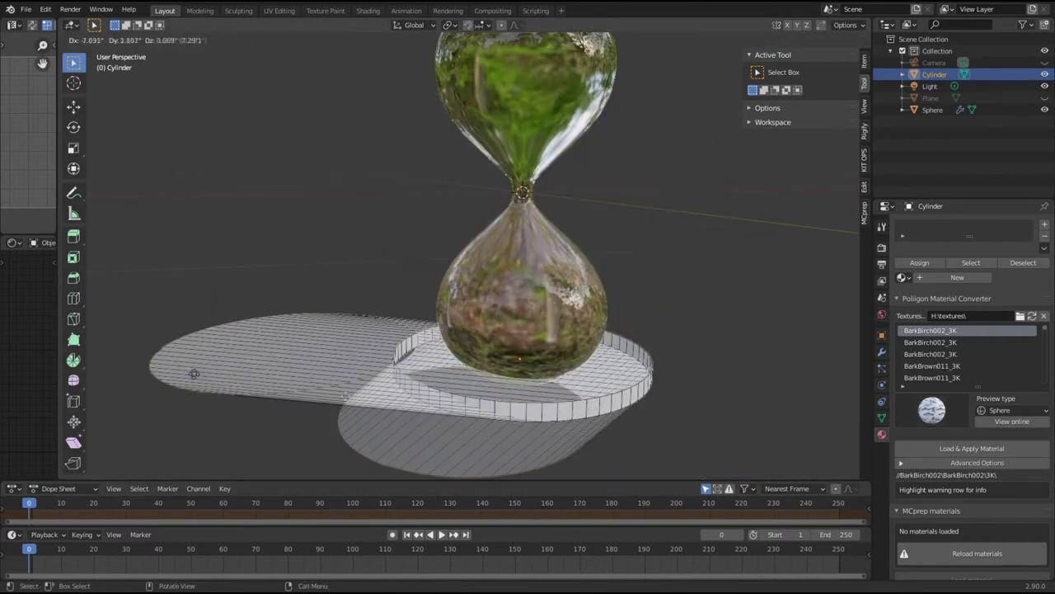
Step: Scale the extruded rim loop inward to 0.529 and view the base from the front
{"action": "right_click", "coordinate": [188, 192]}
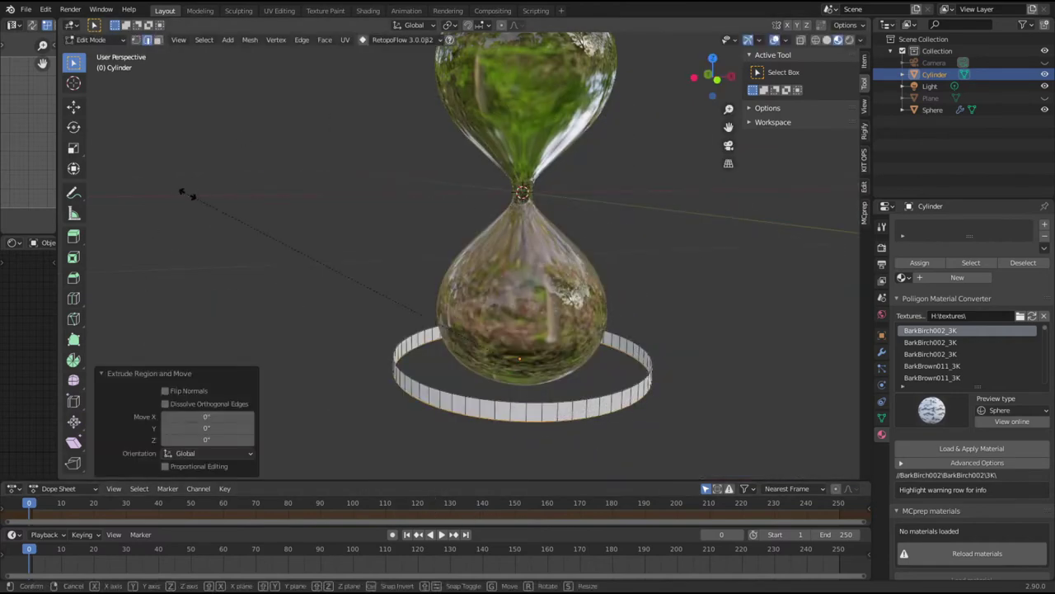
{"action": "key", "text": "s"}
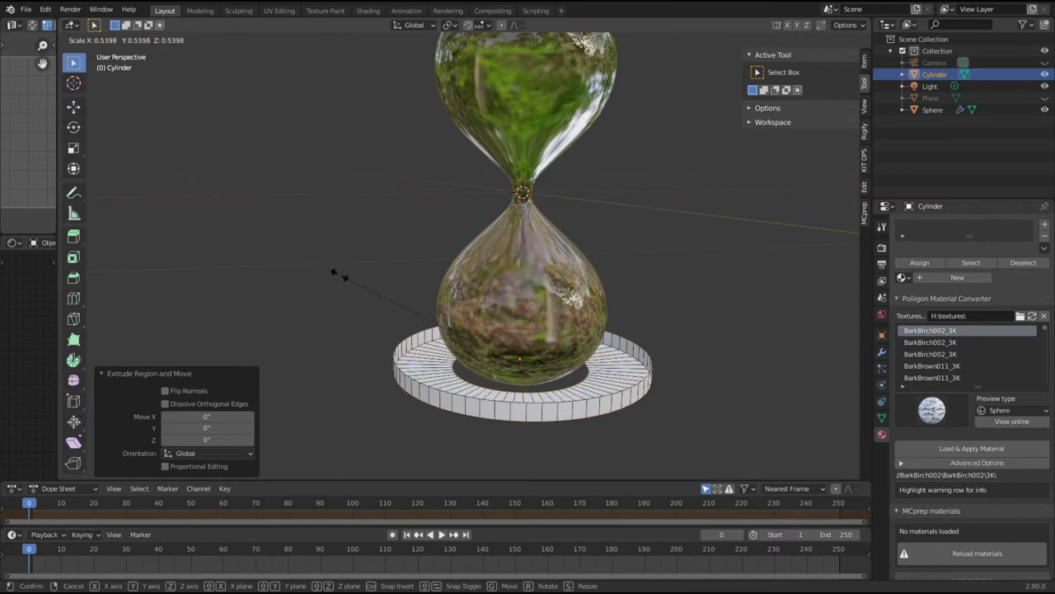
{"action": "left_click", "coordinate": [342, 278]}
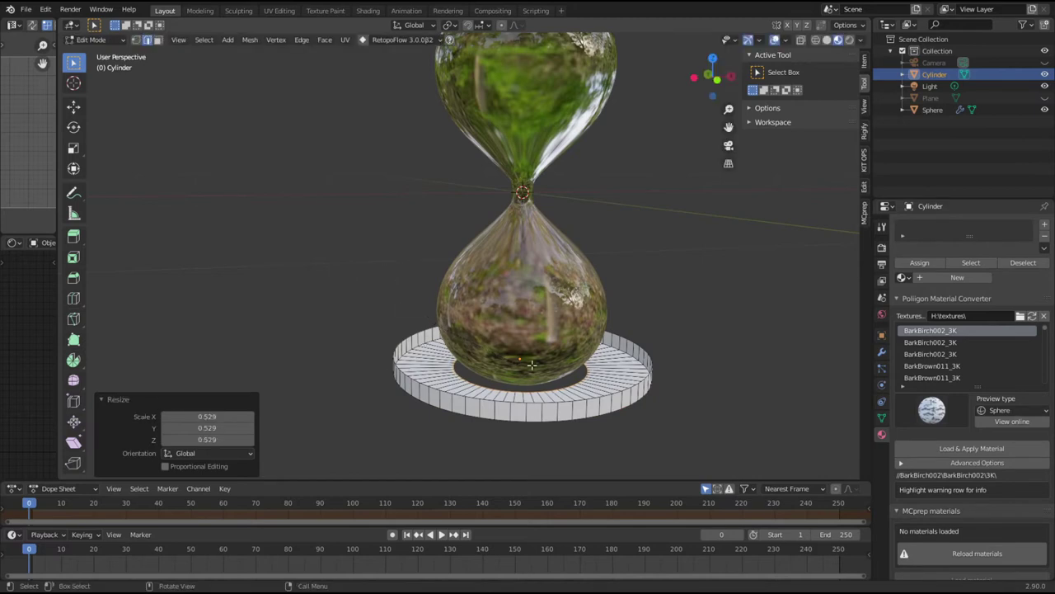
{"action": "key", "text": "KP_1"}
{"action": "scroll", "coordinate": [532, 365], "scroll_direction": "up", "scroll_amount": 4}
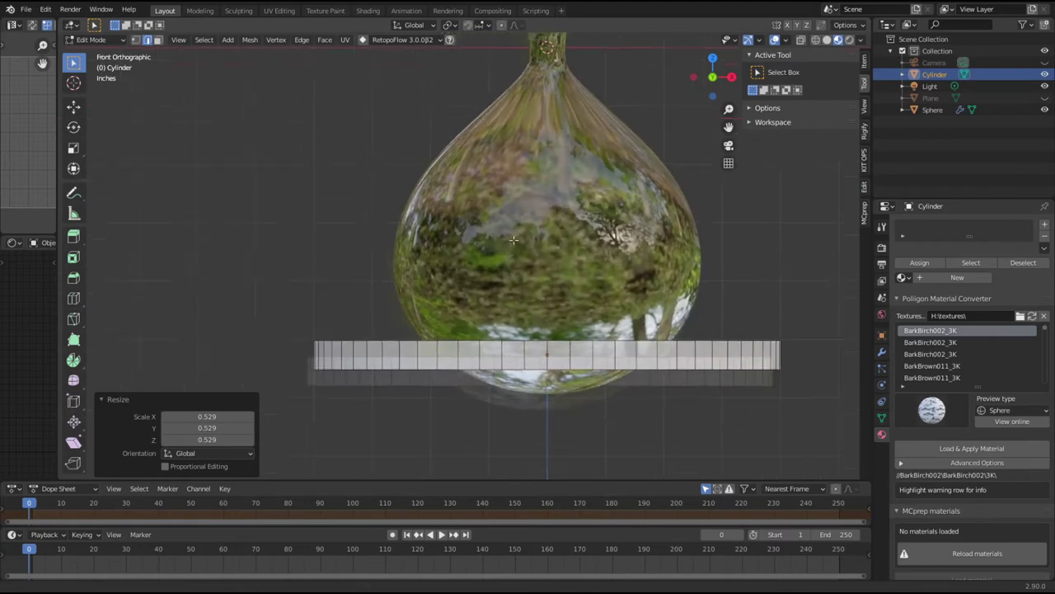
{"action": "key", "text": "shift+a"}
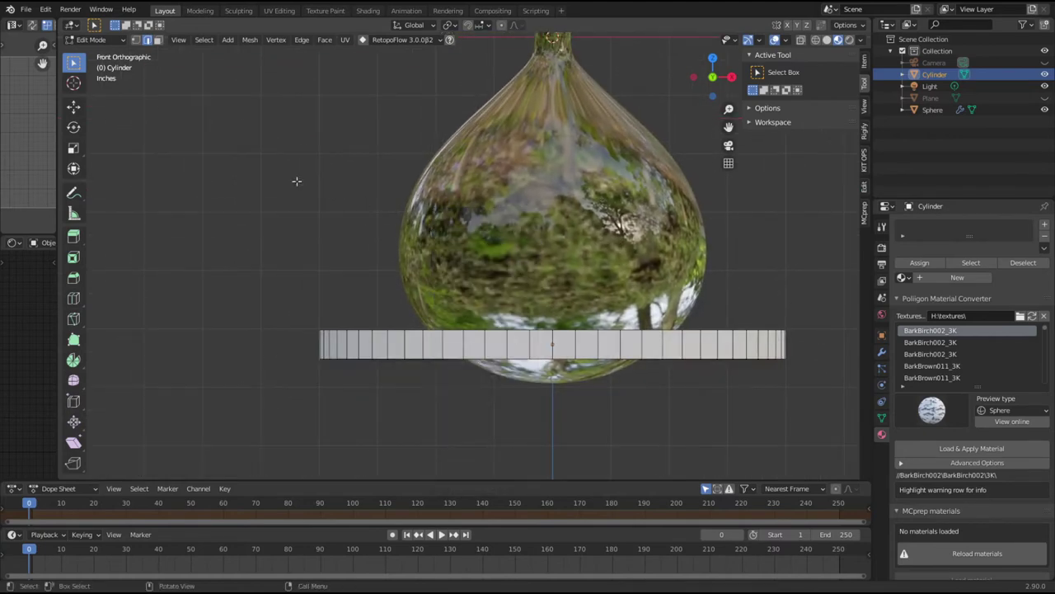
Step: In wireframe, select the inner rim loop and move it upward along Z
{"action": "key", "text": "shift+z"}
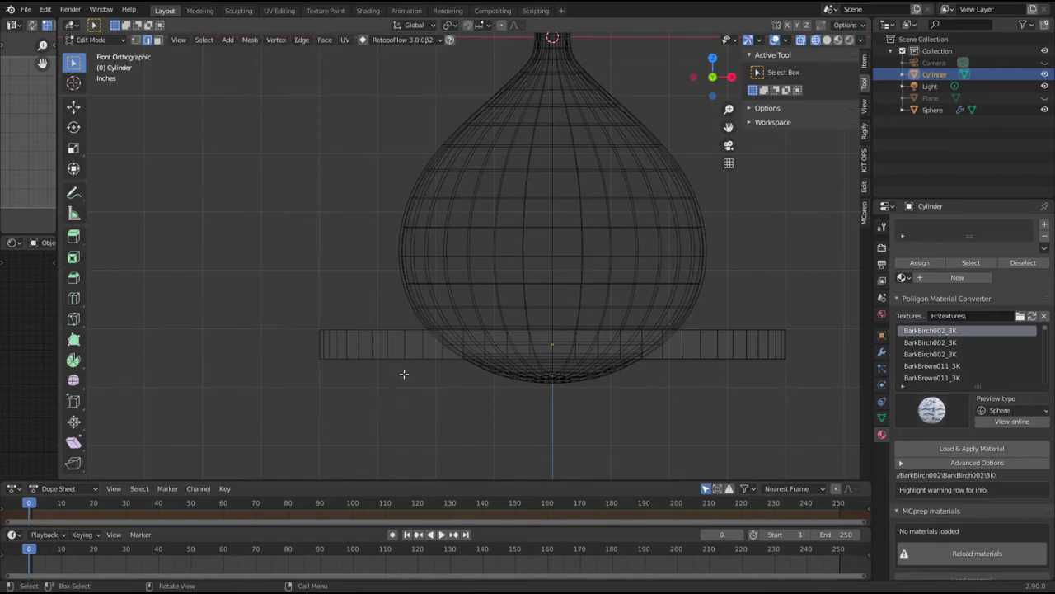
{"action": "middle_click_drag", "start_coordinate": [513, 263], "coordinate": [449, 459]}
{"action": "left_click", "coordinate": [495, 442], "text": "alt"}
{"action": "key", "text": "KP_1"}
{"action": "key", "text": "g"}
{"action": "key", "text": "z"}
{"action": "left_click", "coordinate": [460, 143]}
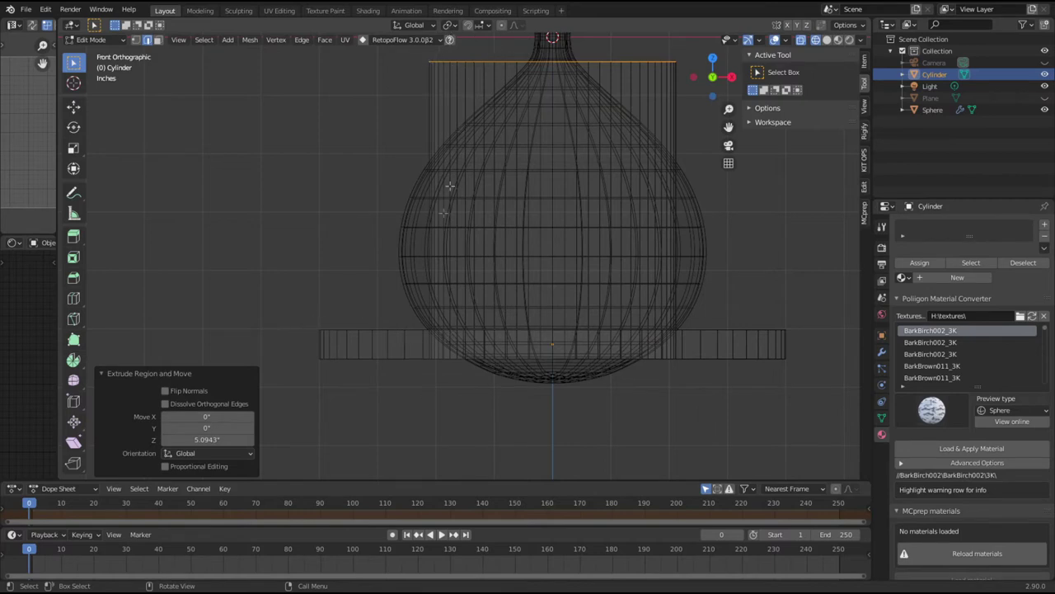
Step: Check a top-edge vertex's coordinates, then select the cylinder's top edge loop
{"action": "left_click", "coordinate": [135, 40]}
{"action": "key", "text": "ctrl+l"}
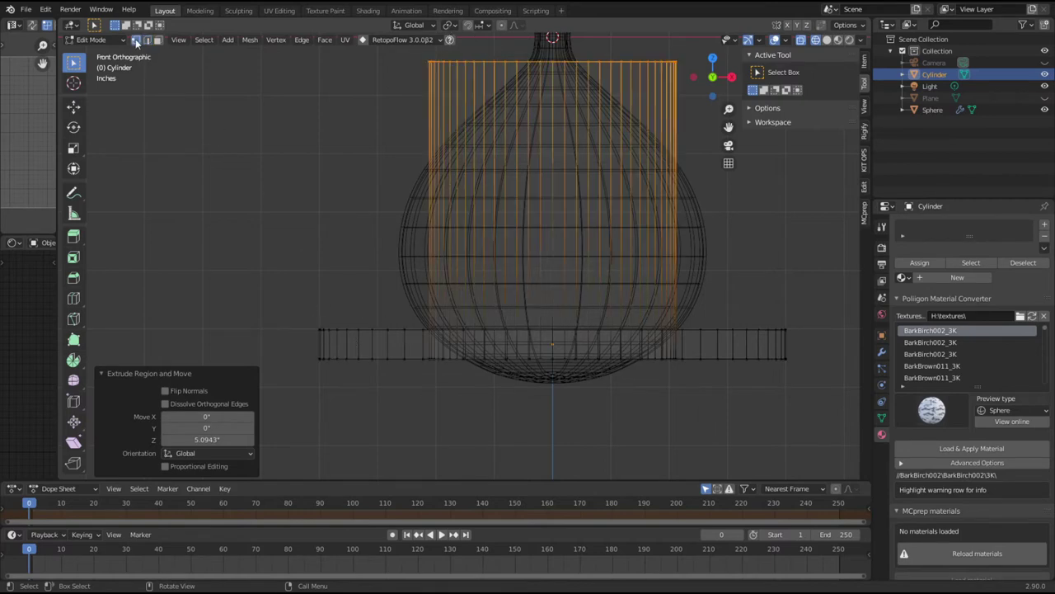
{"action": "left_click", "coordinate": [211, 105]}
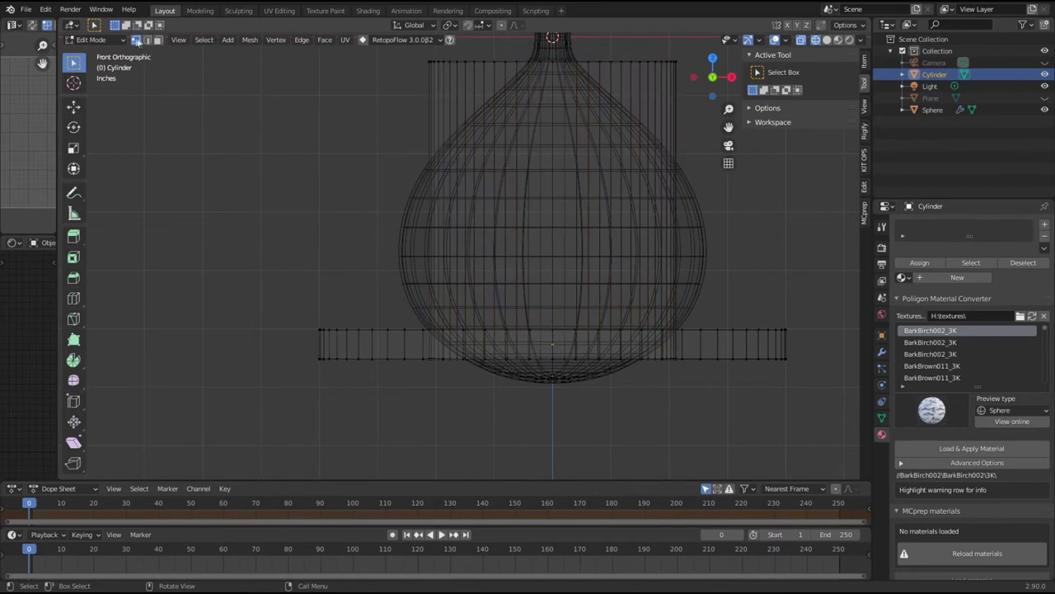
{"action": "left_click", "coordinate": [371, 328]}
{"action": "left_click", "coordinate": [864, 61]}
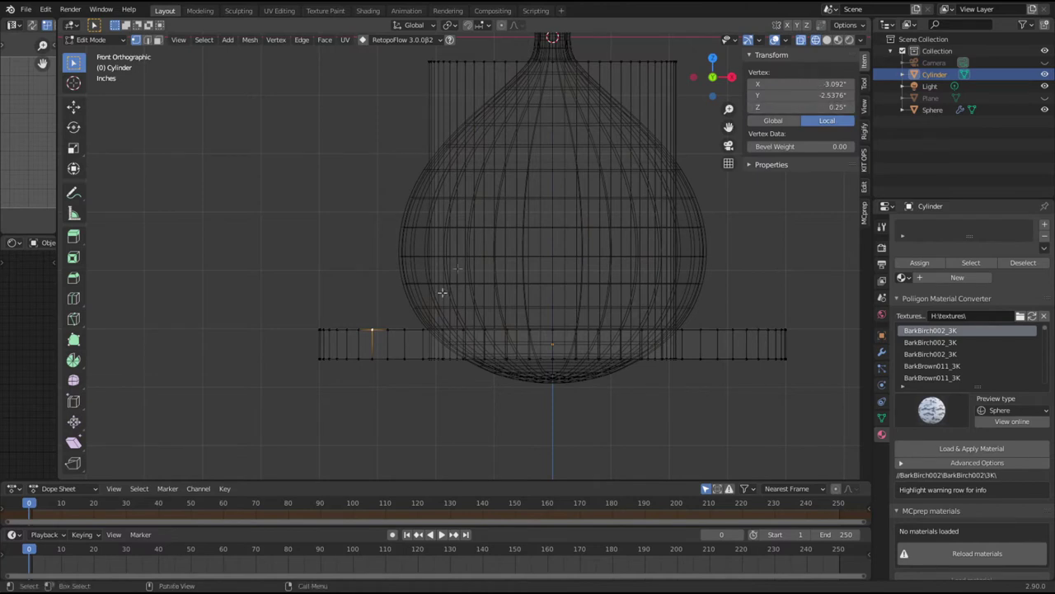
{"action": "left_click", "coordinate": [137, 320]}
{"action": "left_click", "coordinate": [147, 39]}
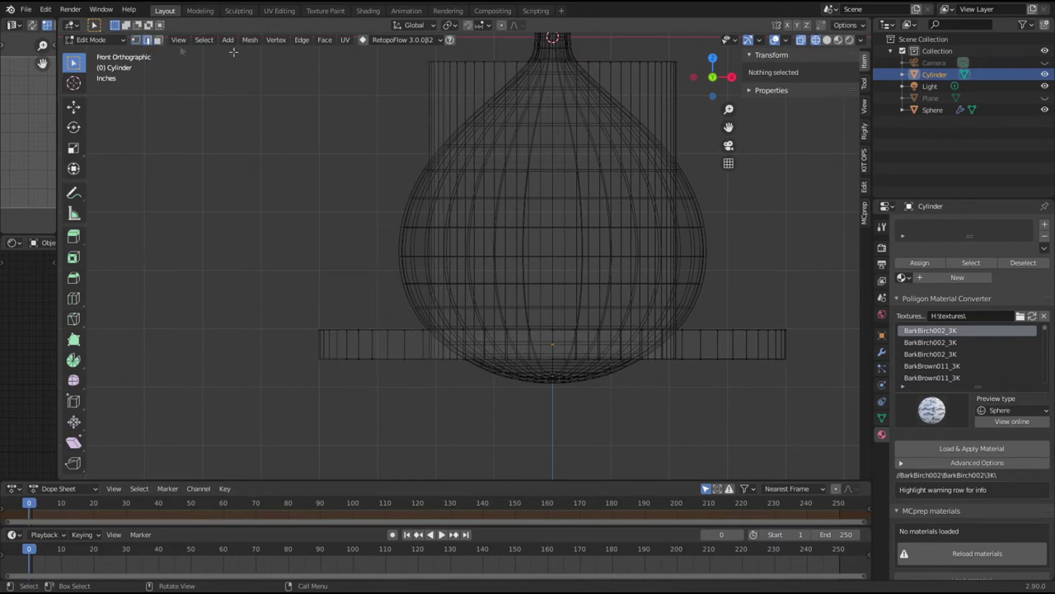
{"action": "left_click", "coordinate": [459, 60], "text": "alt"}
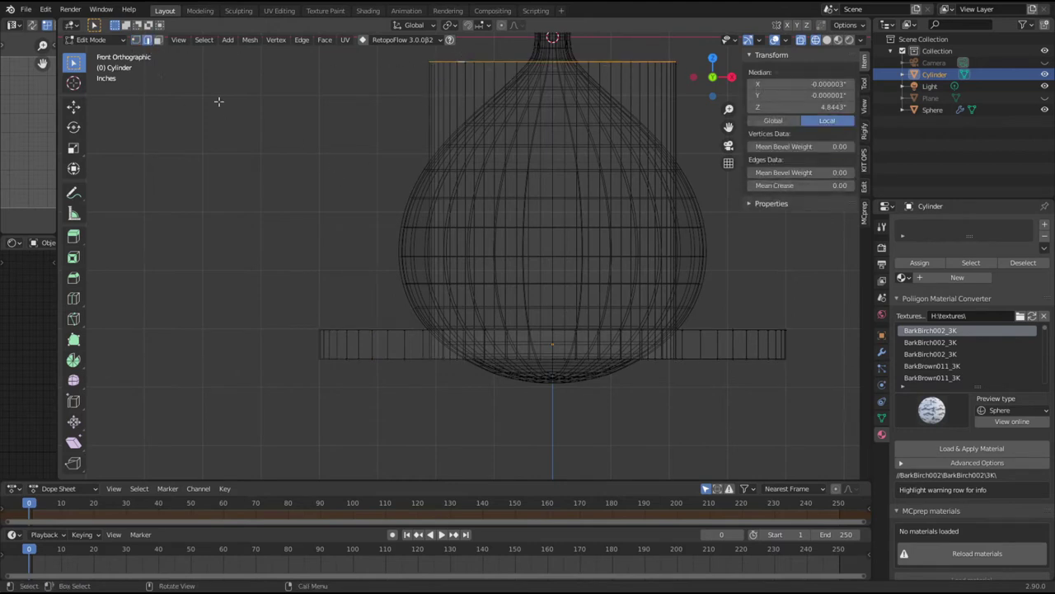
Step: Set the loop's local Median Z to 0.25 in the N panel
{"action": "left_click", "coordinate": [790, 120]}
{"action": "left_click", "coordinate": [793, 107]}
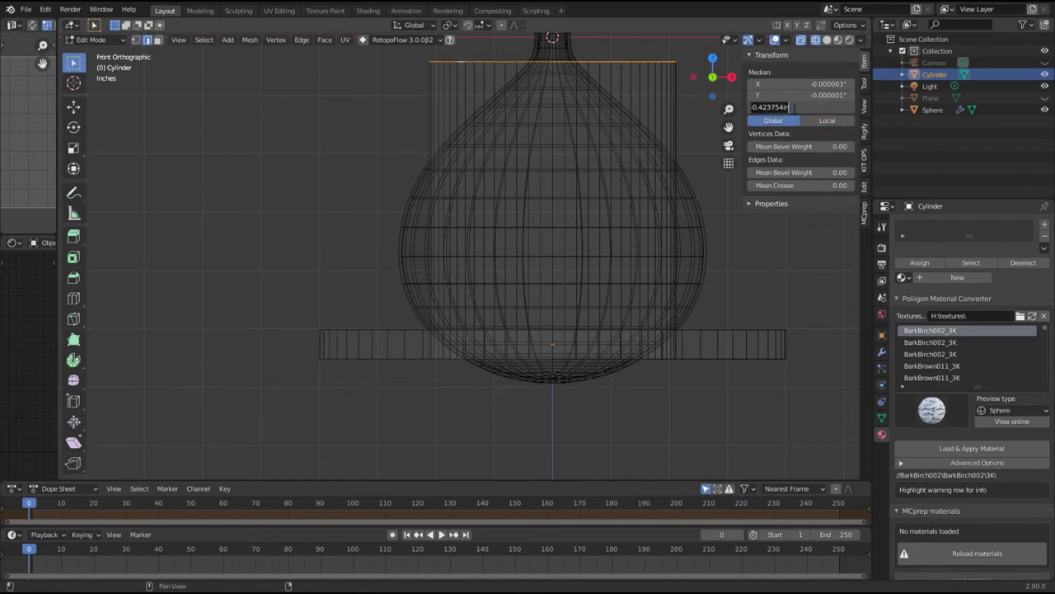
{"action": "key", "text": "BackSpace"}
{"action": "key", "text": "Return"}
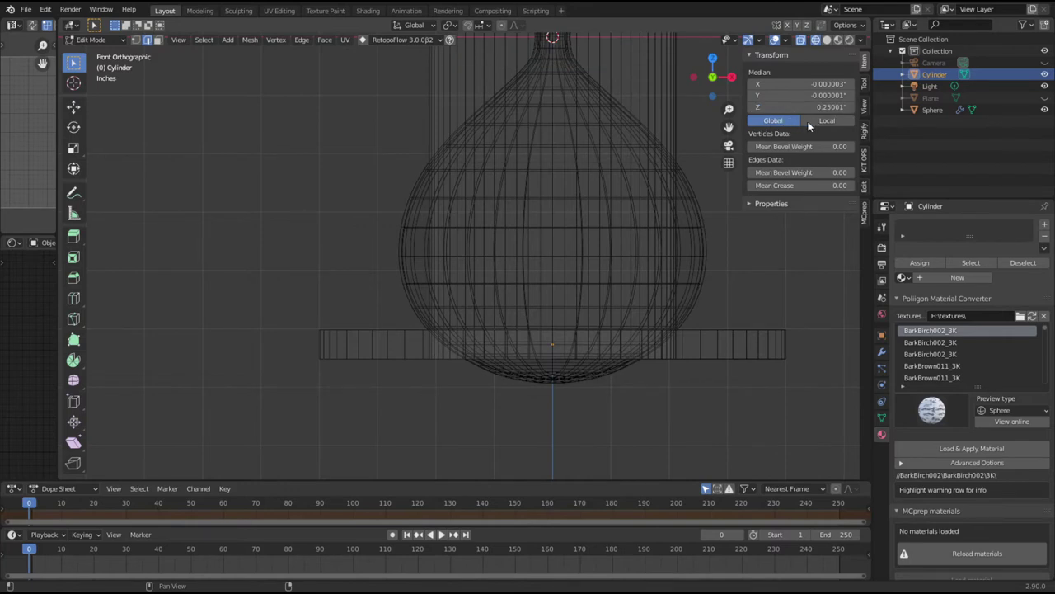
{"action": "left_click", "coordinate": [809, 124]}
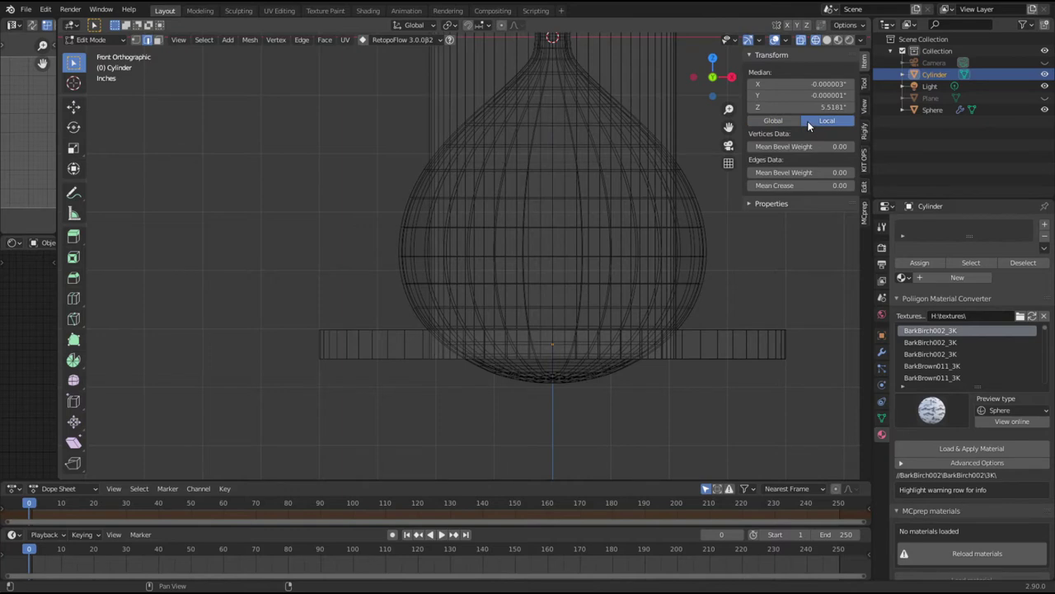
{"action": "left_click", "coordinate": [810, 125]}
{"action": "left_click", "coordinate": [814, 123]}
{"action": "left_click", "coordinate": [811, 107]}
{"action": "type", "text": "0.25"}
{"action": "key", "text": "Return"}
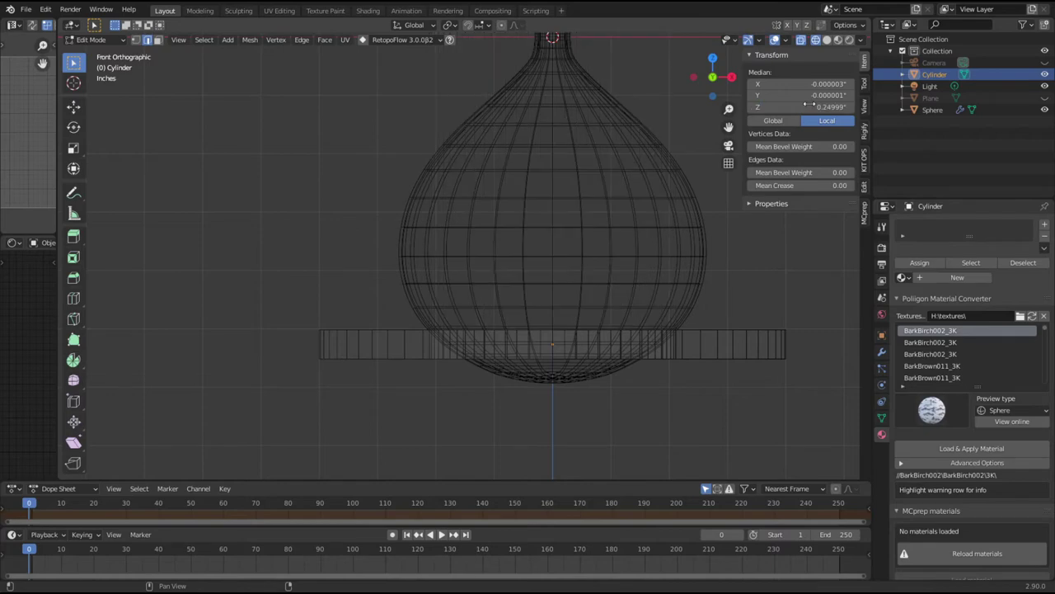
{"action": "middle_click_drag", "start_coordinate": [491, 287], "coordinate": [523, 279]}
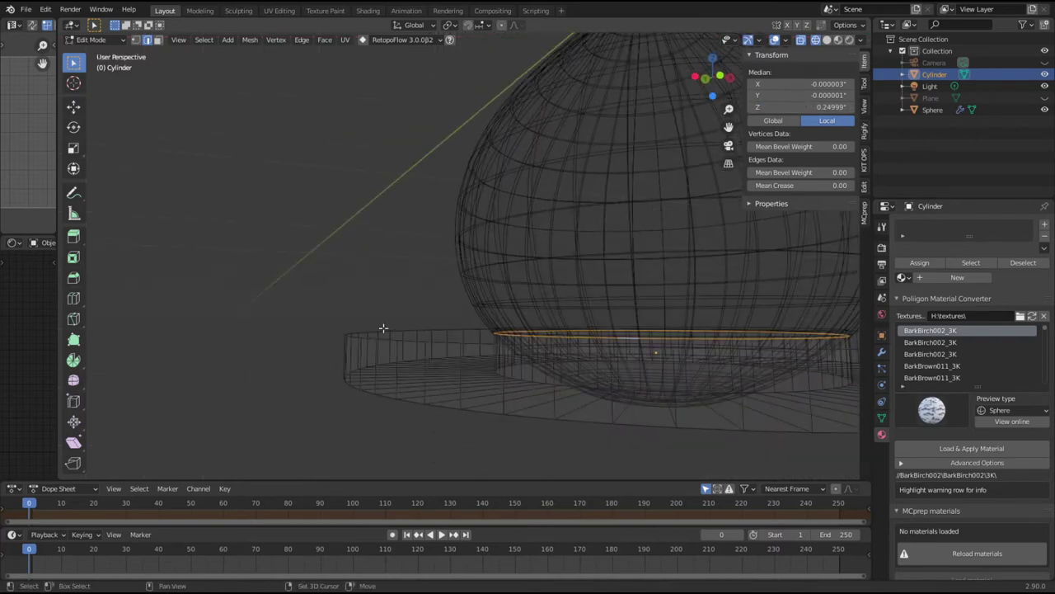
Step: Inspect the base's stepped rim from above and the side, then return to Material Preview
{"action": "left_click", "coordinate": [383, 329], "text": "alt"}
{"action": "middle_click_drag", "start_coordinate": [600, 401], "coordinate": [599, 423]}
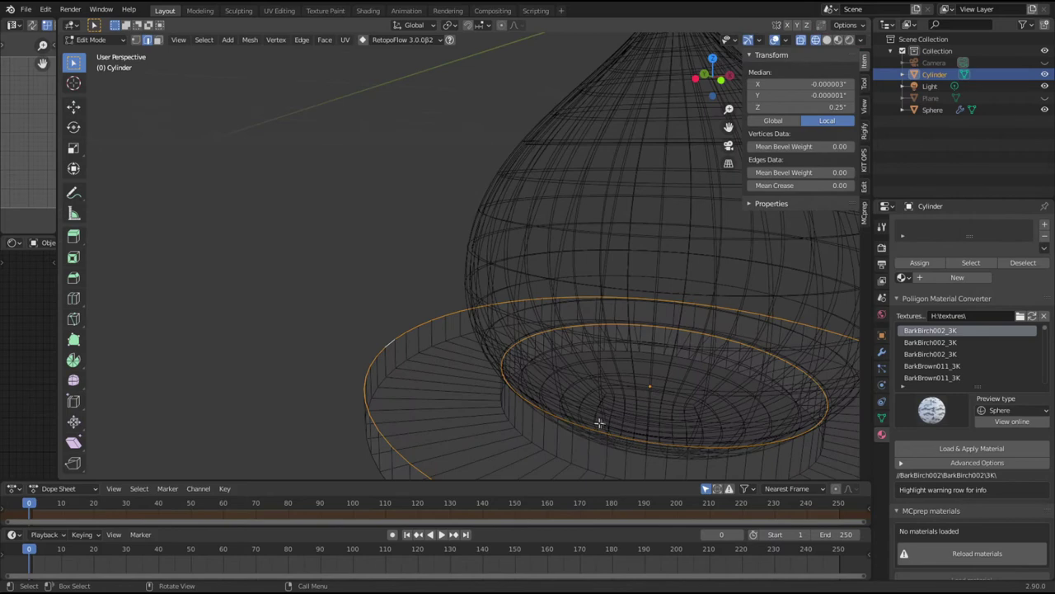
{"action": "left_click", "coordinate": [389, 287]}
{"action": "middle_click_drag", "start_coordinate": [575, 422], "coordinate": [567, 388]}
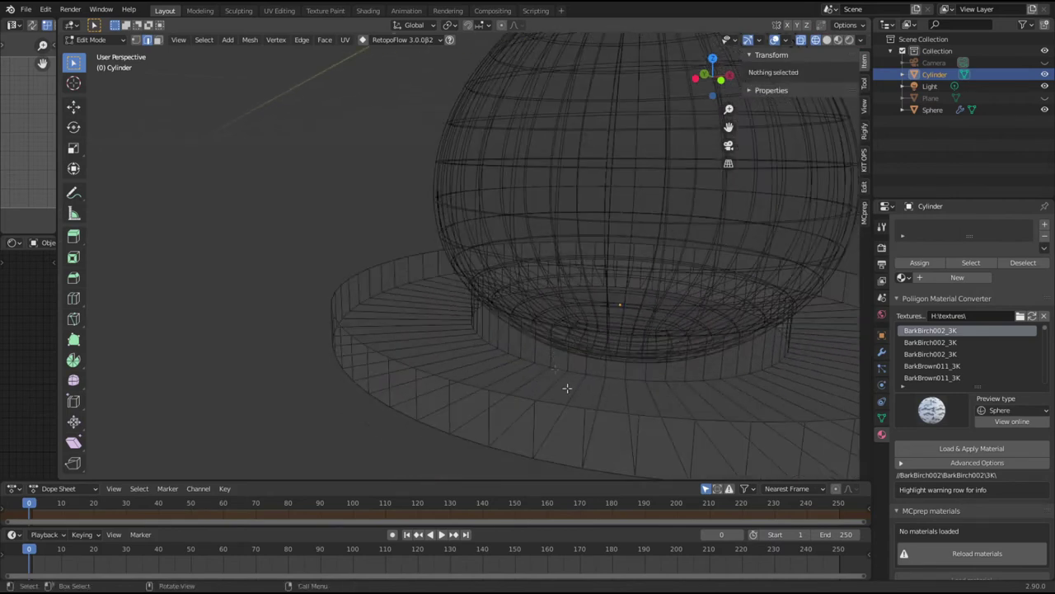
{"action": "middle_click_drag", "start_coordinate": [639, 411], "coordinate": [600, 397]}
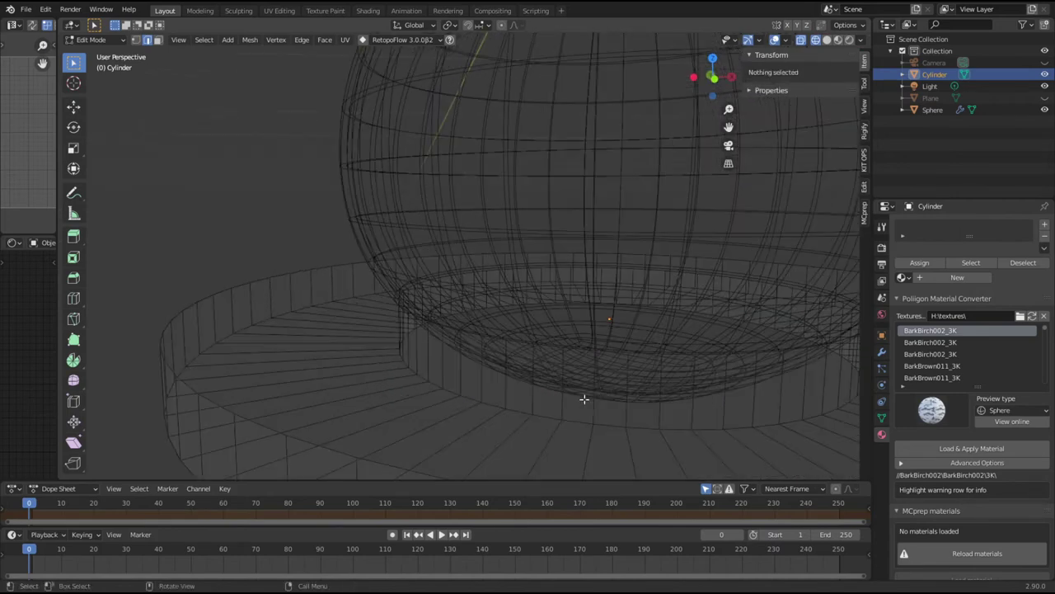
{"action": "key", "text": "shift+z"}
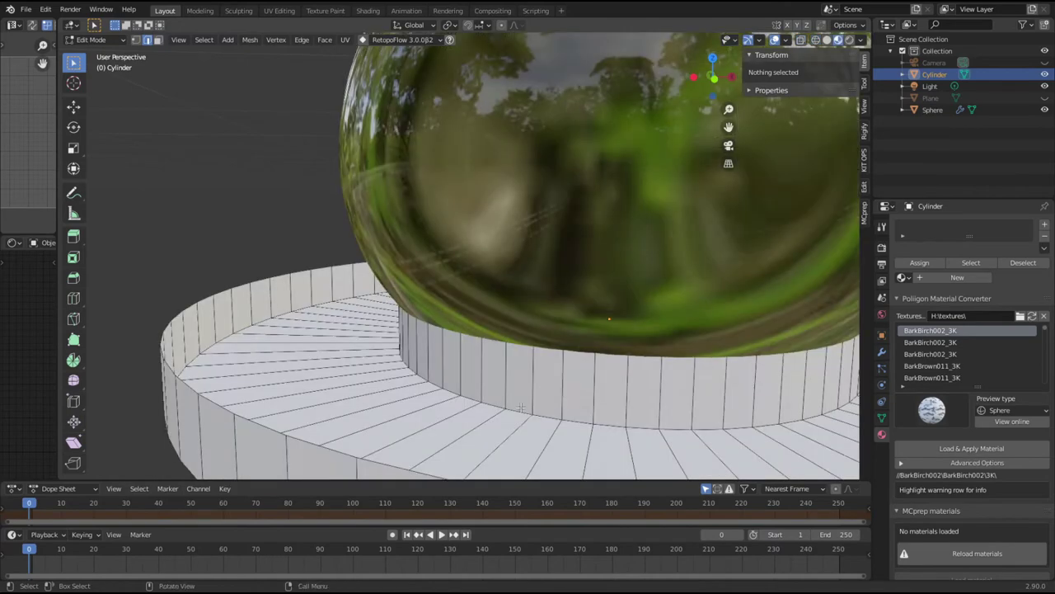
Step: Hide the Sphere in Object Mode and reopen the Cylinder in Edit Mode
{"action": "key", "text": "Tab"}
{"action": "left_click", "coordinate": [388, 183]}
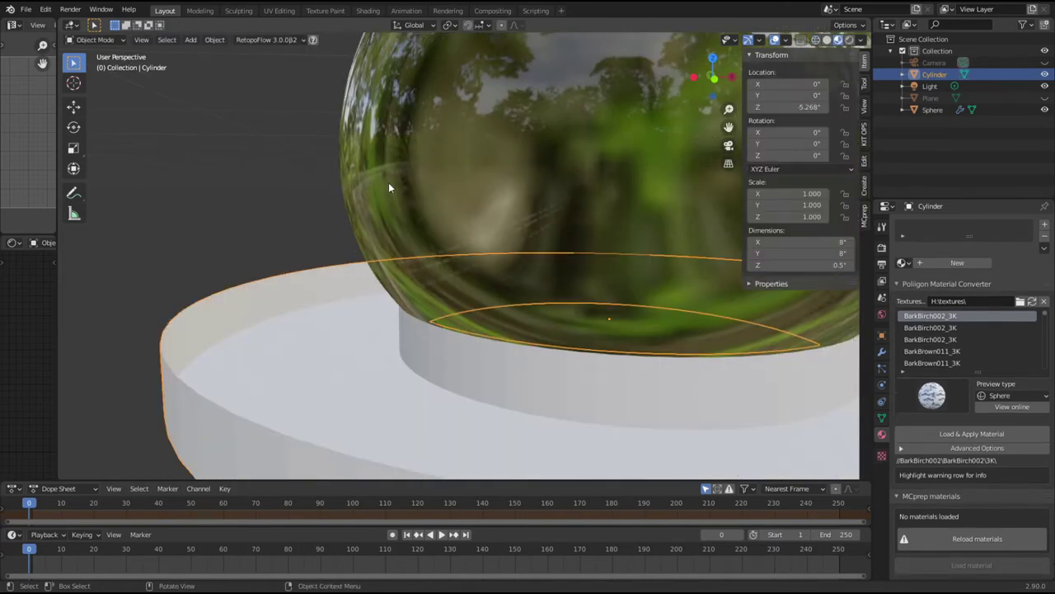
{"action": "key", "text": "h"}
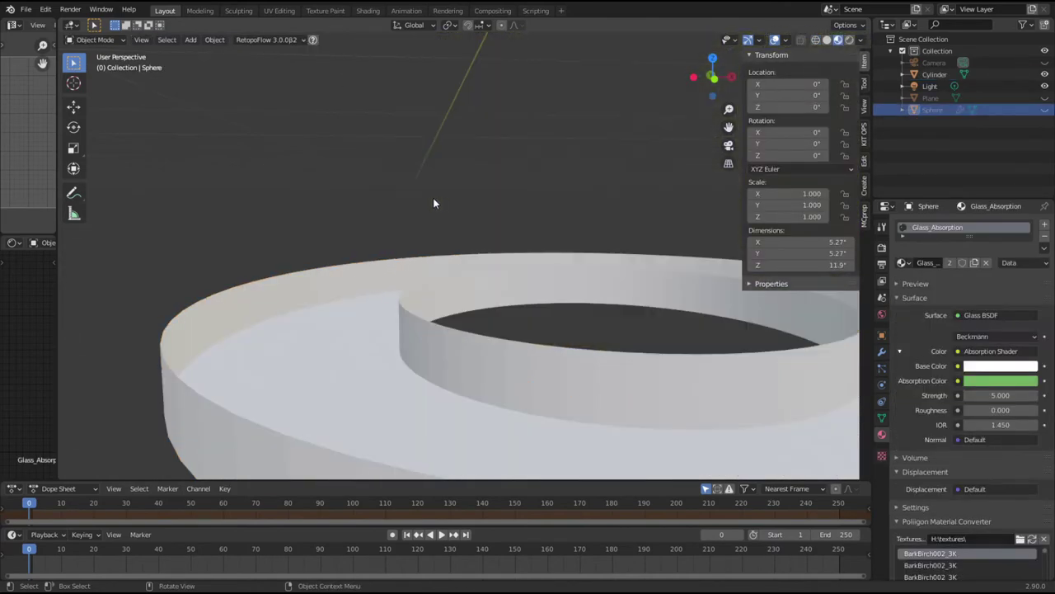
{"action": "left_click", "coordinate": [382, 274]}
{"action": "key", "text": "Tab"}
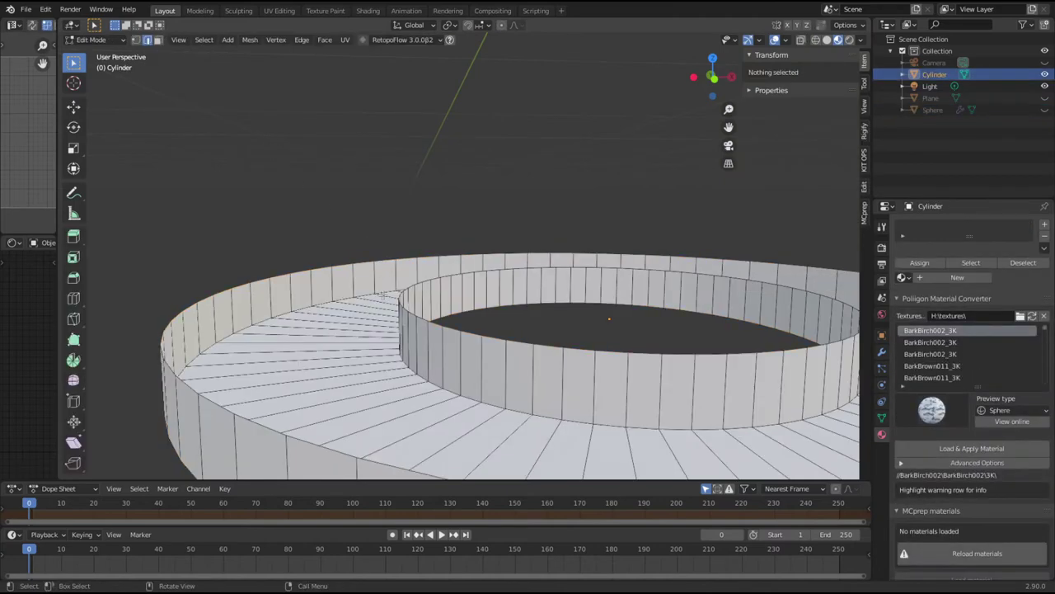
Step: Fill faces between the outer and inner rim edges all around the gap
{"action": "middle_click_drag", "start_coordinate": [669, 314], "coordinate": [511, 370]}
{"action": "left_click", "coordinate": [518, 268]}
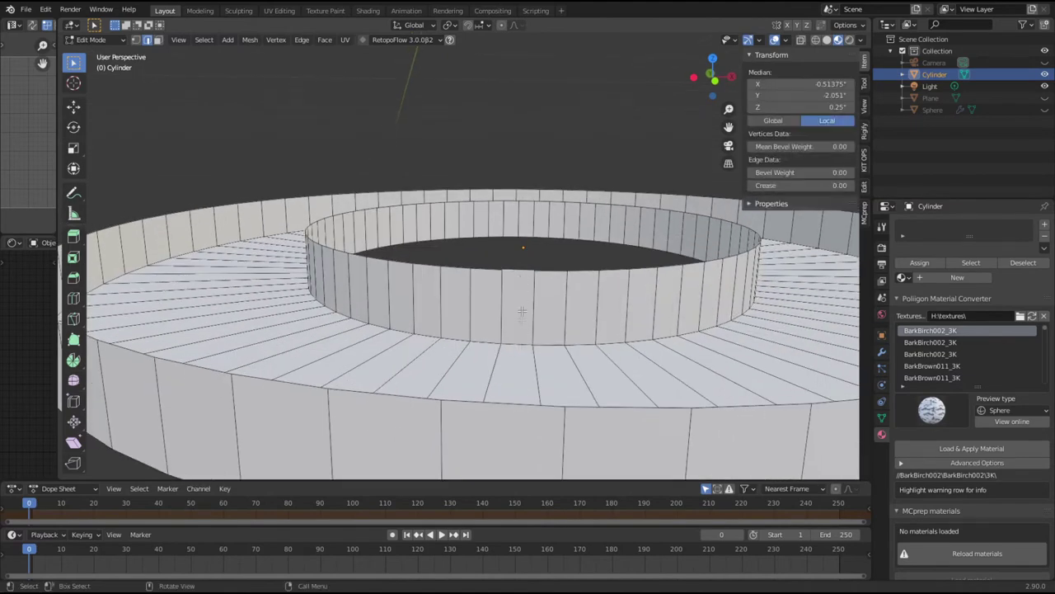
{"action": "left_click", "coordinate": [507, 404]}
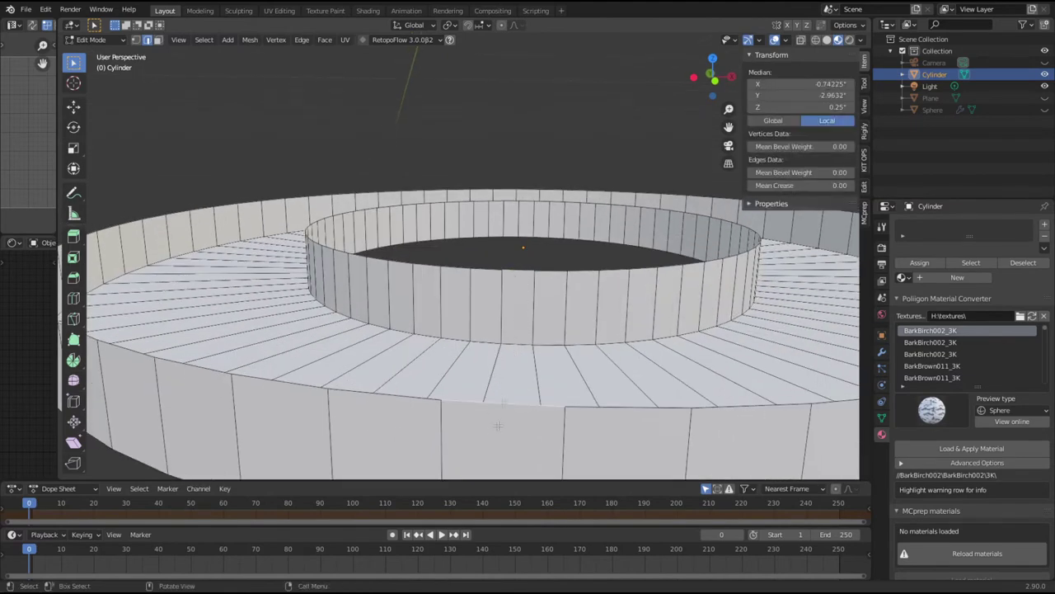
{"action": "left_click", "coordinate": [509, 328]}
{"action": "key", "text": "f"}
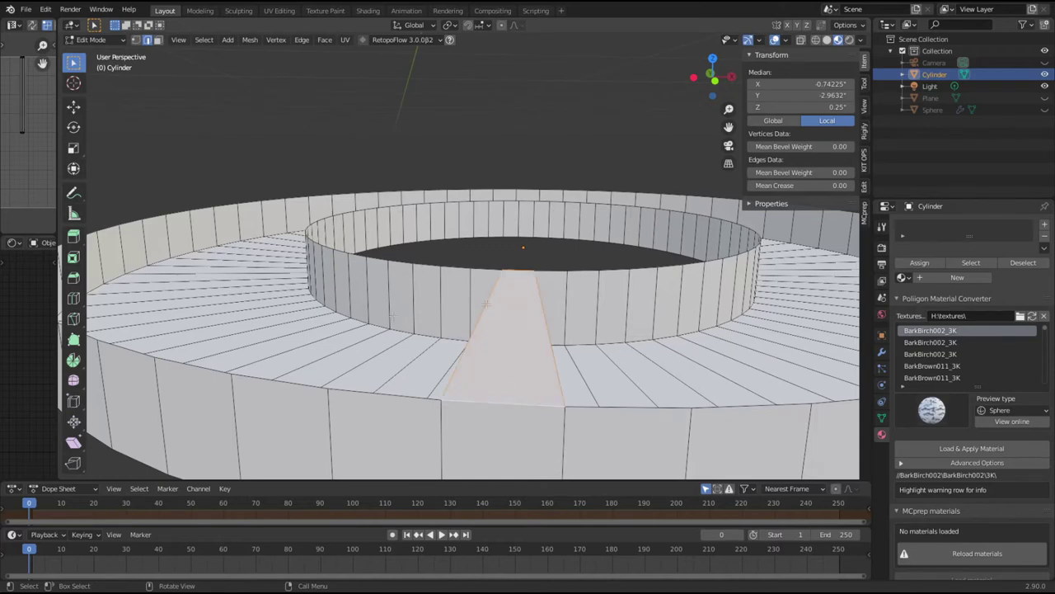
{"action": "left_click", "coordinate": [501, 287]}
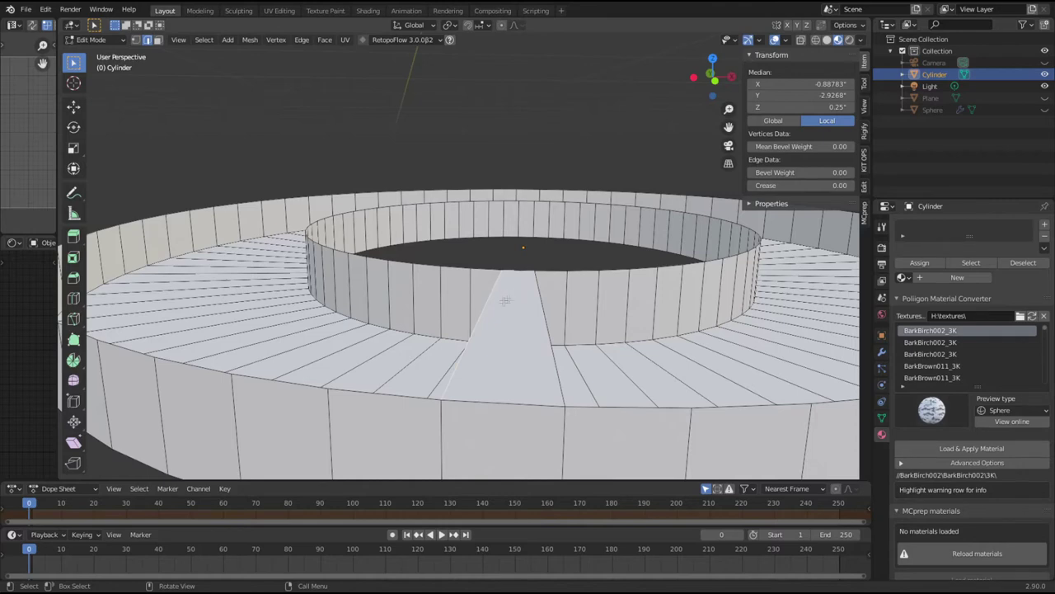
{"action": "key", "text": "f"}
{"action": "key", "text": "f"}
{"action": "key", "text": "f"}
{"action": "key", "text": "f"}
{"action": "key", "text": "f"}
{"action": "key", "text": "f"}
{"action": "key", "text": "f"}
{"action": "key", "text": "f"}
{"action": "key", "text": "f"}
{"action": "key", "text": "f"}
{"action": "key", "text": "f"}
{"action": "key", "text": "f"}
{"action": "key", "text": "f"}
{"action": "key", "text": "f"}
{"action": "key", "text": "f"}
{"action": "key", "text": "f"}
{"action": "key", "text": "f"}
{"action": "key", "text": "f"}
{"action": "key", "text": "f"}
{"action": "key", "text": "f"}
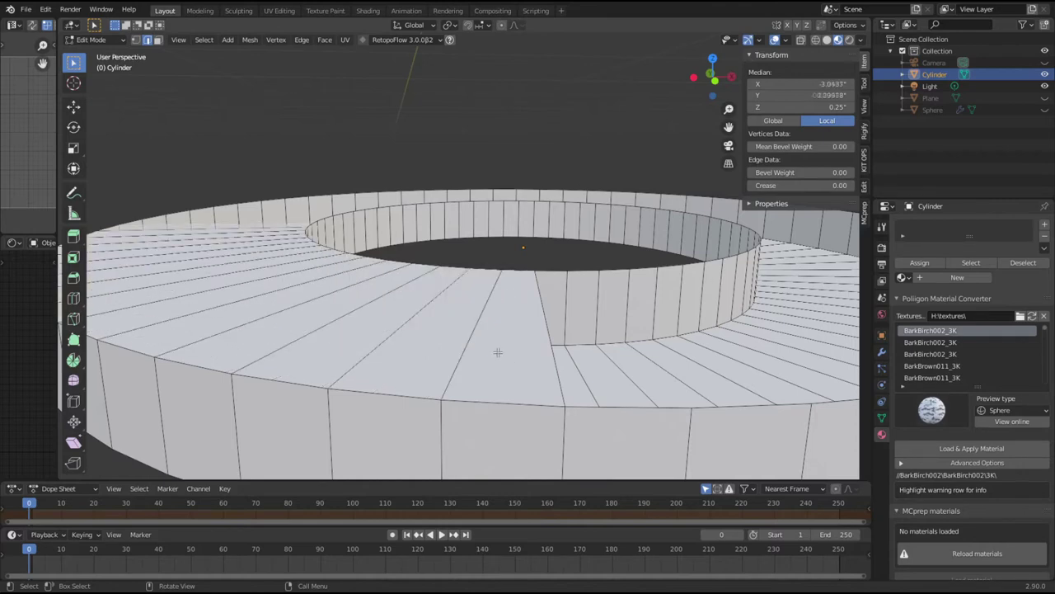
{"action": "key", "text": "f"}
{"action": "key", "text": "f"}
{"action": "key", "text": "f"}
{"action": "key", "text": "f"}
{"action": "key", "text": "f"}
{"action": "key", "text": "f"}
{"action": "key", "text": "f"}
{"action": "key", "text": "f"}
{"action": "key", "text": "f"}
{"action": "key", "text": "f"}
{"action": "key", "text": "f"}
{"action": "key", "text": "f"}
{"action": "key", "text": "f"}
{"action": "key", "text": "f"}
{"action": "key", "text": "f"}
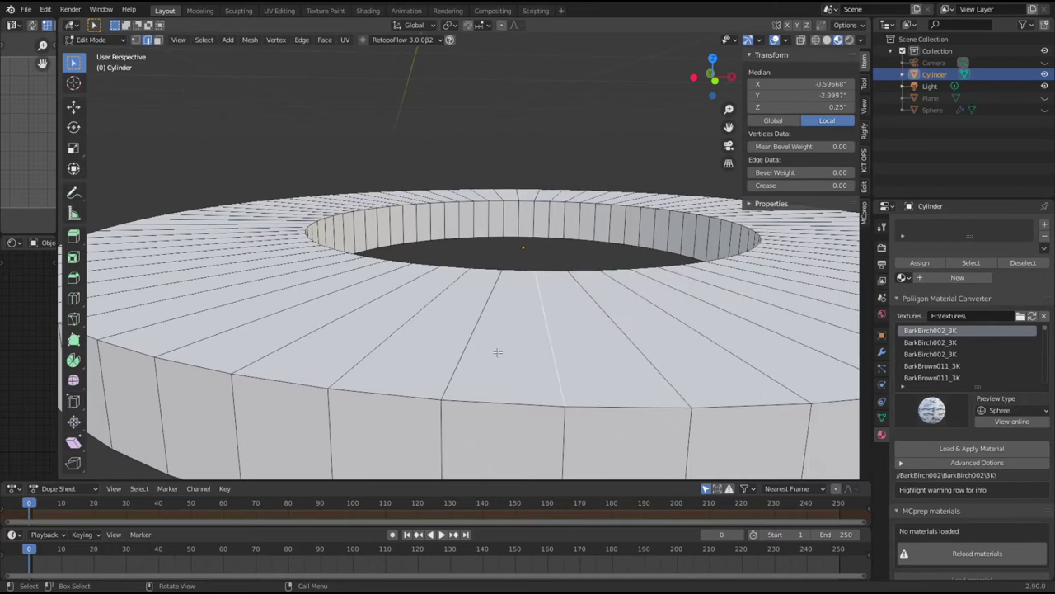
{"action": "key", "text": "f"}
Step: Unhide all objects, hide the Plane, and reopen the Cylinder in Edit Mode
{"action": "key", "text": "alt+h"}
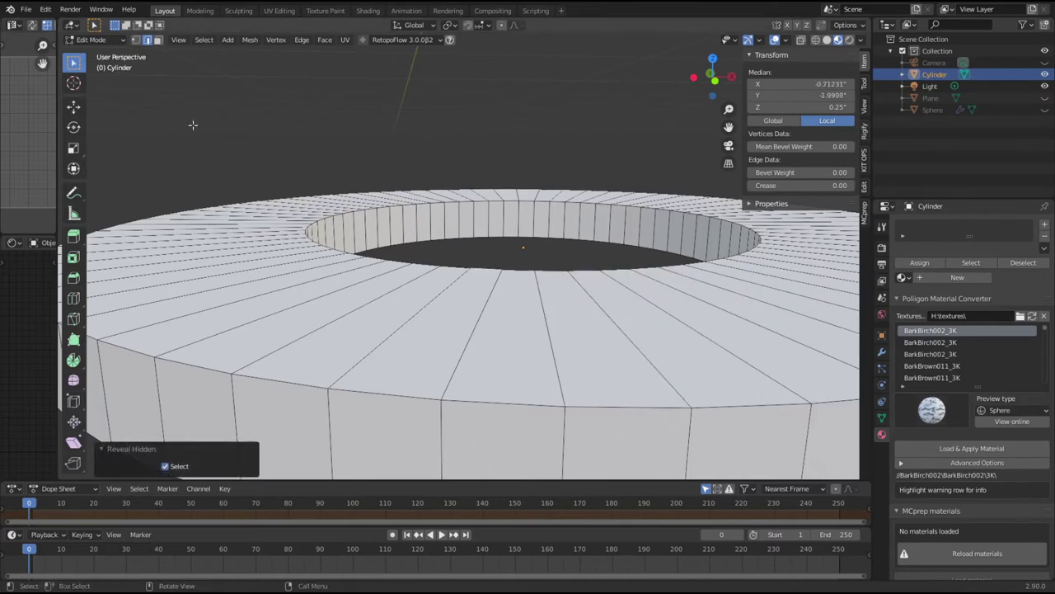
{"action": "key", "text": "Tab"}
{"action": "key", "text": "alt+h"}
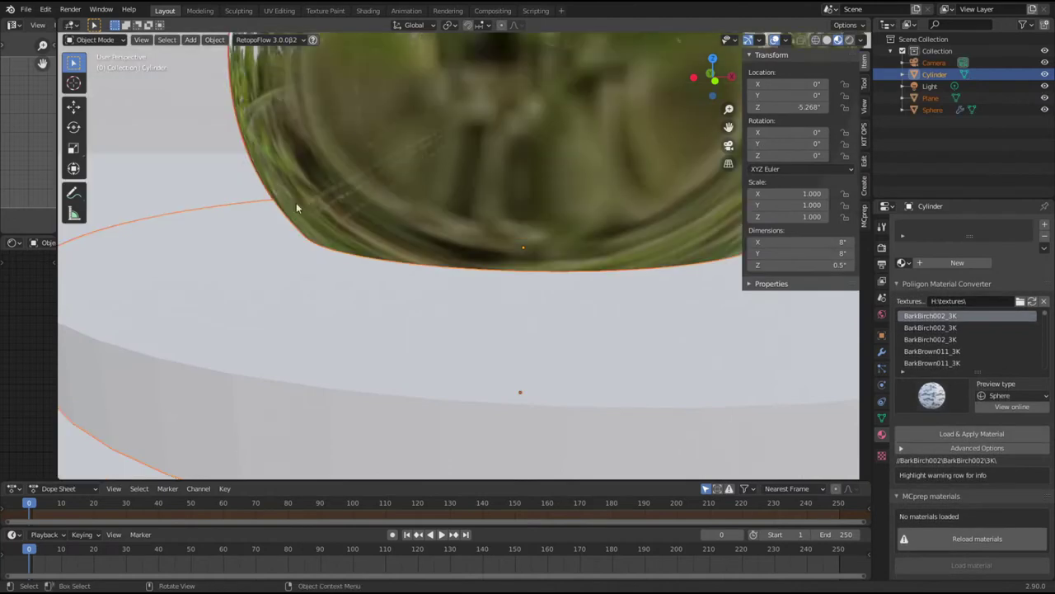
{"action": "left_click", "coordinate": [186, 177]}
{"action": "key", "text": "h"}
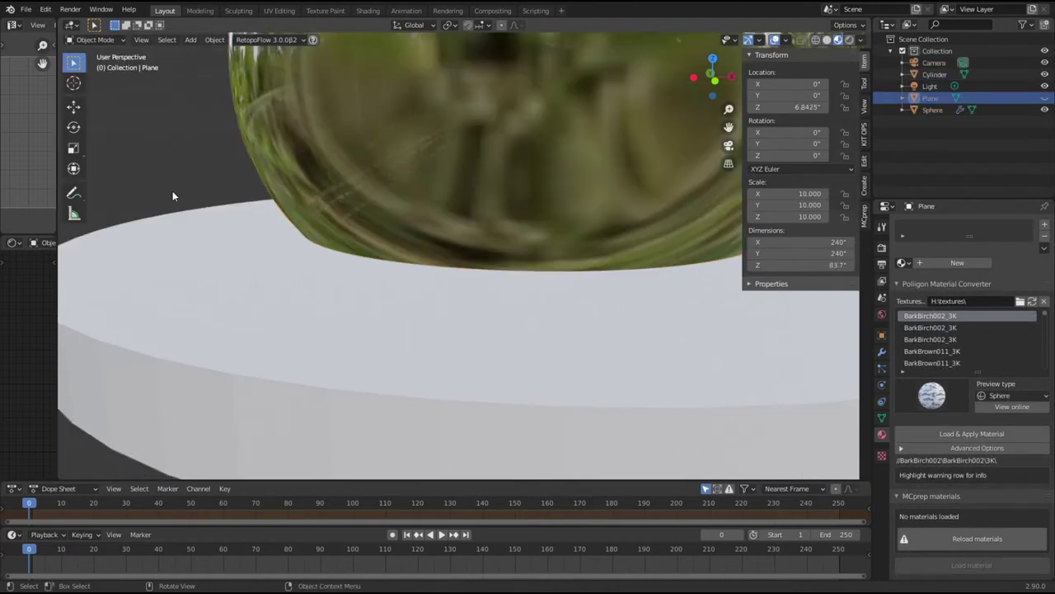
{"action": "left_click", "coordinate": [235, 262]}
{"action": "key", "text": "Tab"}
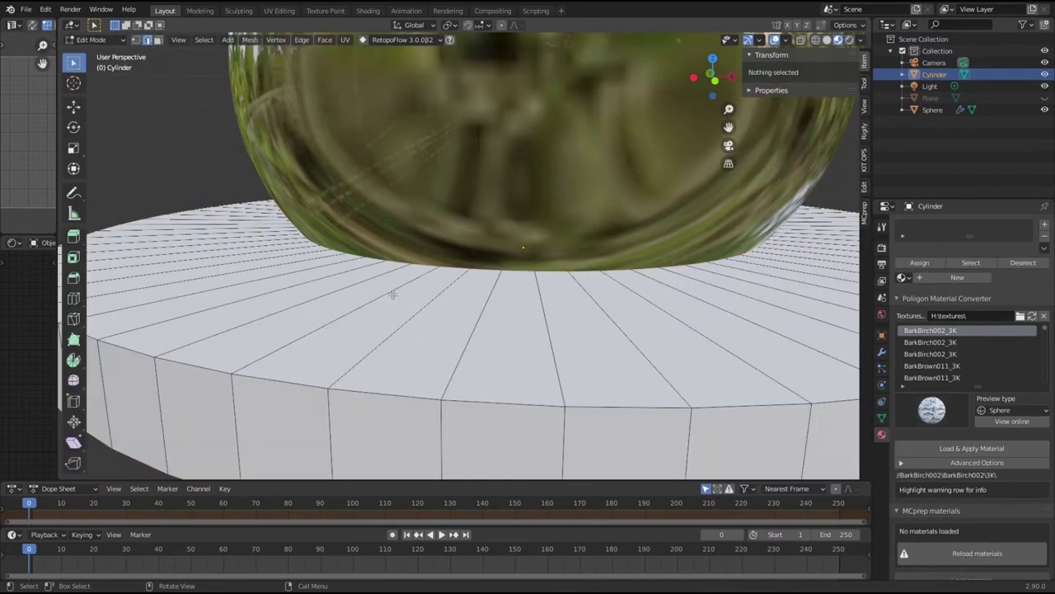
Step: Check the base from below and the side to confirm the gap is closed
{"action": "key", "text": "ctrl+KP_7"}
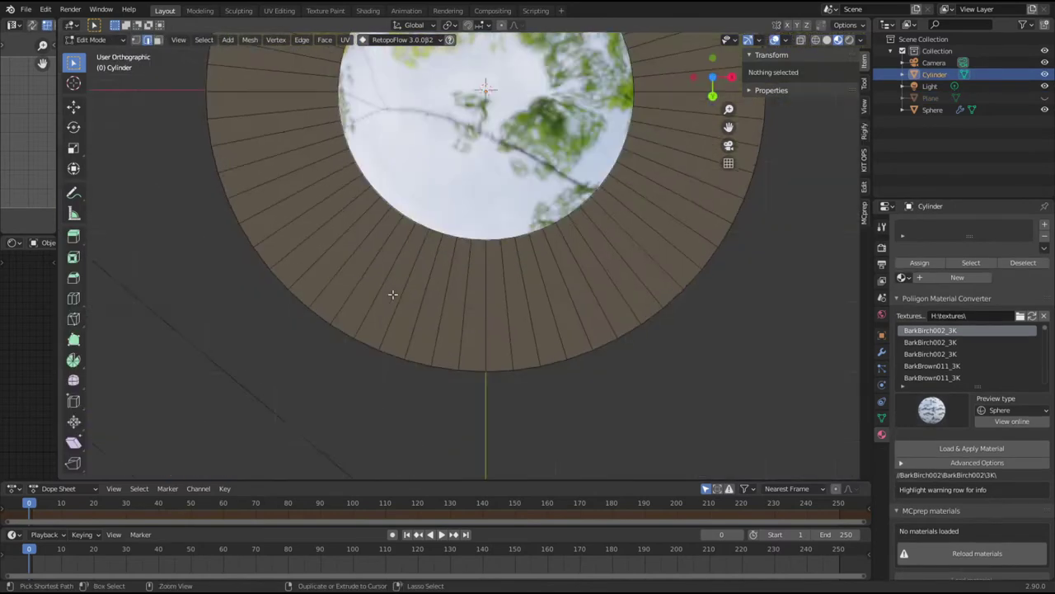
{"action": "middle_click_drag", "start_coordinate": [465, 177], "coordinate": [545, 383], "text": "shift"}
{"action": "middle_click_drag", "start_coordinate": [543, 156], "coordinate": [511, 327]}
{"action": "scroll", "coordinate": [511, 327], "scroll_direction": "up", "scroll_amount": 5}
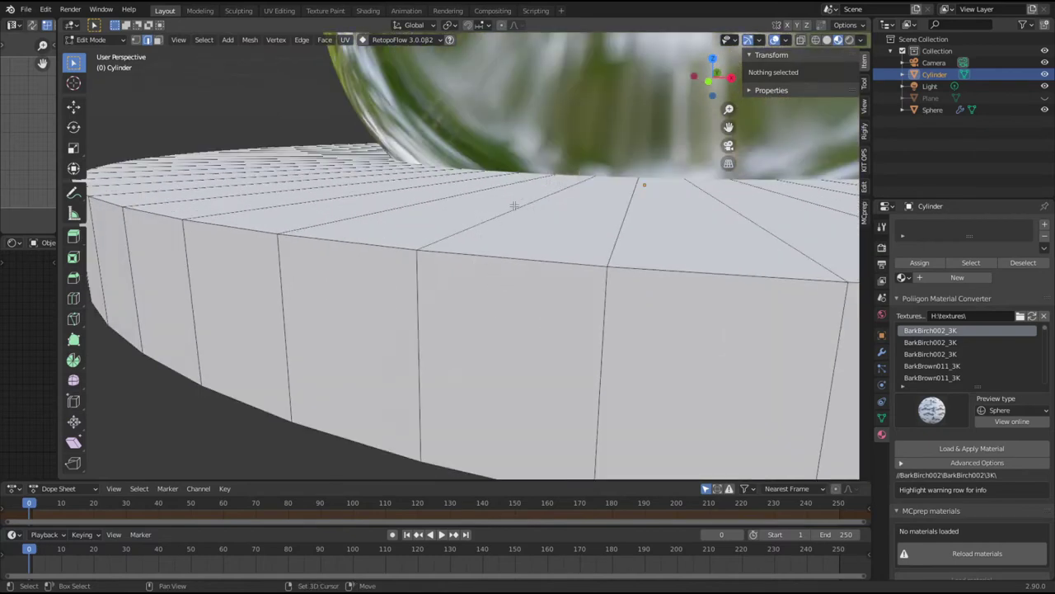
Step: In wireframe front view, switch to face select and pick a loop of side faces
{"action": "key", "text": "shift+z"}
{"action": "mouse_move", "coordinate": [536, 238]}
{"action": "middle_mouse_down"}
{"action": "mouse_move", "coordinate": [537, 253]}
{"action": "mouse_move", "coordinate": [512, 247]}
{"action": "mouse_move", "coordinate": [365, 141]}
{"action": "mouse_move", "coordinate": [492, 285]}
{"action": "mouse_move", "coordinate": [504, 259]}
{"action": "middle_mouse_up"}
{"action": "key", "text": "KP_1"}
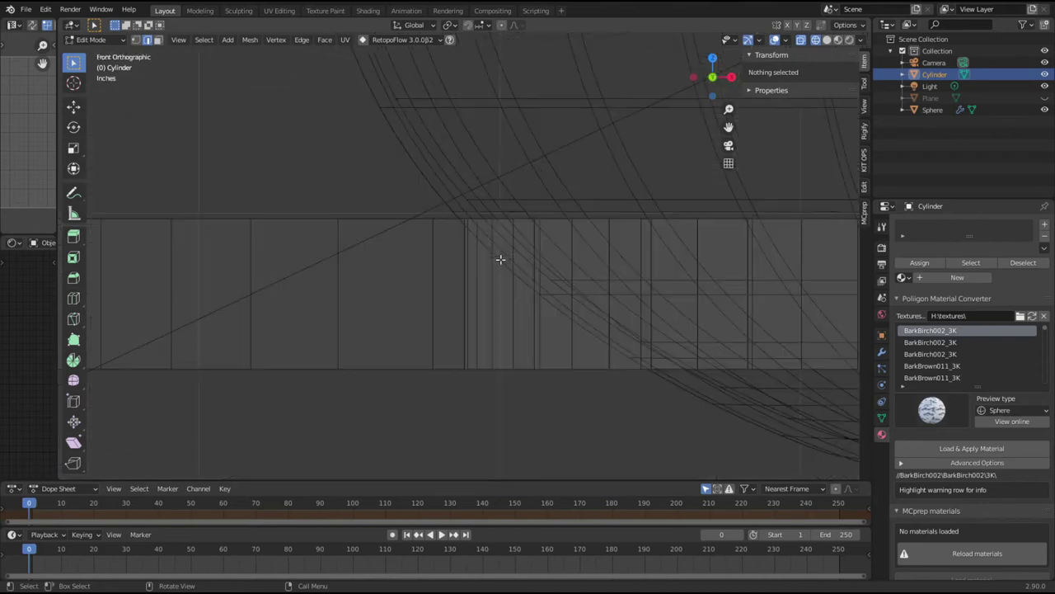
{"action": "scroll", "coordinate": [487, 239], "scroll_direction": "up", "scroll_amount": 4}
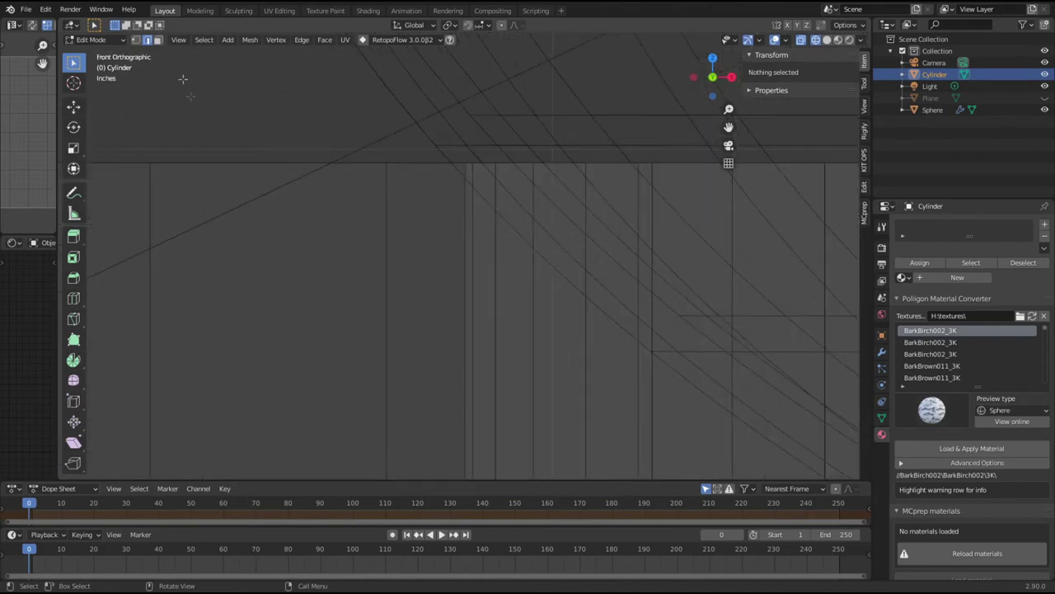
{"action": "left_click", "coordinate": [156, 41]}
{"action": "left_click", "coordinate": [499, 349], "text": "alt"}
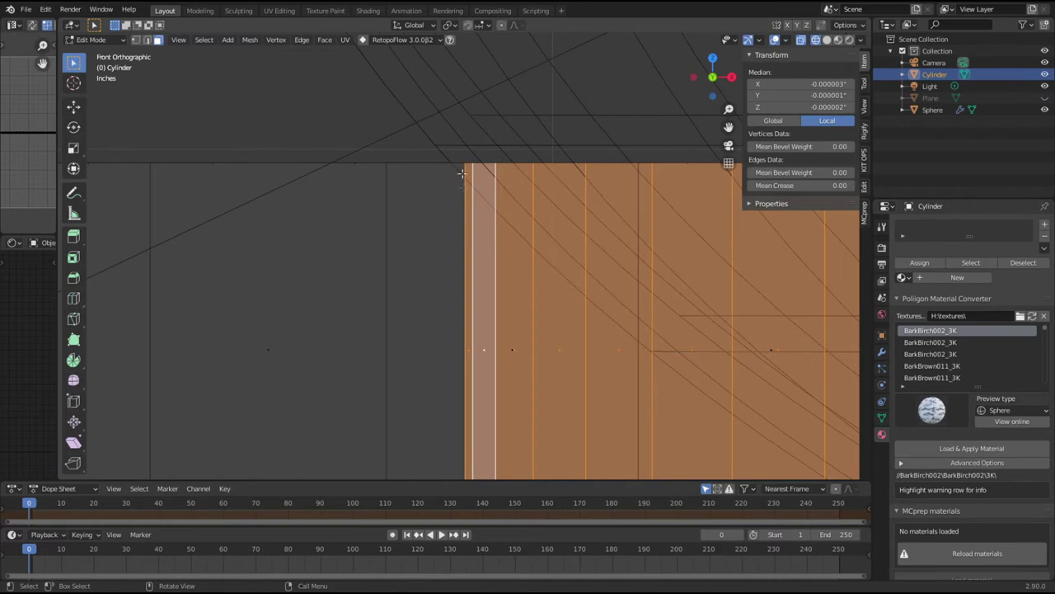
Step: Bevel the base's top outer edge loop to 0.0241 in with one segment, then deselect all
{"action": "left_click", "coordinate": [339, 127]}
{"action": "middle_click_drag", "start_coordinate": [371, 148], "coordinate": [430, 195]}
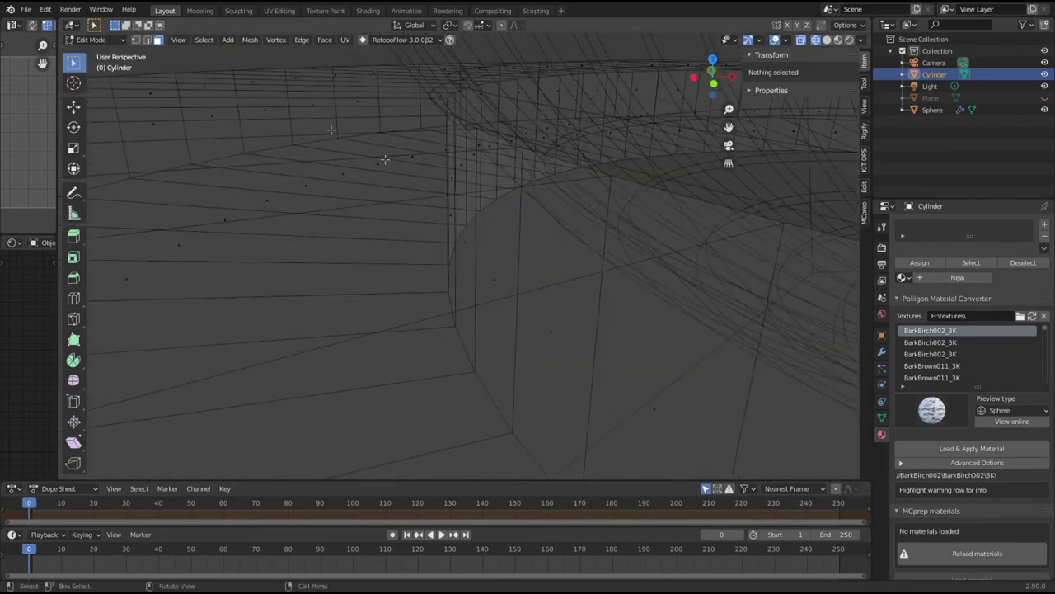
{"action": "left_click", "coordinate": [627, 180], "text": "alt"}
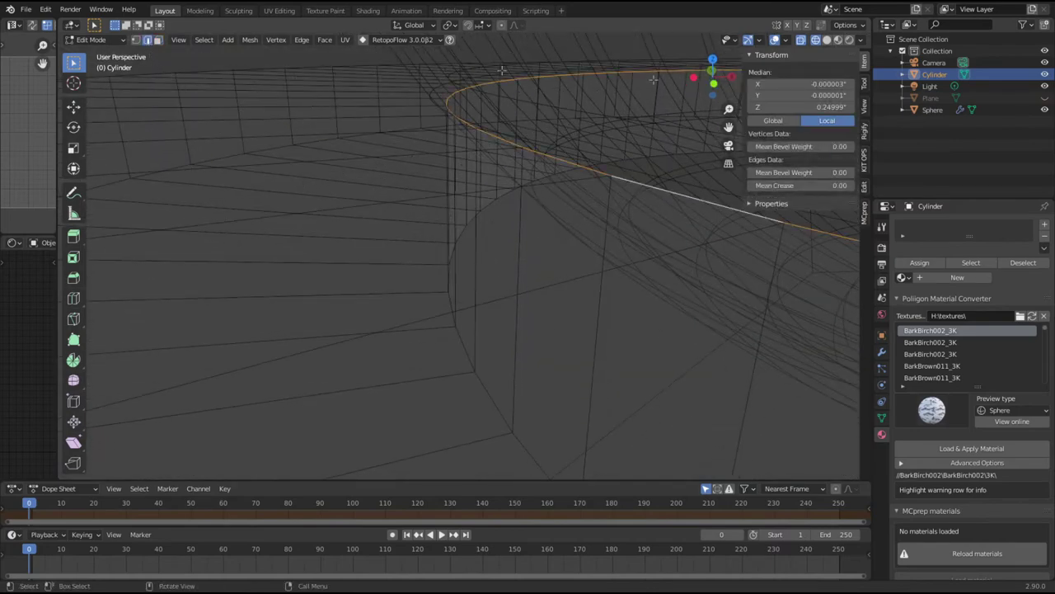
{"action": "key", "text": "KP_1"}
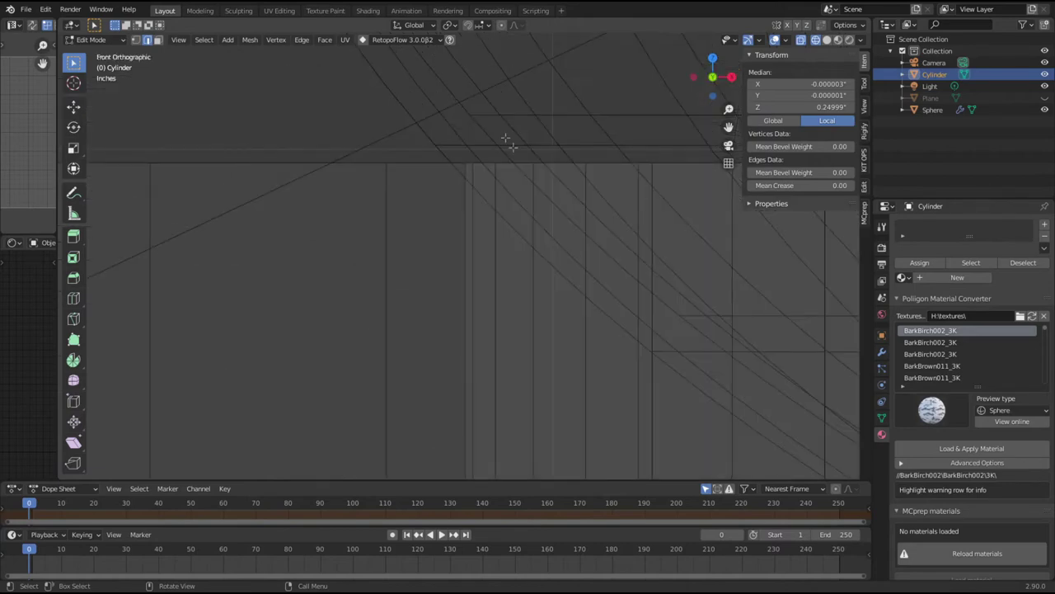
{"action": "middle_click_drag", "start_coordinate": [464, 168], "coordinate": [461, 210]}
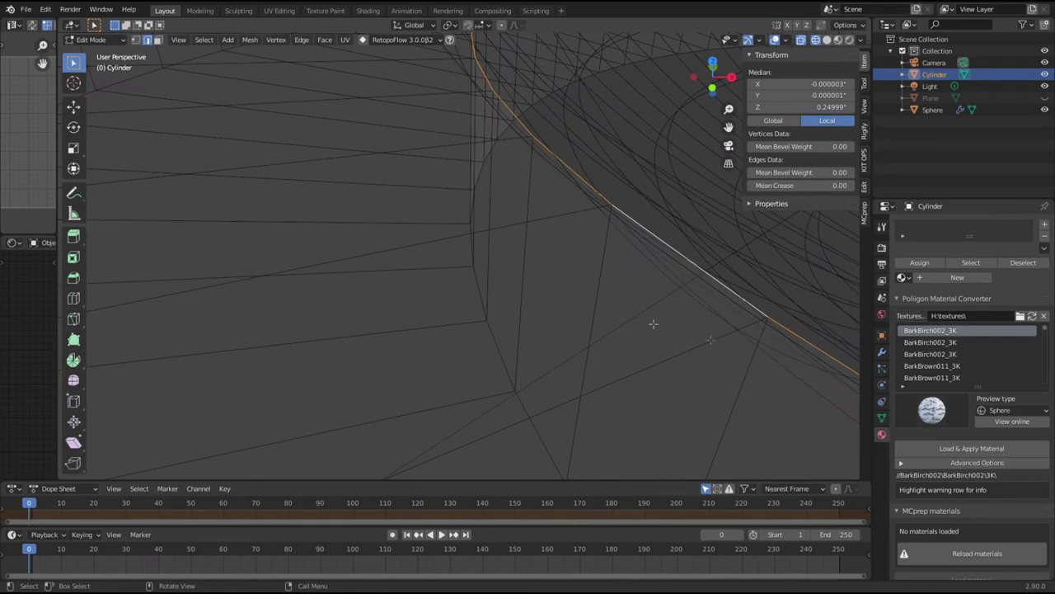
{"action": "key", "text": "KP_1"}
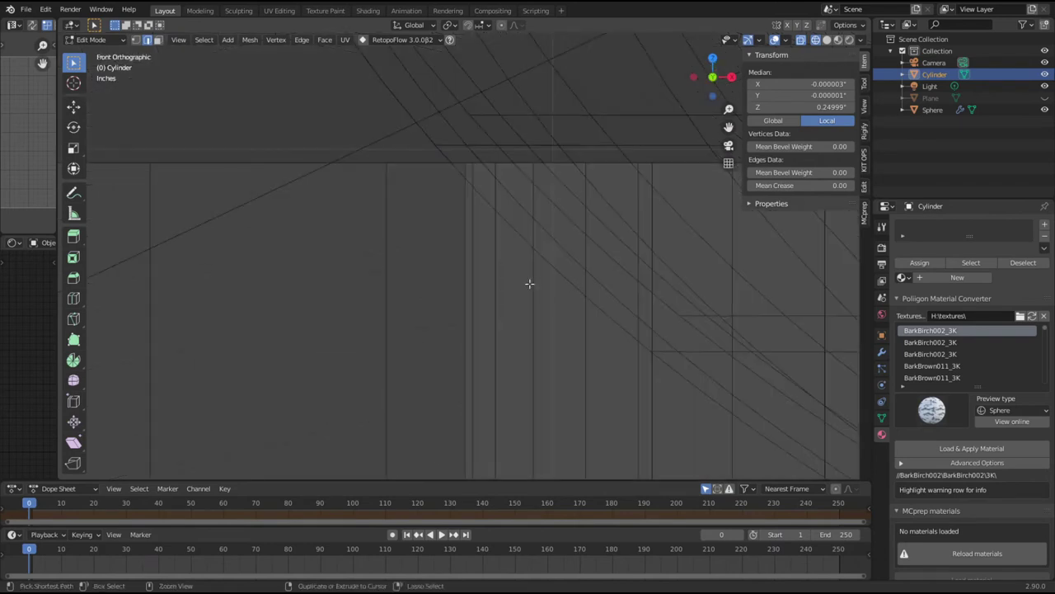
{"action": "key", "text": "ctrl+b"}
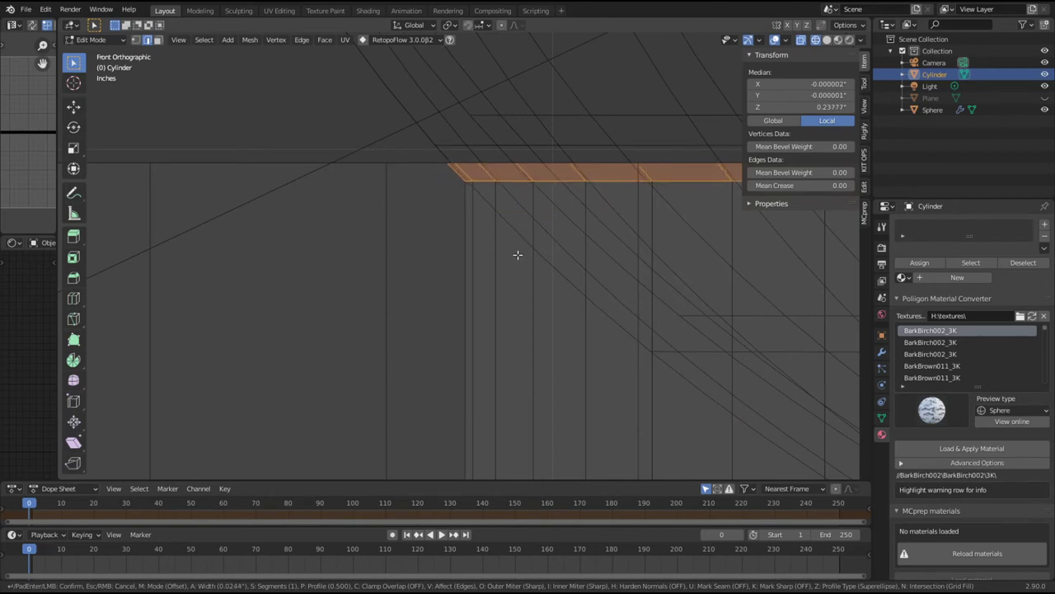
{"action": "left_click", "coordinate": [519, 256]}
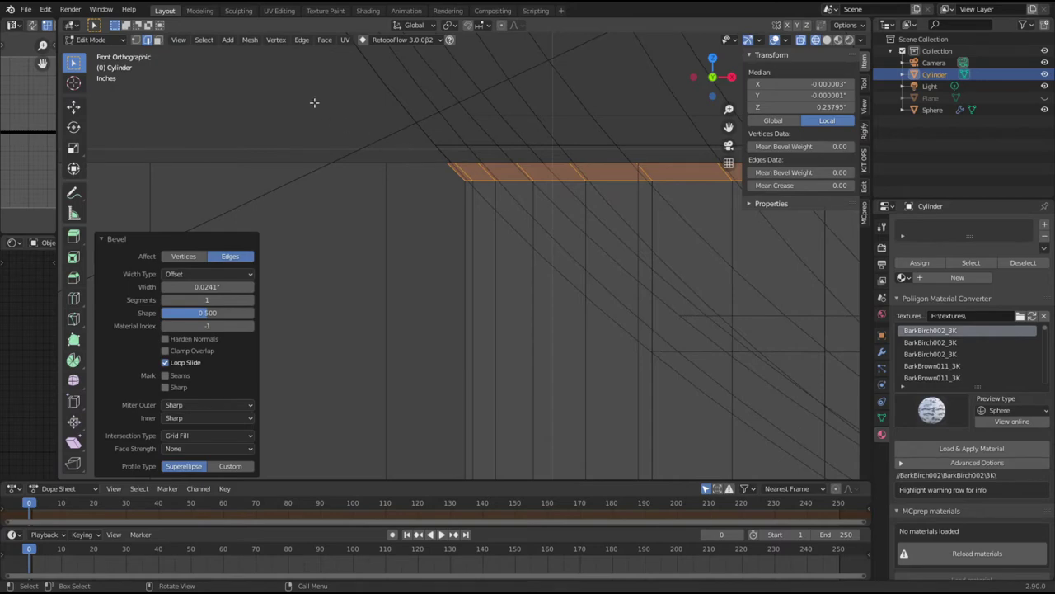
{"action": "key", "text": "alt+a"}
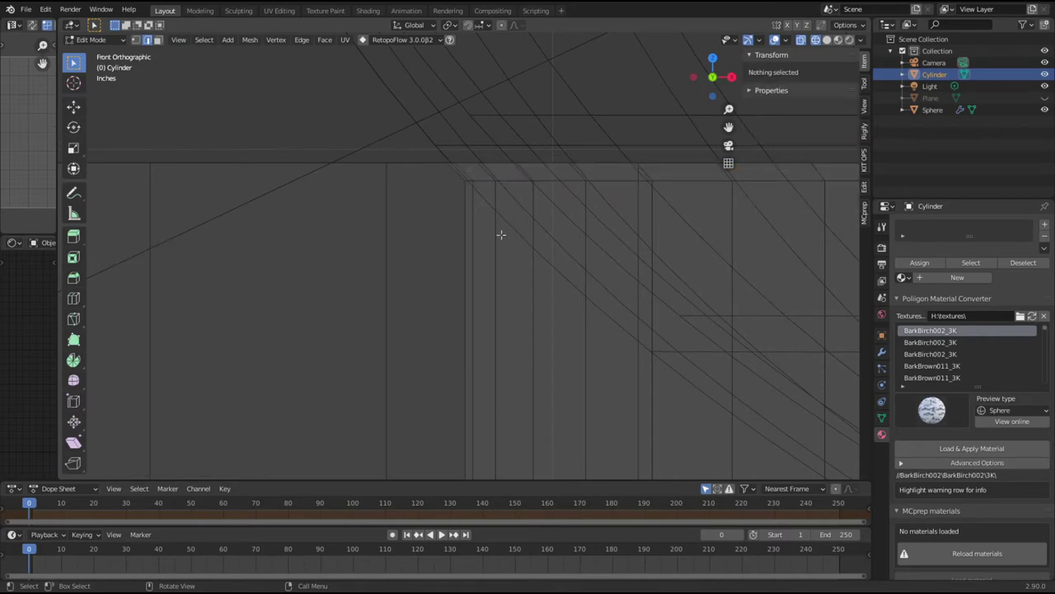
{"action": "middle_click_drag", "start_coordinate": [517, 190], "coordinate": [389, 85]}
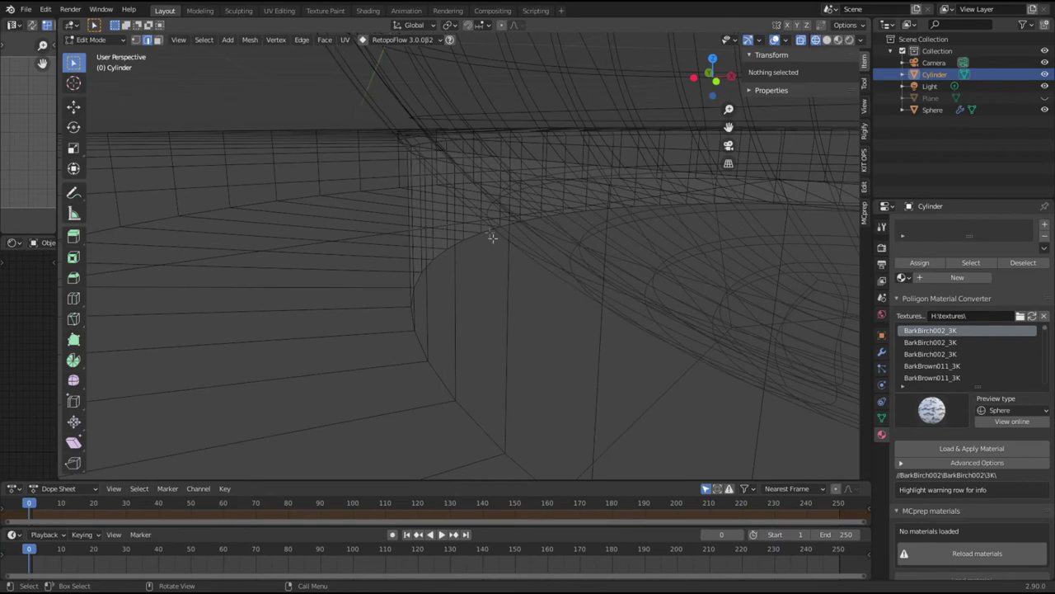
Step: Switch the viewport back to Material Preview shading
{"action": "middle_click_drag", "start_coordinate": [514, 247], "coordinate": [483, 207]}
{"action": "key", "text": "z"}
{"action": "left_click", "coordinate": [336, 323]}
Step: Select the side face loop of the base disc
{"action": "middle_click_drag", "start_coordinate": [336, 323], "coordinate": [382, 193]}
{"action": "middle_click_drag", "start_coordinate": [476, 196], "coordinate": [429, 147]}
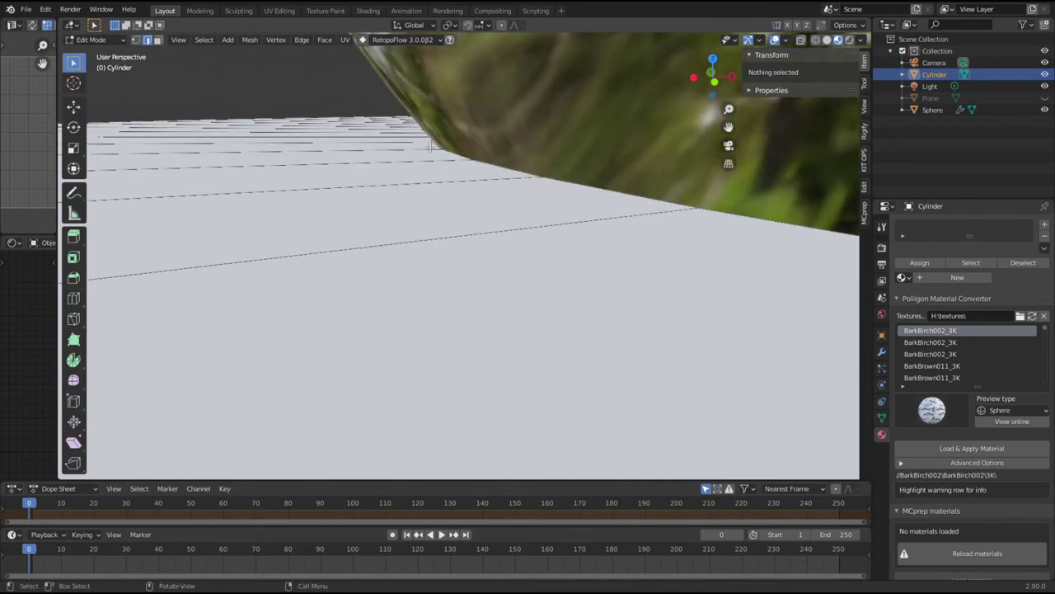
{"action": "scroll", "coordinate": [459, 175], "scroll_direction": "down", "scroll_amount": 8}
{"action": "middle_click_drag", "start_coordinate": [517, 300], "coordinate": [478, 257]}
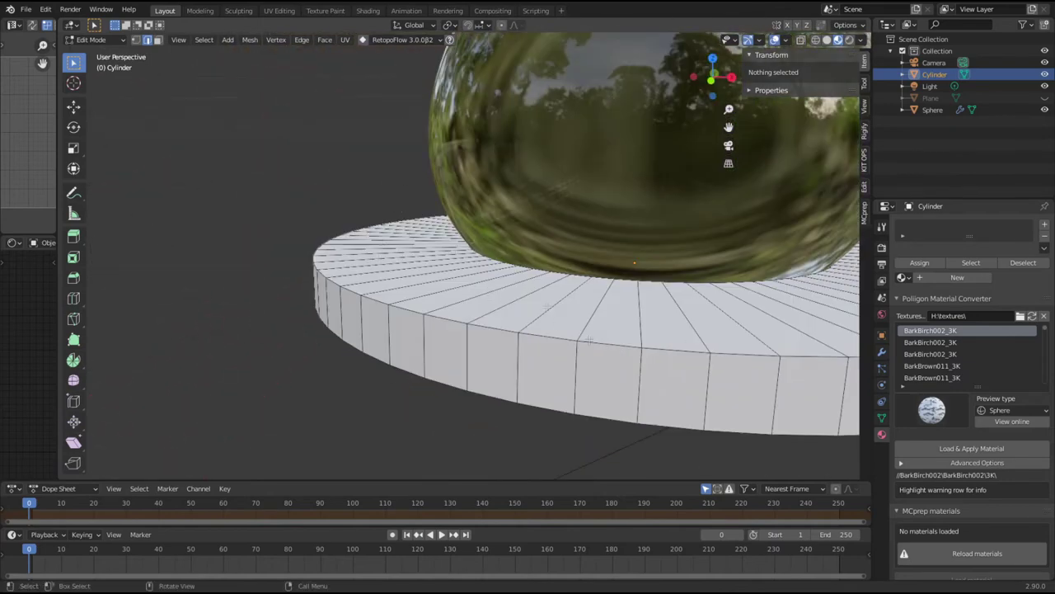
{"action": "middle_click_drag", "start_coordinate": [544, 288], "coordinate": [480, 335]}
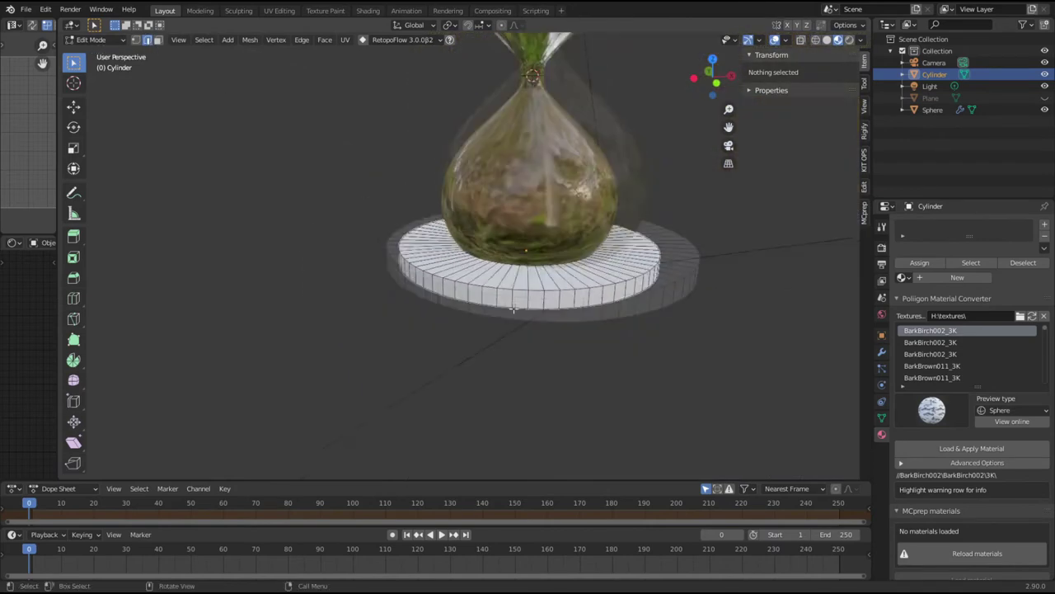
{"action": "middle_click_drag", "start_coordinate": [536, 354], "coordinate": [476, 292]}
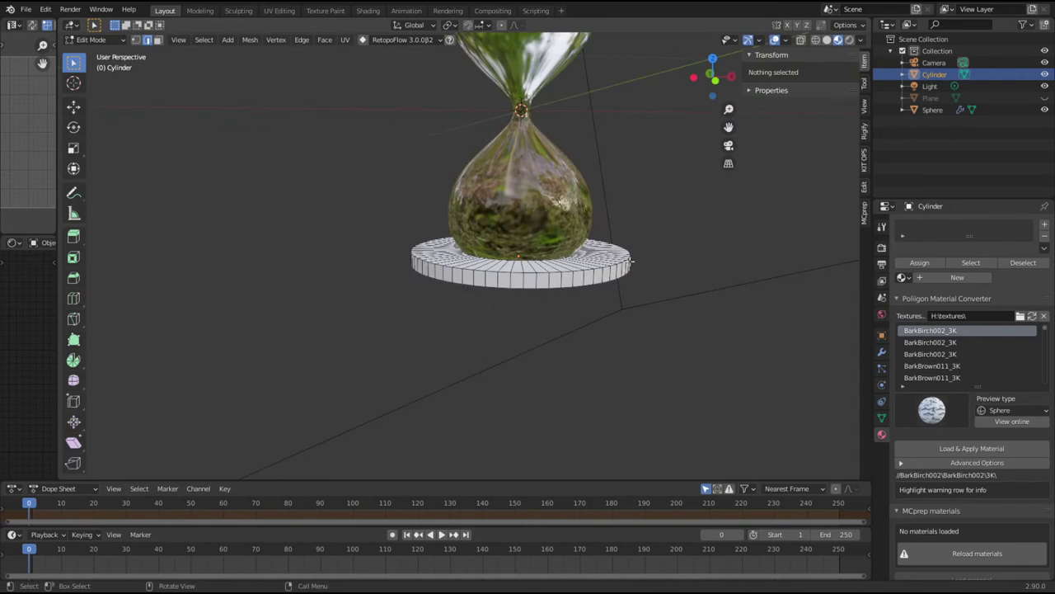
{"action": "left_click", "coordinate": [475, 277], "text": "alt"}
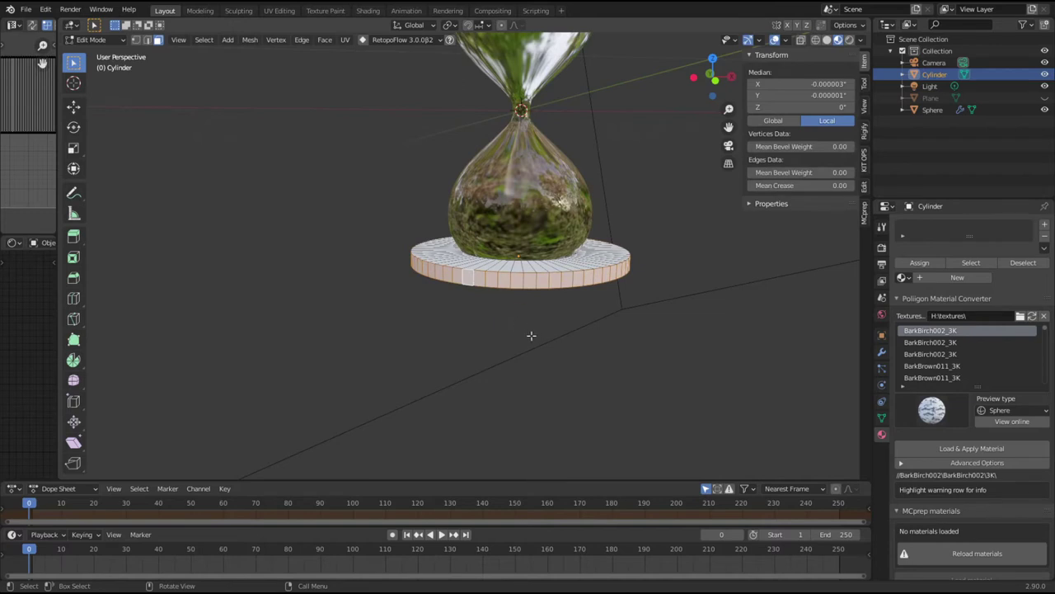
Step: Scale the disc's side ring down horizontally with Z locked, then deselect it
{"action": "key", "text": "s"}
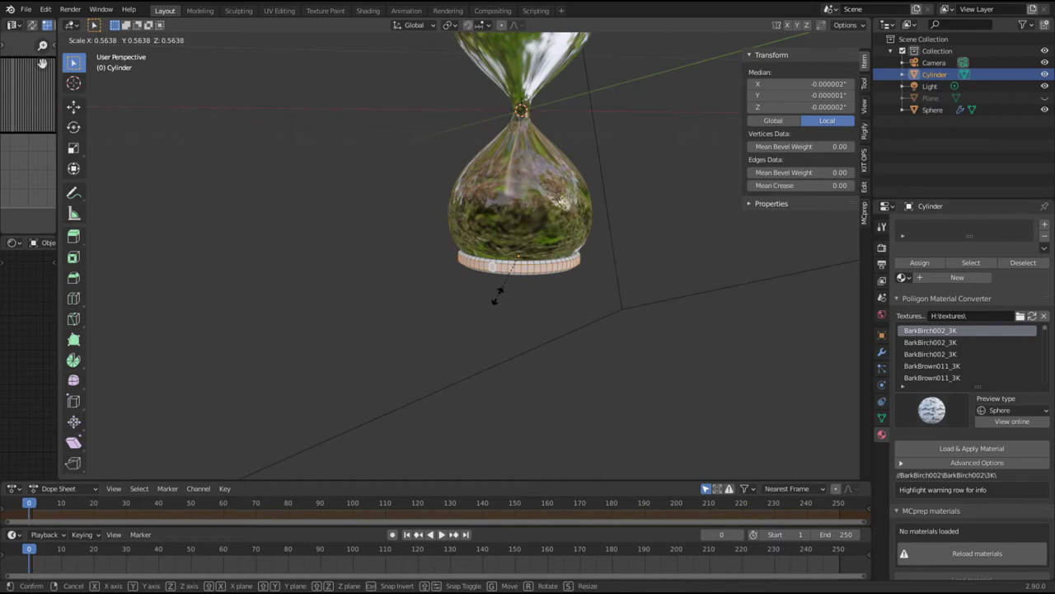
{"action": "key", "text": "shift+z"}
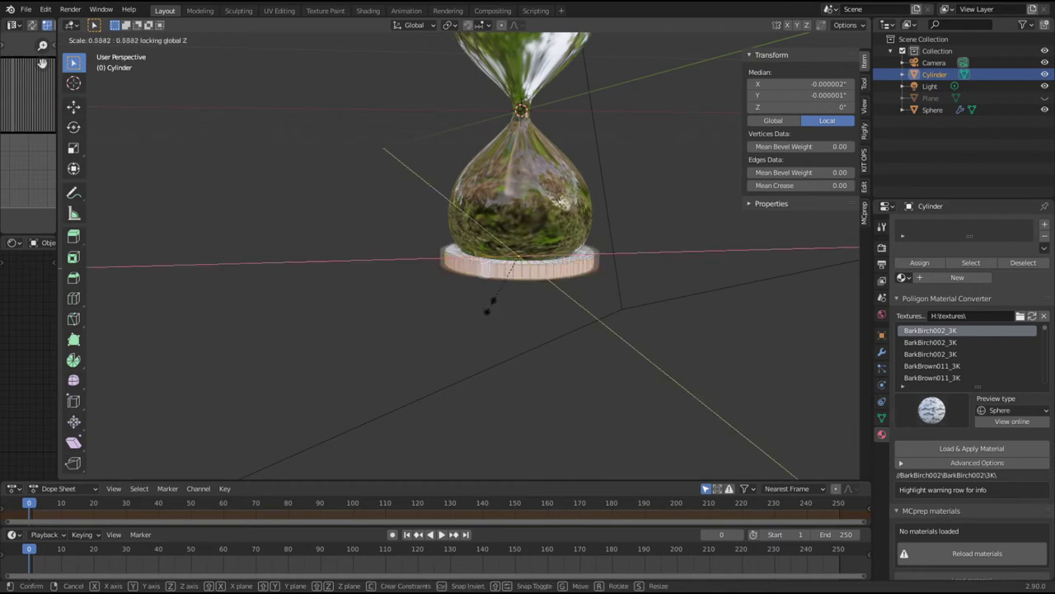
{"action": "left_click", "coordinate": [496, 304]}
{"action": "key", "text": "alt+a"}
{"action": "middle_click_drag", "start_coordinate": [496, 305], "coordinate": [468, 265]}
{"action": "middle_click_drag", "start_coordinate": [532, 284], "coordinate": [454, 254]}
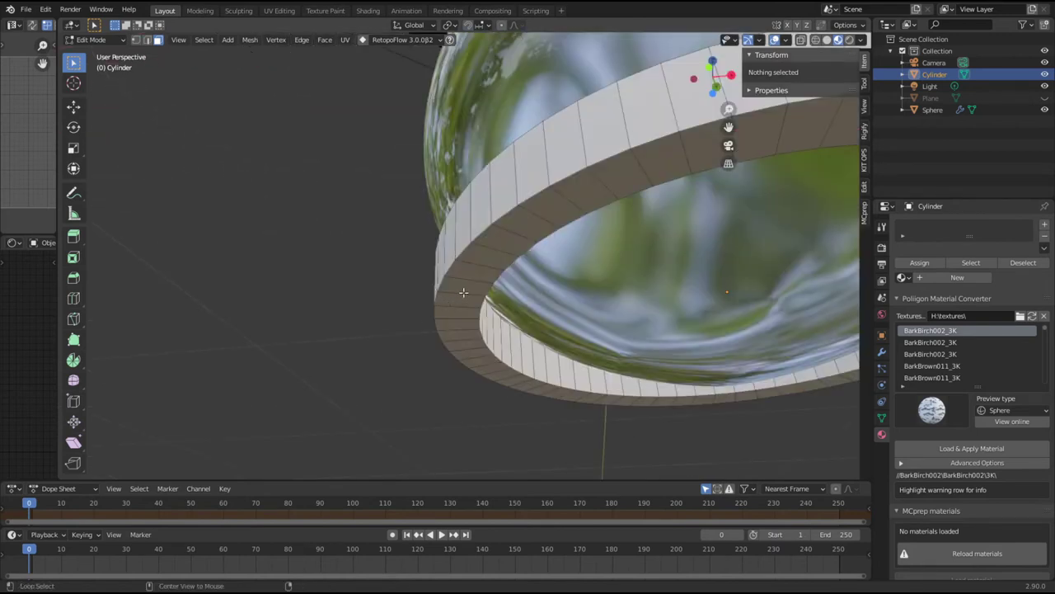
Step: Extrude the ring's underside face loop 0.25" downward along its normals in front view
{"action": "left_click", "coordinate": [461, 290], "text": "alt"}
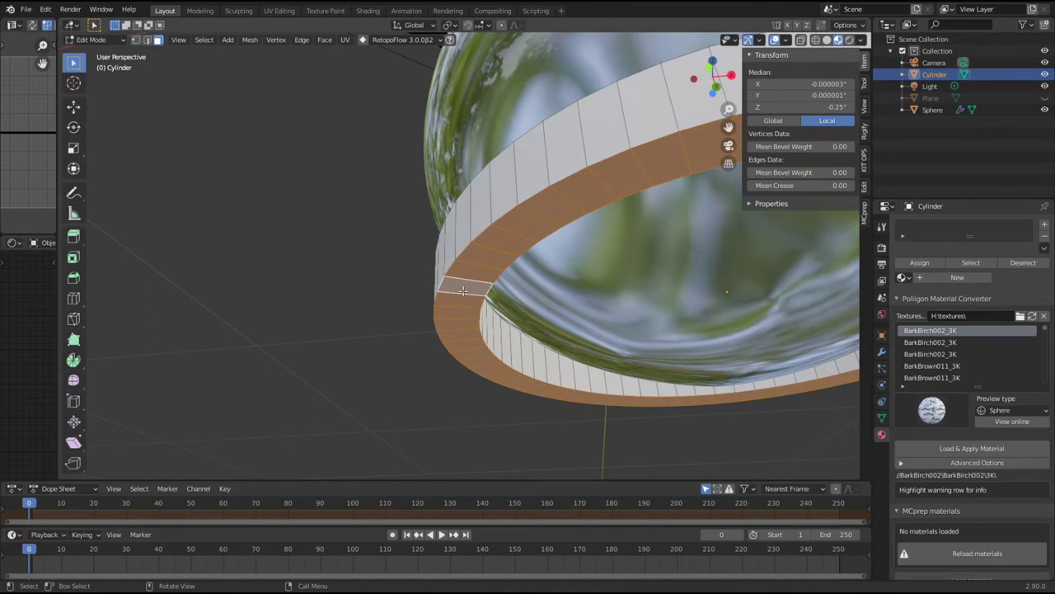
{"action": "key", "text": "KP_1"}
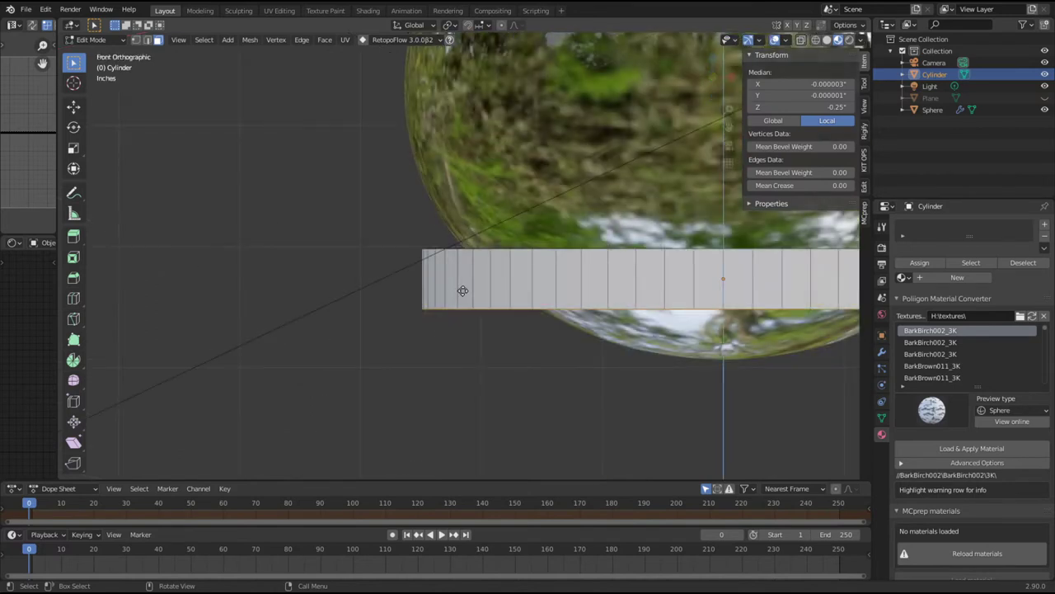
{"action": "key", "text": "e"}
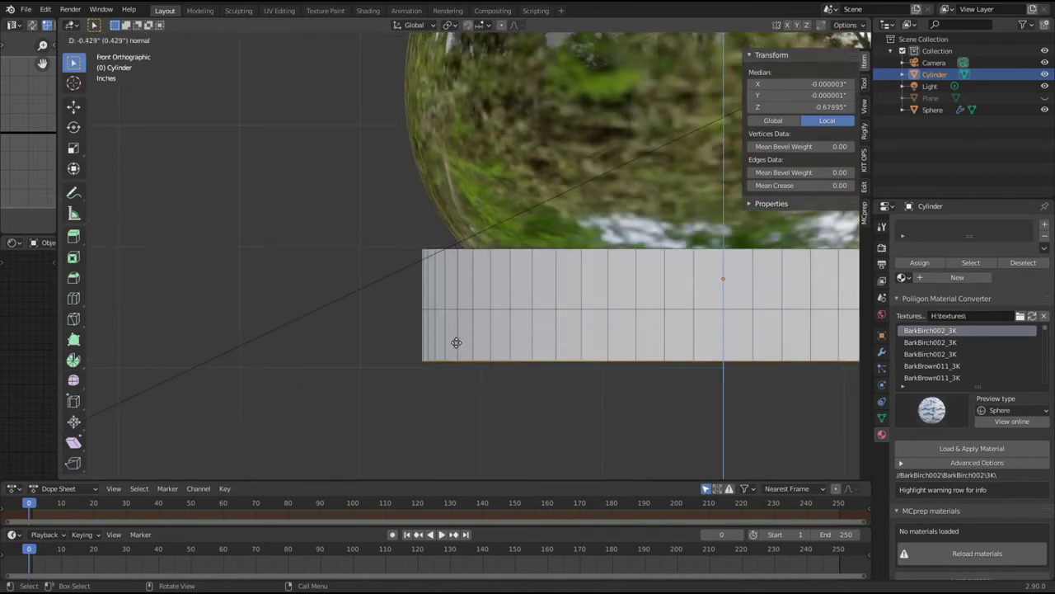
{"action": "type", "text": "-"}
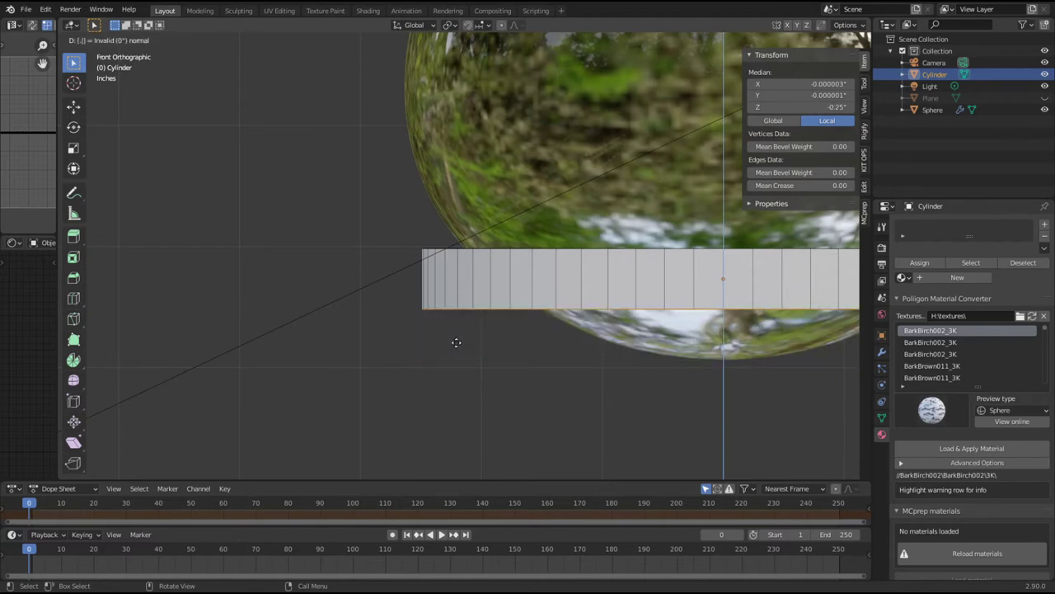
{"action": "key", "text": "BackSpace"}
{"action": "type", "text": ".25"}
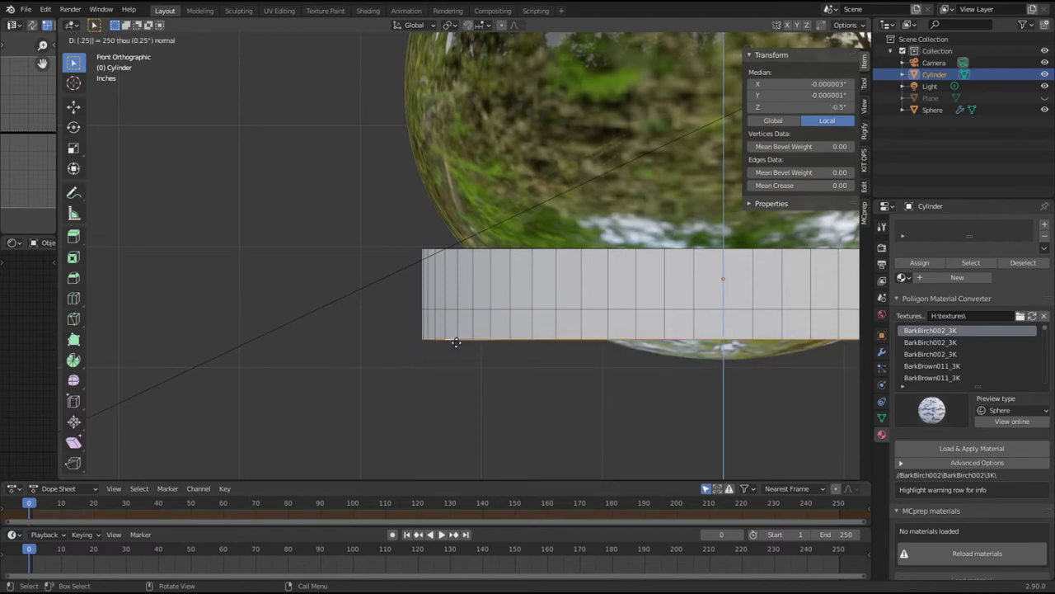
{"action": "key", "text": "Return"}
{"action": "left_click", "coordinate": [452, 368]}
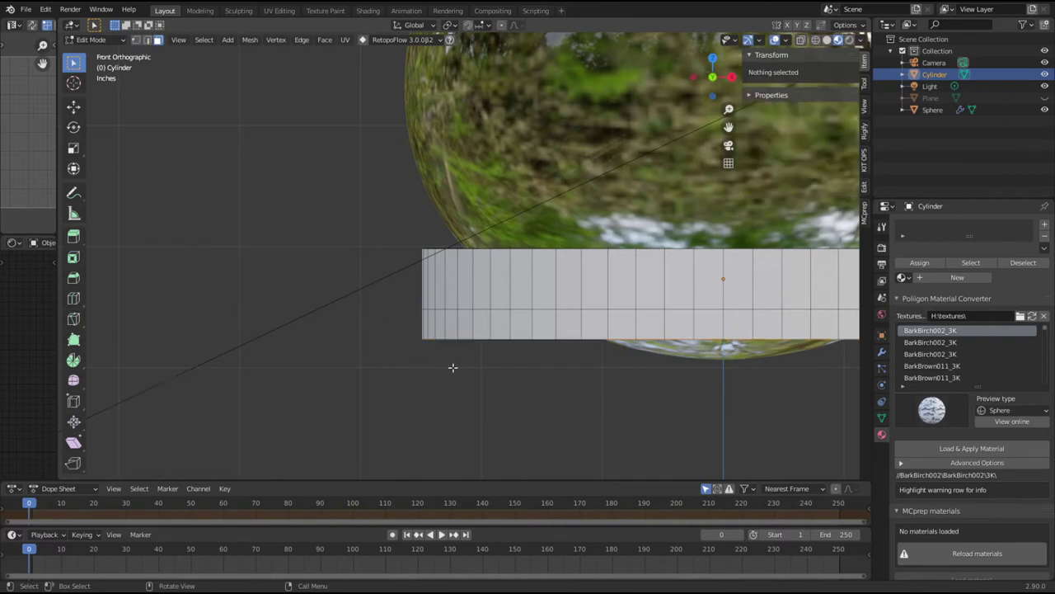
Step: Extrude the bottom face band 0.35" outward along its normals
{"action": "left_click", "coordinate": [433, 319], "text": "alt"}
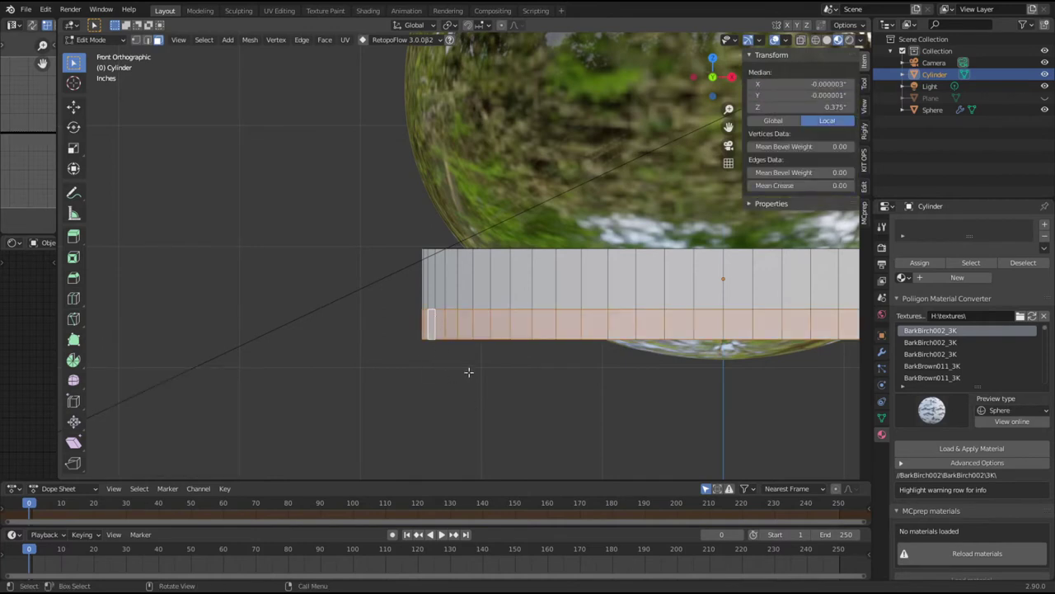
{"action": "key", "text": "alt+e"}
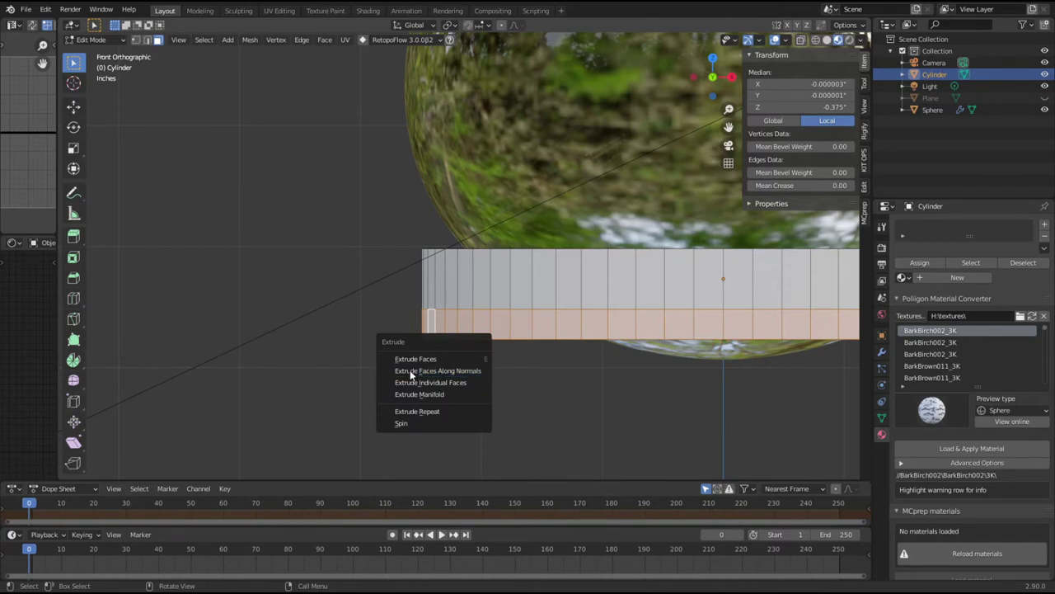
{"action": "left_click", "coordinate": [461, 370]}
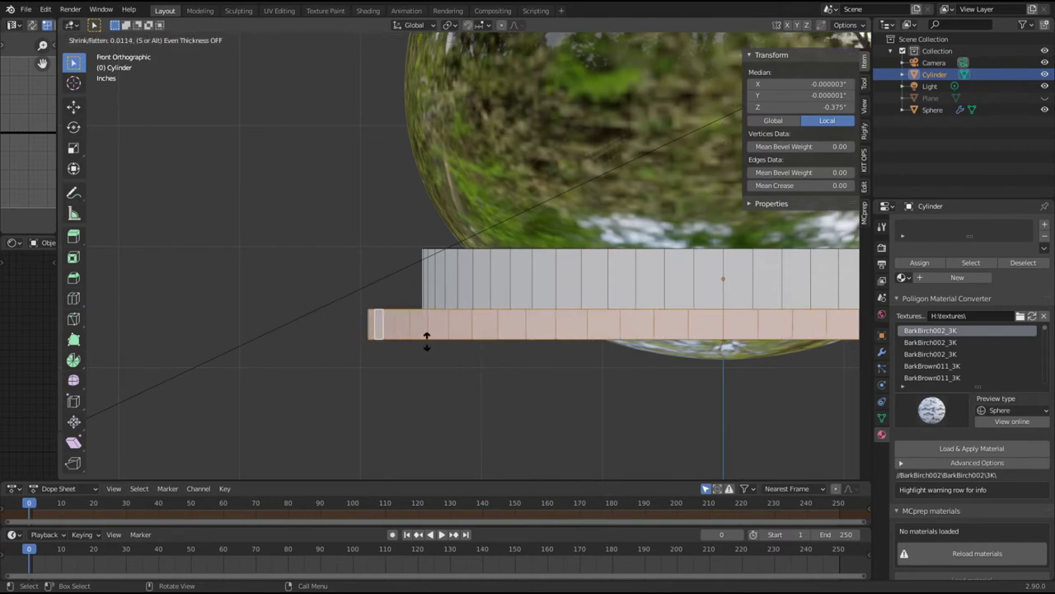
{"action": "type", "text": ".35"}
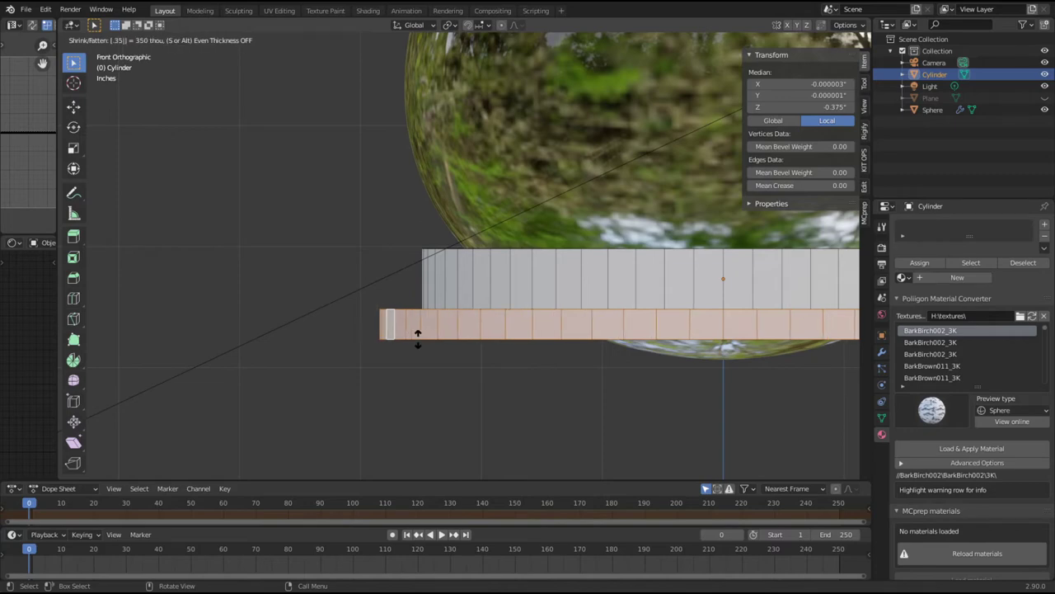
{"action": "key", "text": "Return"}
{"action": "middle_click_drag", "start_coordinate": [417, 336], "coordinate": [426, 282]}
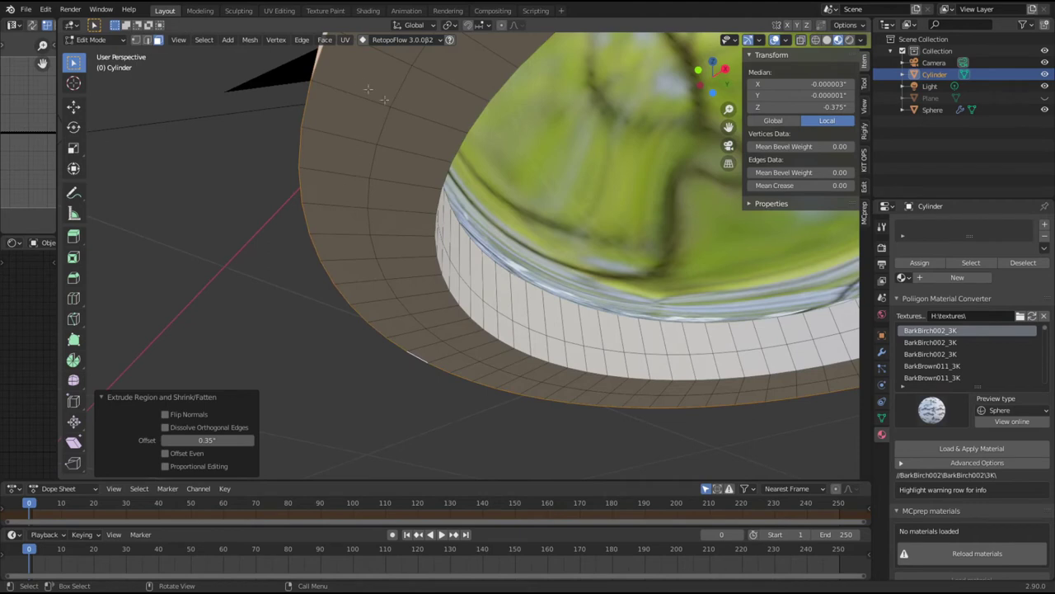
Step: Dissolve the extra edge loop around the ring in edge mode
{"action": "left_click", "coordinate": [146, 40]}
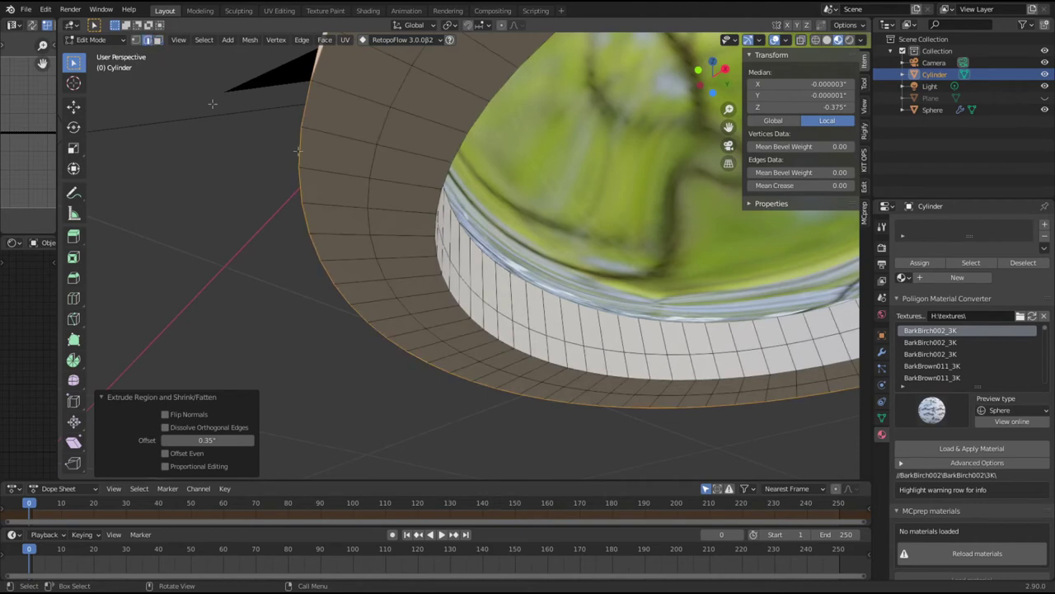
{"action": "left_click", "coordinate": [389, 125], "text": "alt"}
{"action": "right_click", "coordinate": [386, 123]}
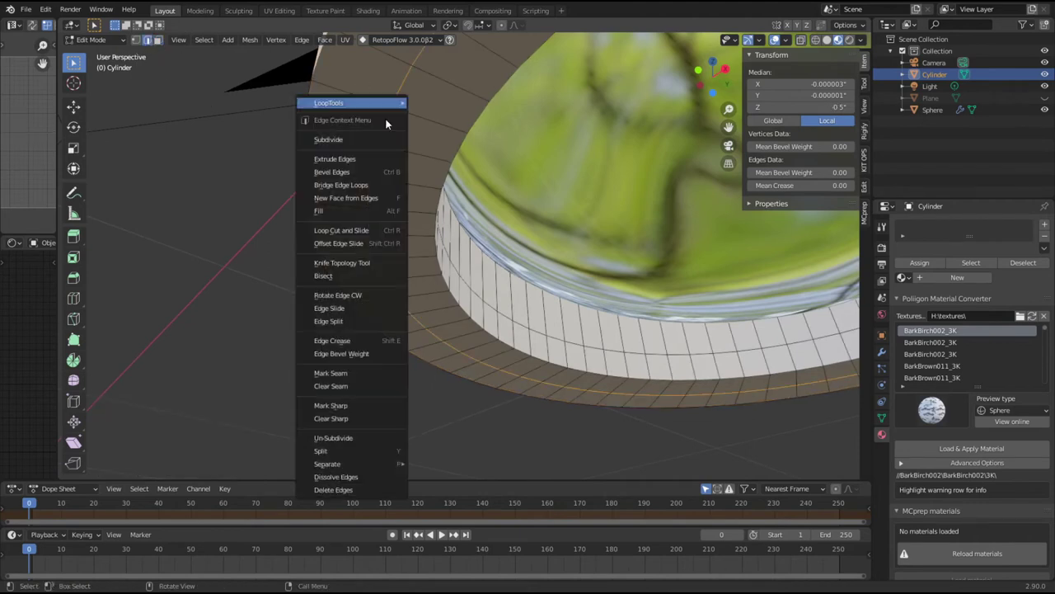
{"action": "left_click", "coordinate": [348, 478]}
{"action": "left_click", "coordinate": [398, 307]}
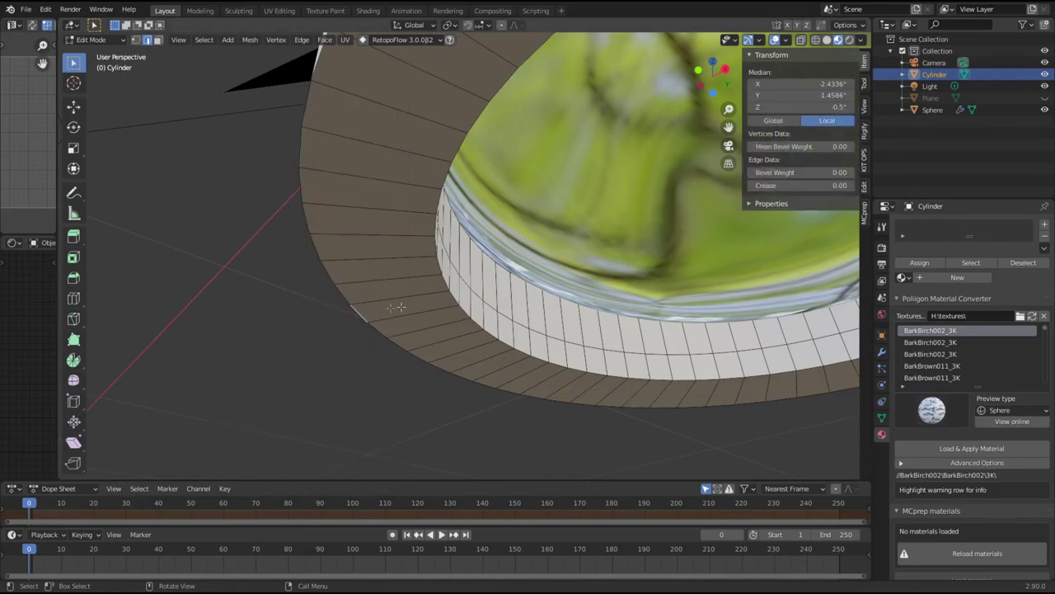
{"action": "middle_click_drag", "start_coordinate": [398, 306], "coordinate": [519, 361]}
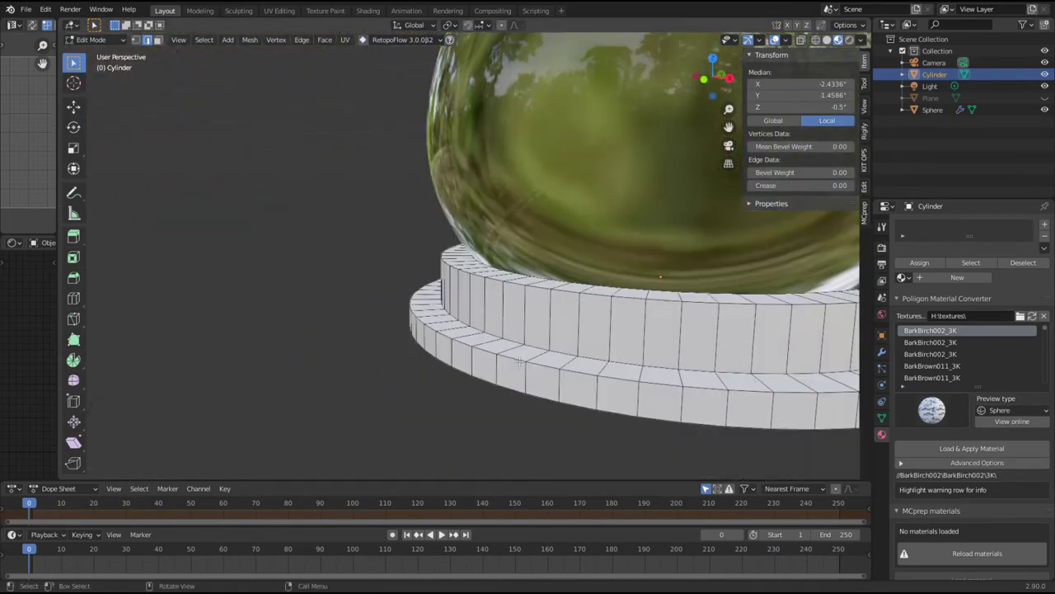
{"action": "scroll", "coordinate": [522, 360], "scroll_direction": "down", "scroll_amount": 3}
{"action": "key", "text": "KP_1"}
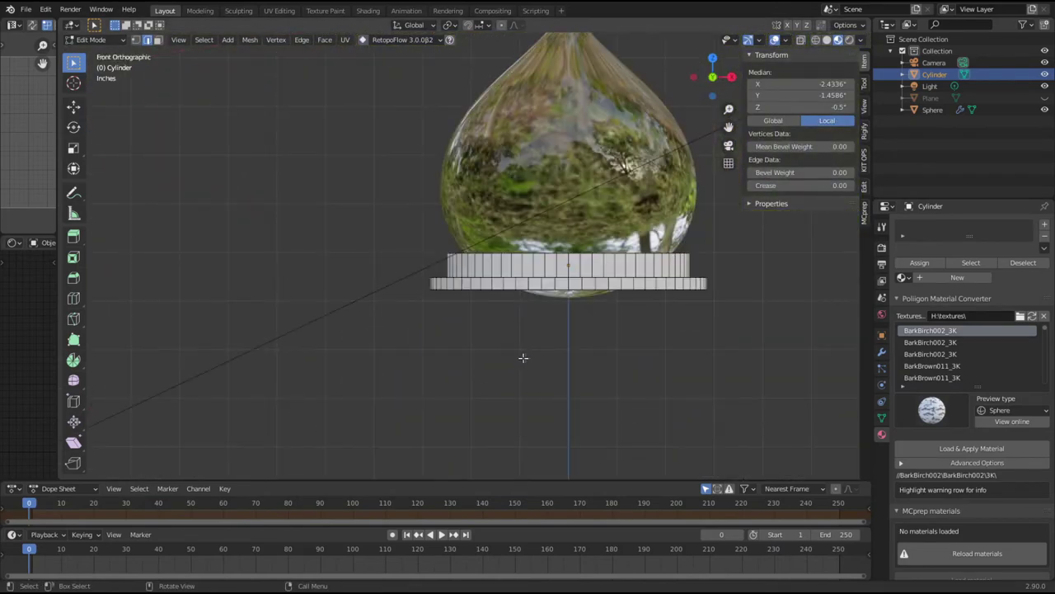
{"action": "middle_click_drag", "start_coordinate": [490, 303], "coordinate": [482, 284]}
{"action": "scroll", "coordinate": [478, 274], "scroll_direction": "up", "scroll_amount": 5}
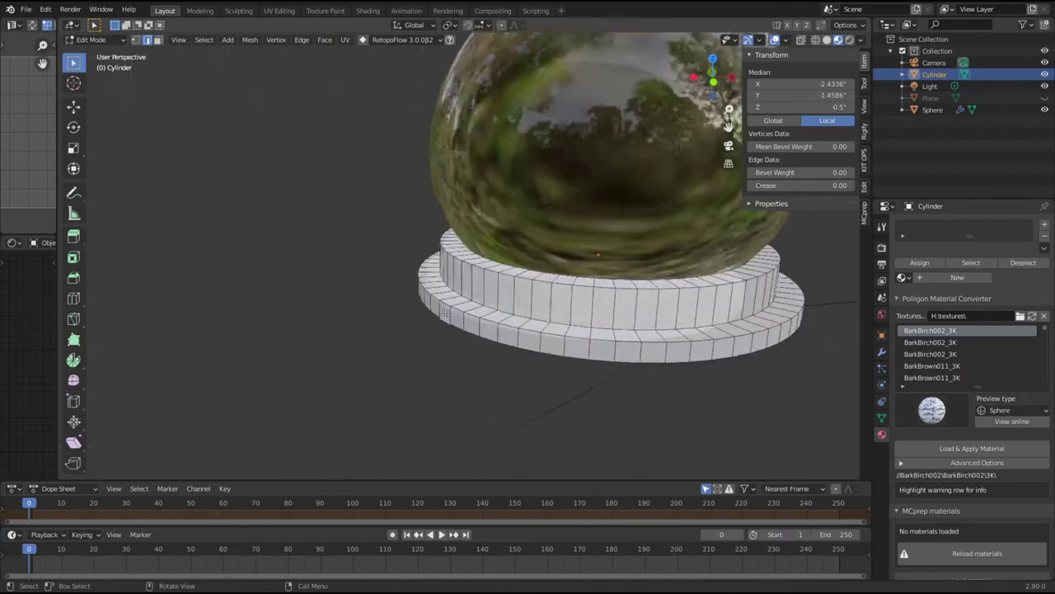
Step: Bevel the top rim edge loop of the upper step
{"action": "left_click", "coordinate": [474, 272], "text": "alt"}
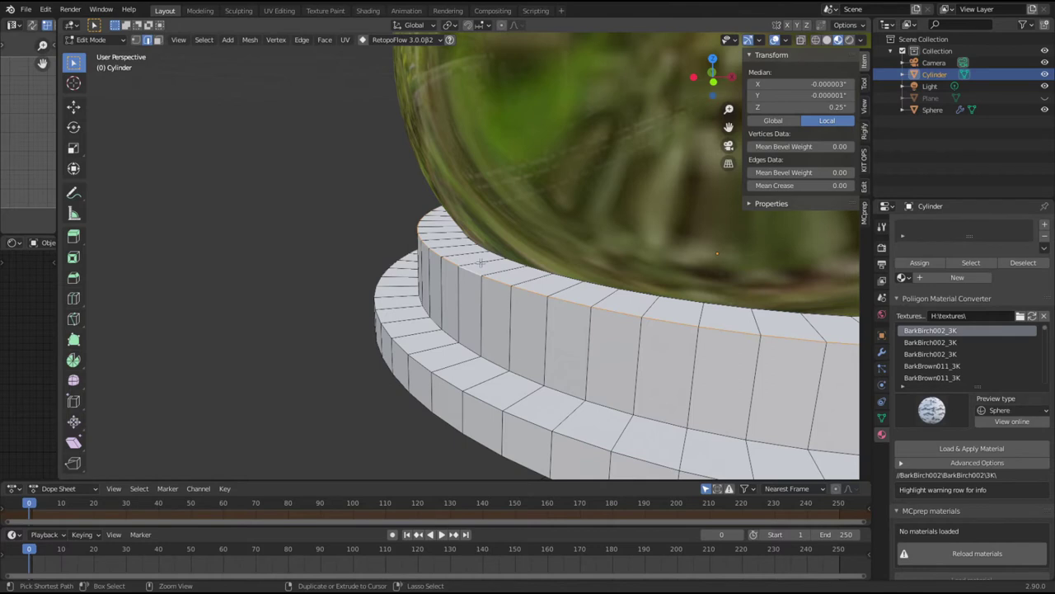
{"action": "key", "text": "ctrl+b"}
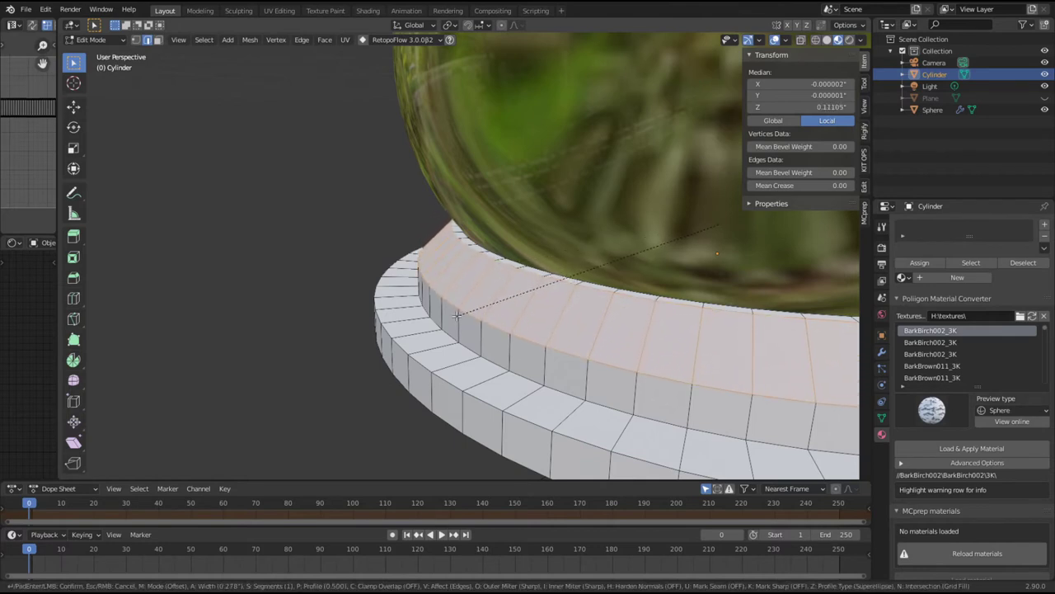
{"action": "scroll", "coordinate": [459, 315], "scroll_direction": "up", "scroll_amount": 4}
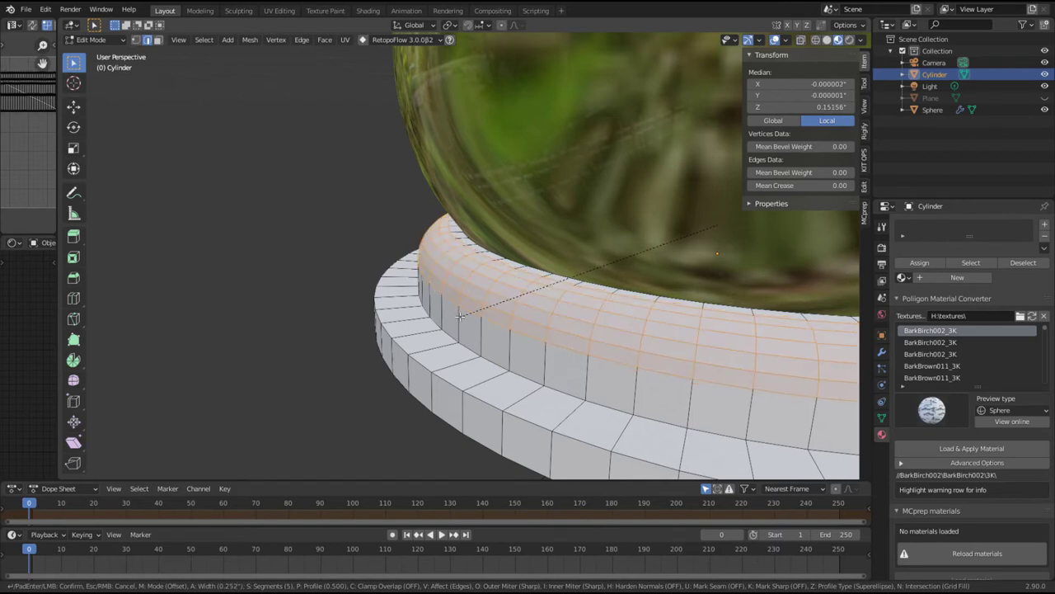
{"action": "scroll", "coordinate": [459, 314], "scroll_direction": "down", "scroll_amount": 4}
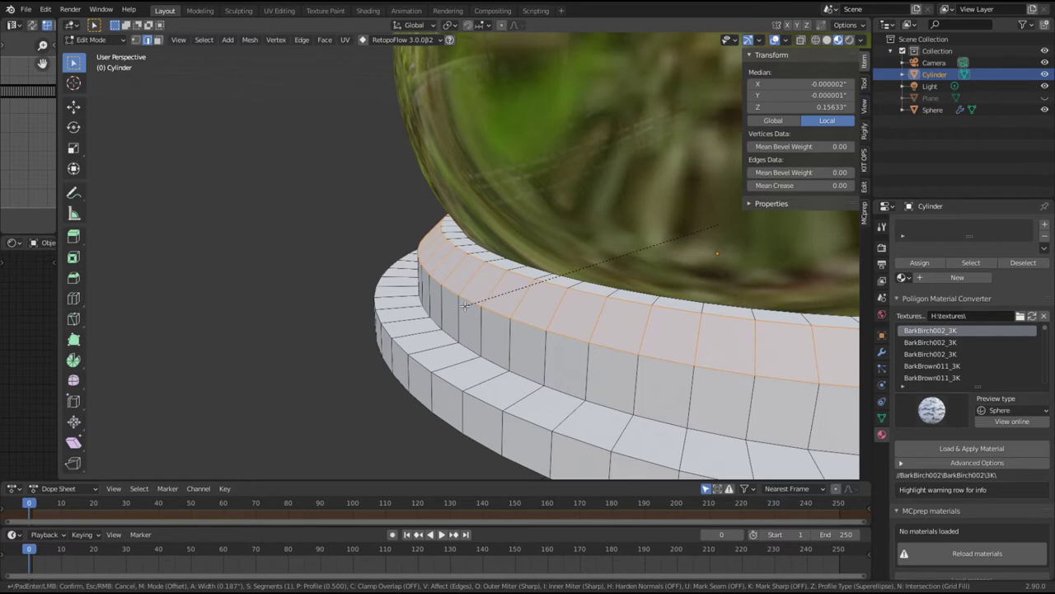
{"action": "left_click", "coordinate": [466, 305]}
{"action": "left_click", "coordinate": [344, 249]}
{"action": "middle_click_drag", "start_coordinate": [356, 324], "coordinate": [474, 259]}
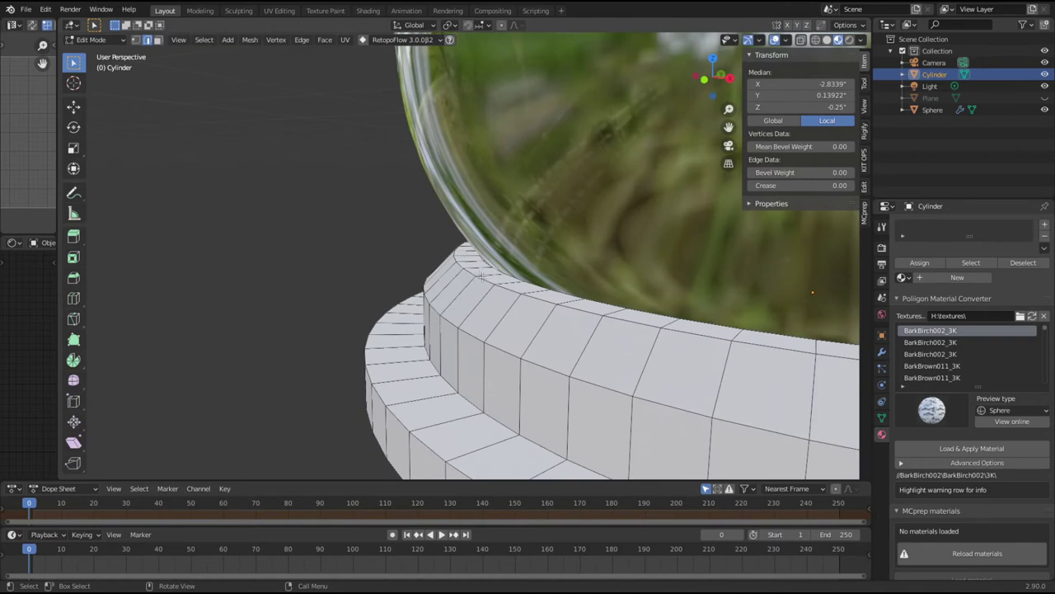
Step: Bevel two selected rim edge loops with a three-segment bevel
{"action": "left_click", "coordinate": [472, 272], "text": "alt"}
{"action": "left_click", "coordinate": [437, 313], "text": "alt+shift"}
{"action": "key", "text": "ctrl+b"}
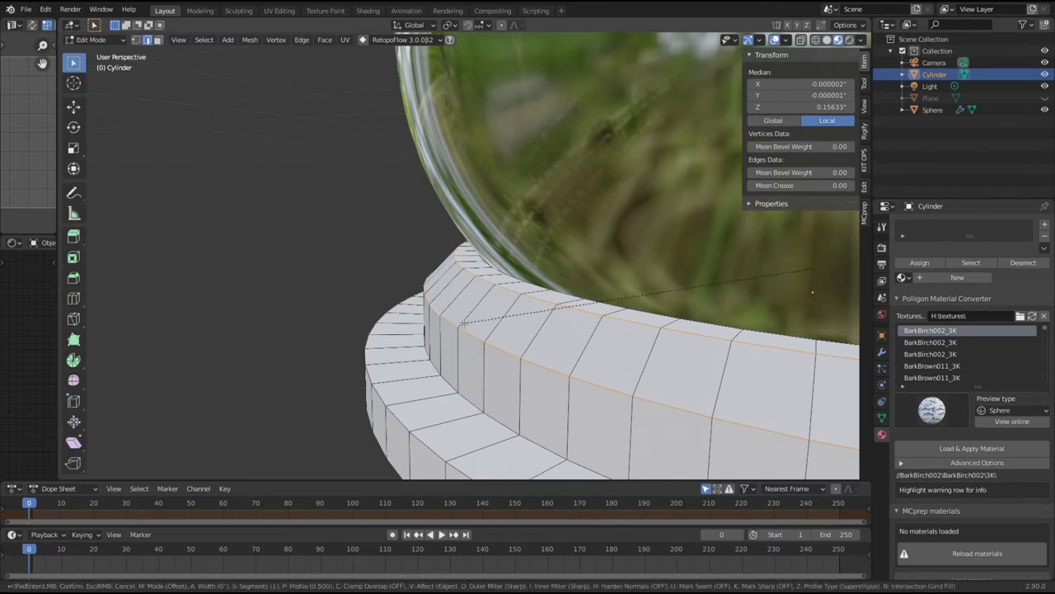
{"action": "scroll", "coordinate": [456, 334], "scroll_direction": "up", "scroll_amount": 6}
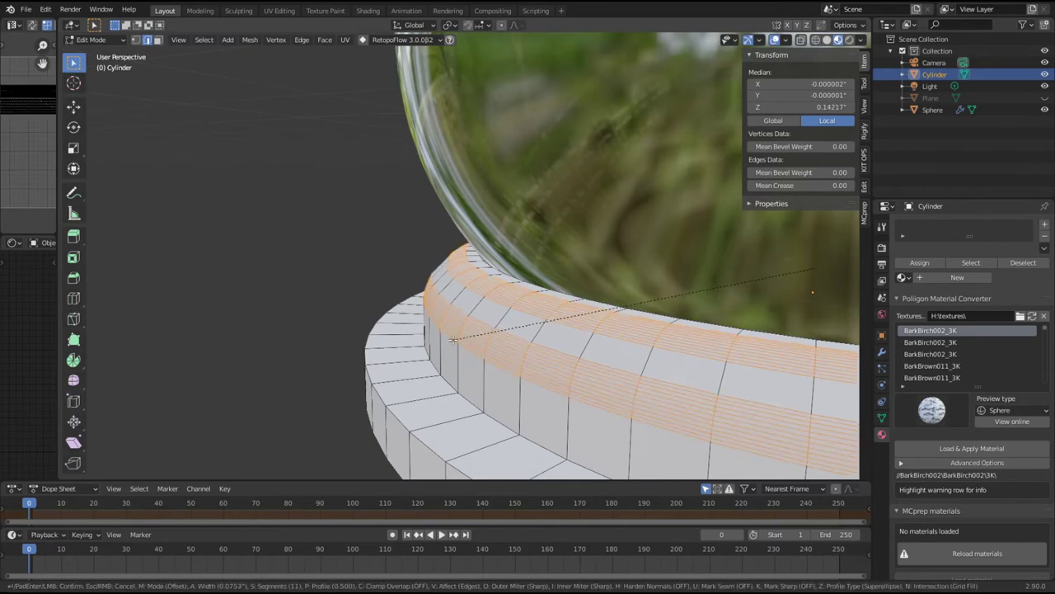
{"action": "scroll", "coordinate": [453, 339], "scroll_direction": "down", "scroll_amount": 4}
{"action": "scroll", "coordinate": [453, 338], "scroll_direction": "down", "scroll_amount": 1}
{"action": "scroll", "coordinate": [453, 337], "scroll_direction": "up", "scroll_amount": 1}
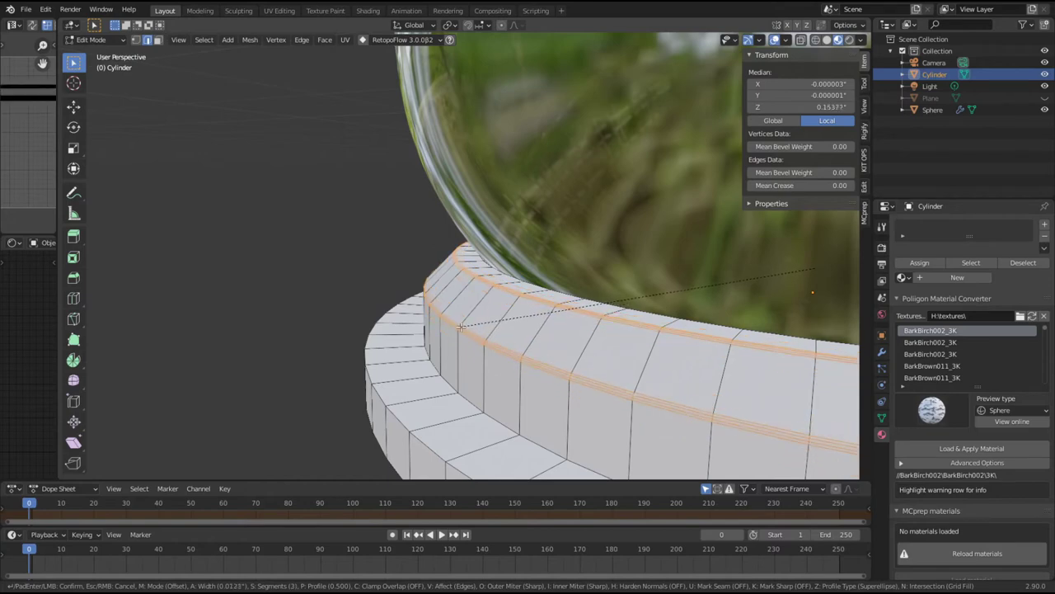
{"action": "left_click", "coordinate": [460, 327]}
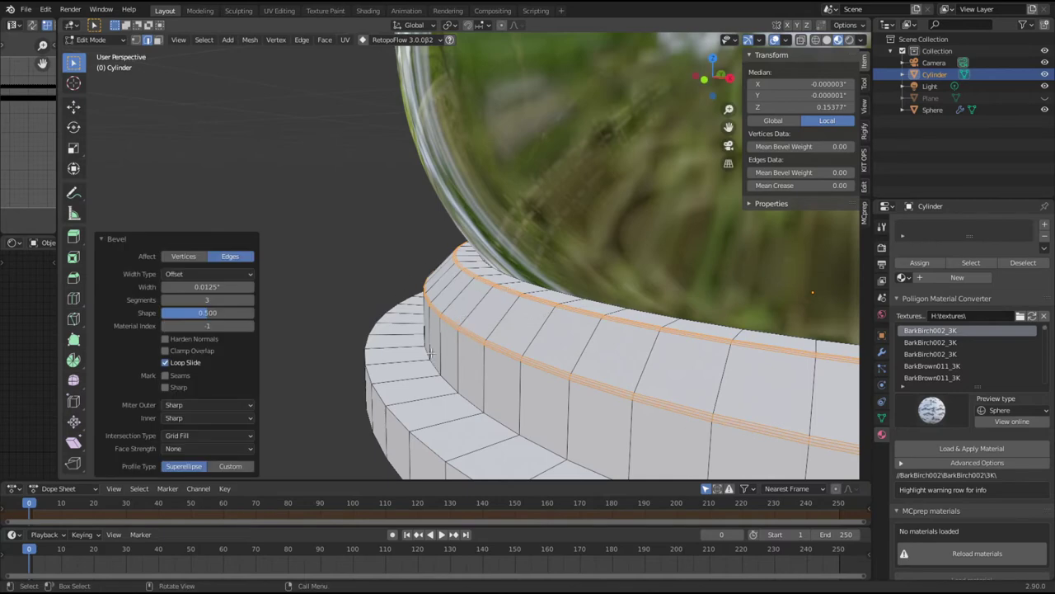
{"action": "middle_click_drag", "start_coordinate": [379, 277], "coordinate": [442, 295]}
{"action": "left_click", "coordinate": [398, 413]}
{"action": "middle_click_drag", "start_coordinate": [396, 417], "coordinate": [442, 417]}
{"action": "scroll", "coordinate": [503, 346], "scroll_direction": "up", "scroll_amount": 3}
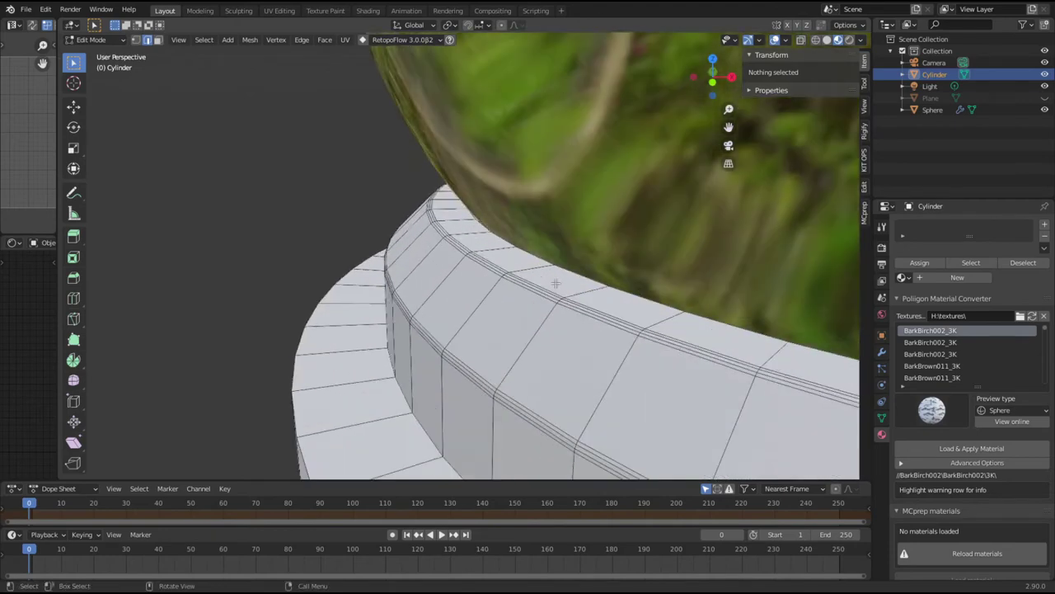
Step: Apply a narrow bevel to the edge loop along the base's top rim
{"action": "left_click", "coordinate": [567, 272], "text": "alt"}
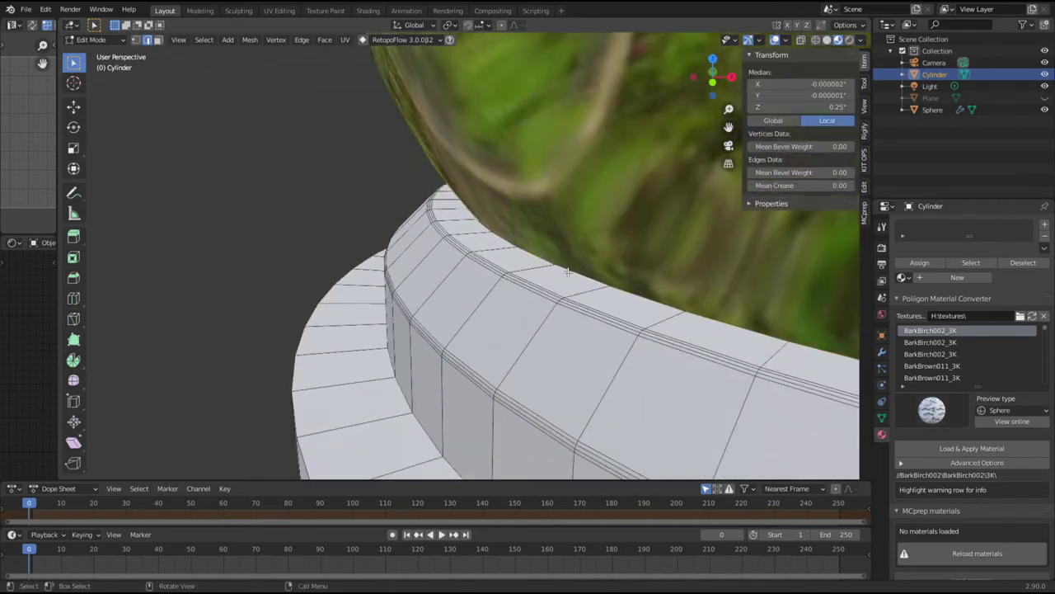
{"action": "key", "text": "ctrl+b"}
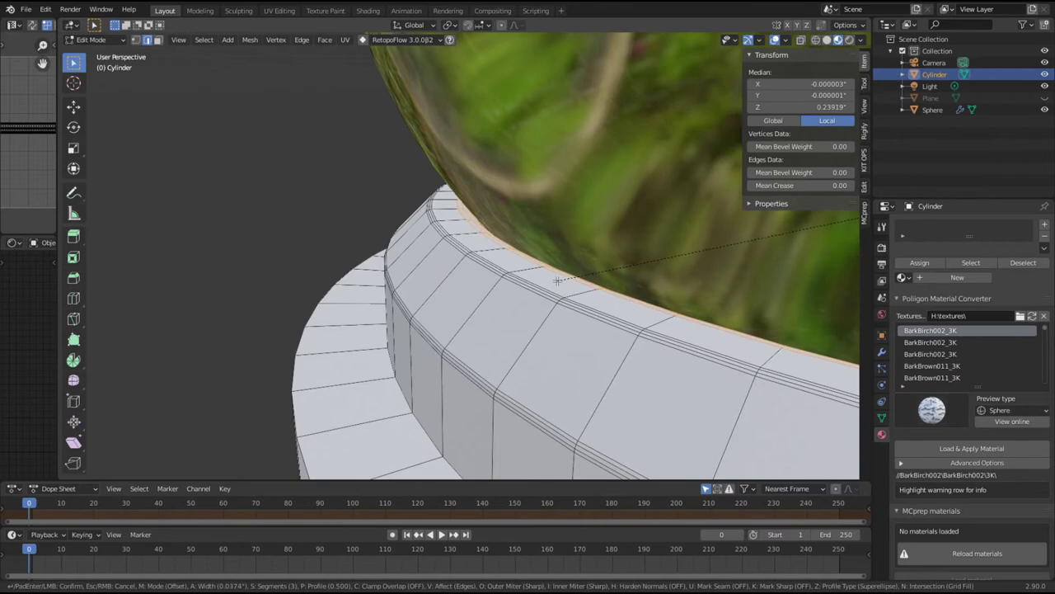
{"action": "left_click", "coordinate": [563, 277]}
{"action": "left_click", "coordinate": [520, 240]}
{"action": "mouse_move", "coordinate": [516, 305]}
{"action": "middle_mouse_down"}
{"action": "mouse_move", "coordinate": [486, 287]}
{"action": "mouse_move", "coordinate": [512, 237]}
{"action": "mouse_move", "coordinate": [521, 308]}
{"action": "middle_mouse_up"}
{"action": "middle_click_drag", "start_coordinate": [532, 345], "coordinate": [507, 354]}
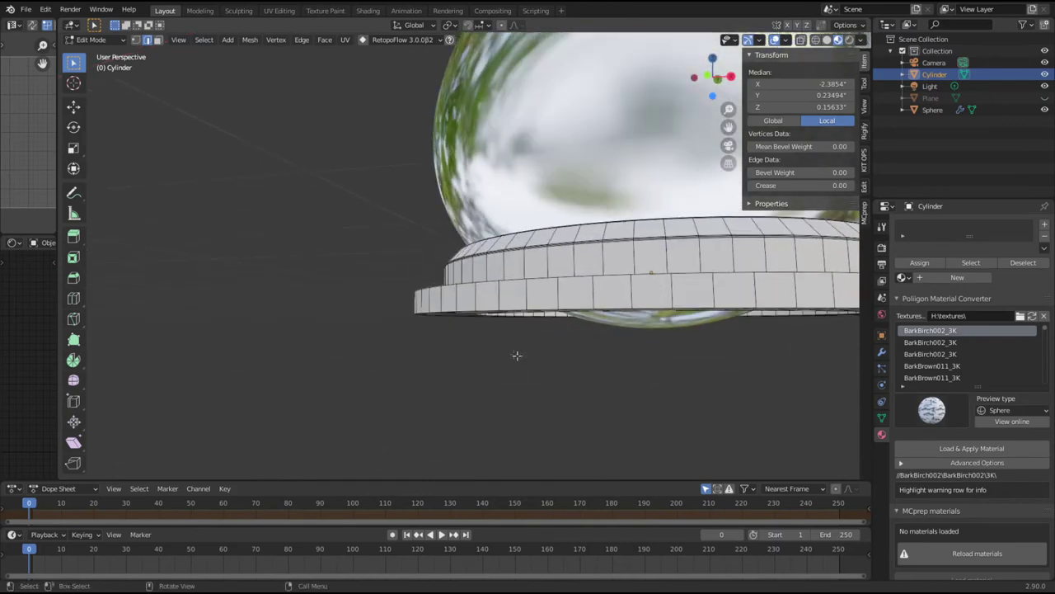
{"action": "middle_click_drag", "start_coordinate": [645, 377], "coordinate": [620, 370], "text": "alt"}
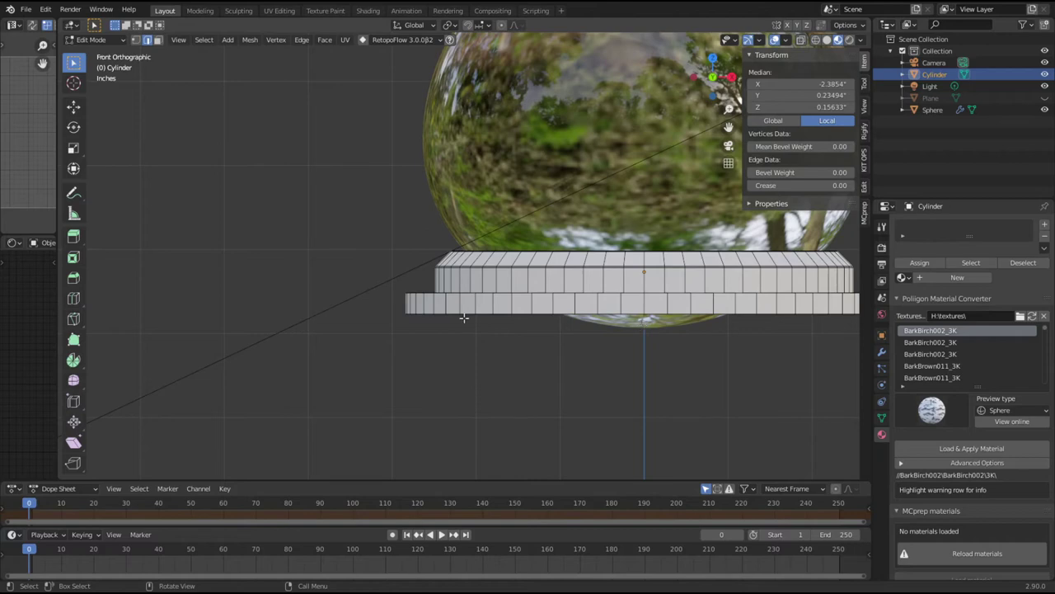
{"action": "key", "text": "3"}
{"action": "middle_click_drag", "start_coordinate": [519, 365], "coordinate": [505, 333]}
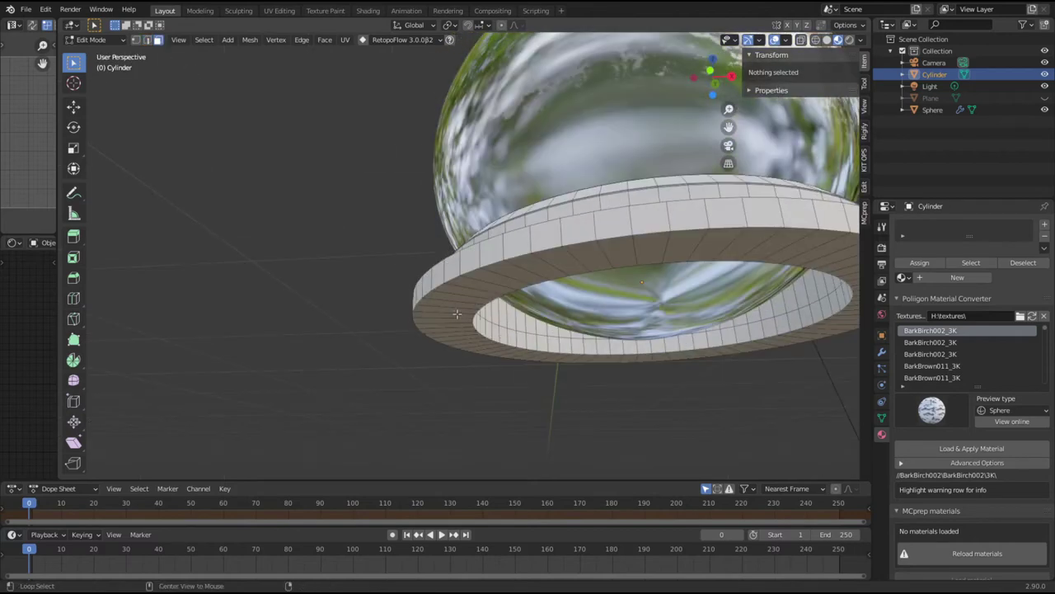
{"action": "left_click", "coordinate": [454, 310], "text": "alt"}
{"action": "key", "text": "KP_1"}
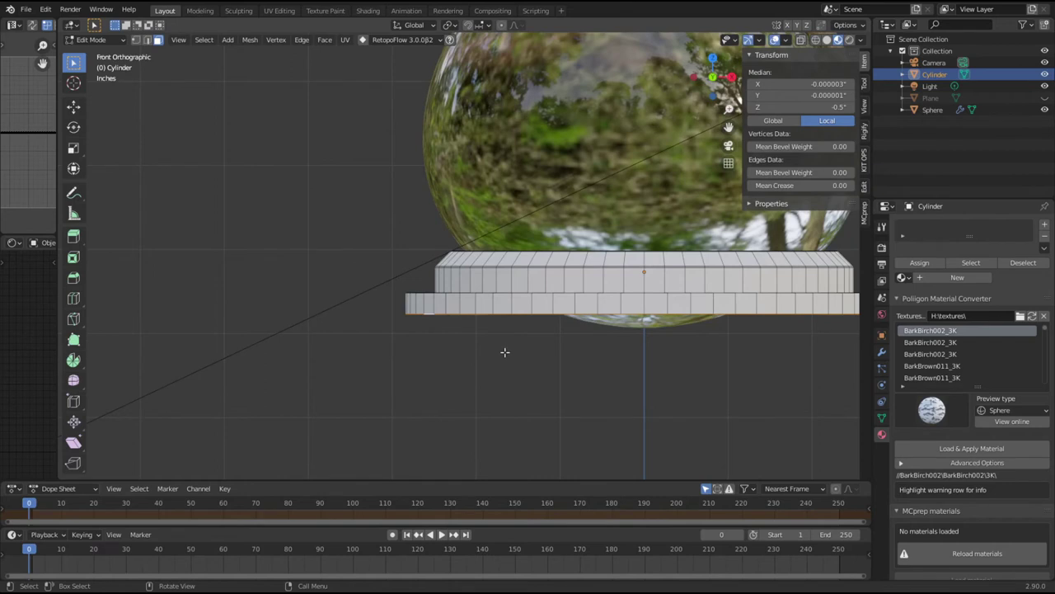
{"action": "key", "text": "g"}
{"action": "key", "text": "z"}
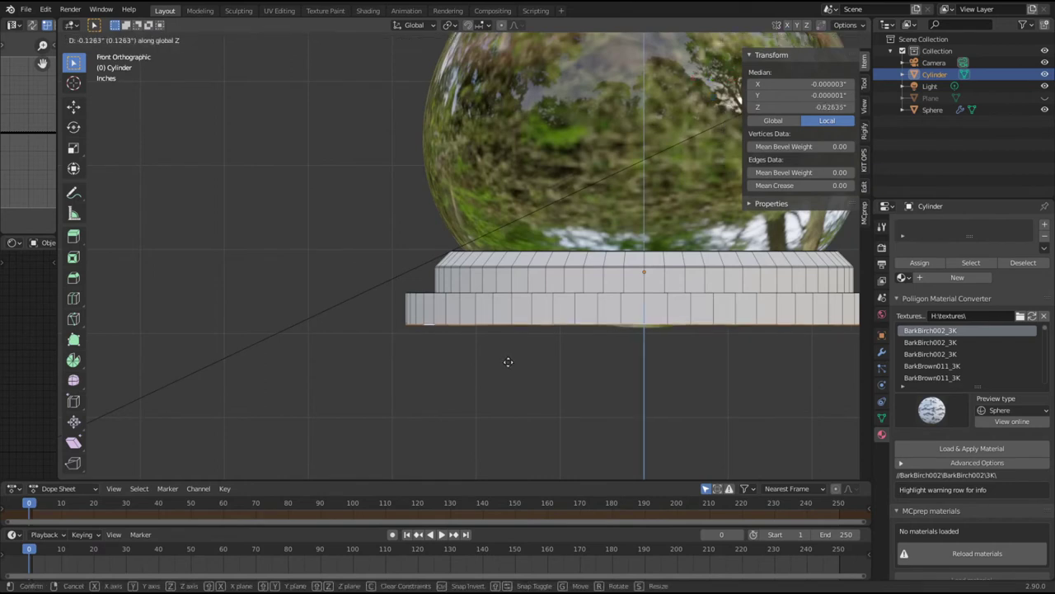
{"action": "left_click", "coordinate": [506, 367]}
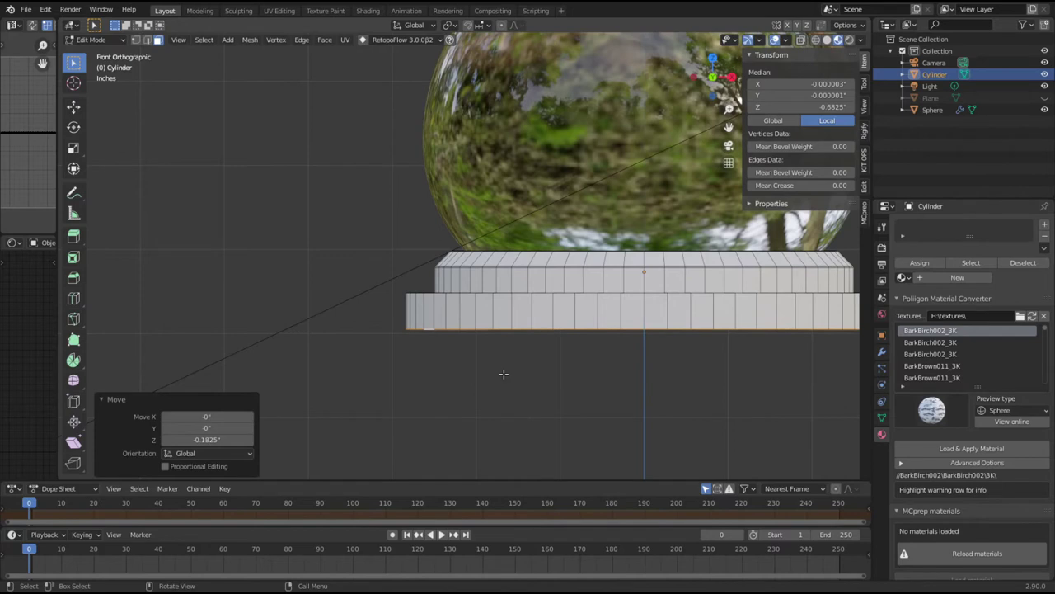
{"action": "left_click", "coordinate": [503, 374]}
{"action": "middle_click_drag", "start_coordinate": [504, 373], "coordinate": [520, 317]}
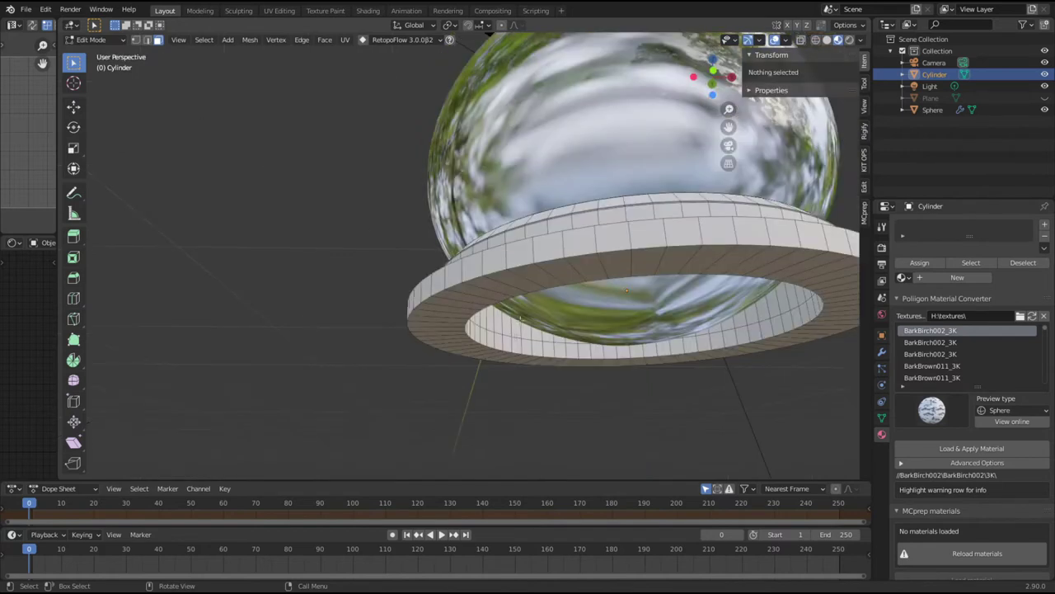
{"action": "left_click", "coordinate": [473, 294], "text": "alt"}
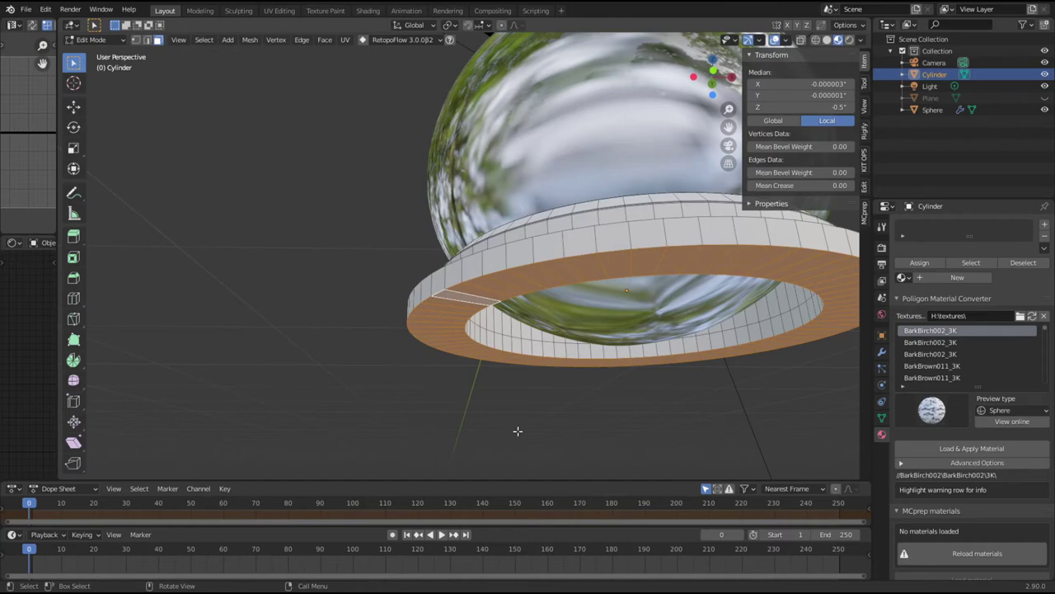
{"action": "middle_click_drag", "start_coordinate": [517, 430], "coordinate": [572, 426]}
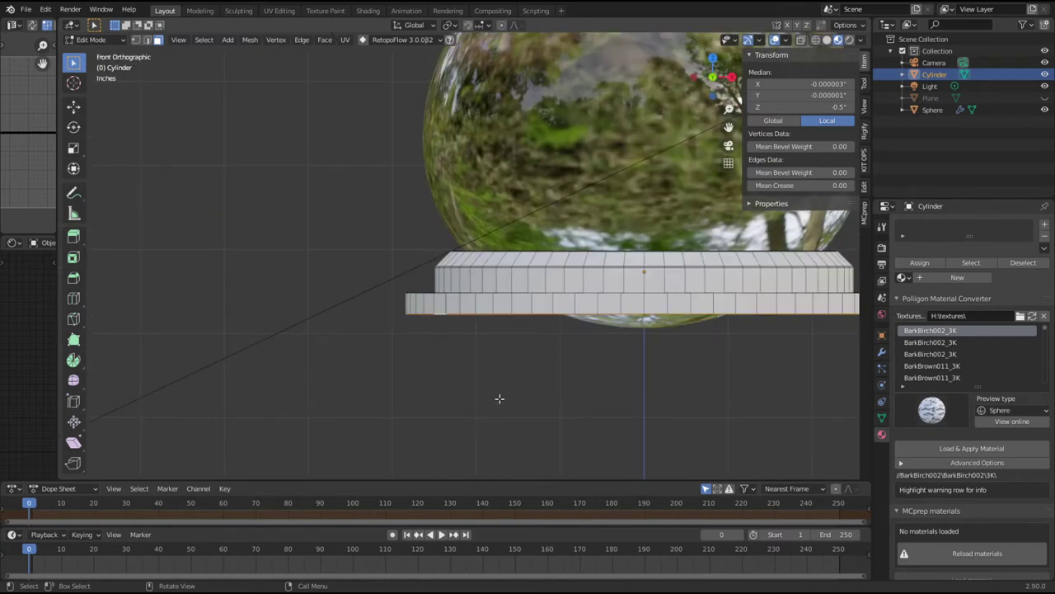
Step: Extrude the bottom ring faces slightly downward
{"action": "key", "text": "e"}
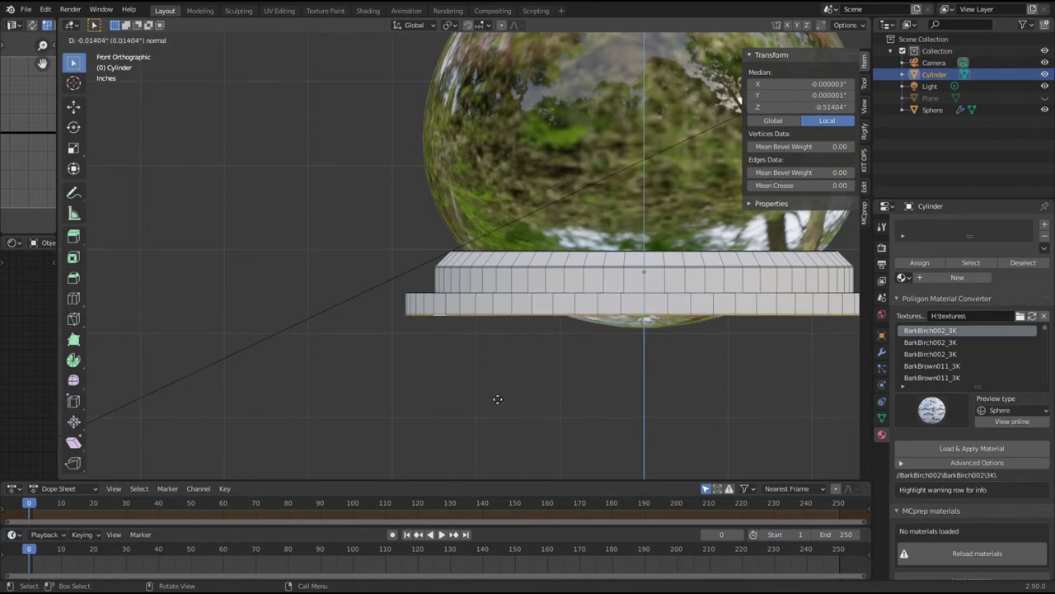
{"action": "left_click", "coordinate": [498, 399]}
{"action": "middle_click_drag", "start_coordinate": [519, 399], "coordinate": [431, 377]}
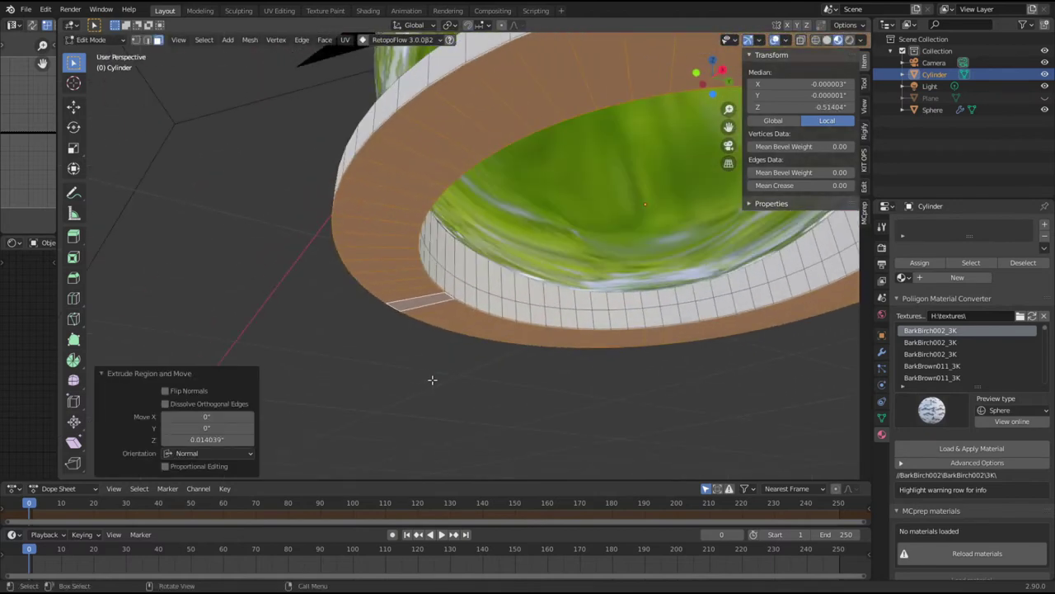
{"action": "key", "text": "alt+a"}
{"action": "scroll", "coordinate": [456, 371], "scroll_direction": "up", "scroll_amount": 2}
{"action": "scroll", "coordinate": [459, 370], "scroll_direction": "up", "scroll_amount": 2}
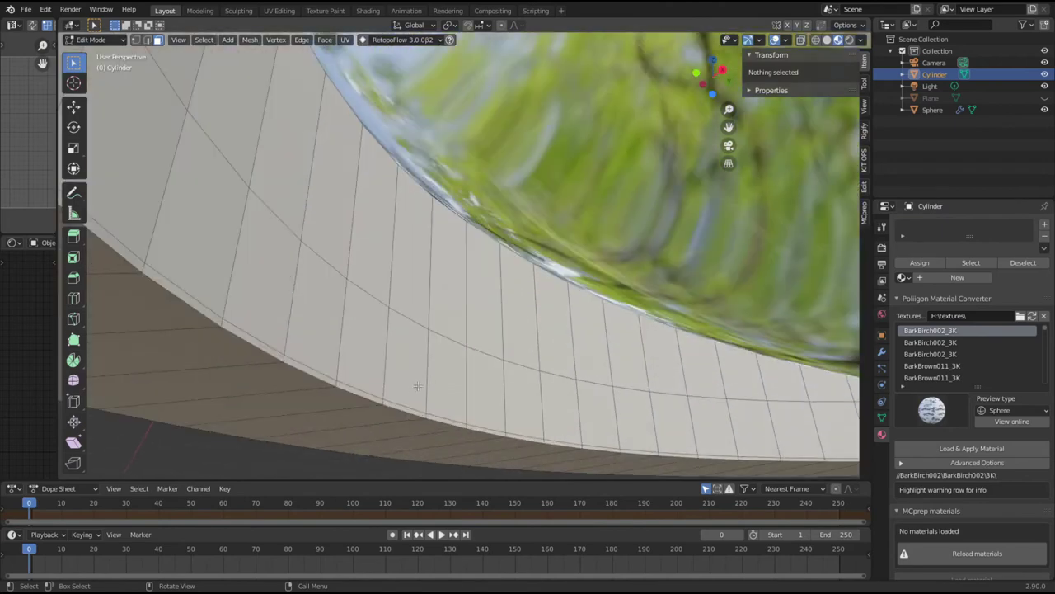
Step: Fill the lower inner rim with a face, then delete only that face
{"action": "left_click", "coordinate": [356, 387], "text": "alt"}
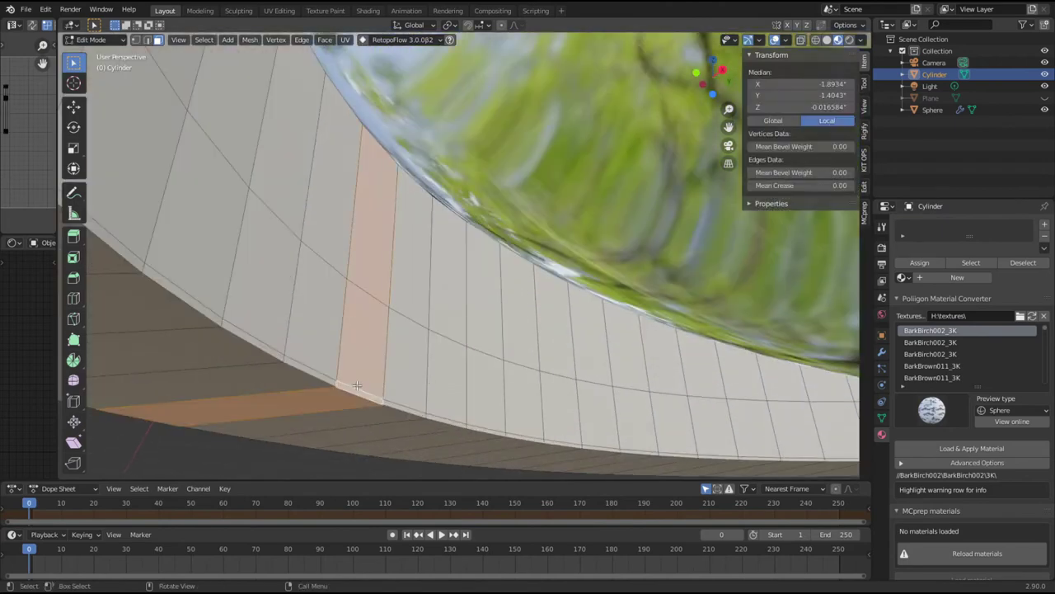
{"action": "key", "text": "alt+a"}
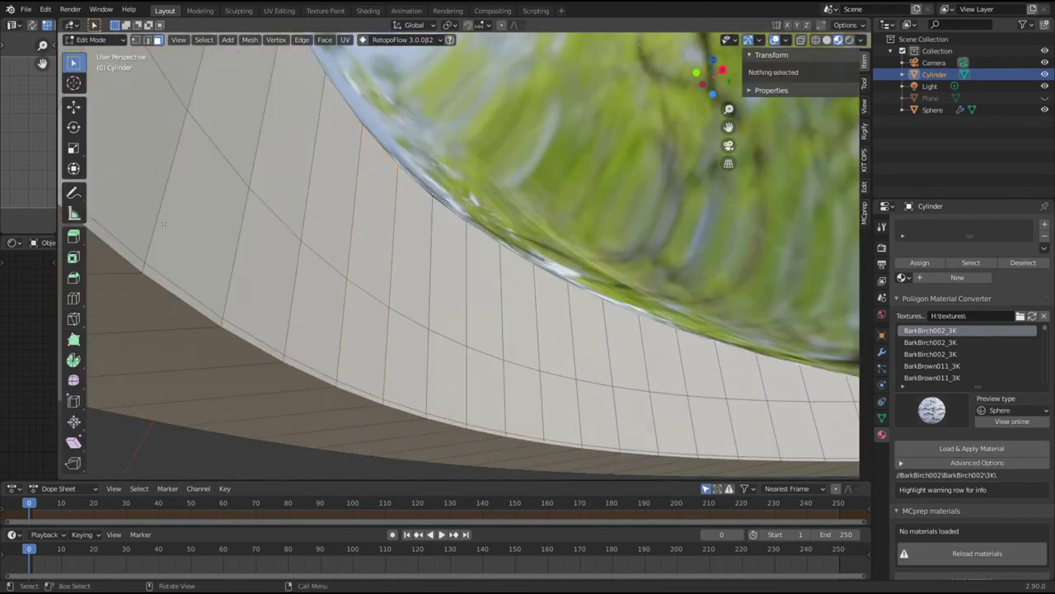
{"action": "left_click", "coordinate": [147, 40]}
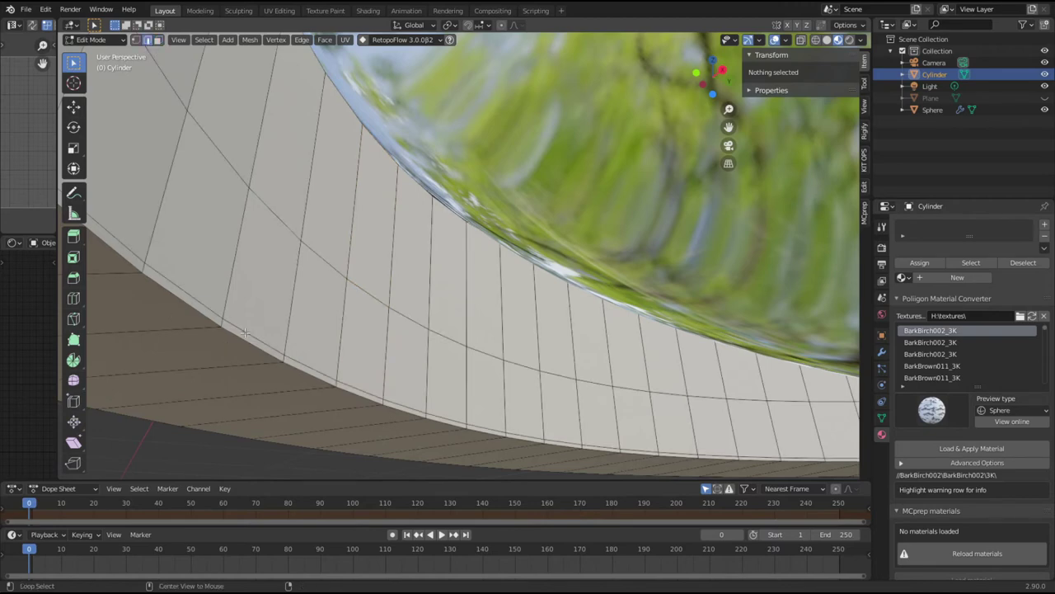
{"action": "left_click", "coordinate": [245, 331], "text": "alt"}
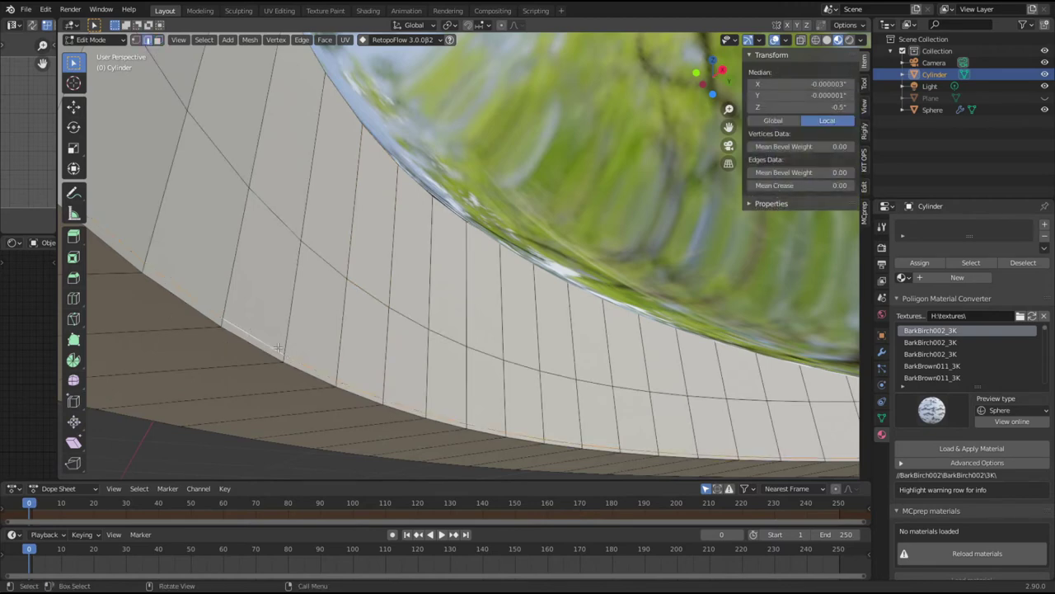
{"action": "key", "text": "f"}
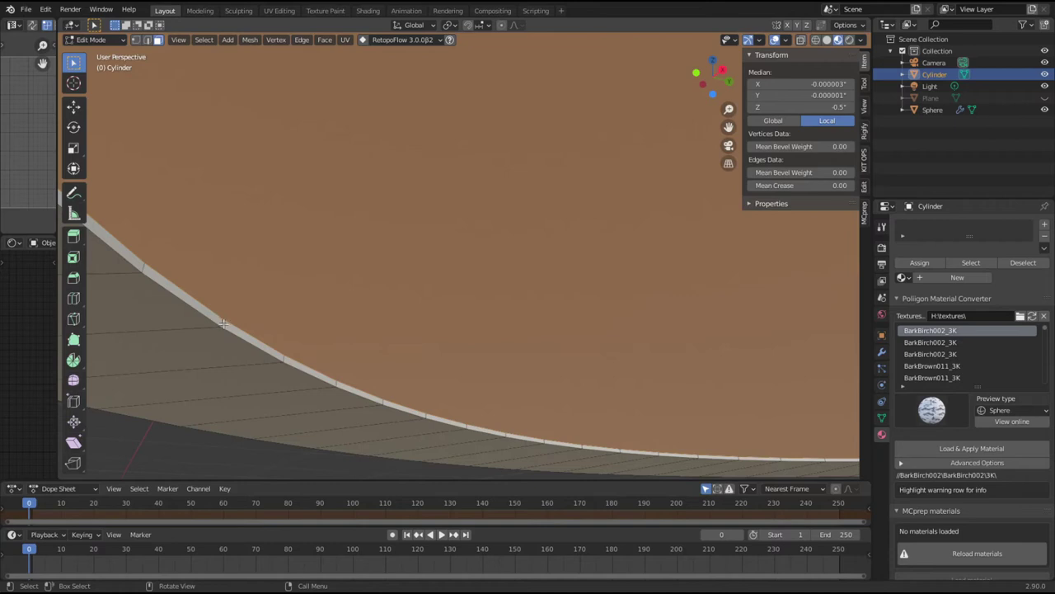
{"action": "left_click", "coordinate": [226, 326], "text": "alt"}
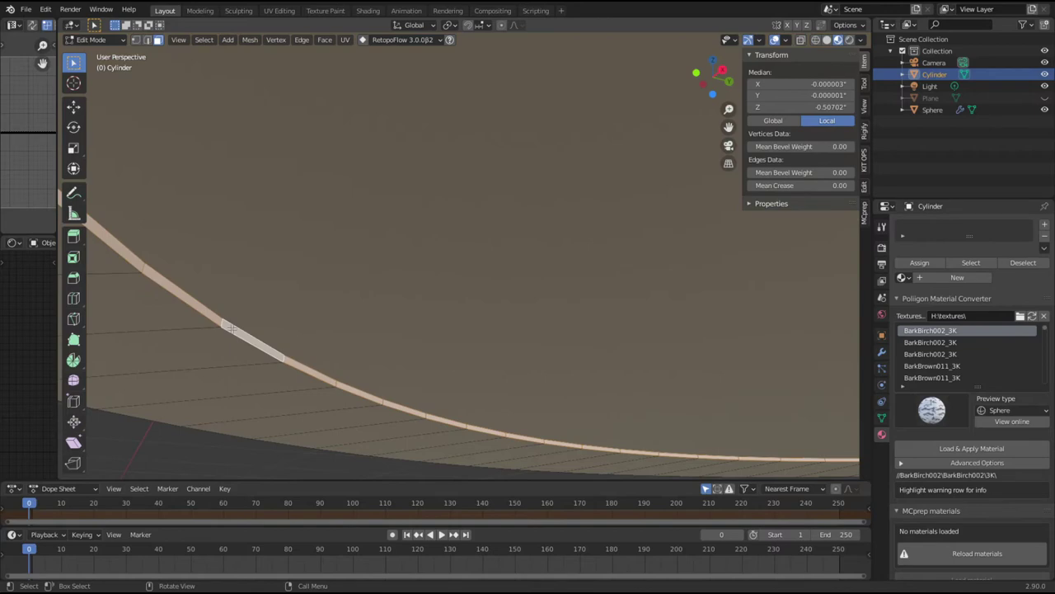
{"action": "key", "text": "x"}
{"action": "left_click", "coordinate": [231, 328]}
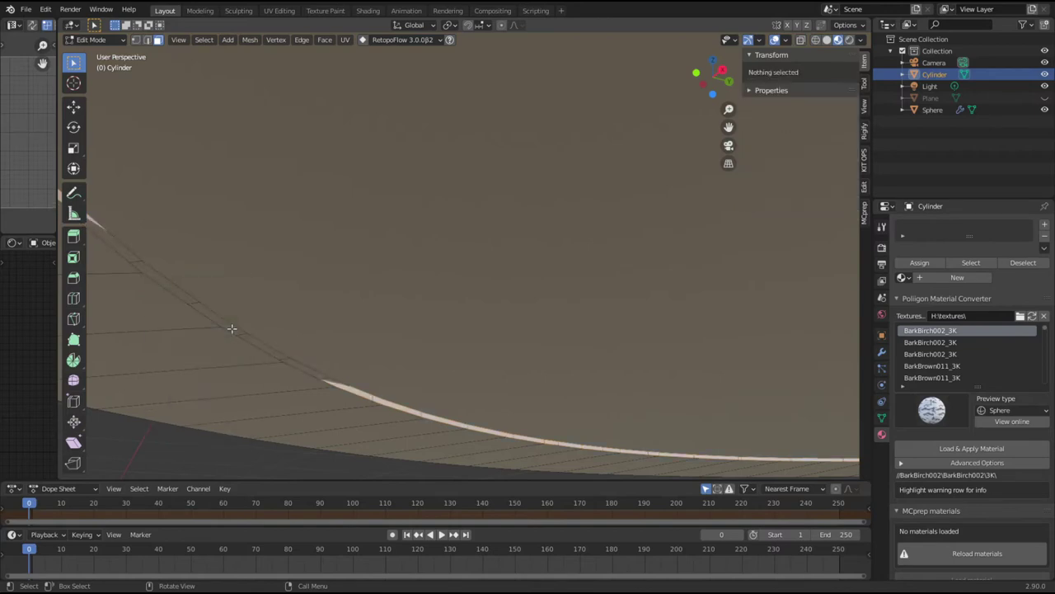
Step: Fill the inner rim opening with a single face
{"action": "middle_click_drag", "start_coordinate": [387, 375], "coordinate": [448, 379]}
{"action": "scroll", "coordinate": [434, 320], "scroll_direction": "up", "scroll_amount": 2}
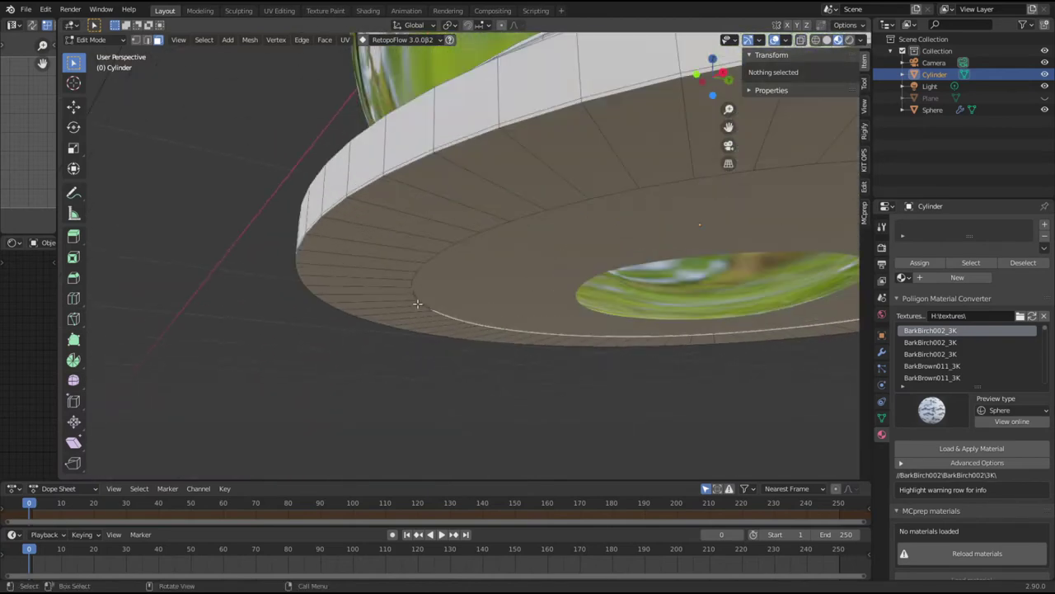
{"action": "scroll", "coordinate": [416, 298], "scroll_direction": "up", "scroll_amount": 3}
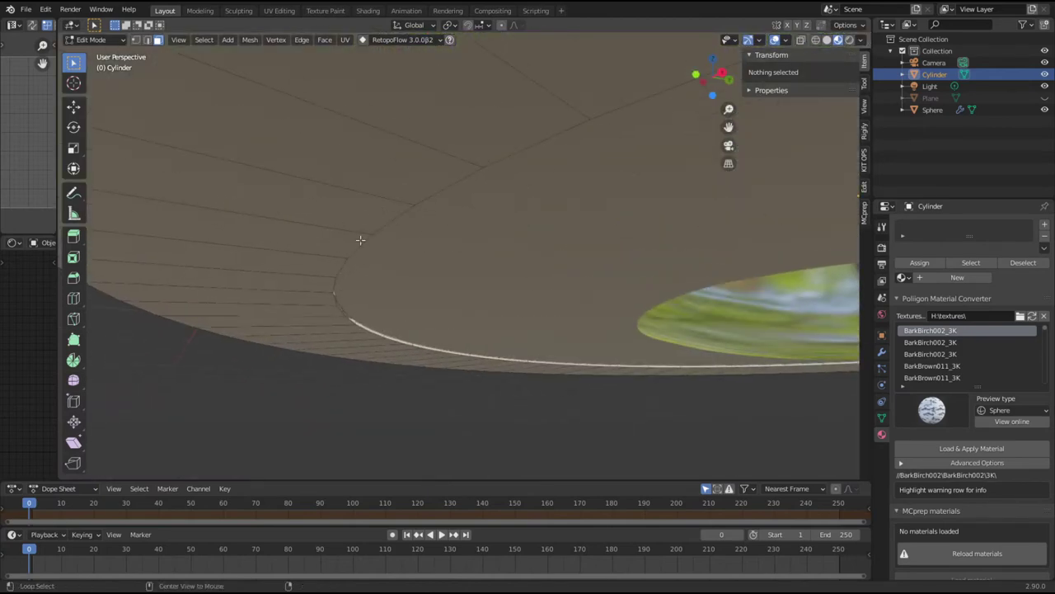
{"action": "left_click", "coordinate": [148, 39]}
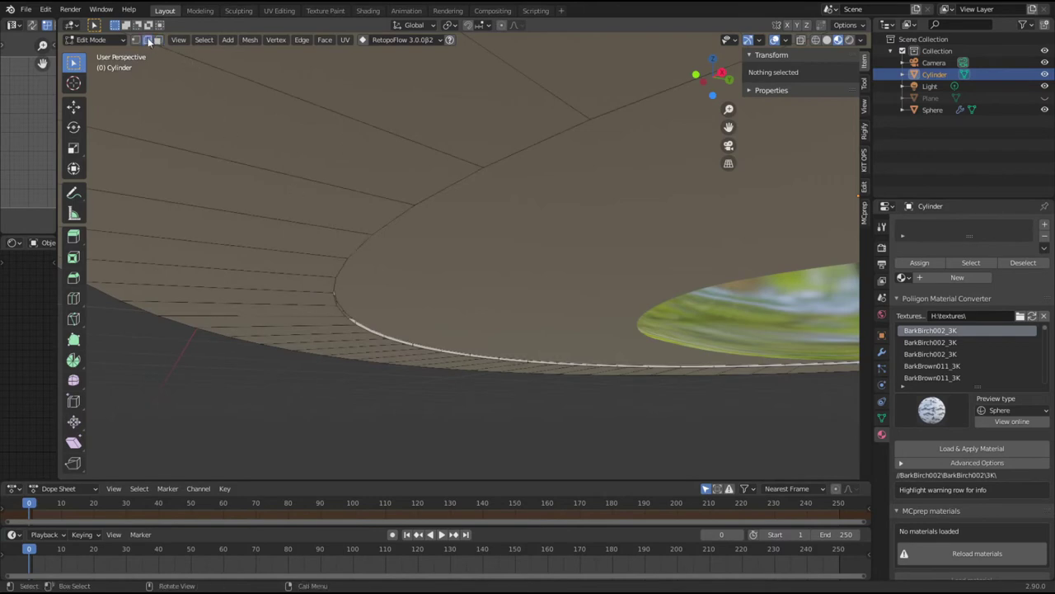
{"action": "left_click", "coordinate": [355, 247], "text": "alt"}
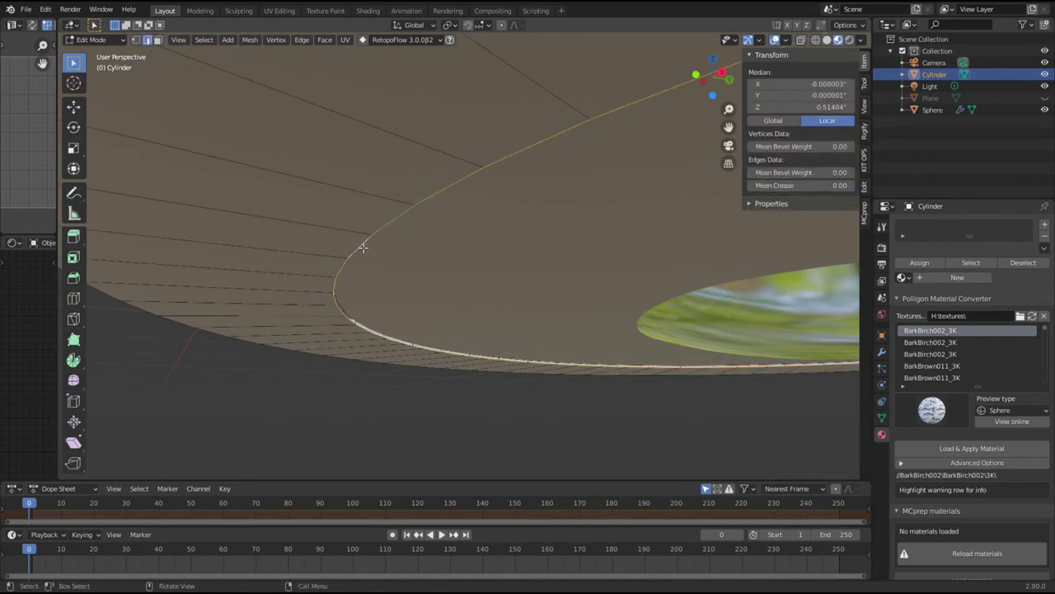
{"action": "key", "text": "f"}
{"action": "scroll", "coordinate": [565, 400], "scroll_direction": "down", "scroll_amount": 6}
{"action": "middle_click_drag", "start_coordinate": [588, 385], "coordinate": [579, 398]}
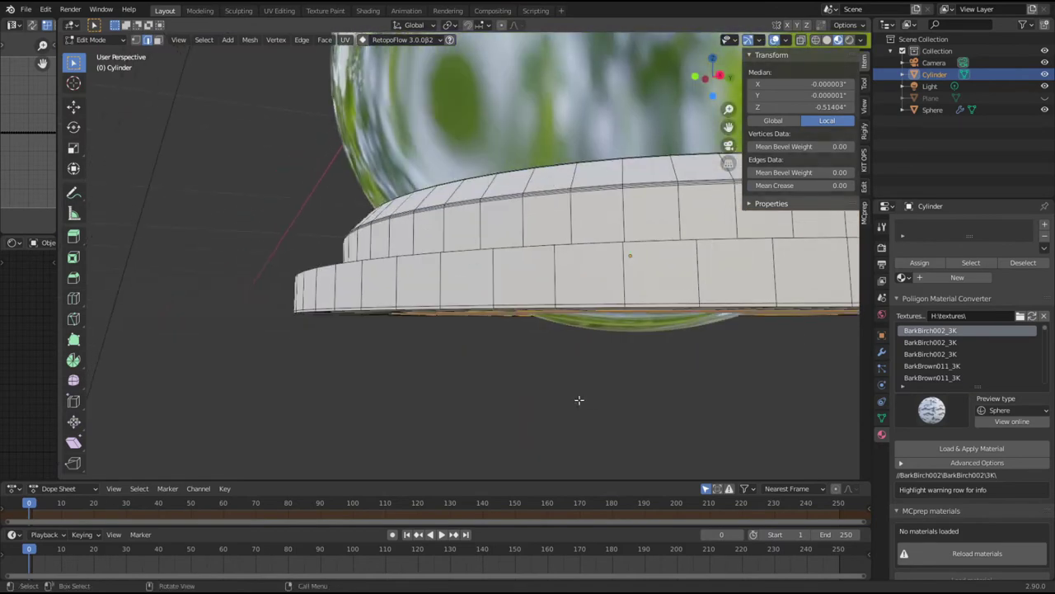
Step: In front wireframe view, box-select the cylinder's bottom edge loop
{"action": "key", "text": "KP_1"}
{"action": "scroll", "coordinate": [579, 400], "scroll_direction": "up", "scroll_amount": 3}
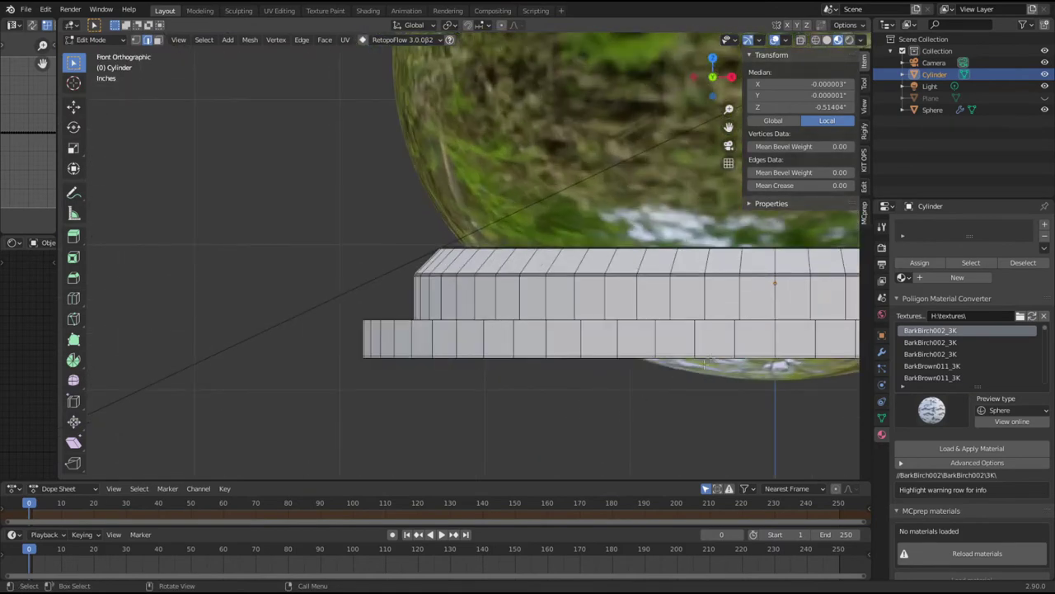
{"action": "middle_click_drag", "start_coordinate": [654, 396], "coordinate": [440, 358], "text": "shift"}
{"action": "scroll", "coordinate": [438, 384], "scroll_direction": "down", "scroll_amount": 2}
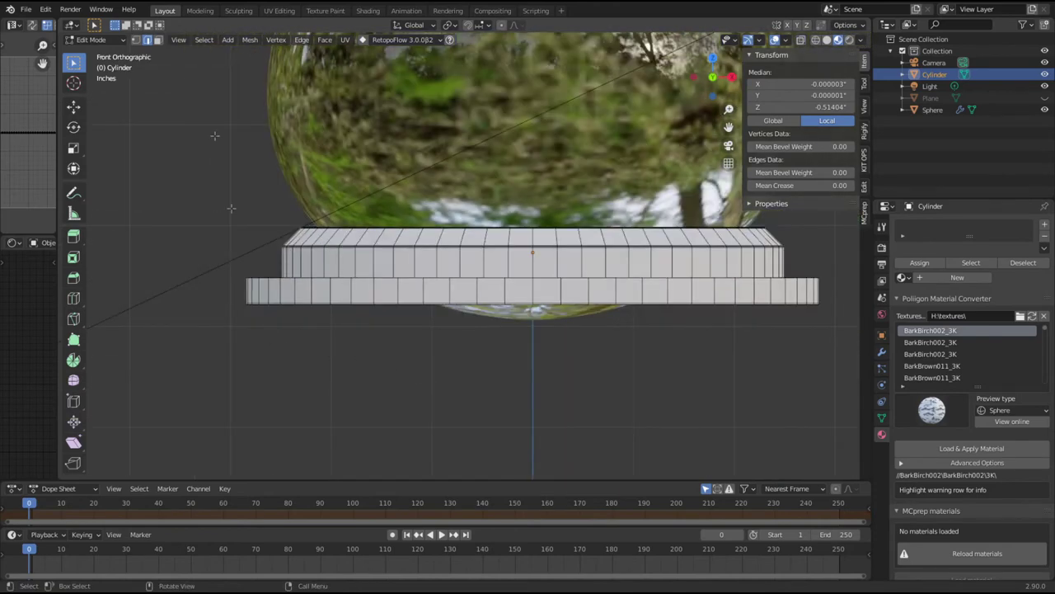
{"action": "left_click", "coordinate": [359, 399]}
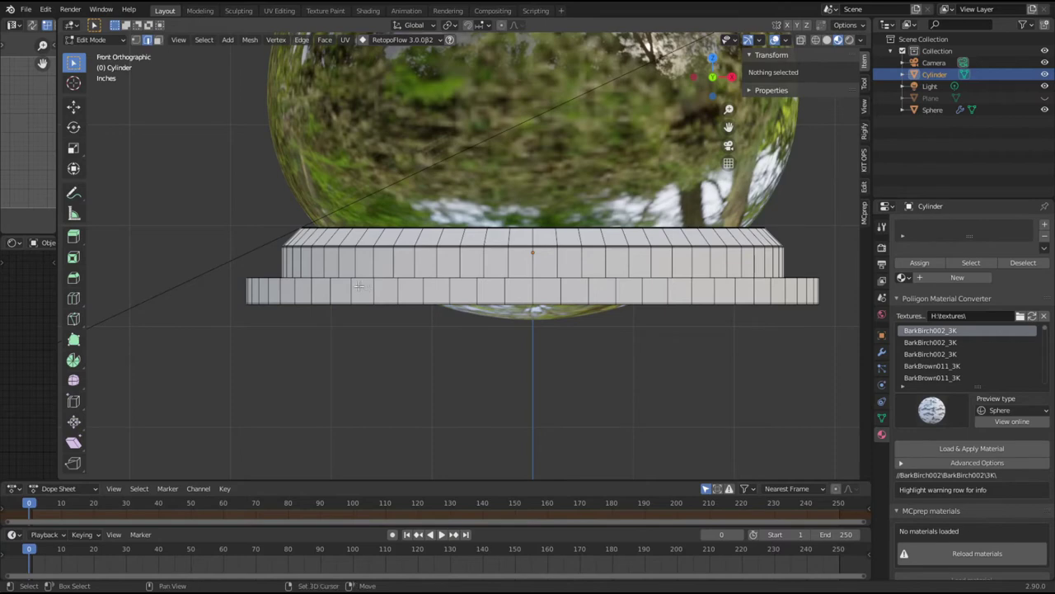
{"action": "key", "text": "shift+z"}
{"action": "left_click_drag", "start_coordinate": [183, 366], "coordinate": [845, 294]}
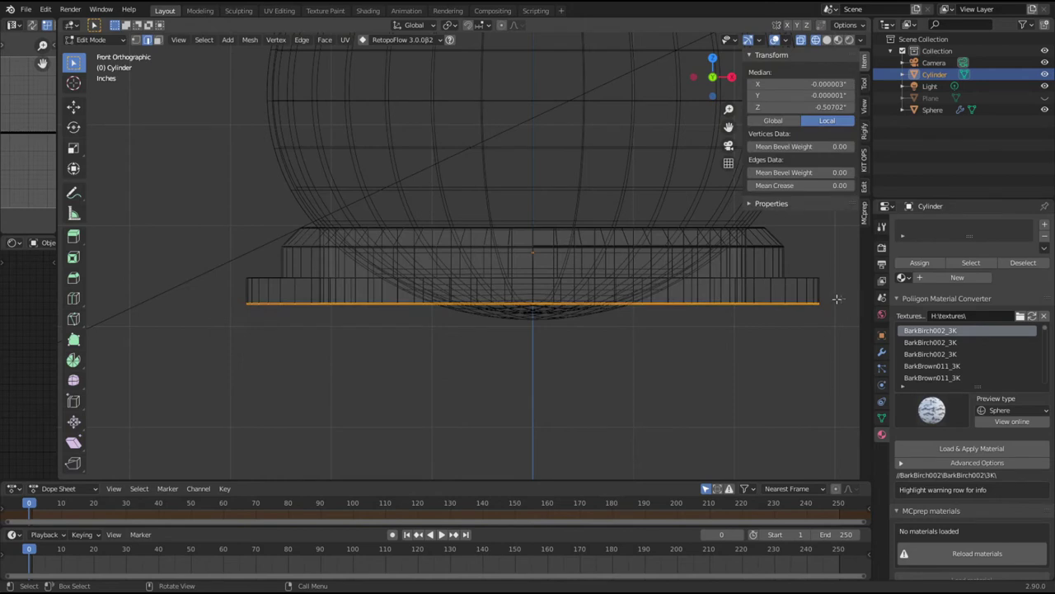
Step: Move the bottom edge loop down along Z, then box-select it again
{"action": "key", "text": "g"}
{"action": "key", "text": "z"}
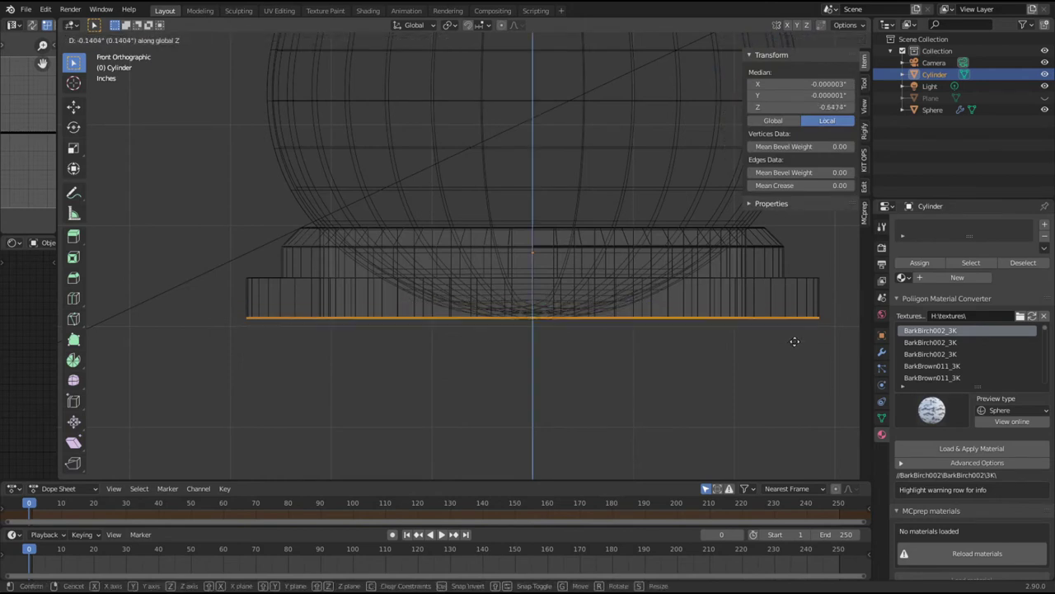
{"action": "left_click", "coordinate": [796, 347]}
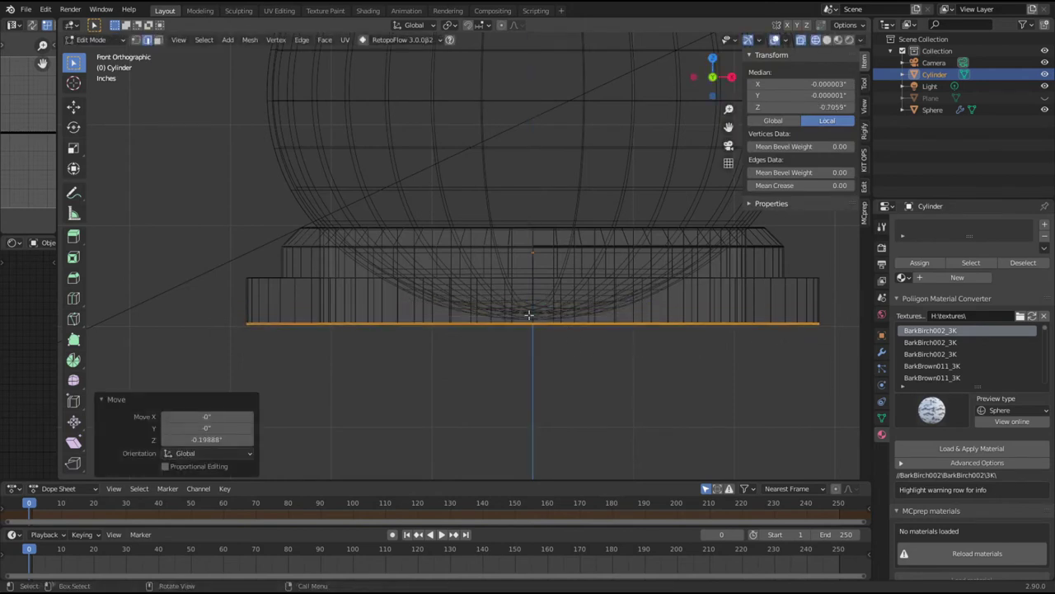
{"action": "key", "text": "alt+a"}
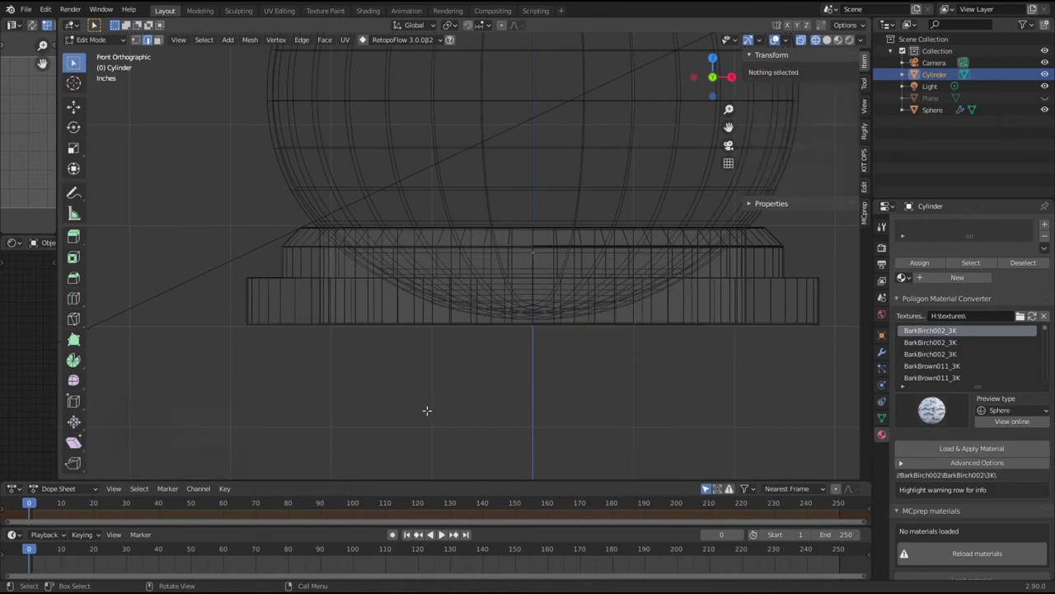
{"action": "scroll", "coordinate": [227, 383], "scroll_direction": "up", "scroll_amount": 3}
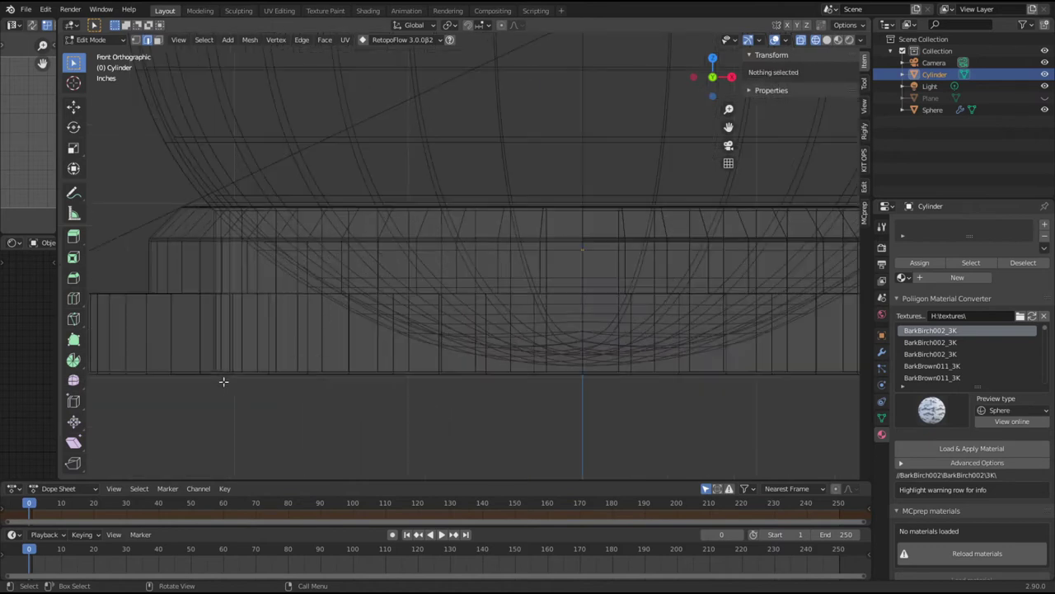
{"action": "middle_click_drag", "start_coordinate": [231, 384], "coordinate": [428, 335], "text": "shift"}
{"action": "left_click_drag", "start_coordinate": [275, 357], "coordinate": [544, 376]}
{"action": "scroll", "coordinate": [564, 372], "scroll_direction": "down", "scroll_amount": 2}
{"action": "left_click_drag", "start_coordinate": [352, 319], "coordinate": [790, 277]}
{"action": "scroll", "coordinate": [581, 348], "scroll_direction": "up", "scroll_amount": 5}
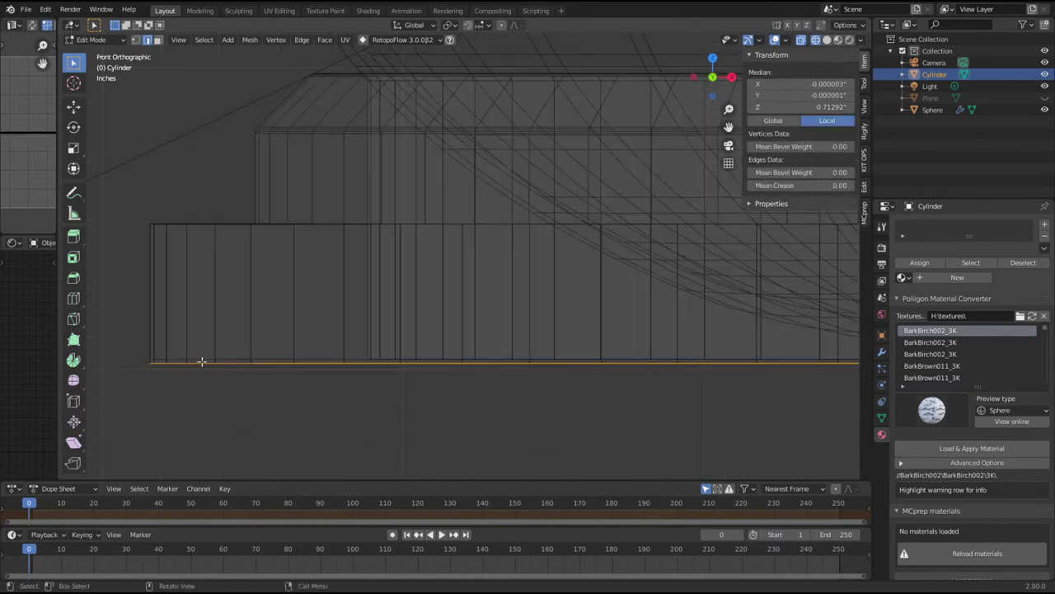
{"action": "scroll", "coordinate": [551, 381], "scroll_direction": "down", "scroll_amount": 5}
Step: Lower the bottom edge loop 0.6" along Z
{"action": "key", "text": "g"}
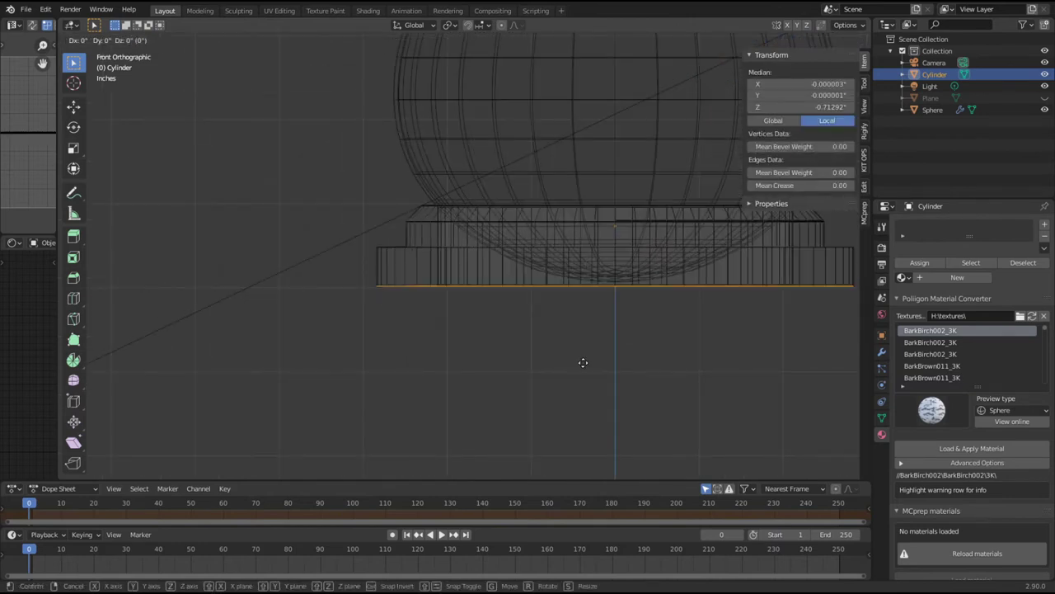
{"action": "key", "text": "z"}
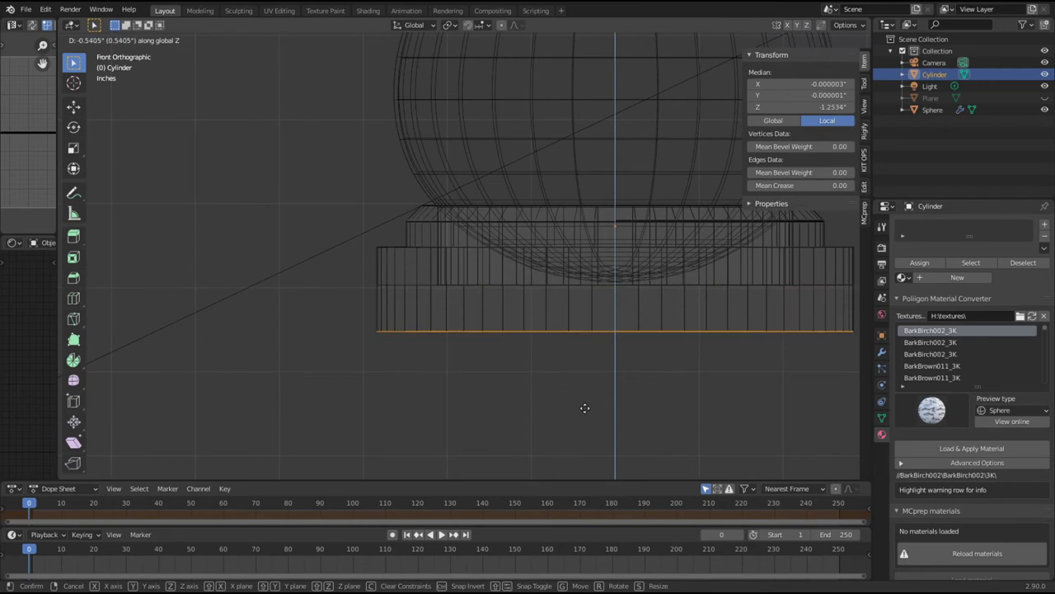
{"action": "type", "text": "-"}
{"action": "key", "text": "BackSpace"}
{"action": "type", "text": ".6"}
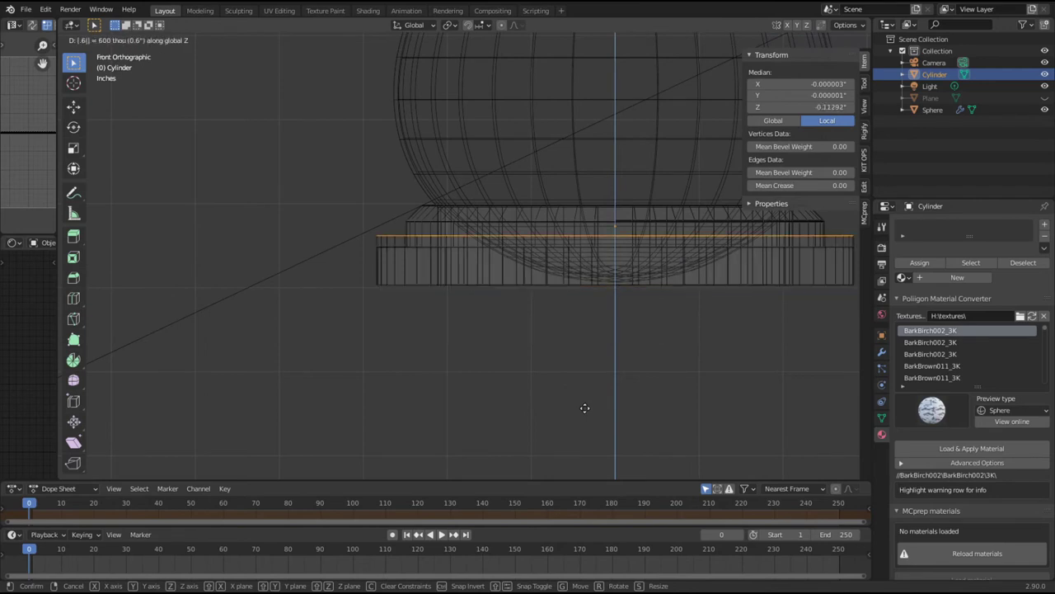
{"action": "type", "text": "-"}
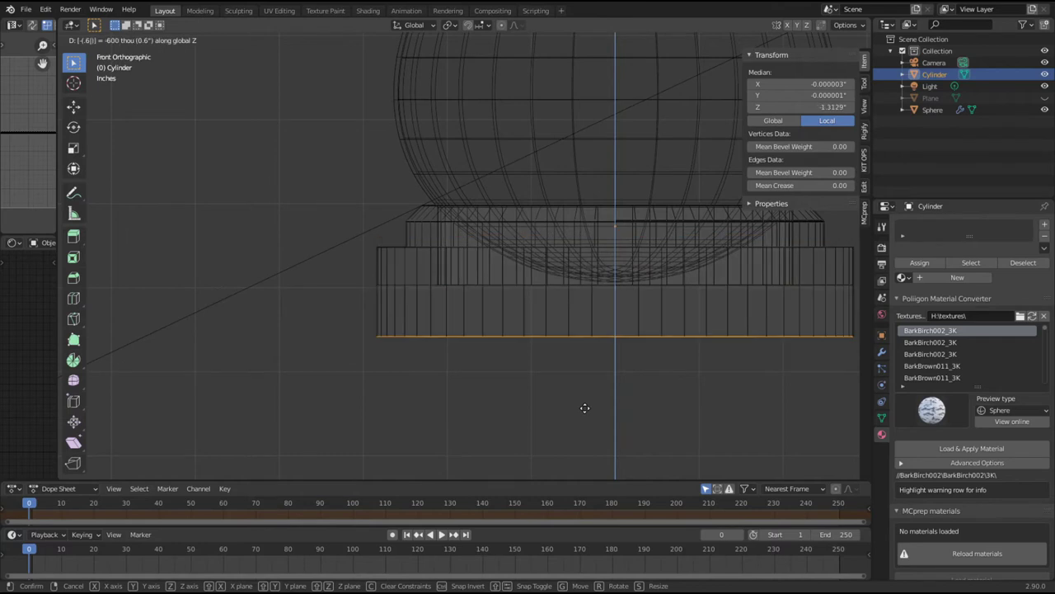
{"action": "key", "text": "Return"}
Step: Raise the bottom rim loop 0.23" along Z
{"action": "left_click", "coordinate": [584, 408]}
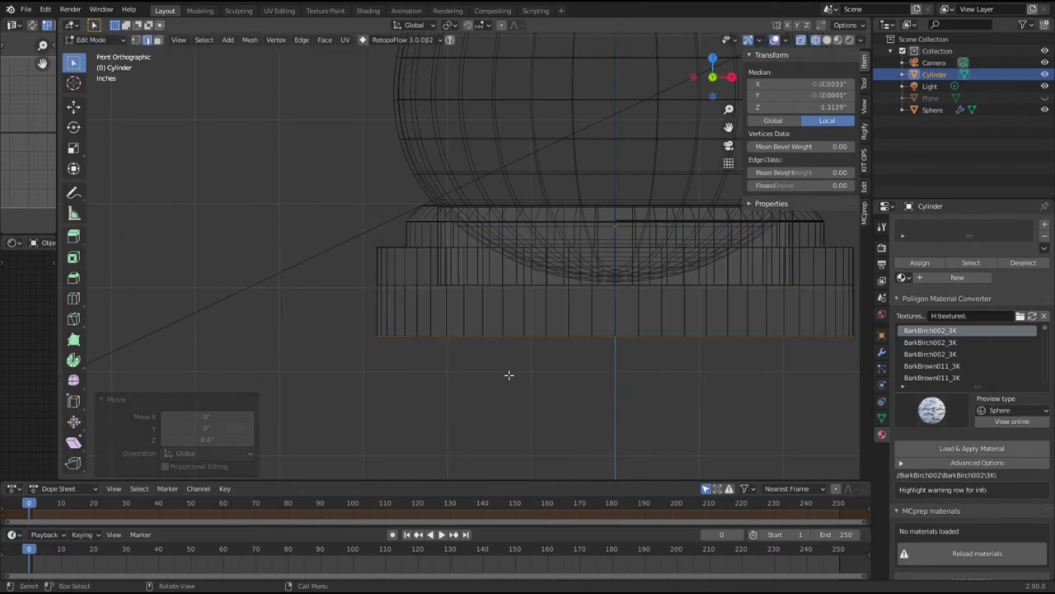
{"action": "scroll", "coordinate": [542, 369], "scroll_direction": "down", "scroll_amount": 3}
{"action": "left_click_drag", "start_coordinate": [400, 314], "coordinate": [726, 288]}
{"action": "key", "text": "g"}
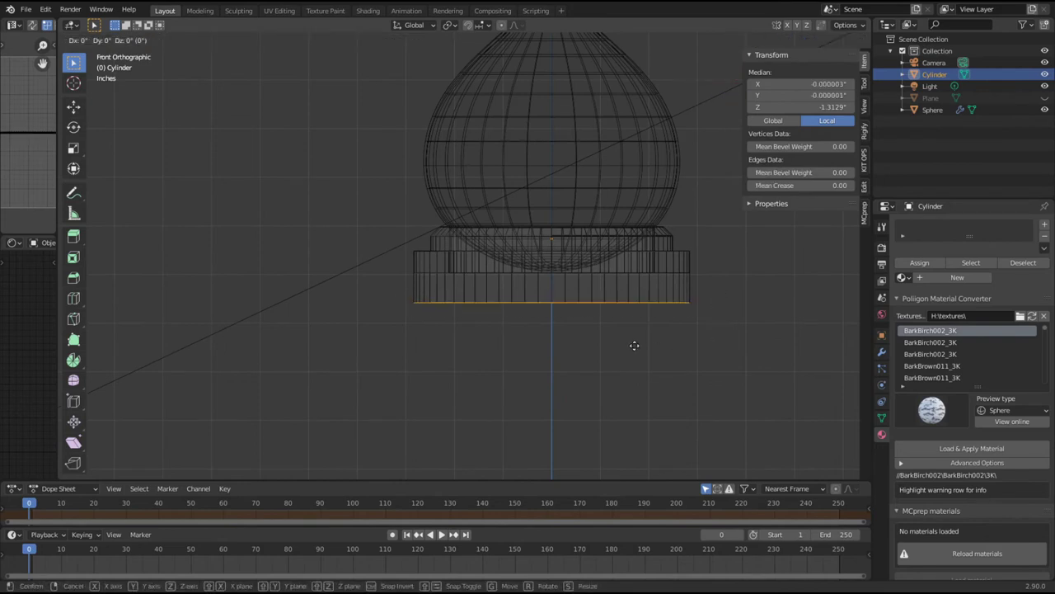
{"action": "key", "text": "z"}
{"action": "key", "text": "equal"}
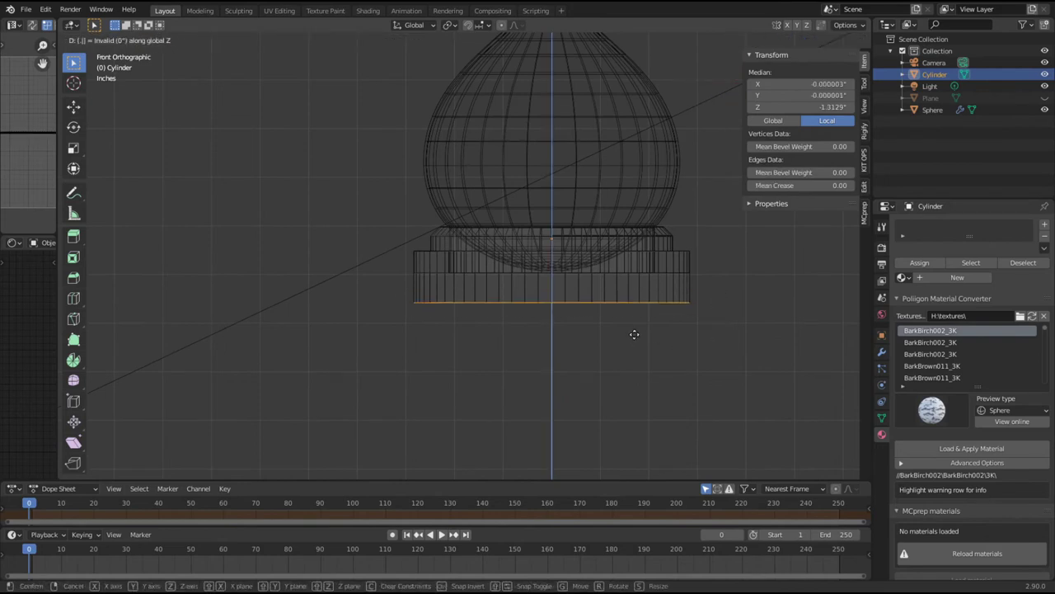
{"action": "type", "text": ".23"}
{"action": "key", "text": "Return"}
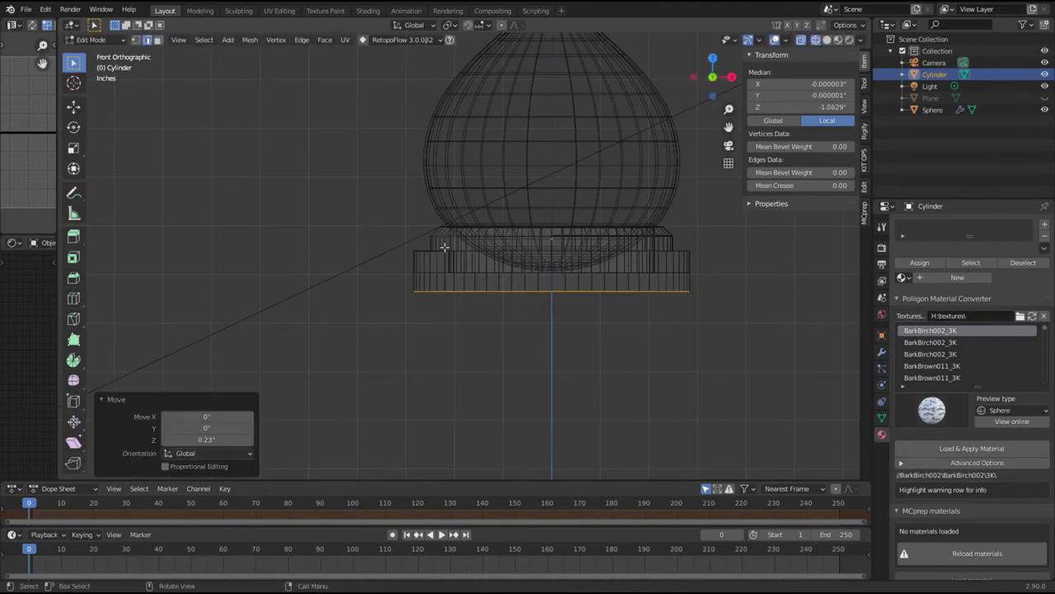
Step: Switch to face selection and pick, then clear, the bottom face ring
{"action": "left_click", "coordinate": [158, 40]}
{"action": "left_click", "coordinate": [406, 287], "text": "alt"}
{"action": "left_click", "coordinate": [444, 307]}
{"action": "left_click", "coordinate": [414, 280], "text": "alt"}
{"action": "left_click", "coordinate": [438, 325]}
{"action": "middle_click_drag", "start_coordinate": [438, 325], "coordinate": [443, 352]}
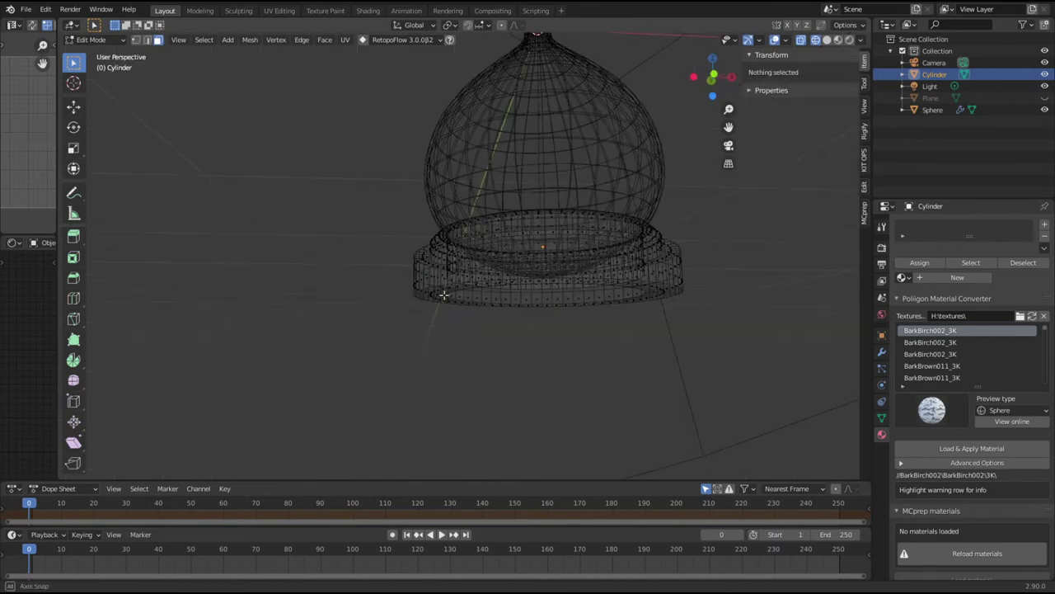
Step: Extrude the bottom face ring 0.25" outward along its normals
{"action": "key", "text": "KP_1"}
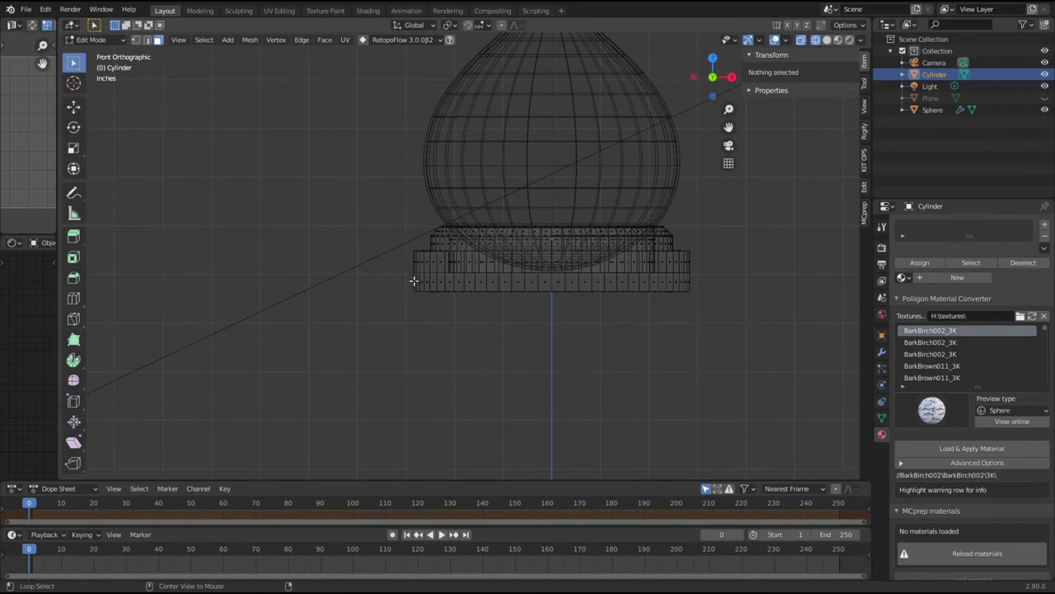
{"action": "left_click", "coordinate": [413, 281], "text": "alt"}
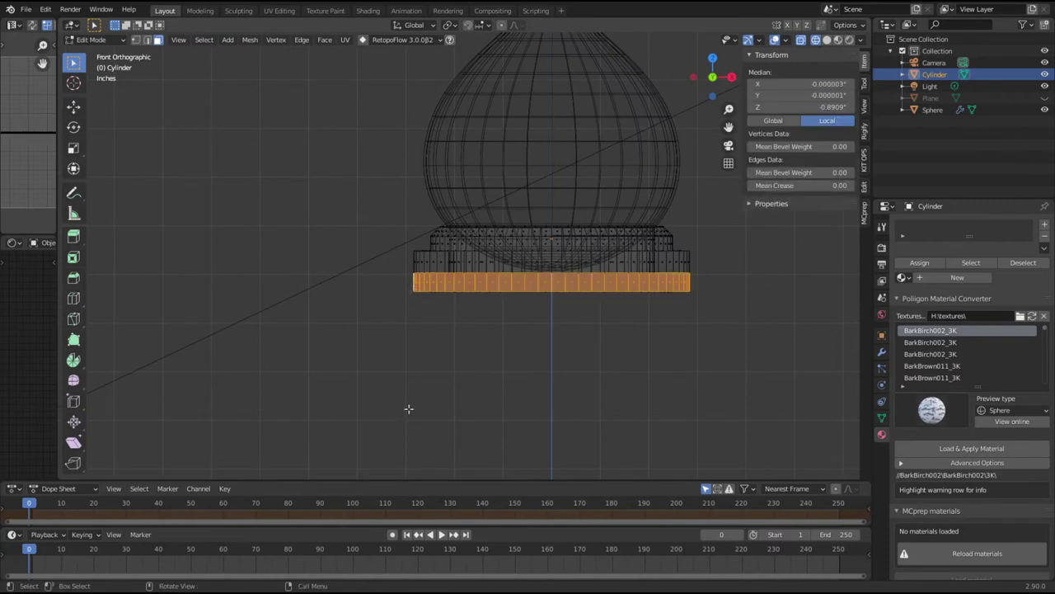
{"action": "key", "text": "alt+e"}
{"action": "left_click", "coordinate": [406, 406]}
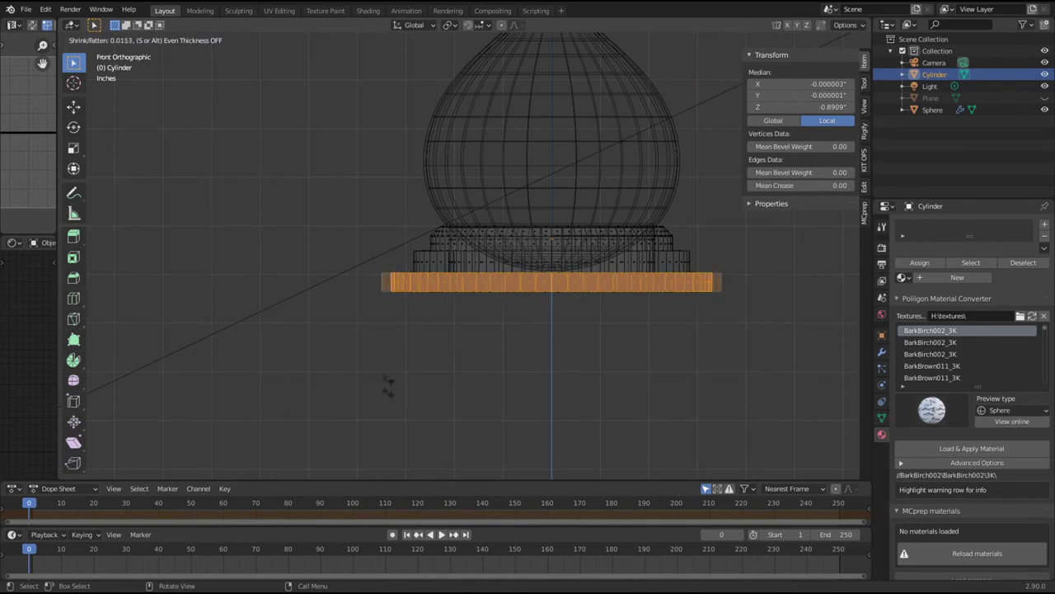
{"action": "type", "text": "."}
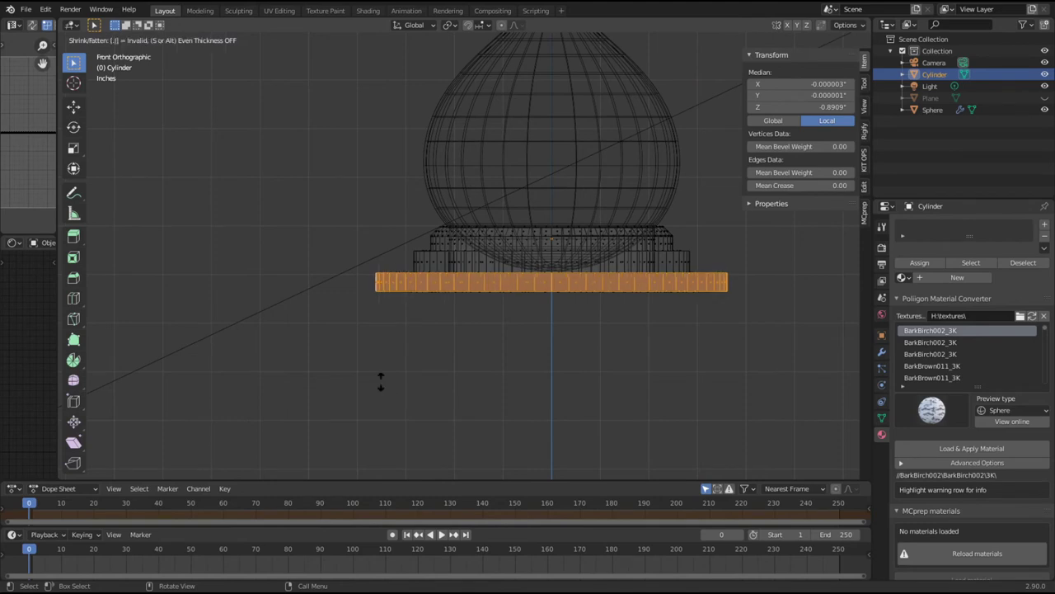
{"action": "type", "text": "25"}
{"action": "key", "text": "Return"}
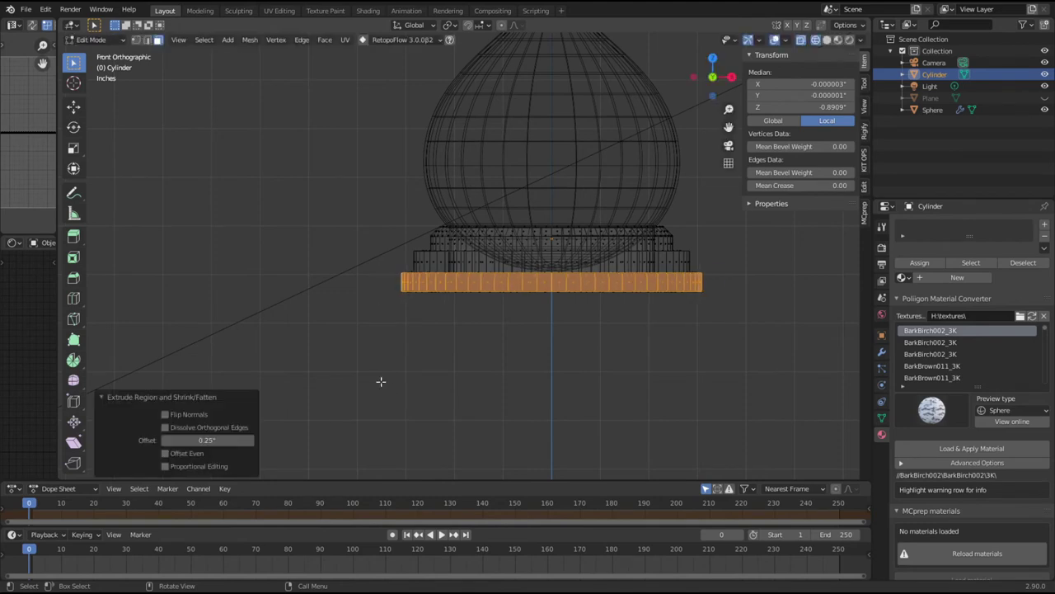
{"action": "left_click", "coordinate": [384, 381]}
Step: Return to Material Preview shading and view the base's underside
{"action": "middle_click_drag", "start_coordinate": [556, 266], "coordinate": [599, 294]}
{"action": "key", "text": "shift+z"}
{"action": "middle_click_drag", "start_coordinate": [562, 364], "coordinate": [467, 288]}
{"action": "scroll", "coordinate": [468, 288], "scroll_direction": "up", "scroll_amount": 4}
{"action": "middle_click_drag", "start_coordinate": [520, 338], "coordinate": [469, 355]}
{"action": "middle_click_drag", "start_coordinate": [443, 260], "coordinate": [550, 251]}
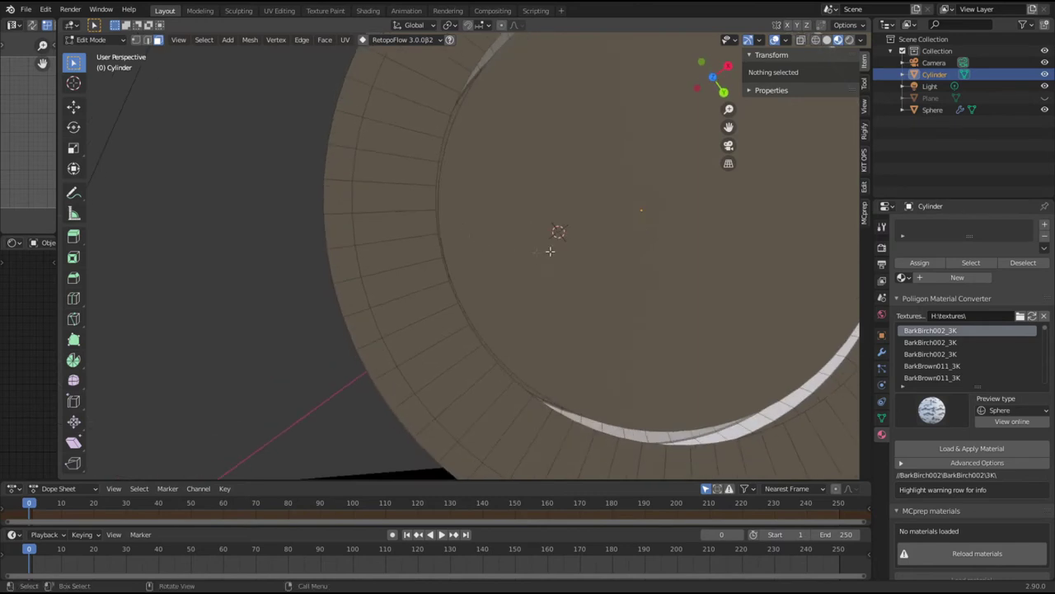
{"action": "left_click", "coordinate": [631, 177]}
{"action": "key", "text": "x"}
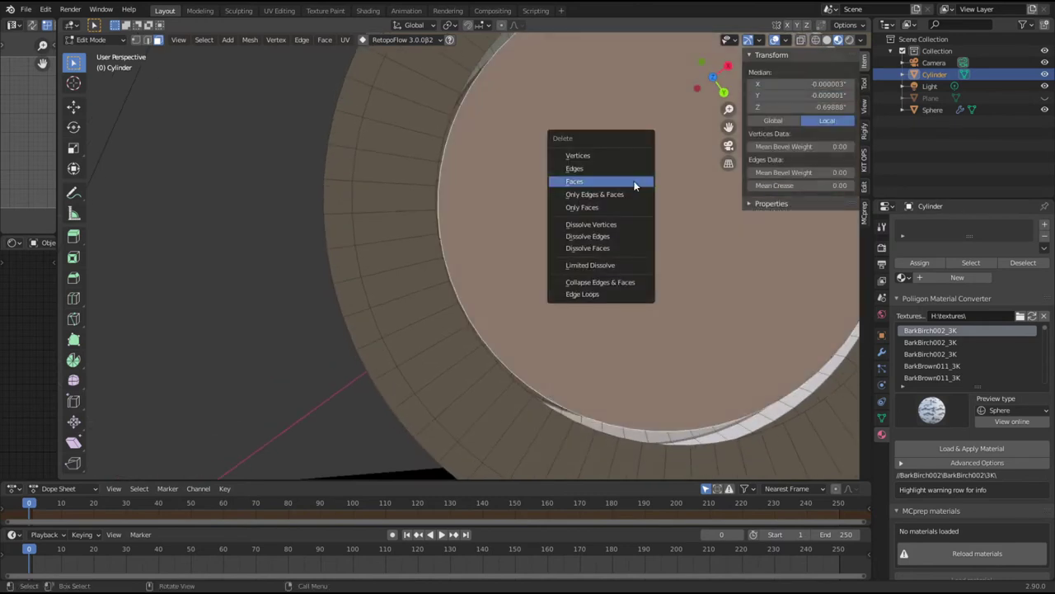
{"action": "left_click", "coordinate": [635, 181]}
{"action": "key", "text": "ctrl+z"}
{"action": "middle_click_drag", "start_coordinate": [556, 229], "coordinate": [581, 400]}
{"action": "left_click", "coordinate": [353, 453]}
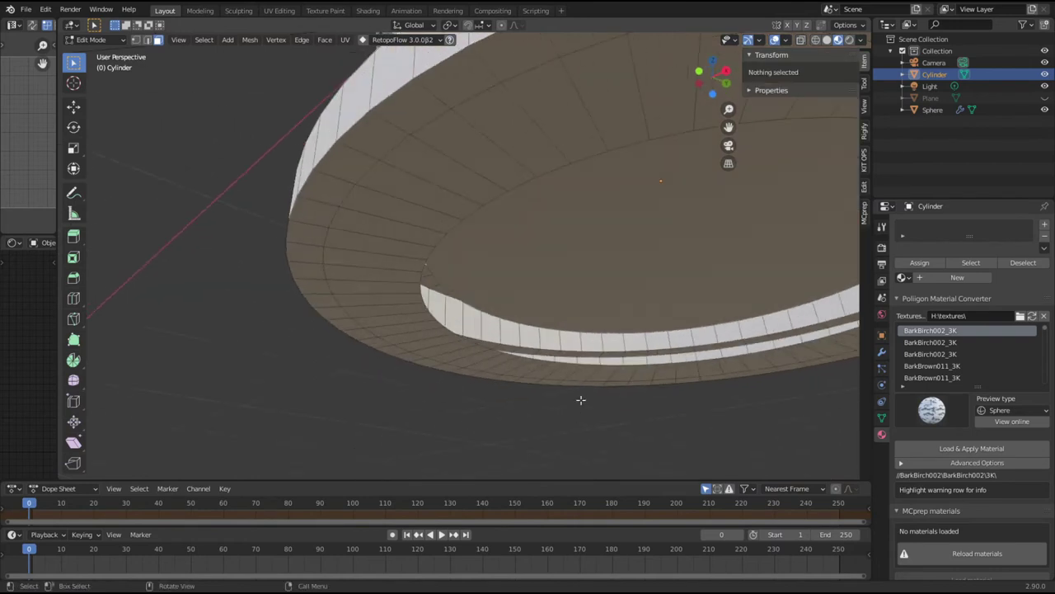
{"action": "left_click", "coordinate": [149, 39]}
{"action": "left_click", "coordinate": [528, 367]}
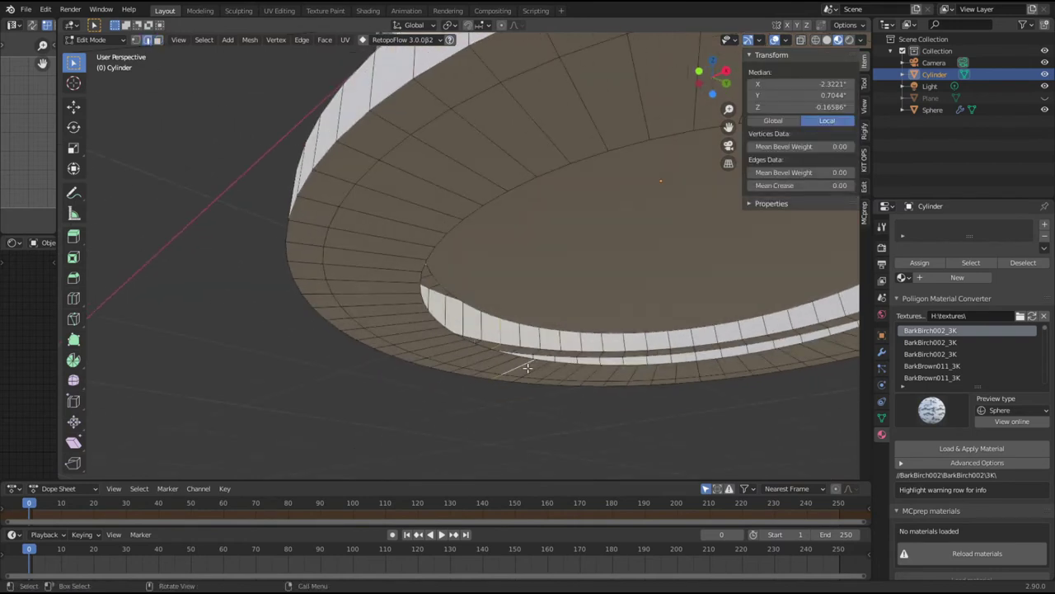
{"action": "left_click", "coordinate": [526, 357], "text": "alt"}
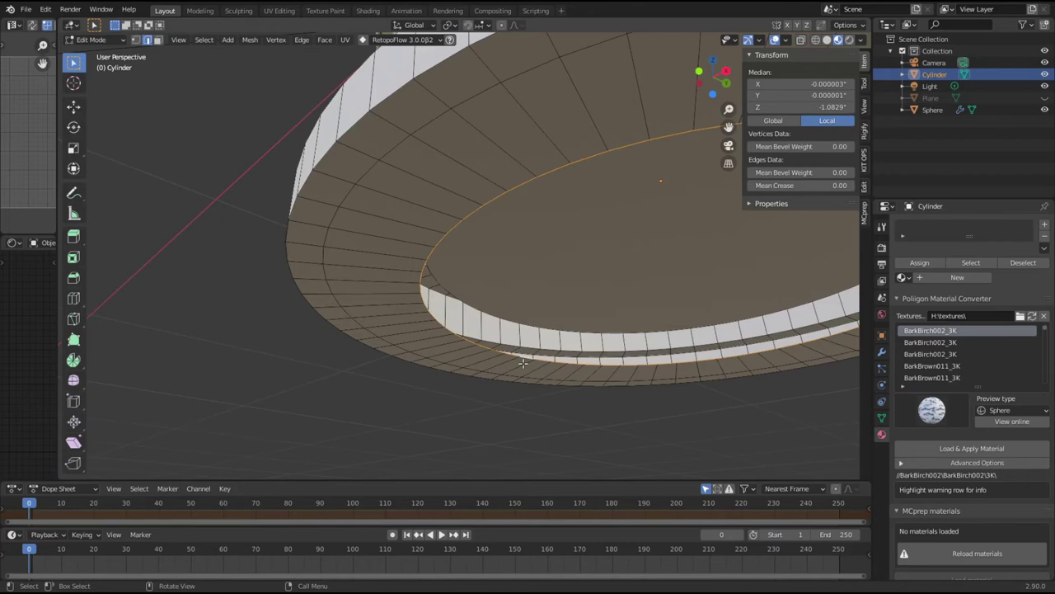
{"action": "key", "text": "3"}
{"action": "left_click", "coordinate": [427, 392]}
{"action": "middle_click_drag", "start_coordinate": [480, 371], "coordinate": [432, 216]}
{"action": "middle_click_drag", "start_coordinate": [558, 214], "coordinate": [537, 356]}
{"action": "scroll", "coordinate": [513, 391], "scroll_direction": "up", "scroll_amount": 3}
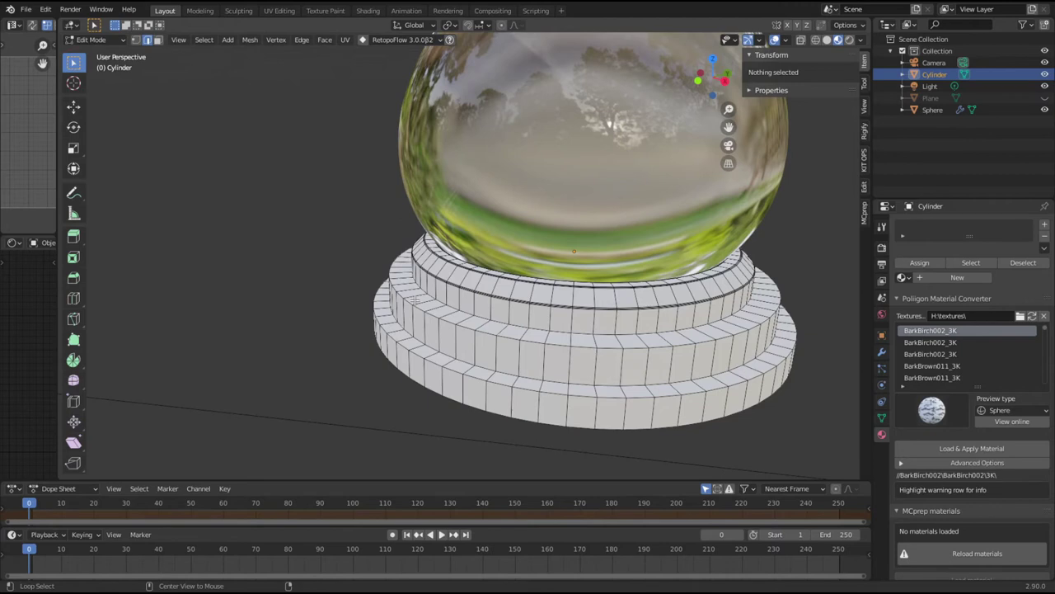
Step: Bevel the middle tier's edge loop with a rounded 10-segment 0.325" bevel
{"action": "left_click", "coordinate": [446, 355], "text": "alt"}
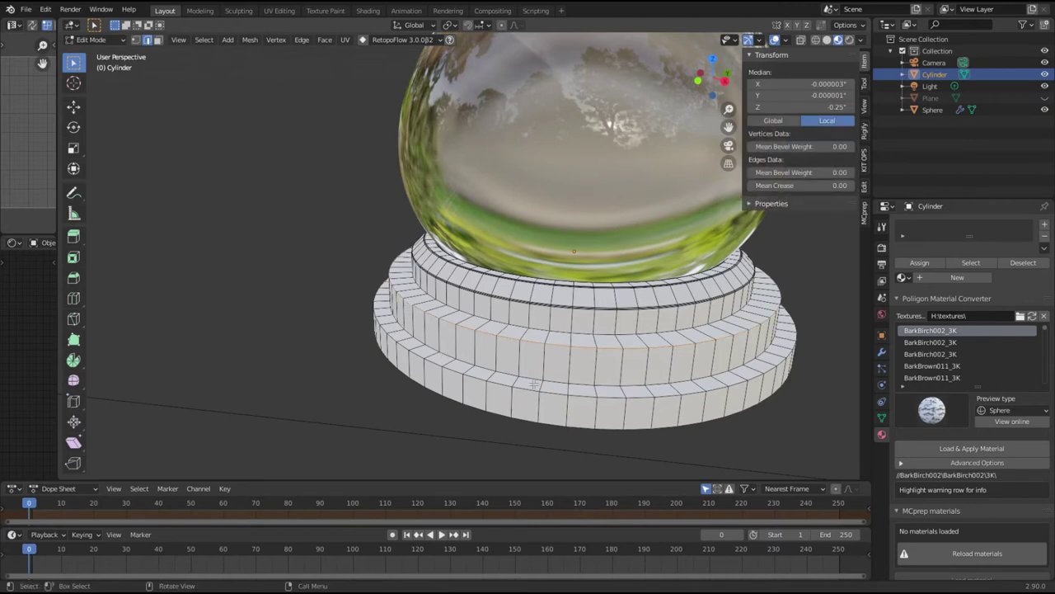
{"action": "key", "text": "ctrl+b"}
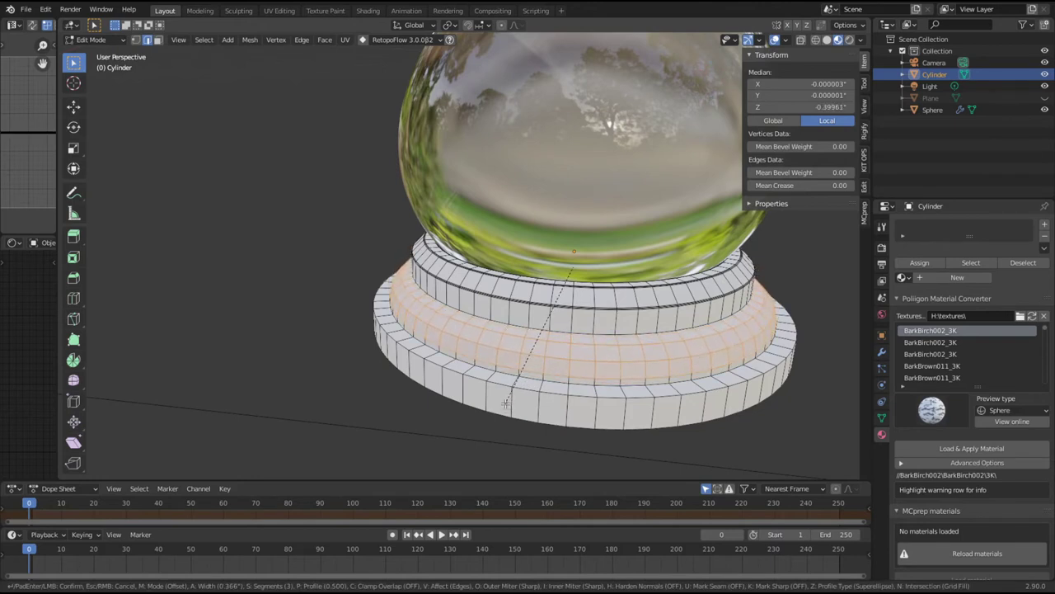
{"action": "scroll", "coordinate": [506, 401], "scroll_direction": "up", "scroll_amount": 7}
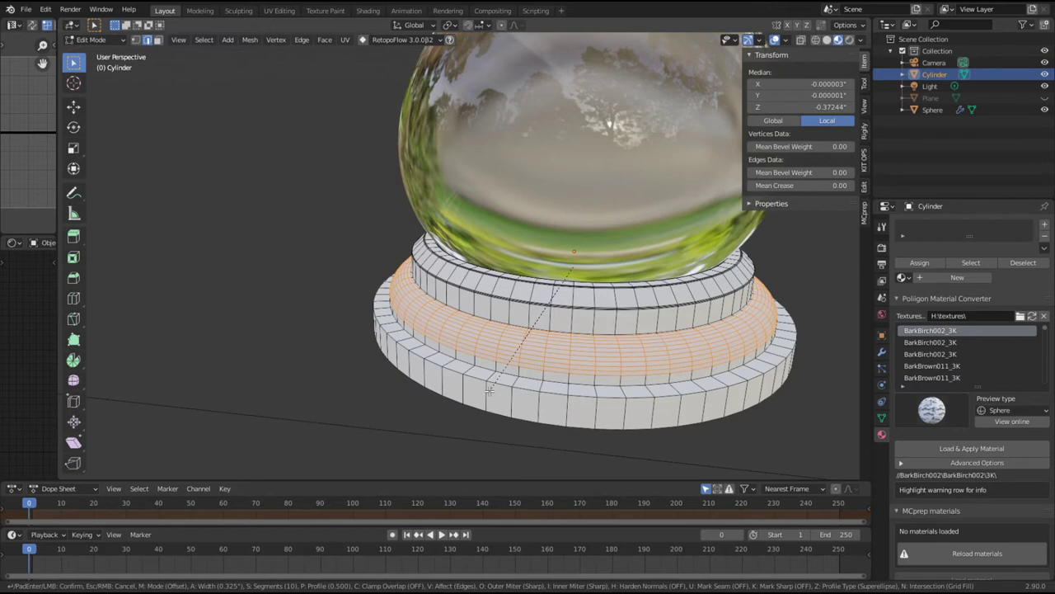
{"action": "left_click", "coordinate": [490, 389]}
Step: Add an upper-tier edge loop slid toward its lower edge (factor 0.932), then return to Object Mode
{"action": "scroll", "coordinate": [423, 328], "scroll_direction": "up", "scroll_amount": 3}
{"action": "key", "text": "ctrl+r"}
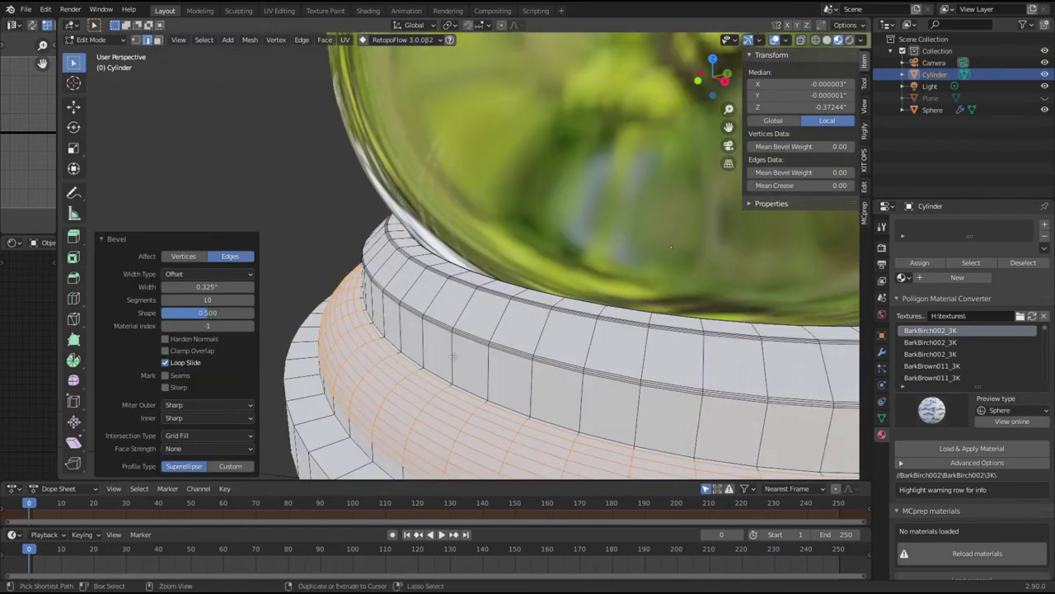
{"action": "left_click", "coordinate": [454, 356]}
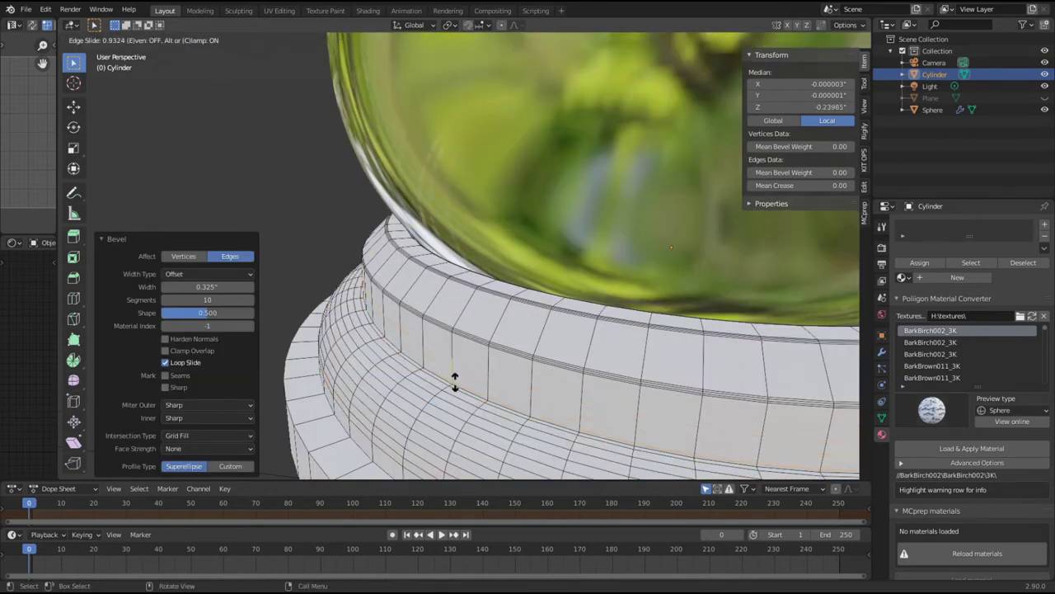
{"action": "left_click", "coordinate": [455, 381]}
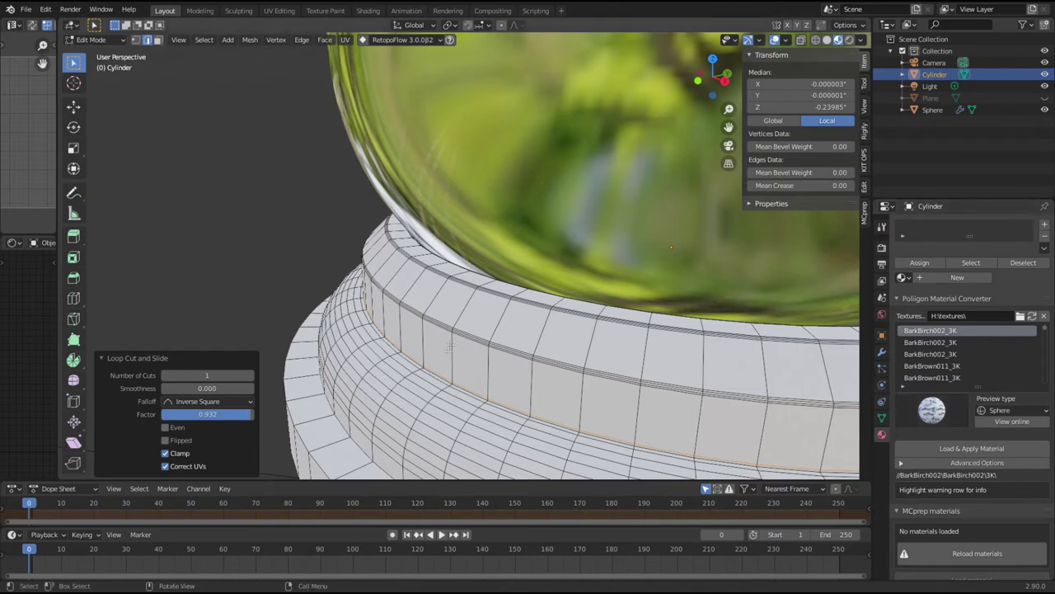
{"action": "scroll", "coordinate": [468, 375], "scroll_direction": "down", "scroll_amount": 3}
{"action": "scroll", "coordinate": [474, 355], "scroll_direction": "down", "scroll_amount": 3}
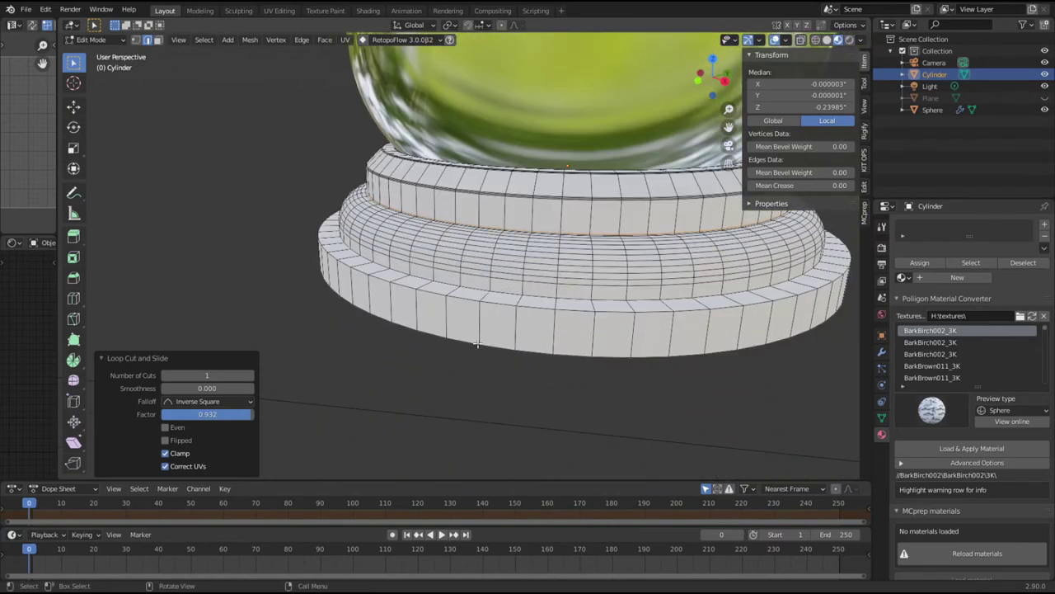
{"action": "scroll", "coordinate": [577, 355], "scroll_direction": "down", "scroll_amount": 3}
{"action": "key", "text": "Tab"}
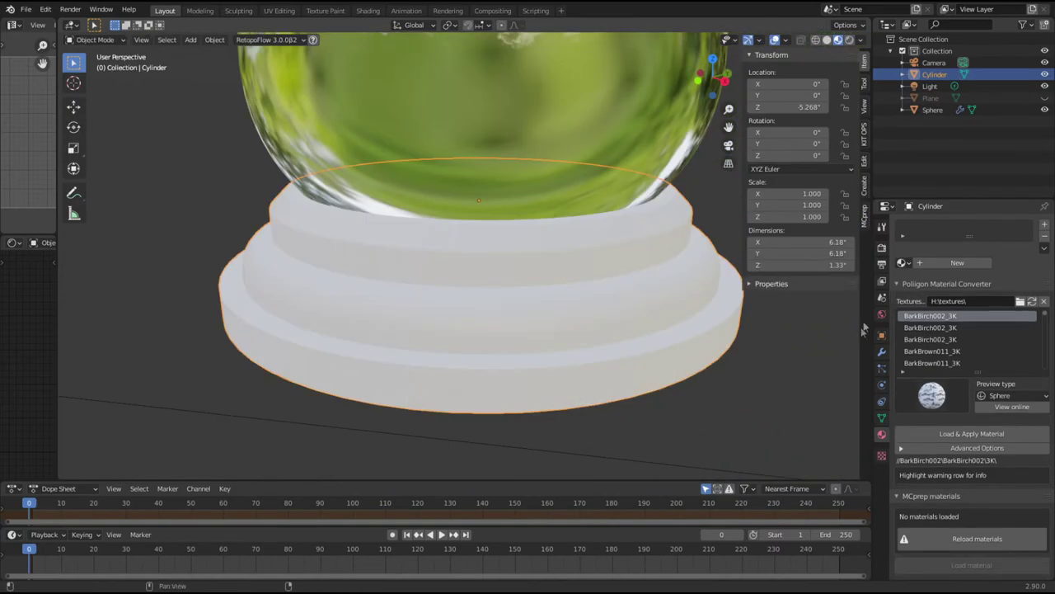
Step: Add a Subdivision Surface modifier at viewport level 2 to the stepped base, then re-enter Edit Mode
{"action": "left_click", "coordinate": [881, 352]}
{"action": "left_click", "coordinate": [927, 225]}
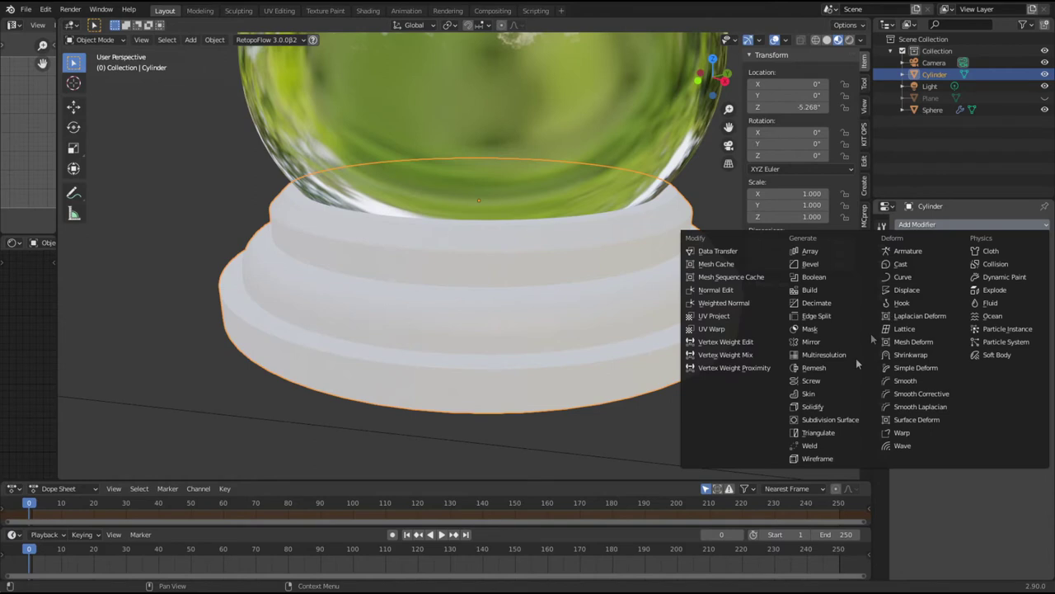
{"action": "left_click", "coordinate": [827, 421]}
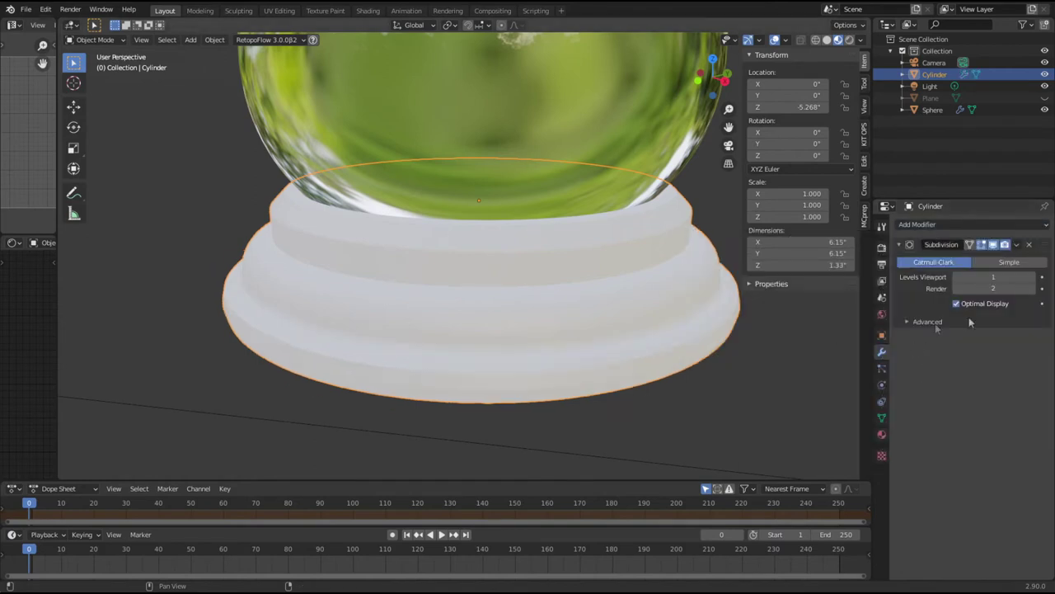
{"action": "left_click", "coordinate": [1029, 277]}
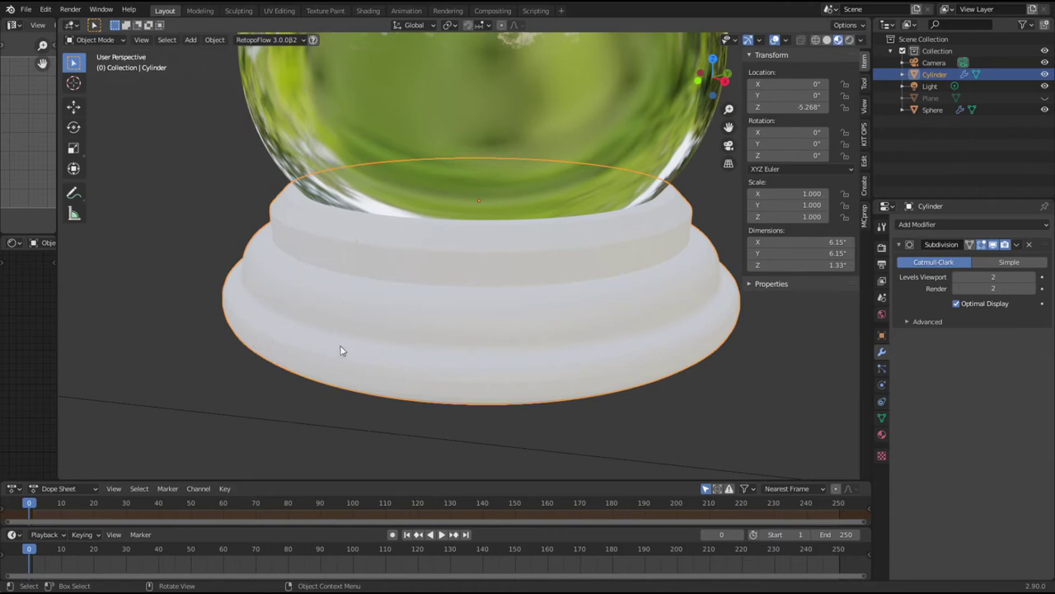
{"action": "key", "text": "Tab"}
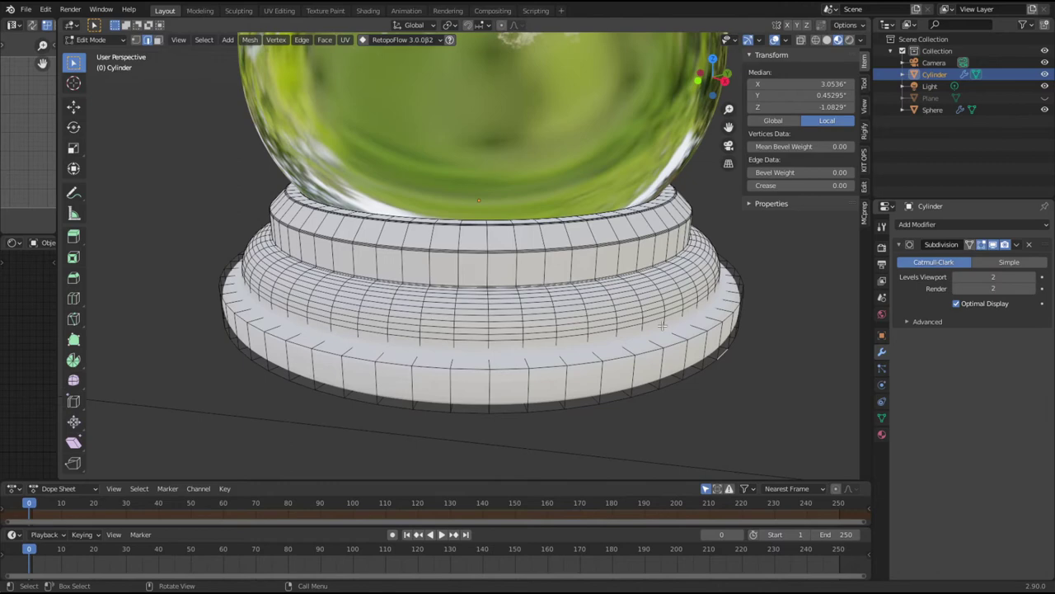
Step: Enable on-cage display and add a middle-tier loop cut slid down near the tier's bottom
{"action": "left_click", "coordinate": [970, 244]}
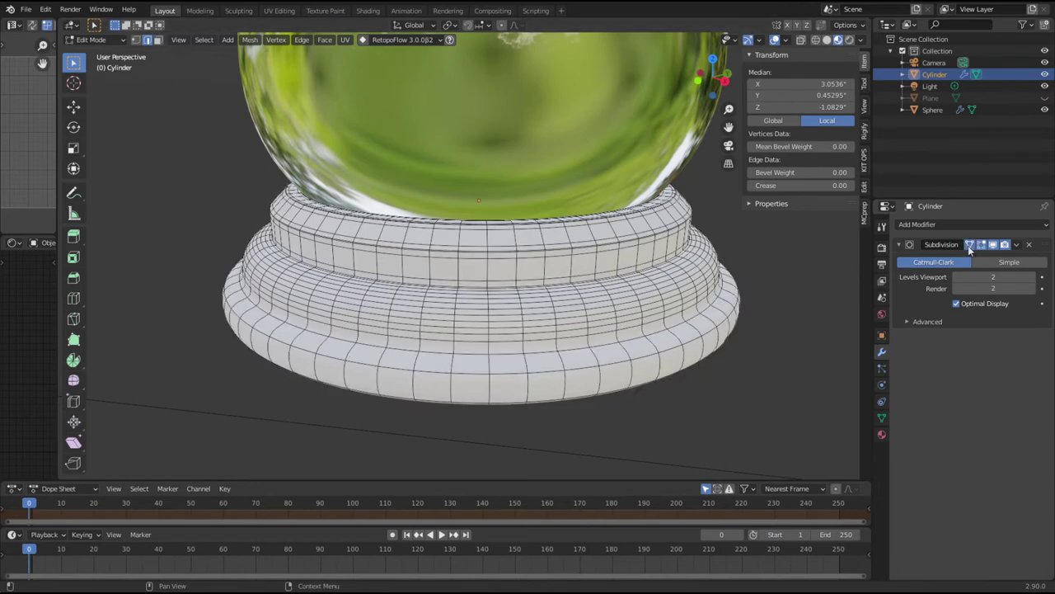
{"action": "scroll", "coordinate": [368, 323], "scroll_direction": "up", "scroll_amount": 3}
{"action": "middle_click_drag", "start_coordinate": [283, 370], "coordinate": [170, 297]}
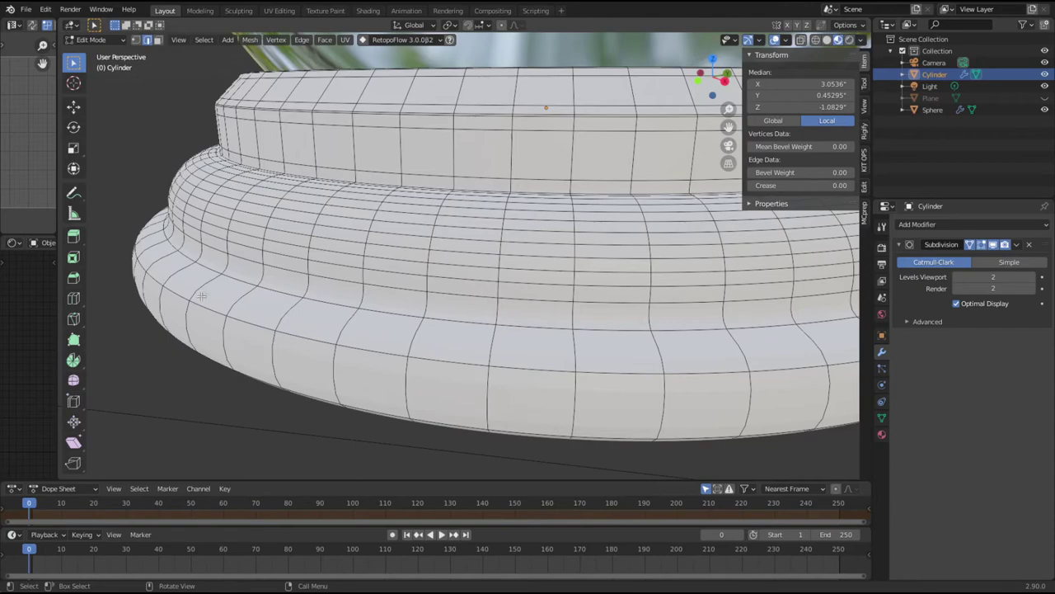
{"action": "middle_click_drag", "start_coordinate": [268, 328], "coordinate": [287, 294]}
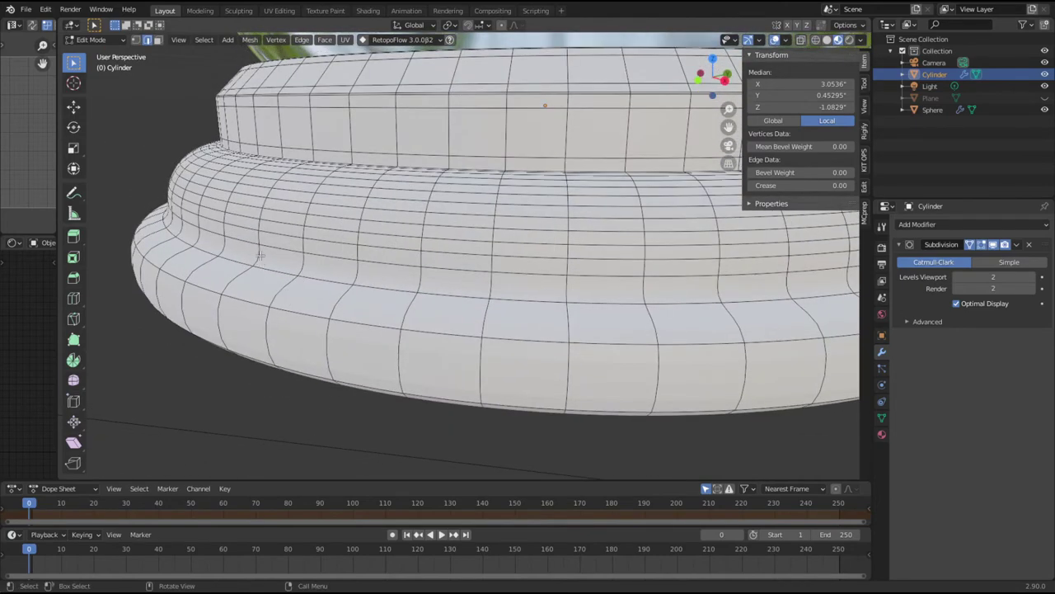
{"action": "key", "text": "ctrl+r"}
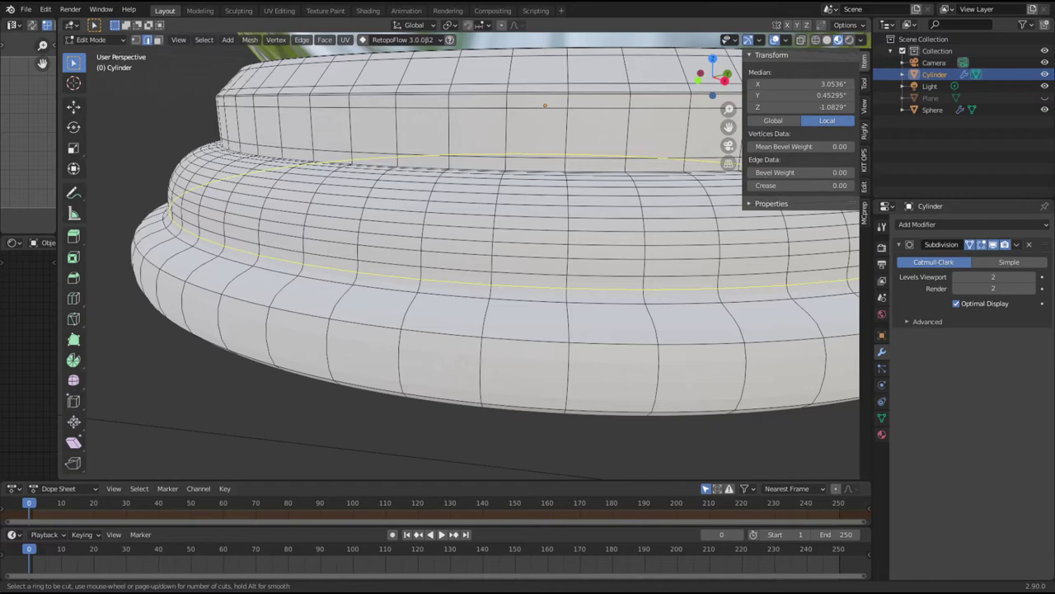
{"action": "left_click", "coordinate": [259, 248]}
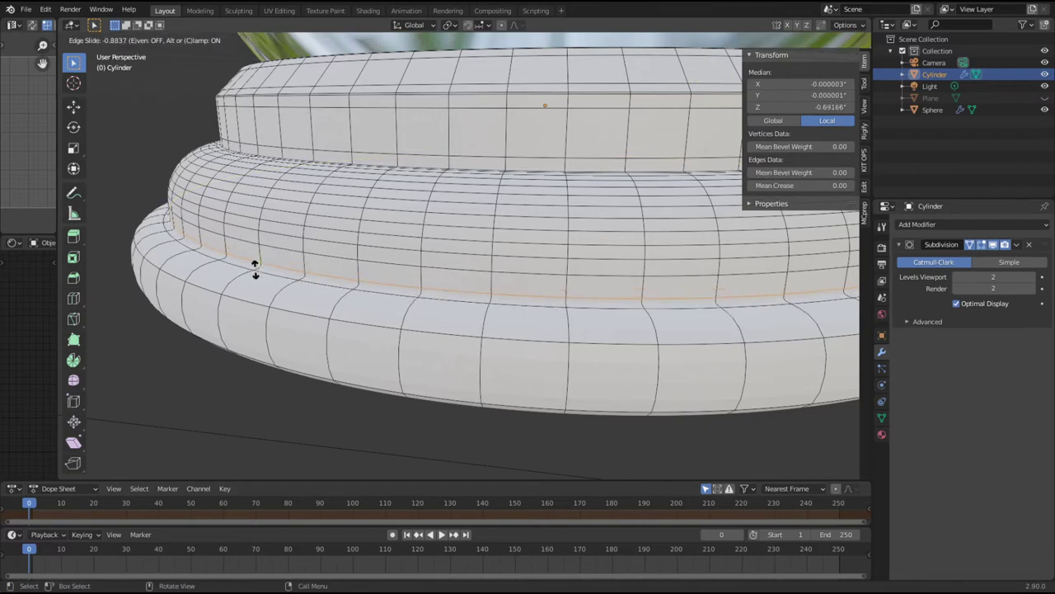
{"action": "left_click", "coordinate": [255, 272]}
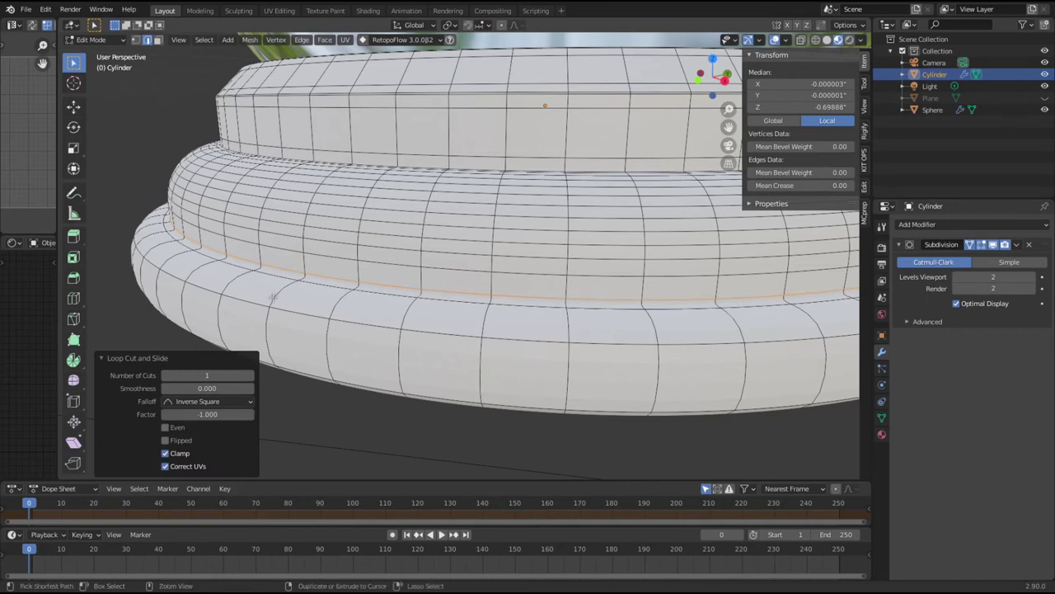
{"action": "key", "text": "g"}
{"action": "key", "text": "g"}
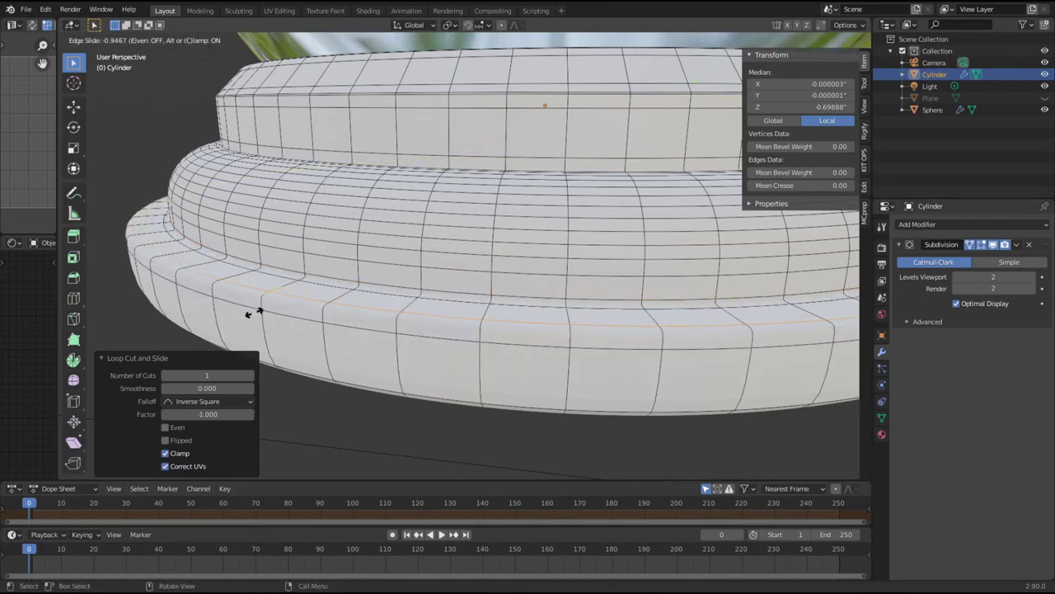
{"action": "left_click", "coordinate": [253, 313]}
Step: Try a second loop cut near the bottom ring, then undo it
{"action": "middle_click_drag", "start_coordinate": [307, 339], "coordinate": [344, 327]}
{"action": "key", "text": "ctrl+r"}
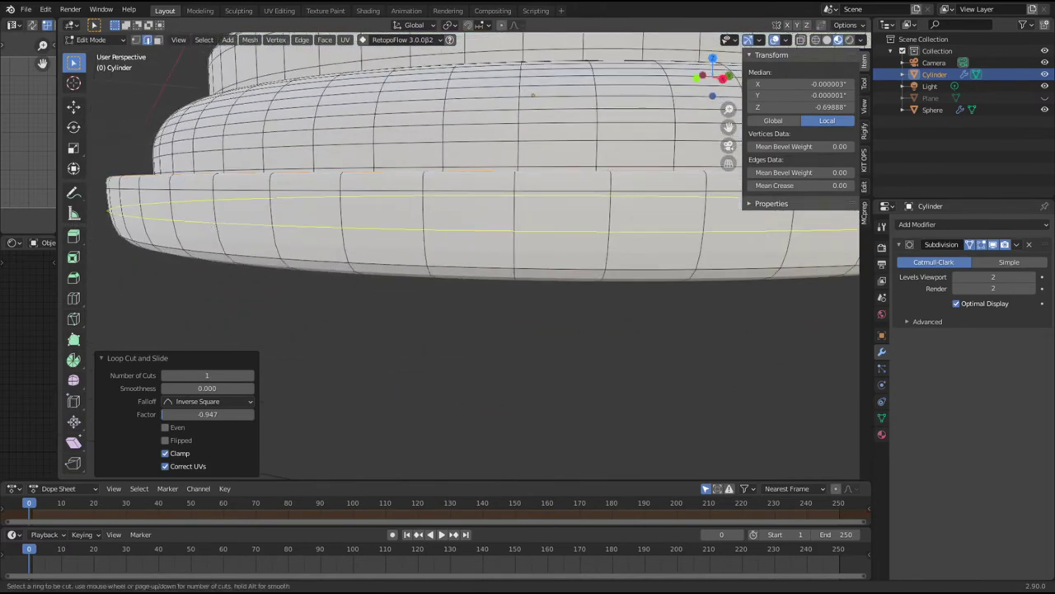
{"action": "left_click", "coordinate": [207, 244]}
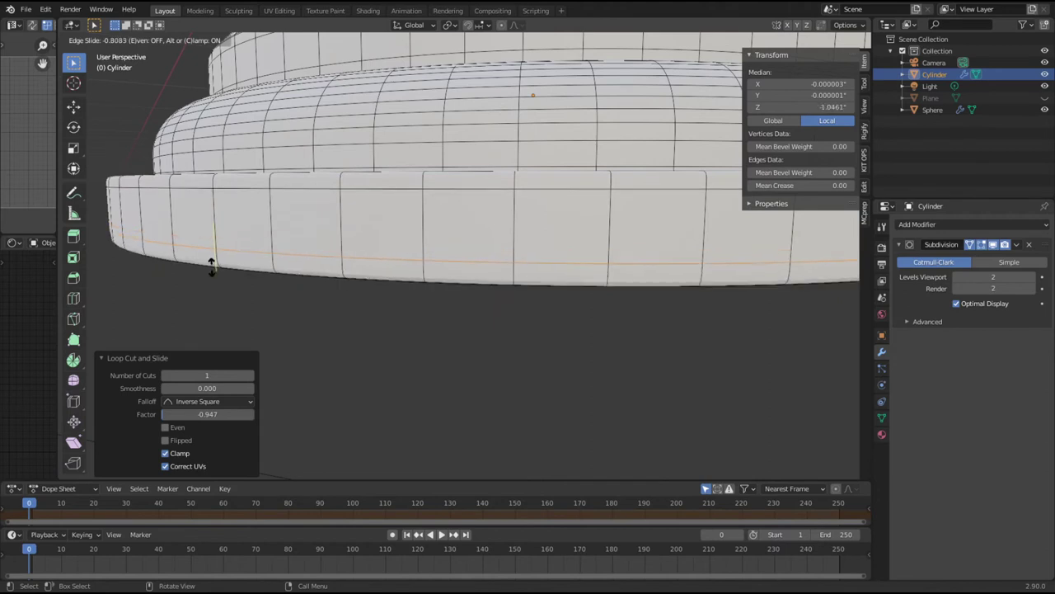
{"action": "left_click", "coordinate": [212, 266]}
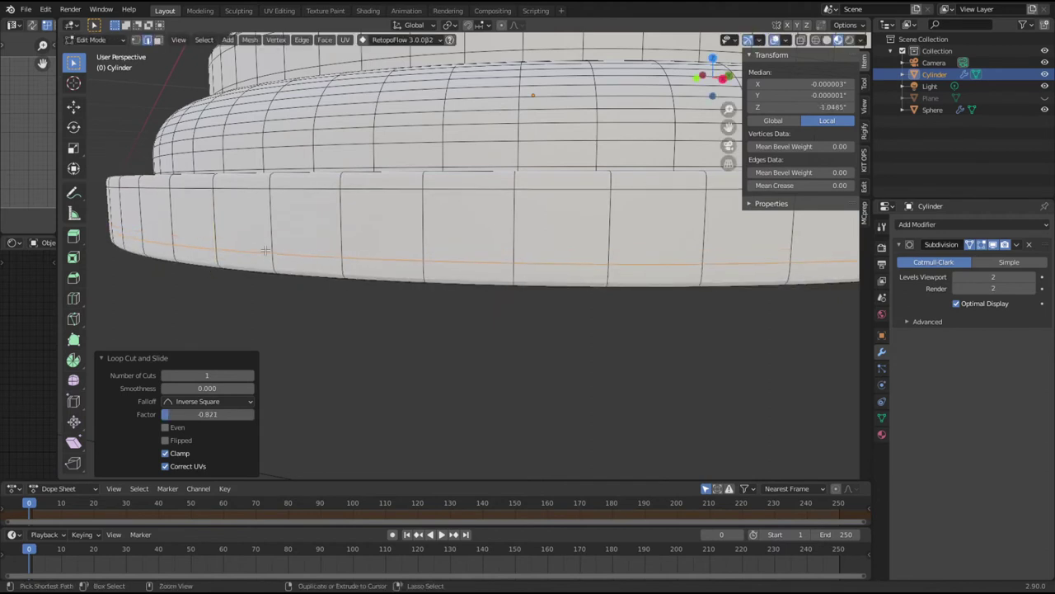
{"action": "key", "text": "ctrl+z"}
Step: Hide the viewport subdivision and bevel the bottom edge loop with a narrow single segment
{"action": "left_click", "coordinate": [992, 245]}
{"action": "left_click", "coordinate": [234, 278]}
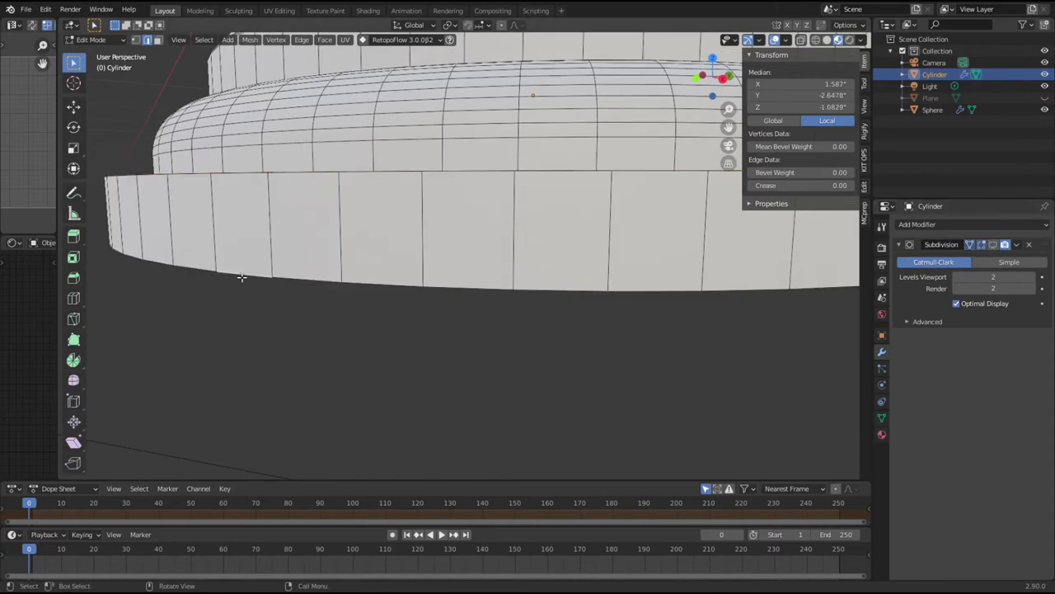
{"action": "left_click", "coordinate": [242, 280], "text": "alt"}
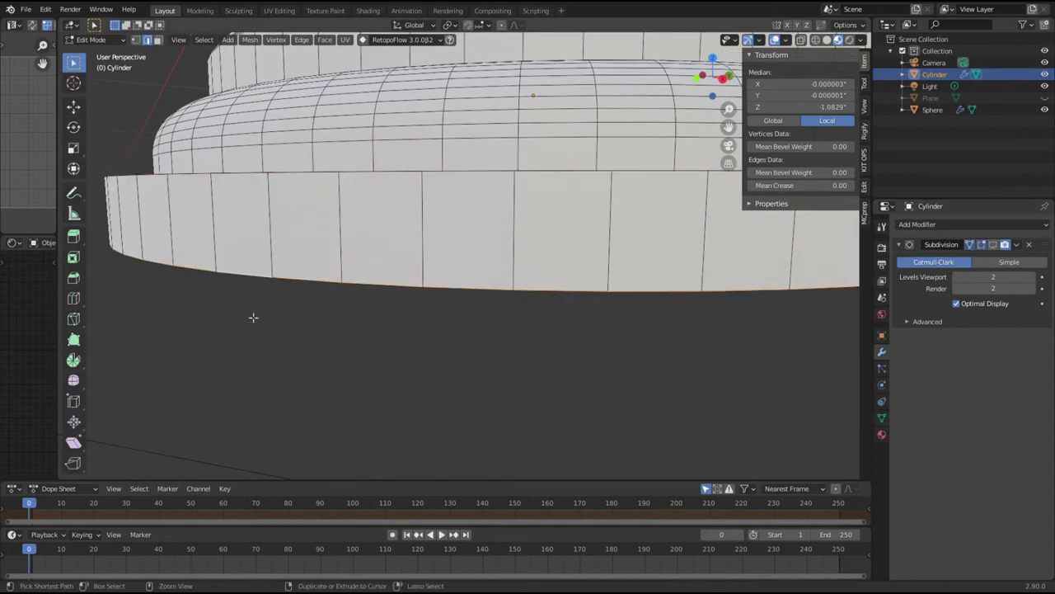
{"action": "key", "text": "ctrl+b"}
{"action": "scroll", "coordinate": [235, 324], "scroll_direction": "down", "scroll_amount": 12}
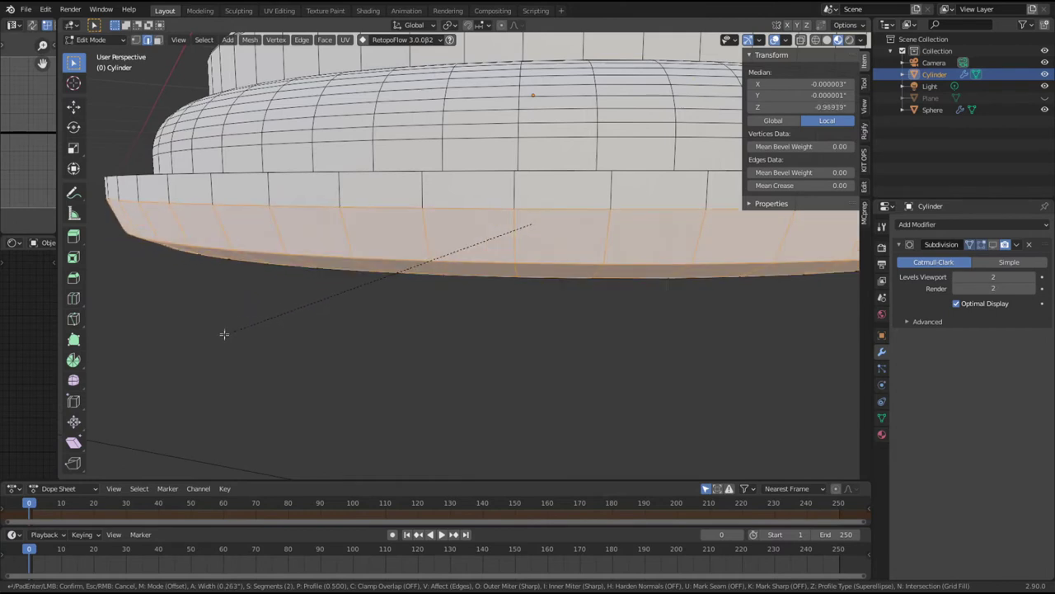
{"action": "scroll", "coordinate": [235, 301], "scroll_direction": "down", "scroll_amount": 1}
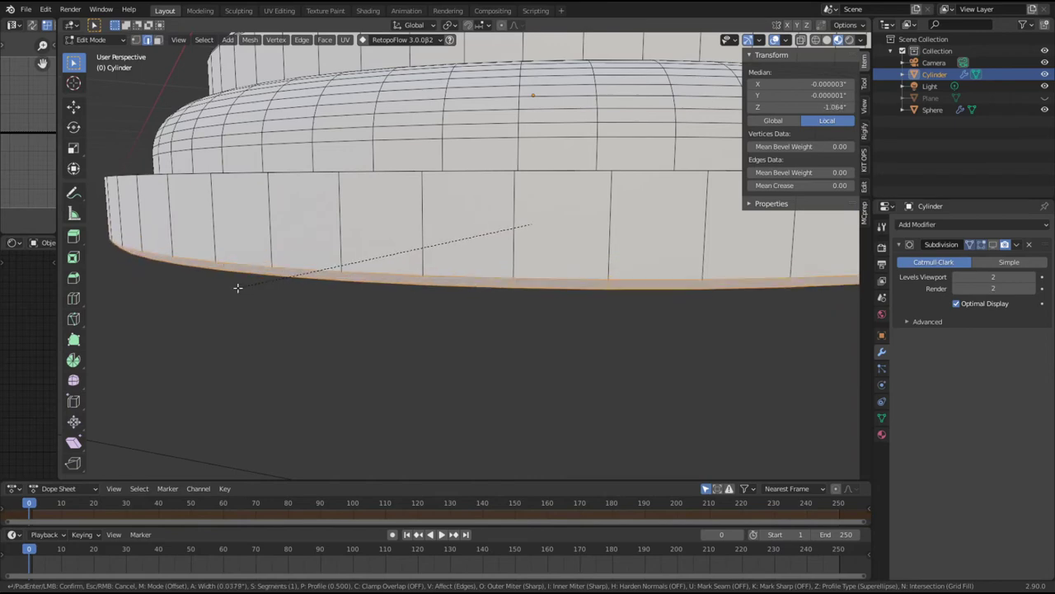
{"action": "left_click", "coordinate": [238, 288]}
{"action": "left_click", "coordinate": [362, 329]}
{"action": "middle_click_drag", "start_coordinate": [363, 330], "coordinate": [215, 325]}
{"action": "left_click", "coordinate": [181, 338], "text": "alt"}
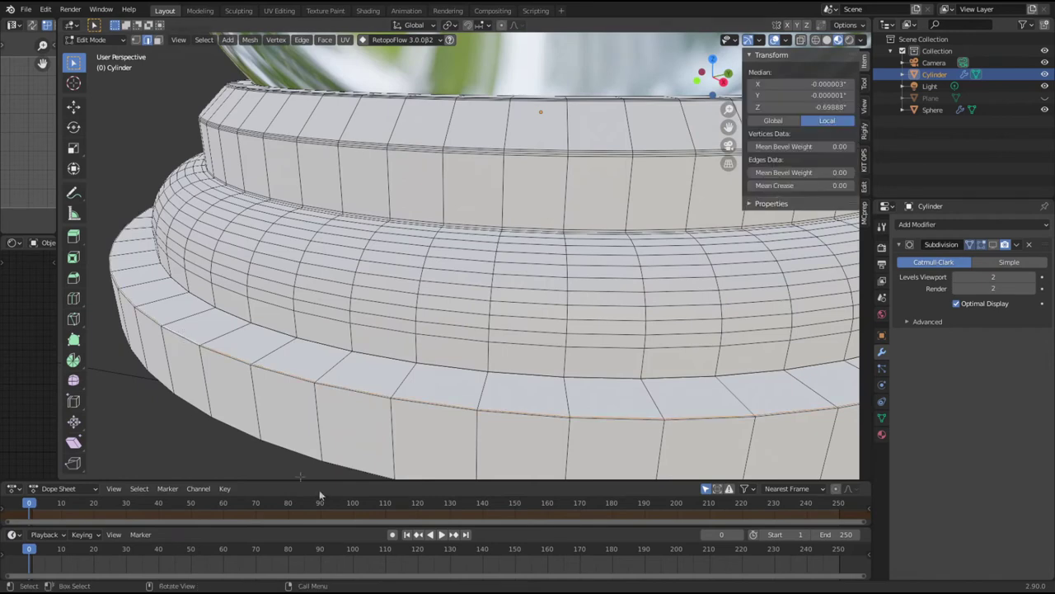
Step: Dissolve the extra edge loop, bevel the lower ring's top edge, then undo that bevel
{"action": "right_click", "coordinate": [200, 339]}
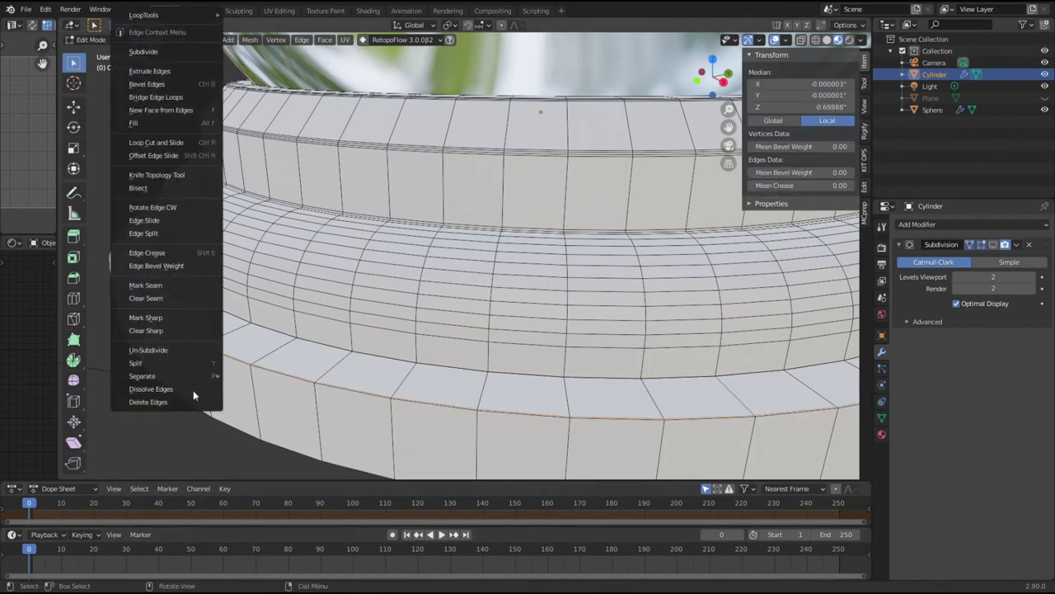
{"action": "left_click", "coordinate": [186, 388]}
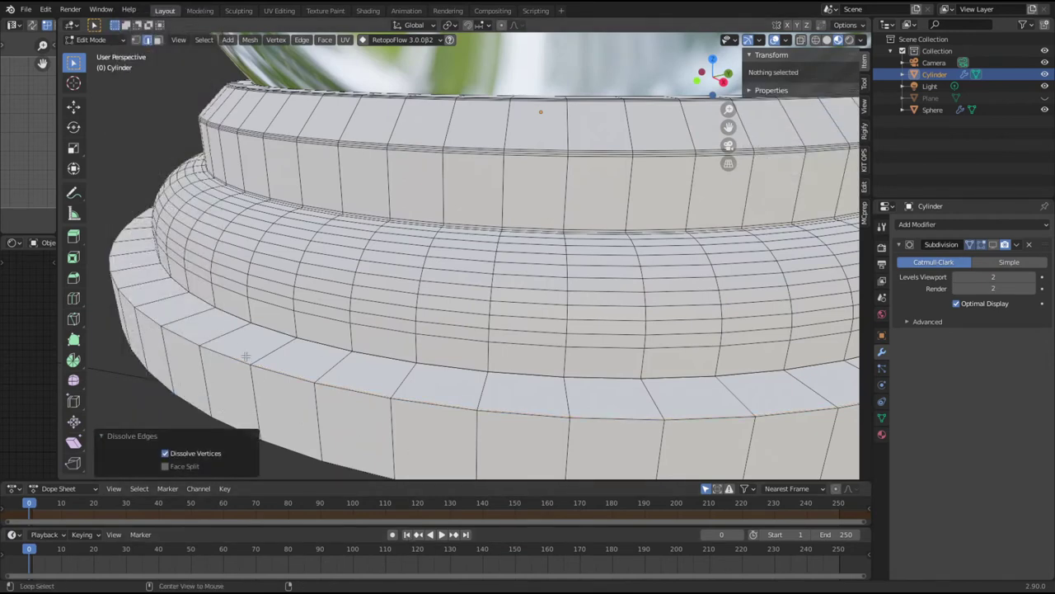
{"action": "left_click", "coordinate": [239, 362], "text": "alt"}
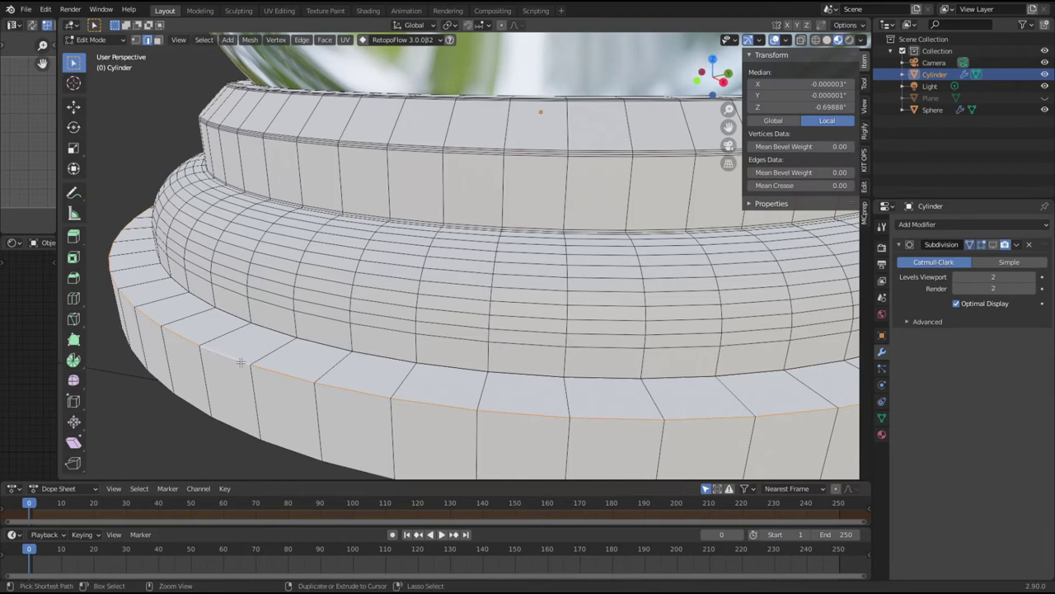
{"action": "key", "text": "ctrl+b"}
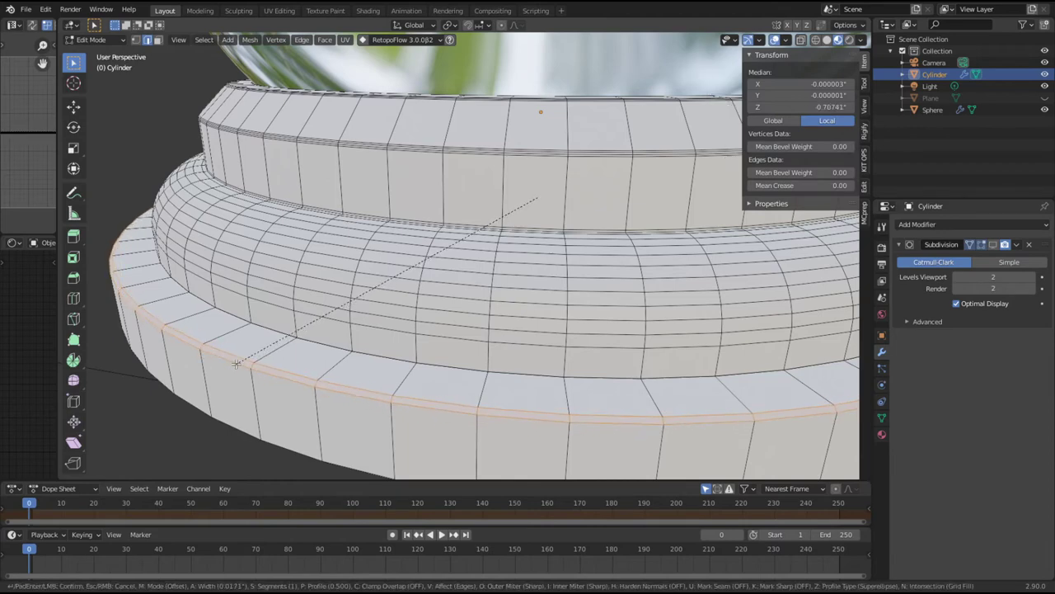
{"action": "left_click", "coordinate": [236, 365]}
{"action": "left_click", "coordinate": [487, 435]}
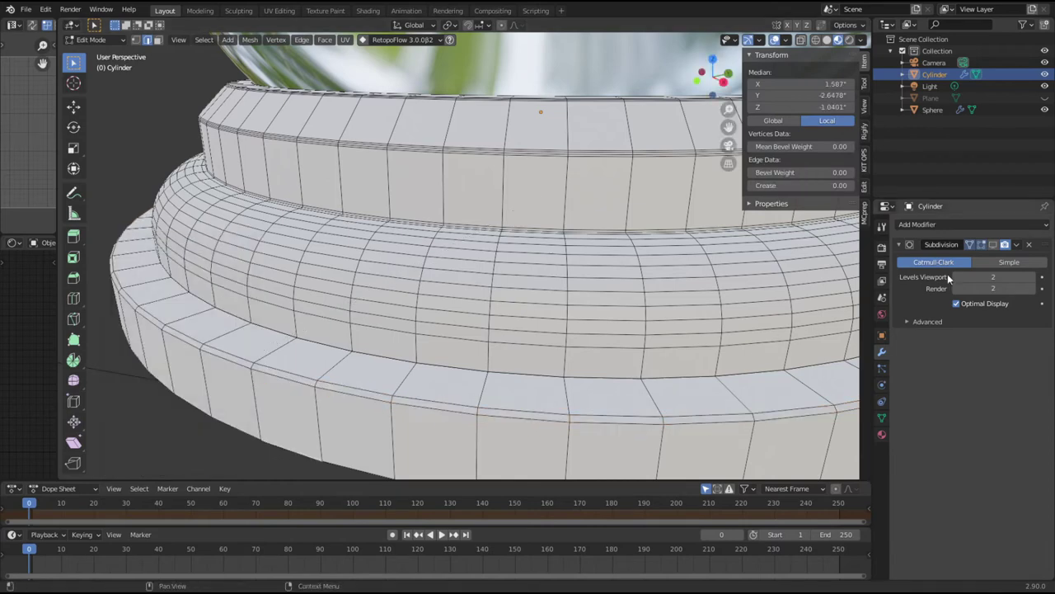
{"action": "key", "text": "ctrl+z"}
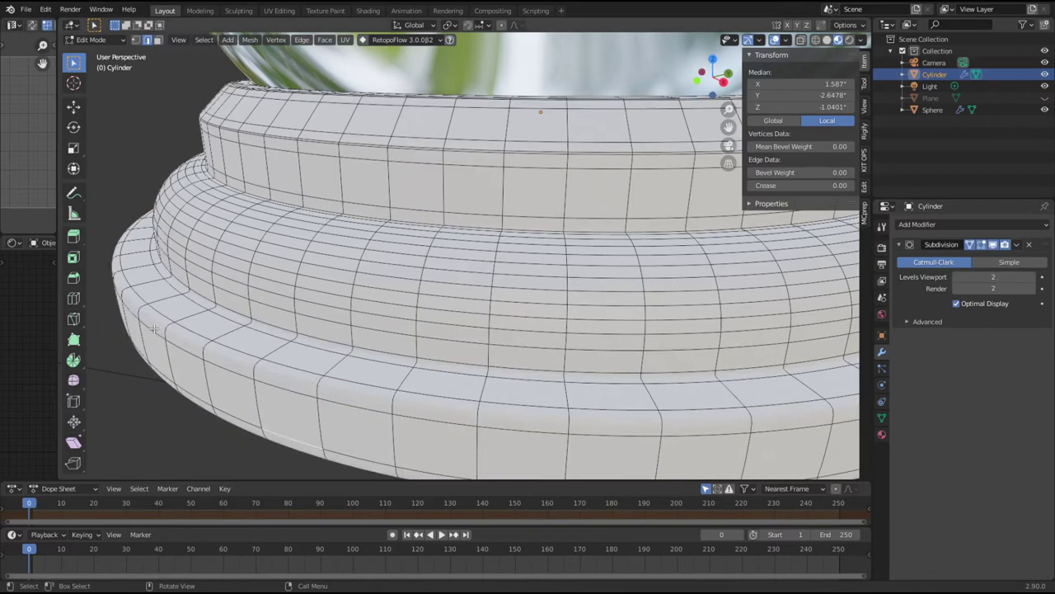
Step: Inspect the smoothed base in Object Mode, then return to Edit Mode and select the bottom band's loop
{"action": "mouse_move", "coordinate": [313, 356]}
{"action": "middle_mouse_down"}
{"action": "mouse_move", "coordinate": [294, 337]}
{"action": "mouse_move", "coordinate": [306, 349]}
{"action": "middle_mouse_up"}
{"action": "key", "text": "Tab"}
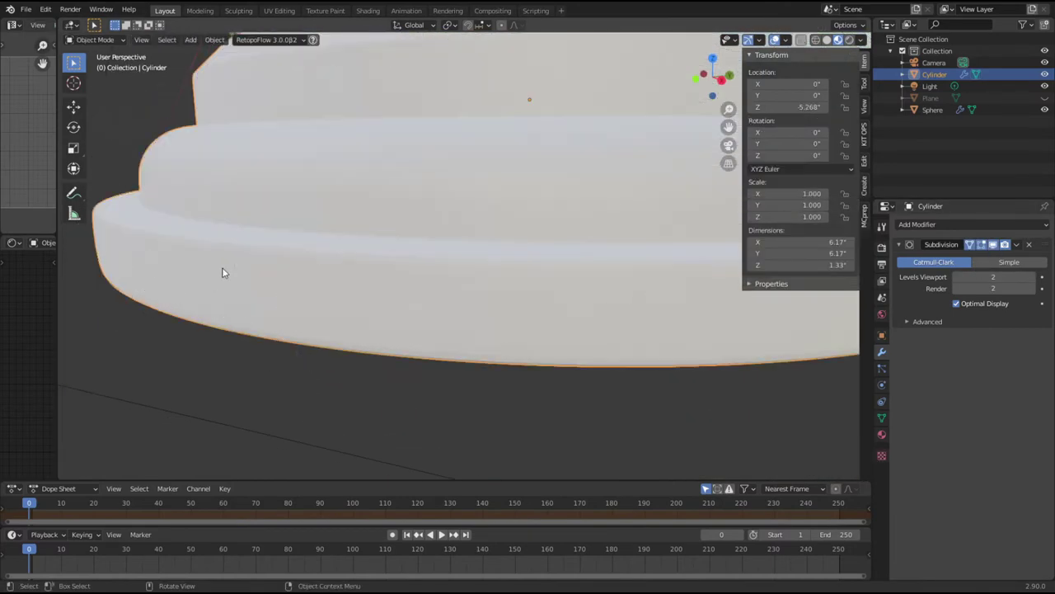
{"action": "middle_click_drag", "start_coordinate": [388, 281], "coordinate": [630, 291]}
{"action": "middle_click_drag", "start_coordinate": [265, 240], "coordinate": [359, 324]}
{"action": "key", "text": "Tab"}
{"action": "key", "text": "alt+a"}
{"action": "left_click", "coordinate": [390, 365], "text": "ctrl+alt"}
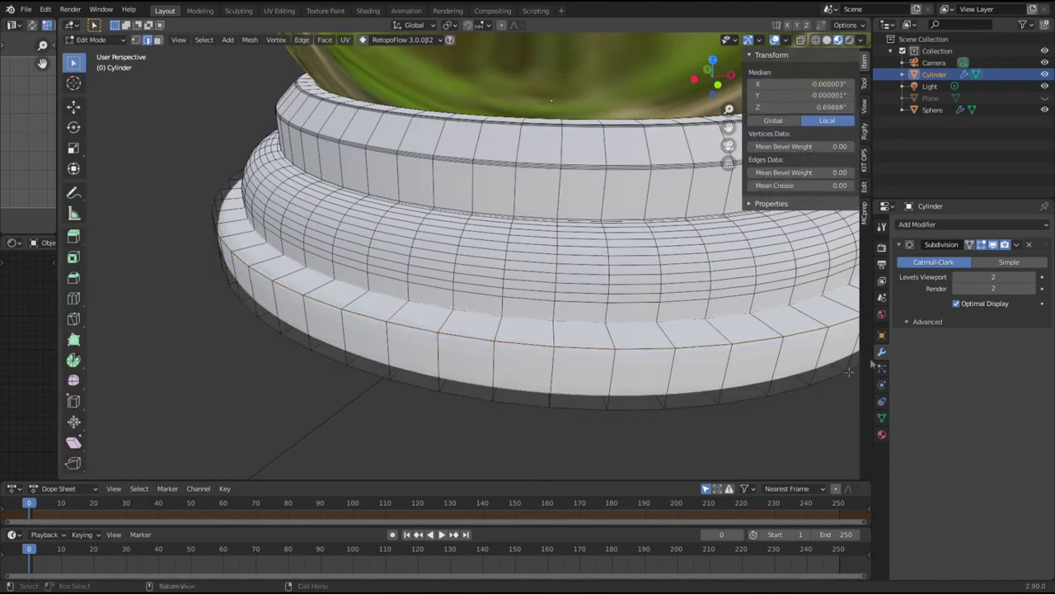
Step: Show the unsubdivided cage and give two ring edge loops narrow five-segment bevels
{"action": "left_click", "coordinate": [982, 244]}
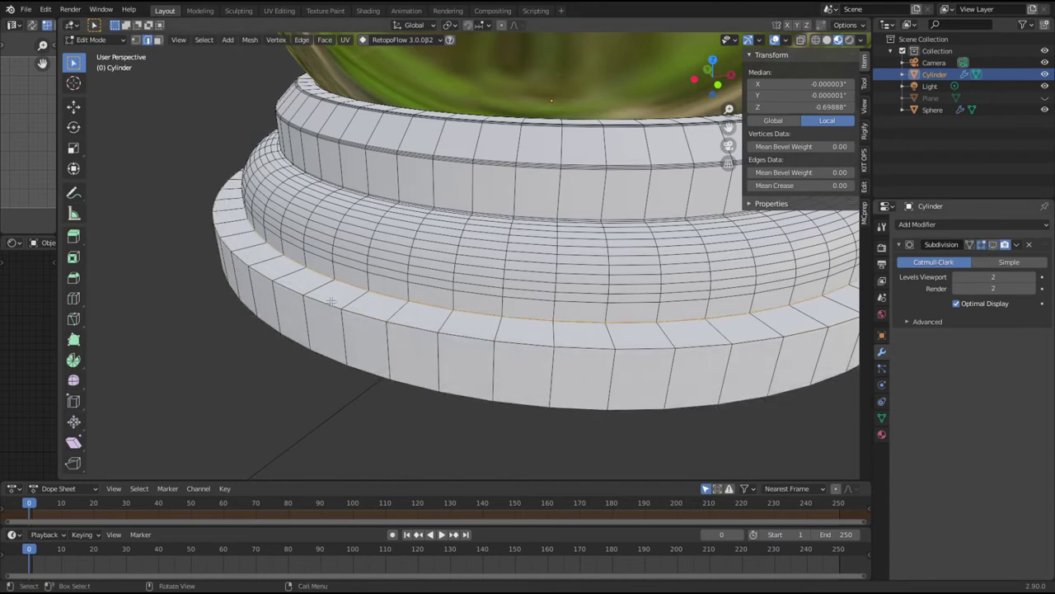
{"action": "left_click", "coordinate": [319, 343], "text": "alt"}
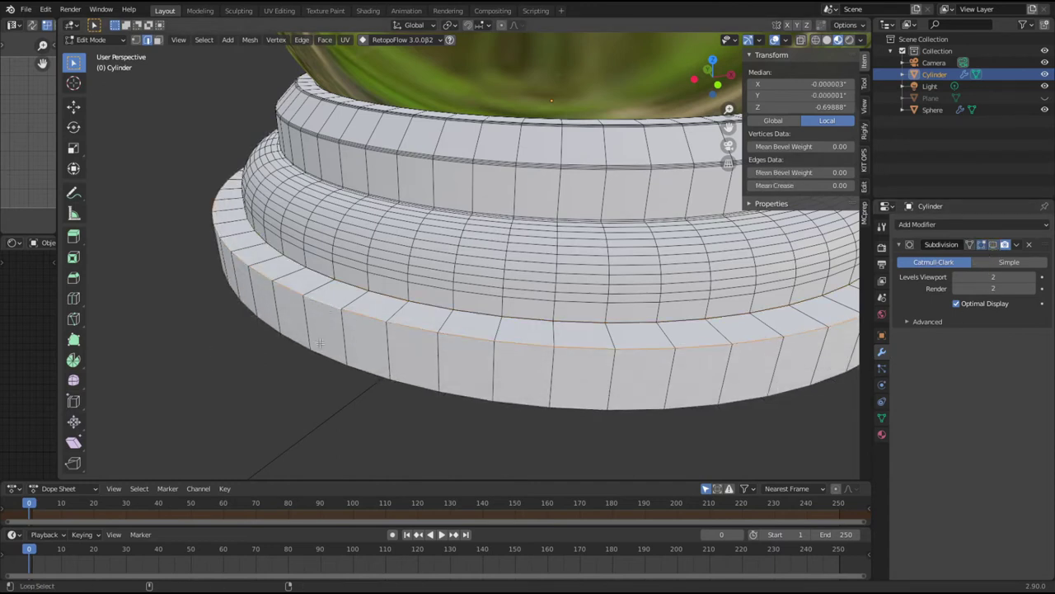
{"action": "key", "text": "ctrl+b"}
{"action": "scroll", "coordinate": [379, 416], "scroll_direction": "up", "scroll_amount": 4}
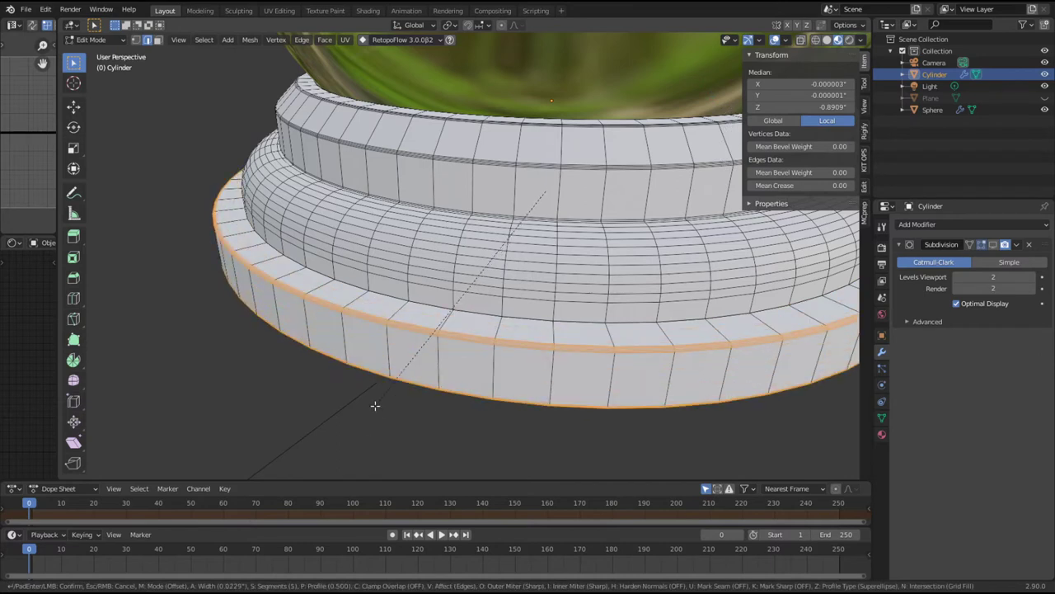
{"action": "left_click", "coordinate": [375, 405]}
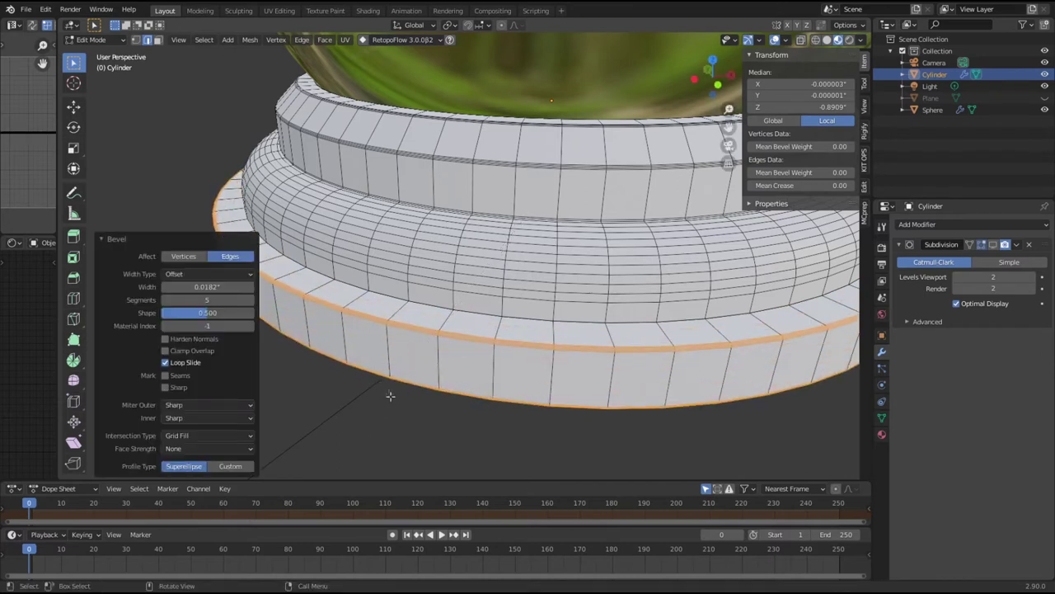
{"action": "left_click", "coordinate": [429, 330]}
{"action": "left_click", "coordinate": [432, 303], "text": "alt"}
{"action": "key", "text": "ctrl+b"}
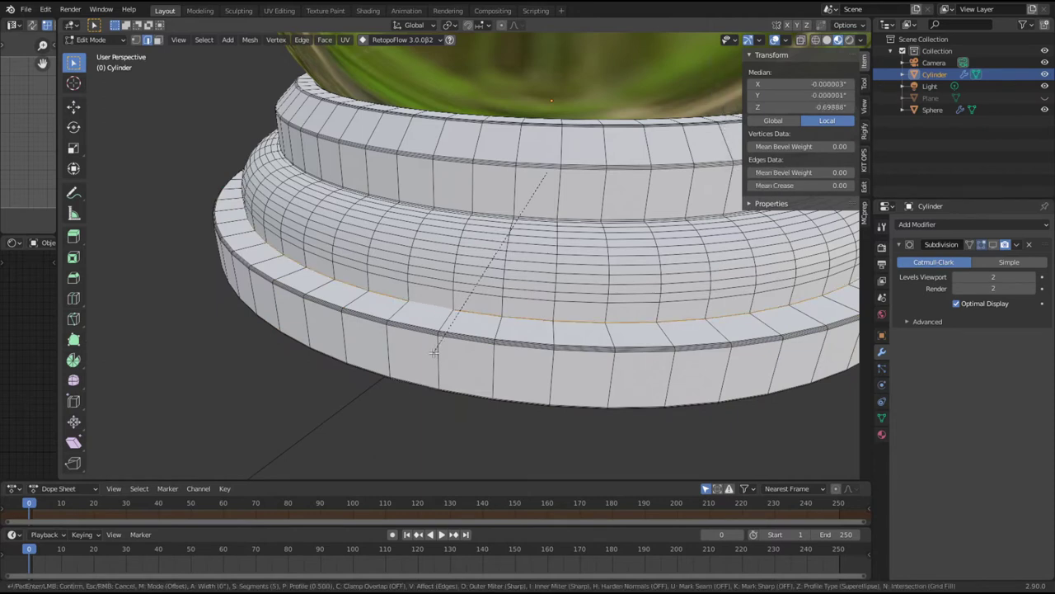
{"action": "left_click", "coordinate": [435, 354]}
Step: Dissolve a stray loop on the beveled ring and bevel the remaining edge loop
{"action": "scroll", "coordinate": [436, 354], "scroll_direction": "up", "scroll_amount": 8}
{"action": "scroll", "coordinate": [385, 388], "scroll_direction": "down", "scroll_amount": 8}
{"action": "left_click", "coordinate": [195, 463]}
{"action": "left_click", "coordinate": [376, 351], "text": "alt"}
{"action": "right_click", "coordinate": [381, 351]}
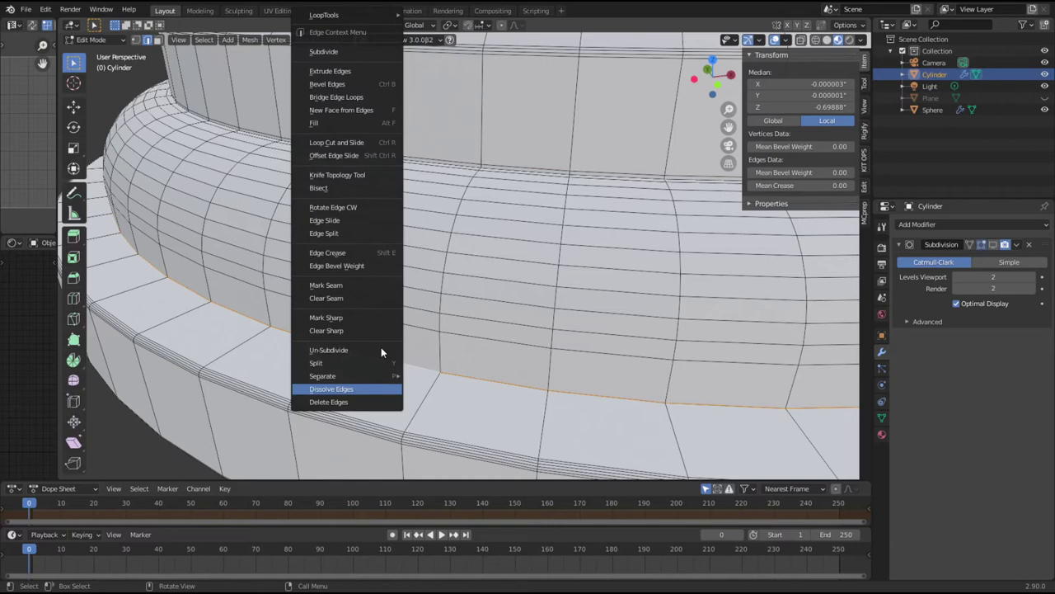
{"action": "left_click", "coordinate": [363, 389]}
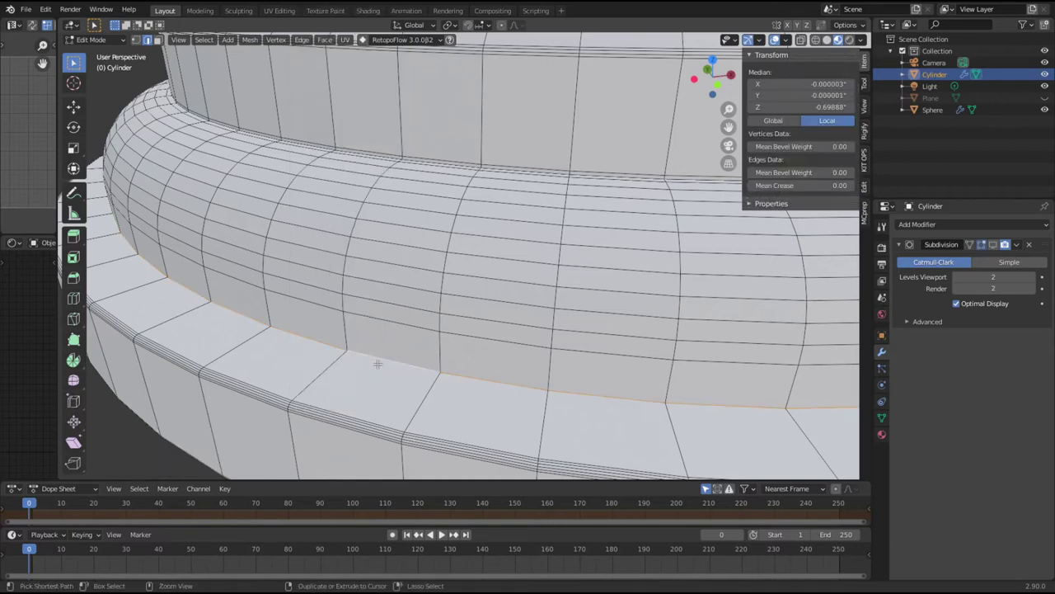
{"action": "key", "text": "ctrl+b"}
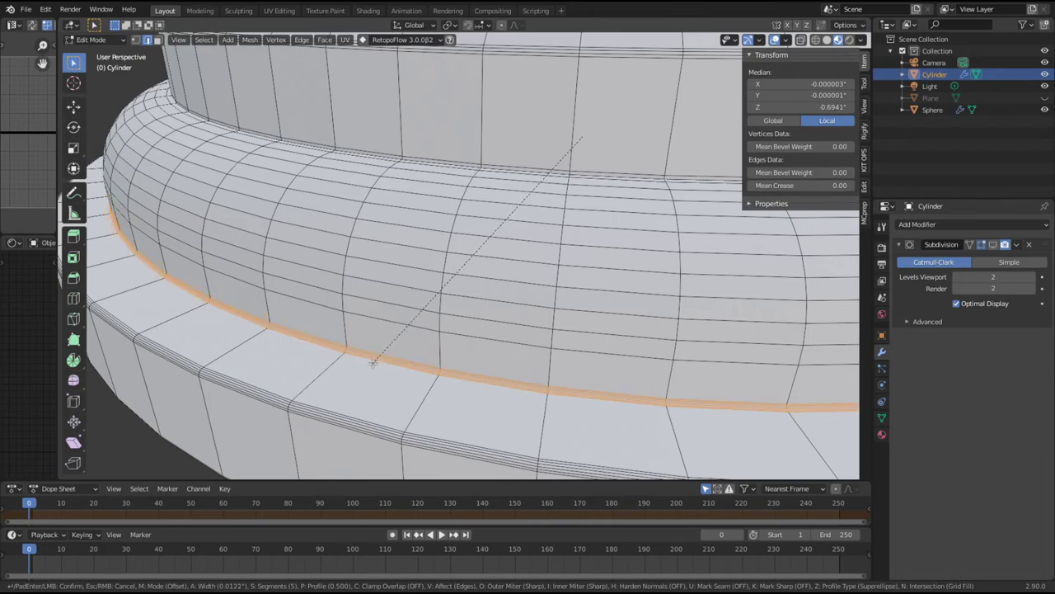
{"action": "left_click", "coordinate": [373, 363]}
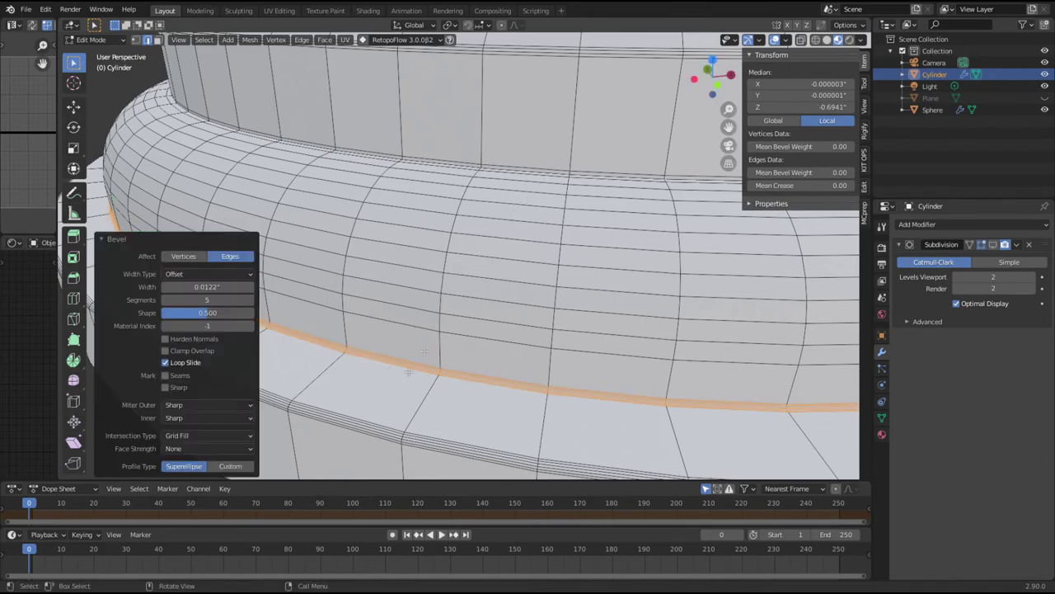
Step: Dissolve the two extra edge loops along the upper rim
{"action": "scroll", "coordinate": [609, 167], "scroll_direction": "up", "scroll_amount": 8}
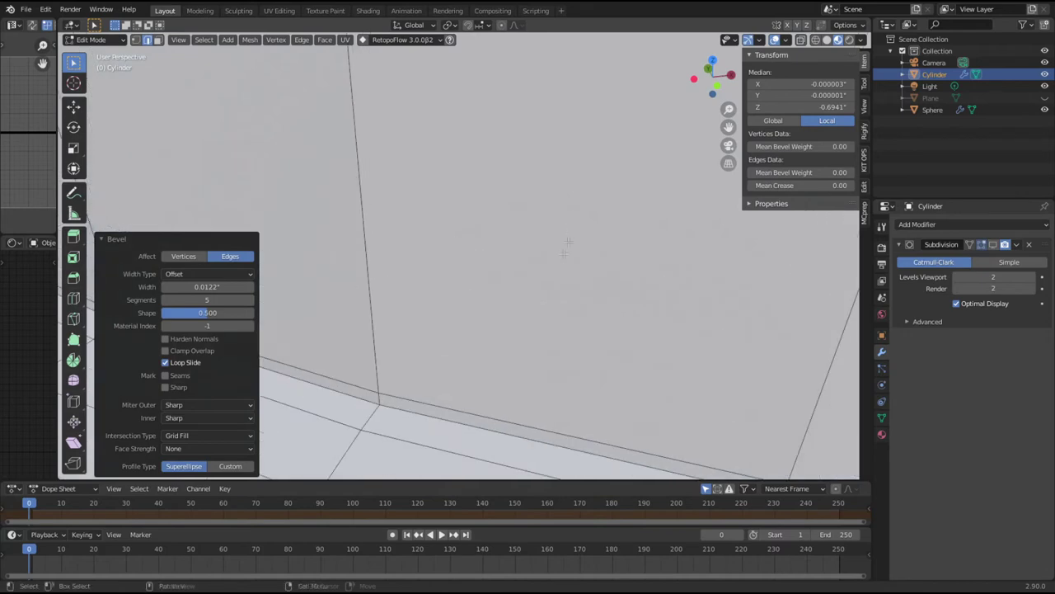
{"action": "middle_click_drag", "start_coordinate": [567, 241], "coordinate": [478, 300]}
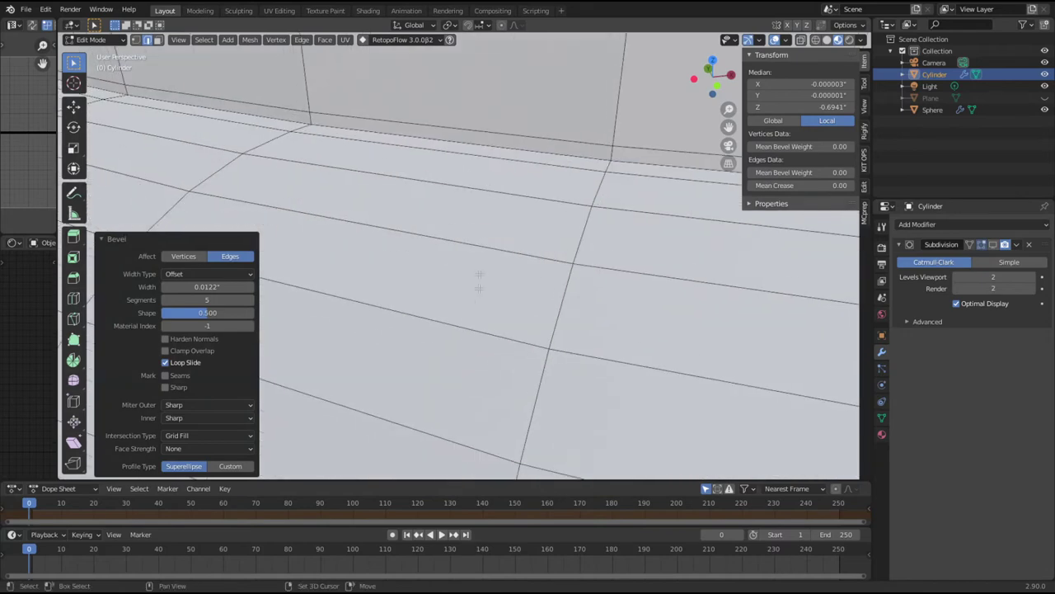
{"action": "left_click", "coordinate": [501, 146], "text": "alt"}
{"action": "left_click", "coordinate": [472, 156], "text": "alt+shift"}
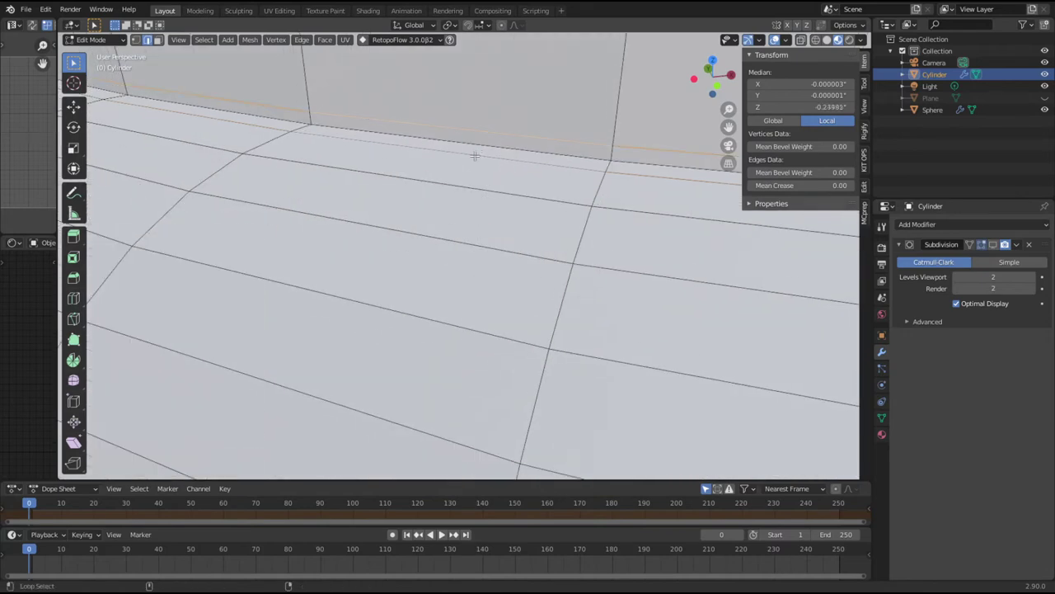
{"action": "right_click", "coordinate": [471, 156]}
{"action": "left_click", "coordinate": [436, 389]}
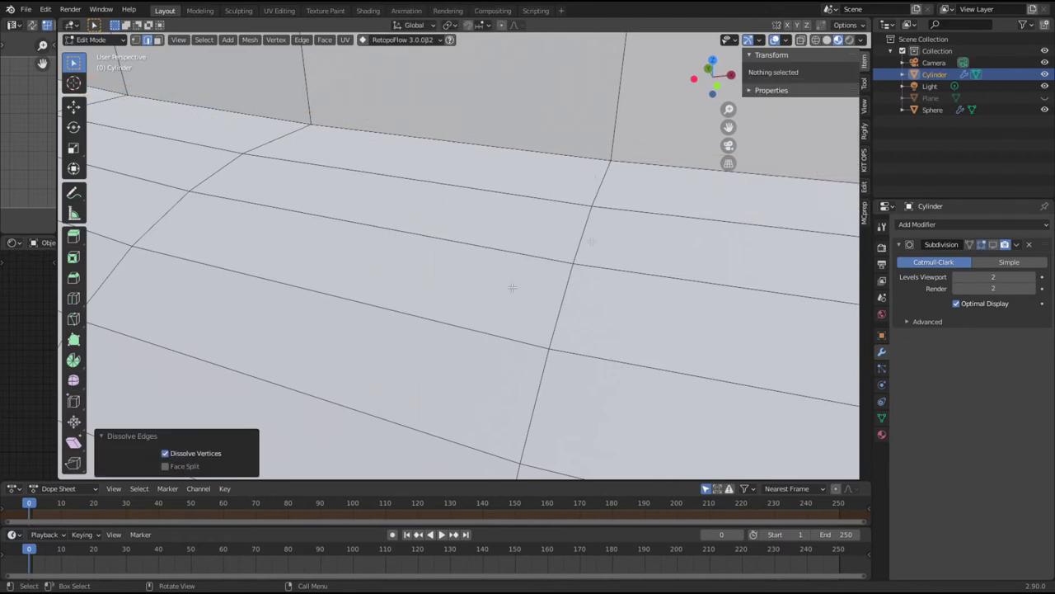
Step: Bevel the rim's edge loop narrowly, then view the smoothed base in Object Mode
{"action": "left_click", "coordinate": [484, 145], "text": "alt"}
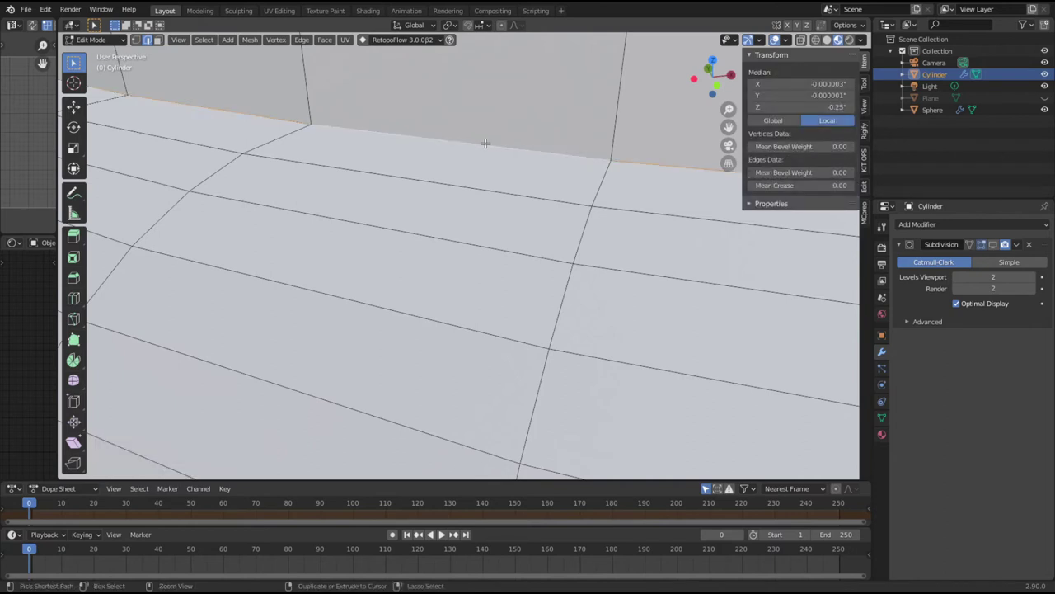
{"action": "key", "text": "ctrl+b"}
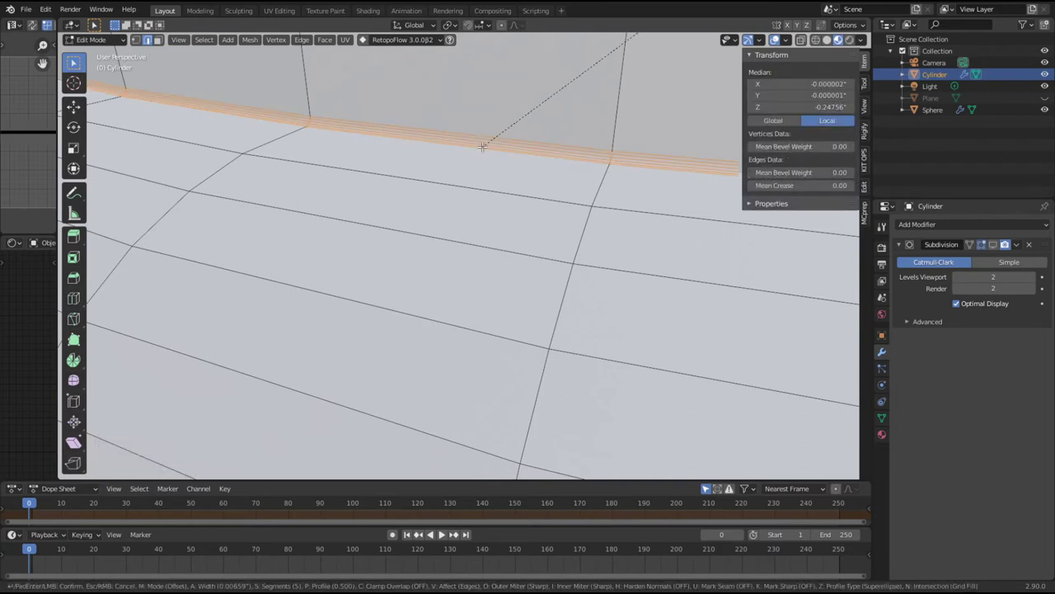
{"action": "left_click", "coordinate": [478, 153]}
{"action": "scroll", "coordinate": [479, 157], "scroll_direction": "down", "scroll_amount": 5}
{"action": "key", "text": "alt+a"}
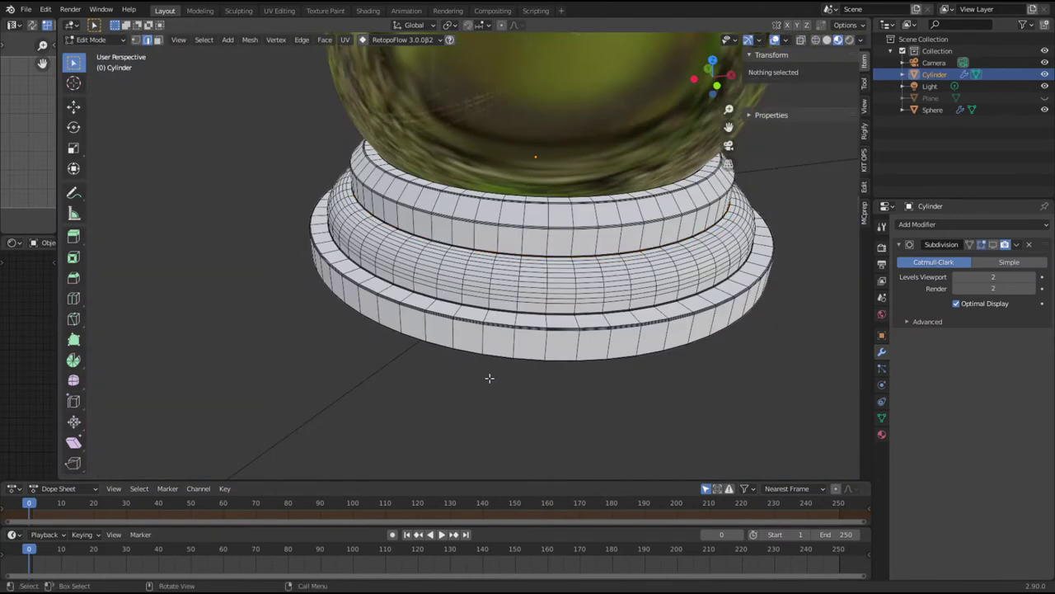
{"action": "middle_click_drag", "start_coordinate": [489, 378], "coordinate": [473, 226]}
{"action": "key", "text": "Tab"}
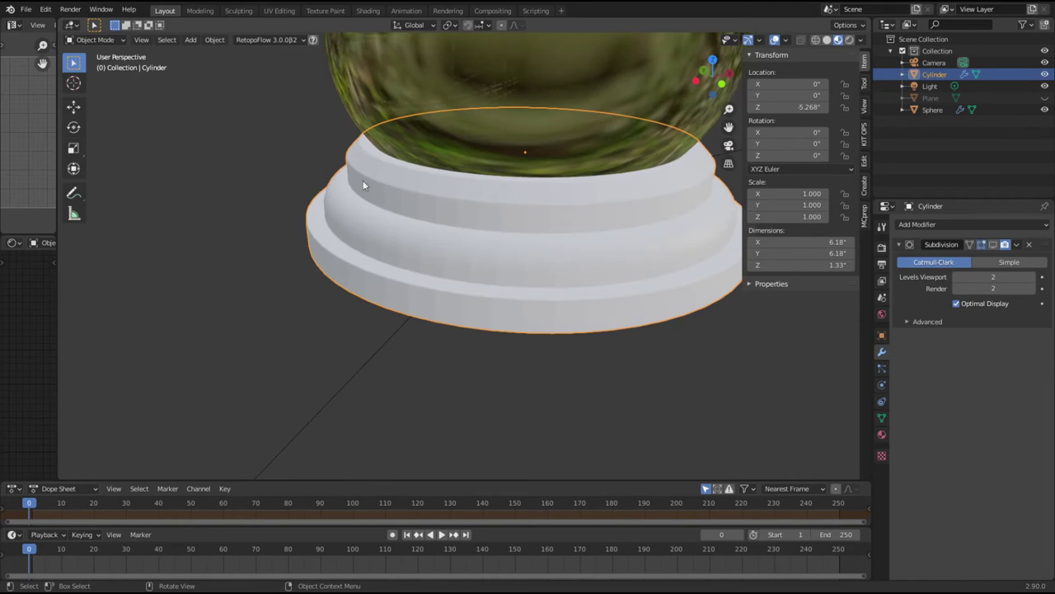
Step: Add a Mirror modifier to the base, mirroring on the Z axis only
{"action": "left_click", "coordinate": [216, 41]}
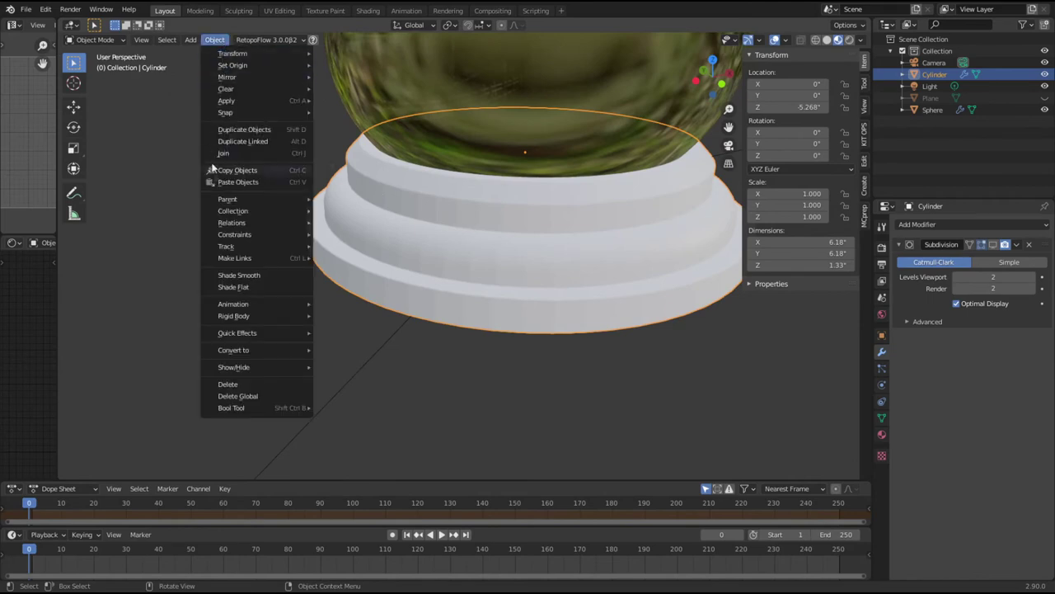
{"action": "left_click", "coordinate": [244, 279]}
{"action": "scroll", "coordinate": [369, 359], "scroll_direction": "down", "scroll_amount": 2}
{"action": "middle_click_drag", "start_coordinate": [470, 344], "coordinate": [302, 318]}
{"action": "scroll", "coordinate": [302, 318], "scroll_direction": "down", "scroll_amount": 5}
{"action": "left_click", "coordinate": [950, 225]}
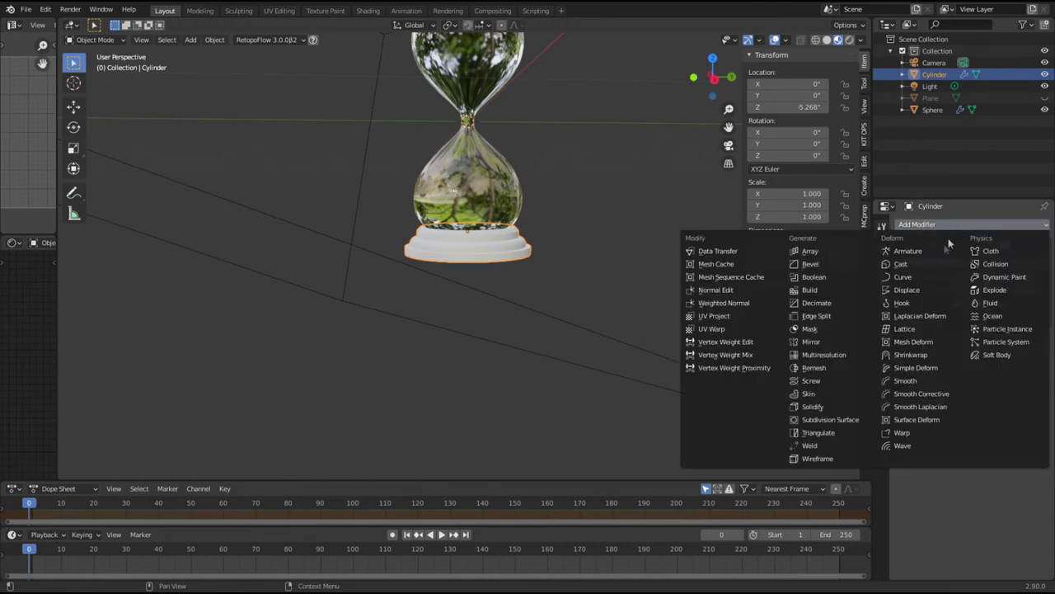
{"action": "left_click", "coordinate": [810, 342]}
{"action": "scroll", "coordinate": [596, 295], "scroll_direction": "down", "scroll_amount": 4}
{"action": "middle_click_drag", "start_coordinate": [596, 294], "coordinate": [544, 322]}
{"action": "left_click", "coordinate": [965, 355]}
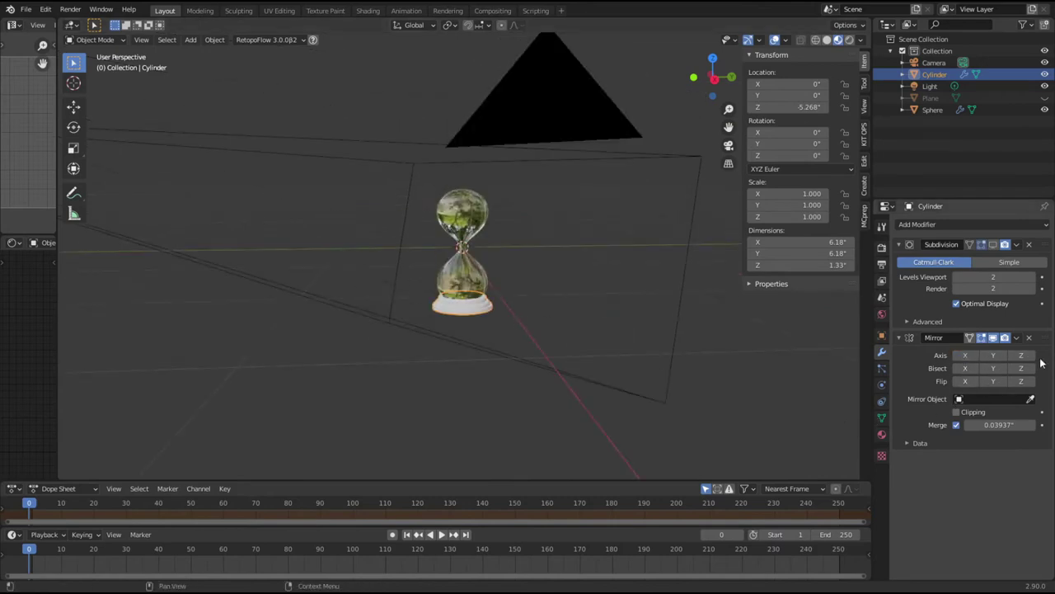
{"action": "left_click", "coordinate": [1021, 356]}
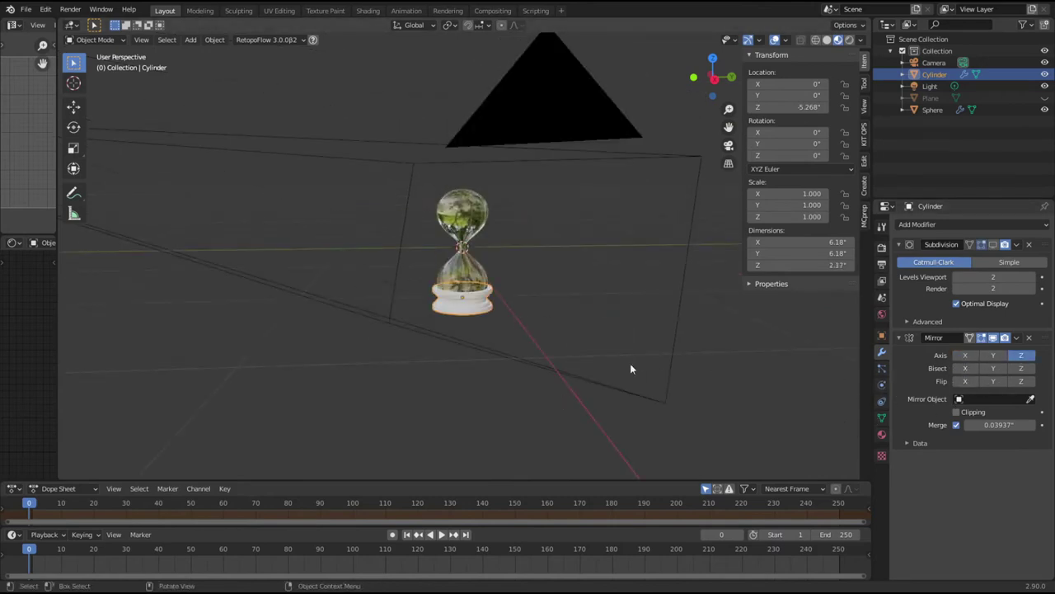
Step: Apply all transforms to the base and view the 12.7" hourglass in front orthographic
{"action": "left_click", "coordinate": [426, 354]}
{"action": "scroll", "coordinate": [426, 354], "scroll_direction": "up", "scroll_amount": 4}
{"action": "left_click", "coordinate": [432, 348]}
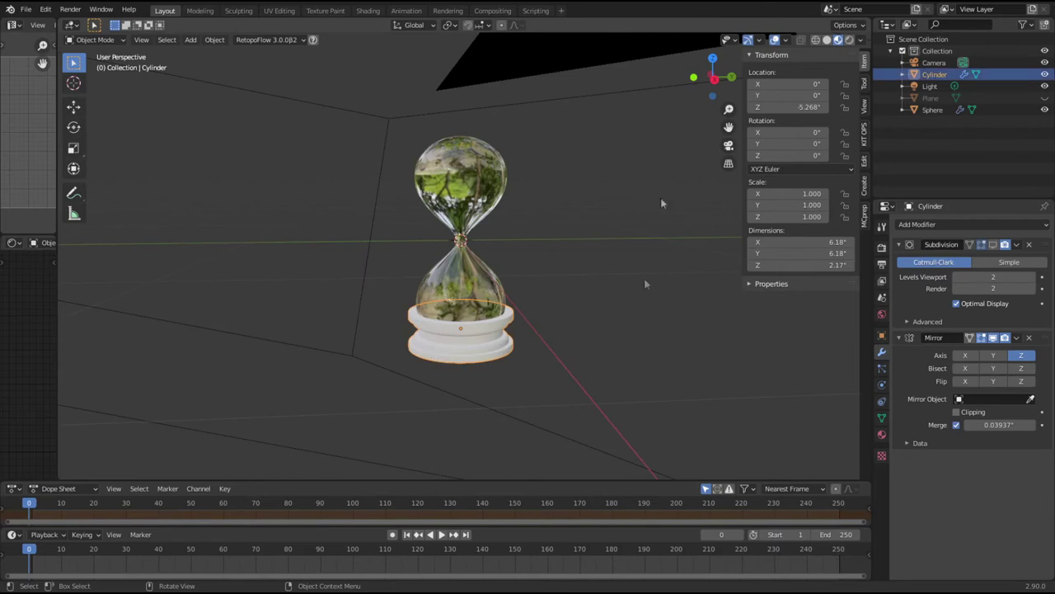
{"action": "left_click", "coordinate": [214, 40]}
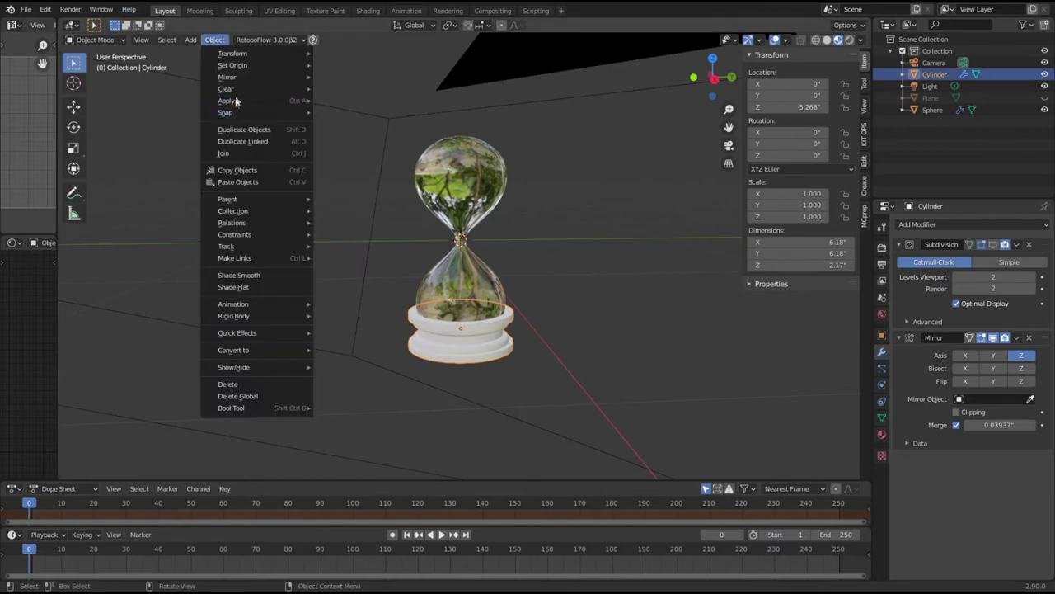
{"action": "mouse_move", "coordinate": [238, 101]}
{"action": "left_click", "coordinate": [355, 137]}
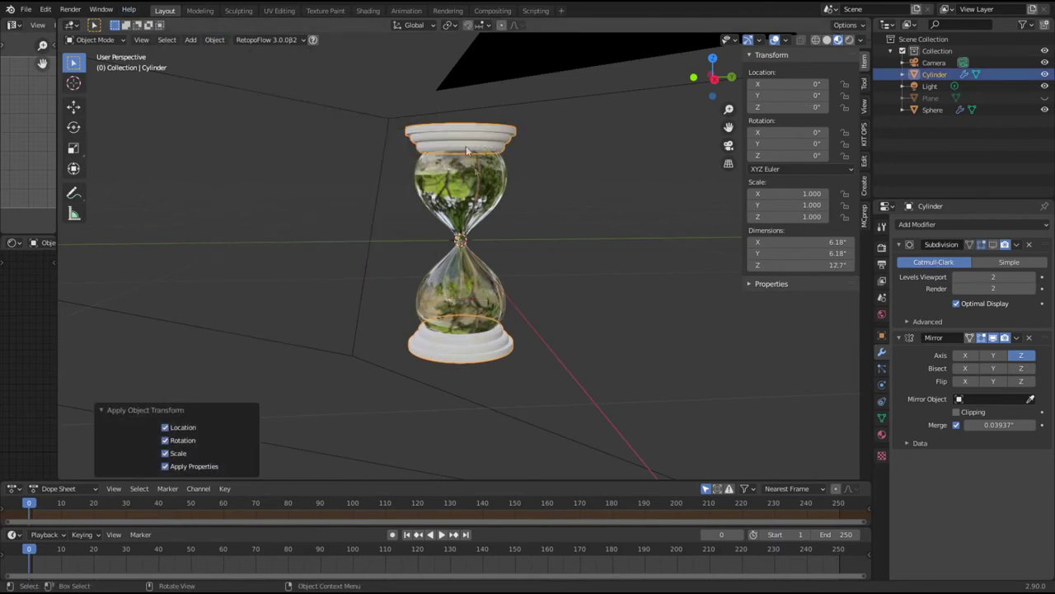
{"action": "left_click", "coordinate": [586, 233]}
{"action": "key", "text": "KP_1"}
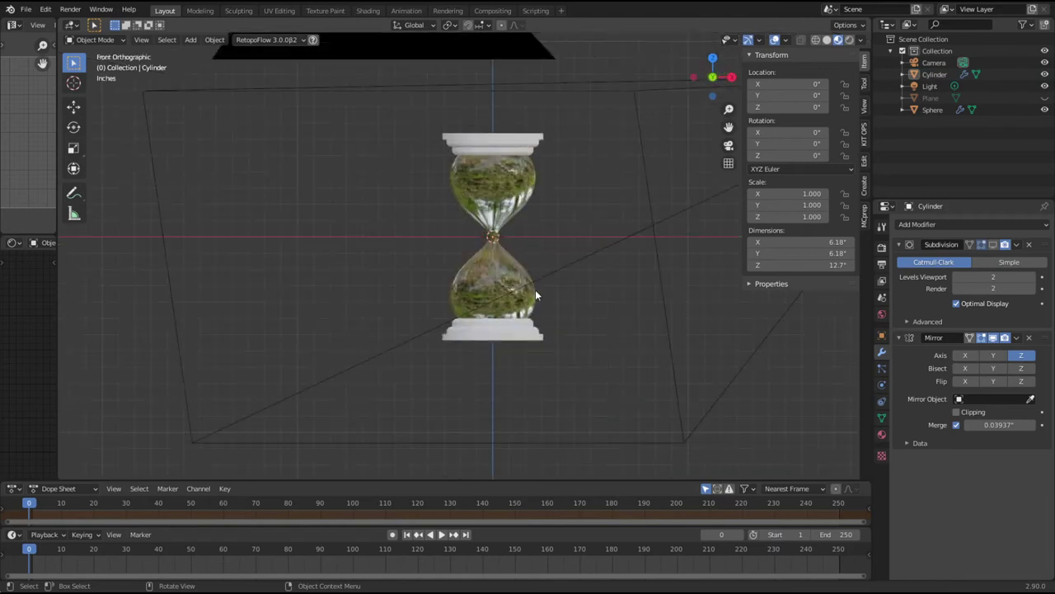
{"action": "scroll", "coordinate": [586, 381], "scroll_direction": "up", "scroll_amount": 3}
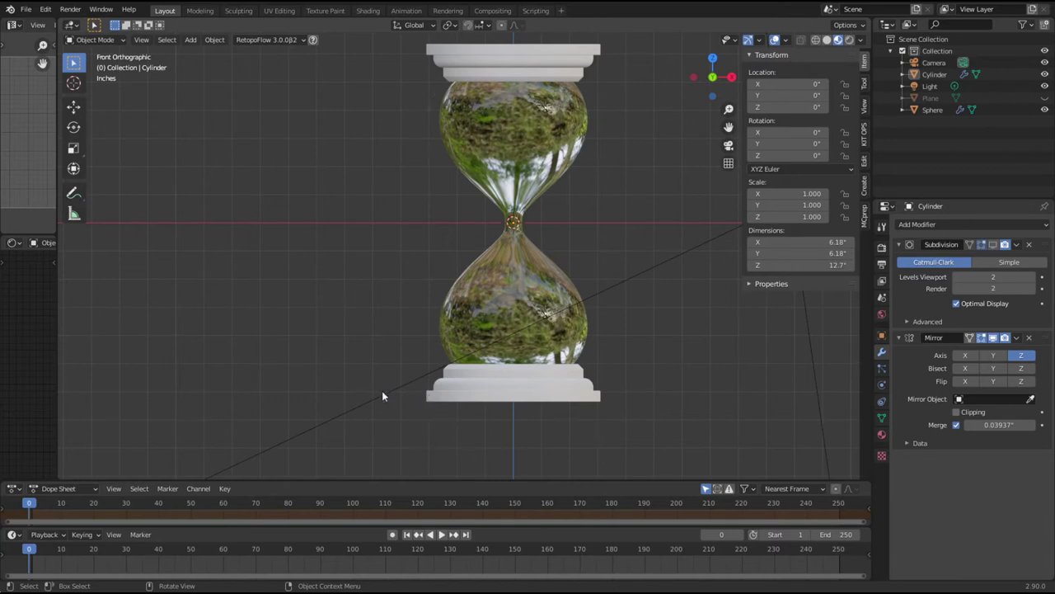
Step: Select the hourglass base cylinder and enter Edit Mode, zooming in on it
{"action": "left_click", "coordinate": [437, 394]}
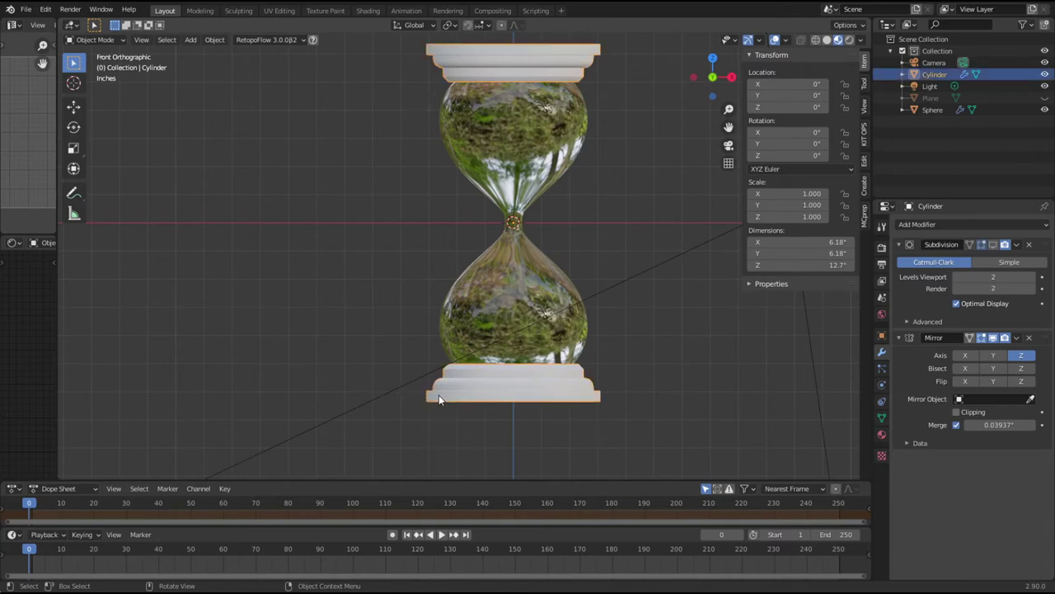
{"action": "key", "text": "Tab"}
{"action": "middle_click_drag", "start_coordinate": [503, 344], "coordinate": [499, 387]}
{"action": "scroll", "coordinate": [498, 392], "scroll_direction": "up", "scroll_amount": 6}
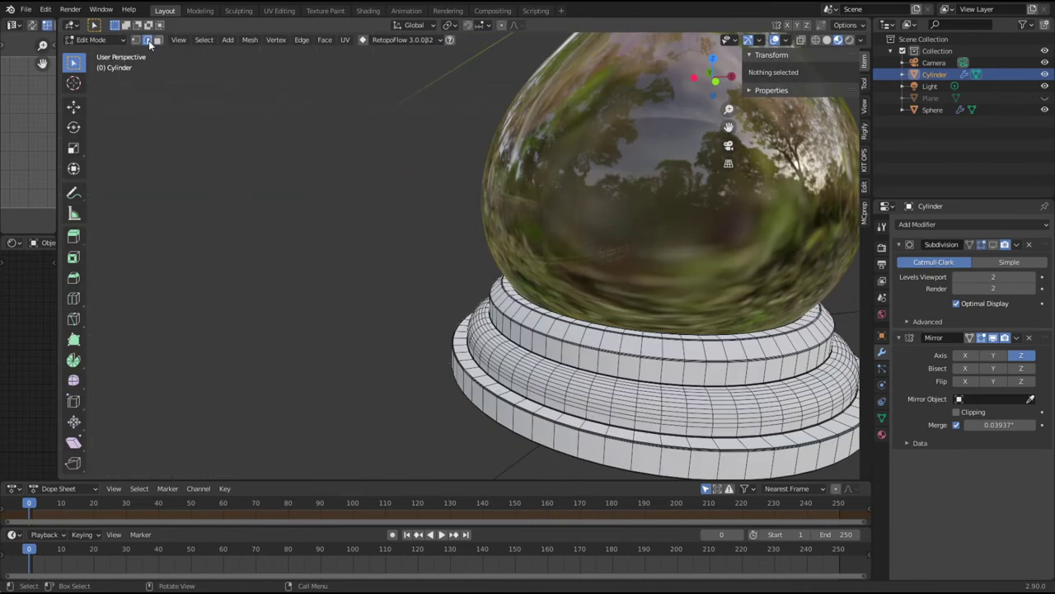
{"action": "scroll", "coordinate": [398, 360], "scroll_direction": "up", "scroll_amount": 3}
{"action": "scroll", "coordinate": [457, 203], "scroll_direction": "up", "scroll_amount": 5}
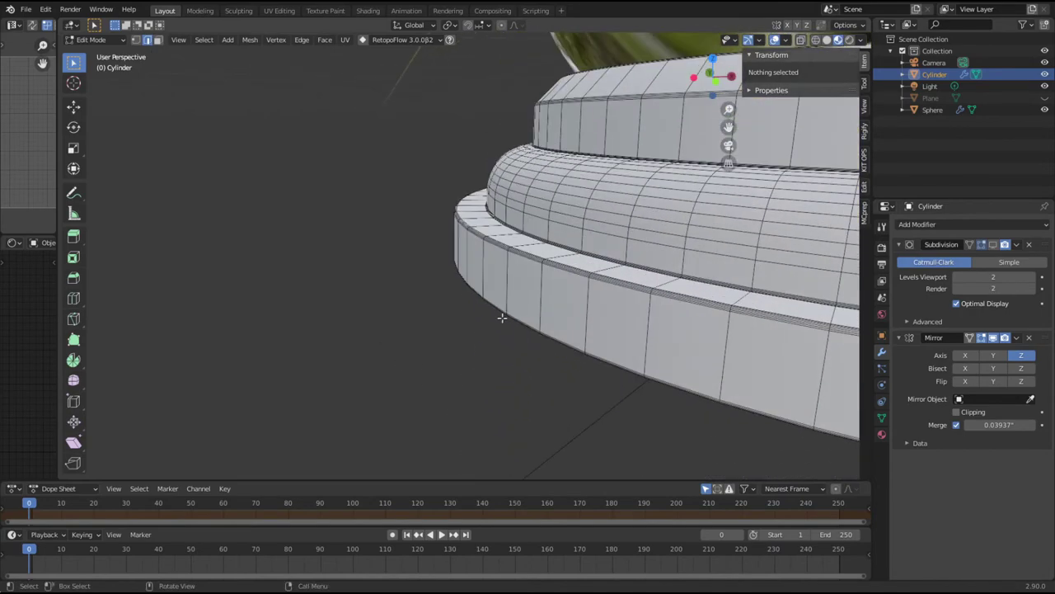
{"action": "scroll", "coordinate": [503, 317], "scroll_direction": "up", "scroll_amount": 3}
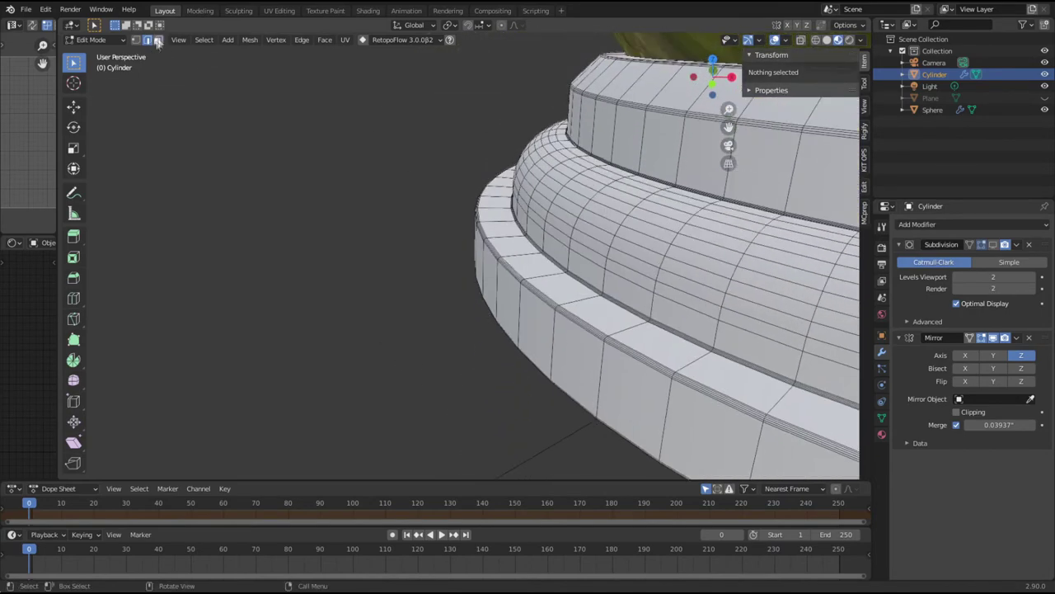
Step: In Face select and front view, select the base's bottom ring face loop
{"action": "left_click", "coordinate": [158, 40]}
{"action": "key", "text": "KP_1"}
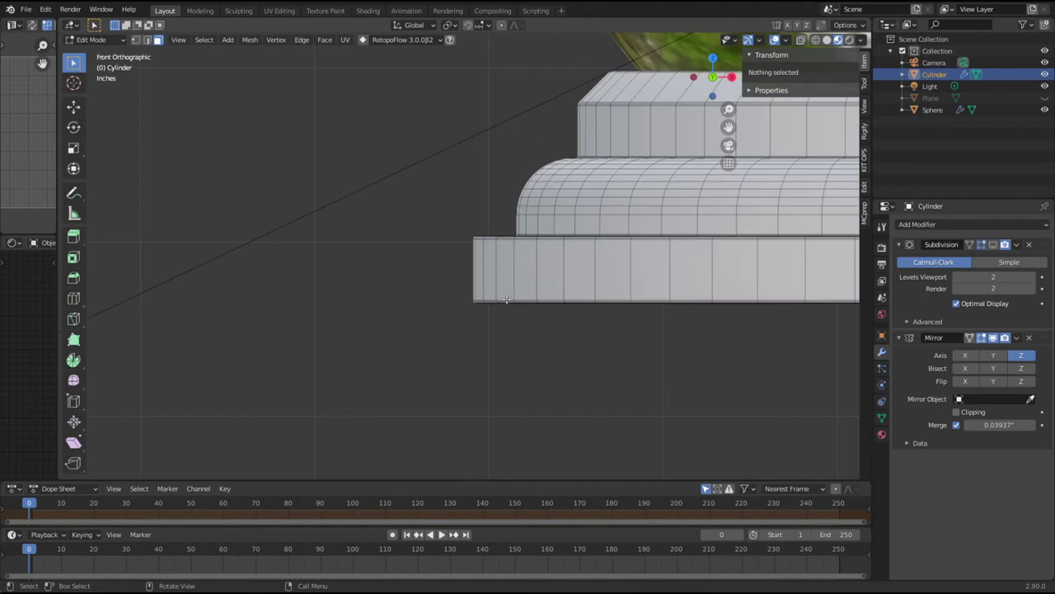
{"action": "left_click", "coordinate": [511, 260], "text": "alt"}
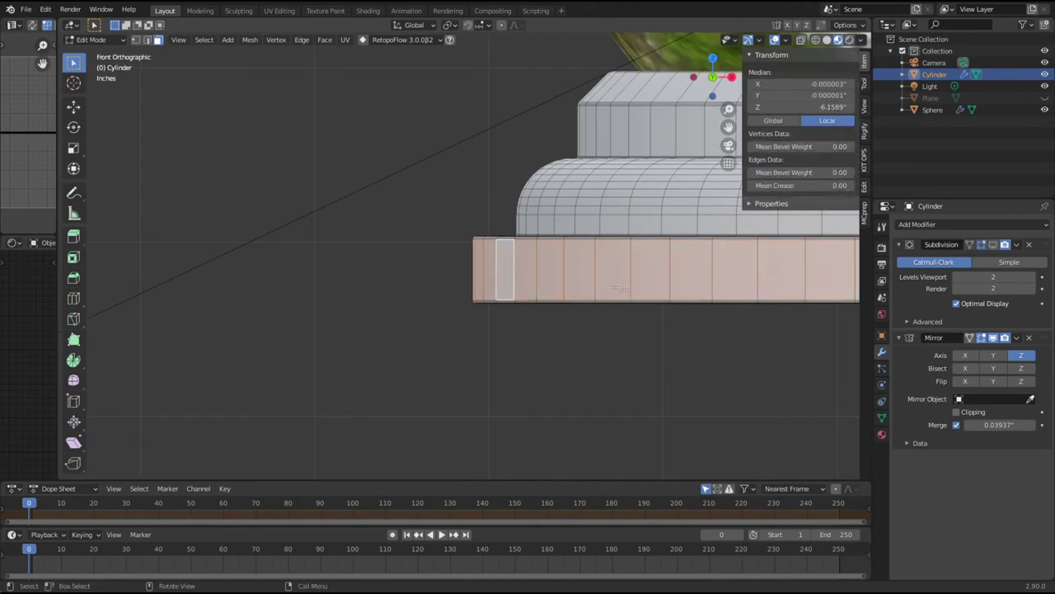
Step: Select the thin strip along the ring's bottom edge from underneath
{"action": "scroll", "coordinate": [602, 295], "scroll_direction": "down", "scroll_amount": 4}
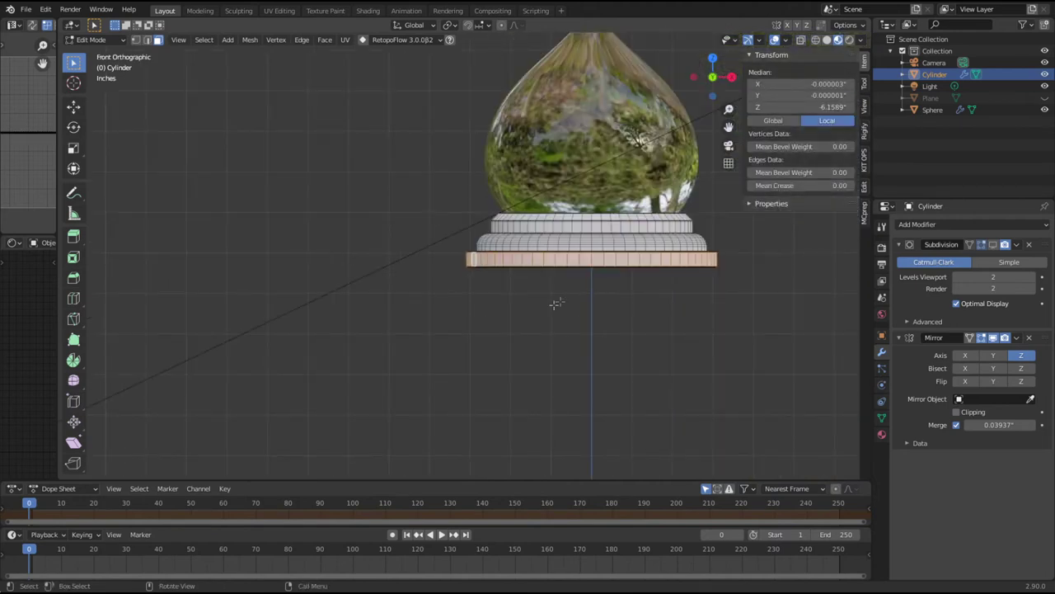
{"action": "scroll", "coordinate": [542, 318], "scroll_direction": "up", "scroll_amount": 3}
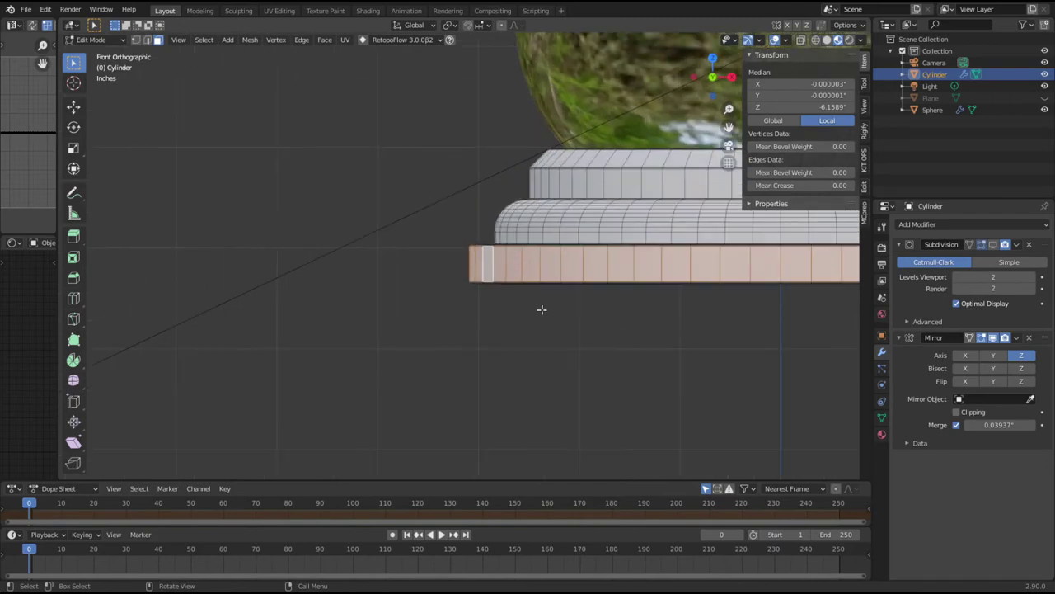
{"action": "middle_click_drag", "start_coordinate": [492, 327], "coordinate": [498, 304]}
{"action": "scroll", "coordinate": [511, 306], "scroll_direction": "up", "scroll_amount": 2}
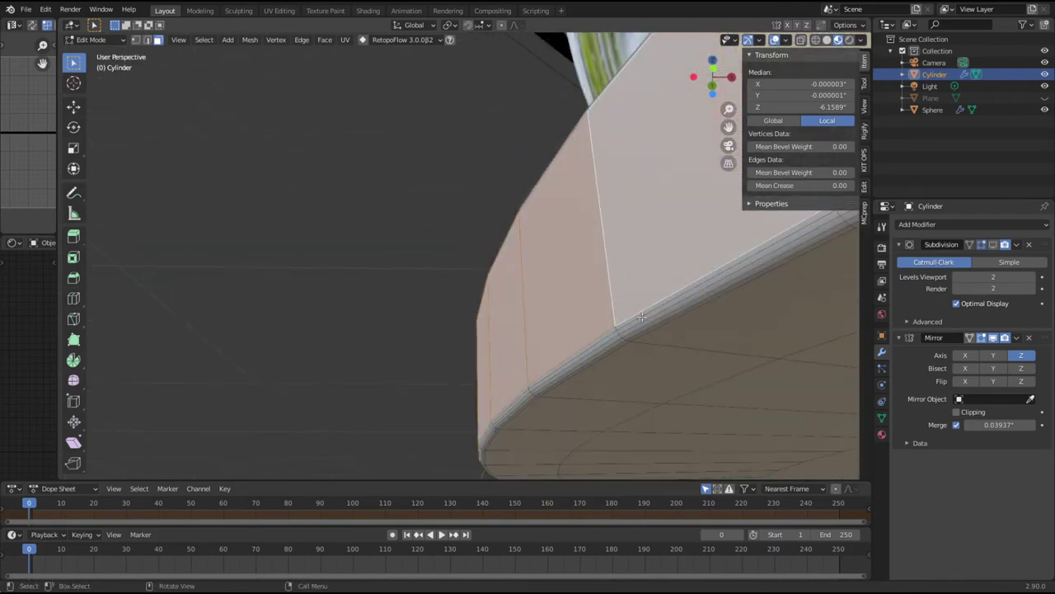
{"action": "scroll", "coordinate": [632, 315], "scroll_direction": "up", "scroll_amount": 2}
{"action": "scroll", "coordinate": [577, 327], "scroll_direction": "up", "scroll_amount": 2}
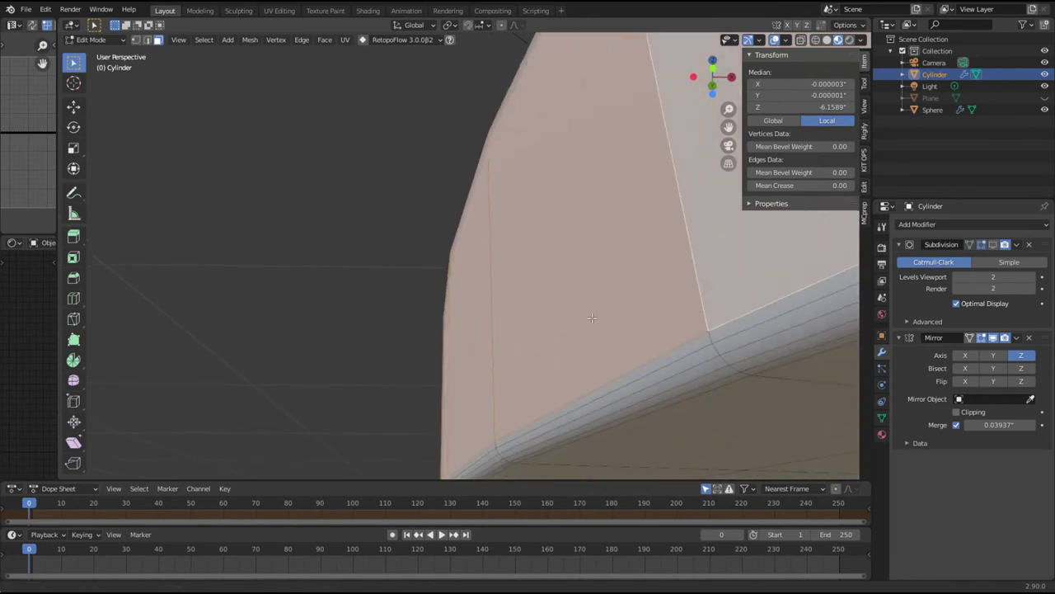
{"action": "left_click", "coordinate": [690, 340], "text": "shift"}
{"action": "key", "text": "shift+r"}
{"action": "key", "text": "shift+r"}
{"action": "key", "text": "shift+r"}
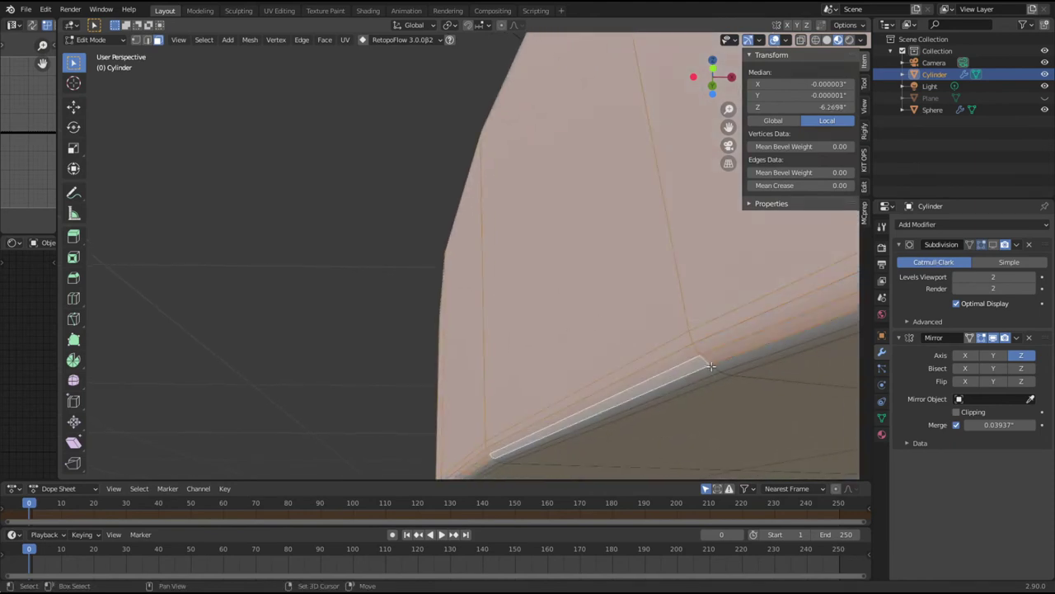
Step: Extend the face selection up through the loops of the rim bevel
{"action": "middle_click_drag", "start_coordinate": [671, 309], "coordinate": [560, 332]}
{"action": "left_click", "coordinate": [569, 320], "text": "alt+shift"}
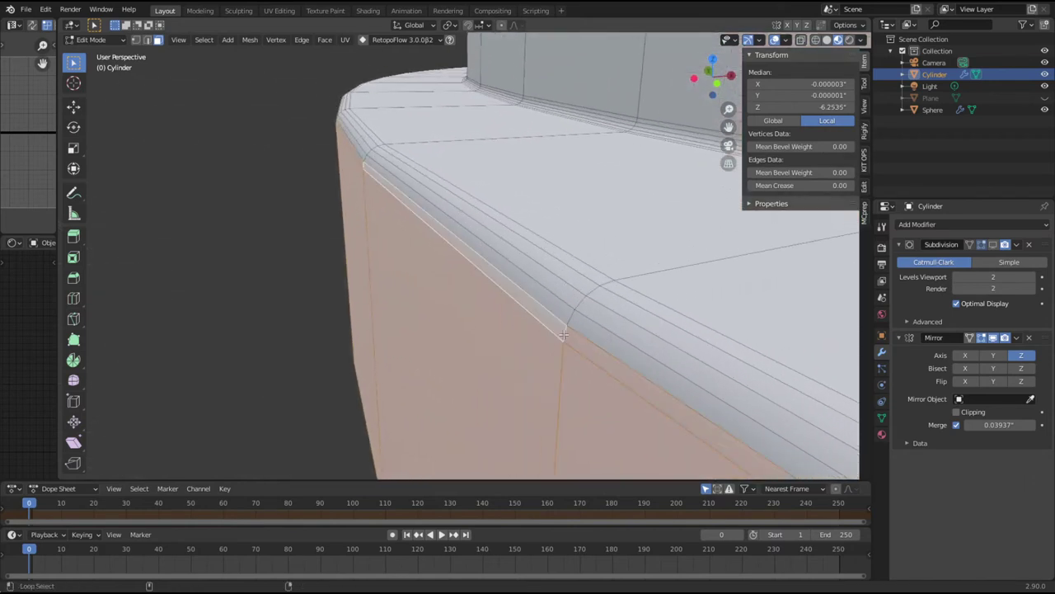
{"action": "left_click", "coordinate": [578, 307], "text": "alt+shift"}
{"action": "left_click", "coordinate": [587, 294], "text": "alt+shift"}
{"action": "left_click", "coordinate": [602, 288], "text": "alt+shift"}
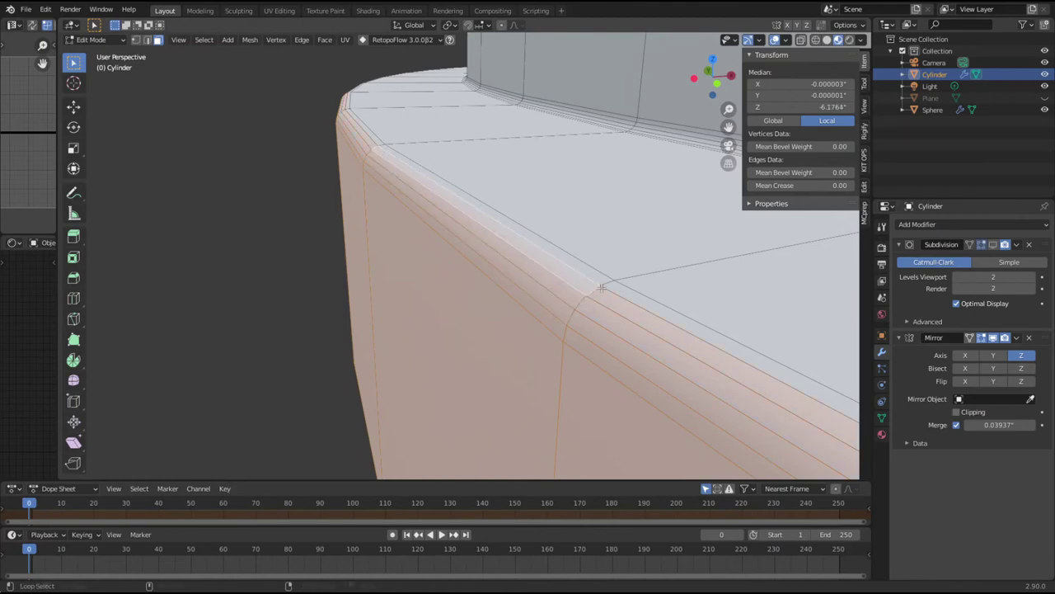
{"action": "left_click", "coordinate": [608, 283], "text": "alt+shift"}
{"action": "scroll", "coordinate": [607, 284], "scroll_direction": "down", "scroll_amount": 4}
{"action": "scroll", "coordinate": [584, 355], "scroll_direction": "down", "scroll_amount": 5}
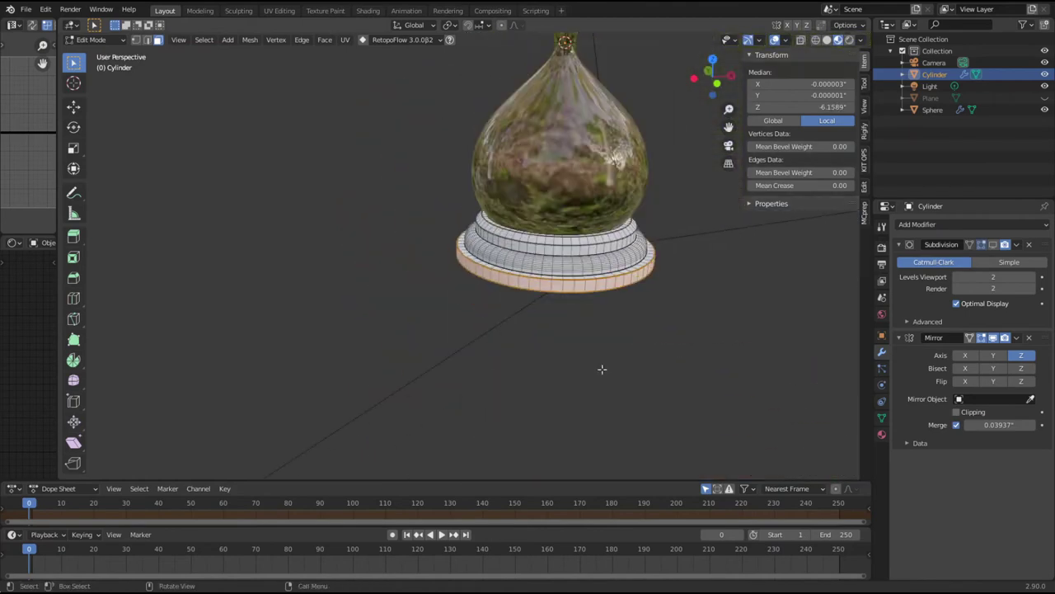
{"action": "scroll", "coordinate": [603, 368], "scroll_direction": "up", "scroll_amount": 2}
Step: Scale the selected ring to 1.249 with height locked (Shift+Z), then deselect all
{"action": "key", "text": "s"}
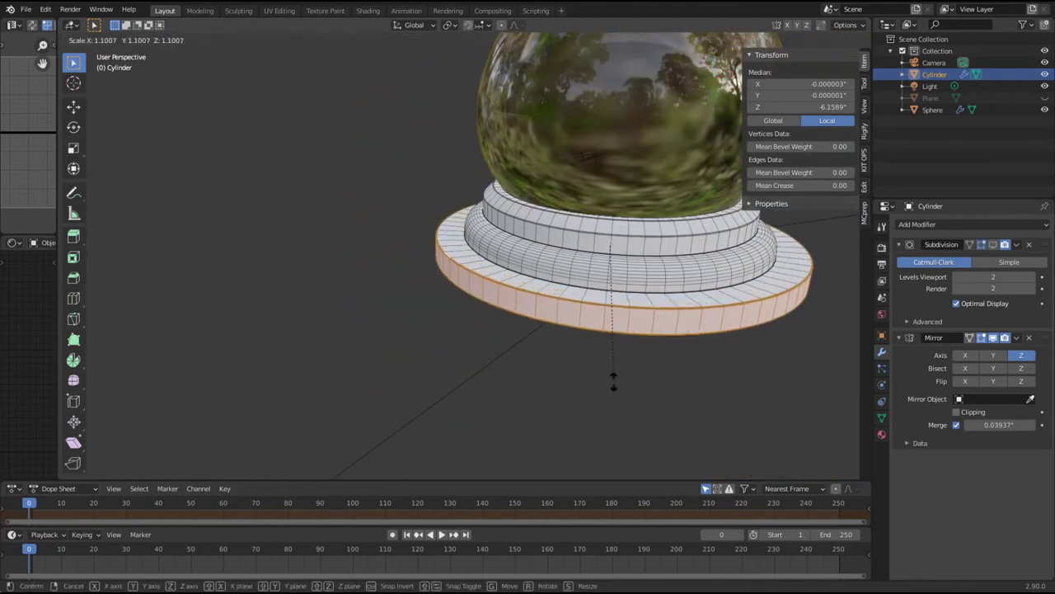
{"action": "key", "text": "shift+z"}
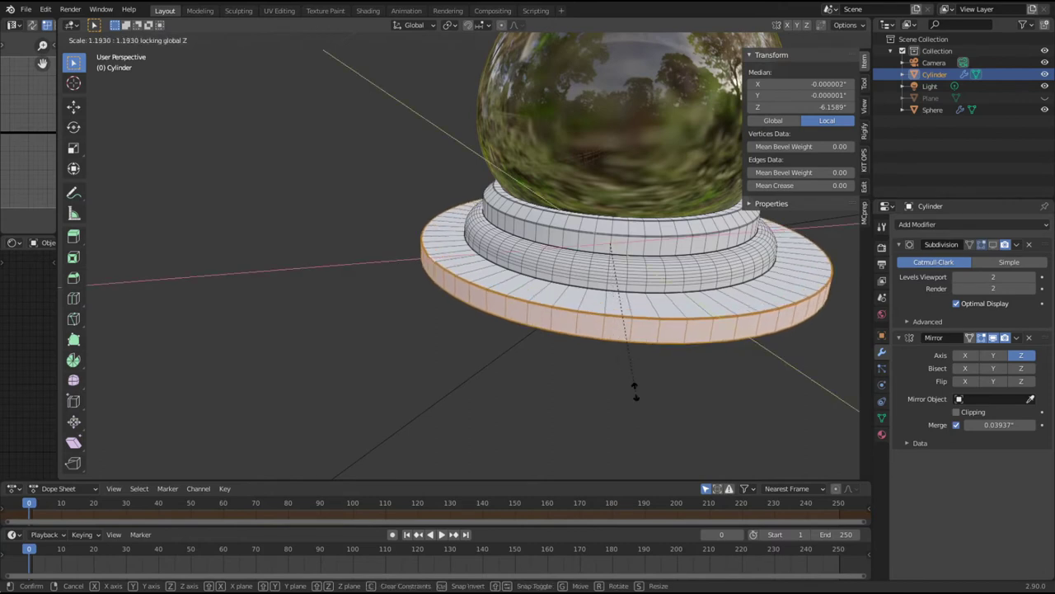
{"action": "left_click", "coordinate": [642, 398]}
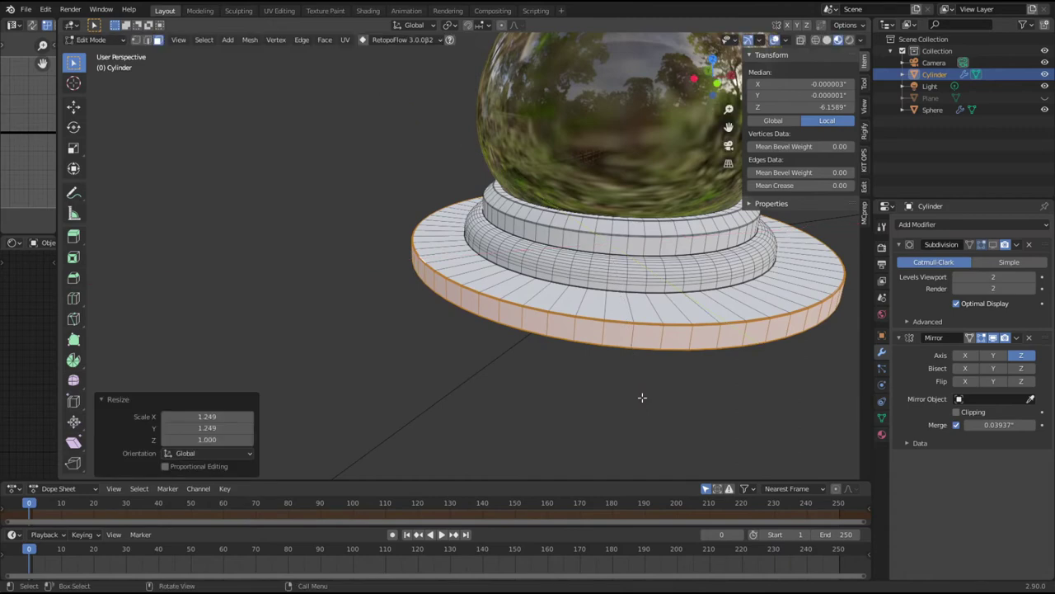
{"action": "middle_click_drag", "start_coordinate": [641, 396], "coordinate": [579, 355]}
{"action": "middle_click_drag", "start_coordinate": [521, 291], "coordinate": [511, 263]}
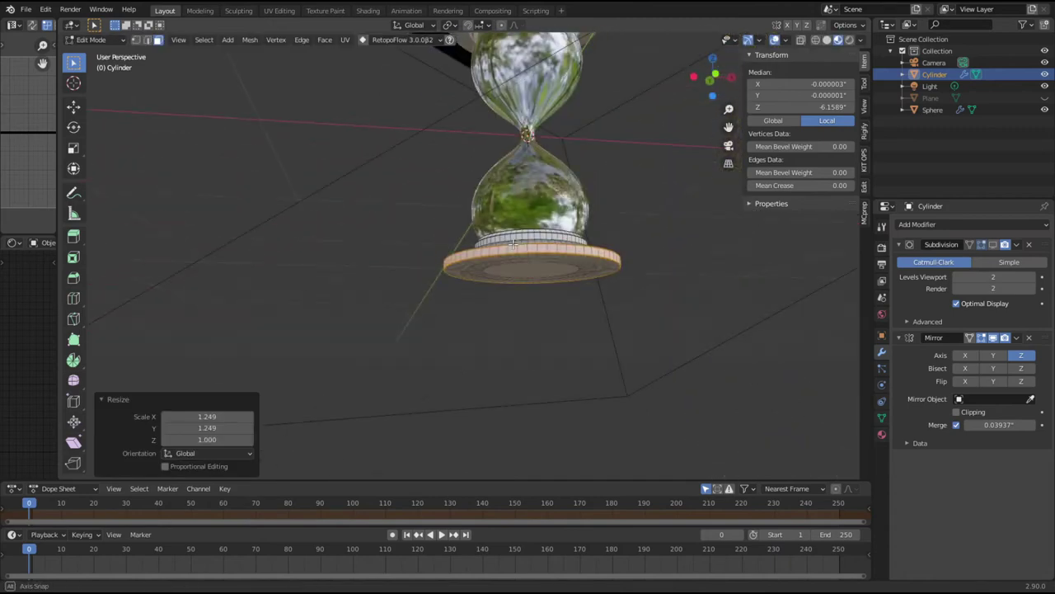
{"action": "key", "text": "KP_1"}
{"action": "left_click", "coordinate": [525, 367]}
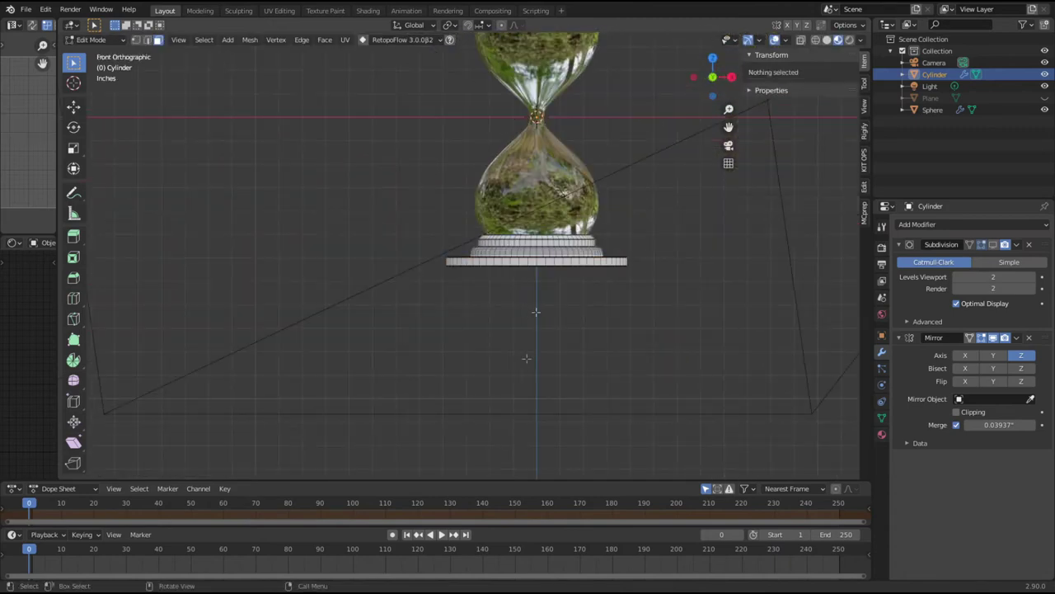
Step: Check the base from front and bottom views, return to Object Mode, and bring up the Add menu
{"action": "middle_click_drag", "start_coordinate": [525, 366], "coordinate": [527, 452], "text": "shift"}
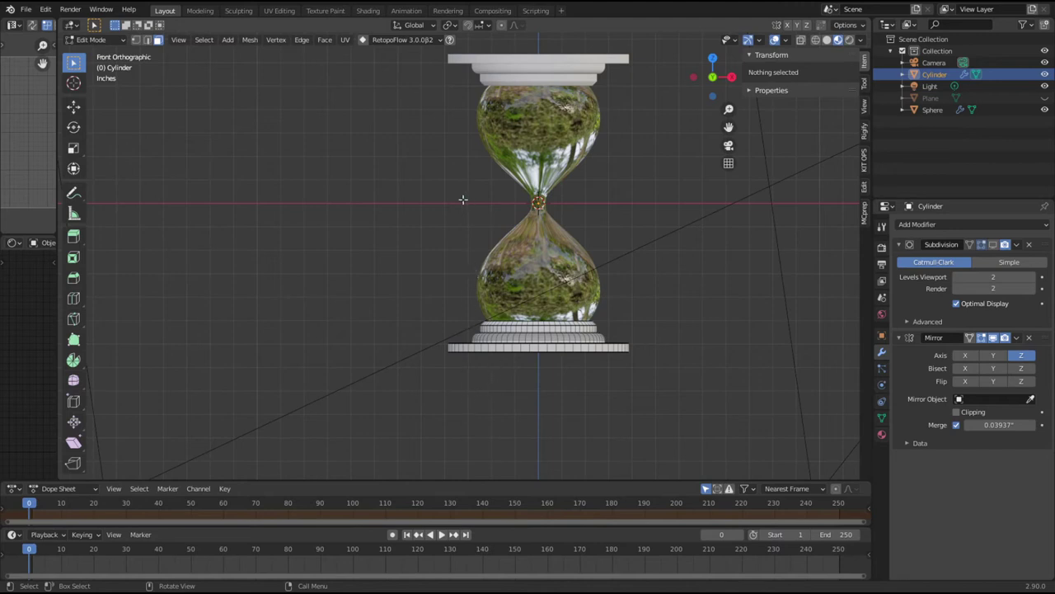
{"action": "middle_click_drag", "start_coordinate": [467, 332], "coordinate": [573, 389]}
{"action": "key", "text": "KP_1"}
{"action": "key", "text": "ctrl+KP_7"}
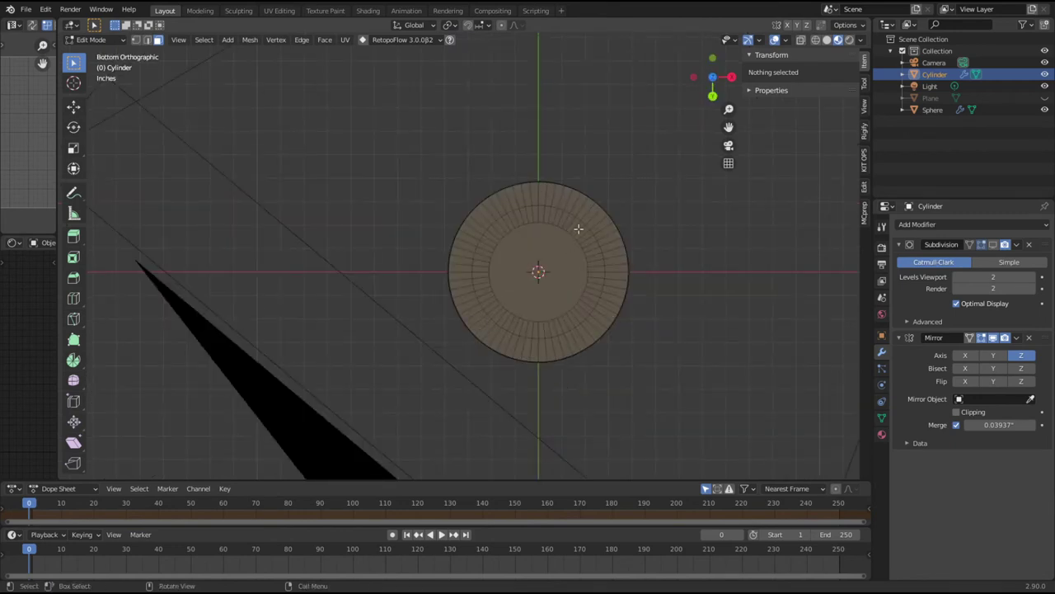
{"action": "scroll", "coordinate": [528, 212], "scroll_direction": "up", "scroll_amount": 3}
{"action": "scroll", "coordinate": [544, 210], "scroll_direction": "down", "scroll_amount": 2}
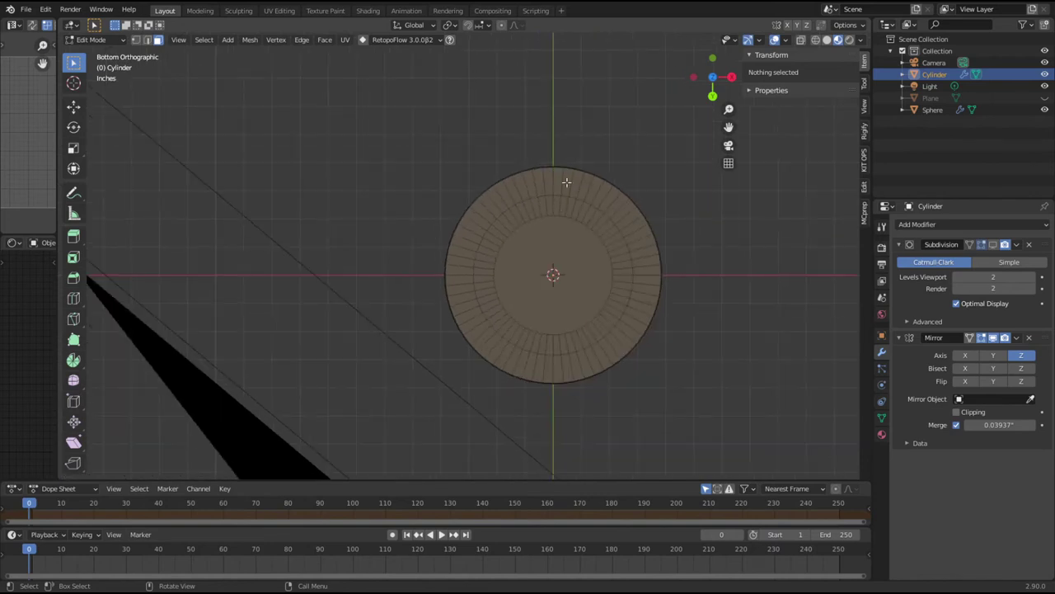
{"action": "key", "text": "Tab"}
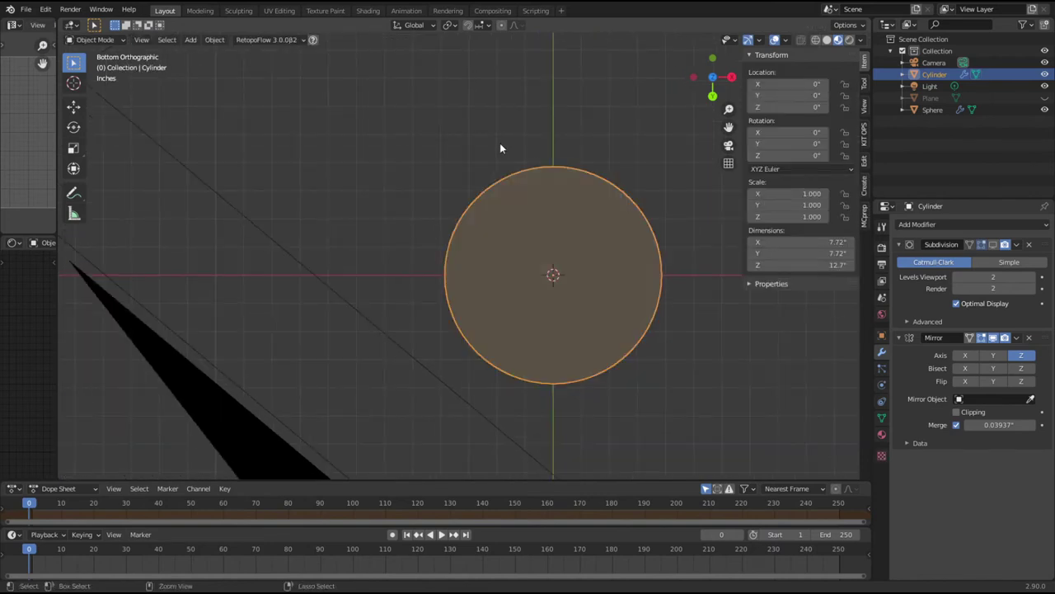
{"action": "key", "text": "shift+a"}
Step: Add a Mesh > Cylinder and scale it down to 0.061
{"action": "mouse_move", "coordinate": [494, 142]}
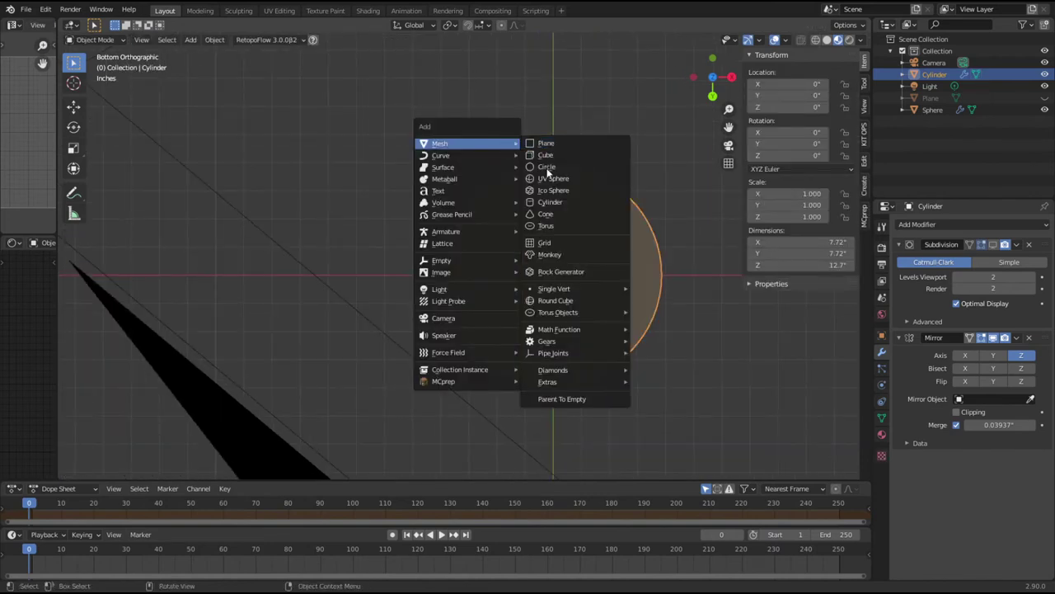
{"action": "left_click", "coordinate": [555, 200]}
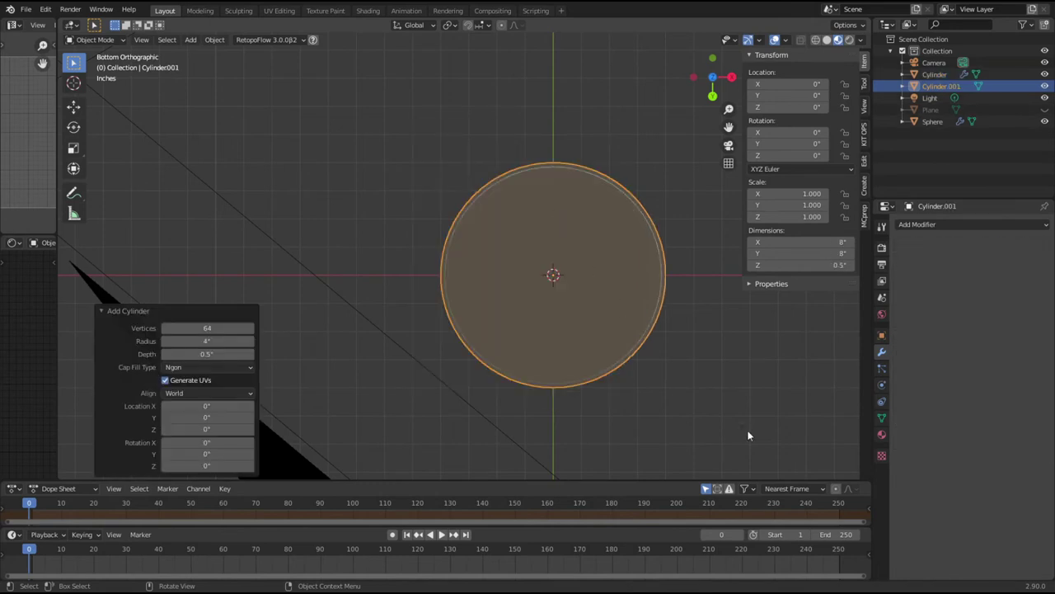
{"action": "key", "text": "s"}
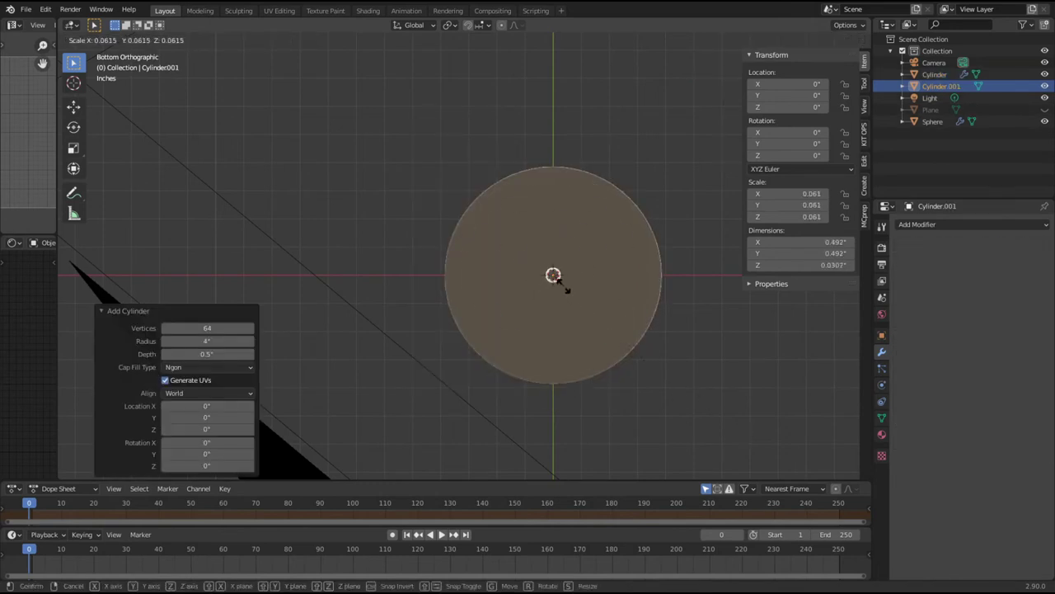
{"action": "left_click", "coordinate": [563, 287]}
Step: Move the small cylinder -3.2697 inches along Y, then view from the right side
{"action": "key", "text": "g"}
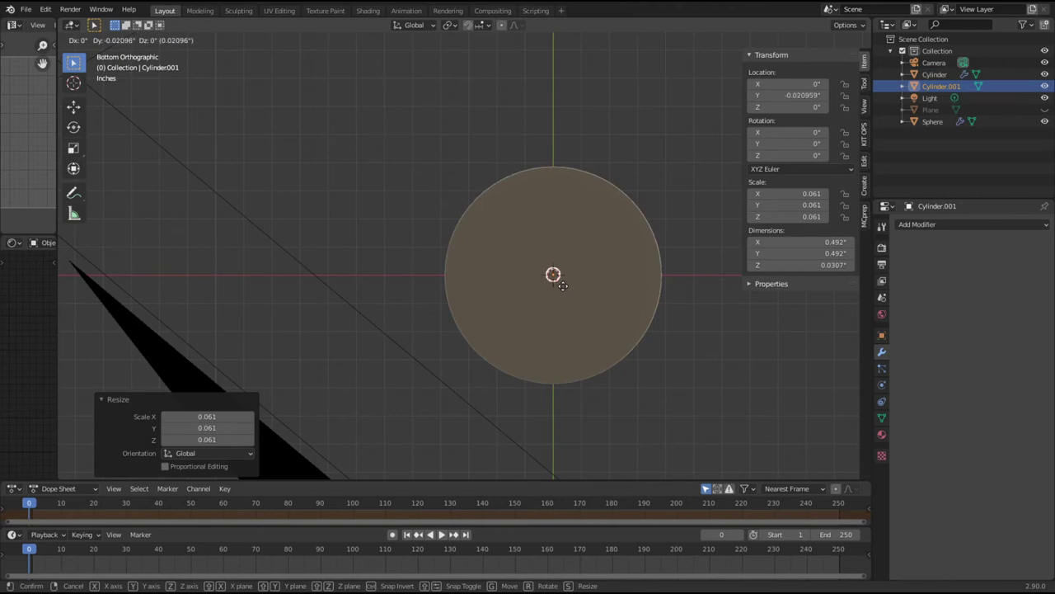
{"action": "key", "text": "y"}
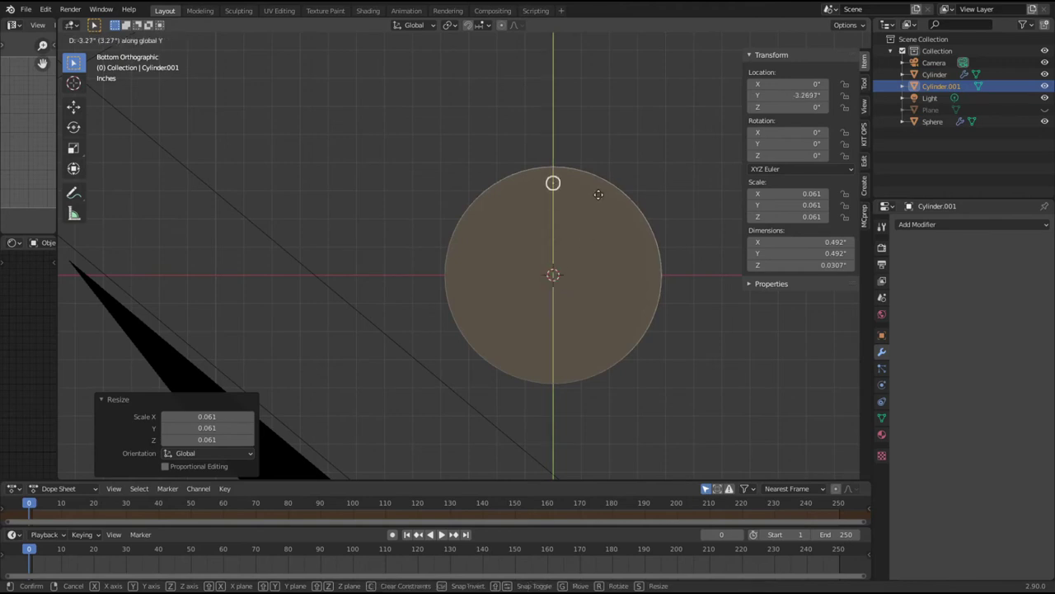
{"action": "left_click", "coordinate": [598, 194]}
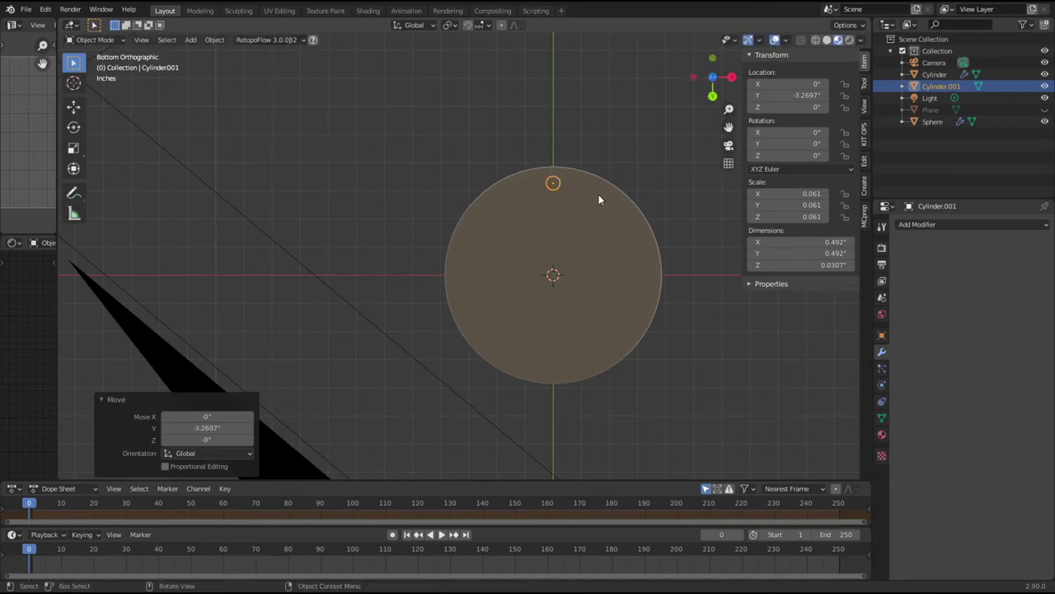
{"action": "key", "text": "KP_3"}
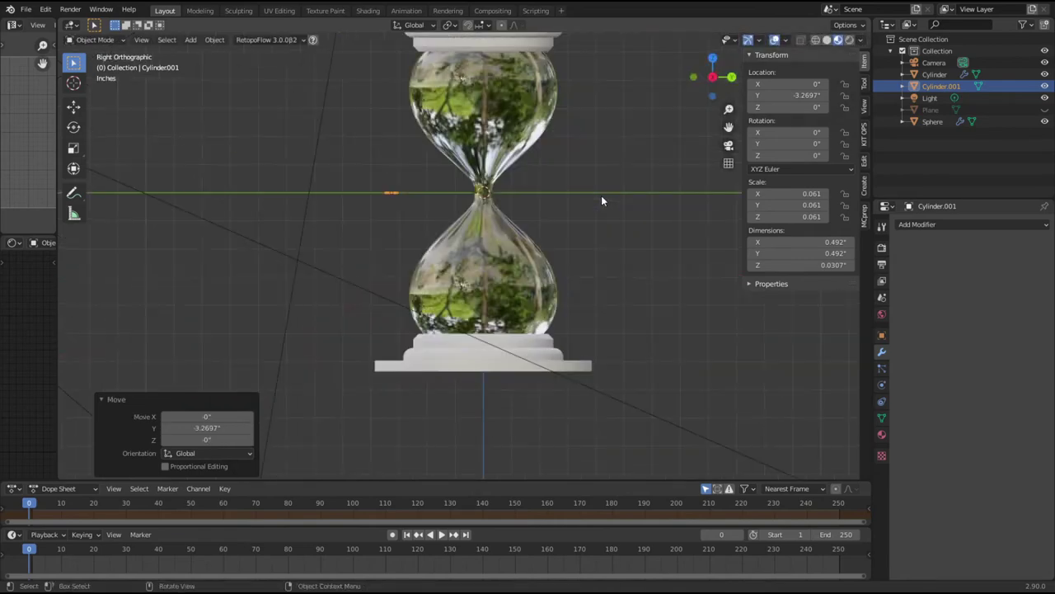
Step: Enter Edit Mode on the small disc and extend it 4.8396 inches down along Z
{"action": "scroll", "coordinate": [449, 239], "scroll_direction": "up", "scroll_amount": 3}
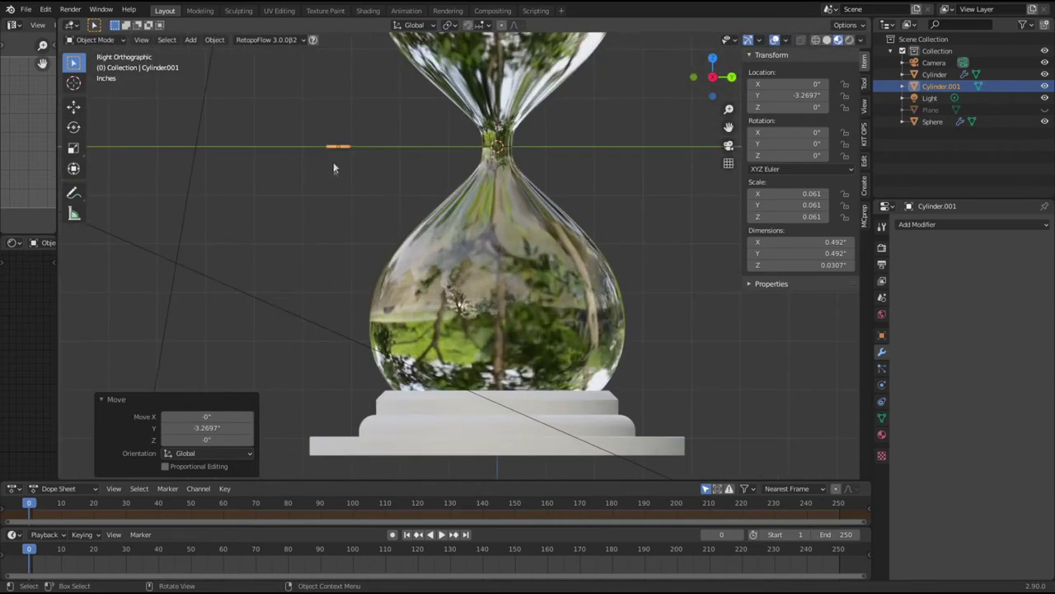
{"action": "left_click", "coordinate": [355, 153]}
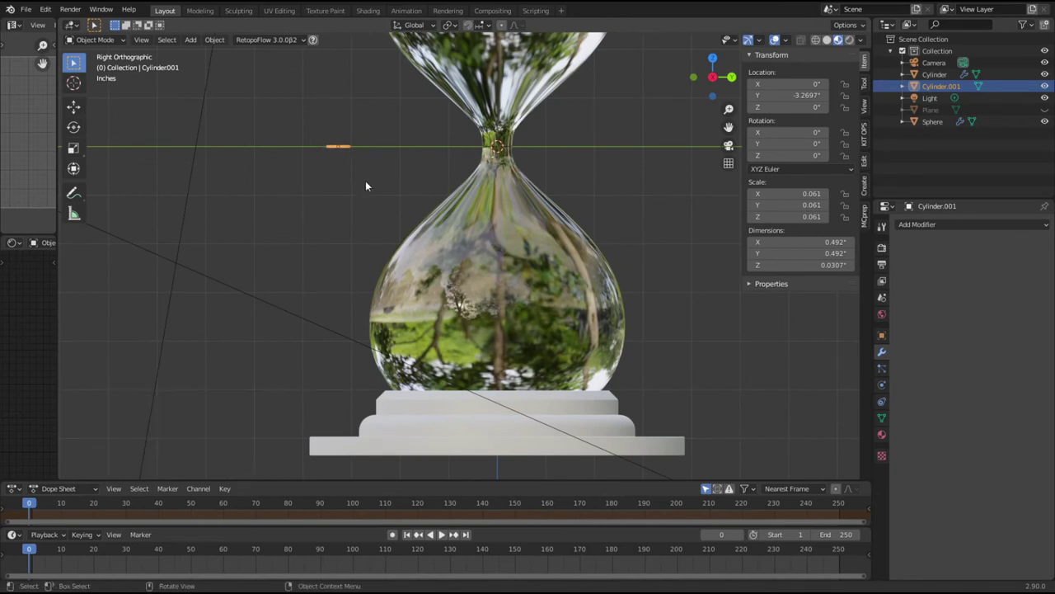
{"action": "key", "text": "Tab"}
{"action": "middle_click_drag", "start_coordinate": [399, 225], "coordinate": [418, 235]}
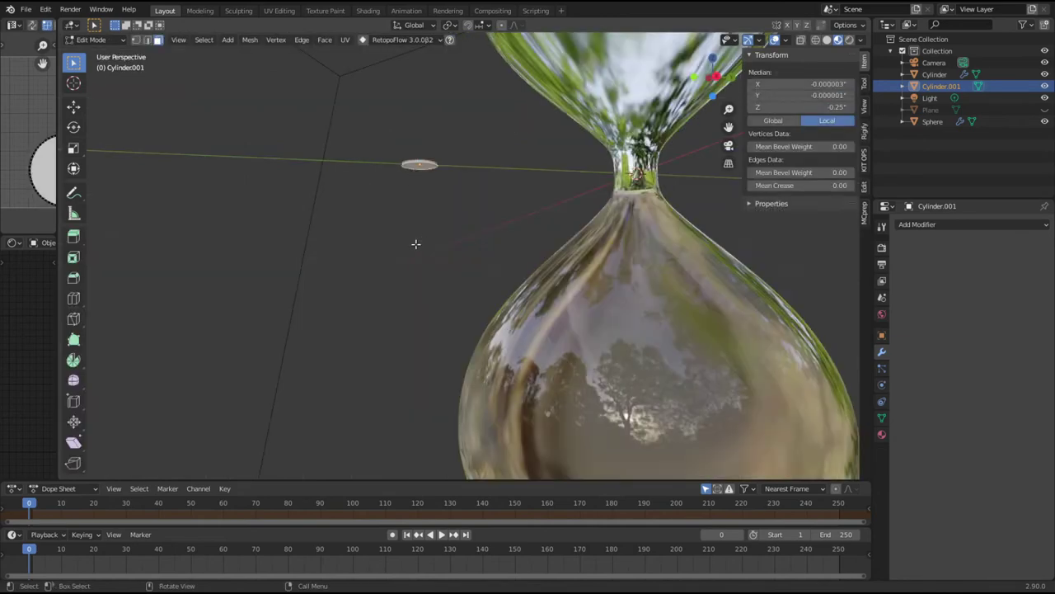
{"action": "key", "text": "KP_3"}
{"action": "key", "text": "g"}
{"action": "key", "text": "z"}
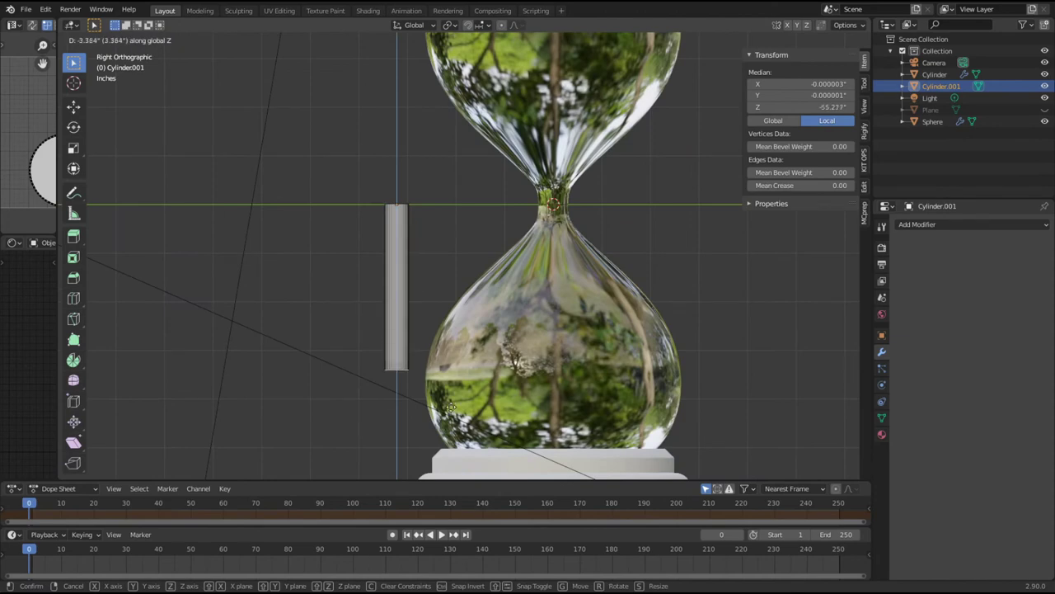
{"action": "left_click", "coordinate": [466, 429]}
Step: Lower the column's bottom a further 1.1163 inches along Z to rest on the base
{"action": "scroll", "coordinate": [466, 428], "scroll_direction": "up", "scroll_amount": 7}
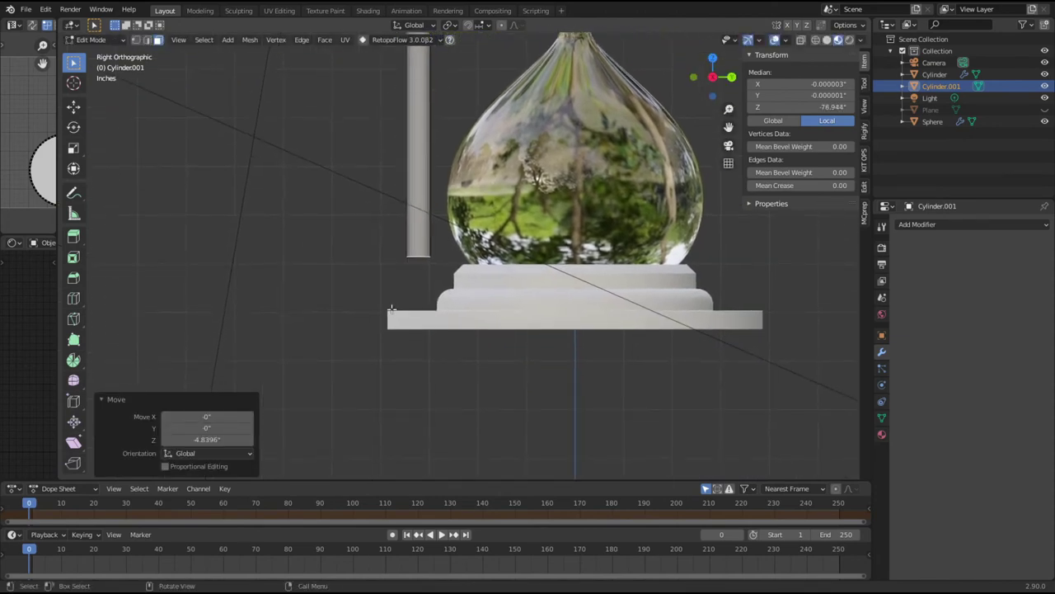
{"action": "scroll", "coordinate": [459, 285], "scroll_direction": "up", "scroll_amount": 2}
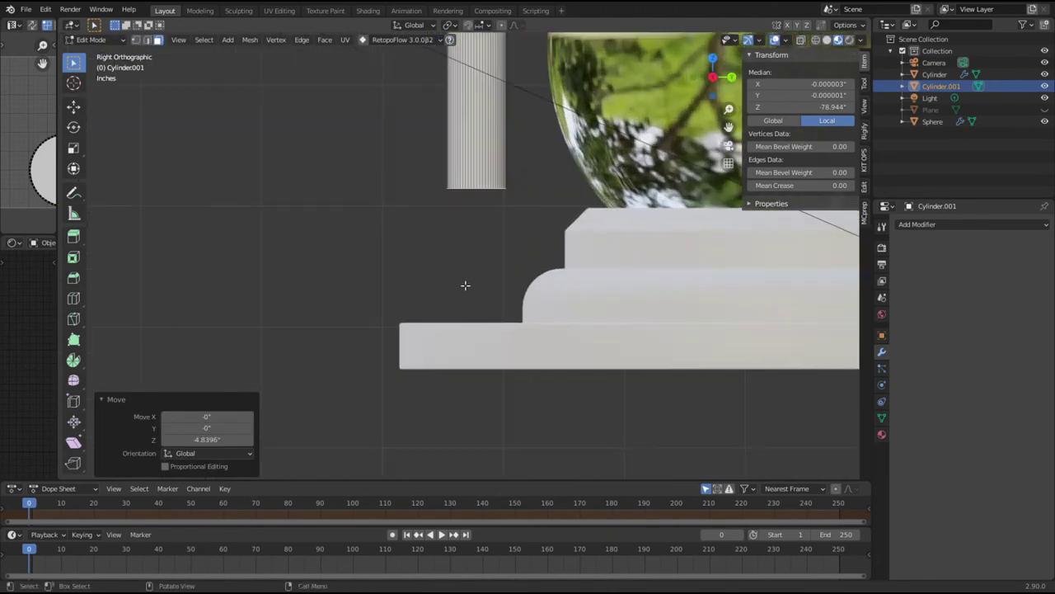
{"action": "key", "text": "g"}
{"action": "key", "text": "z"}
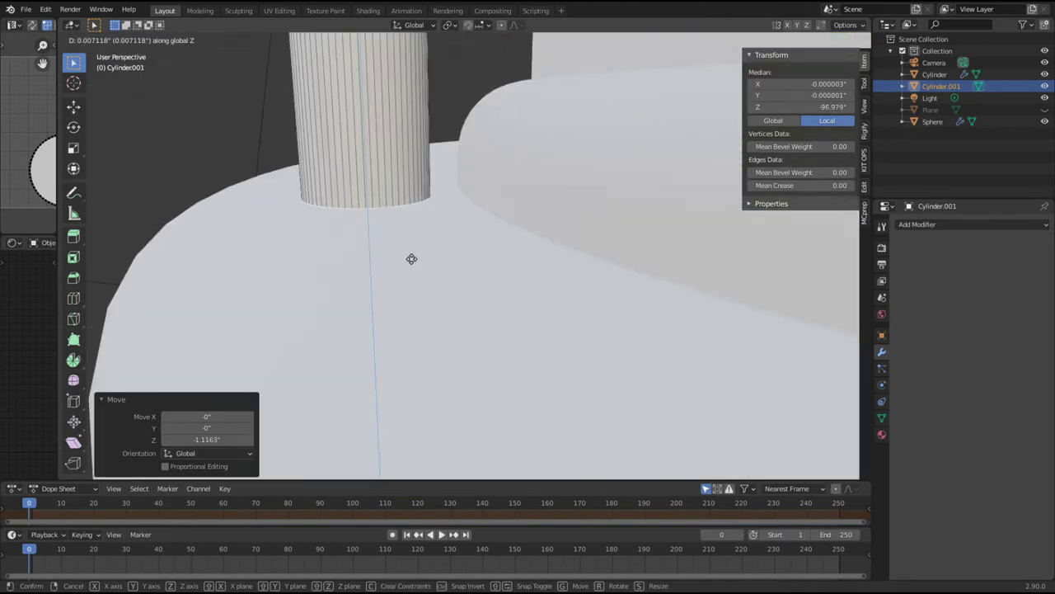
{"action": "left_click", "coordinate": [411, 259]}
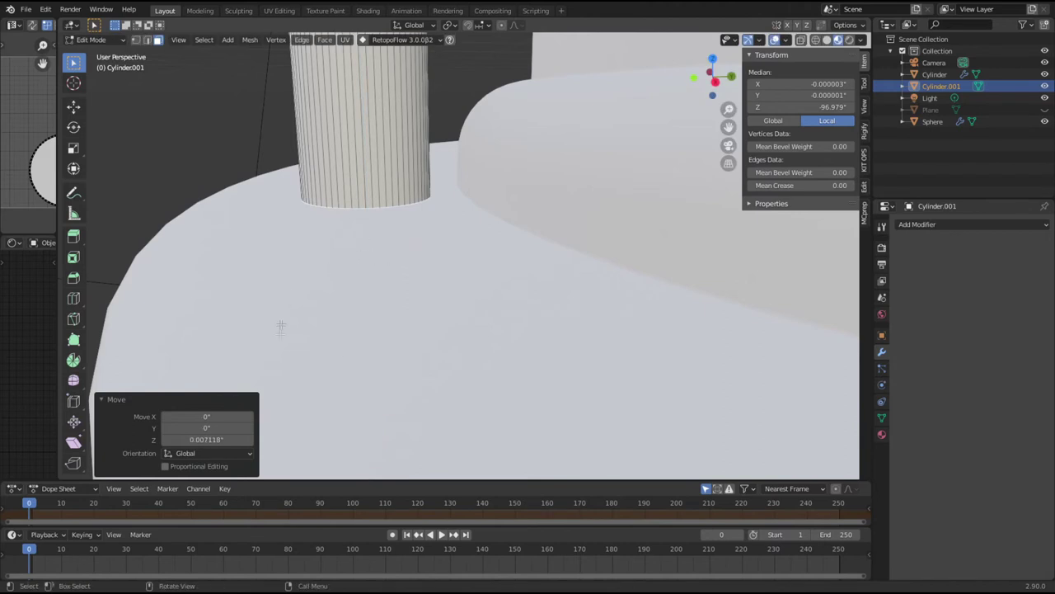
Step: Bevel the pillar's bottom edge loop with 1 segment, then clear the selection
{"action": "key", "text": "ctrl+b"}
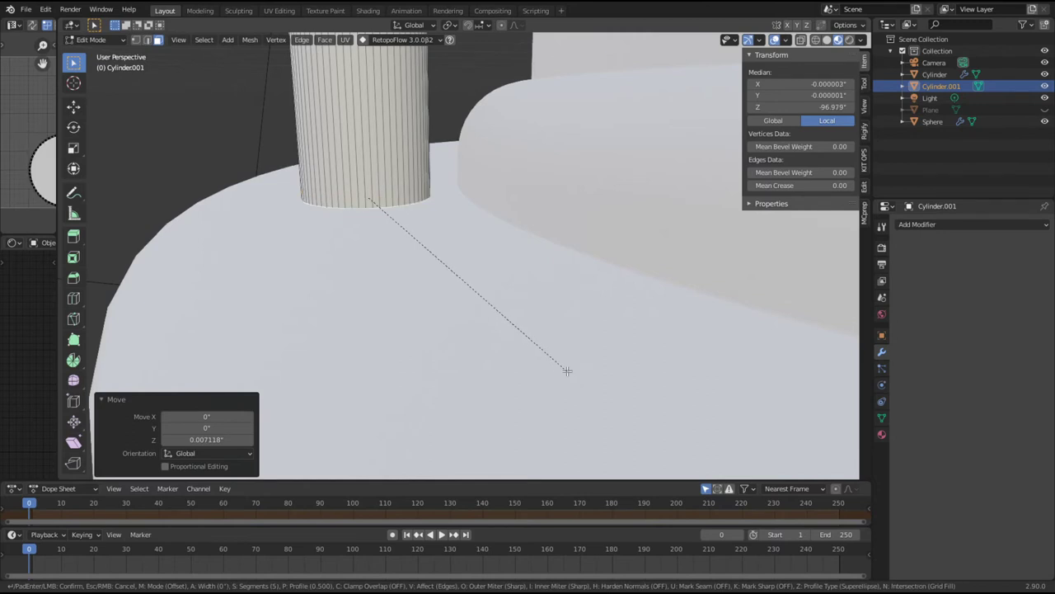
{"action": "scroll", "coordinate": [570, 380], "scroll_direction": "down", "scroll_amount": 4}
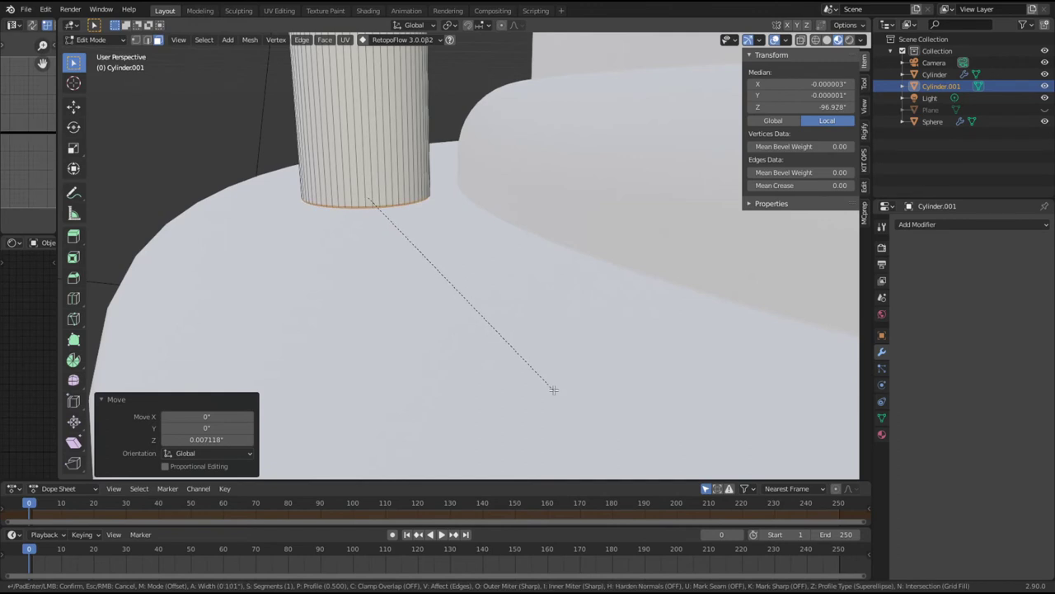
{"action": "left_click", "coordinate": [553, 389]}
{"action": "left_click", "coordinate": [268, 146]}
{"action": "middle_click_drag", "start_coordinate": [462, 243], "coordinate": [379, 271]}
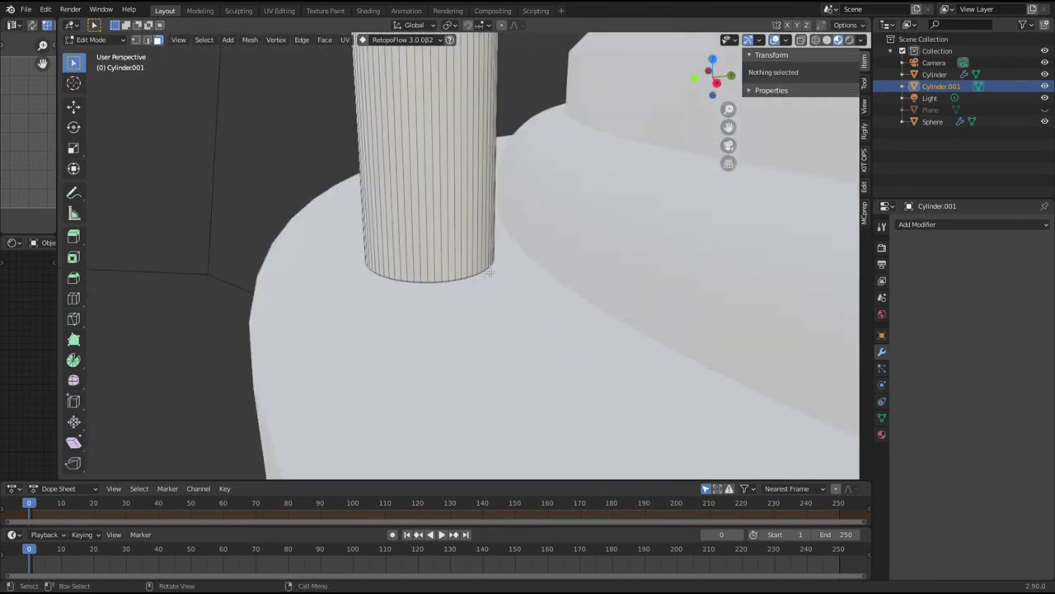
{"action": "middle_click_drag", "start_coordinate": [437, 279], "coordinate": [518, 270]}
{"action": "scroll", "coordinate": [499, 272], "scroll_direction": "down", "scroll_amount": 8}
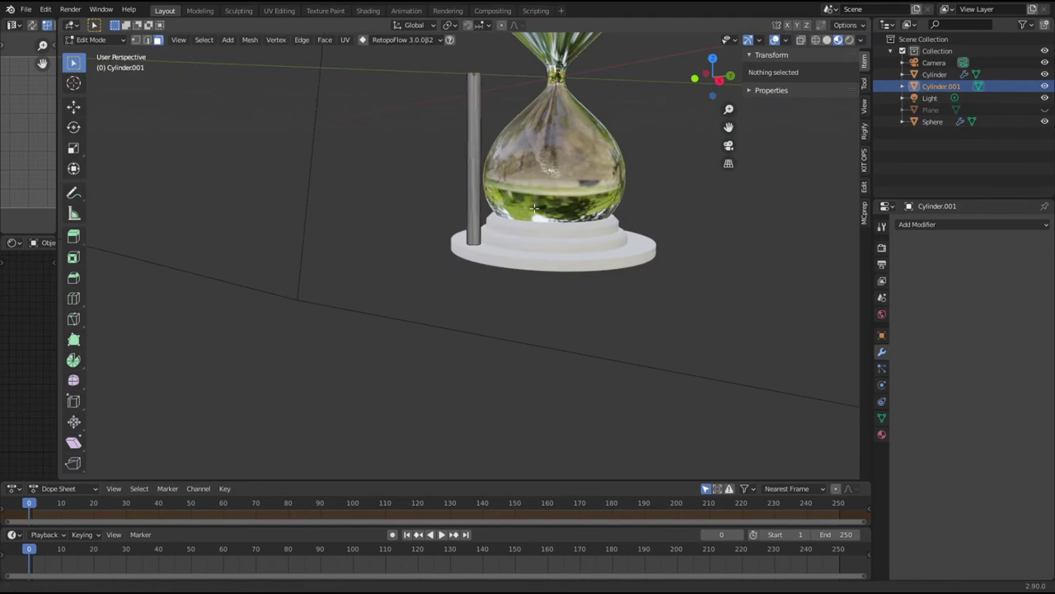
Step: Delete the pillar's top cap face so its upper end is open, then view from front
{"action": "scroll", "coordinate": [553, 198], "scroll_direction": "up", "scroll_amount": 10}
{"action": "scroll", "coordinate": [478, 214], "scroll_direction": "down", "scroll_amount": 8}
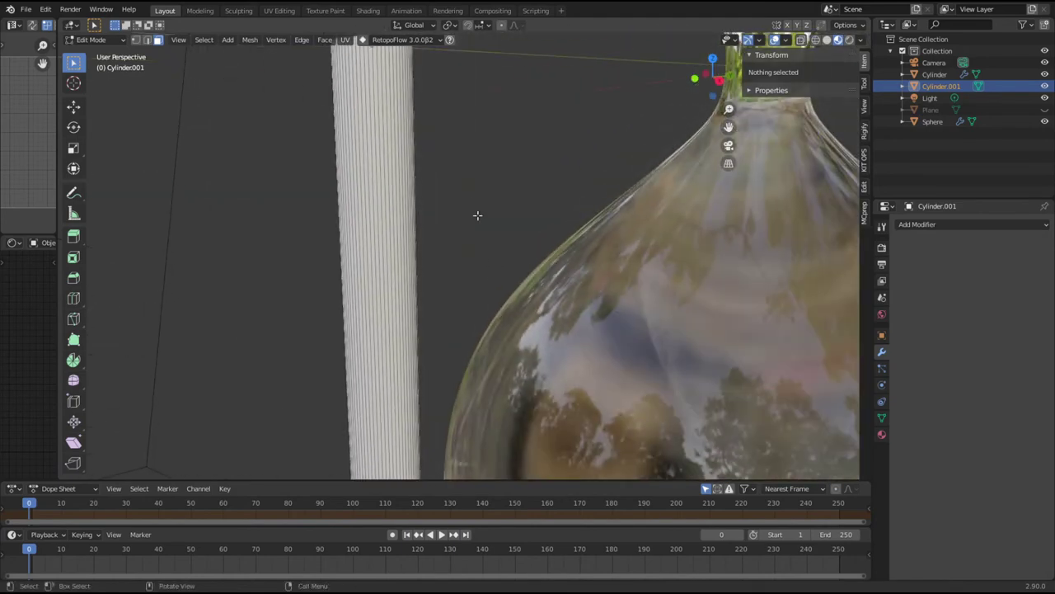
{"action": "scroll", "coordinate": [484, 218], "scroll_direction": "up", "scroll_amount": 8}
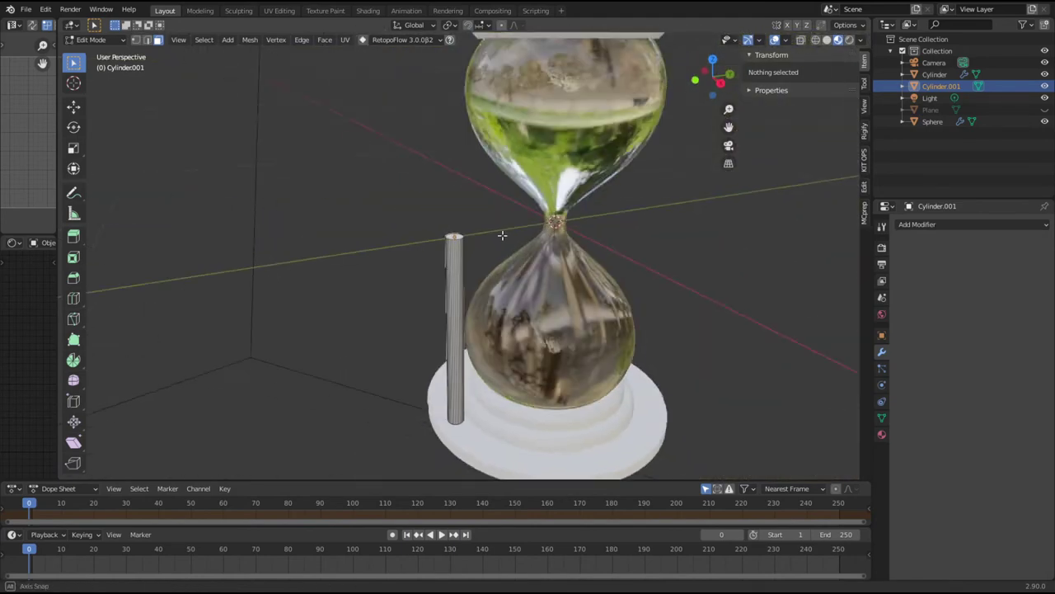
{"action": "left_click", "coordinate": [411, 218]}
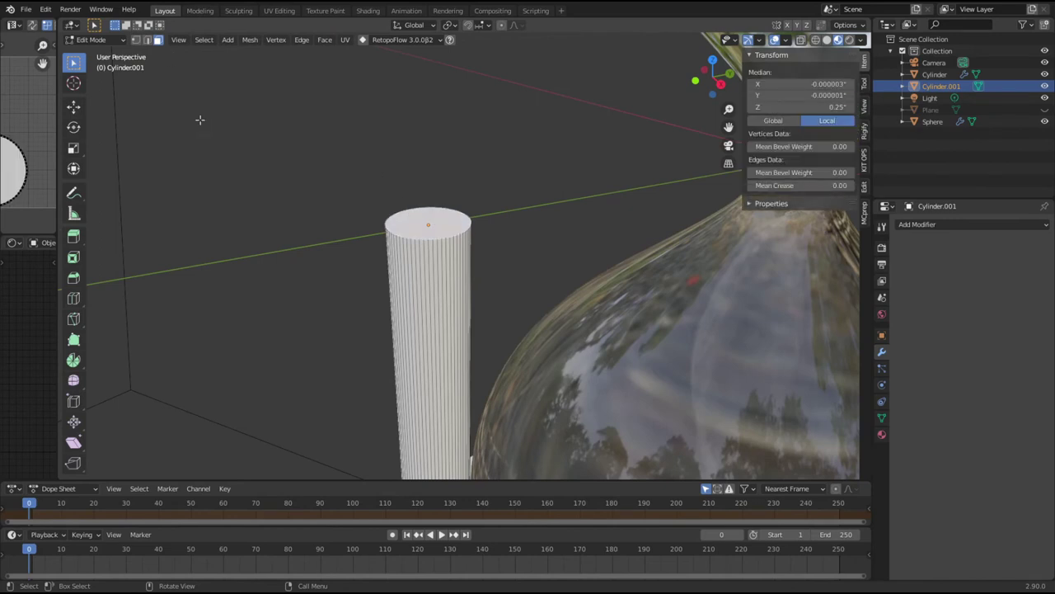
{"action": "key", "text": "x"}
{"action": "key", "text": "x"}
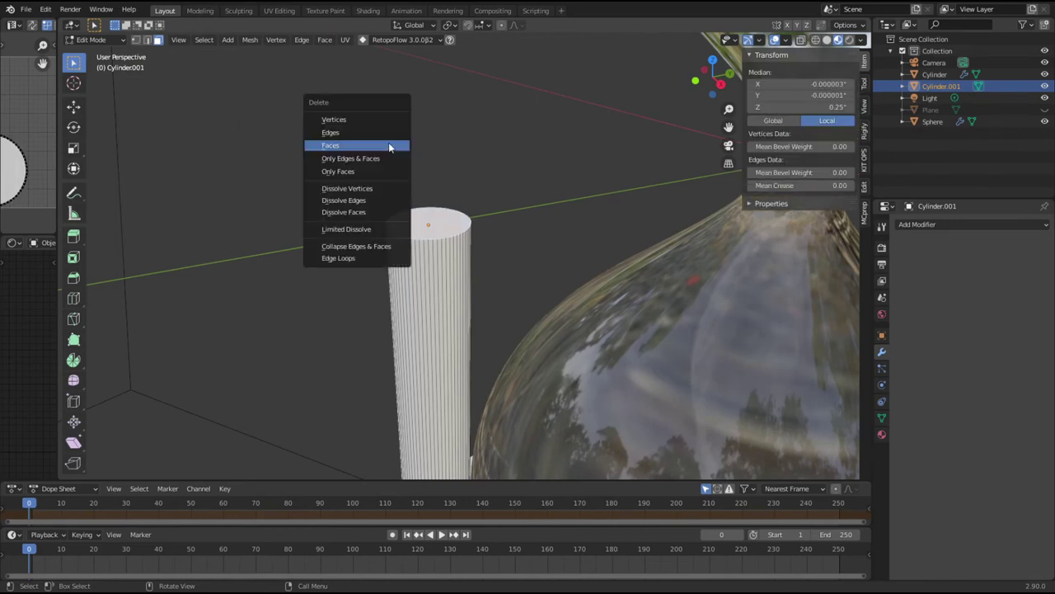
{"action": "left_click", "coordinate": [391, 147]}
{"action": "scroll", "coordinate": [515, 283], "scroll_direction": "down", "scroll_amount": 8}
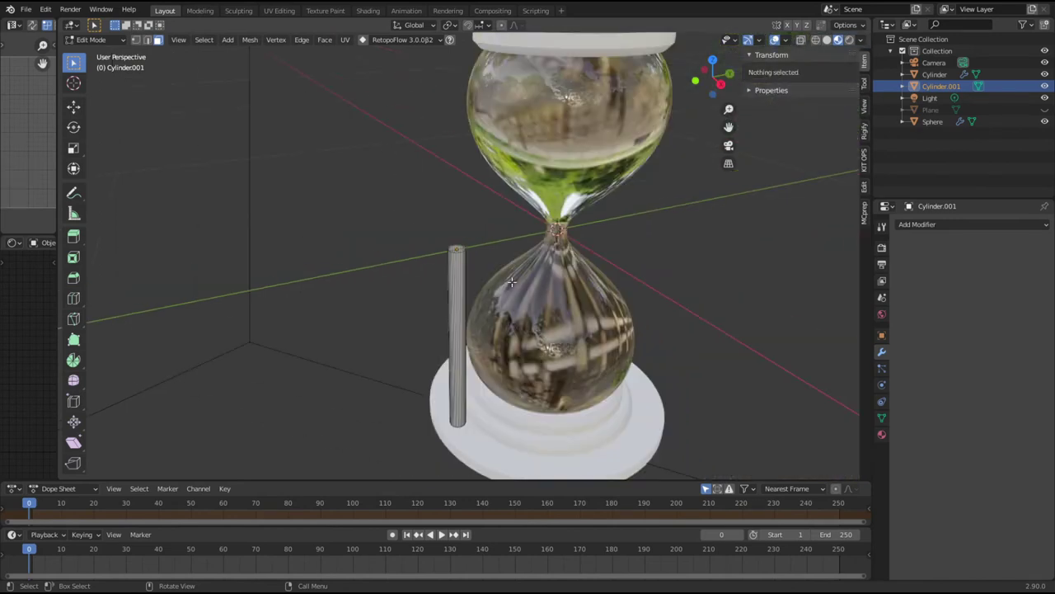
{"action": "key", "text": "KP_1"}
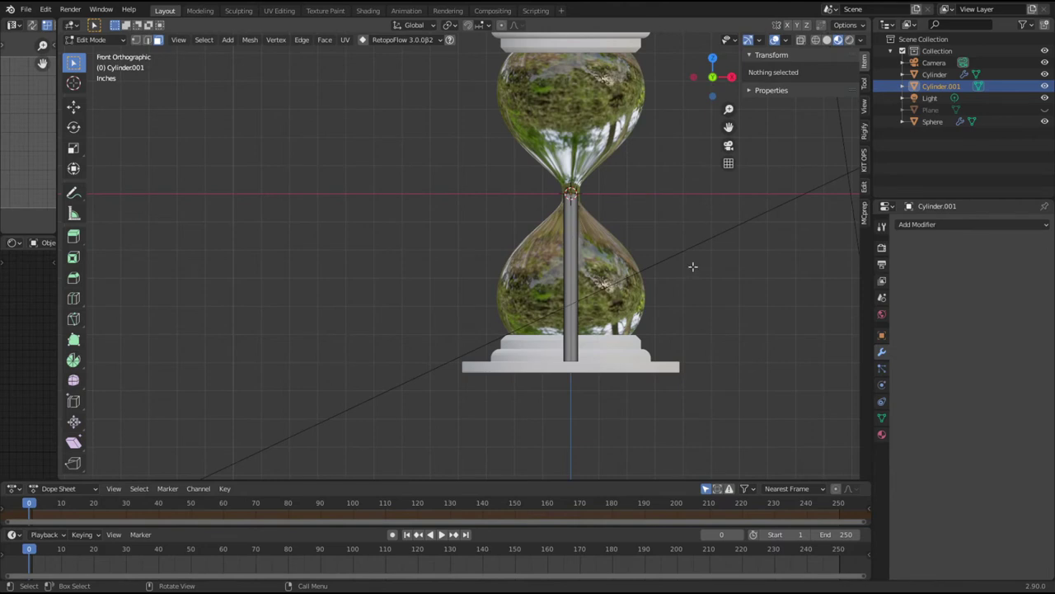
Step: In Object Mode, add a Mirror modifier to the pillar with X off and Z on
{"action": "key", "text": "Tab"}
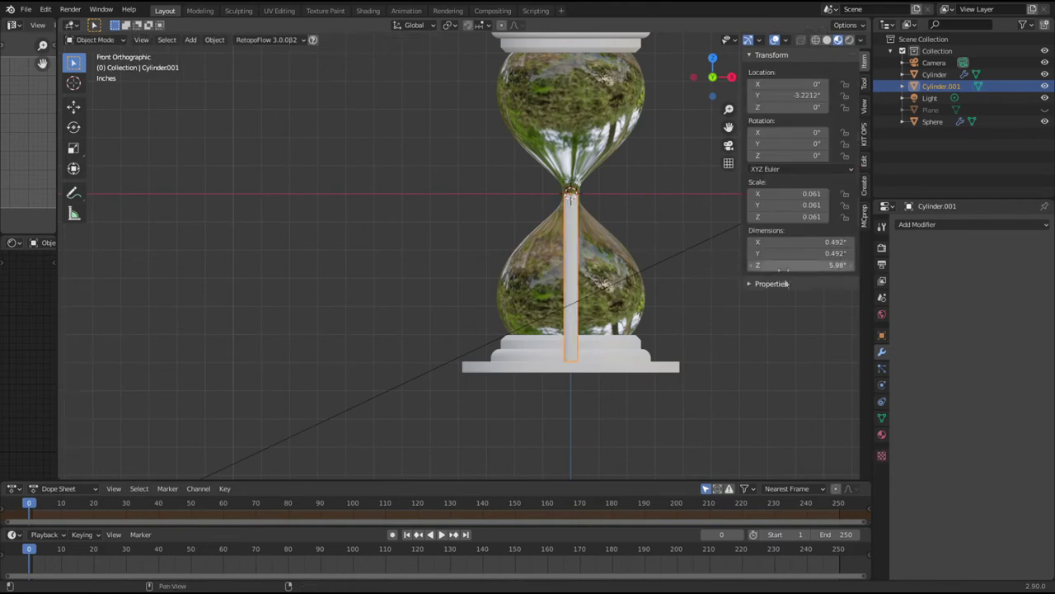
{"action": "left_click", "coordinate": [943, 227]}
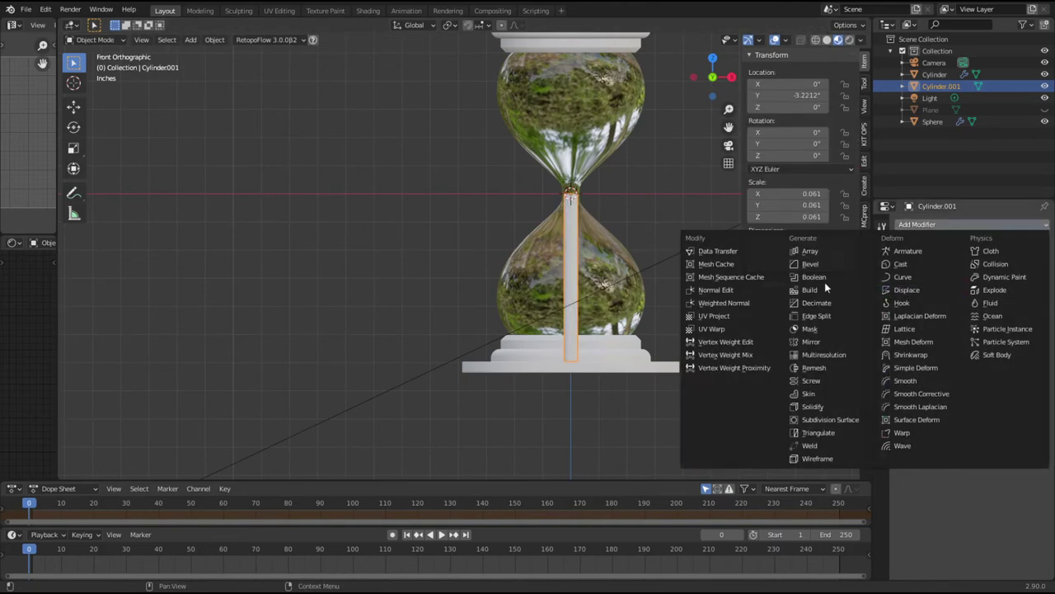
{"action": "left_click", "coordinate": [811, 341]}
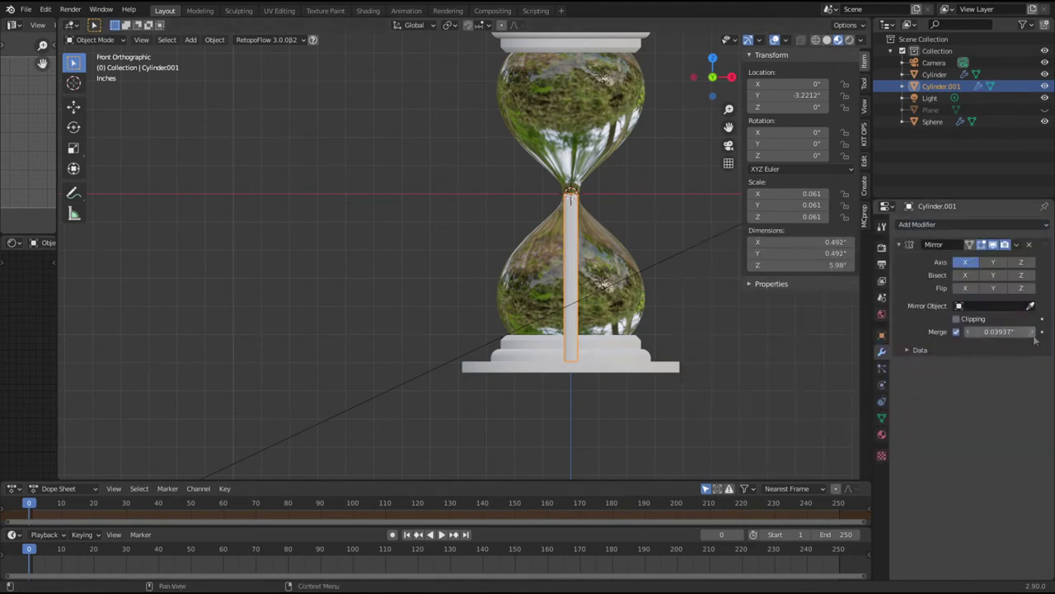
{"action": "left_click", "coordinate": [974, 263]}
{"action": "left_click", "coordinate": [1020, 262]}
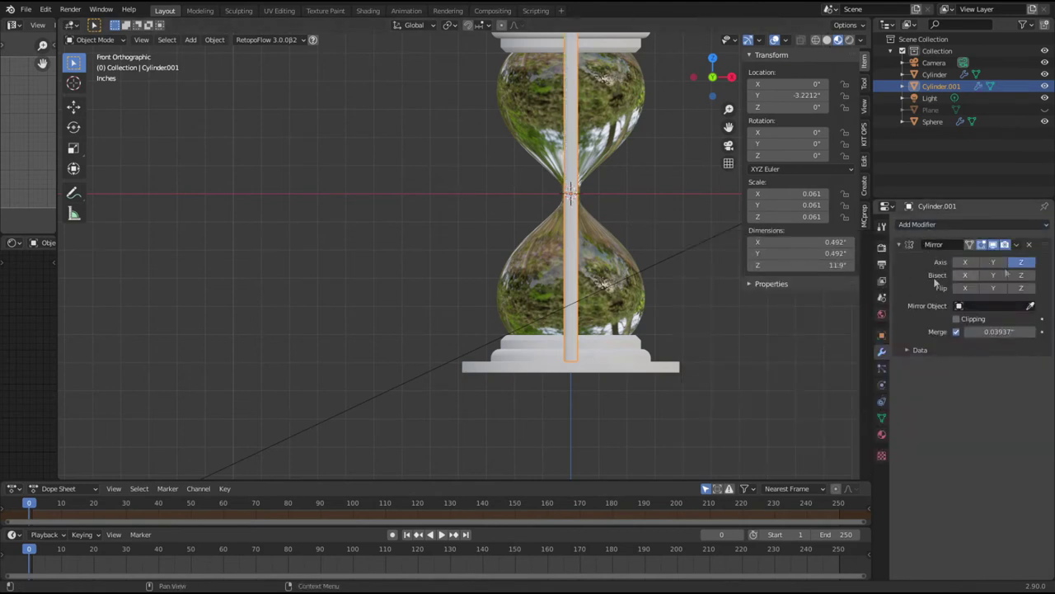
{"action": "middle_click_drag", "start_coordinate": [610, 317], "coordinate": [487, 350]}
{"action": "scroll", "coordinate": [507, 359], "scroll_direction": "down", "scroll_amount": 6}
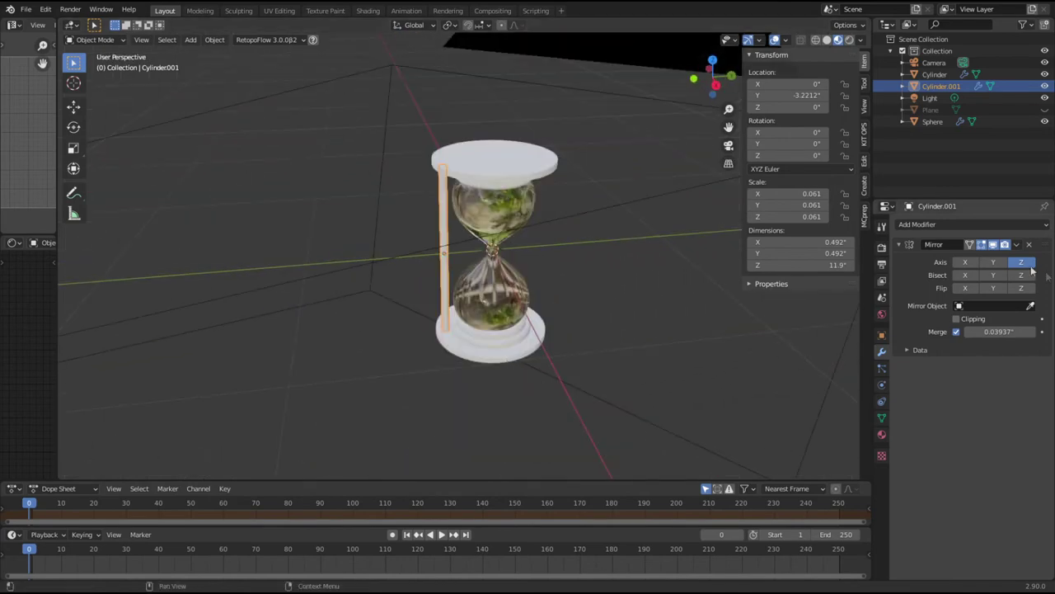
{"action": "left_click", "coordinate": [528, 382]}
{"action": "scroll", "coordinate": [528, 382], "scroll_direction": "up", "scroll_amount": 4}
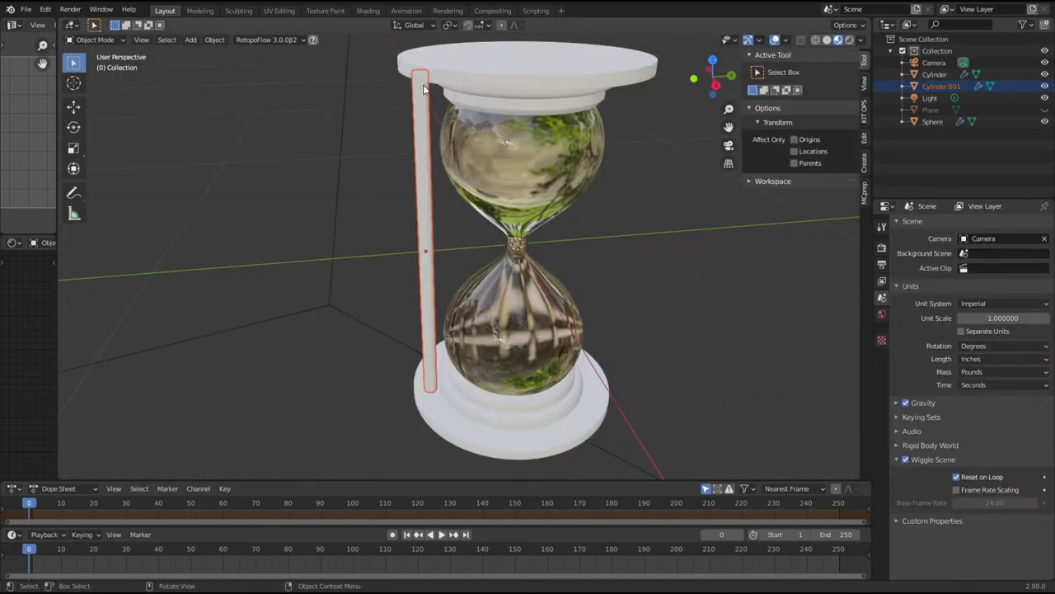
Step: Apply All Transforms to the pillar, then select its whole mesh in Edit Mode
{"action": "left_click", "coordinate": [430, 224]}
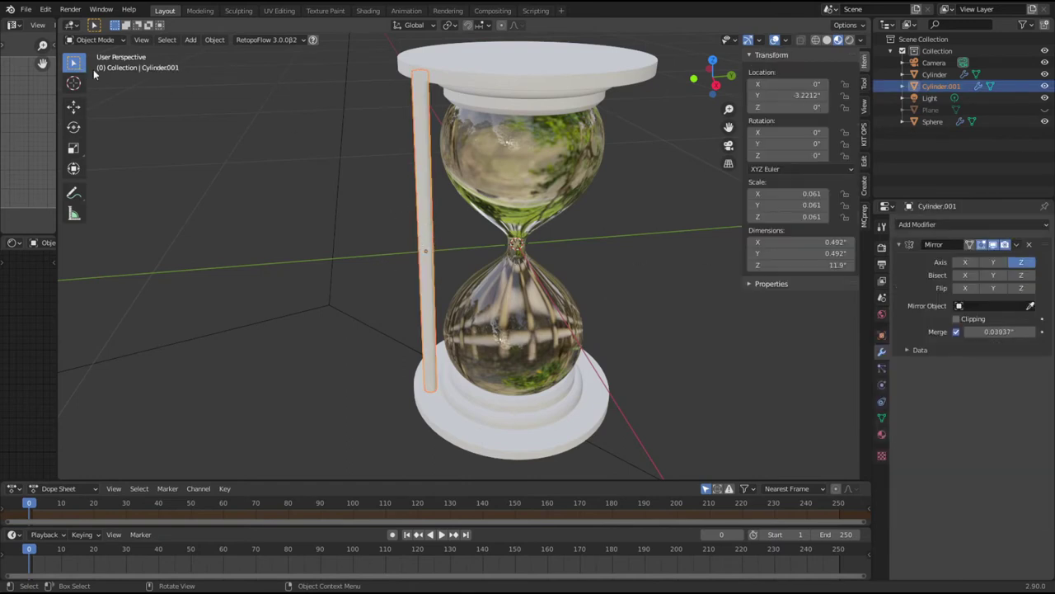
{"action": "left_click", "coordinate": [215, 39]}
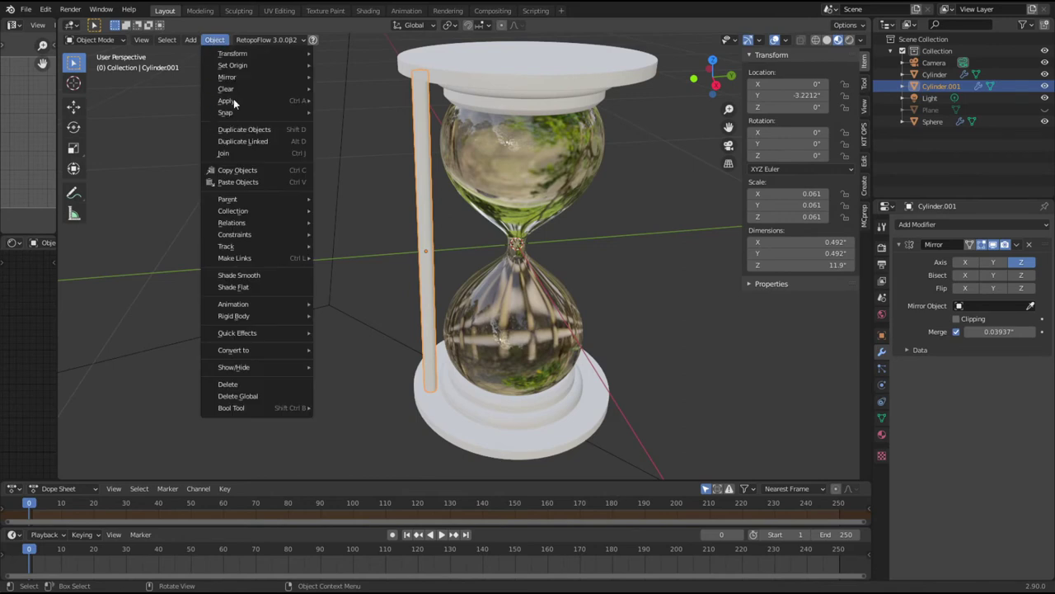
{"action": "mouse_move", "coordinate": [232, 100]}
{"action": "left_click", "coordinate": [352, 132]}
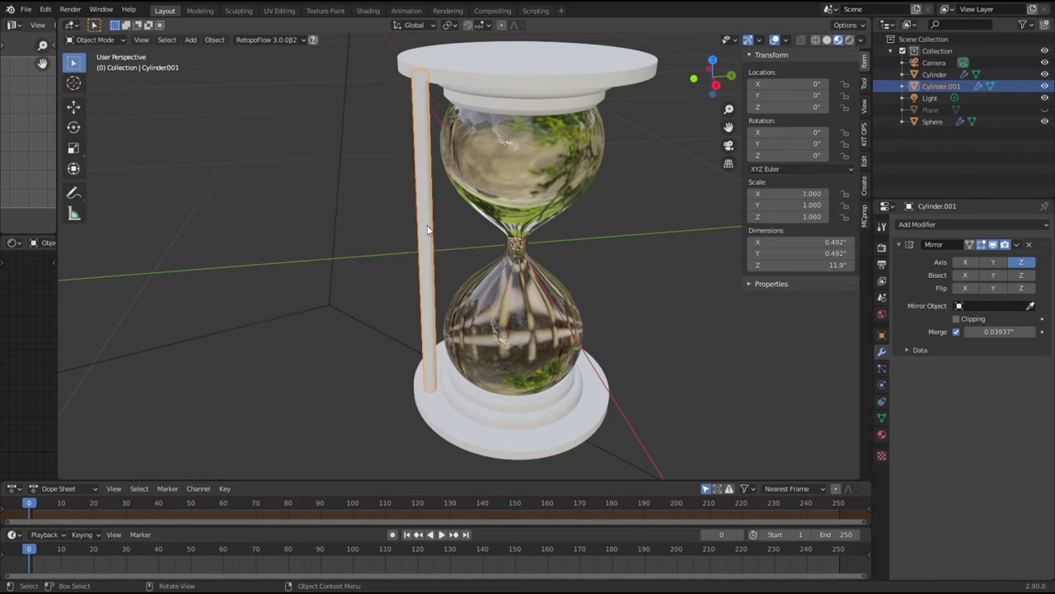
{"action": "key", "text": "Tab"}
{"action": "key", "text": "l"}
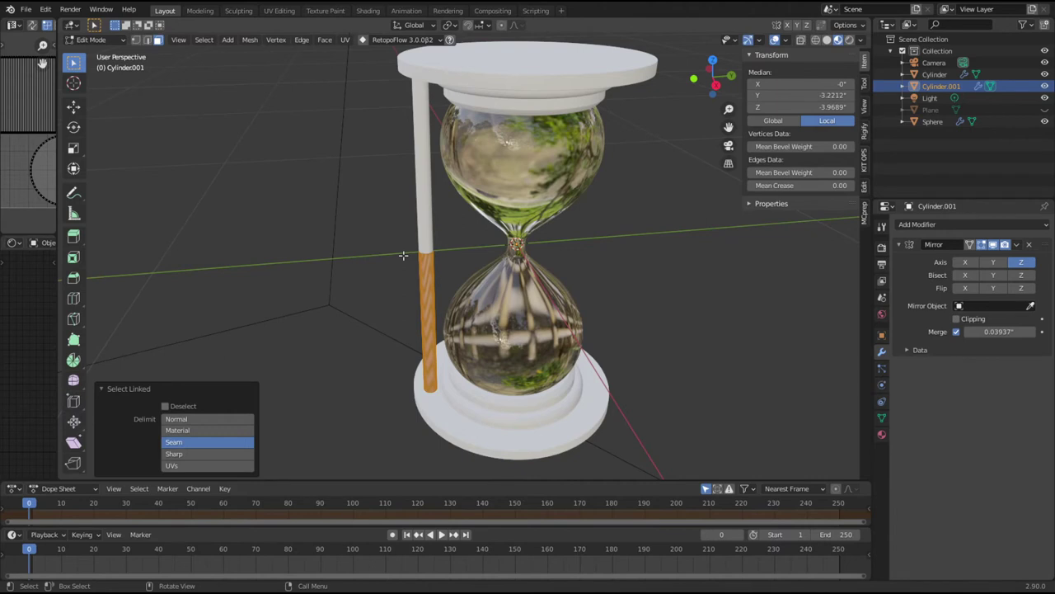
Step: Duplicate the pillar geometry in place and rotate it 120° about Z around the centre
{"action": "key", "text": "shift+d"}
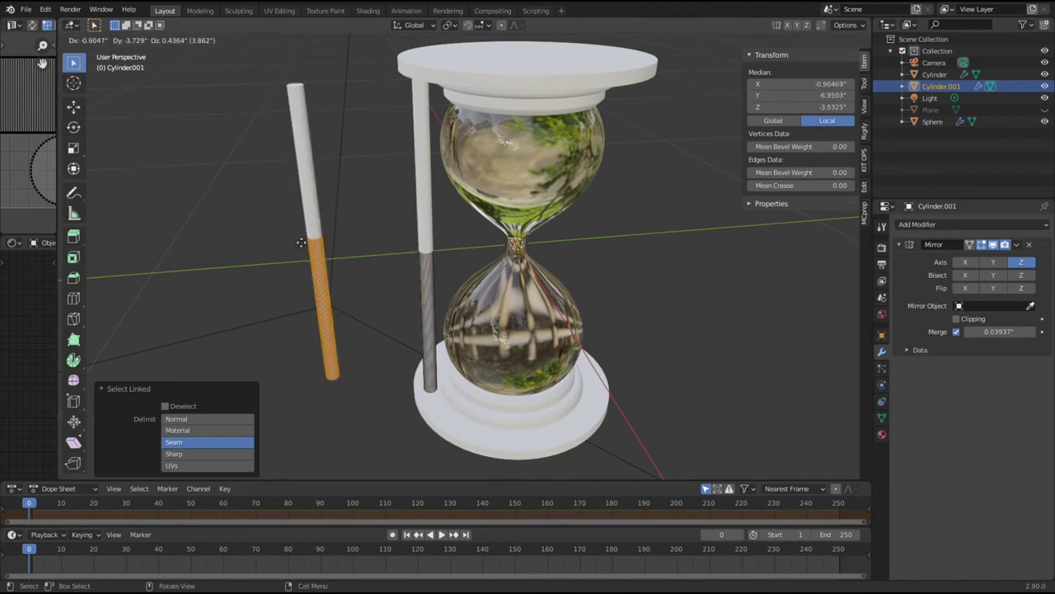
{"action": "right_click", "coordinate": [283, 220]}
{"action": "key", "text": "r"}
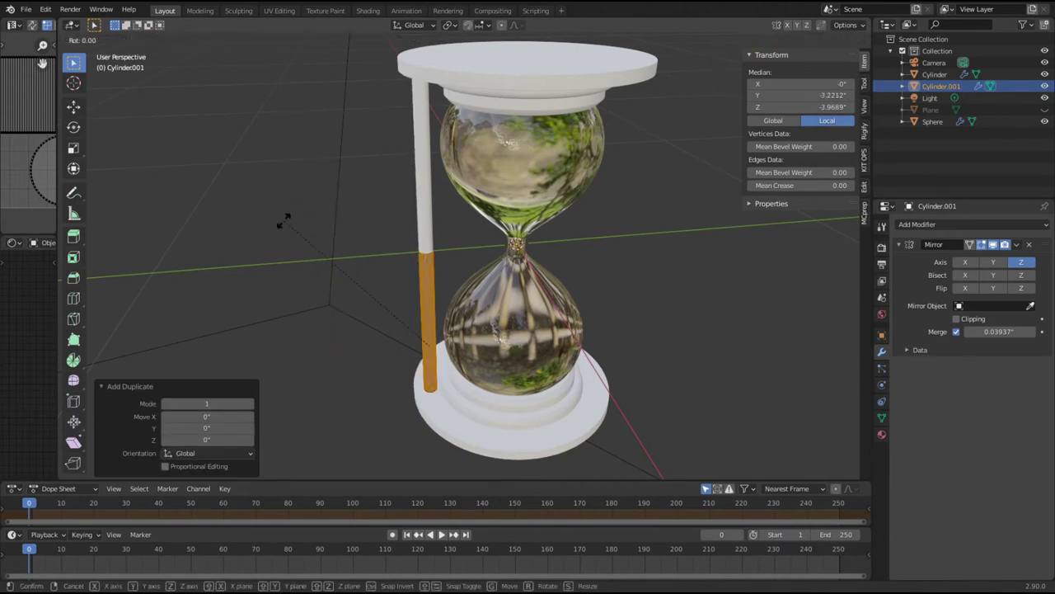
{"action": "type", "text": "z"}
{"action": "type", "text": "120"}
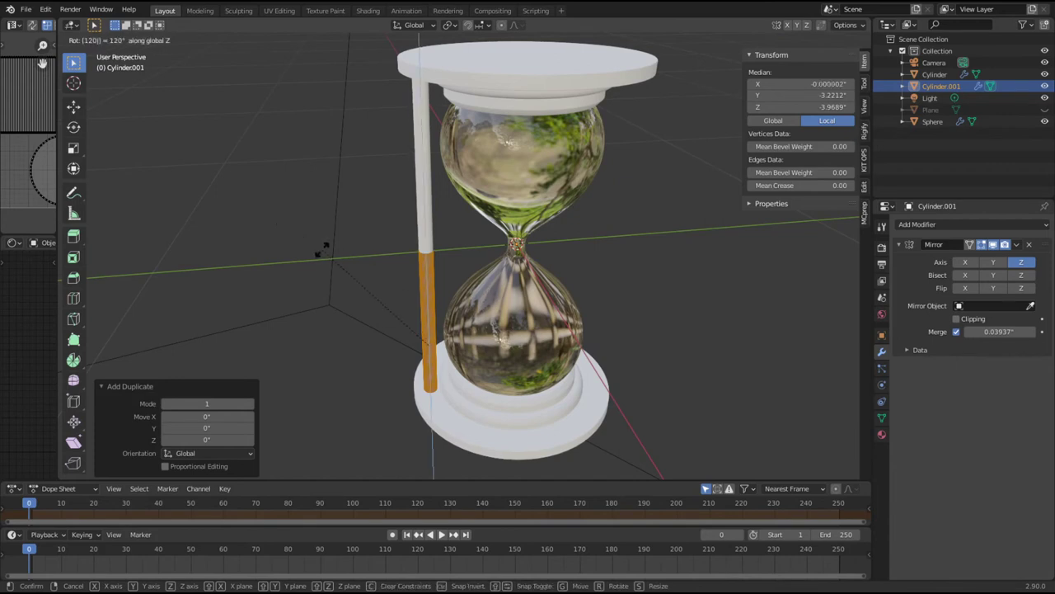
{"action": "key", "text": "Return"}
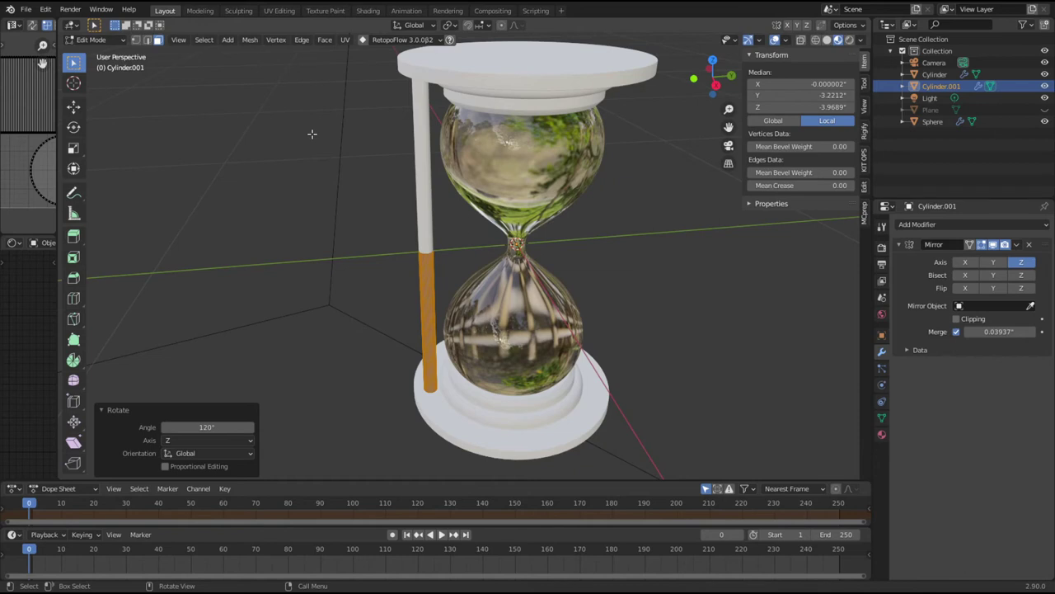
{"action": "left_click", "coordinate": [450, 25]}
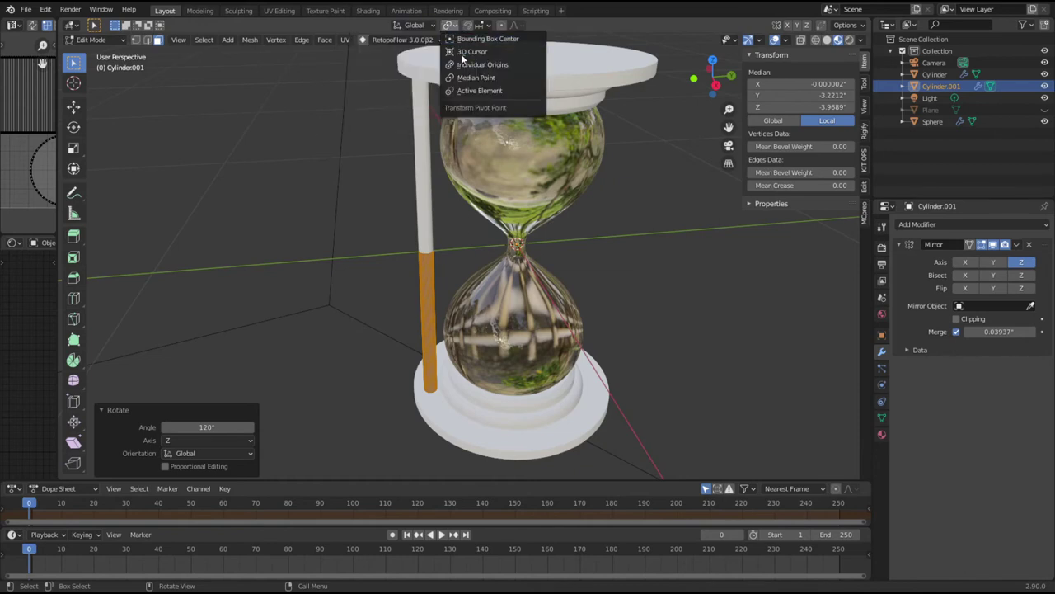
{"action": "type", "text": "r"}
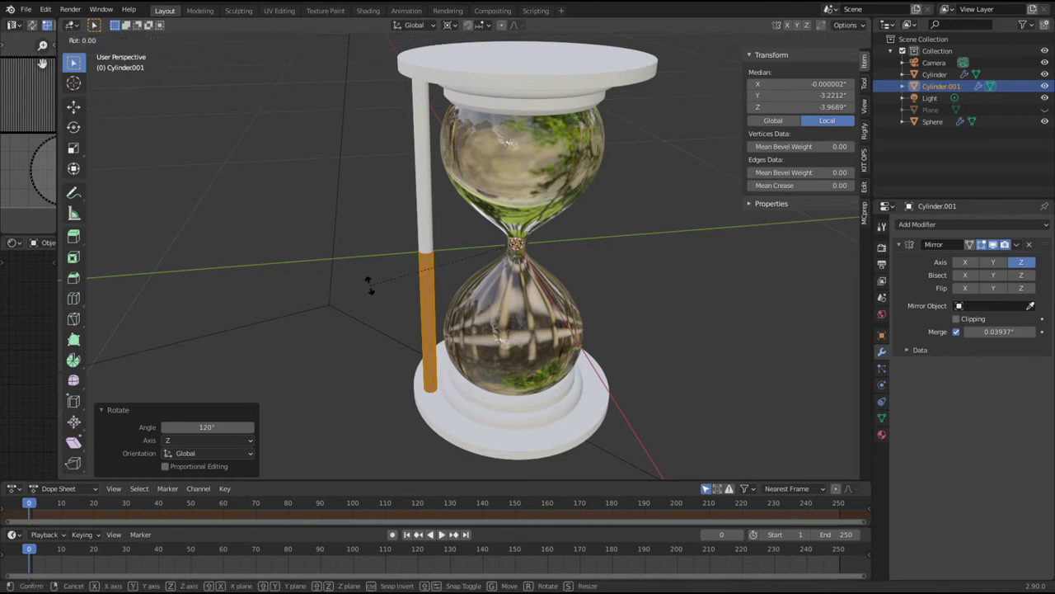
{"action": "type", "text": "z"}
{"action": "type", "text": "12"}
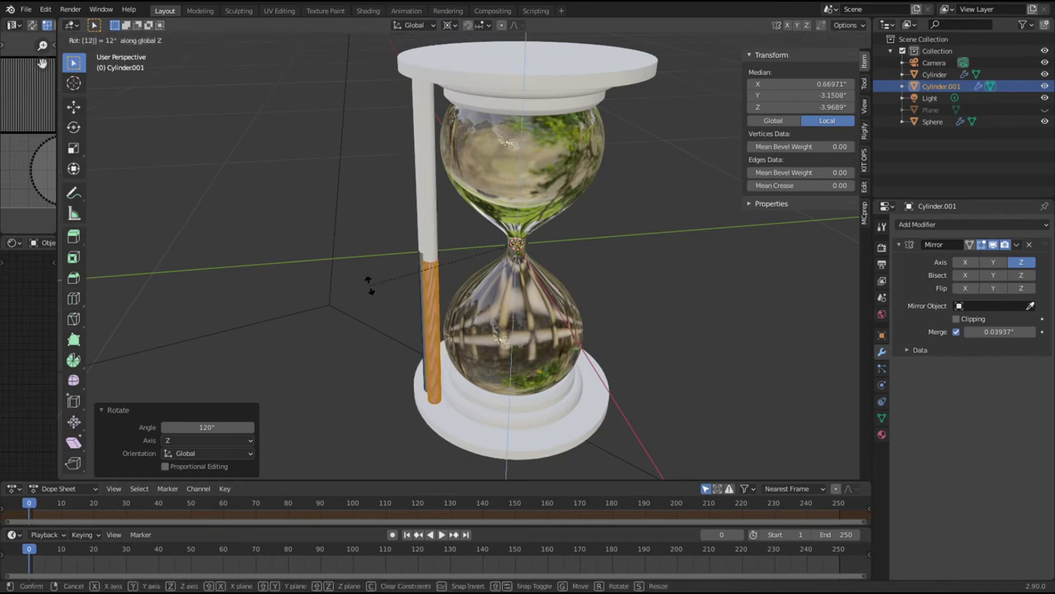
{"action": "type", "text": "0"}
{"action": "key", "text": "Return"}
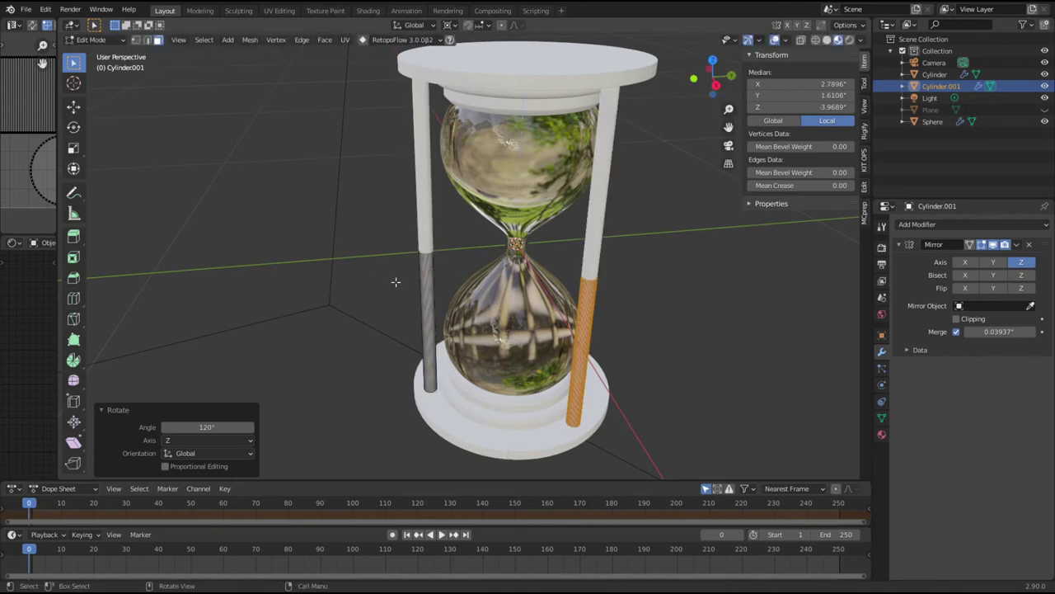
Step: Duplicate the rotated pillar, turn it another 120° about Z, and return to Object Mode
{"action": "key", "text": "shift+d"}
{"action": "right_click", "coordinate": [282, 280]}
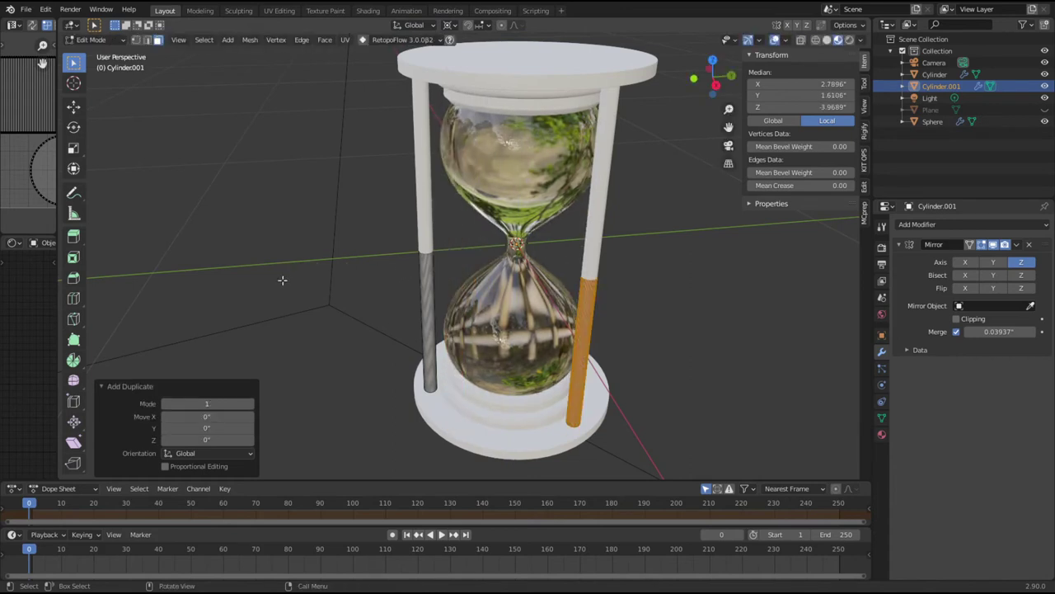
{"action": "type", "text": "rz12"}
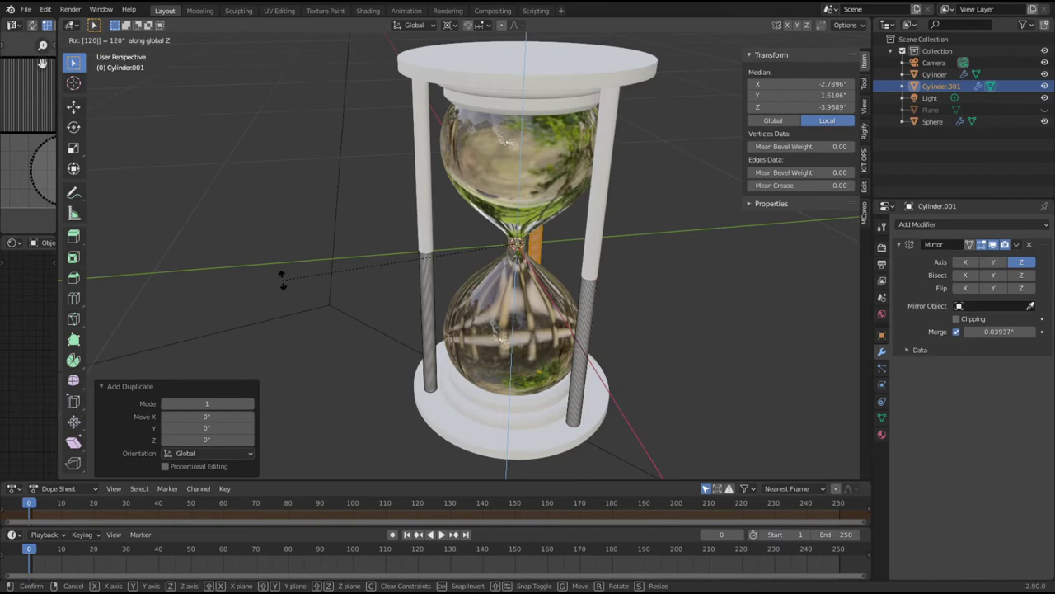
{"action": "key", "text": "Return"}
{"action": "key", "text": "Tab"}
{"action": "middle_click_drag", "start_coordinate": [282, 285], "coordinate": [396, 297]}
{"action": "left_click", "coordinate": [565, 312]}
{"action": "middle_click_drag", "start_coordinate": [565, 312], "coordinate": [516, 366]}
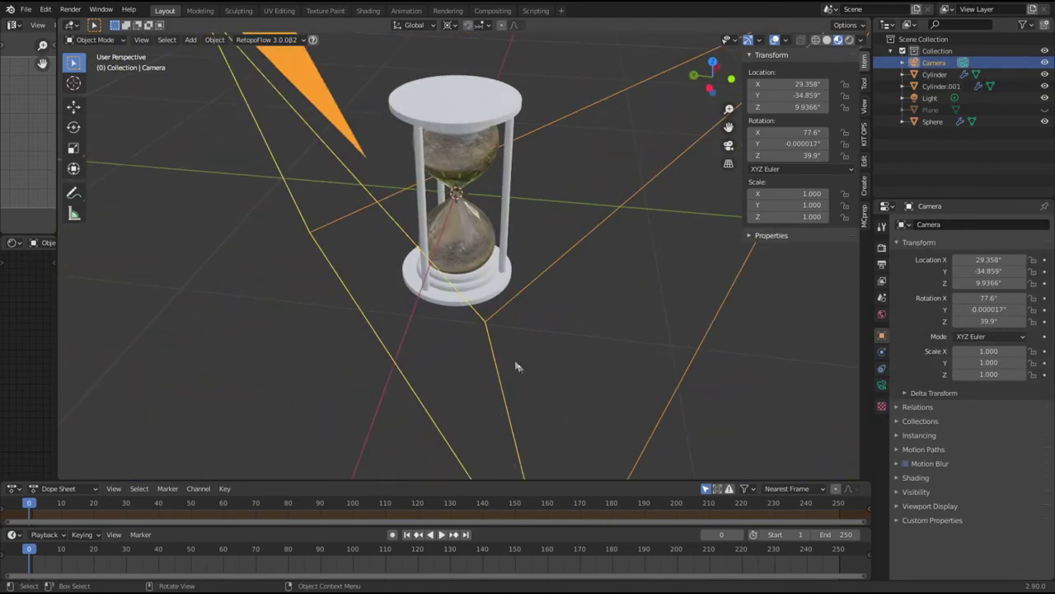
Step: Inspect the pillars, base, upper bulb and top cap from several orbit angles
{"action": "scroll", "coordinate": [503, 350], "scroll_direction": "up", "scroll_amount": 5}
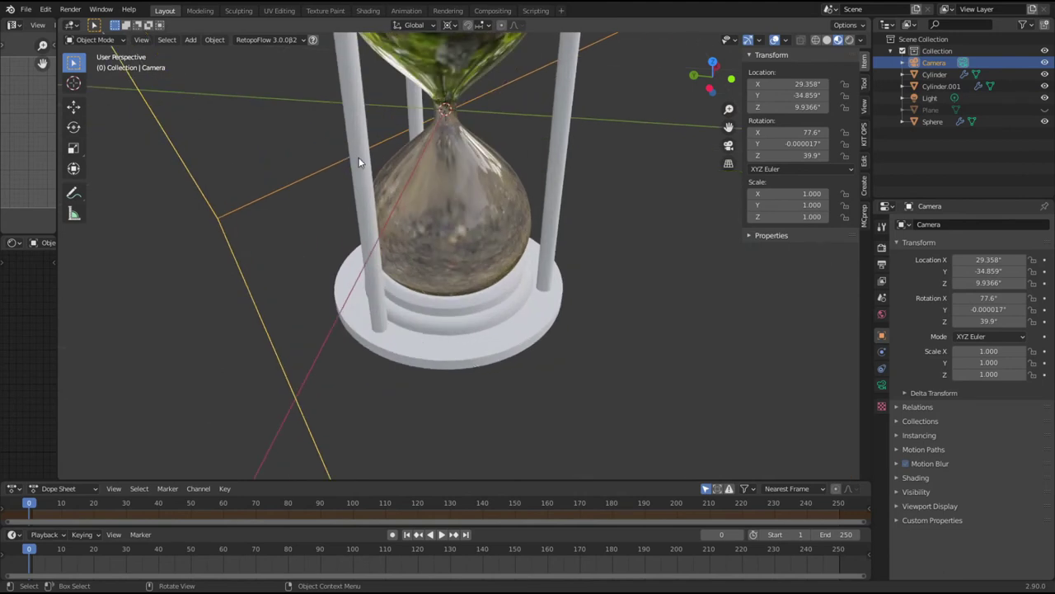
{"action": "left_click", "coordinate": [358, 162]}
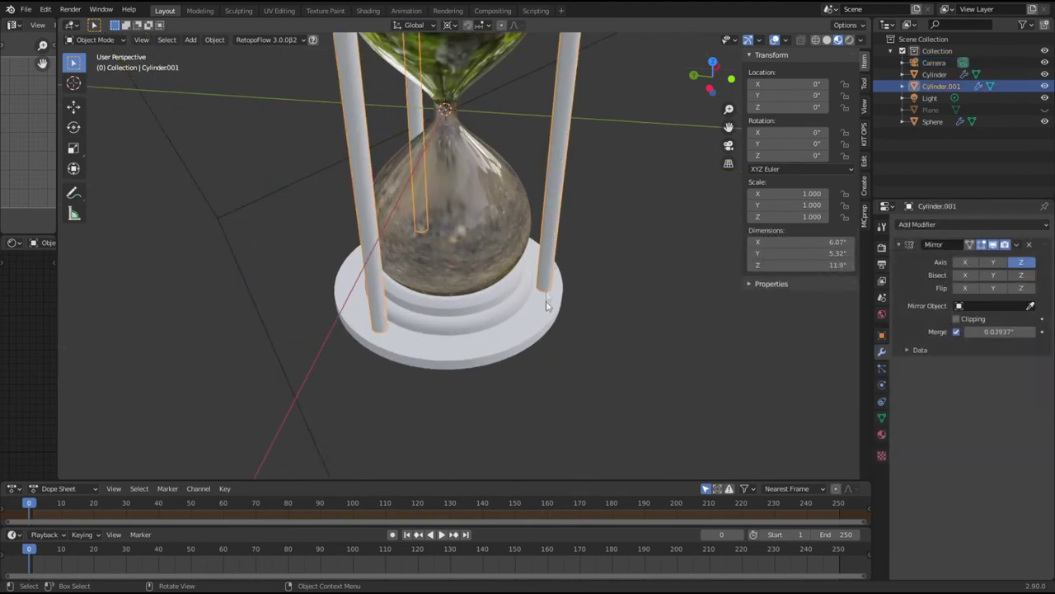
{"action": "left_click", "coordinate": [477, 342]}
{"action": "middle_click_drag", "start_coordinate": [561, 344], "coordinate": [400, 353]}
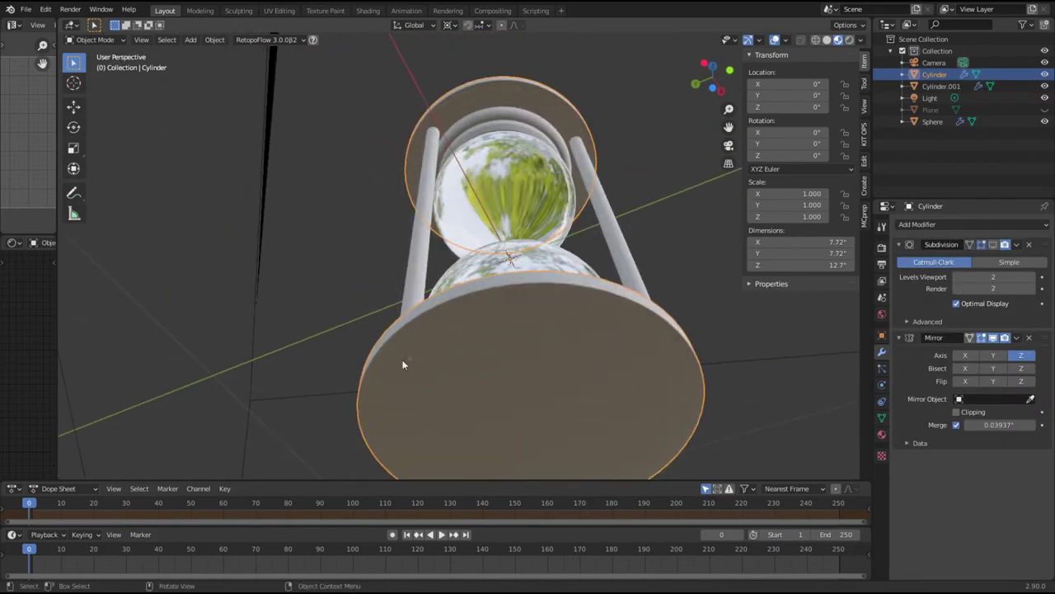
{"action": "middle_click_drag", "start_coordinate": [591, 381], "coordinate": [581, 438]}
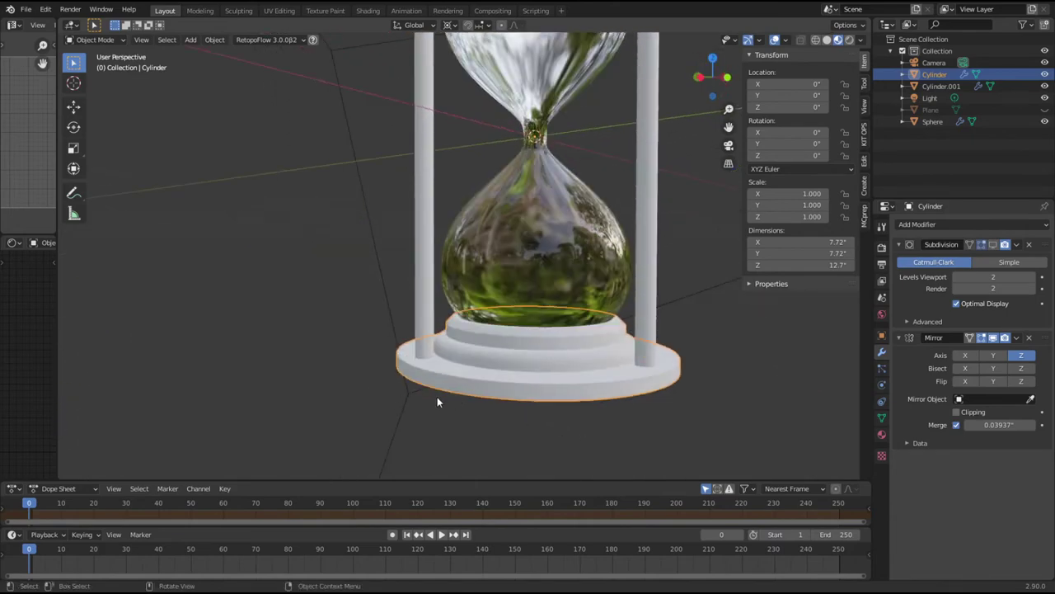
{"action": "middle_click_drag", "start_coordinate": [485, 268], "coordinate": [464, 184]}
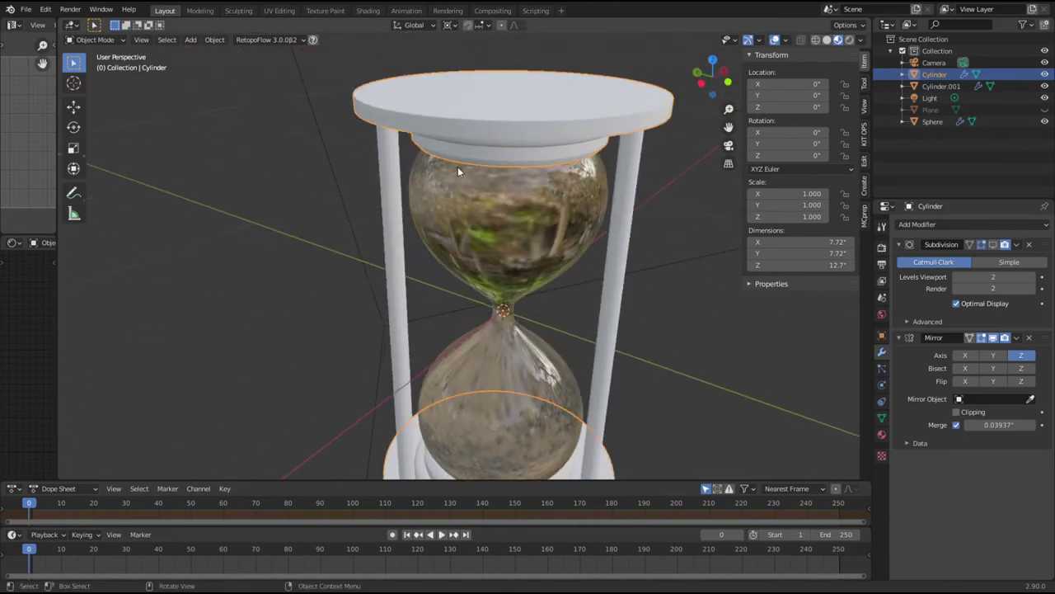
{"action": "middle_click_drag", "start_coordinate": [477, 383], "coordinate": [443, 266]}
Step: Select the pillars object Cylinder.001 and enter Edit Mode
{"action": "left_click", "coordinate": [437, 229]}
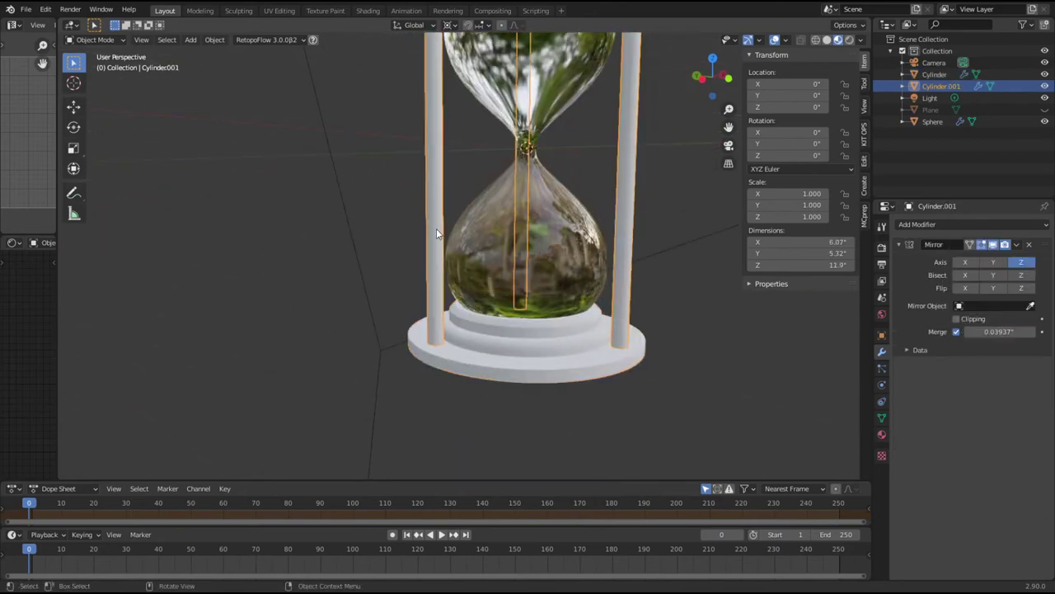
{"action": "key", "text": "Tab"}
{"action": "middle_click_drag", "start_coordinate": [458, 402], "coordinate": [556, 424]}
{"action": "scroll", "coordinate": [561, 371], "scroll_direction": "up", "scroll_amount": 4}
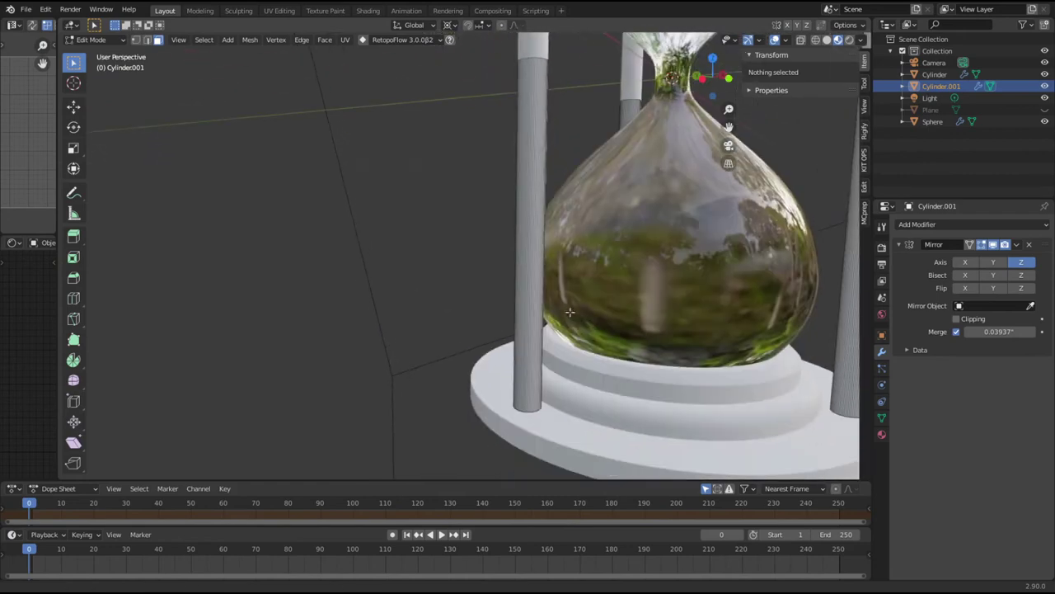
Step: Duplicate one pillar and move the copy straight down along Z below the base
{"action": "key", "text": "l"}
{"action": "scroll", "coordinate": [617, 313], "scroll_direction": "down", "scroll_amount": 3}
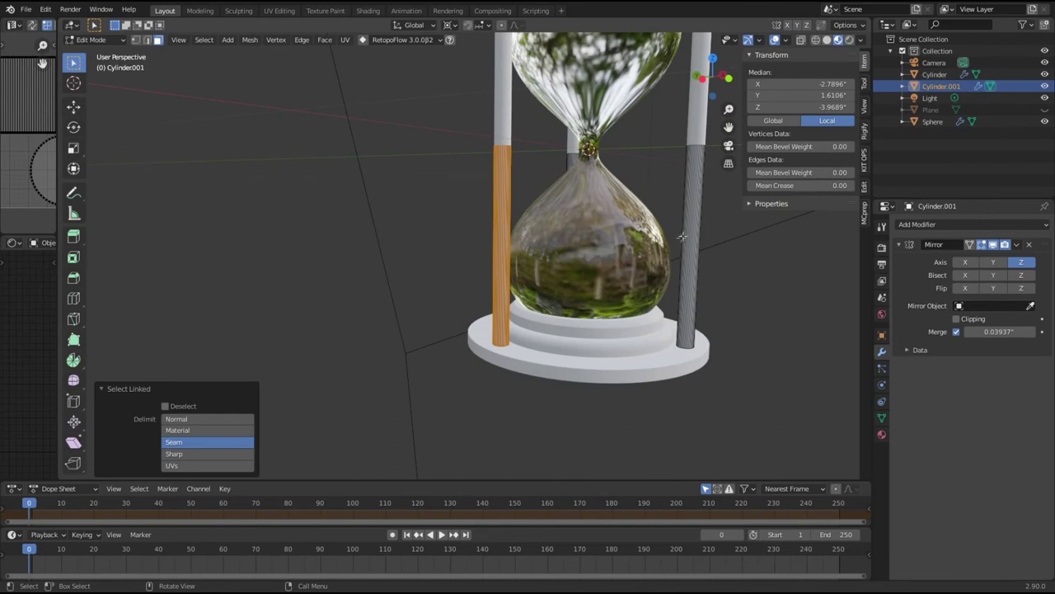
{"action": "key", "text": "g"}
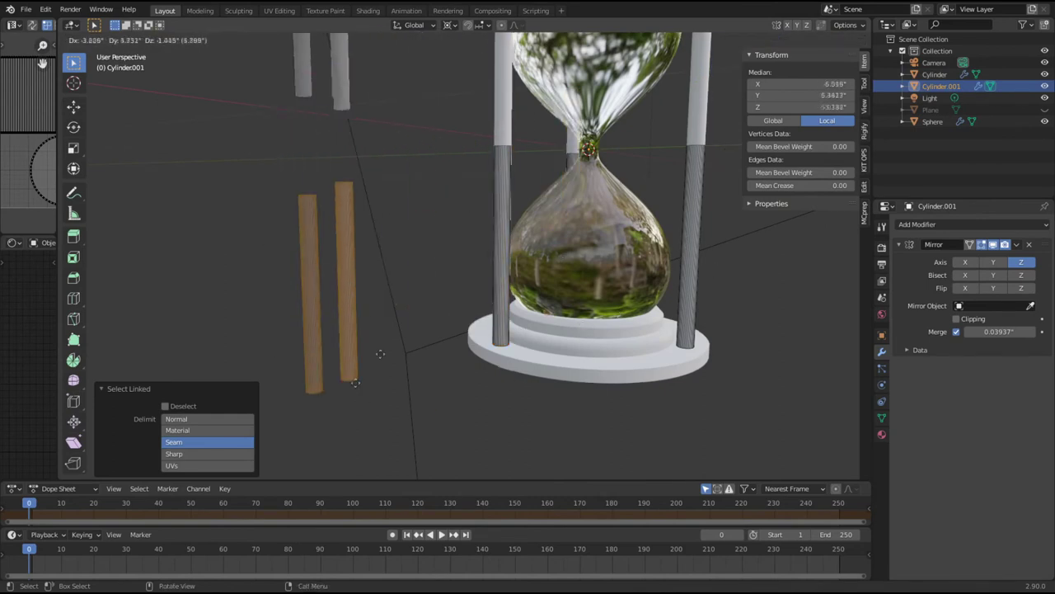
{"action": "right_click", "coordinate": [285, 306]}
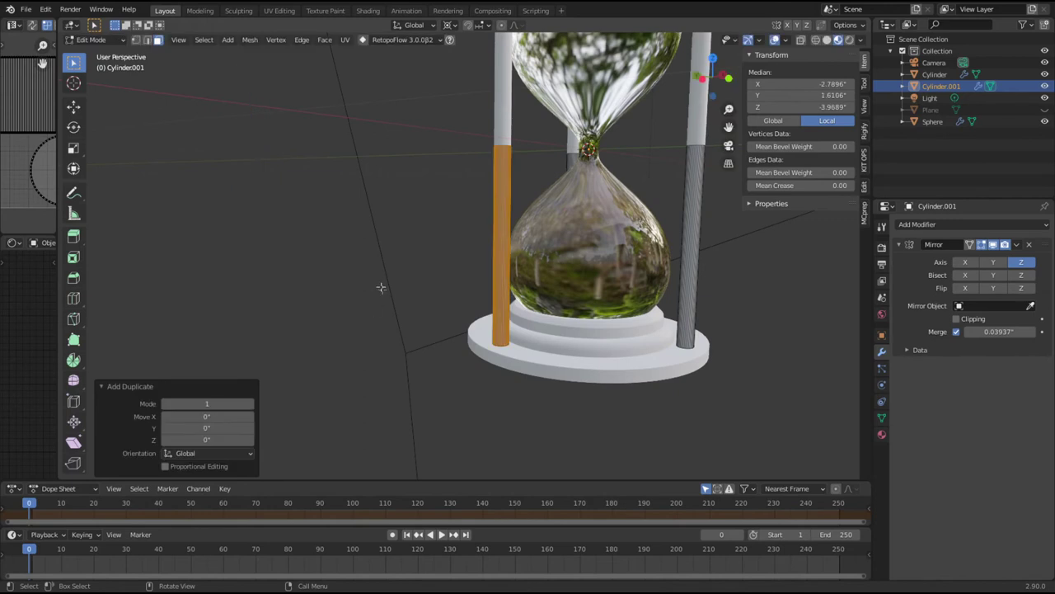
{"action": "key", "text": "g"}
{"action": "key", "text": "z"}
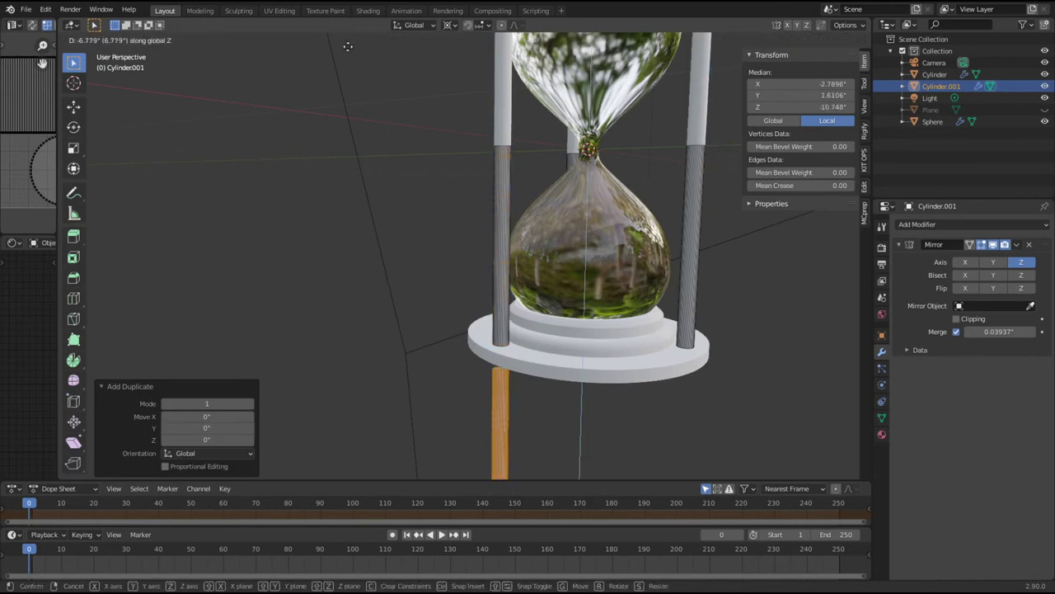
{"action": "left_click", "coordinate": [348, 46]}
{"action": "middle_click_drag", "start_coordinate": [462, 165], "coordinate": [497, 339]}
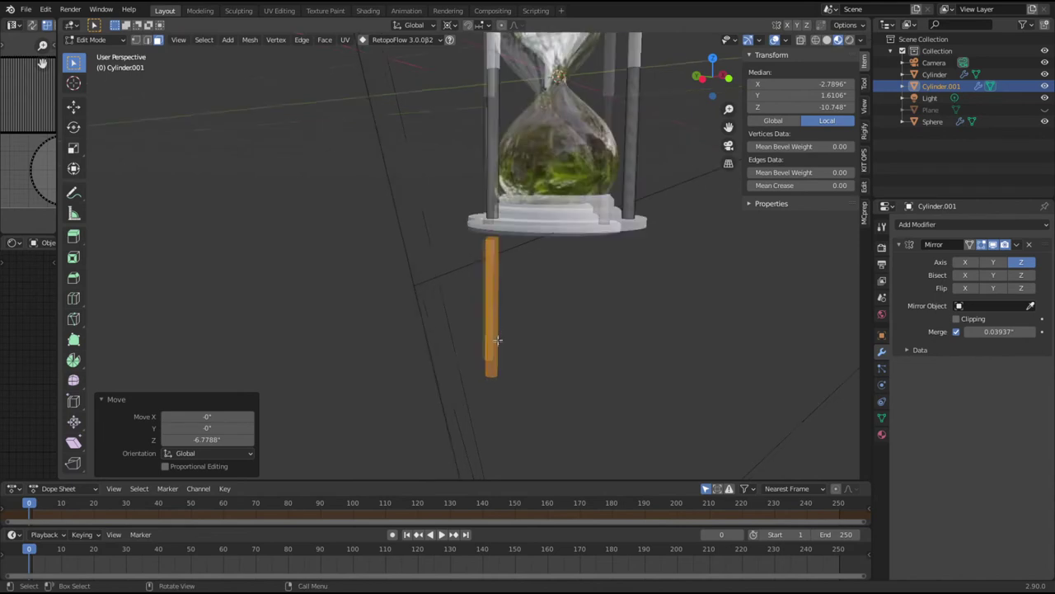
{"action": "scroll", "coordinate": [497, 340], "scroll_direction": "up", "scroll_amount": 6}
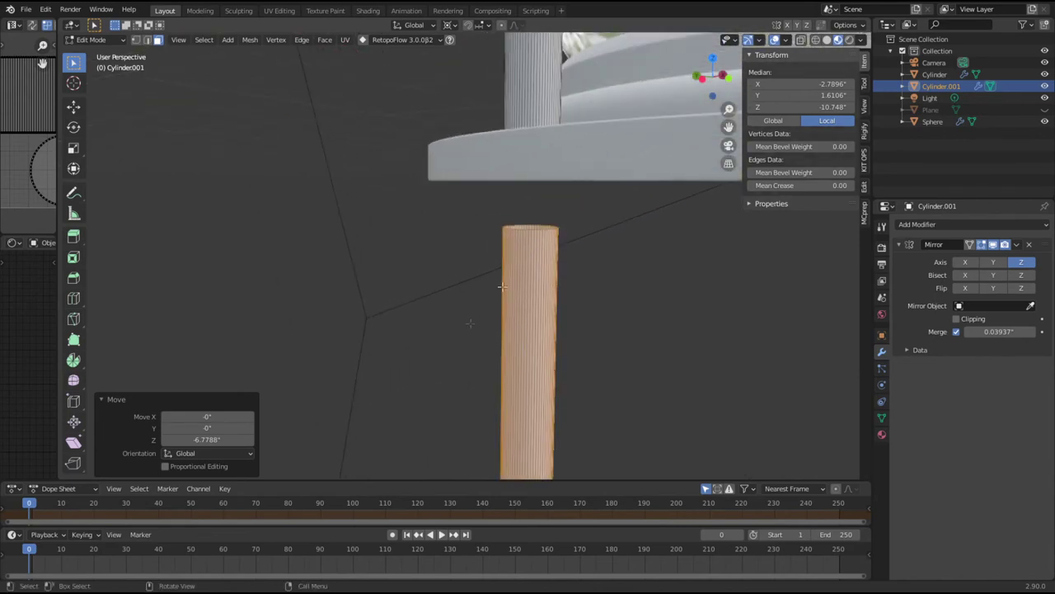
{"action": "scroll", "coordinate": [502, 286], "scroll_direction": "up", "scroll_amount": 2}
Step: Cap the copy's top edge loop with a face and bevel its rim
{"action": "left_click", "coordinate": [147, 40]}
{"action": "left_click", "coordinate": [505, 205]}
{"action": "left_click", "coordinate": [528, 221], "text": "alt"}
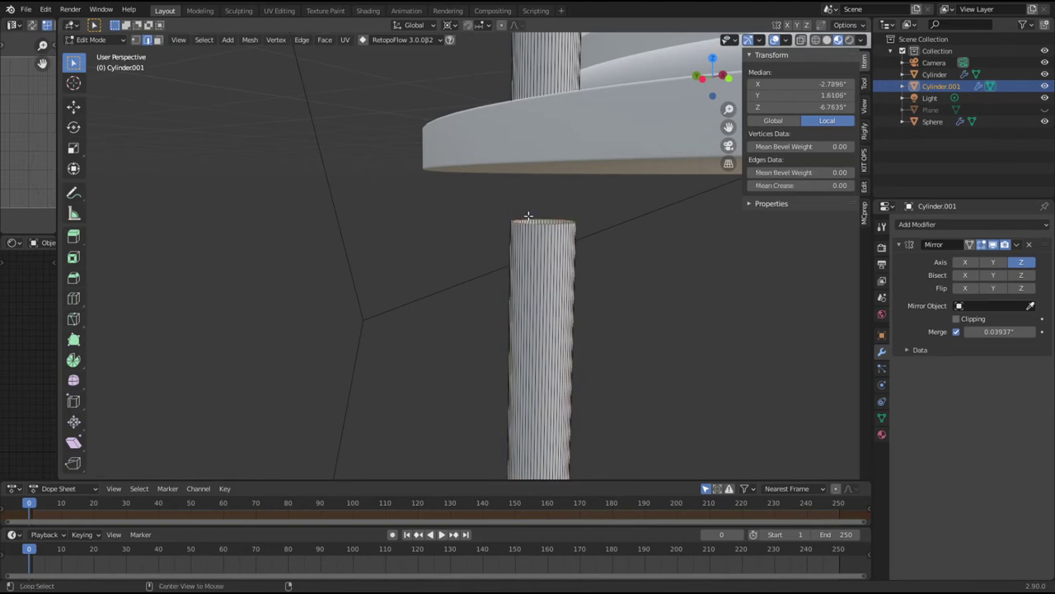
{"action": "key", "text": "f"}
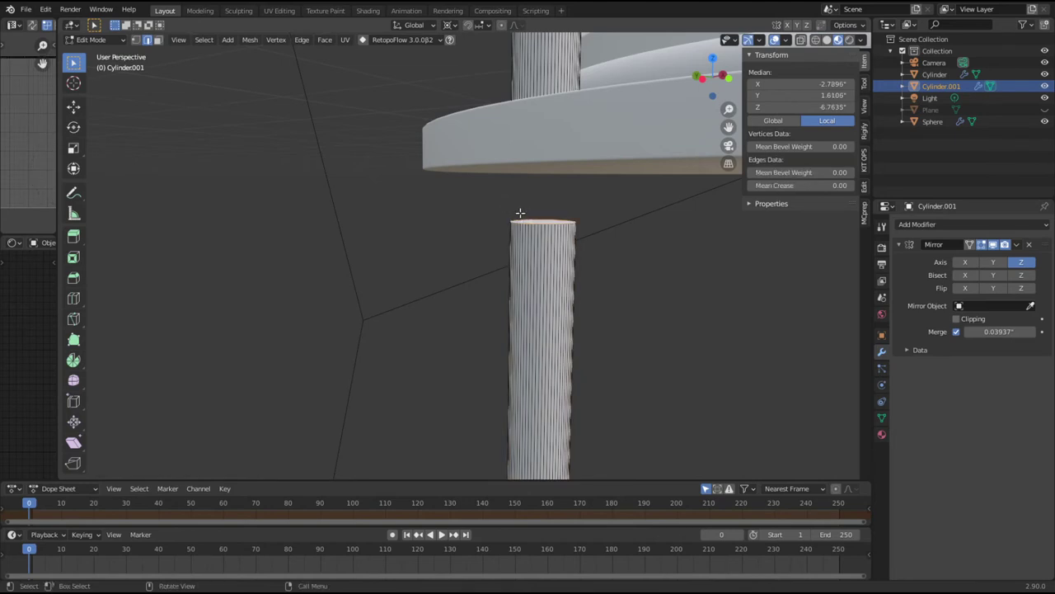
{"action": "key", "text": "ctrl+b"}
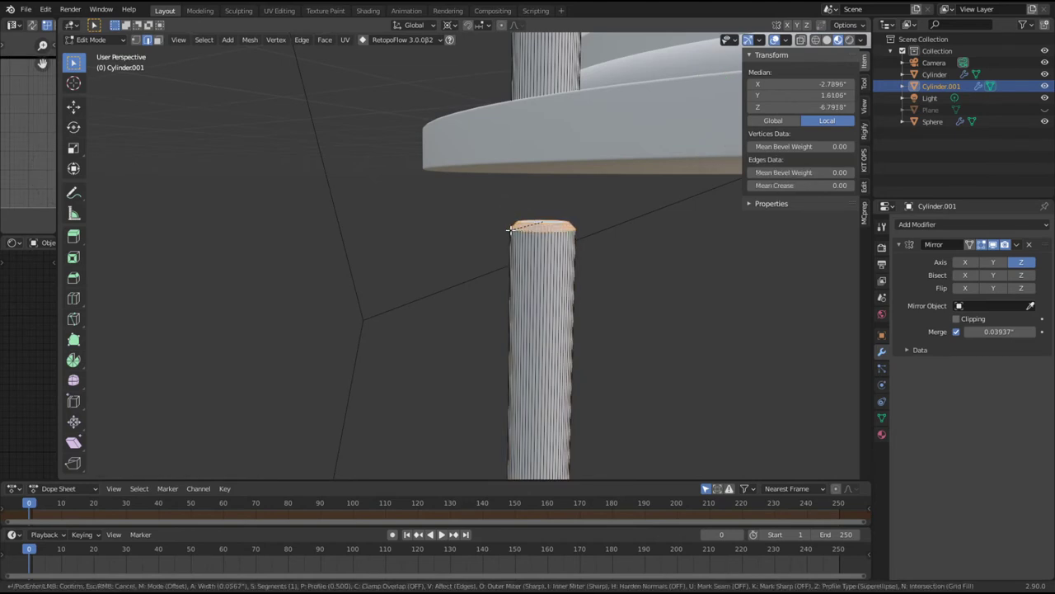
{"action": "left_click", "coordinate": [513, 227]}
Step: In front X-ray view, box-select the copy's bottom edge
{"action": "middle_click_drag", "start_coordinate": [601, 255], "coordinate": [502, 385]}
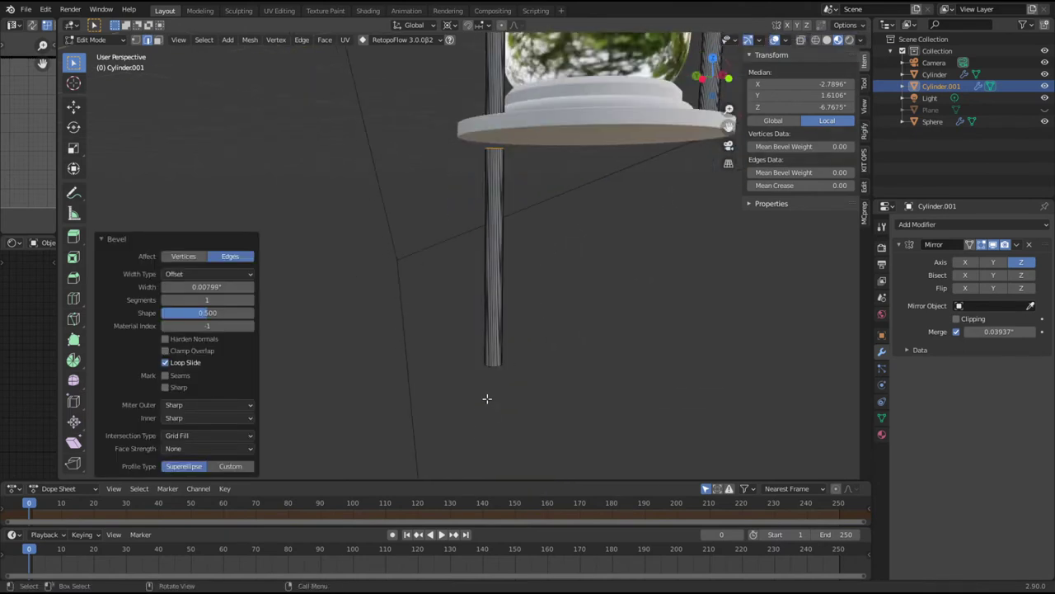
{"action": "key", "text": "KP_1"}
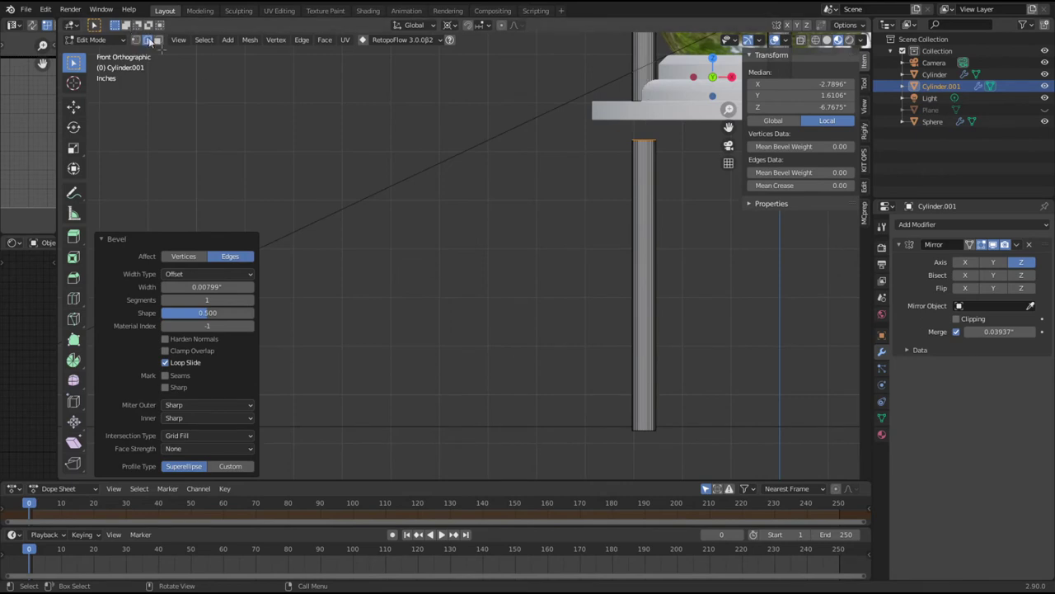
{"action": "key", "text": "alt+z"}
{"action": "left_click_drag", "start_coordinate": [573, 440], "coordinate": [712, 418]}
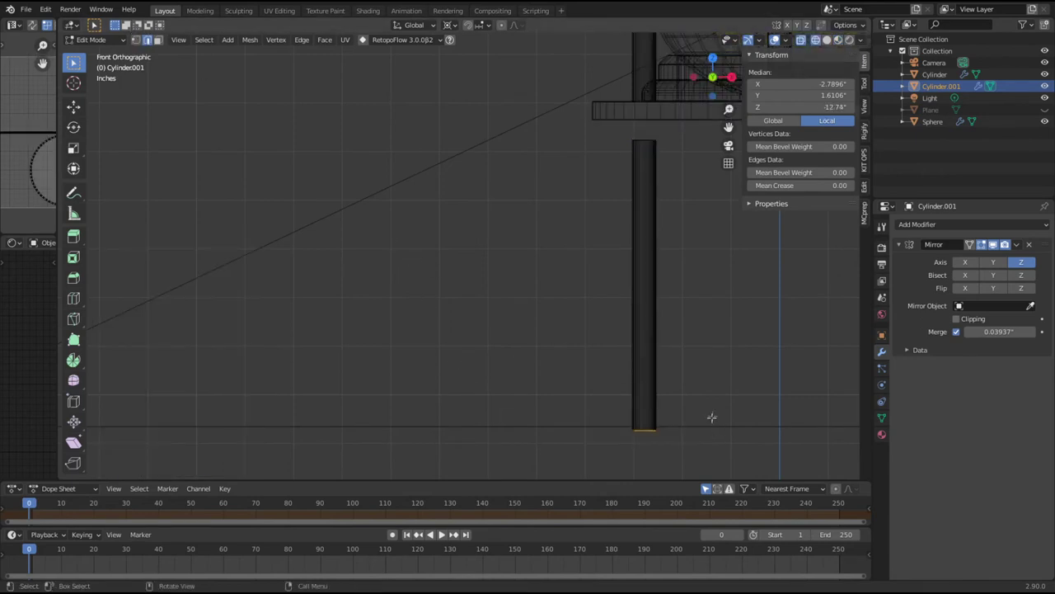
Step: Raise the copy's bottom edge along Z to shorten it into a foot piece
{"action": "key", "text": "g"}
{"action": "key", "text": "z"}
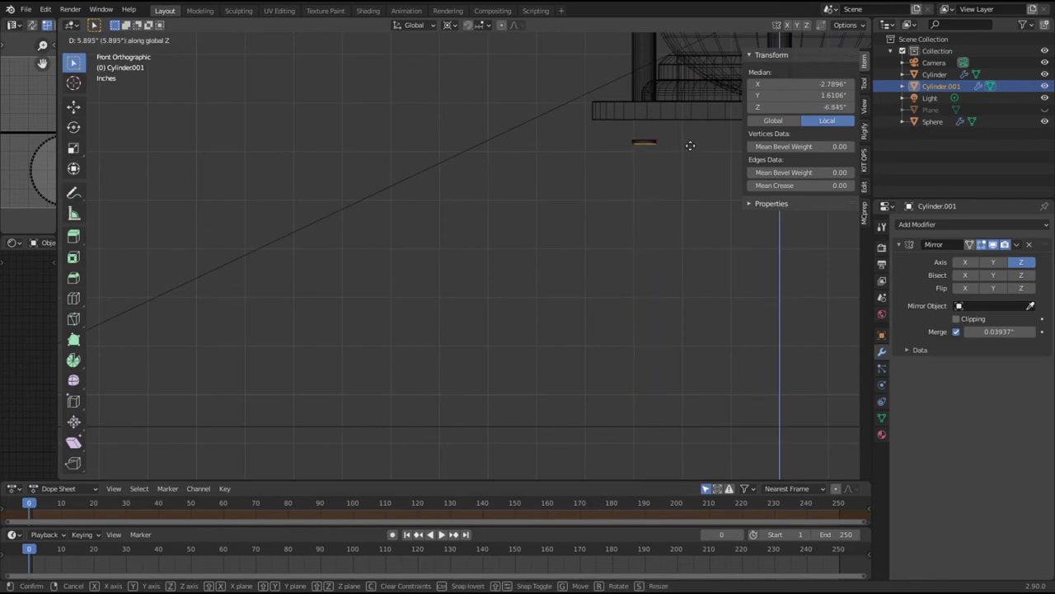
{"action": "left_click", "coordinate": [689, 145]}
{"action": "scroll", "coordinate": [662, 141], "scroll_direction": "up", "scroll_amount": 3}
{"action": "middle_click_drag", "start_coordinate": [662, 141], "coordinate": [361, 343], "text": "shift"}
{"action": "scroll", "coordinate": [360, 342], "scroll_direction": "up", "scroll_amount": 1}
{"action": "middle_click_drag", "start_coordinate": [461, 266], "coordinate": [462, 320], "text": "shift"}
Step: Box-select the foot piece and move it up along Z to sit snugly under the base
{"action": "left_click", "coordinate": [408, 325]}
{"action": "key", "text": "b"}
{"action": "left_click_drag", "start_coordinate": [369, 239], "coordinate": [551, 350]}
{"action": "key", "text": "g"}
{"action": "key", "text": "z"}
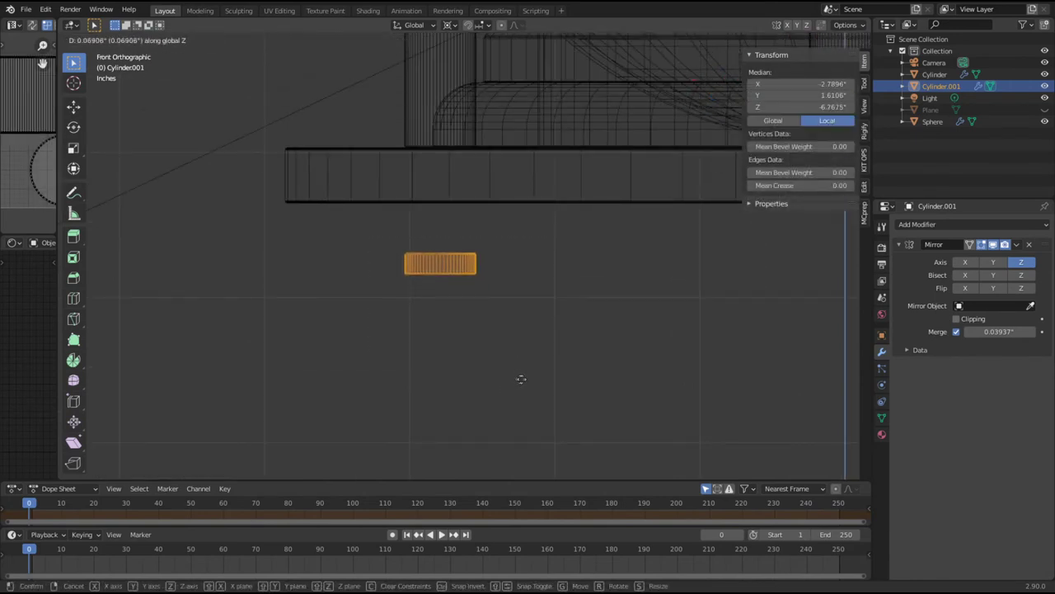
{"action": "left_click", "coordinate": [565, 329]}
{"action": "scroll", "coordinate": [518, 267], "scroll_direction": "up", "scroll_amount": 4}
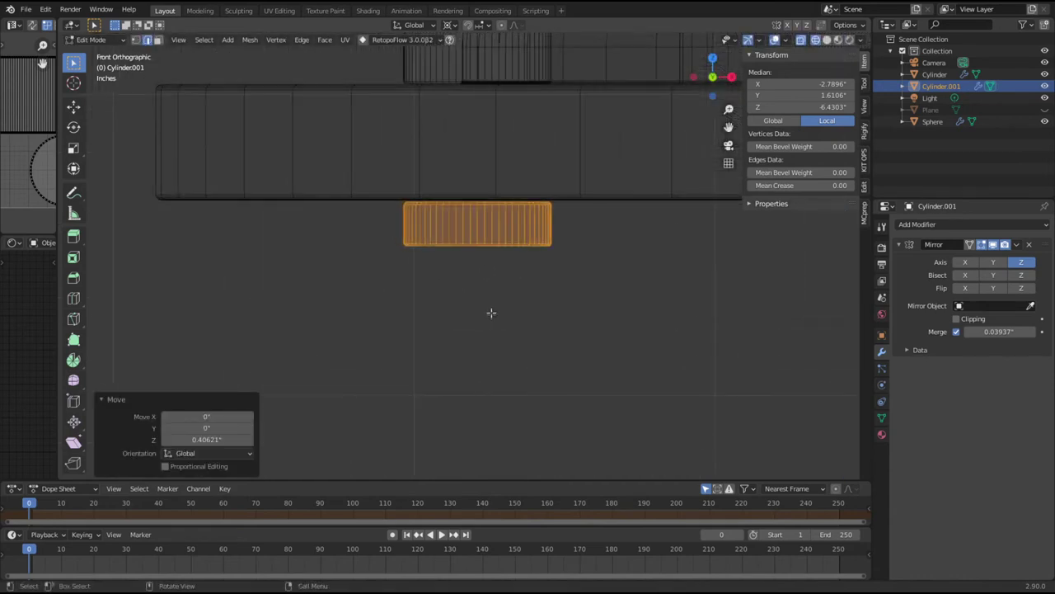
{"action": "scroll", "coordinate": [491, 311], "scroll_direction": "up", "scroll_amount": 3}
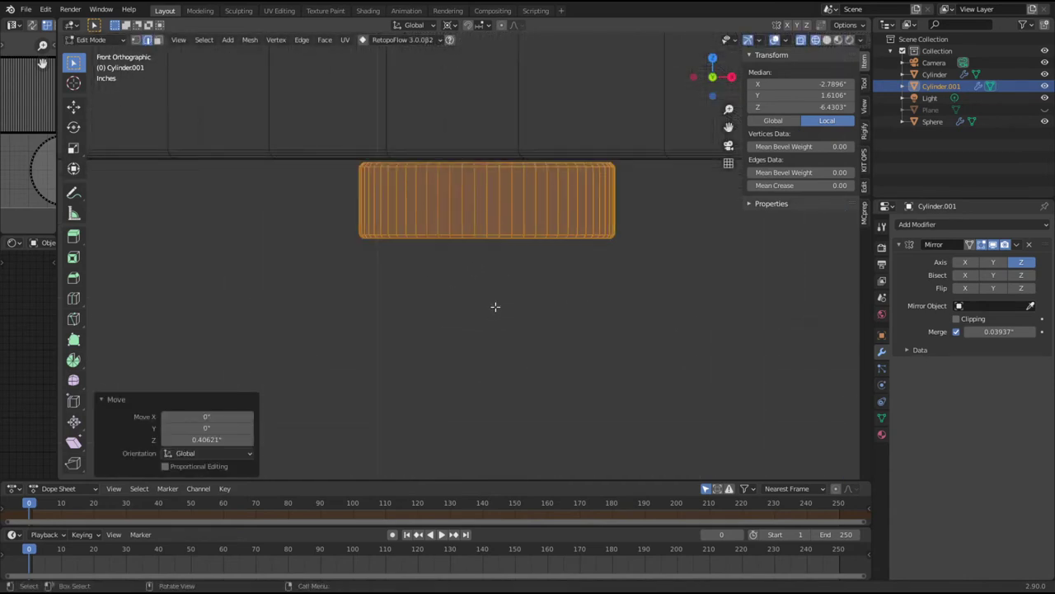
{"action": "key", "text": "g"}
{"action": "key", "text": "z"}
{"action": "left_click", "coordinate": [487, 262]}
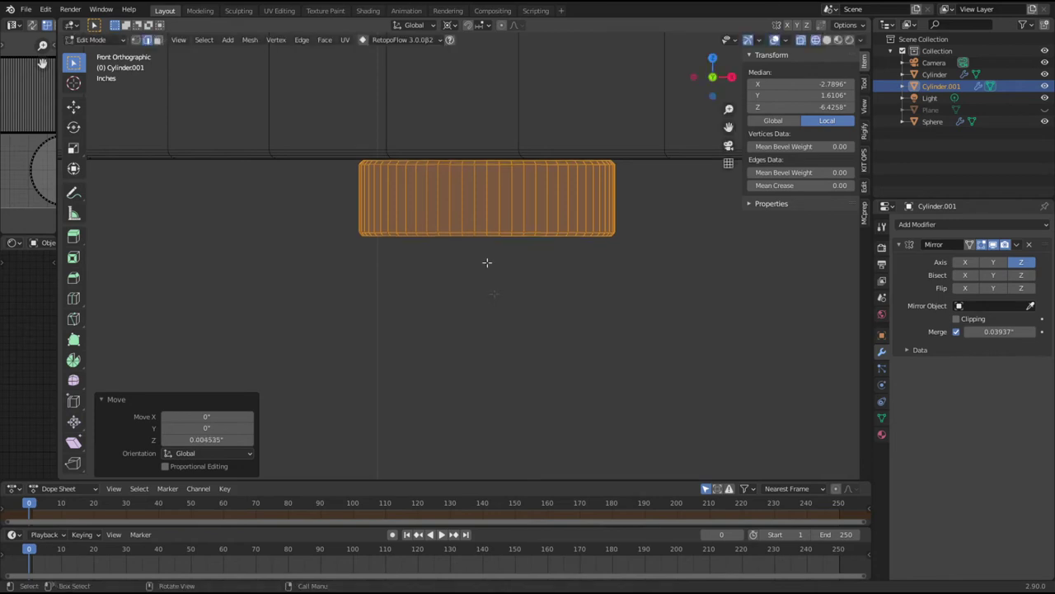
Step: With individual-origins pivot, scale the foot 1.371 in X and Y only
{"action": "left_click", "coordinate": [450, 25]}
{"action": "left_click", "coordinate": [463, 64]}
{"action": "key", "text": "s"}
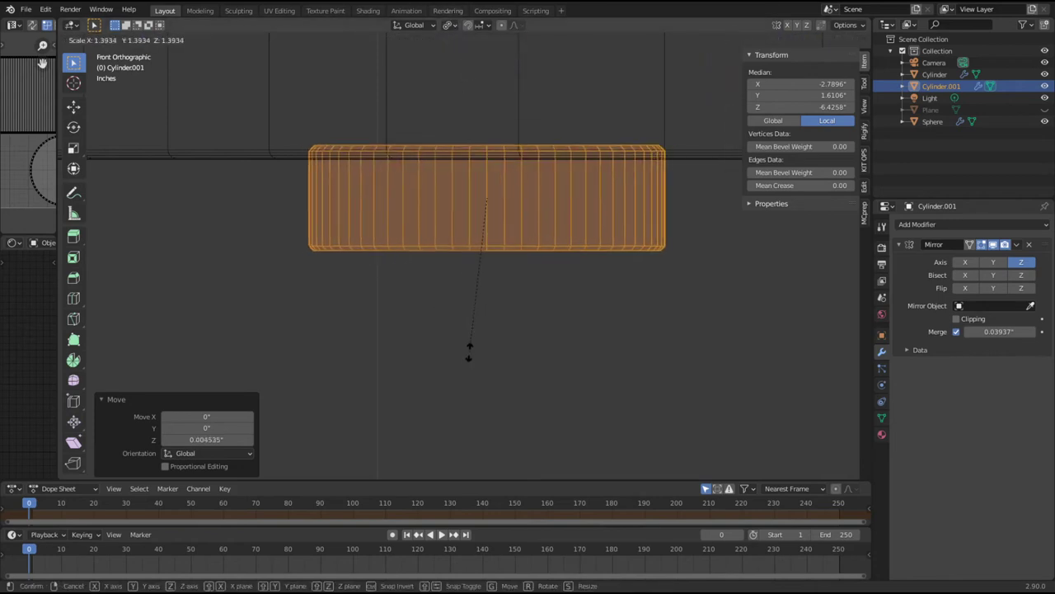
{"action": "key", "text": "shift+z"}
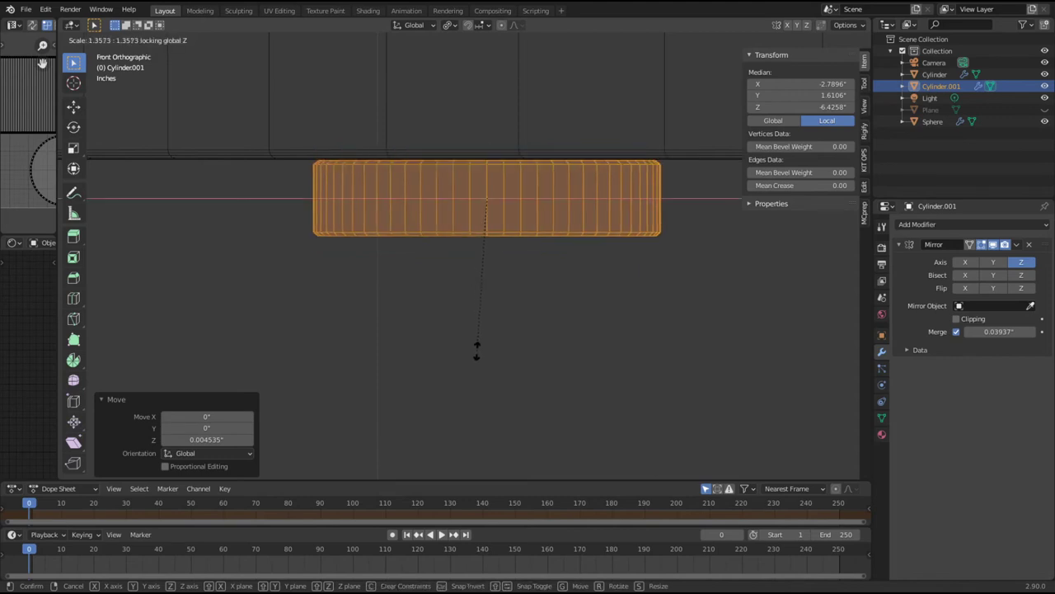
{"action": "left_click", "coordinate": [492, 349]}
{"action": "scroll", "coordinate": [485, 330], "scroll_direction": "down", "scroll_amount": 6}
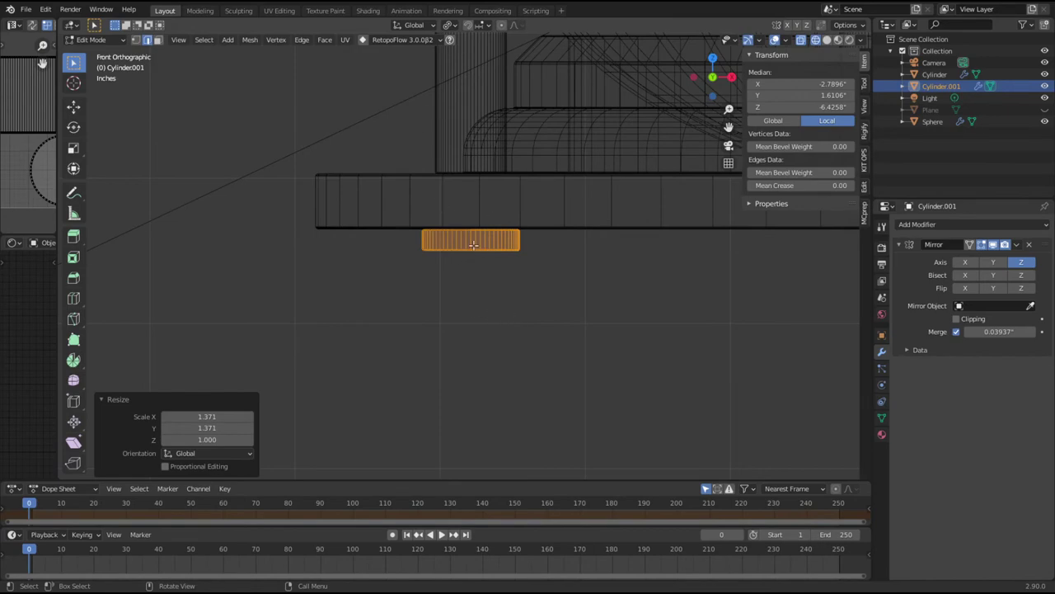
{"action": "middle_click_drag", "start_coordinate": [484, 243], "coordinate": [435, 160]}
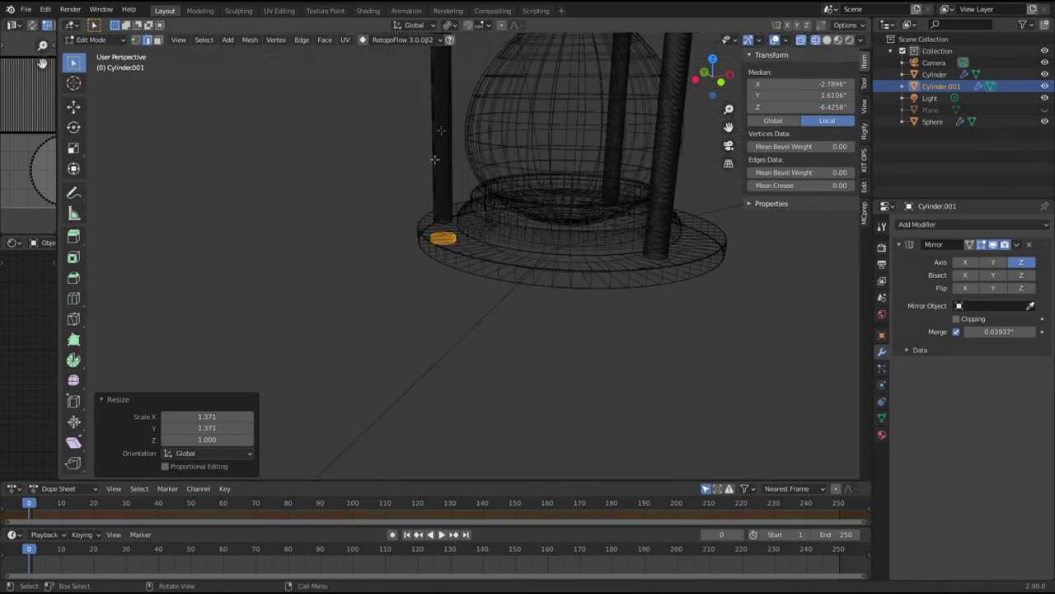
Step: Duplicate the foot in place and rotate the copy 120° about Z around its own origin
{"action": "left_click", "coordinate": [475, 376]}
{"action": "middle_click_drag", "start_coordinate": [473, 372], "coordinate": [585, 347]}
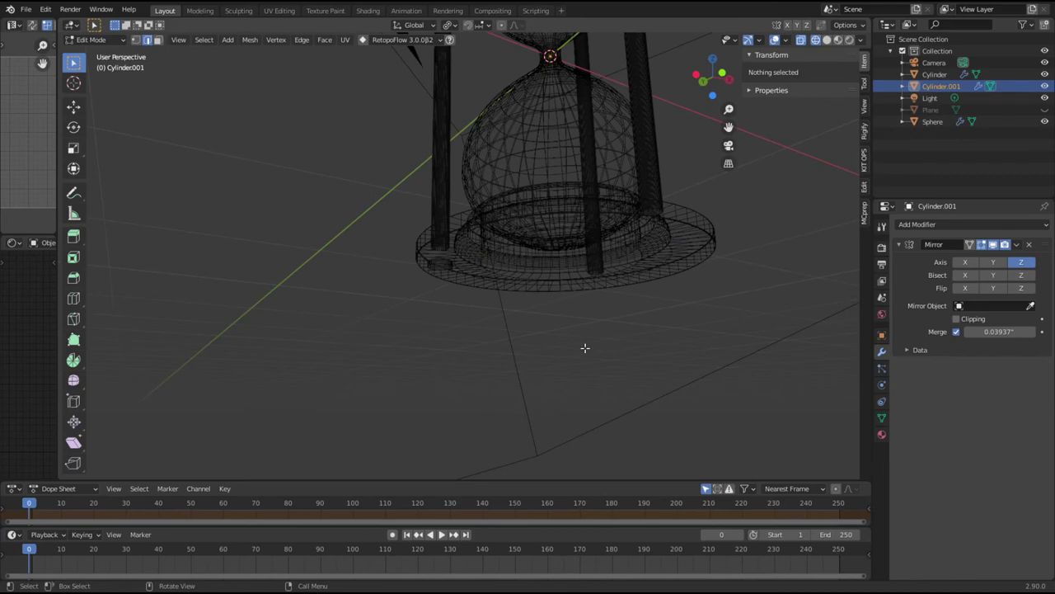
{"action": "scroll", "coordinate": [583, 347], "scroll_direction": "up", "scroll_amount": 3}
{"action": "middle_click_drag", "start_coordinate": [596, 372], "coordinate": [514, 343]}
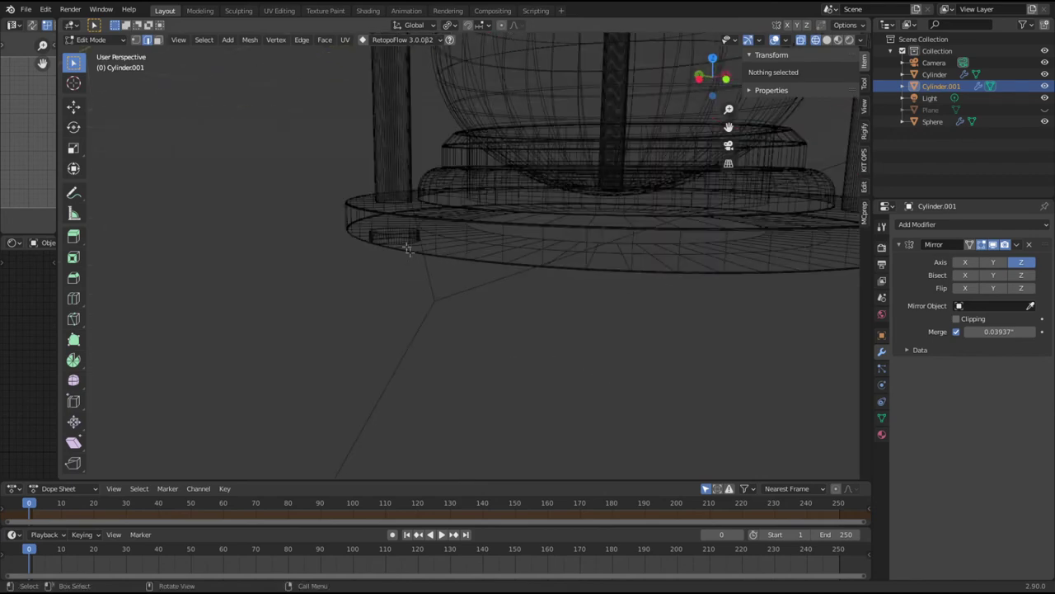
{"action": "middle_click_drag", "start_coordinate": [395, 240], "coordinate": [460, 302]}
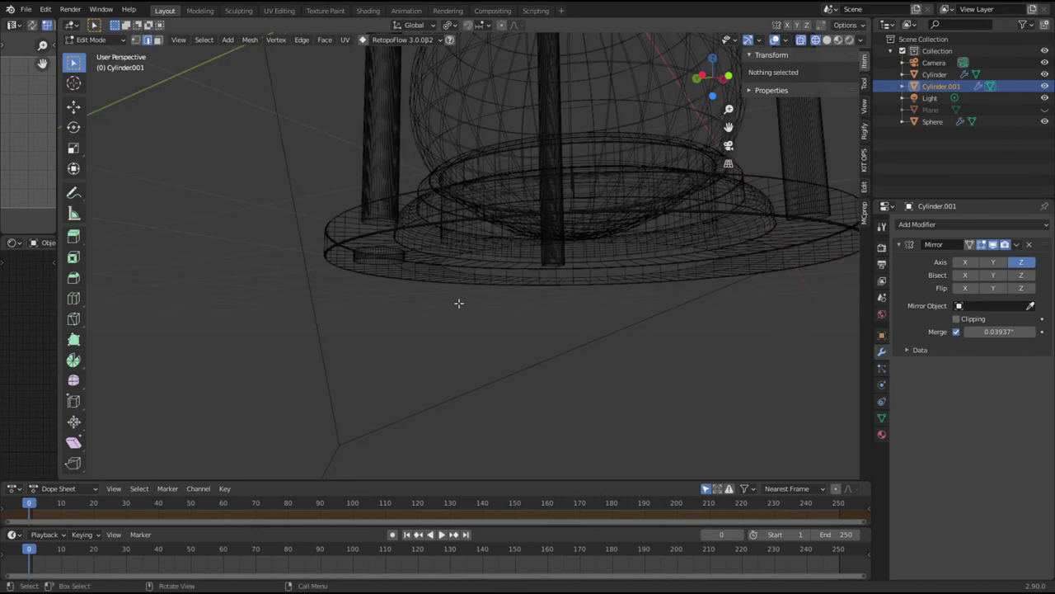
{"action": "key", "text": "l"}
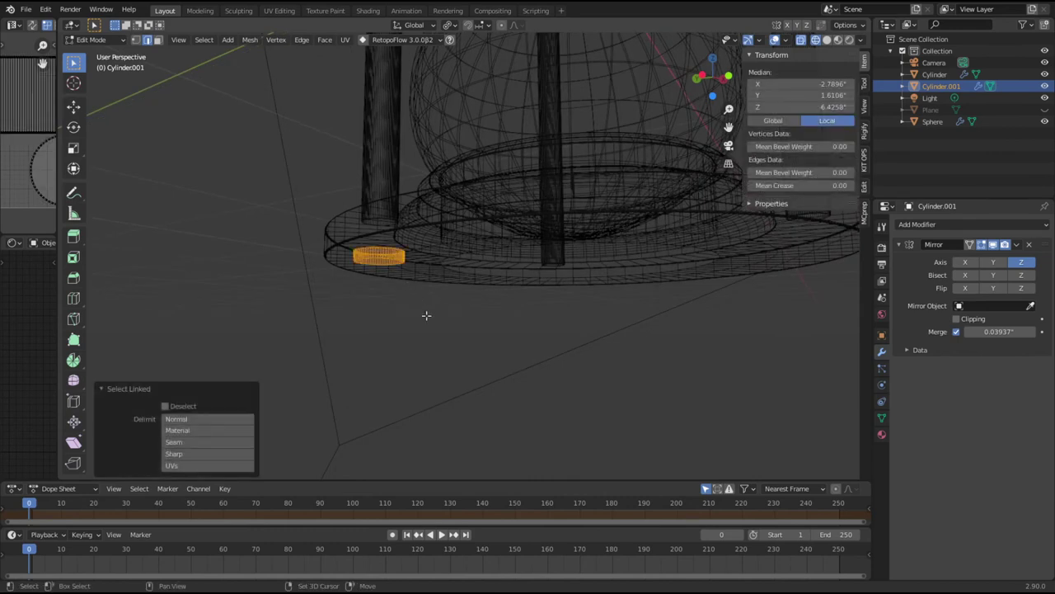
{"action": "key", "text": "shift+d"}
{"action": "right_click", "coordinate": [381, 335]}
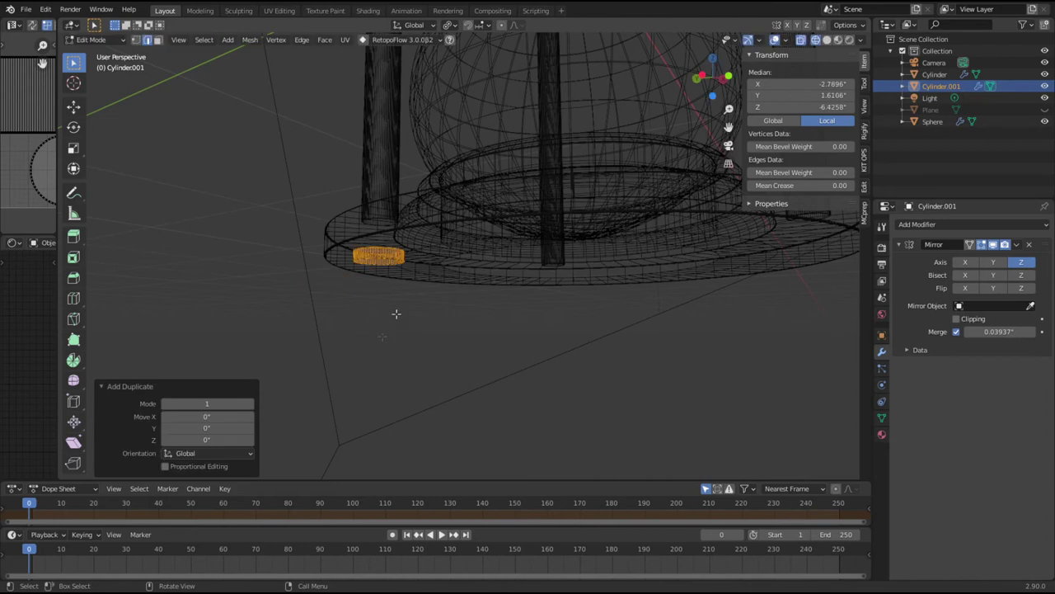
{"action": "left_click", "coordinate": [449, 25]}
{"action": "left_click", "coordinate": [478, 63]}
{"action": "key", "text": "r"}
{"action": "type", "text": "z"}
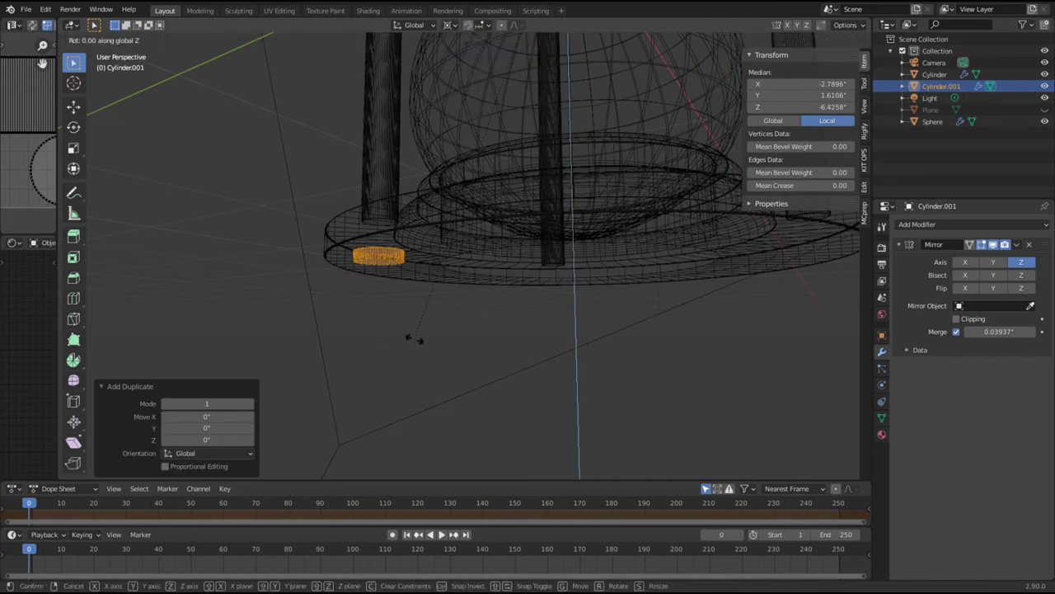
{"action": "type", "text": "120"}
{"action": "key", "text": "Return"}
Step: Duplicate the rotated foot and rotate the new copy another 120° about Z
{"action": "middle_click_drag", "start_coordinate": [452, 385], "coordinate": [452, 391]}
{"action": "key", "text": "g"}
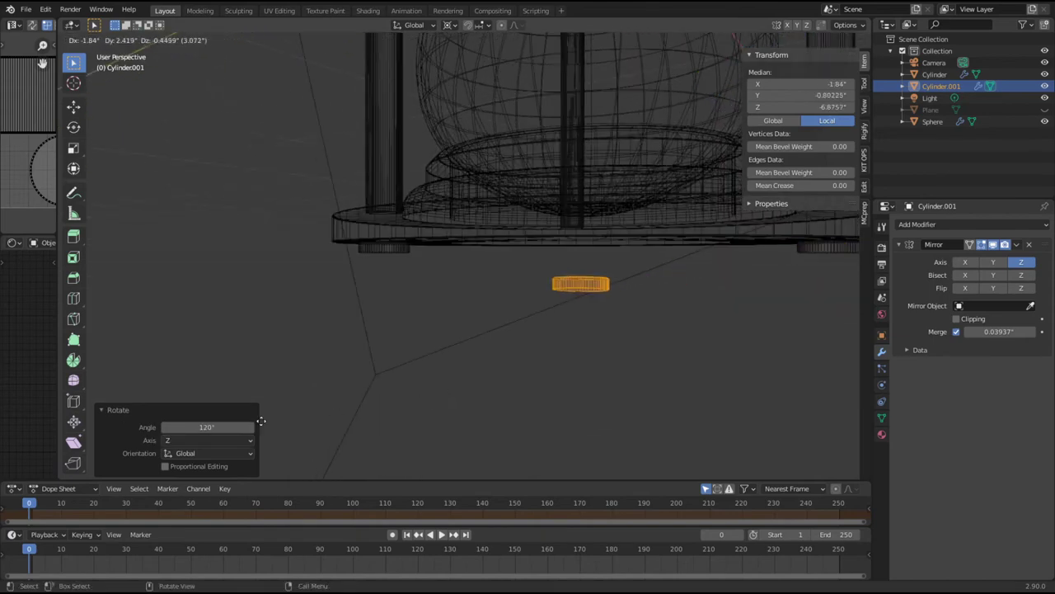
{"action": "key", "text": "Escape"}
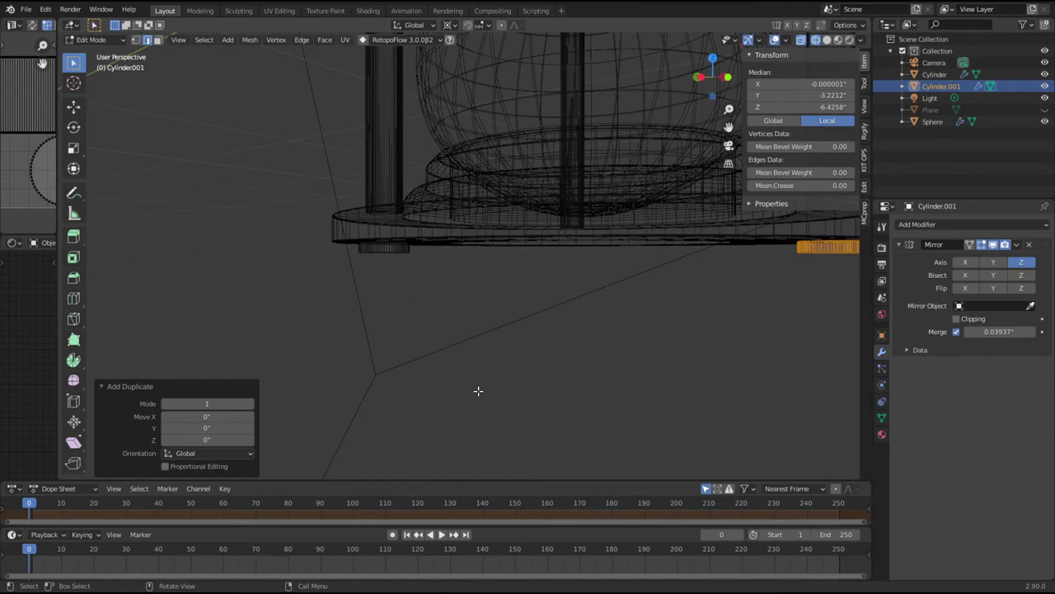
{"action": "type", "text": "rz120"}
{"action": "key", "text": "Return"}
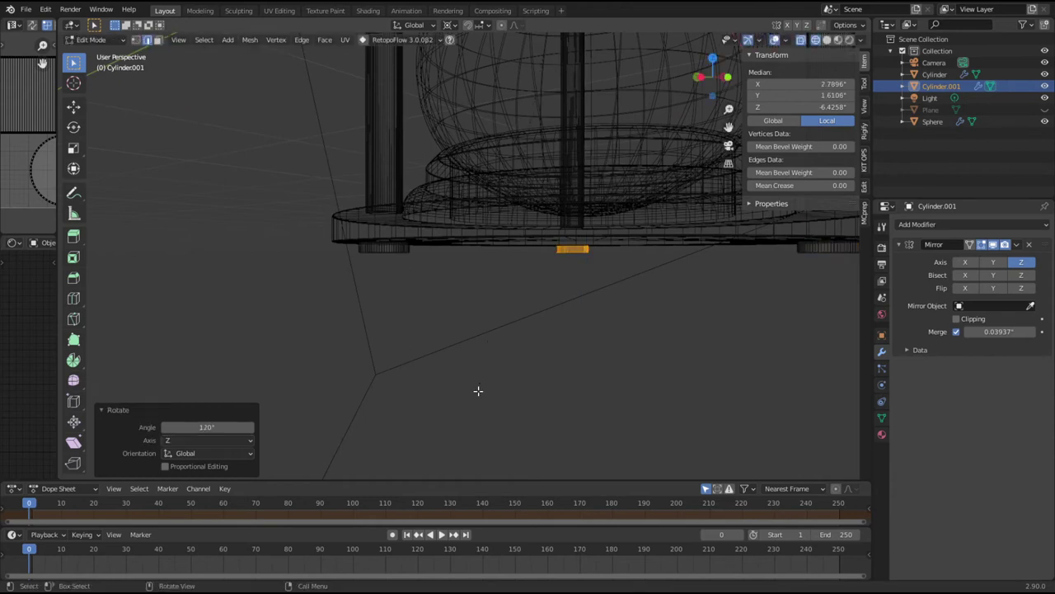
{"action": "scroll", "coordinate": [553, 417], "scroll_direction": "down", "scroll_amount": 5}
{"action": "middle_click_drag", "start_coordinate": [572, 412], "coordinate": [538, 251]}
{"action": "scroll", "coordinate": [538, 251], "scroll_direction": "up", "scroll_amount": 4}
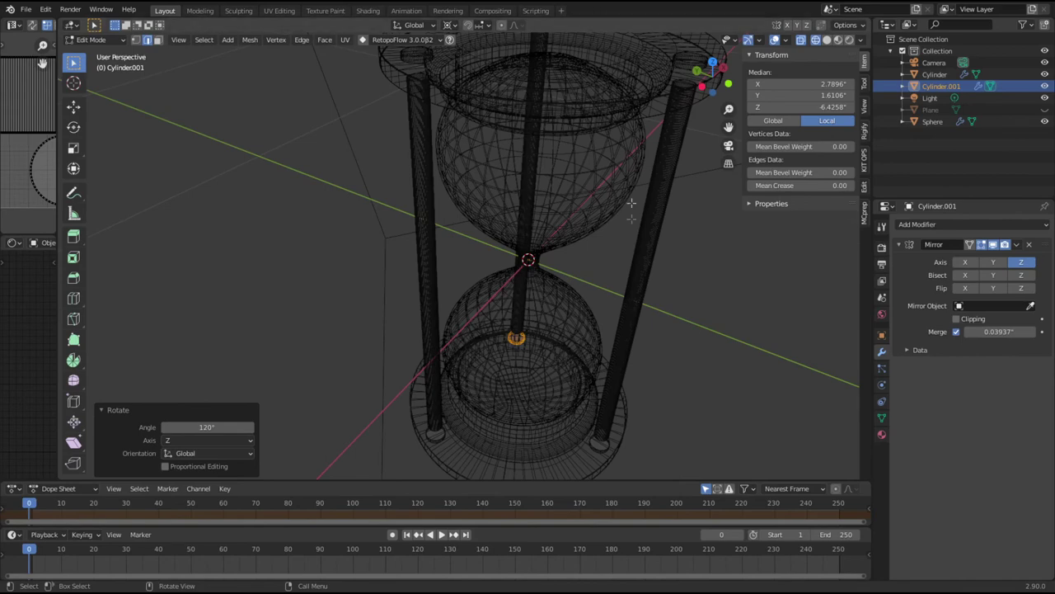
Step: Return to Object Mode, show material shading, and deselect the pillars
{"action": "key", "text": "Tab"}
{"action": "middle_click_drag", "start_coordinate": [662, 377], "coordinate": [575, 337]}
{"action": "key", "text": "shift+z"}
{"action": "left_click", "coordinate": [699, 348]}
{"action": "scroll", "coordinate": [659, 356], "scroll_direction": "down", "scroll_amount": 3}
Step: Unhide the ground Plane with Alt+H
{"action": "middle_click_drag", "start_coordinate": [615, 365], "coordinate": [542, 340]}
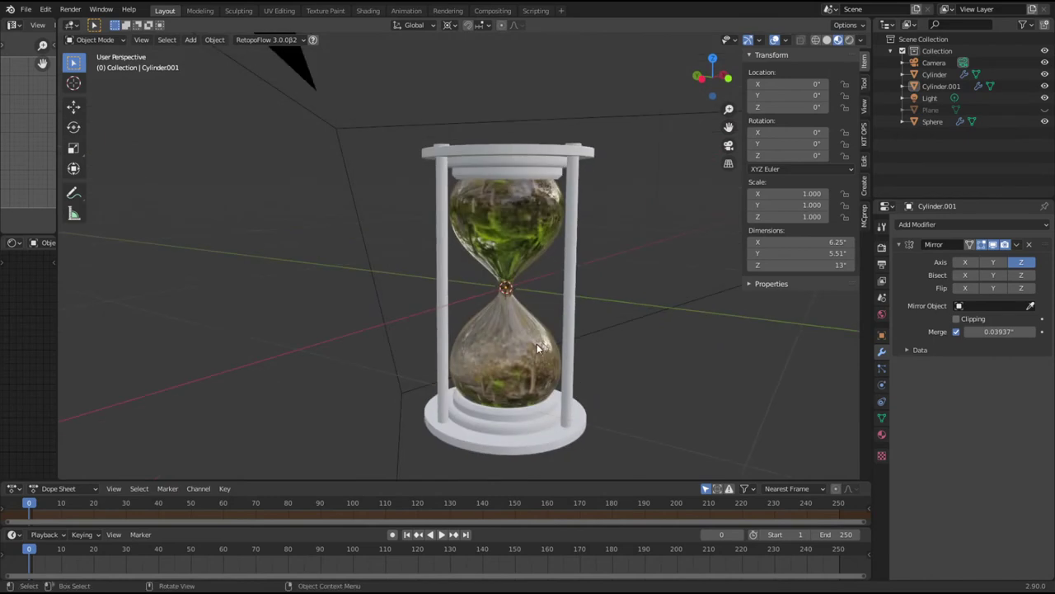
{"action": "middle_click_drag", "start_coordinate": [423, 290], "coordinate": [441, 275]}
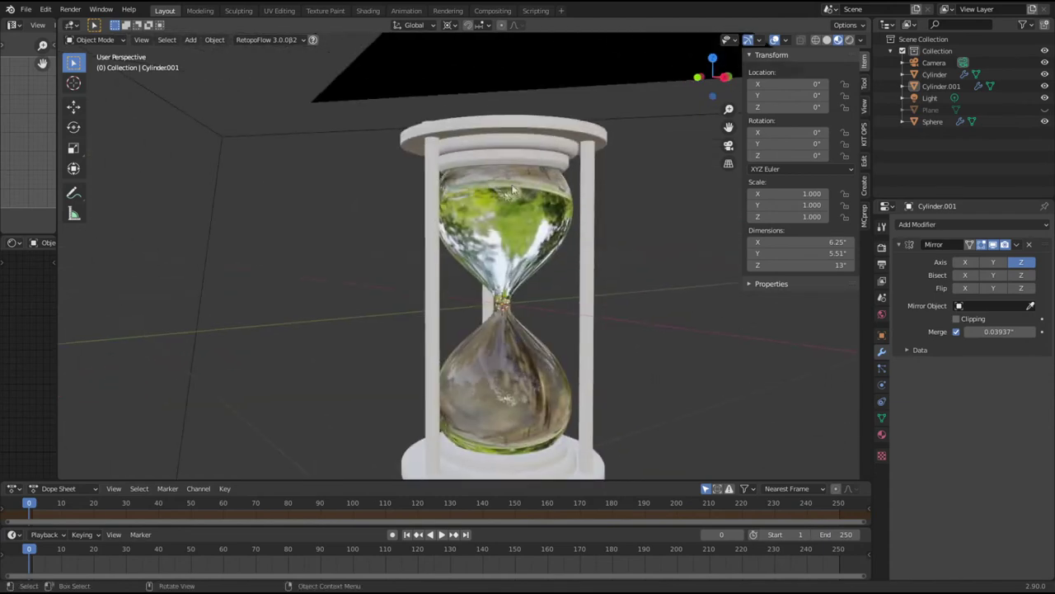
{"action": "middle_click_drag", "start_coordinate": [555, 340], "coordinate": [632, 333]}
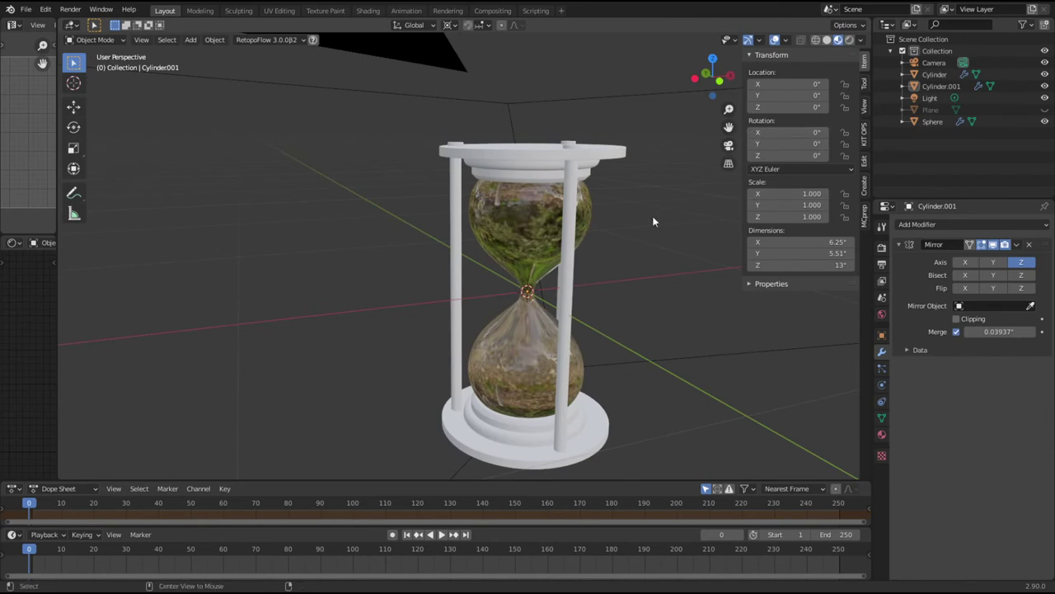
{"action": "key", "text": "alt+h"}
Step: Select the wooden base and add the glass bulbs to the selection
{"action": "middle_click_drag", "start_coordinate": [676, 436], "coordinate": [577, 336]}
{"action": "left_click", "coordinate": [483, 377]}
{"action": "left_click", "coordinate": [508, 108], "text": "shift"}
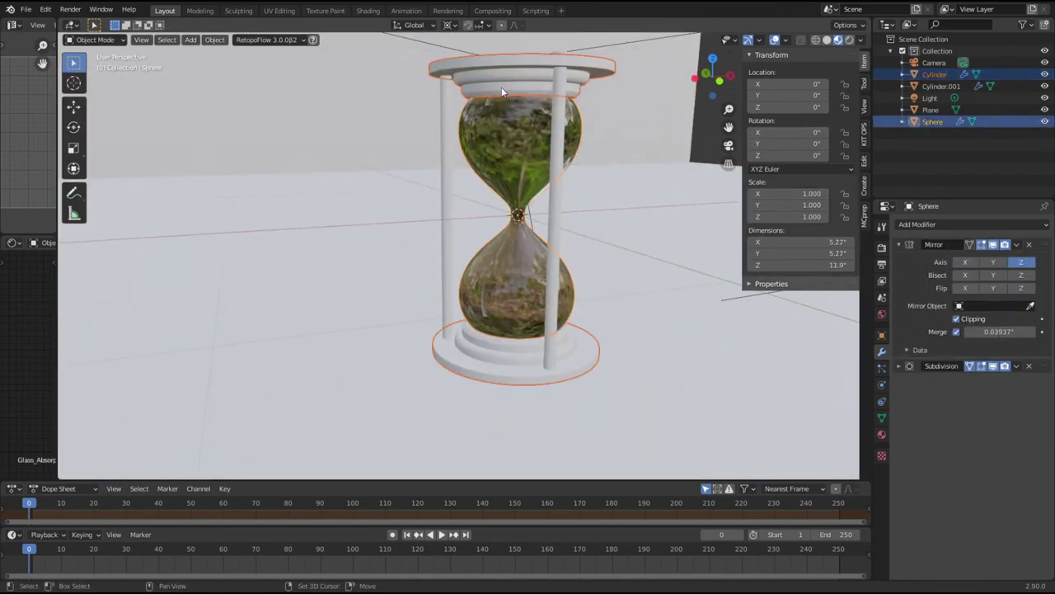
Step: Open Material Properties and scroll to the Poliigon Material Converter texture list
{"action": "left_click", "coordinate": [882, 434]}
{"action": "scroll", "coordinate": [989, 442], "scroll_direction": "down", "scroll_amount": 3}
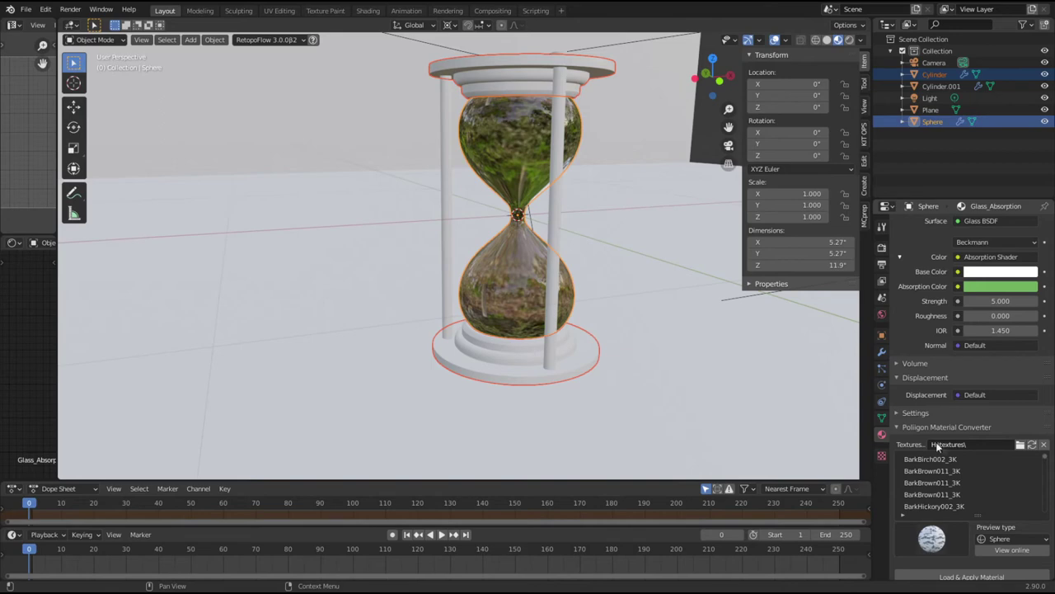
{"action": "scroll", "coordinate": [940, 491], "scroll_direction": "down", "scroll_amount": 5}
{"action": "scroll", "coordinate": [926, 498], "scroll_direction": "down", "scroll_amount": 8}
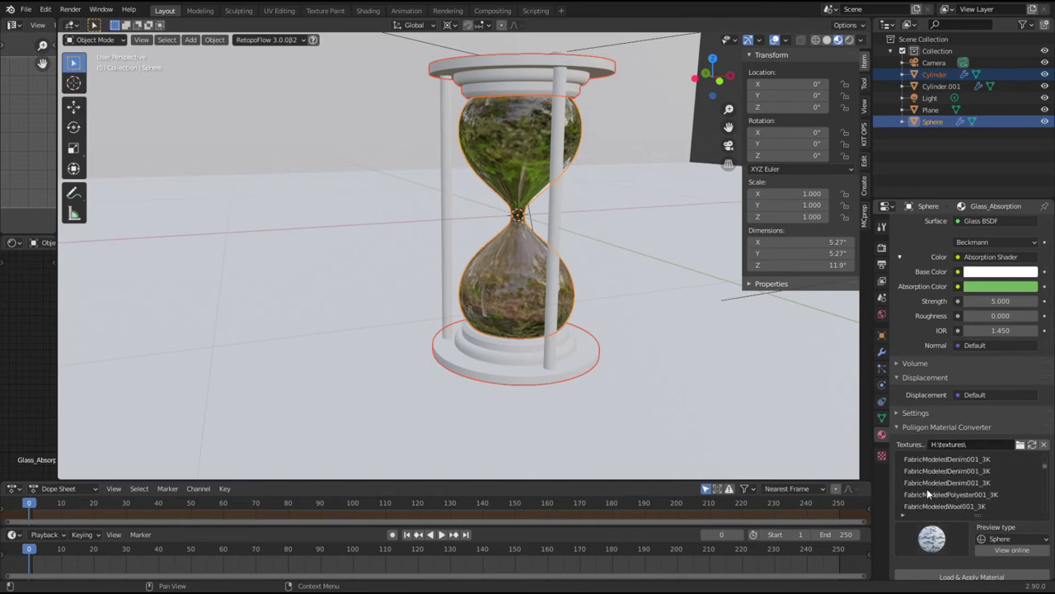
{"action": "scroll", "coordinate": [932, 493], "scroll_direction": "down", "scroll_amount": 8}
{"action": "scroll", "coordinate": [943, 492], "scroll_direction": "down", "scroll_amount": 8}
{"action": "scroll", "coordinate": [938, 491], "scroll_direction": "down", "scroll_amount": 8}
{"action": "scroll", "coordinate": [940, 499], "scroll_direction": "down", "scroll_amount": 8}
{"action": "scroll", "coordinate": [939, 493], "scroll_direction": "down", "scroll_amount": 8}
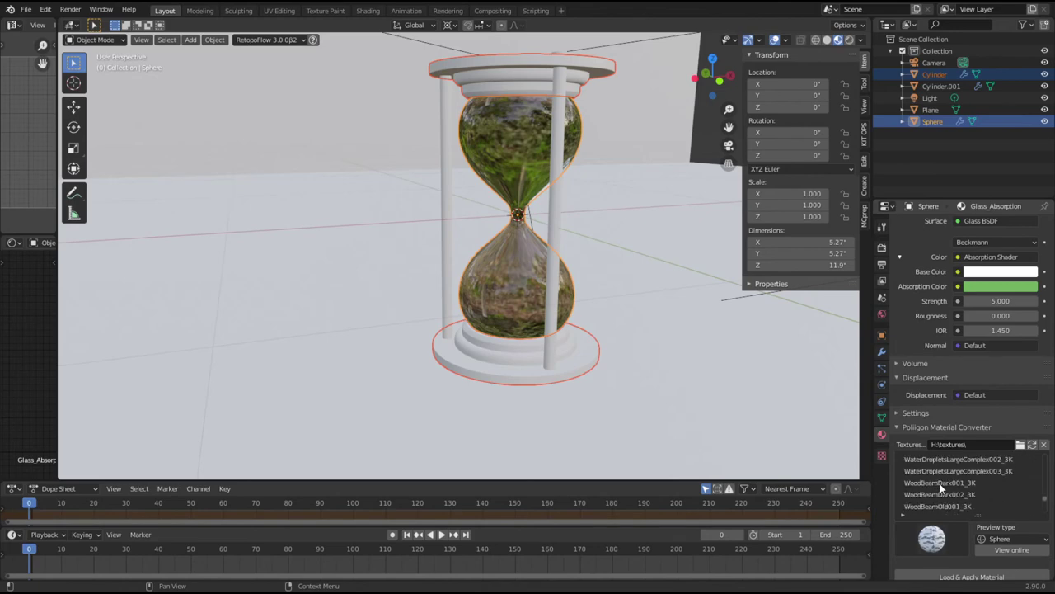
{"action": "scroll", "coordinate": [947, 499], "scroll_direction": "up", "scroll_amount": 2}
{"action": "mouse_move", "coordinate": [1046, 500]}
{"action": "left_mouse_down"}
{"action": "mouse_move", "coordinate": [1047, 514]}
{"action": "mouse_move", "coordinate": [1047, 501]}
{"action": "left_mouse_up"}
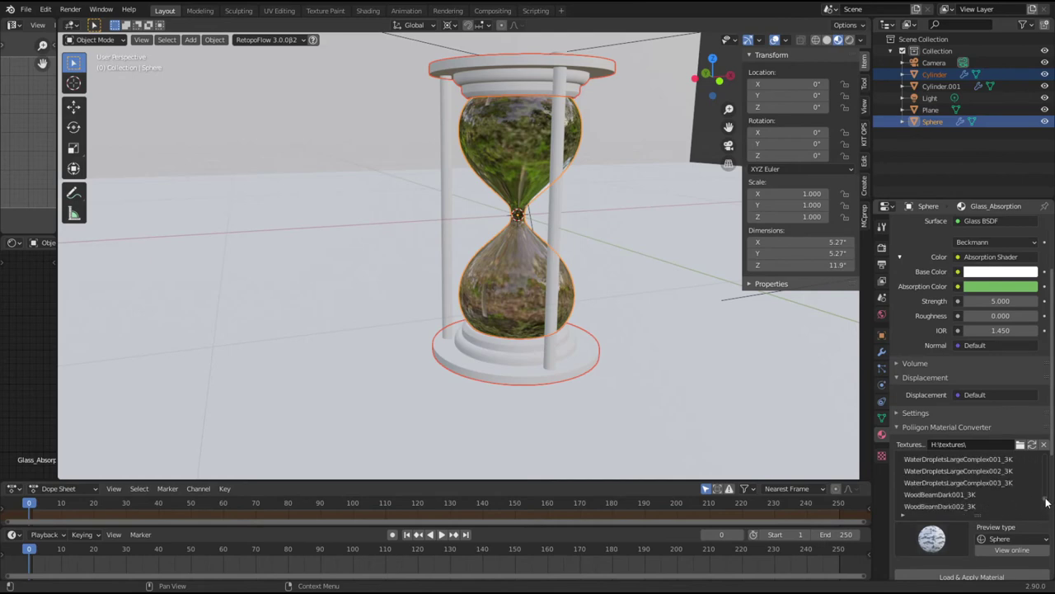
Step: Preview wood textures, then pick and apply WoodFineDark001_3K
{"action": "left_click", "coordinate": [959, 494]}
{"action": "scroll", "coordinate": [956, 495], "scroll_direction": "down", "scroll_amount": 2}
{"action": "left_click", "coordinate": [948, 505]}
{"action": "scroll", "coordinate": [946, 505], "scroll_direction": "down", "scroll_amount": 2}
{"action": "scroll", "coordinate": [943, 500], "scroll_direction": "down", "scroll_amount": 2}
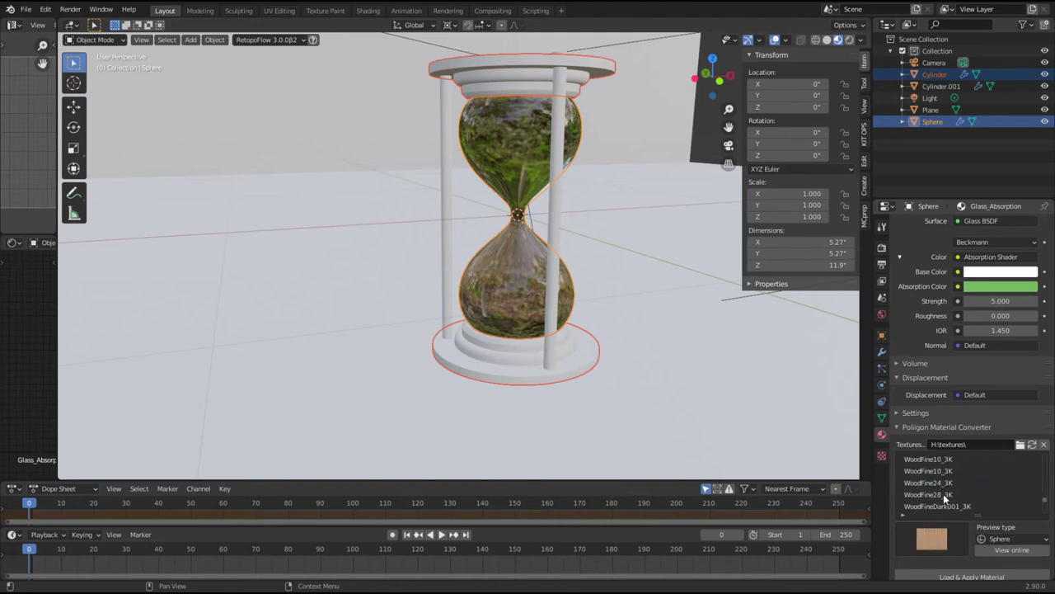
{"action": "left_click", "coordinate": [935, 506]}
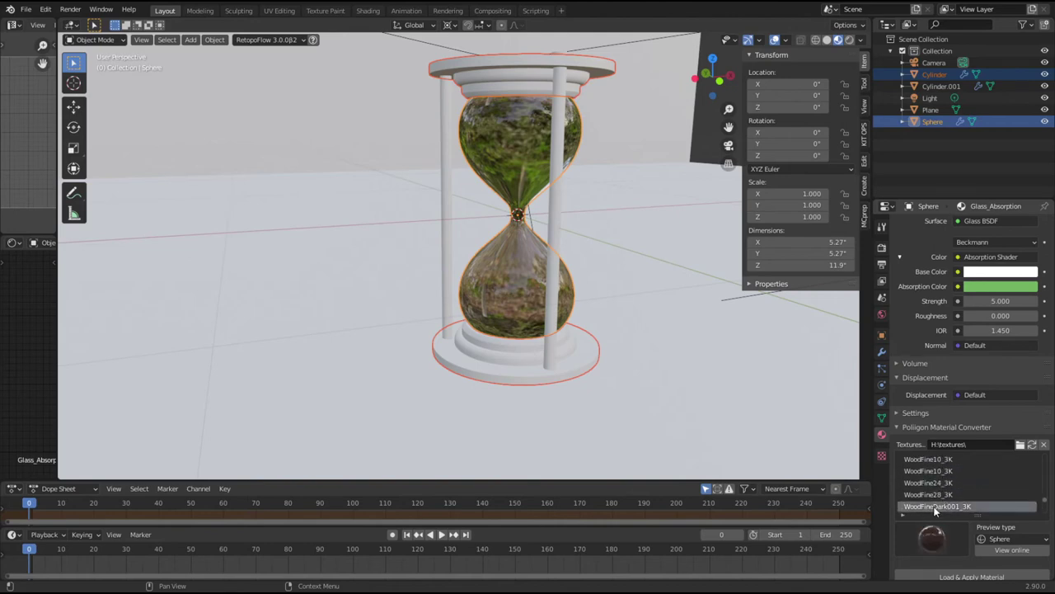
{"action": "left_click", "coordinate": [969, 577]}
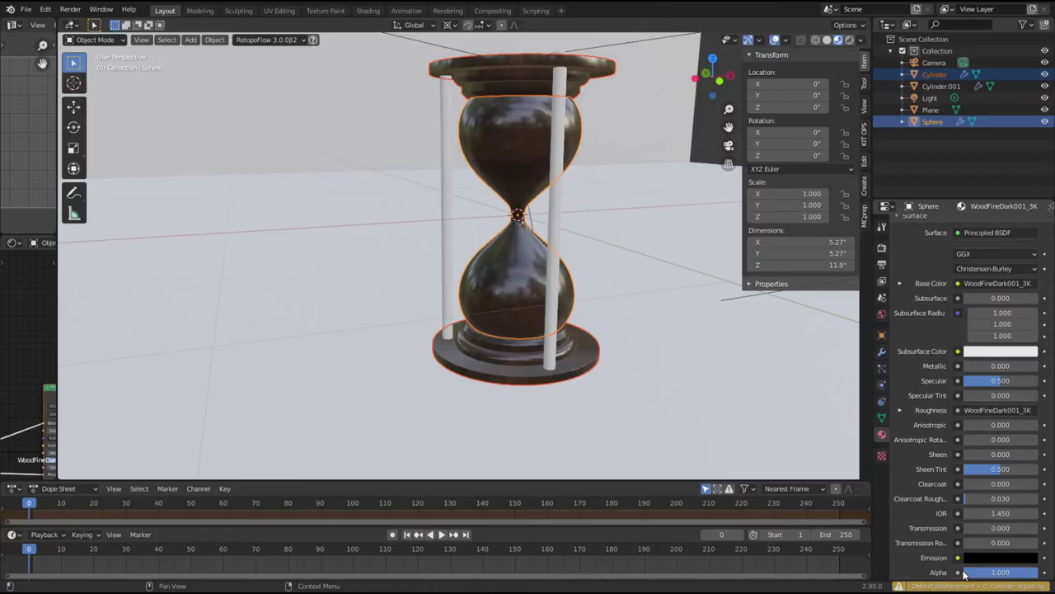
Step: Restore Glass_Absorption on the glass bulbs, then select Cylinder.001
{"action": "left_click", "coordinate": [486, 130]}
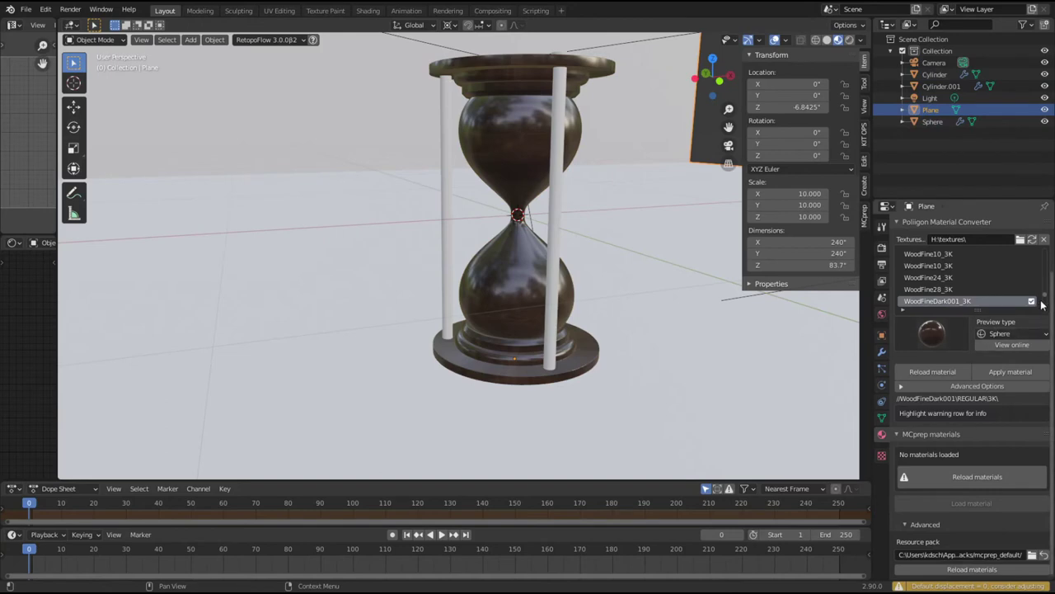
{"action": "scroll", "coordinate": [1003, 270], "scroll_direction": "up", "scroll_amount": 15}
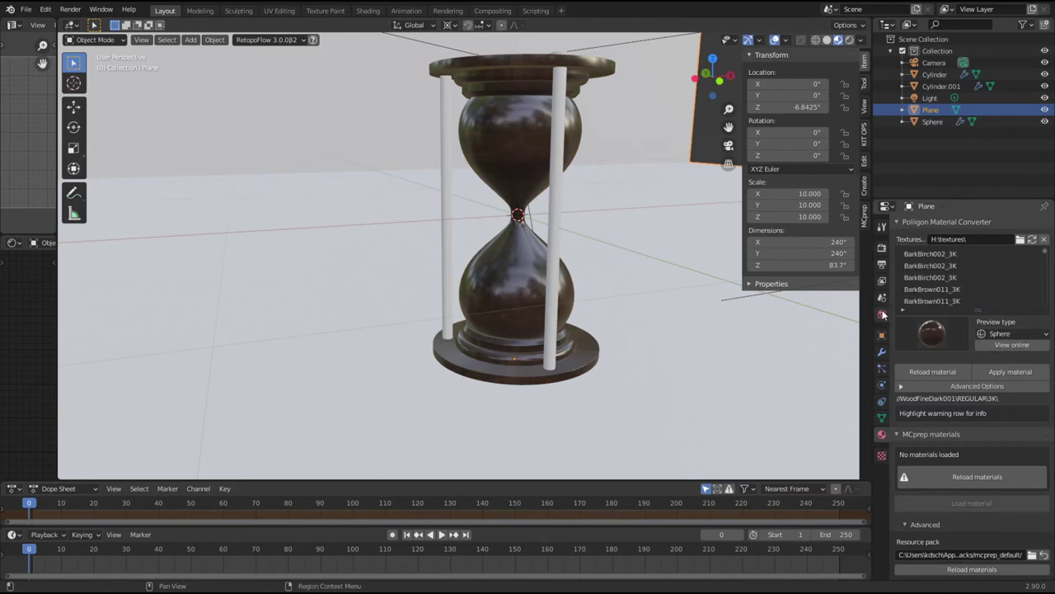
{"action": "scroll", "coordinate": [919, 297], "scroll_direction": "up", "scroll_amount": 3}
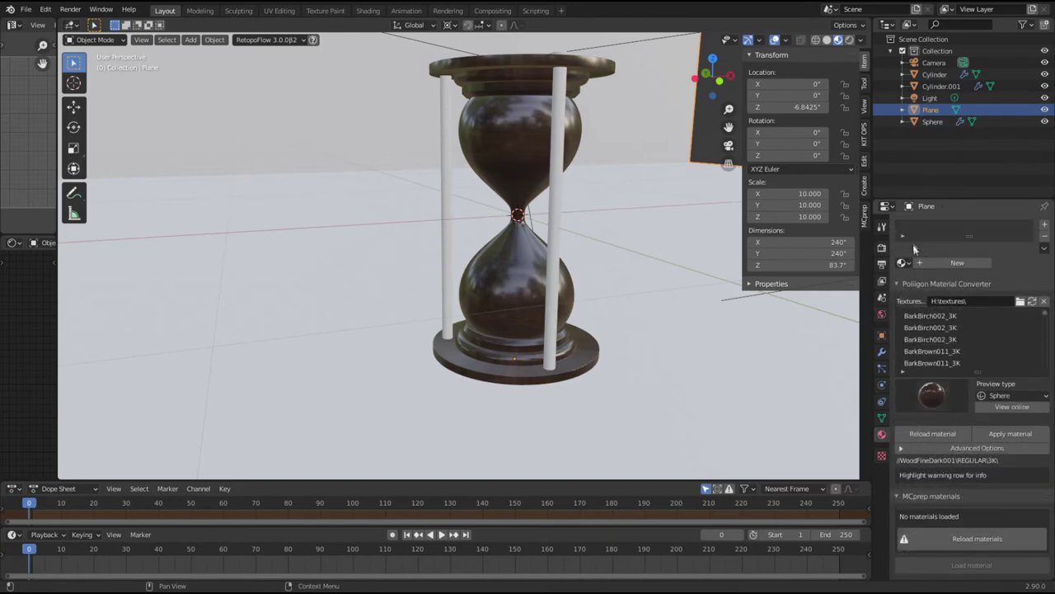
{"action": "left_click", "coordinate": [497, 129]}
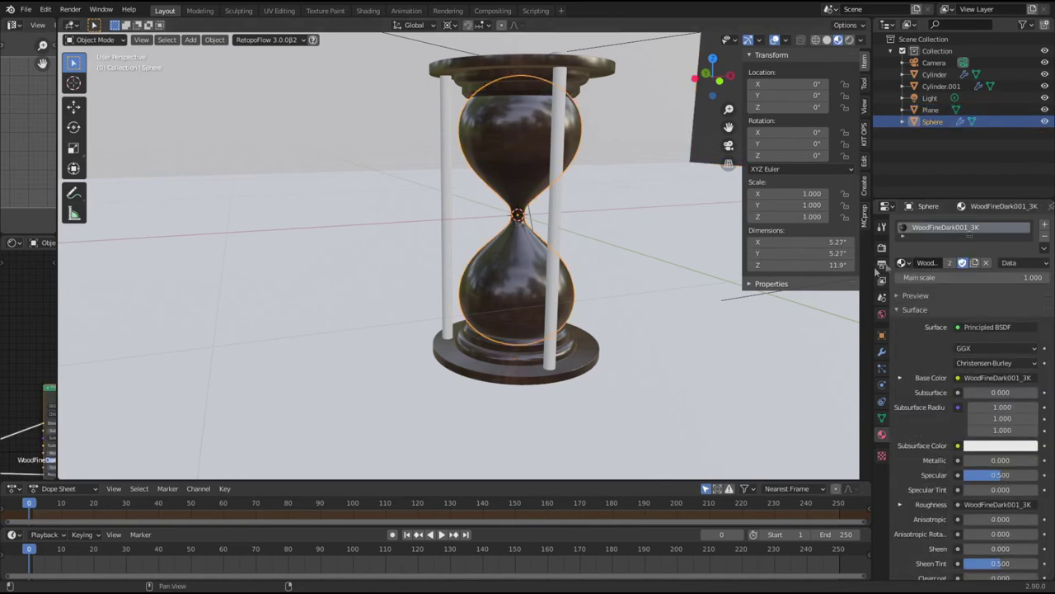
{"action": "left_click", "coordinate": [903, 263]}
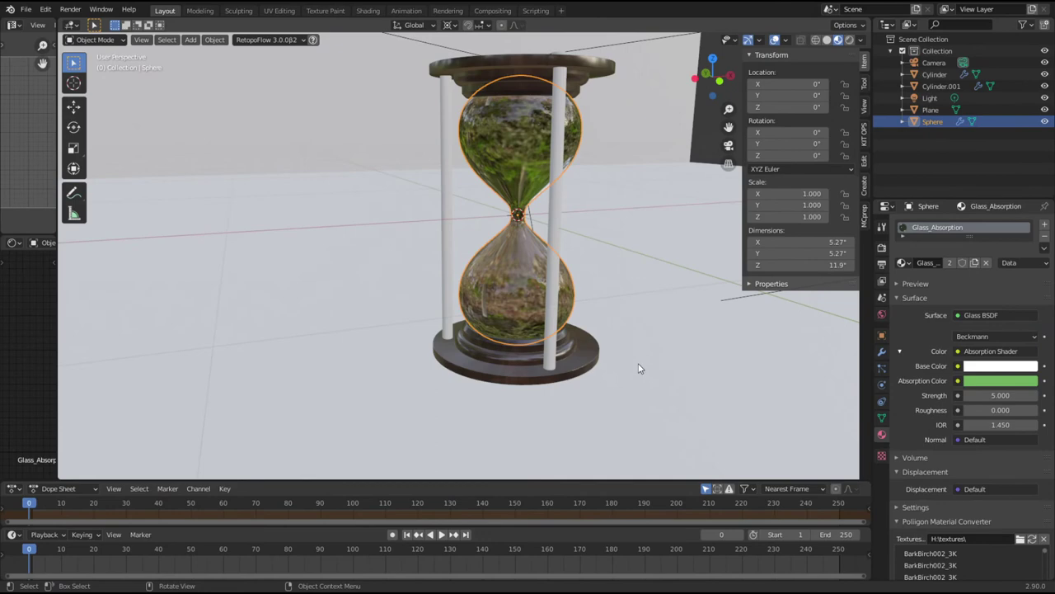
{"action": "left_click", "coordinate": [557, 356]}
Step: Preview metal textures from MetalSteelBlueBrushed002_3K up to MetalStainlessSteelPitted001_3K
{"action": "scroll", "coordinate": [957, 352], "scroll_direction": "down", "scroll_amount": 3}
{"action": "scroll", "coordinate": [1030, 343], "scroll_direction": "down", "scroll_amount": 15}
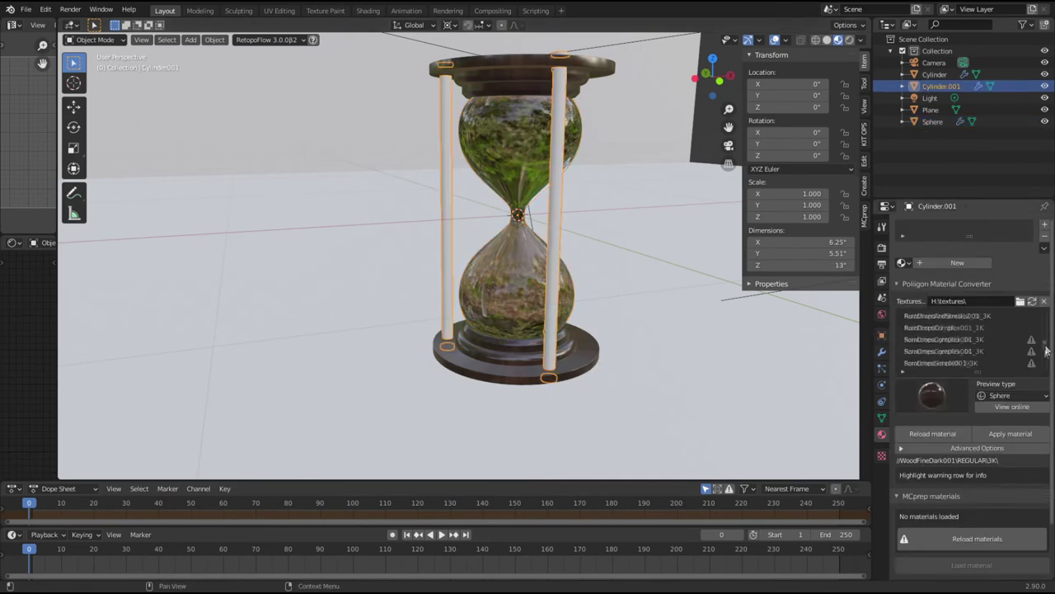
{"action": "left_click", "coordinate": [945, 339]}
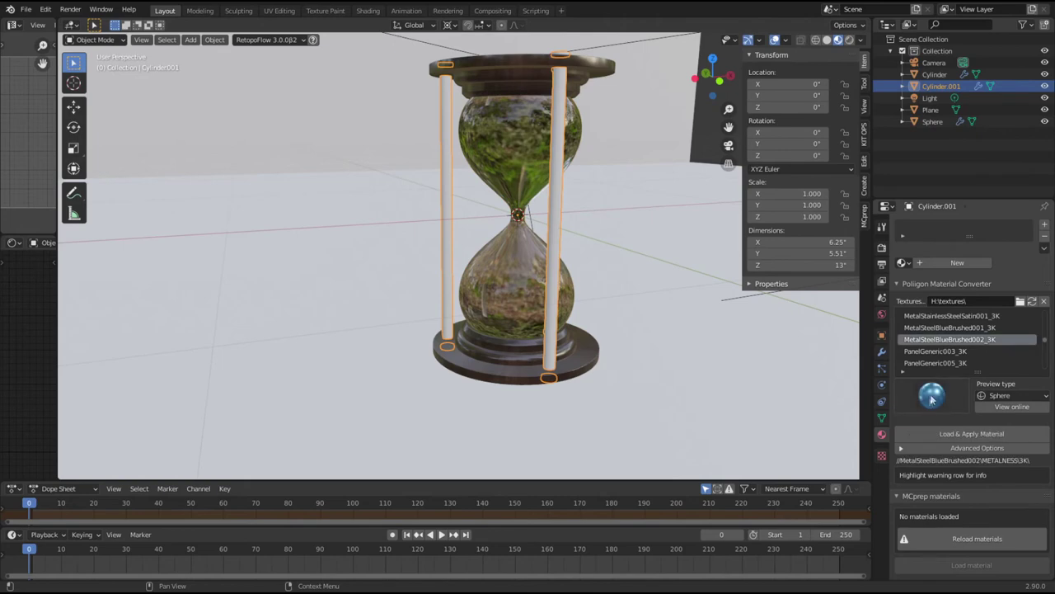
{"action": "scroll", "coordinate": [948, 353], "scroll_direction": "up", "scroll_amount": 2}
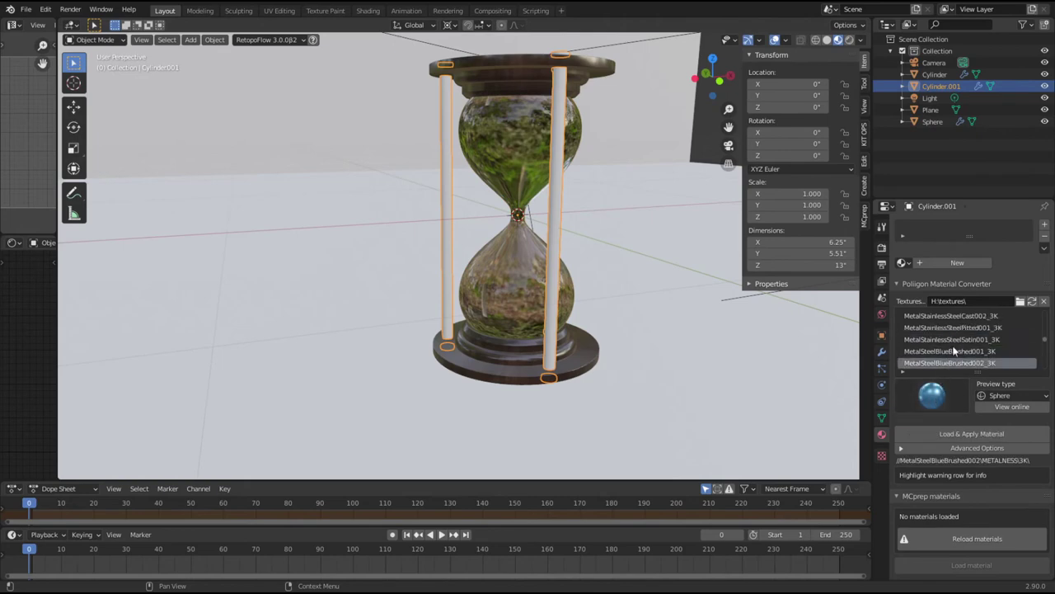
{"action": "left_click", "coordinate": [949, 352]}
{"action": "left_click", "coordinate": [950, 339]}
{"action": "left_click", "coordinate": [949, 326]}
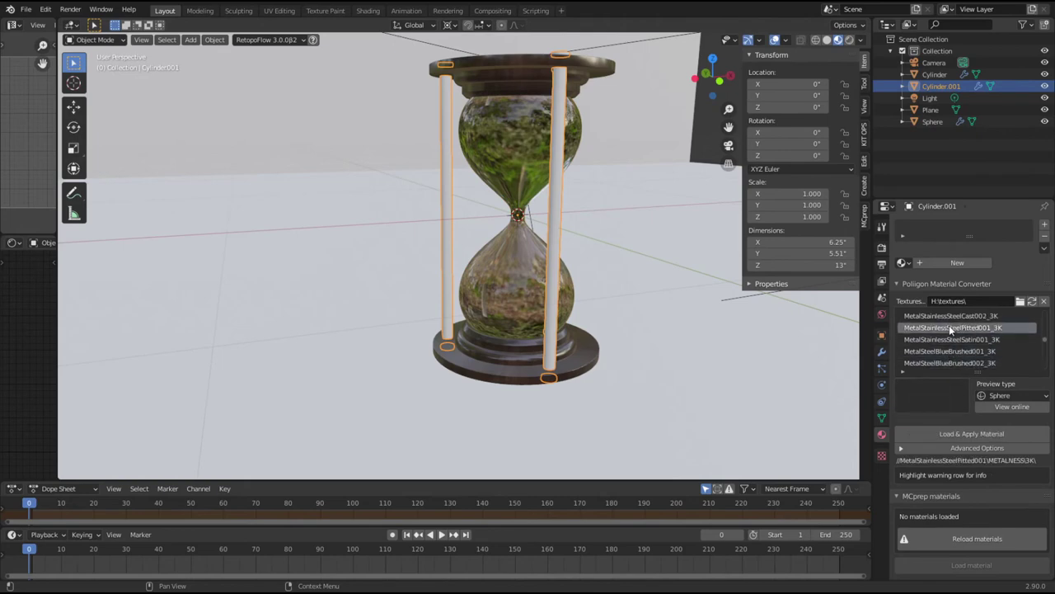
Step: Choose MetalRoseBrushed001_3K, reload materials, and apply it to the pillars
{"action": "scroll", "coordinate": [956, 333], "scroll_direction": "up", "scroll_amount": 3}
{"action": "left_click", "coordinate": [949, 339]}
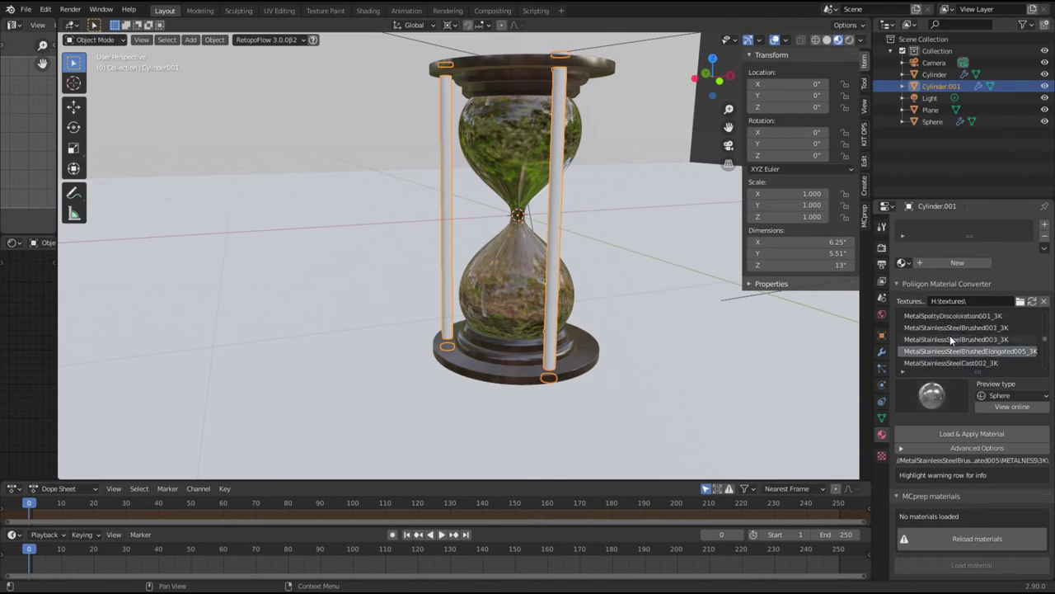
{"action": "scroll", "coordinate": [949, 336], "scroll_direction": "up", "scroll_amount": 5}
{"action": "left_click", "coordinate": [944, 342]}
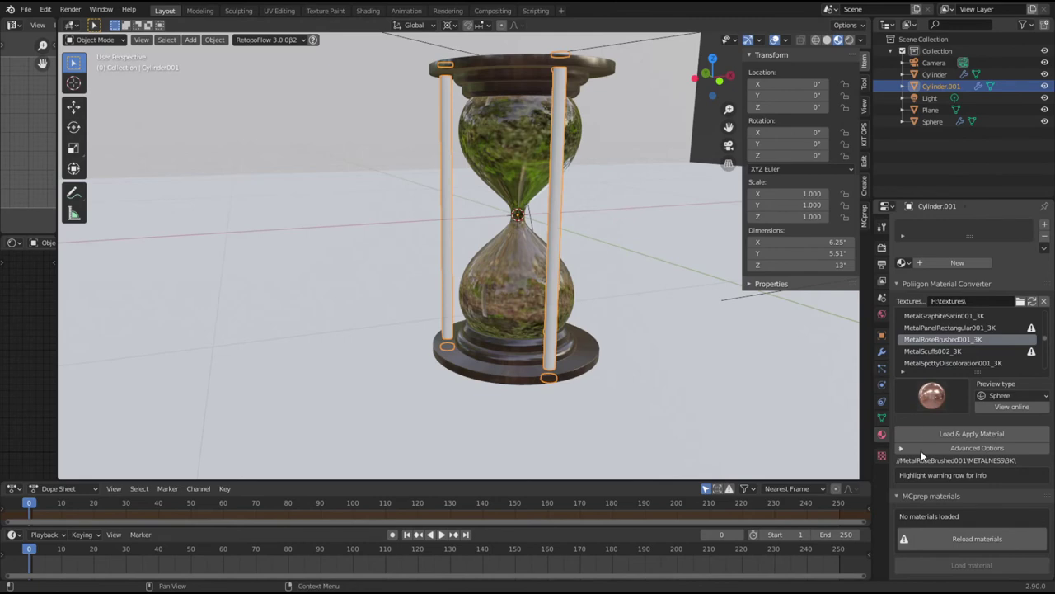
{"action": "left_click", "coordinate": [976, 540]}
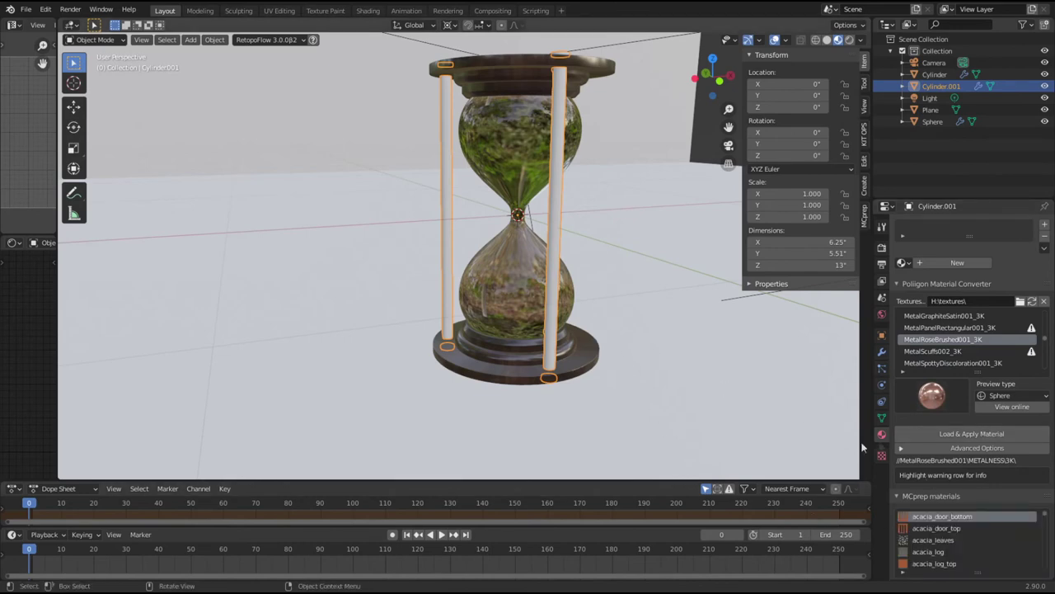
{"action": "left_click", "coordinate": [964, 434]}
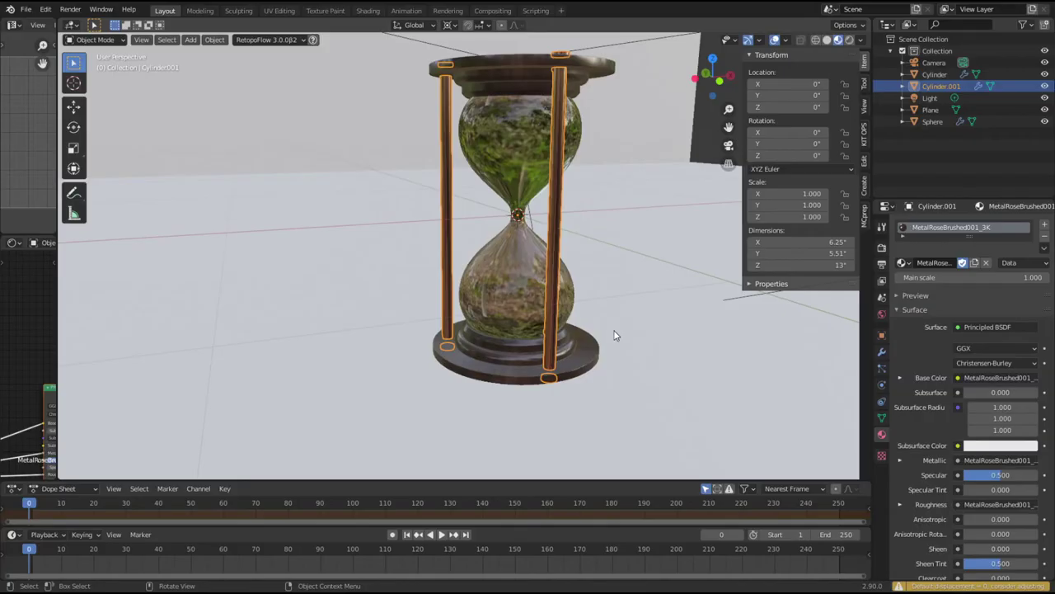
{"action": "left_click", "coordinate": [641, 351]}
Step: In Rendered shading, apply MetalSpottyDiscoloration001_3K to the pillars
{"action": "mouse_move", "coordinate": [550, 262]}
{"action": "middle_mouse_down"}
{"action": "mouse_move", "coordinate": [540, 289]}
{"action": "mouse_move", "coordinate": [560, 309]}
{"action": "middle_mouse_up"}
{"action": "left_click", "coordinate": [849, 40]}
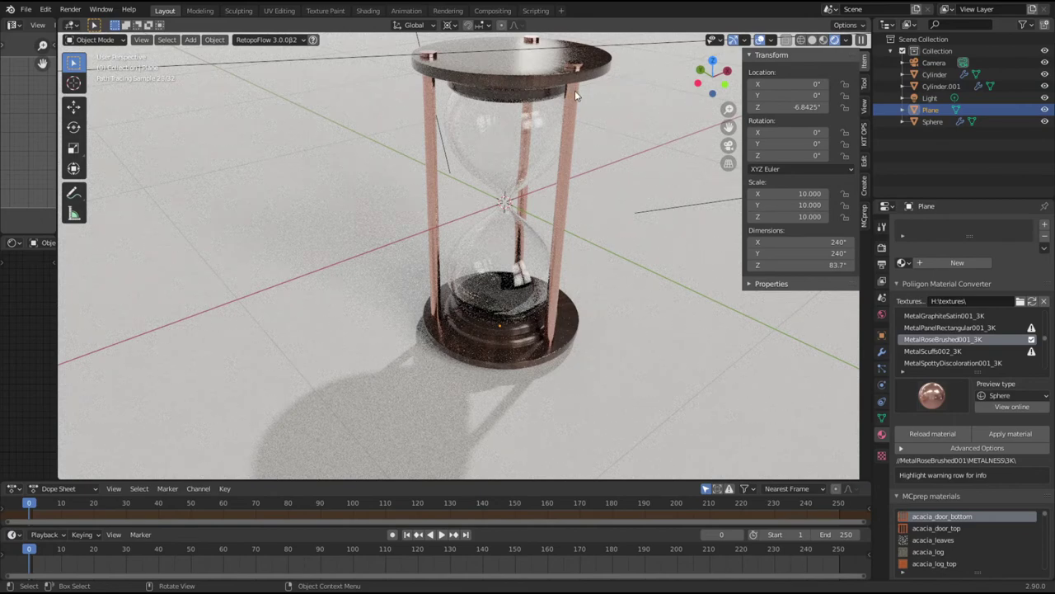
{"action": "left_click", "coordinate": [555, 282]}
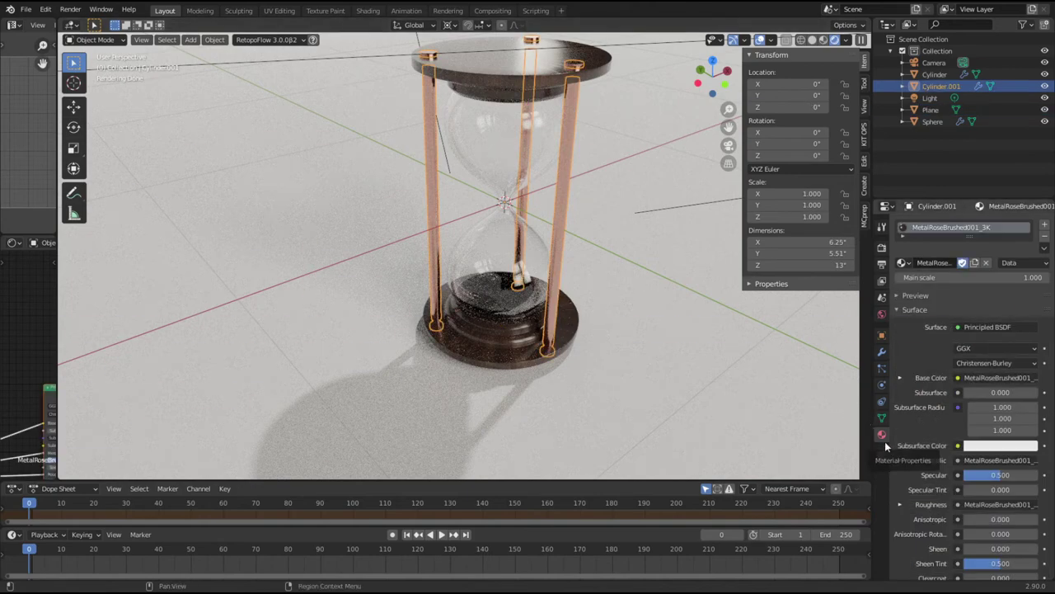
{"action": "scroll", "coordinate": [965, 412], "scroll_direction": "down", "scroll_amount": 10}
{"action": "left_click", "coordinate": [956, 526]}
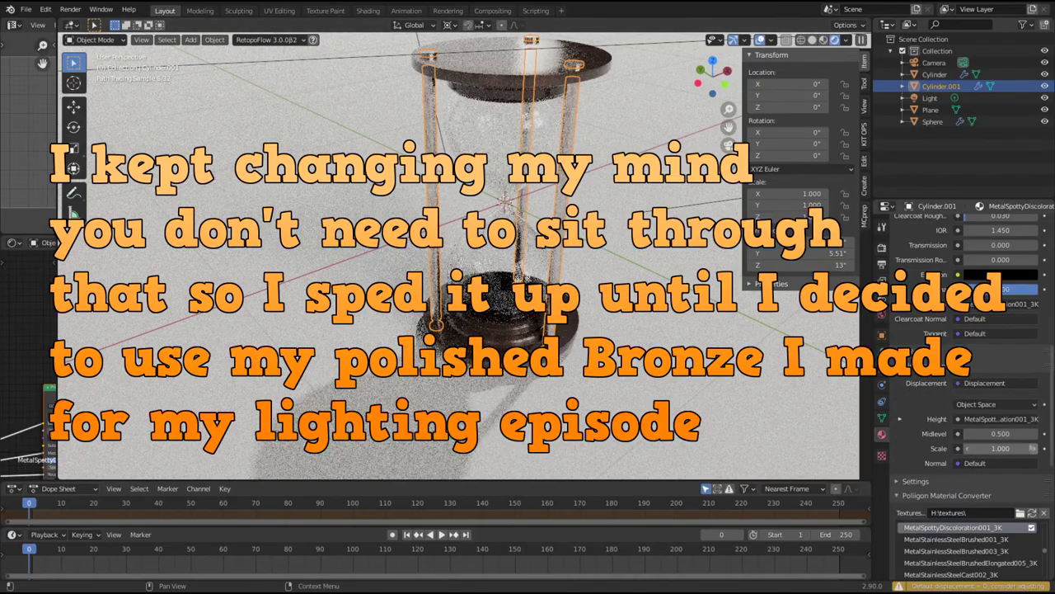
{"action": "left_click", "coordinate": [753, 339]}
Step: Switch to camera view, reselect the pillars, and browse other metal textures
{"action": "key", "text": "KP_0"}
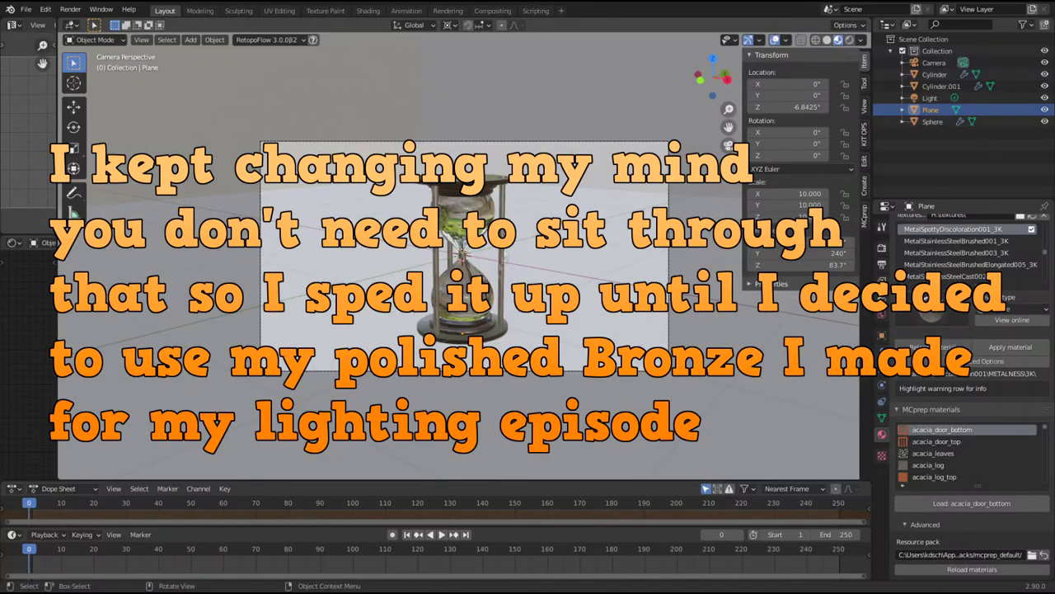
{"action": "left_click", "coordinate": [941, 85]}
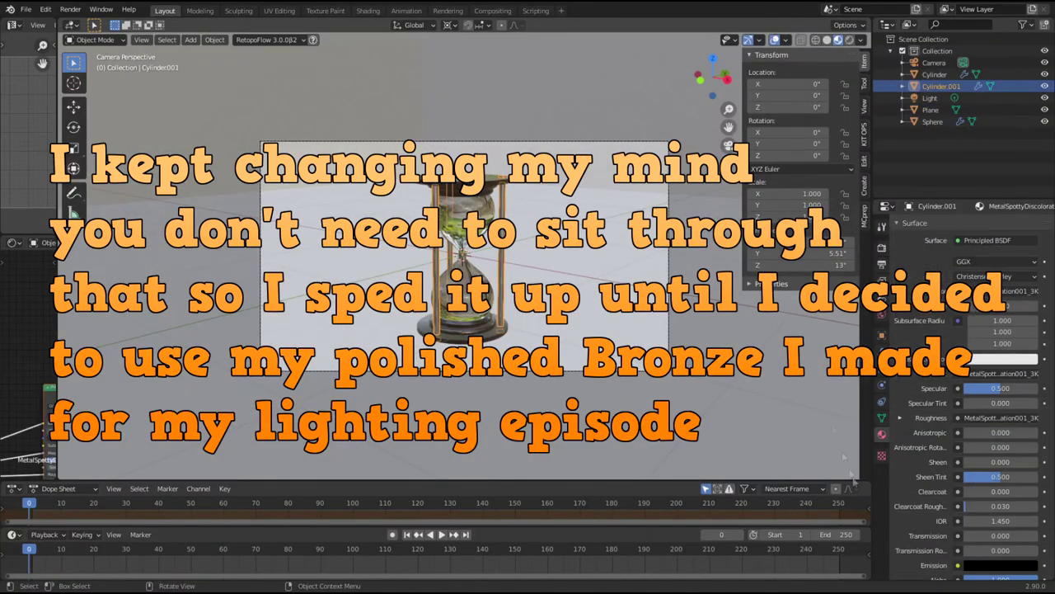
{"action": "scroll", "coordinate": [965, 371], "scroll_direction": "down", "scroll_amount": 5}
{"action": "scroll", "coordinate": [955, 495], "scroll_direction": "down", "scroll_amount": 3}
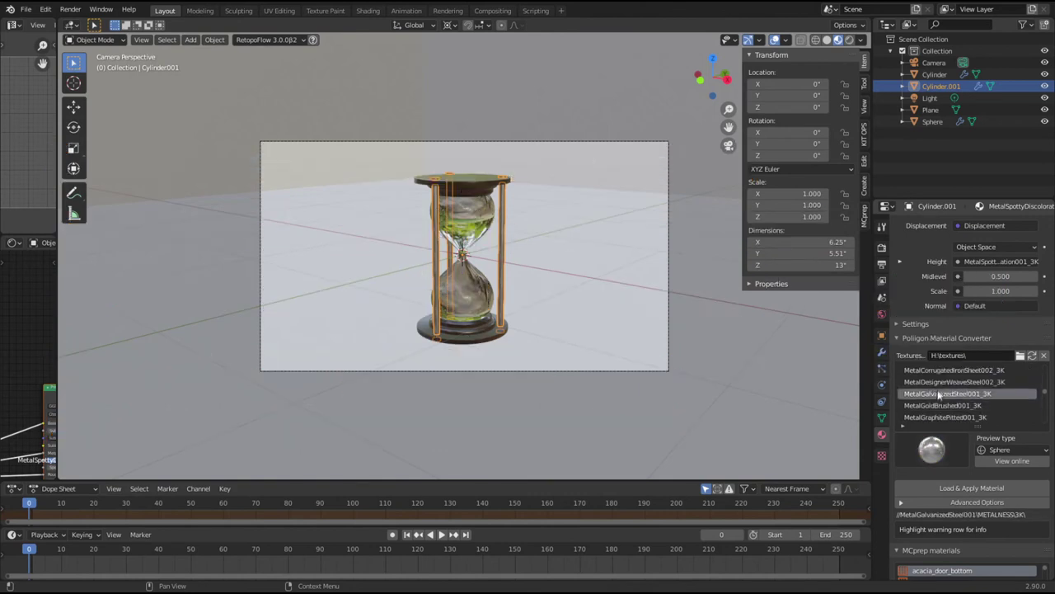
{"action": "left_click", "coordinate": [946, 405]}
{"action": "scroll", "coordinate": [942, 387], "scroll_direction": "up", "scroll_amount": 3}
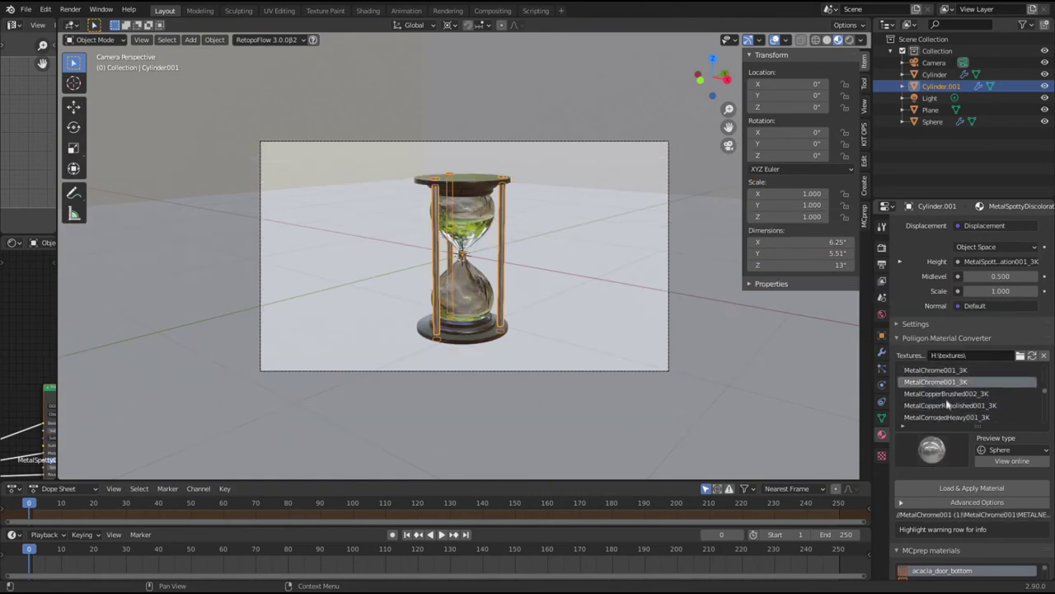
Step: Try the MetalBrassCast002_3K brass texture on the pillars and check it in Rendered view
{"action": "left_click", "coordinate": [940, 382]}
{"action": "left_click", "coordinate": [938, 393]}
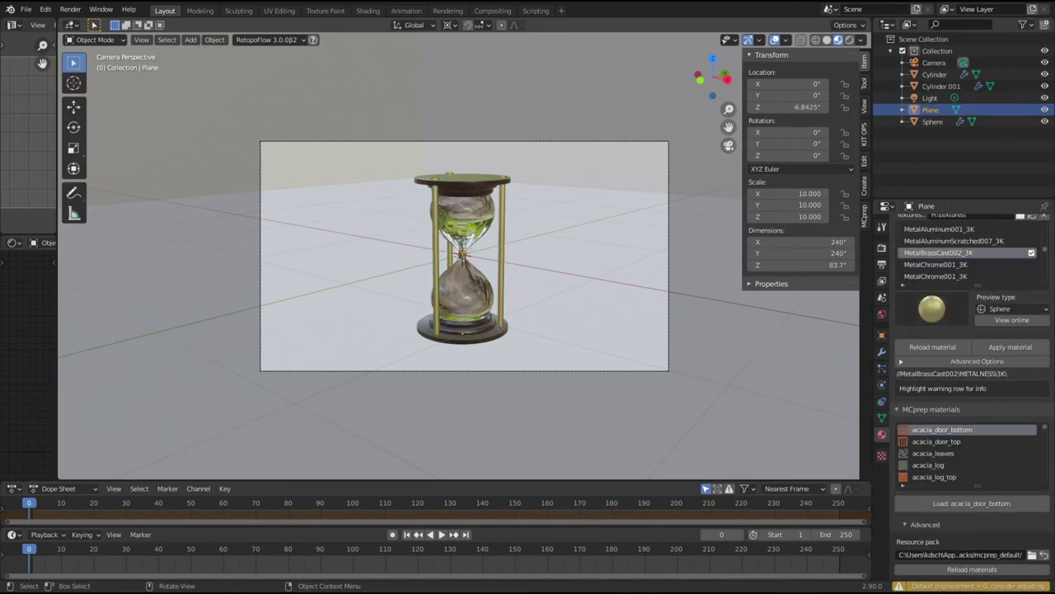
{"action": "left_click", "coordinate": [850, 39]}
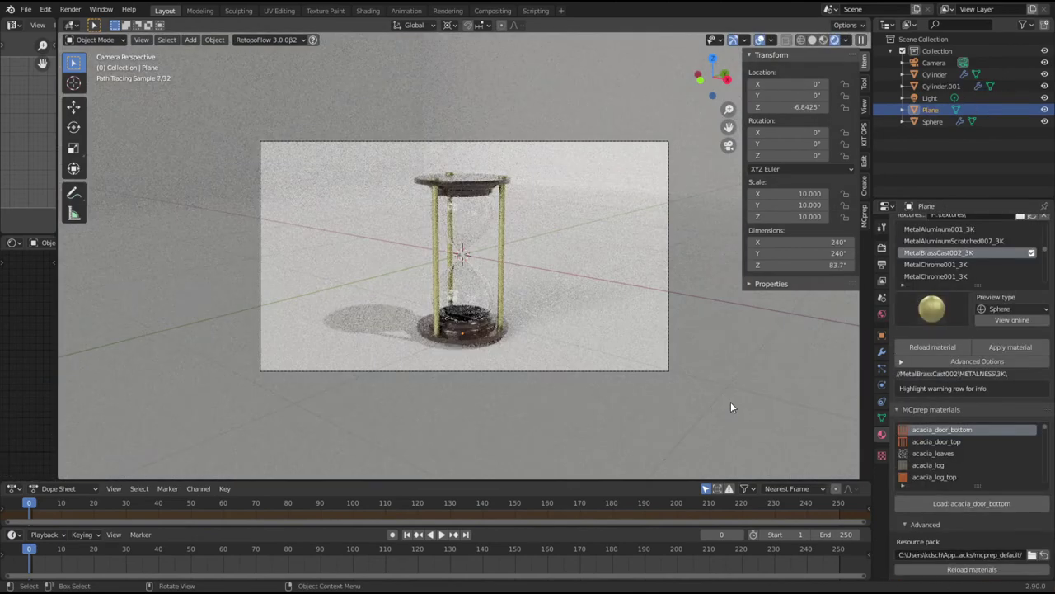
{"action": "key", "text": "z"}
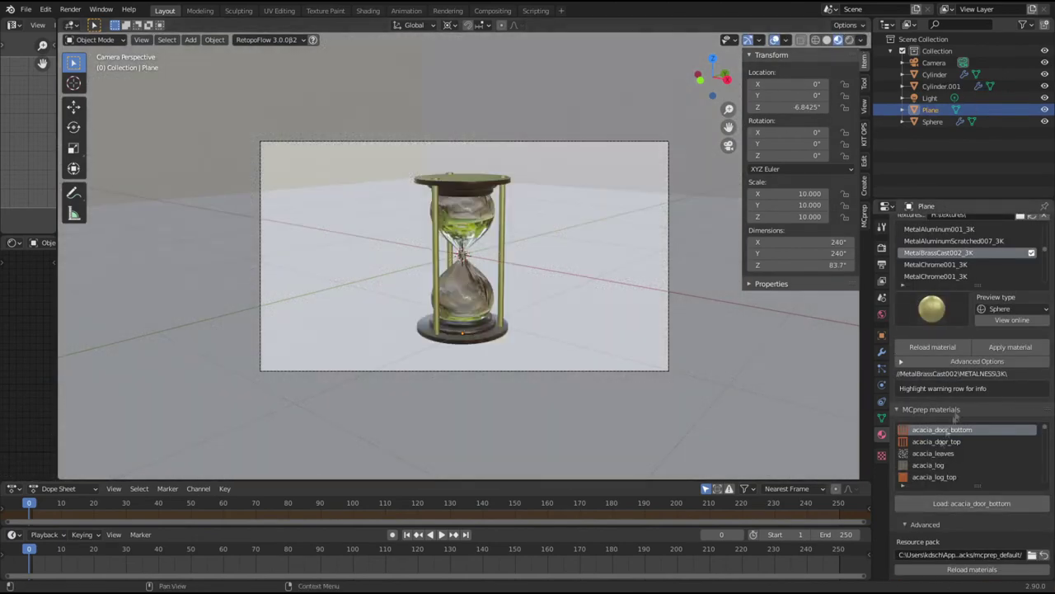
Step: Preview the MetalChrome001_3K, marble and MetalCopperBrushed002_3K textures from the Poliigon list
{"action": "left_click", "coordinate": [976, 275]}
{"action": "scroll", "coordinate": [942, 470], "scroll_direction": "down", "scroll_amount": 2}
{"action": "left_click", "coordinate": [901, 411]}
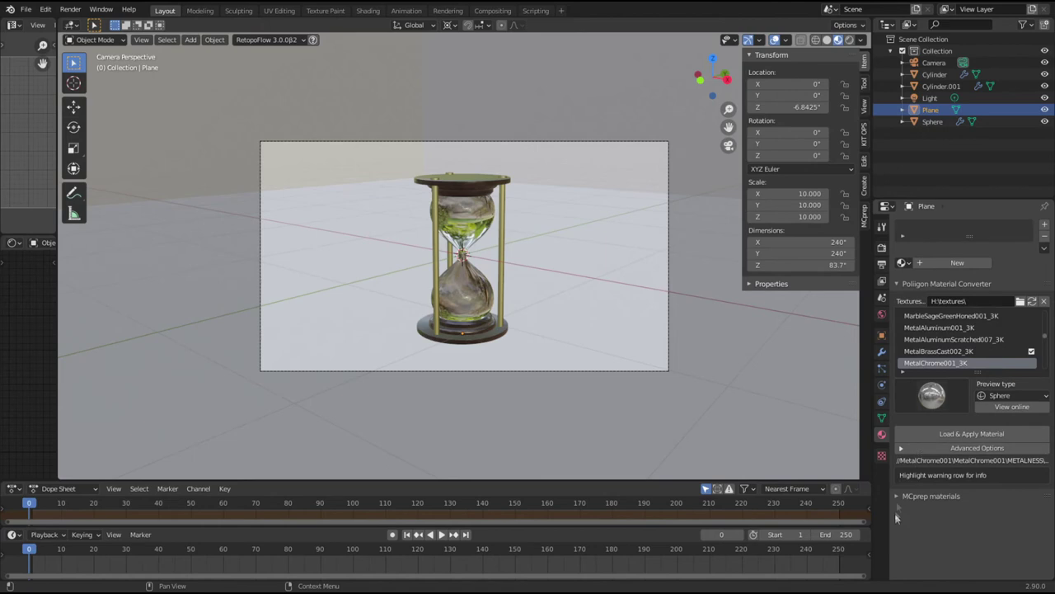
{"action": "left_click", "coordinate": [930, 495]}
{"action": "left_click", "coordinate": [930, 496]}
{"action": "scroll", "coordinate": [949, 342], "scroll_direction": "up", "scroll_amount": 4}
{"action": "left_click", "coordinate": [945, 328]}
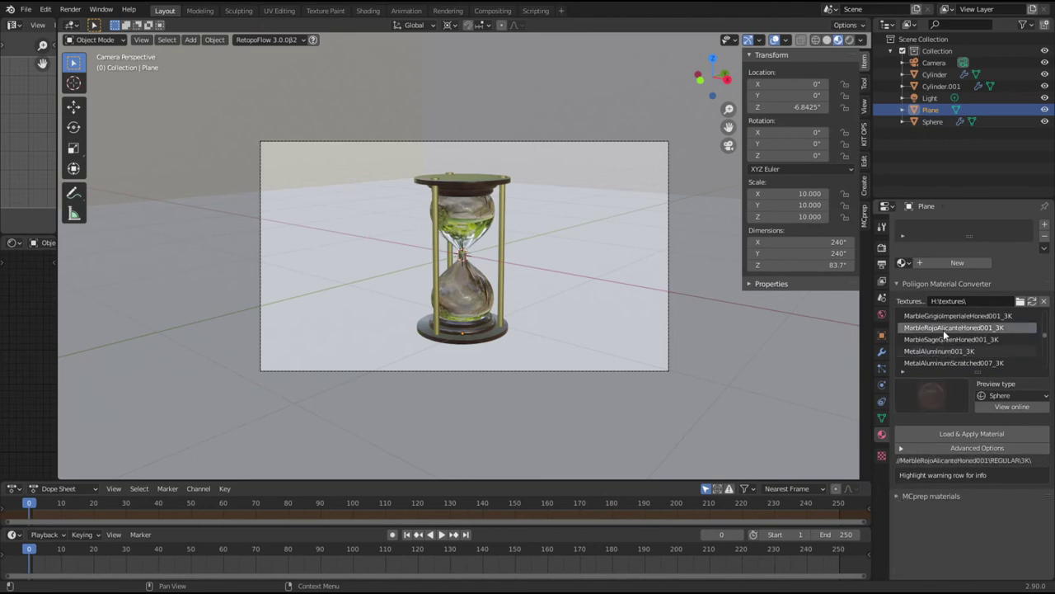
{"action": "scroll", "coordinate": [936, 351], "scroll_direction": "down", "scroll_amount": 8}
{"action": "left_click", "coordinate": [936, 363]}
{"action": "scroll", "coordinate": [935, 368], "scroll_direction": "down", "scroll_amount": 2}
{"action": "scroll", "coordinate": [936, 360], "scroll_direction": "down", "scroll_amount": 5, "text": "ctrl"}
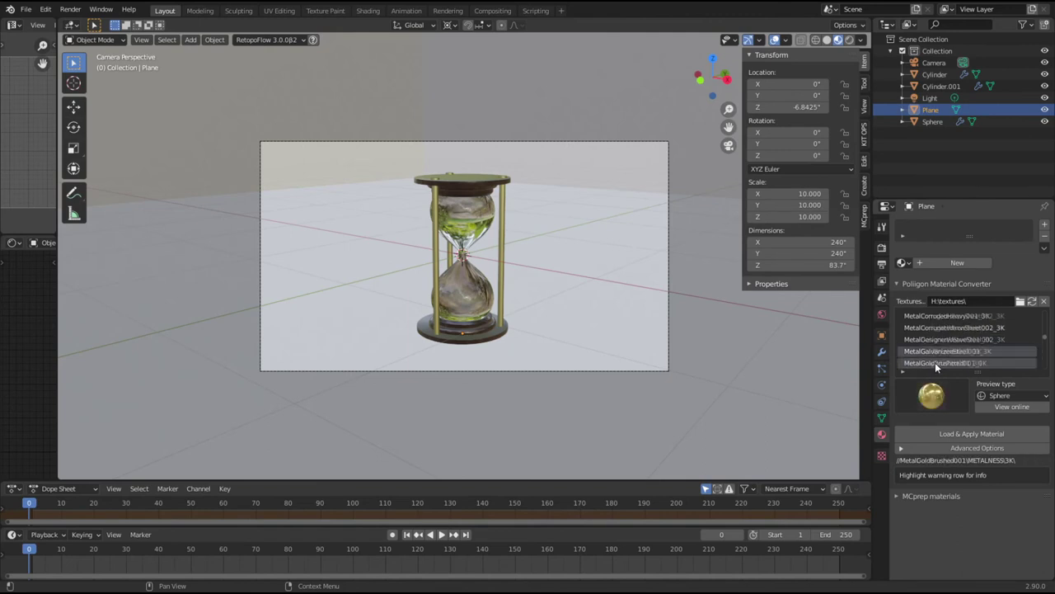
{"action": "scroll", "coordinate": [936, 367], "scroll_direction": "down", "scroll_amount": 6, "text": "ctrl"}
{"action": "scroll", "coordinate": [929, 365], "scroll_direction": "down", "scroll_amount": 1, "text": "ctrl"}
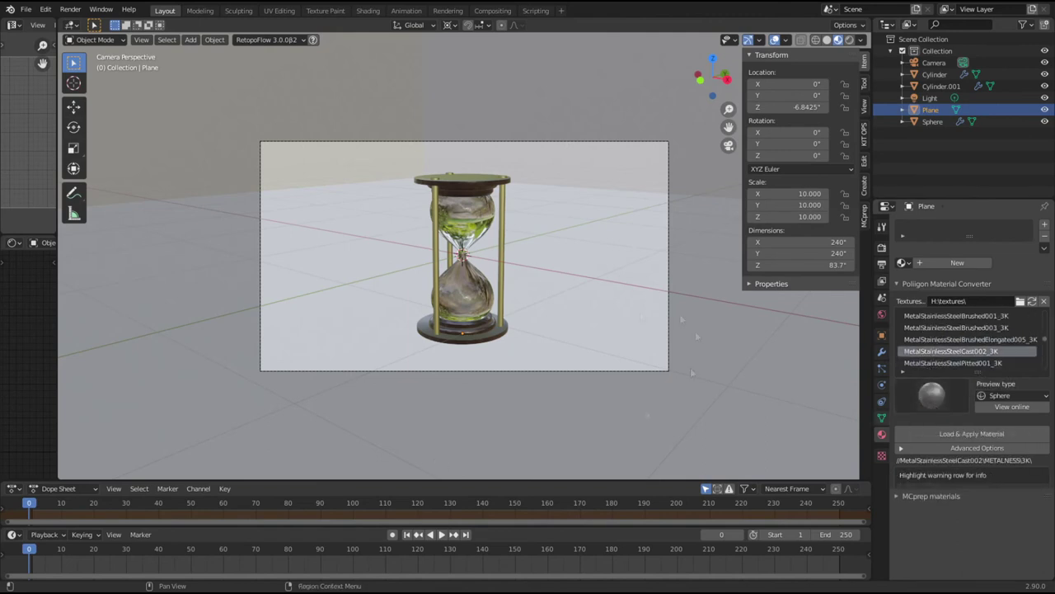
Step: Apply MetalStainlessSteelCast002_3K to the pillars, render to check, then unwrap Angle Based with 0.001 margin
{"action": "left_click", "coordinate": [956, 432]}
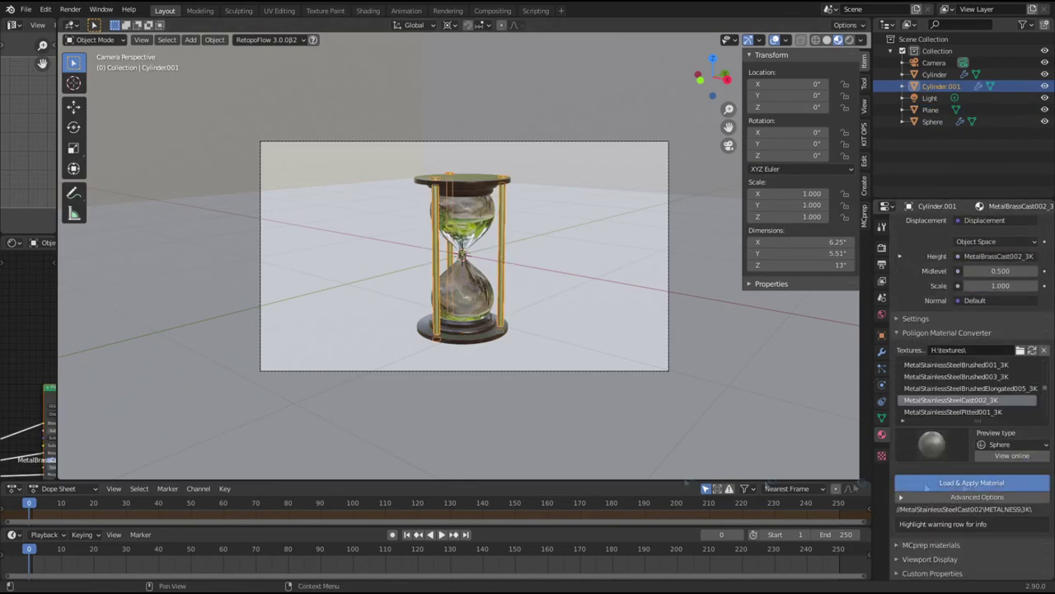
{"action": "left_click", "coordinate": [850, 40]}
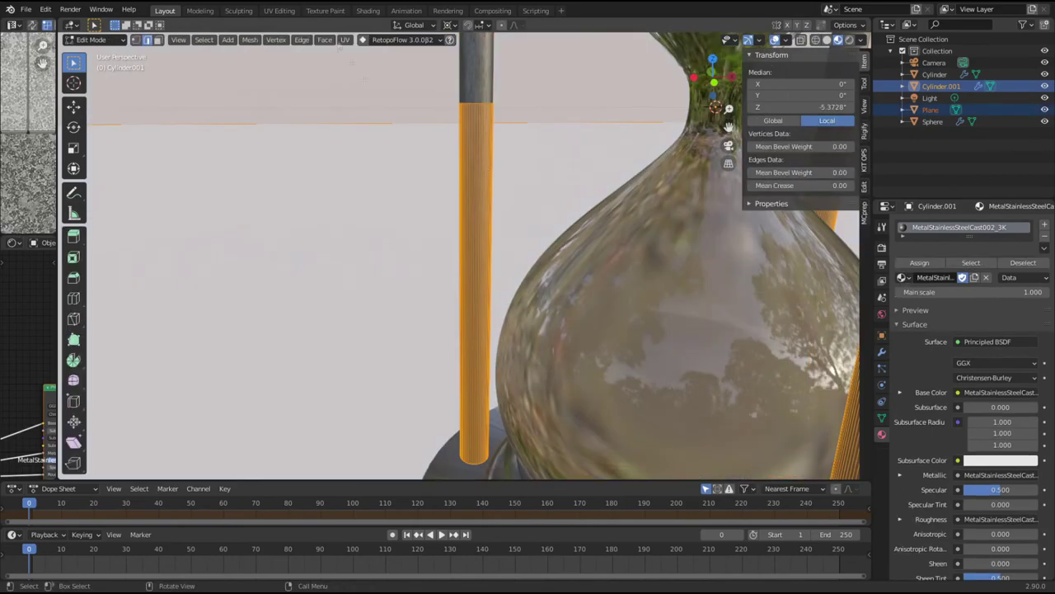
{"action": "left_click", "coordinate": [344, 39]}
{"action": "left_click", "coordinate": [363, 55]}
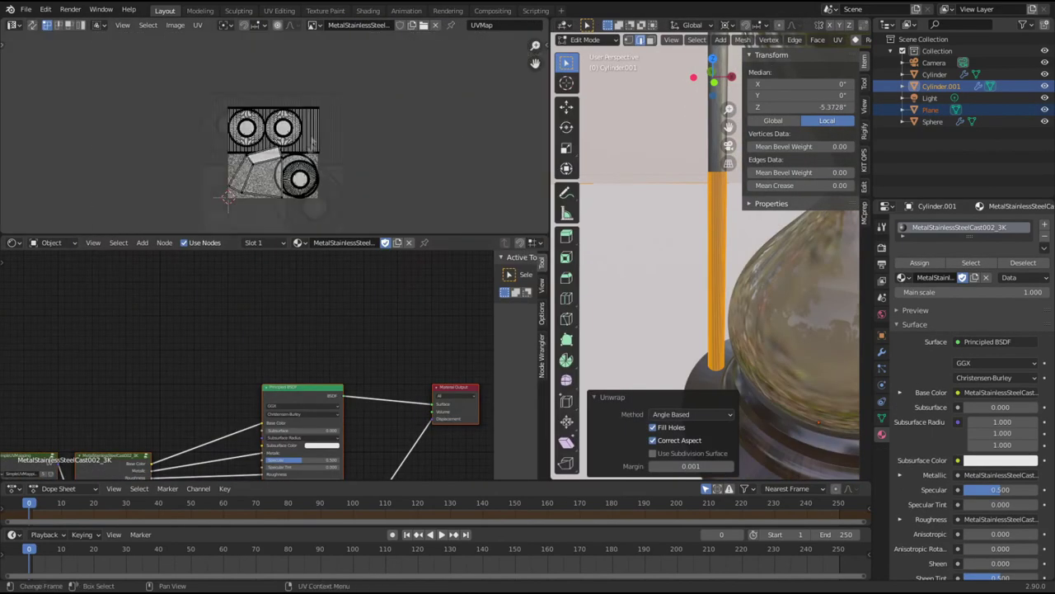
Step: Return to Object Mode, widen the 3D view and inspect the hourglass underside
{"action": "scroll", "coordinate": [276, 133], "scroll_direction": "up", "scroll_amount": 10}
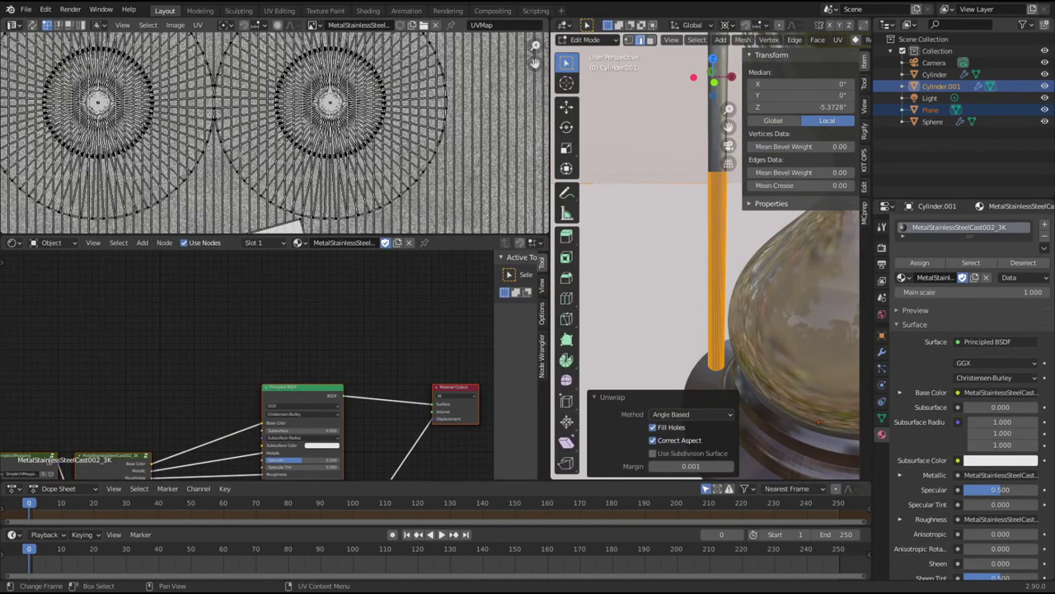
{"action": "middle_click_drag", "start_coordinate": [709, 165], "coordinate": [676, 152]}
{"action": "scroll", "coordinate": [676, 152], "scroll_direction": "down", "scroll_amount": 5}
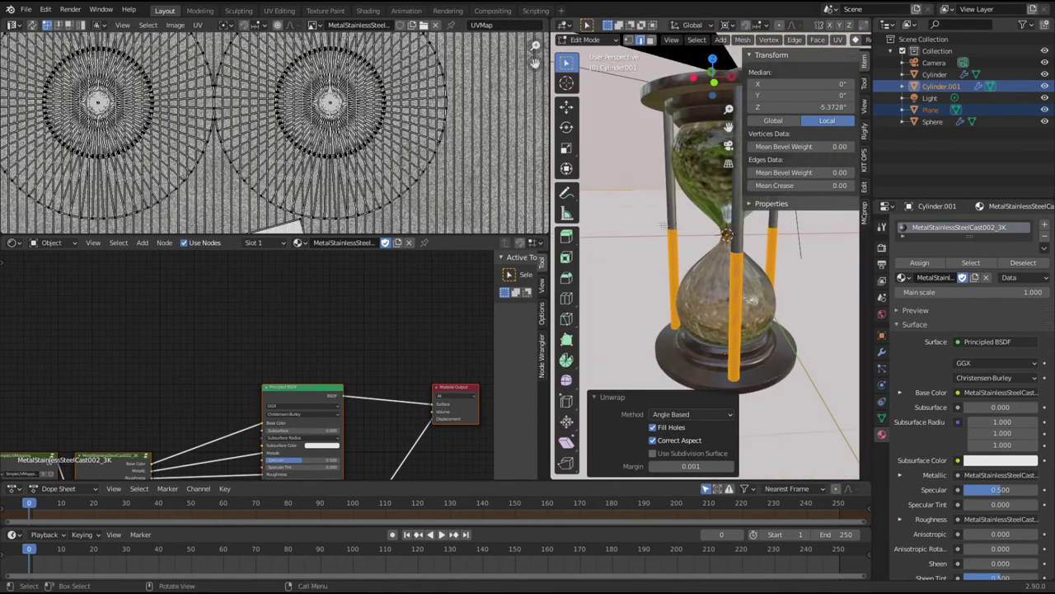
{"action": "key", "text": "Tab"}
{"action": "mouse_move", "coordinate": [663, 101]}
{"action": "middle_mouse_down"}
{"action": "mouse_move", "coordinate": [671, 181]}
{"action": "mouse_move", "coordinate": [660, 116]}
{"action": "middle_mouse_up"}
{"action": "scroll", "coordinate": [660, 116], "scroll_direction": "up", "scroll_amount": 2}
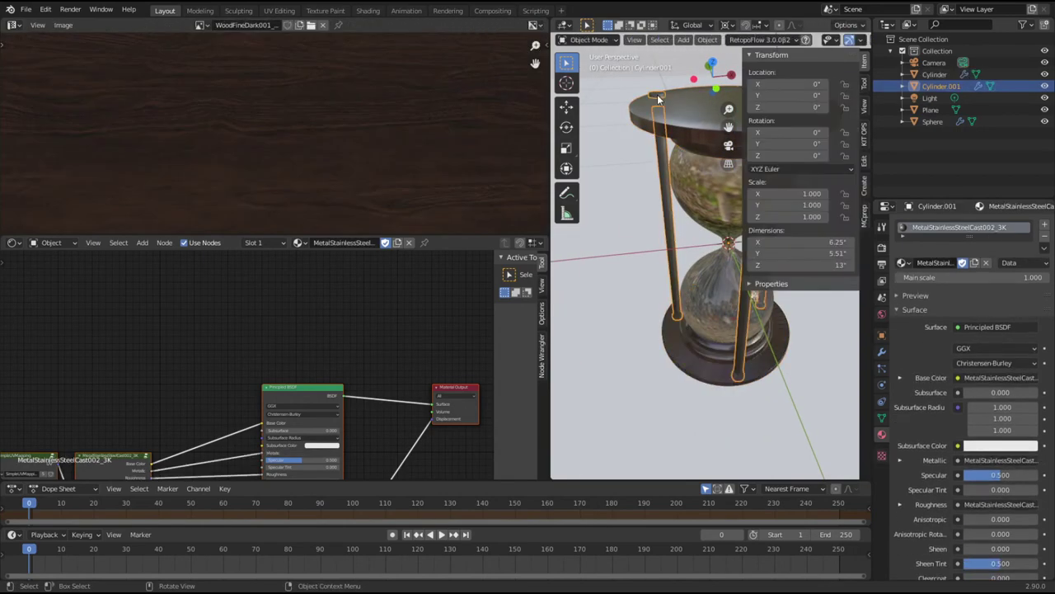
{"action": "left_click", "coordinate": [930, 110]}
{"action": "left_click_drag", "start_coordinate": [550, 229], "coordinate": [289, 230]}
{"action": "scroll", "coordinate": [662, 353], "scroll_direction": "up", "scroll_amount": 3}
{"action": "middle_click_drag", "start_coordinate": [662, 353], "coordinate": [524, 381]}
Step: Separate the feet from the pillar object into their own object, Cylinder.002
{"action": "left_click", "coordinate": [717, 327]}
{"action": "key", "text": "Tab"}
{"action": "key", "text": "l"}
Step: Delete one of the pillar rods from the mesh in Edit Mode
{"action": "key", "text": "l"}
{"action": "key", "text": "l"}
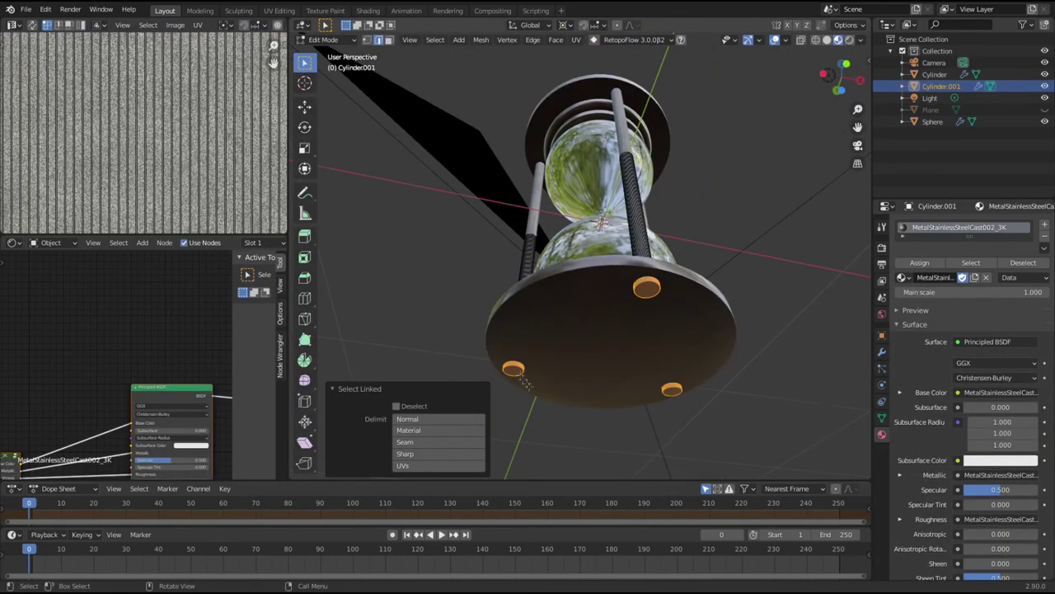
{"action": "right_click", "coordinate": [607, 329]}
{"action": "left_click", "coordinate": [701, 400]}
{"action": "key", "text": "Tab"}
{"action": "middle_click_drag", "start_coordinate": [610, 371], "coordinate": [650, 233]}
{"action": "key", "text": "Tab"}
{"action": "key", "text": "l"}
{"action": "key", "text": "x"}
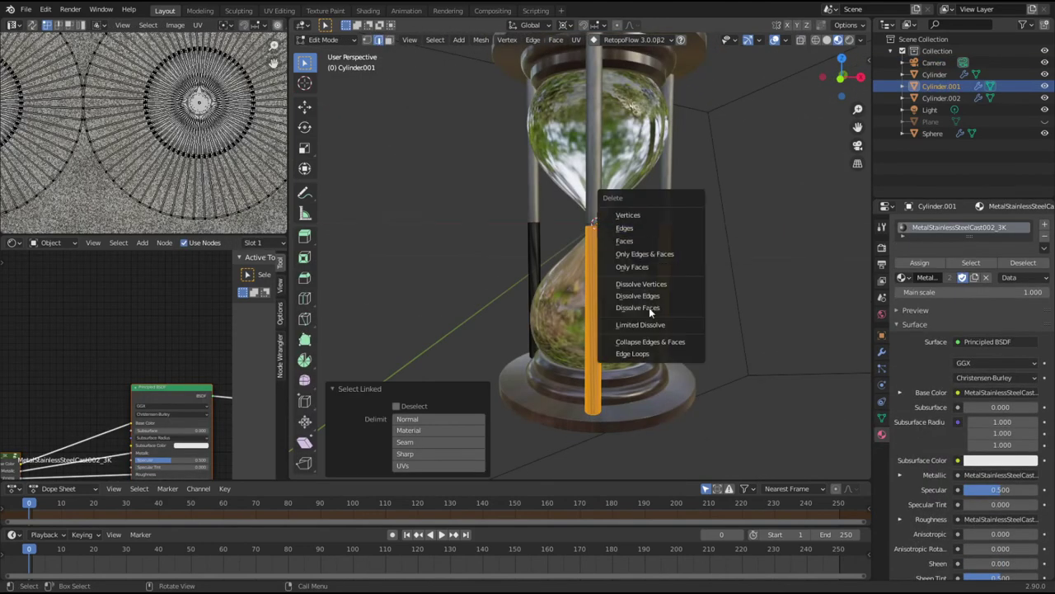
{"action": "left_click", "coordinate": [627, 215]}
{"action": "scroll", "coordinate": [577, 247], "scroll_direction": "up", "scroll_amount": 3}
{"action": "key", "text": "Tab"}
Step: Apply the pillar object's Mirror modifier
{"action": "left_click", "coordinate": [882, 351]}
{"action": "left_click", "coordinate": [1017, 244]}
{"action": "left_click", "coordinate": [981, 258]}
{"action": "key", "text": "Tab"}
{"action": "scroll", "coordinate": [577, 247], "scroll_direction": "down", "scroll_amount": 2}
{"action": "scroll", "coordinate": [381, 239], "scroll_direction": "up", "scroll_amount": 6}
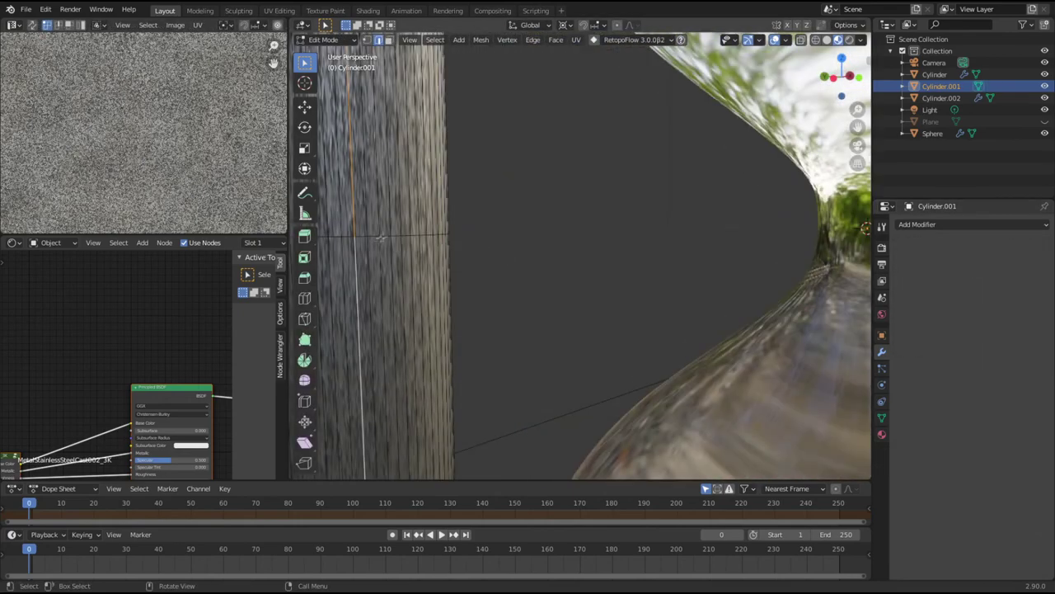
Step: Dissolve the selected edge loop on the pillar mesh
{"action": "key", "text": "ctrl+e"}
{"action": "left_click", "coordinate": [381, 239]}
{"action": "scroll", "coordinate": [494, 247], "scroll_direction": "down", "scroll_amount": 5}
{"action": "scroll", "coordinate": [582, 281], "scroll_direction": "up", "scroll_amount": 5}
{"action": "key", "text": "ctrl+e"}
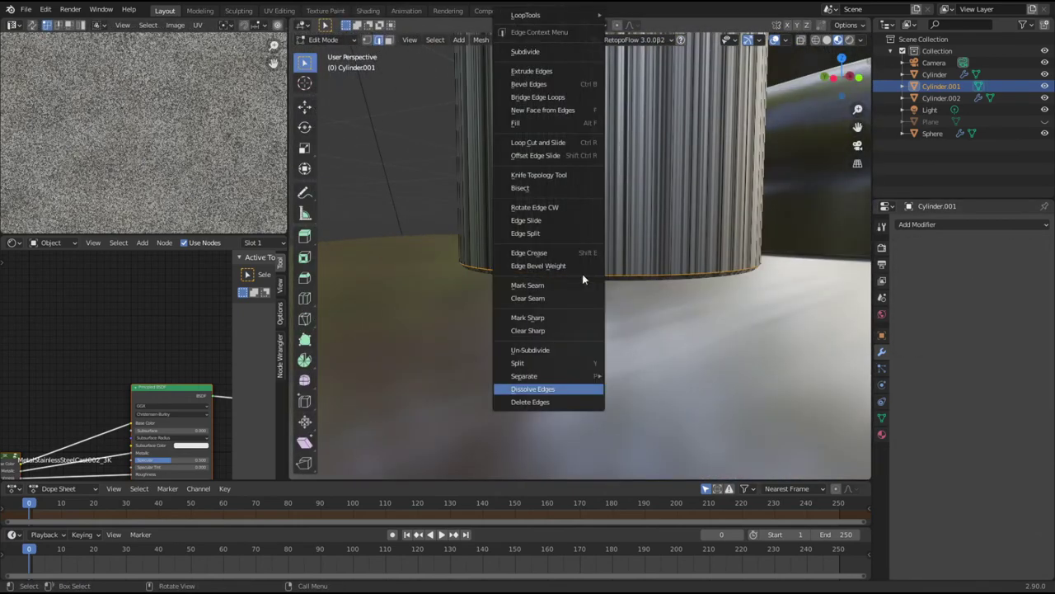
{"action": "key", "text": "Escape"}
{"action": "scroll", "coordinate": [583, 280], "scroll_direction": "down", "scroll_amount": 5}
{"action": "scroll", "coordinate": [582, 280], "scroll_direction": "up", "scroll_amount": 6}
{"action": "scroll", "coordinate": [577, 264], "scroll_direction": "down", "scroll_amount": 2}
{"action": "key", "text": "ctrl+e"}
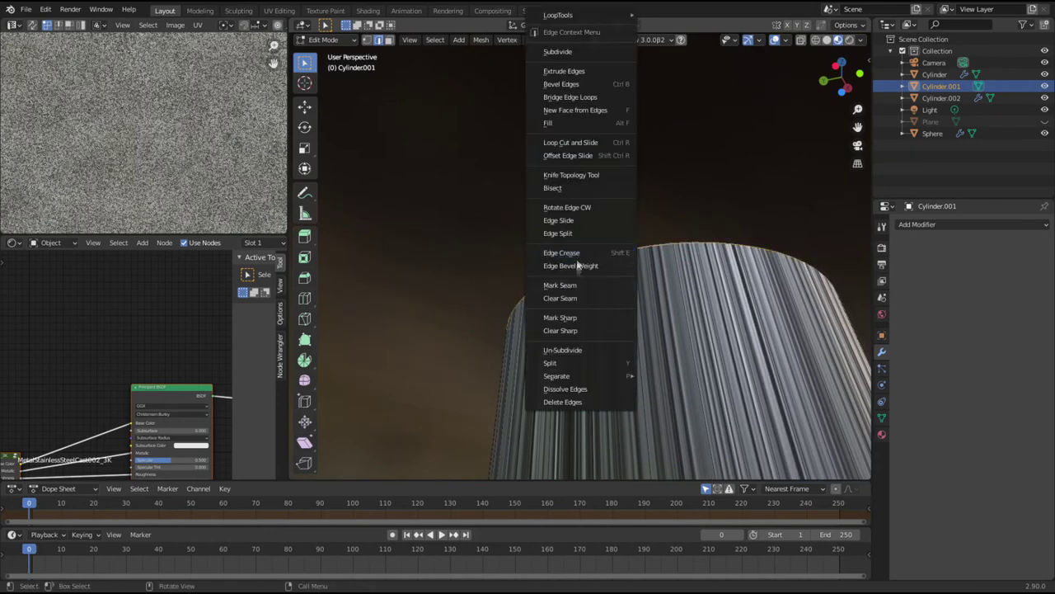
{"action": "key", "text": "Escape"}
{"action": "scroll", "coordinate": [577, 263], "scroll_direction": "down", "scroll_amount": 3}
{"action": "scroll", "coordinate": [593, 330], "scroll_direction": "up", "scroll_amount": 2}
{"action": "scroll", "coordinate": [615, 377], "scroll_direction": "down", "scroll_amount": 3}
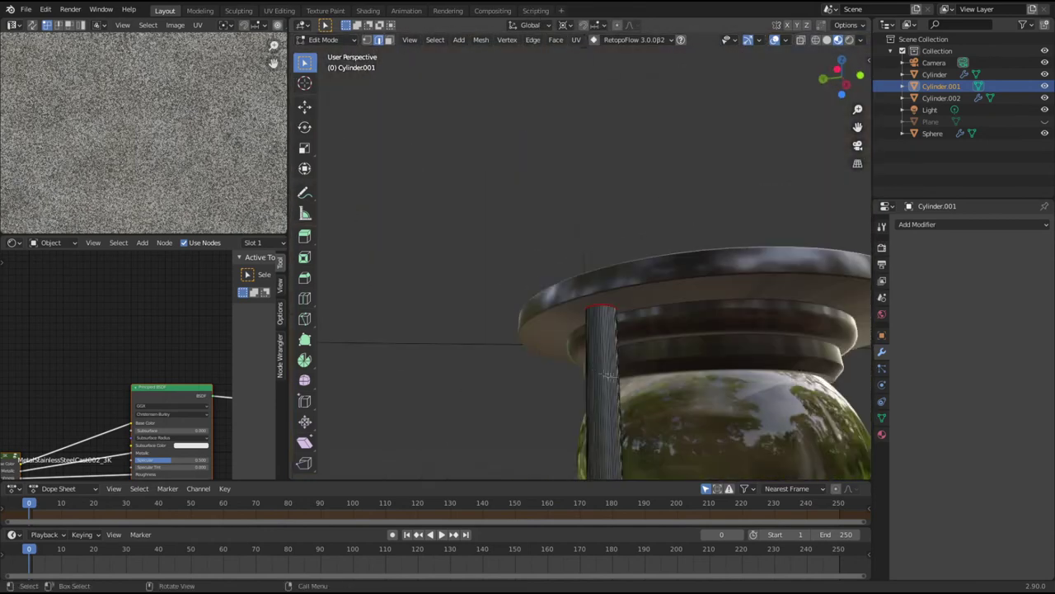
Step: Cylinder-project the whole pillar's UVs, reprojecting from the front view
{"action": "key", "text": "l"}
{"action": "left_click", "coordinate": [576, 40]}
{"action": "left_click", "coordinate": [610, 135]}
{"action": "key", "text": "KP_1"}
{"action": "left_click", "coordinate": [576, 39]}
{"action": "left_click", "coordinate": [610, 135]}
{"action": "scroll", "coordinate": [123, 194], "scroll_direction": "up", "scroll_amount": 4}
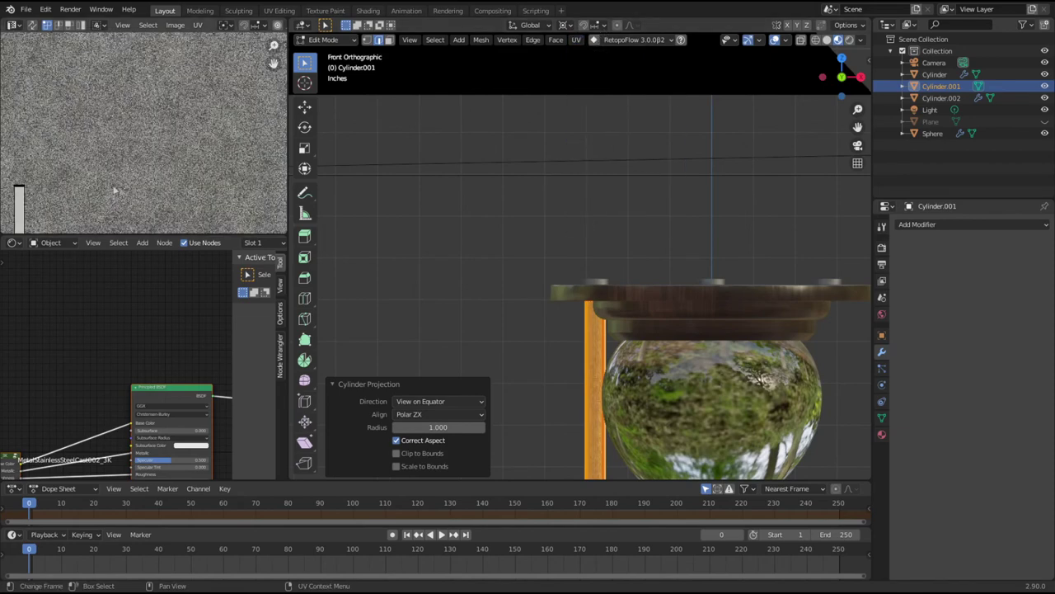
{"action": "scroll", "coordinate": [123, 194], "scroll_direction": "down", "scroll_amount": 5}
{"action": "scroll", "coordinate": [577, 255], "scroll_direction": "up", "scroll_amount": 3}
Step: Replace the projection with a standard unwrap, scale the UV islands, and return to Object Mode
{"action": "left_click", "coordinate": [577, 40]}
{"action": "left_click", "coordinate": [610, 55]}
{"action": "scroll", "coordinate": [145, 186], "scroll_direction": "up", "scroll_amount": 2}
{"action": "scroll", "coordinate": [145, 186], "scroll_direction": "down", "scroll_amount": 3}
{"action": "key", "text": "s"}
{"action": "left_click", "coordinate": [212, 170]}
{"action": "key", "text": "Tab"}
{"action": "scroll", "coordinate": [568, 151], "scroll_direction": "up", "scroll_amount": 4}
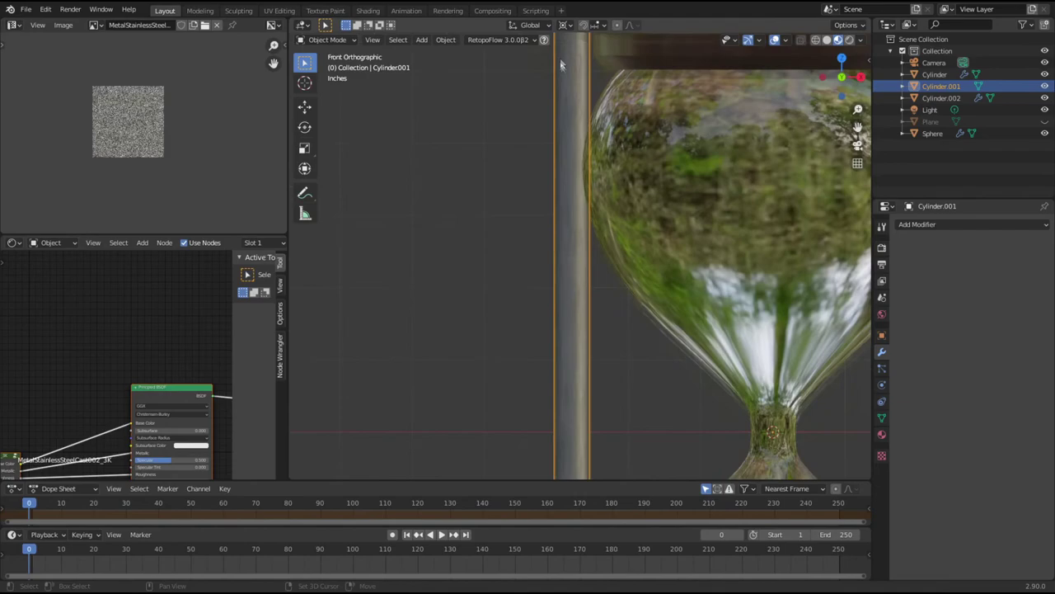
Step: Add the disc to the selection and preview MetalPanelRectangular001_3K in the material settings
{"action": "middle_click_drag", "start_coordinate": [605, 299], "coordinate": [627, 239]}
{"action": "scroll", "coordinate": [135, 132], "scroll_direction": "up", "scroll_amount": 3}
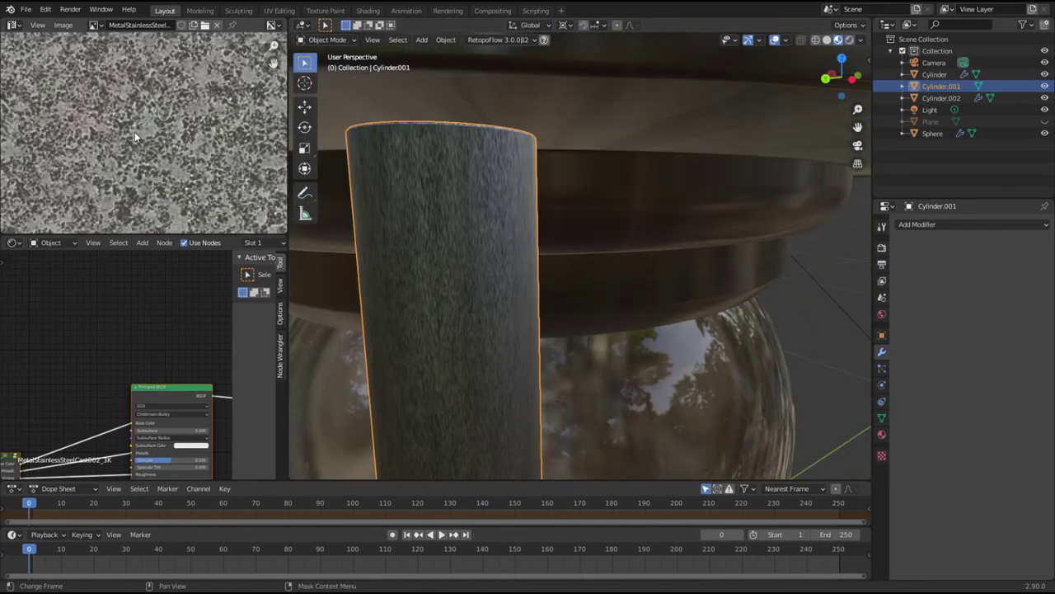
{"action": "scroll", "coordinate": [134, 132], "scroll_direction": "up", "scroll_amount": 2}
{"action": "scroll", "coordinate": [492, 297], "scroll_direction": "down", "scroll_amount": 6}
{"action": "scroll", "coordinate": [664, 274], "scroll_direction": "up", "scroll_amount": 4}
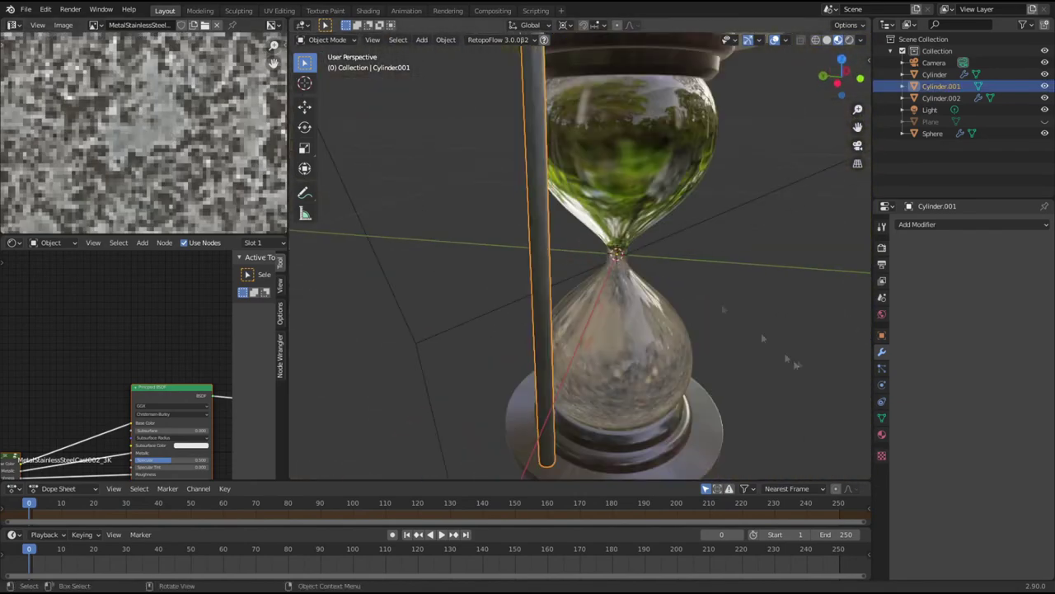
{"action": "scroll", "coordinate": [664, 274], "scroll_direction": "down", "scroll_amount": 4}
{"action": "left_click", "coordinate": [941, 97], "text": "ctrl"}
{"action": "left_click", "coordinate": [882, 435]}
{"action": "scroll", "coordinate": [981, 484], "scroll_direction": "down", "scroll_amount": 5}
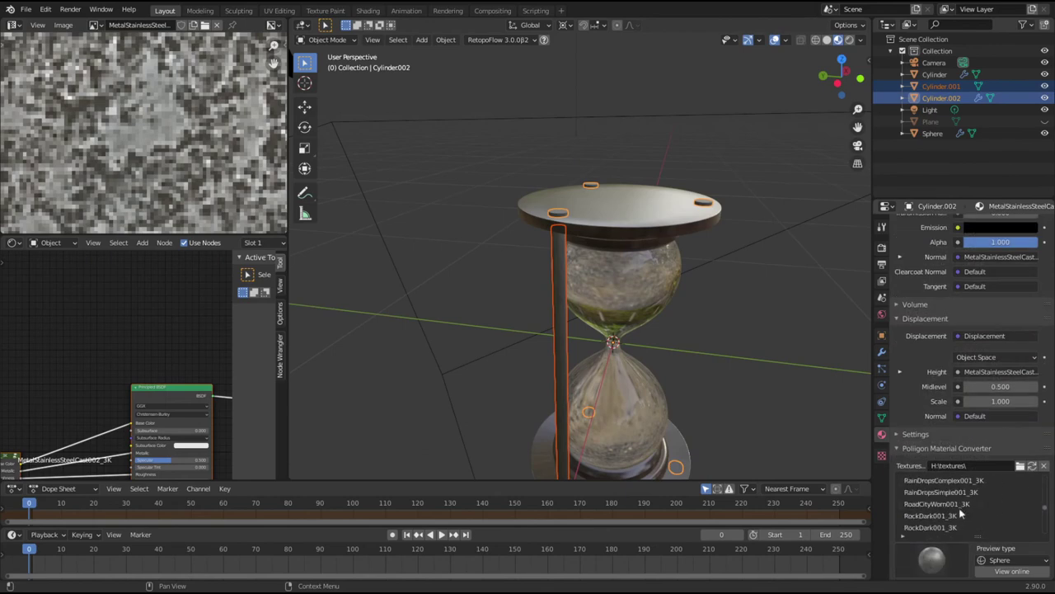
{"action": "left_click", "coordinate": [944, 494]}
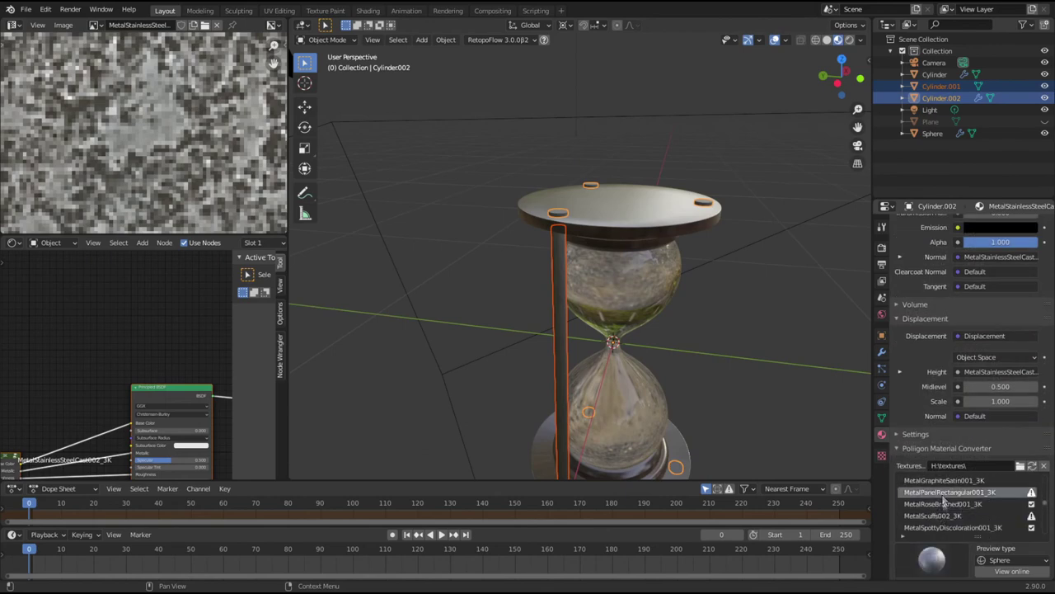
{"action": "scroll", "coordinate": [992, 559], "scroll_direction": "down", "scroll_amount": 3}
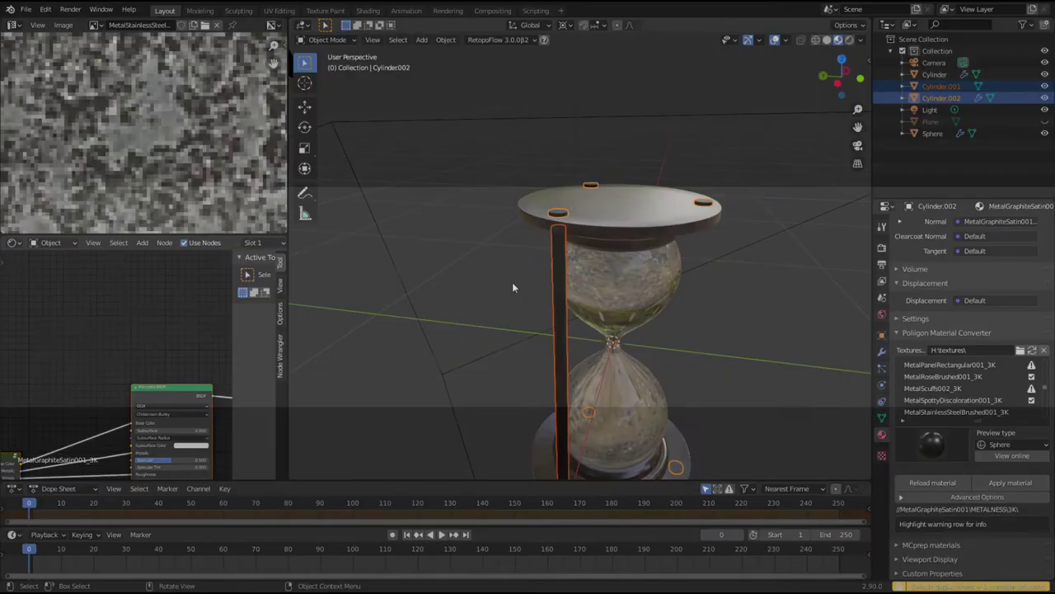
{"action": "scroll", "coordinate": [488, 301], "scroll_direction": "up", "scroll_amount": 8}
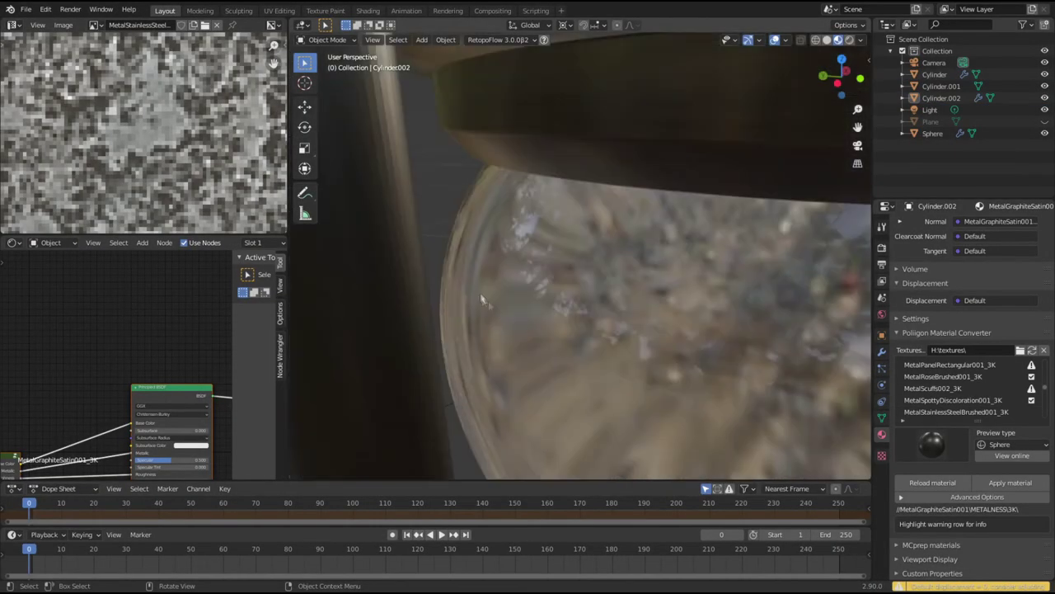
Step: Inspect the pillar, disc and wooden base, comparing Rendered and Material Preview shading
{"action": "left_click", "coordinate": [445, 39]}
{"action": "left_click", "coordinate": [483, 283]}
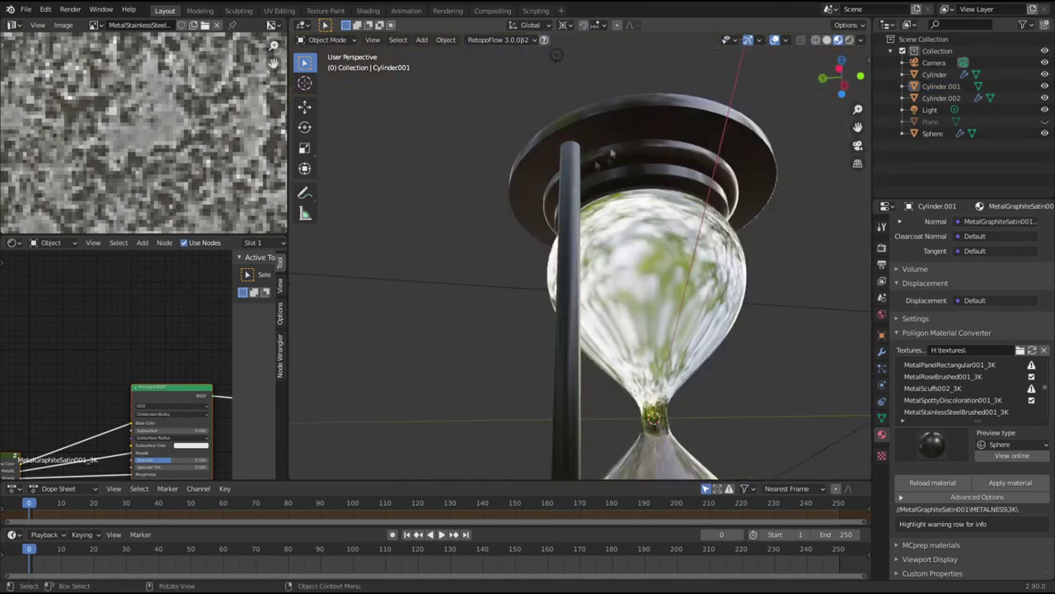
{"action": "left_click", "coordinate": [587, 290]}
{"action": "left_click", "coordinate": [445, 40]}
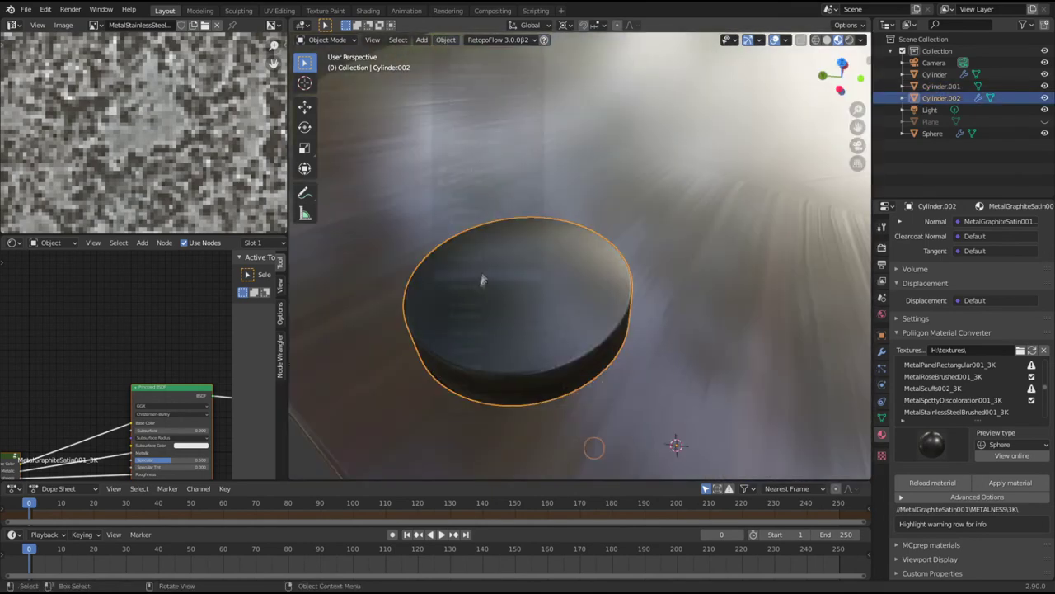
{"action": "left_click", "coordinate": [541, 307]}
{"action": "scroll", "coordinate": [542, 308], "scroll_direction": "down", "scroll_amount": 5}
{"action": "middle_click_drag", "start_coordinate": [578, 296], "coordinate": [585, 332]}
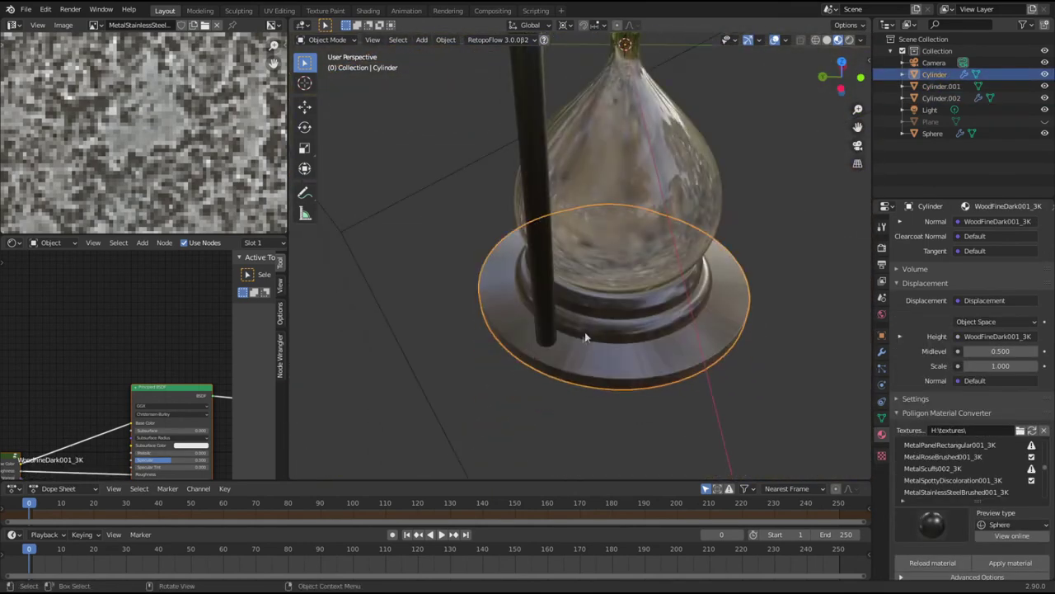
{"action": "left_click", "coordinate": [522, 247]}
{"action": "key", "text": "z"}
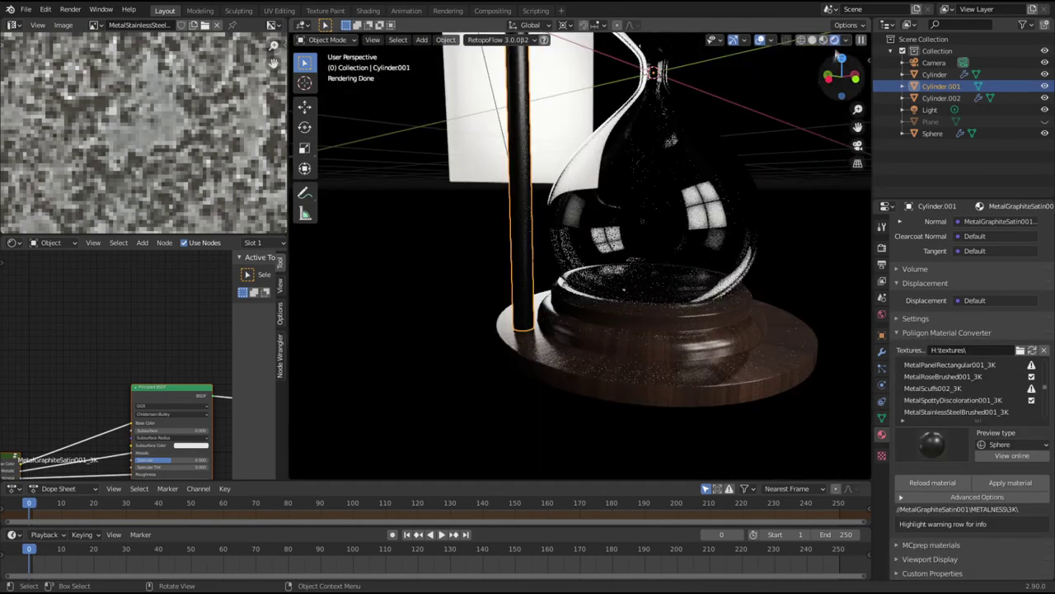
{"action": "left_click", "coordinate": [823, 40]}
{"action": "scroll", "coordinate": [659, 247], "scroll_direction": "down", "scroll_amount": 3}
{"action": "scroll", "coordinate": [660, 248], "scroll_direction": "up", "scroll_amount": 2}
{"action": "scroll", "coordinate": [954, 381], "scroll_direction": "up", "scroll_amount": 1}
Step: Apply MetalCopperRepolished001_3K to the pillar after previewing panel and corroded metal textures
{"action": "left_click", "coordinate": [954, 381]}
{"action": "scroll", "coordinate": [955, 384], "scroll_direction": "up", "scroll_amount": 5}
{"action": "left_click", "coordinate": [960, 377]}
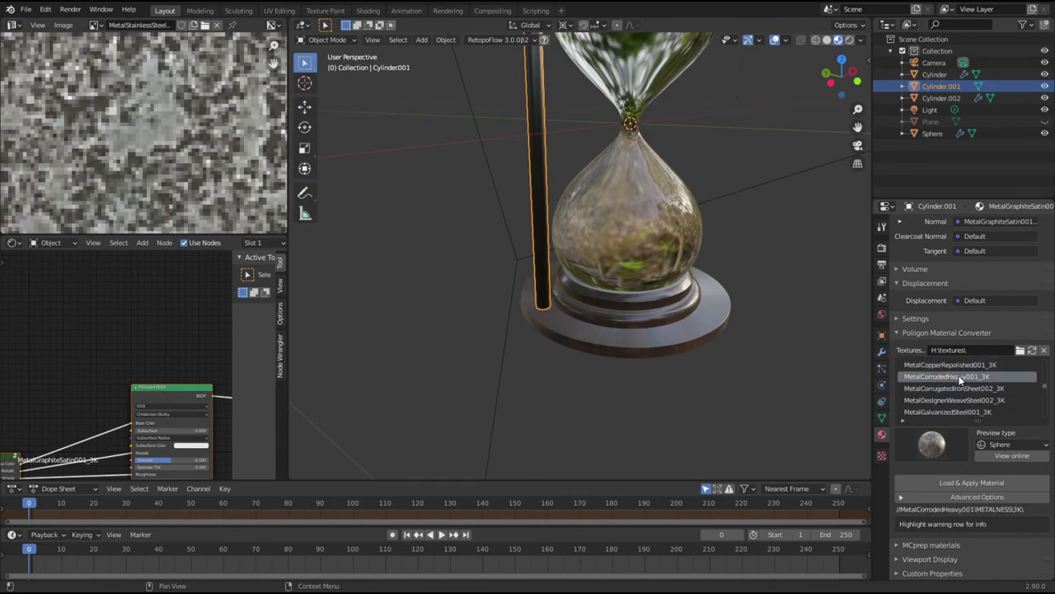
{"action": "left_click", "coordinate": [956, 365]}
{"action": "left_click", "coordinate": [972, 483]}
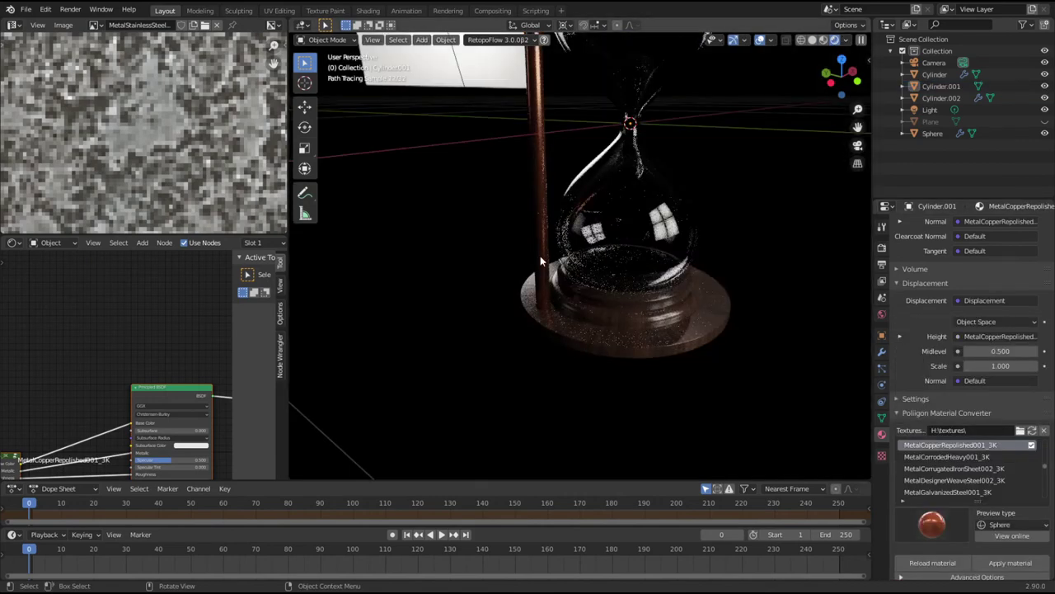
{"action": "left_click", "coordinate": [823, 40]}
{"action": "left_click", "coordinate": [540, 273]}
Step: Save Hour Glass.blend, open the recent cube scene, and copy the Oiled Bronze cube
{"action": "left_click", "coordinate": [26, 9]}
{"action": "left_click", "coordinate": [37, 91]}
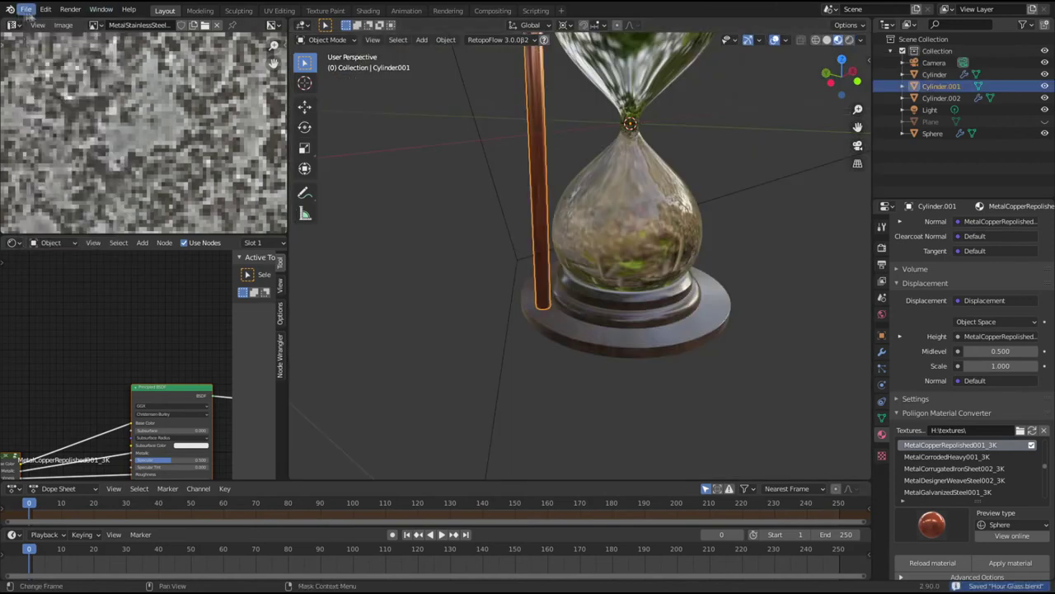
{"action": "left_click", "coordinate": [25, 9]}
{"action": "mouse_move", "coordinate": [45, 49]}
{"action": "left_click", "coordinate": [190, 57]}
{"action": "key", "text": "ctrl+c"}
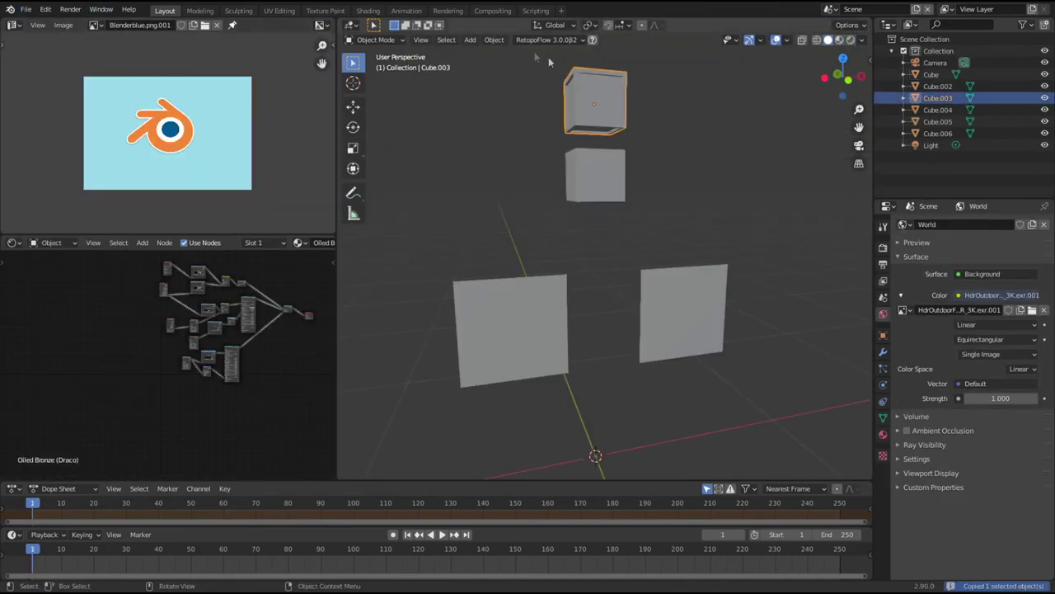
Step: Reopen Hour Glass.blend from recent files without saving the cube scene
{"action": "left_click", "coordinate": [27, 10]}
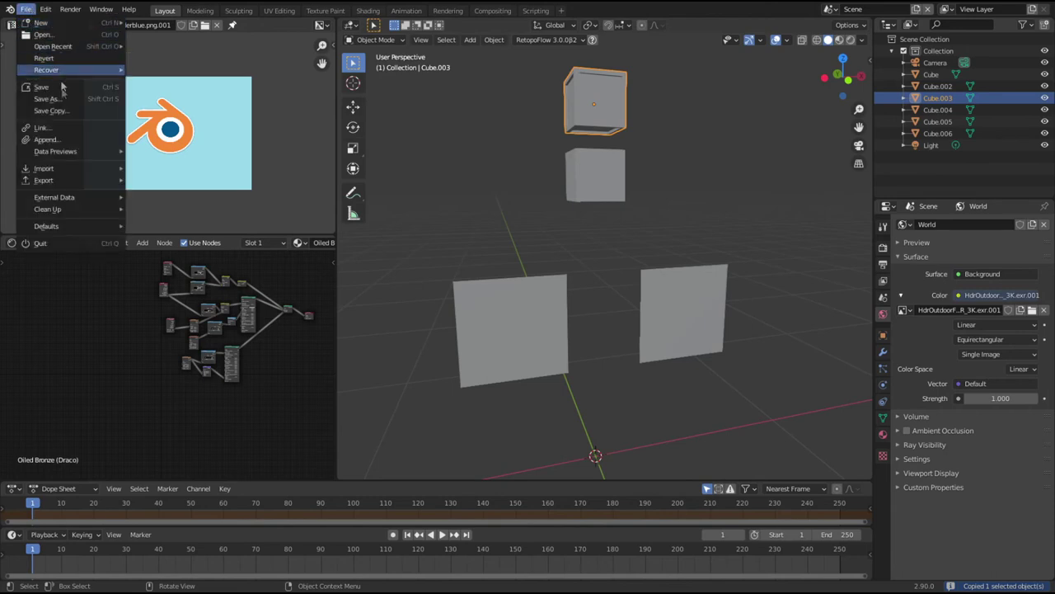
{"action": "mouse_move", "coordinate": [64, 50]}
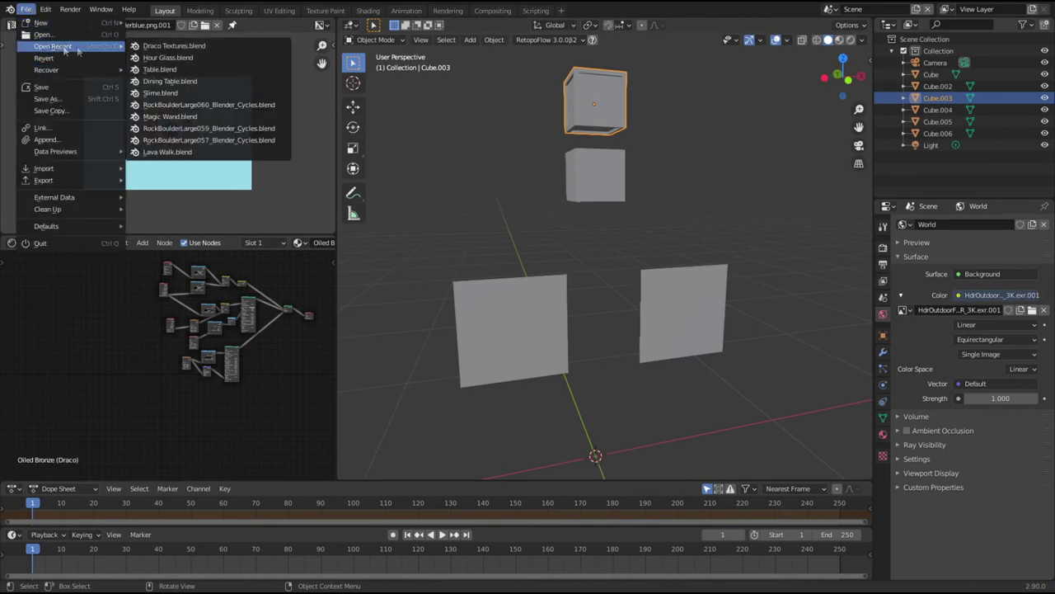
{"action": "left_click", "coordinate": [179, 58]}
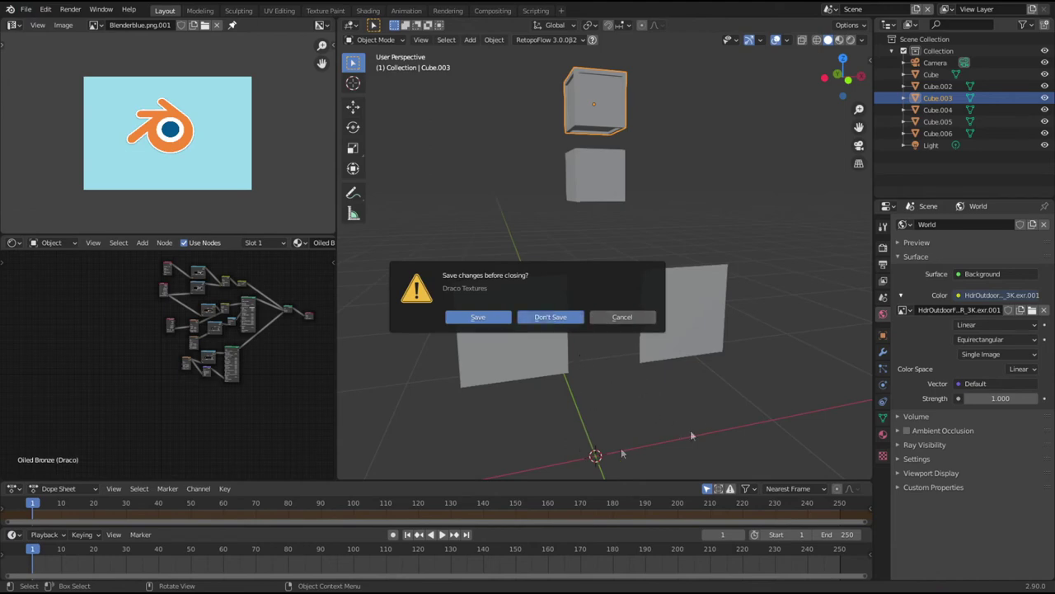
{"action": "left_click", "coordinate": [550, 318]}
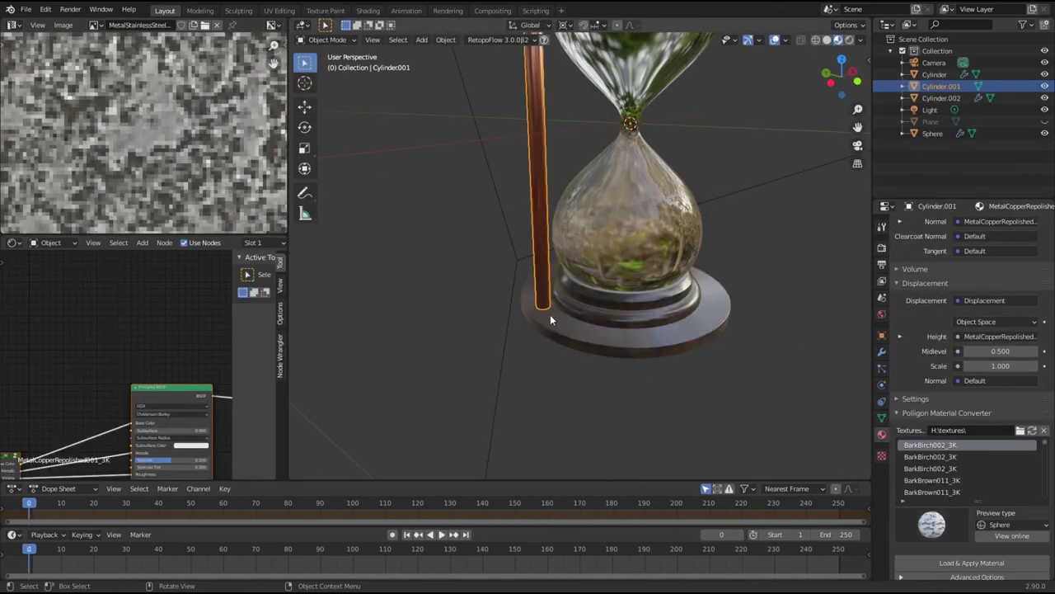
Step: Paste the Oiled Bronze cube Cube.003 into the hourglass scene, then delete it again
{"action": "key", "text": "ctrl+v"}
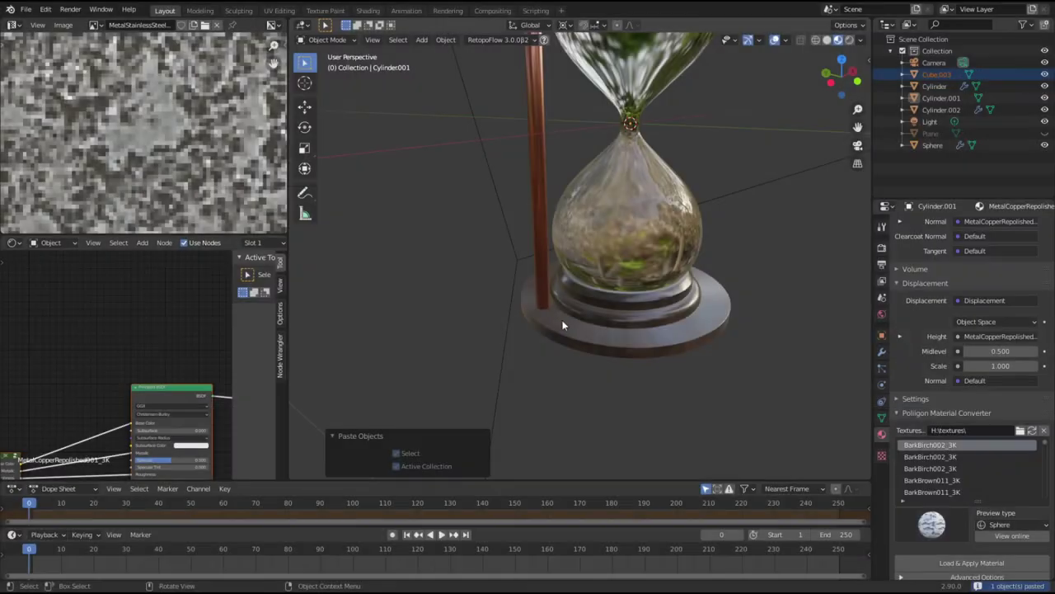
{"action": "scroll", "coordinate": [547, 324], "scroll_direction": "down", "scroll_amount": 10}
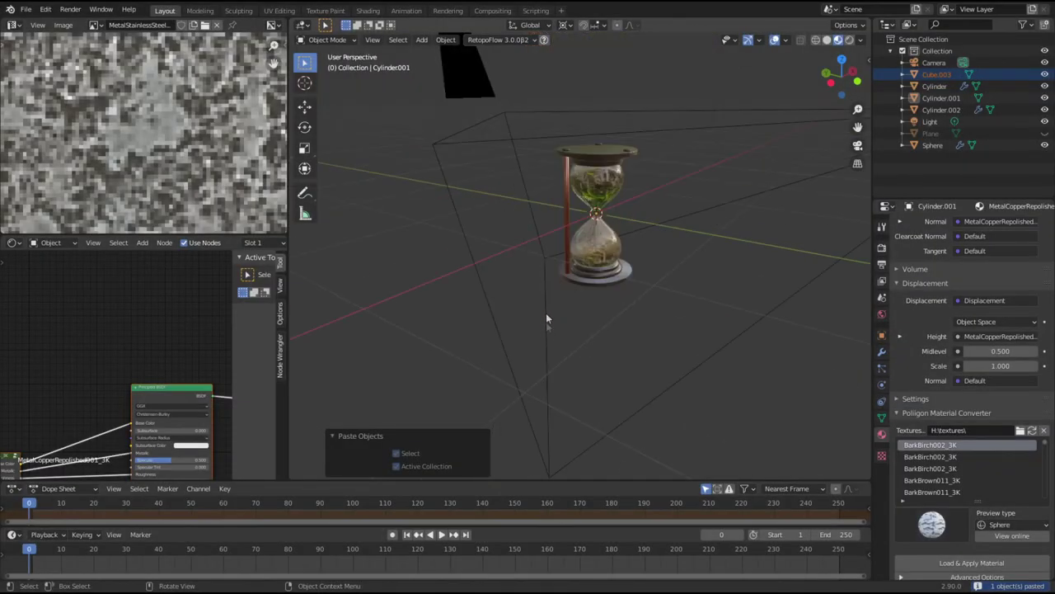
{"action": "left_click", "coordinate": [582, 169]}
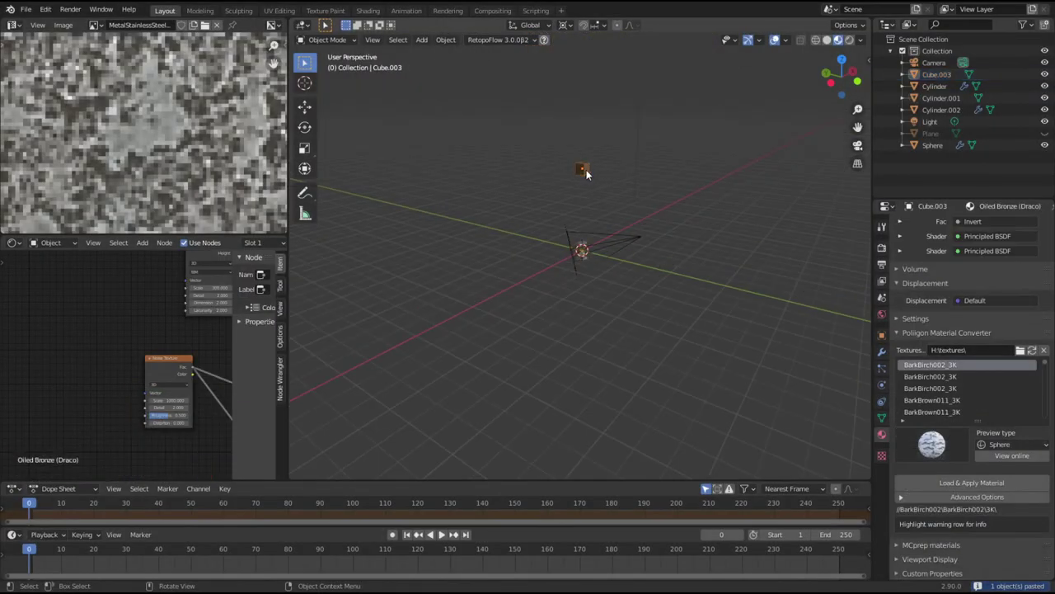
{"action": "middle_click_drag", "start_coordinate": [585, 173], "coordinate": [581, 341]}
{"action": "scroll", "coordinate": [581, 340], "scroll_direction": "up", "scroll_amount": 4}
{"action": "left_click", "coordinate": [587, 51]}
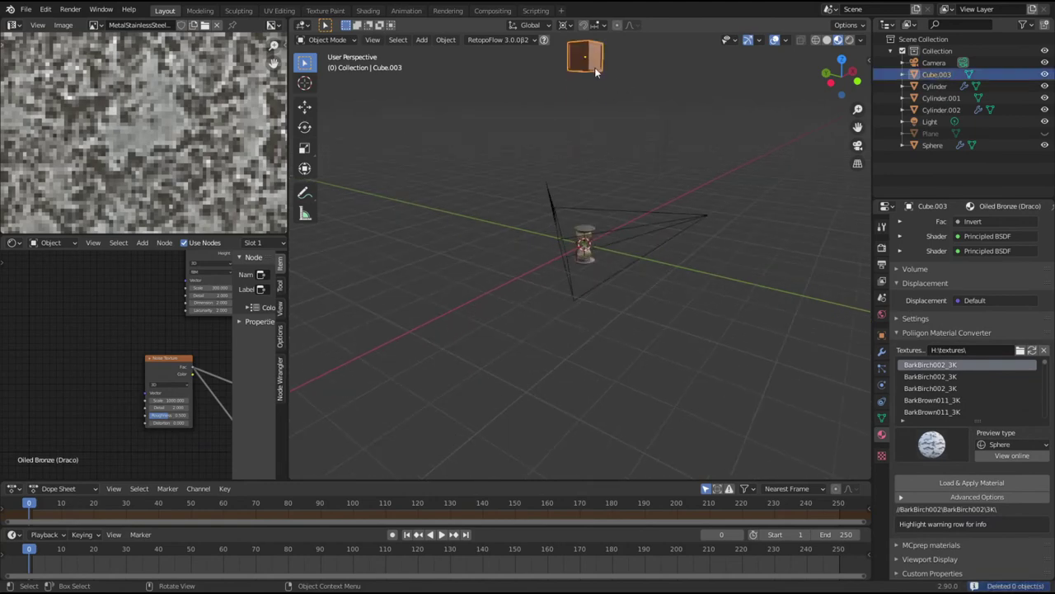
{"action": "key", "text": "Delete"}
{"action": "scroll", "coordinate": [555, 262], "scroll_direction": "up", "scroll_amount": 8}
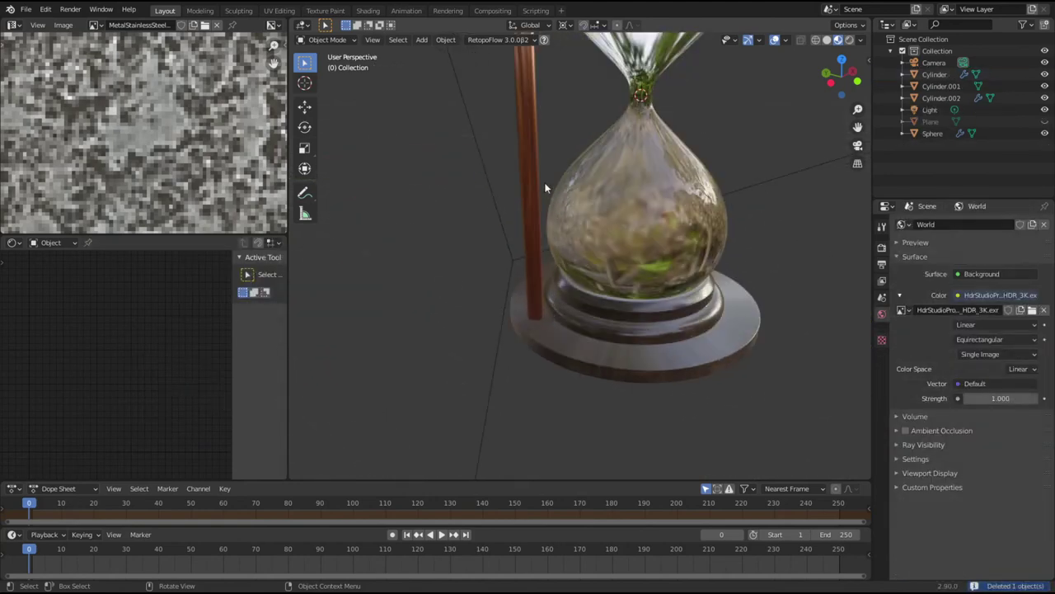
{"action": "left_click", "coordinate": [528, 207]}
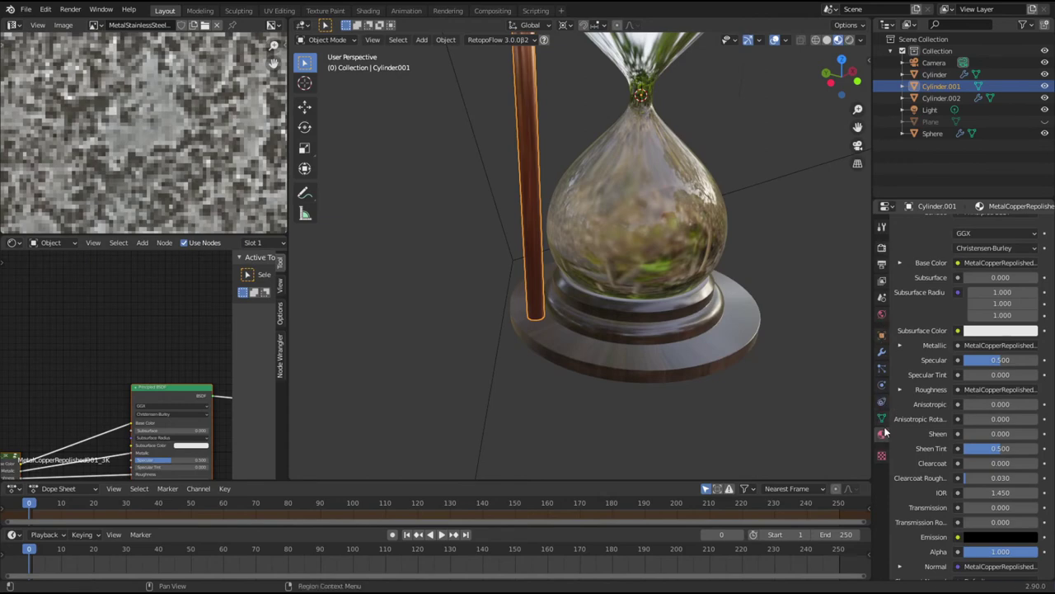
Step: Assign the Oiled Bronze (Draco) material to the pillar Cylinder.001
{"action": "scroll", "coordinate": [933, 328], "scroll_direction": "up", "scroll_amount": 5}
{"action": "left_click", "coordinate": [902, 262]}
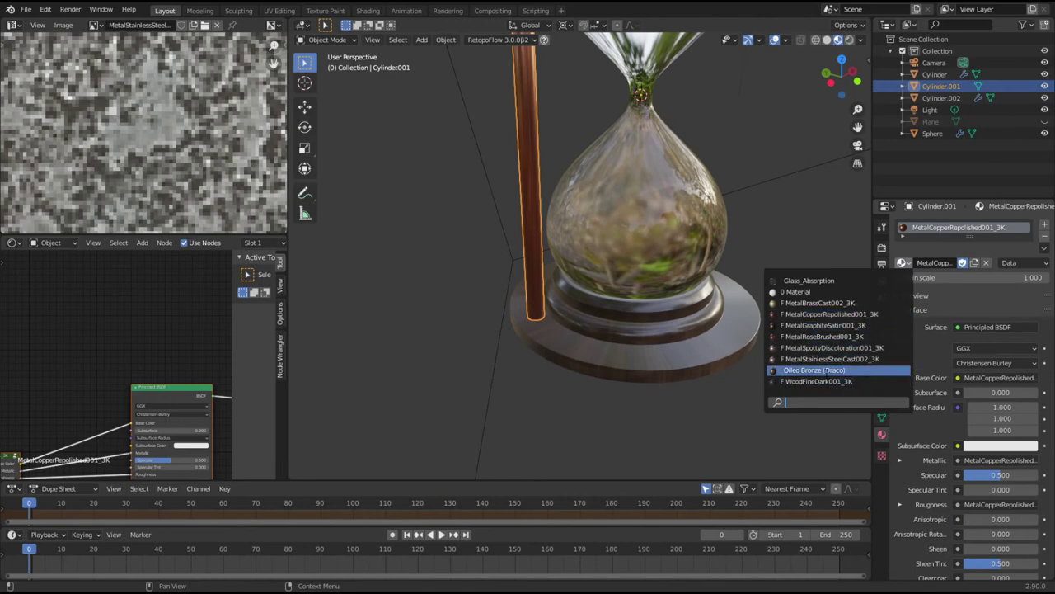
{"action": "left_click", "coordinate": [815, 370]}
{"action": "left_click", "coordinate": [506, 359]}
Step: Give the cap's small discs Oiled Bronze (Draco) and preview the hourglass in Rendered shading
{"action": "middle_click_drag", "start_coordinate": [546, 169], "coordinate": [582, 388], "text": "shift"}
{"action": "scroll", "coordinate": [577, 313], "scroll_direction": "up", "scroll_amount": 6}
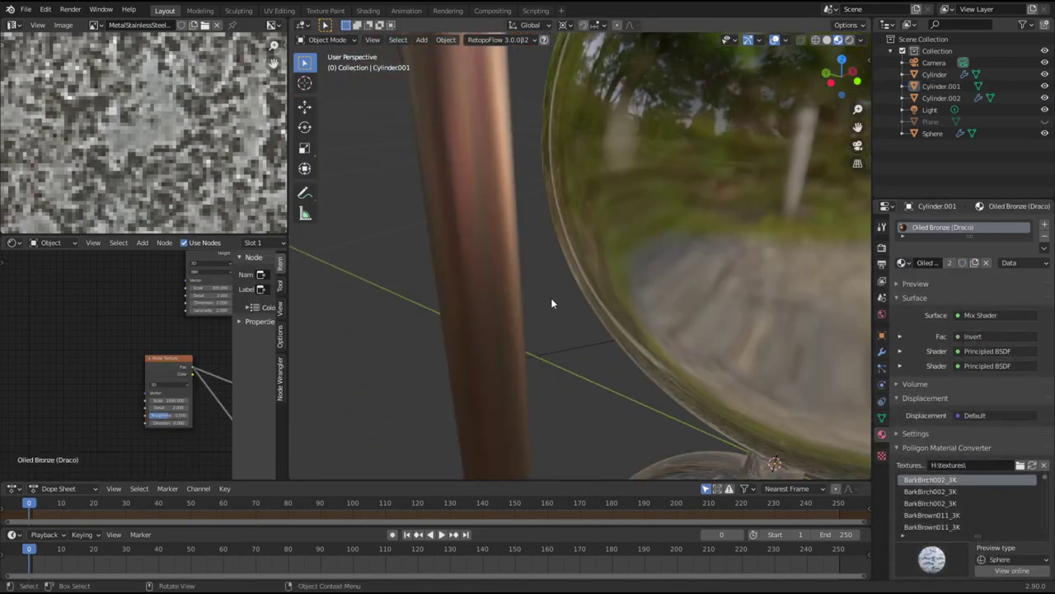
{"action": "middle_click_drag", "start_coordinate": [528, 220], "coordinate": [553, 349], "text": "shift"}
{"action": "scroll", "coordinate": [561, 371], "scroll_direction": "up", "scroll_amount": 5}
{"action": "middle_click_drag", "start_coordinate": [566, 396], "coordinate": [572, 332], "text": "shift"}
{"action": "scroll", "coordinate": [575, 336], "scroll_direction": "down", "scroll_amount": 4}
{"action": "left_click", "coordinate": [569, 212]}
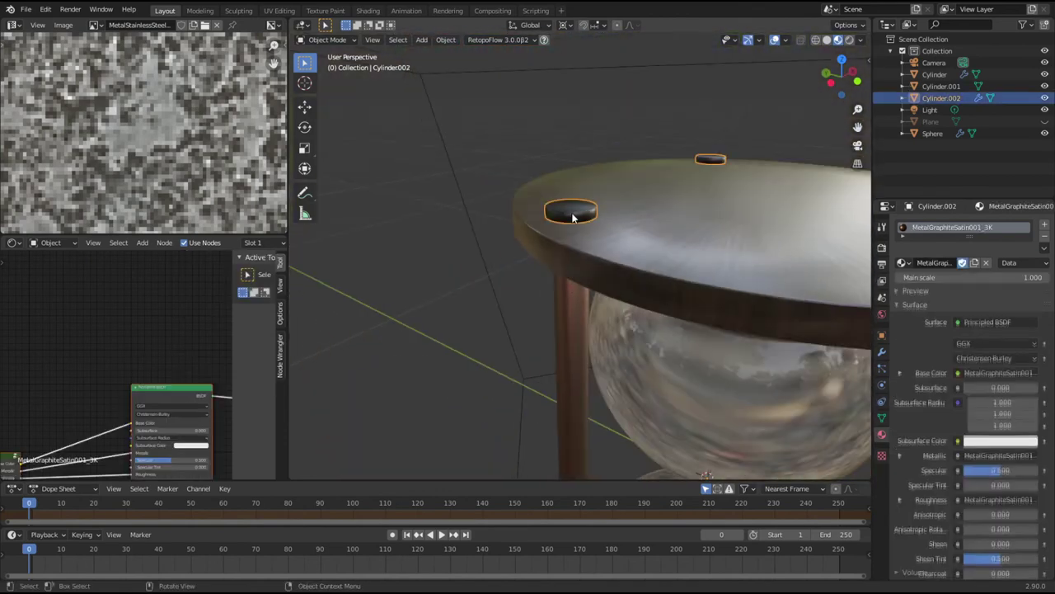
{"action": "left_click", "coordinate": [905, 267]}
{"action": "left_click", "coordinate": [819, 368]}
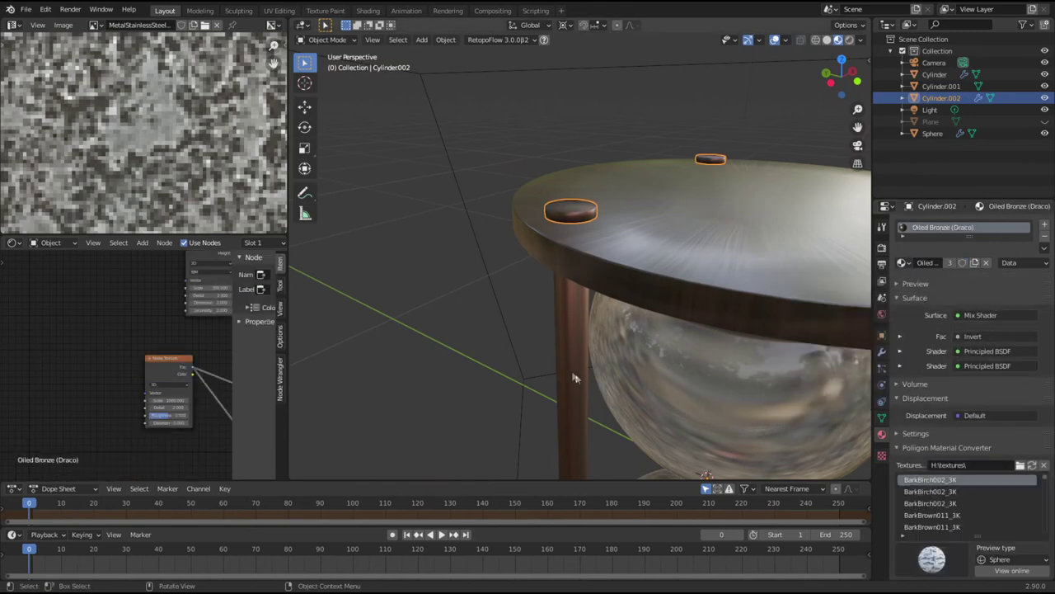
{"action": "left_click", "coordinate": [496, 372]}
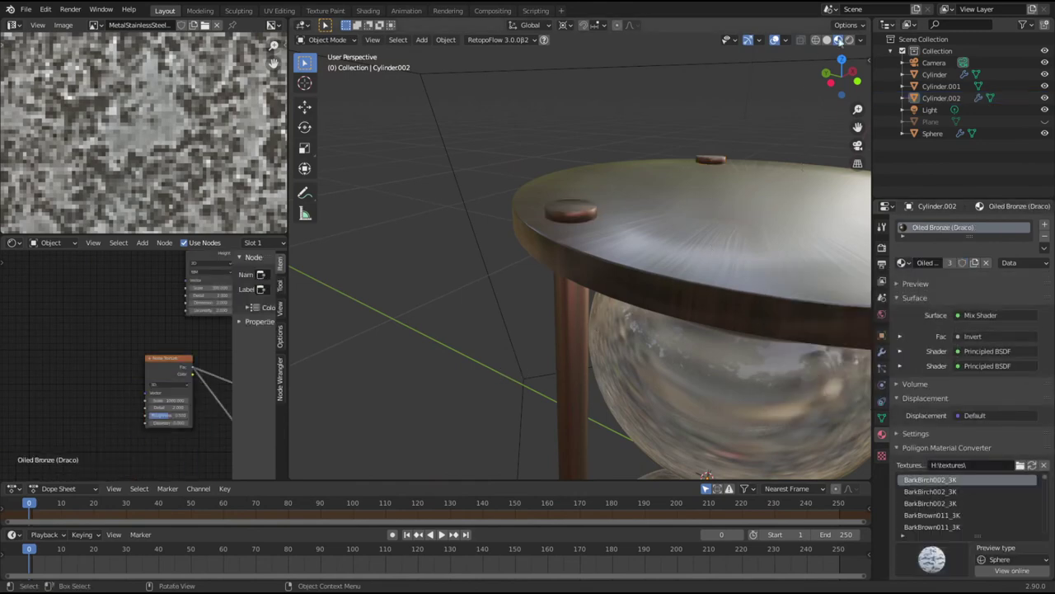
{"action": "left_click", "coordinate": [849, 39]}
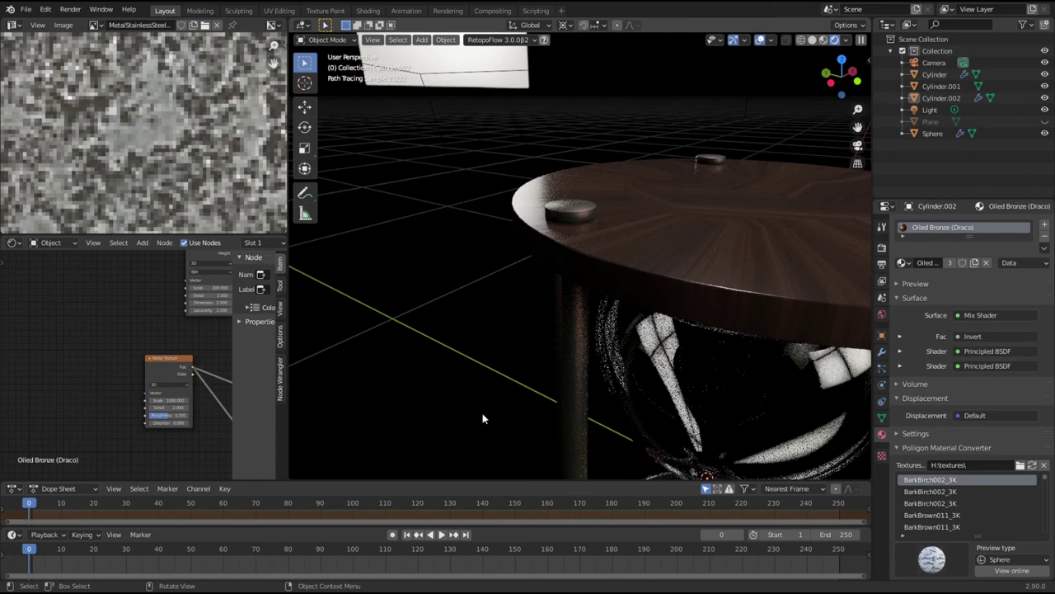
Step: Return to Material Preview and select the foot's whole mesh under the base in Edit Mode
{"action": "left_click", "coordinate": [824, 39]}
{"action": "scroll", "coordinate": [527, 247], "scroll_direction": "down", "scroll_amount": 3}
{"action": "mouse_move", "coordinate": [528, 247]}
{"action": "middle_mouse_down"}
{"action": "mouse_move", "coordinate": [524, 189]}
{"action": "mouse_move", "coordinate": [526, 305]}
{"action": "mouse_move", "coordinate": [522, 249]}
{"action": "middle_mouse_up"}
{"action": "scroll", "coordinate": [521, 249], "scroll_direction": "up", "scroll_amount": 5}
{"action": "left_click", "coordinate": [388, 264]}
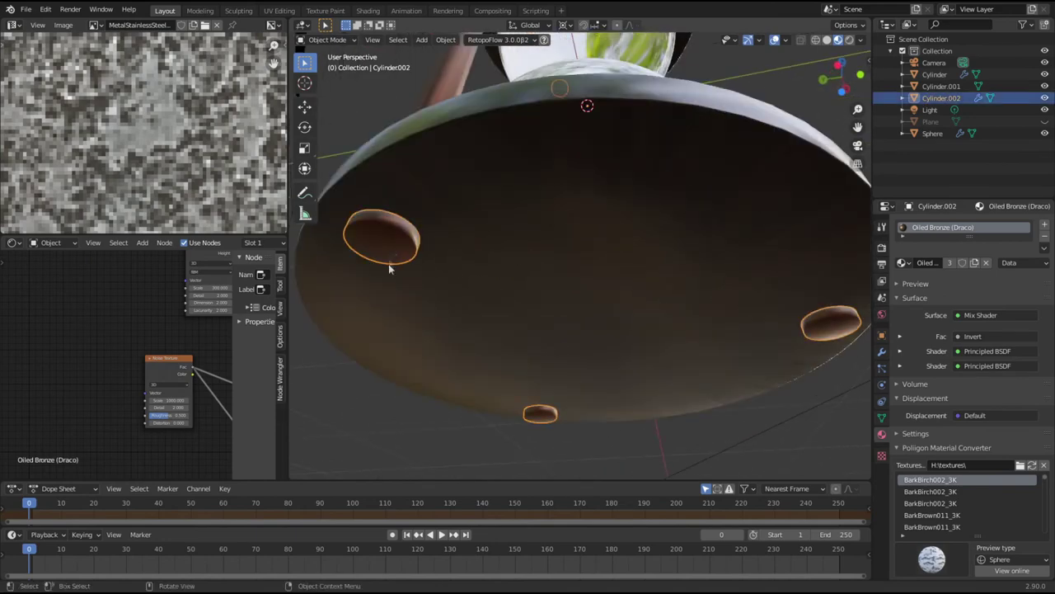
{"action": "key", "text": "Tab"}
{"action": "key", "text": "l"}
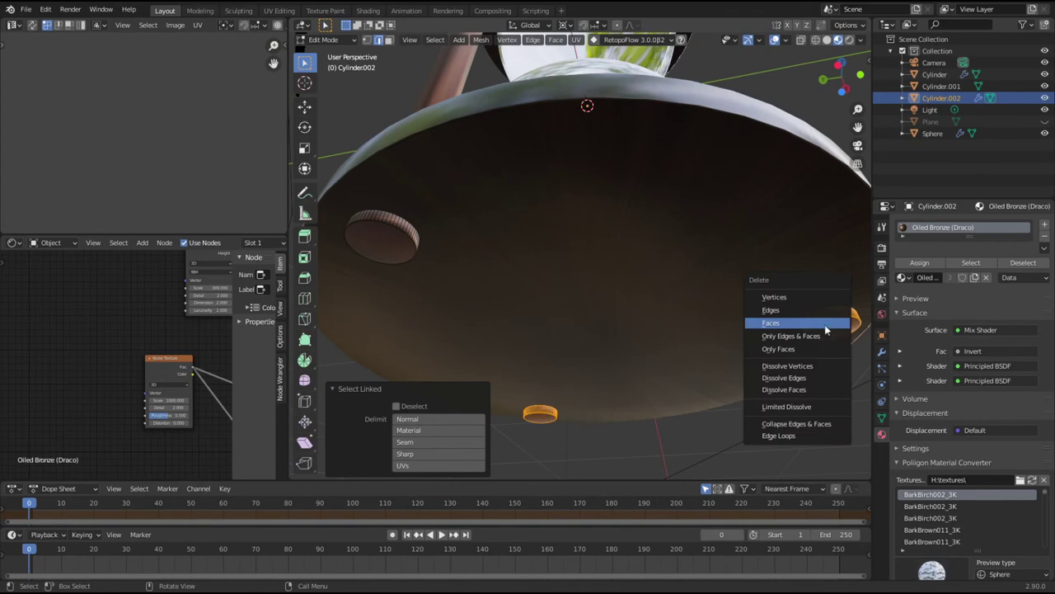
{"action": "left_click", "coordinate": [826, 324]}
Step: Mark the foot's top and bottom rim edge loops as seams
{"action": "middle_click_drag", "start_coordinate": [460, 242], "coordinate": [575, 283]}
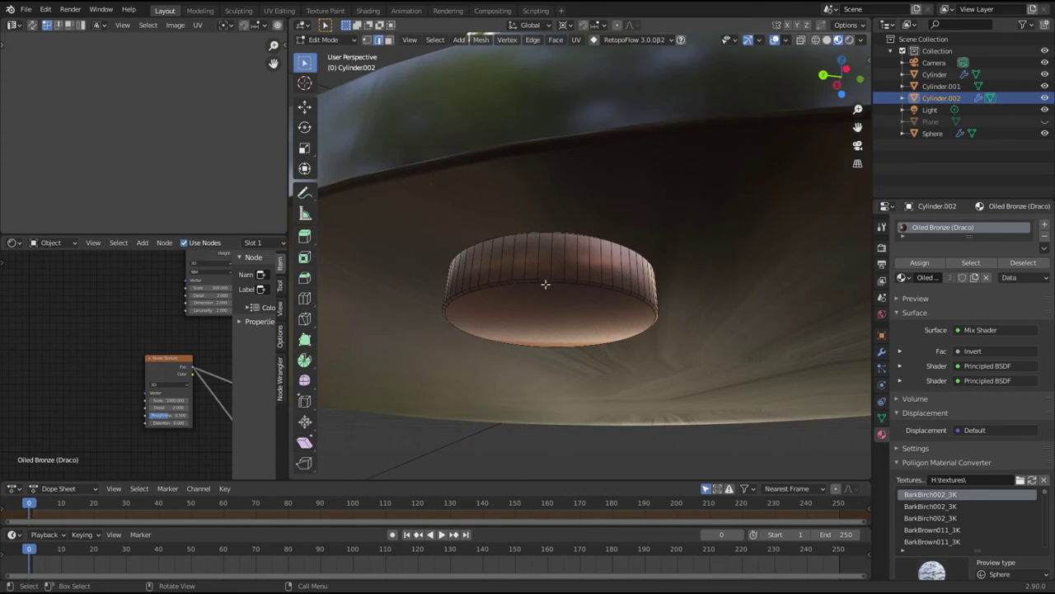
{"action": "left_click", "coordinate": [554, 283], "text": "alt"}
{"action": "middle_click_drag", "start_coordinate": [582, 299], "coordinate": [542, 298]}
{"action": "right_click", "coordinate": [474, 265]}
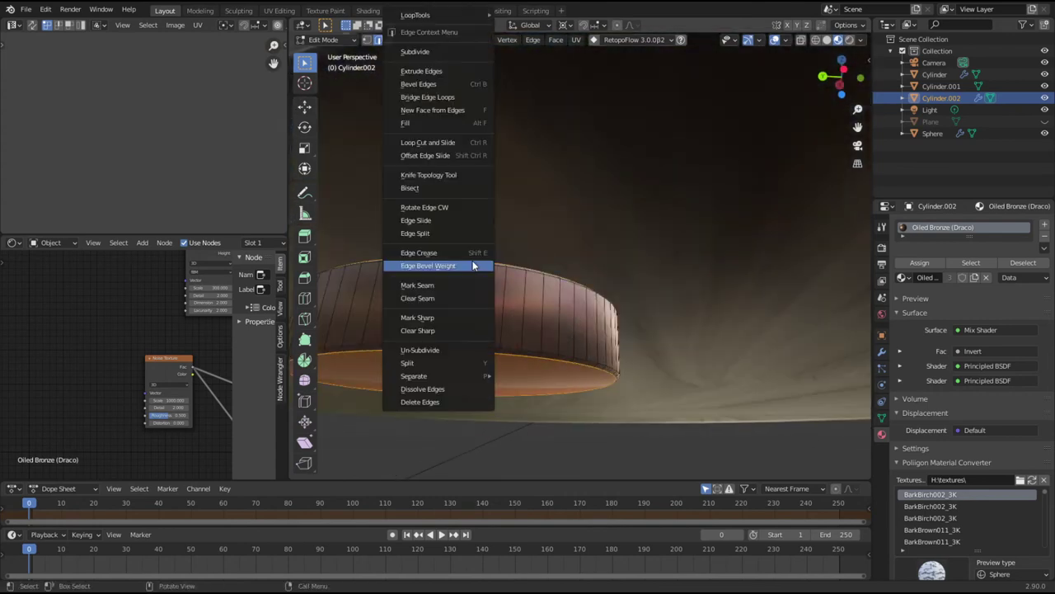
{"action": "left_click", "coordinate": [378, 42]}
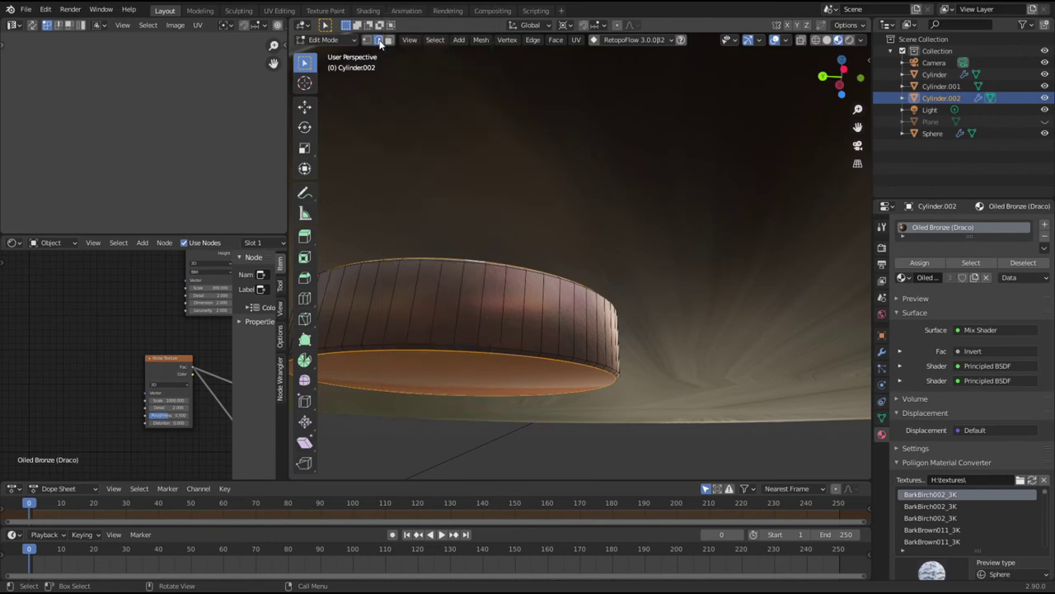
{"action": "right_click", "coordinate": [400, 286]}
{"action": "left_click", "coordinate": [389, 284]}
Step: Mark one vertical side edge of the foot as a seam
{"action": "left_click", "coordinate": [573, 323]}
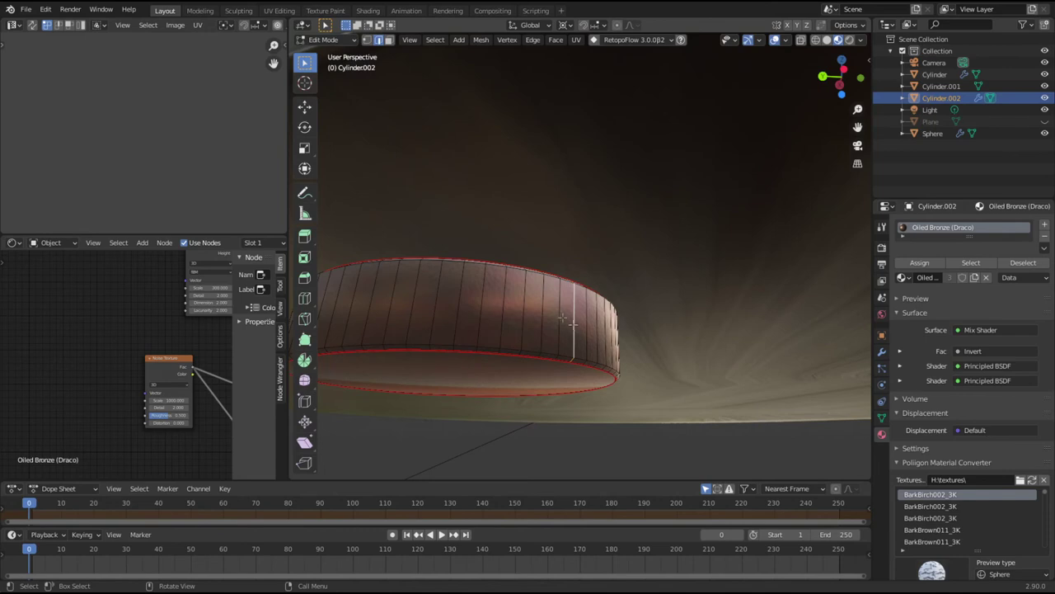
{"action": "right_click", "coordinate": [378, 67]}
{"action": "left_click", "coordinate": [353, 267]}
{"action": "left_click", "coordinate": [507, 335]}
Step: Unwrap the whole foot along its new seams and return to Object Mode
{"action": "key", "text": "a"}
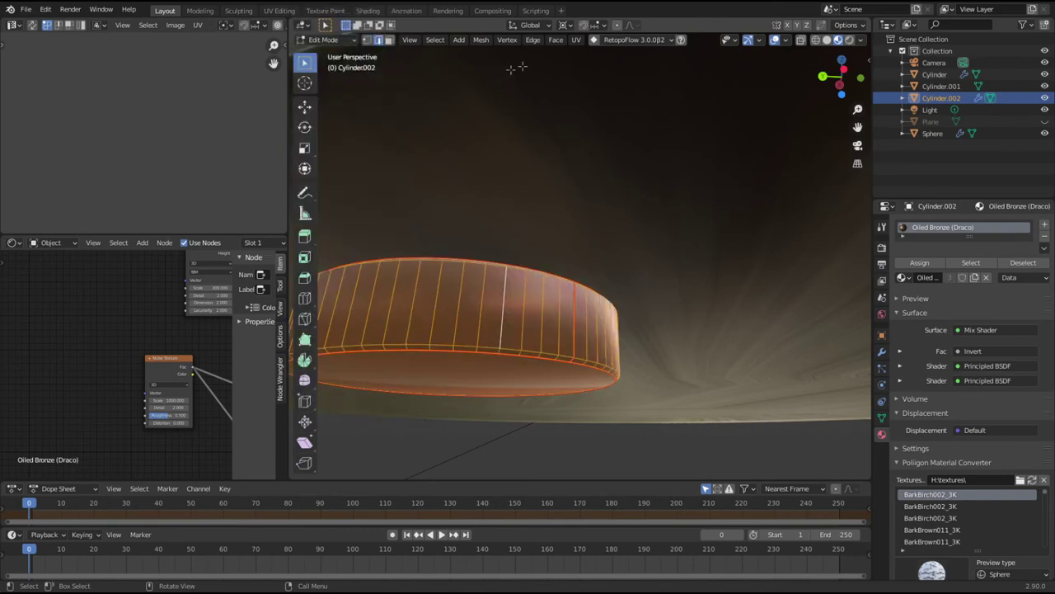
{"action": "left_click", "coordinate": [576, 41]}
{"action": "left_click", "coordinate": [595, 52]}
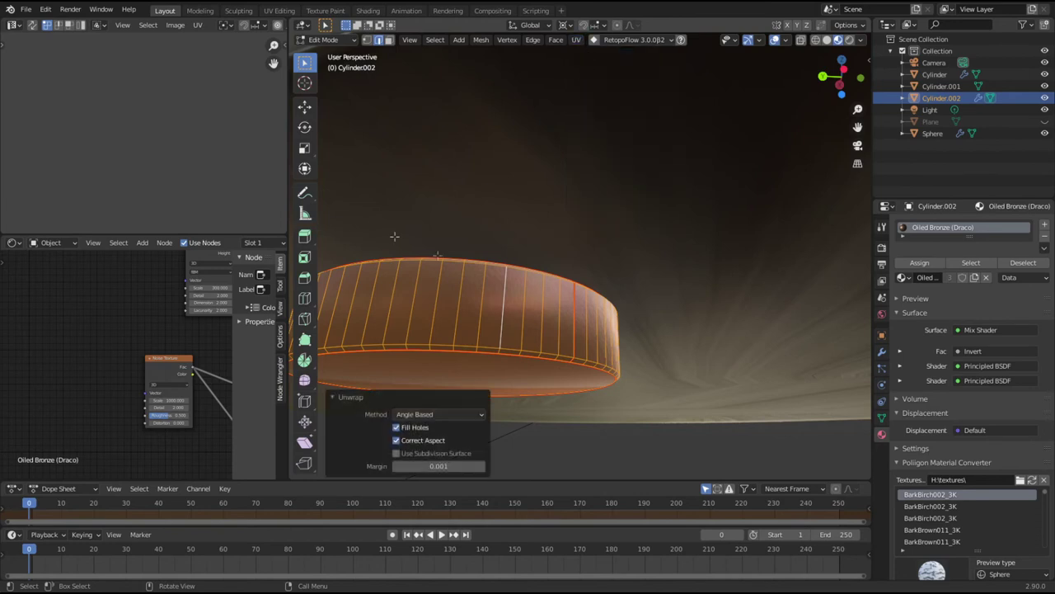
{"action": "left_click", "coordinate": [627, 355]}
{"action": "key", "text": "Tab"}
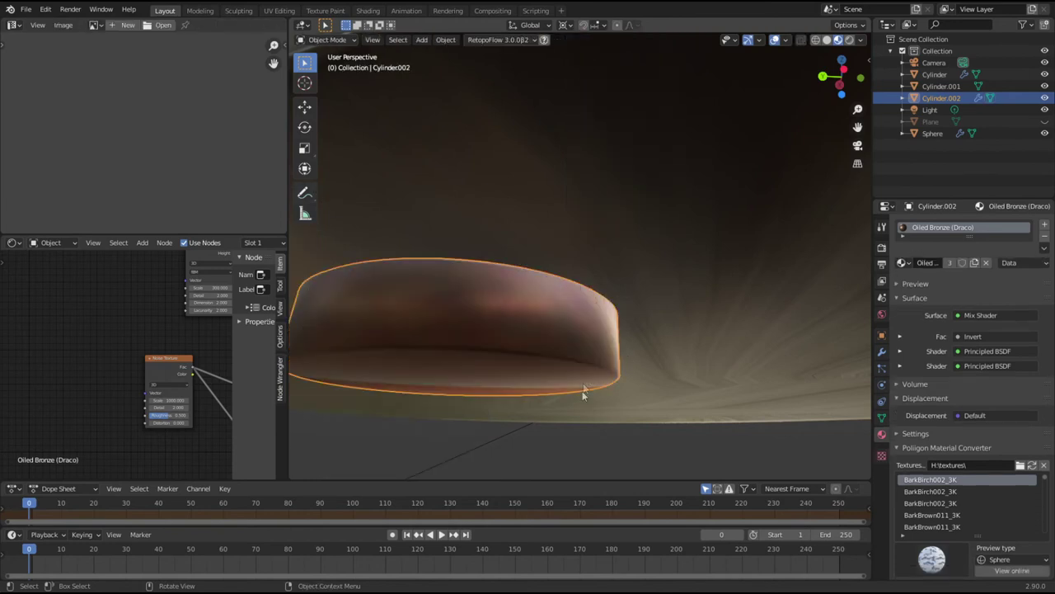
Step: Select the pillar with its foot, then cancel and undo an unlinked duplicate
{"action": "middle_click_drag", "start_coordinate": [534, 374], "coordinate": [550, 348]}
{"action": "scroll", "coordinate": [607, 149], "scroll_direction": "down", "scroll_amount": 5}
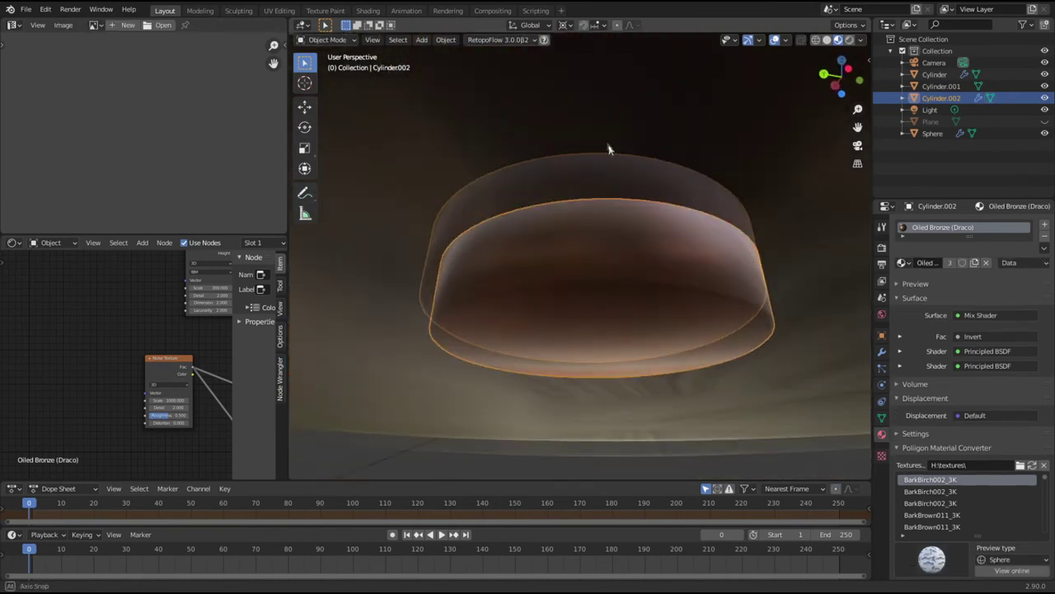
{"action": "scroll", "coordinate": [680, 315], "scroll_direction": "up", "scroll_amount": 4}
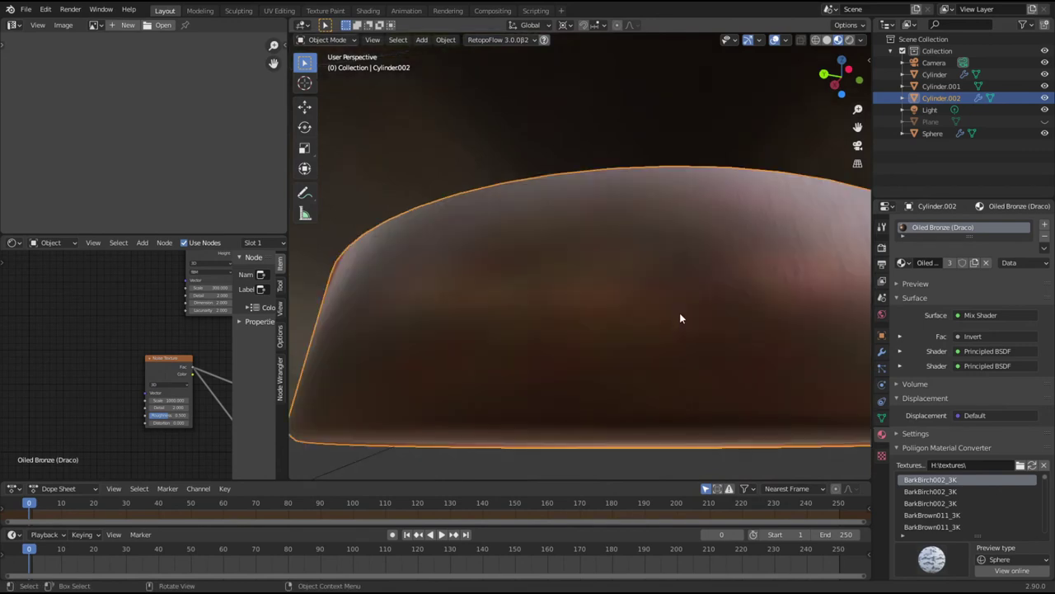
{"action": "scroll", "coordinate": [807, 268], "scroll_direction": "down", "scroll_amount": 4}
{"action": "scroll", "coordinate": [147, 328], "scroll_direction": "down", "scroll_amount": 3}
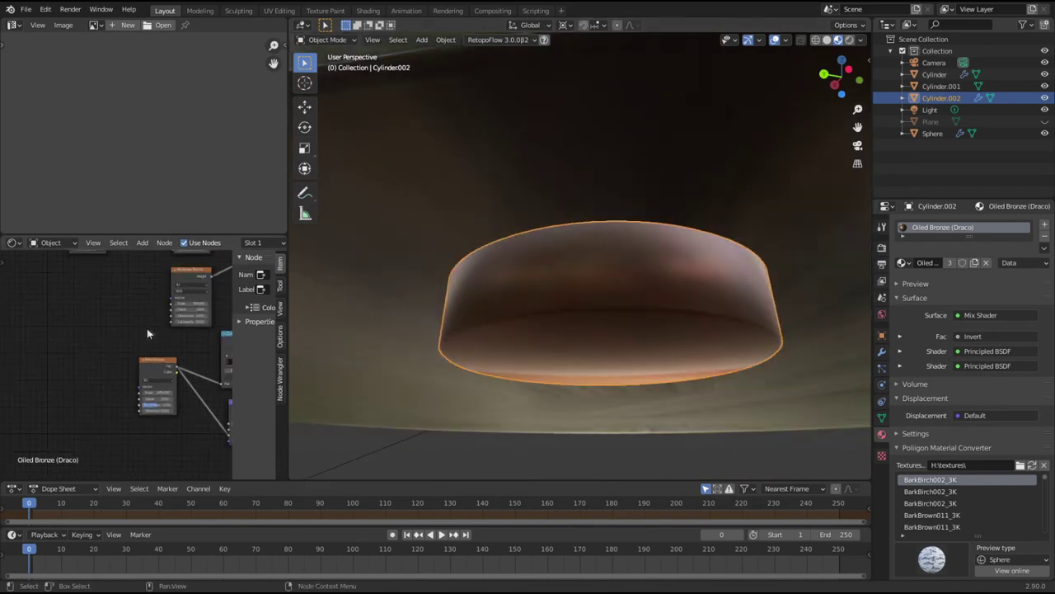
{"action": "scroll", "coordinate": [152, 355], "scroll_direction": "down", "scroll_amount": 5}
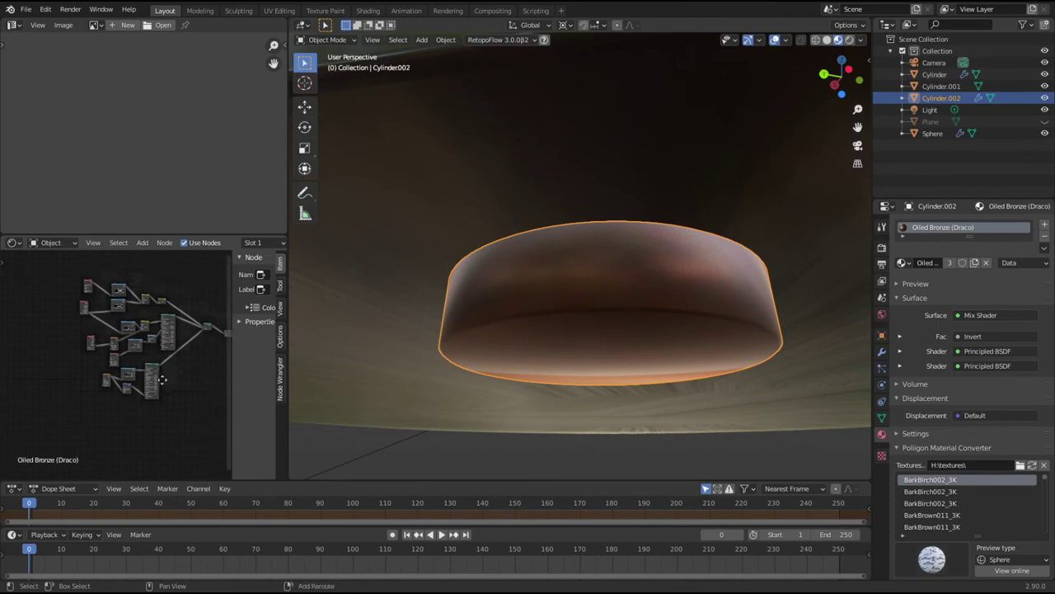
{"action": "middle_click_drag", "start_coordinate": [405, 370], "coordinate": [596, 333]}
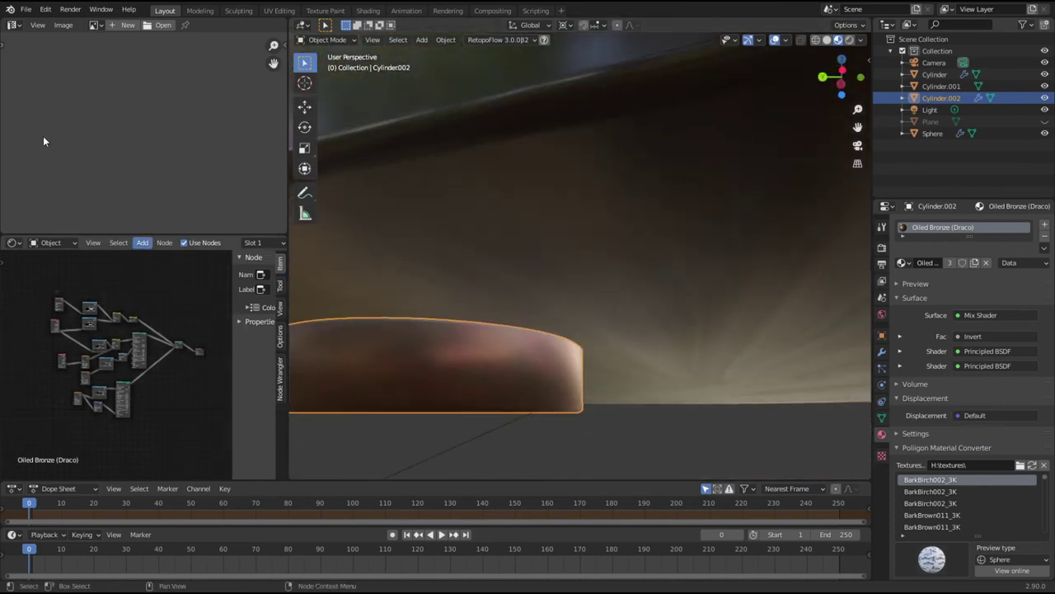
{"action": "scroll", "coordinate": [514, 338], "scroll_direction": "down", "scroll_amount": 8}
{"action": "middle_click_drag", "start_coordinate": [569, 350], "coordinate": [526, 409]}
{"action": "left_click", "coordinate": [545, 251], "text": "shift"}
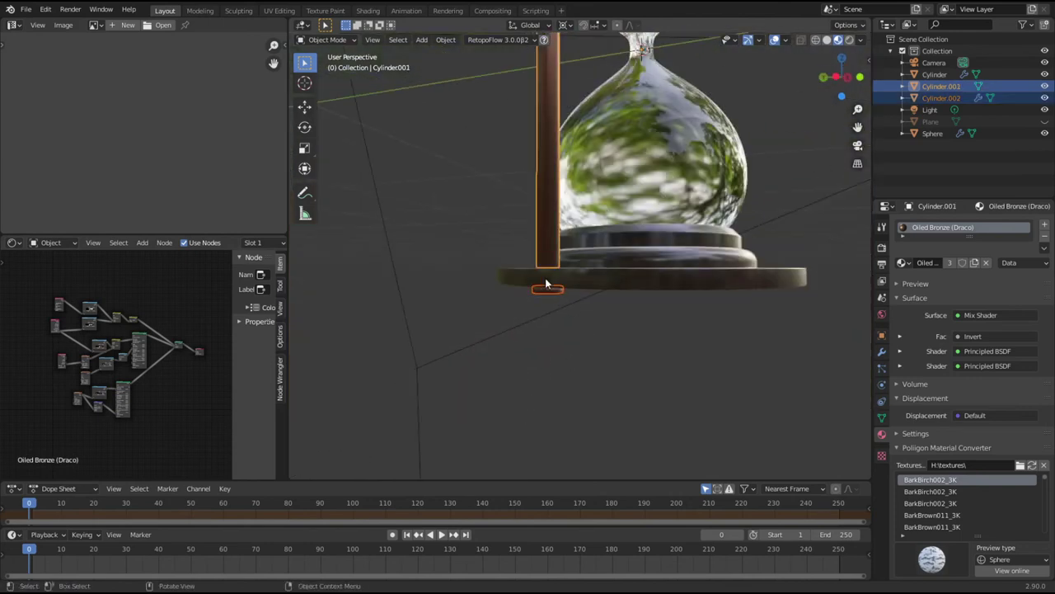
{"action": "scroll", "coordinate": [549, 277], "scroll_direction": "down", "scroll_amount": 5}
{"action": "middle_click_drag", "start_coordinate": [563, 203], "coordinate": [538, 213]}
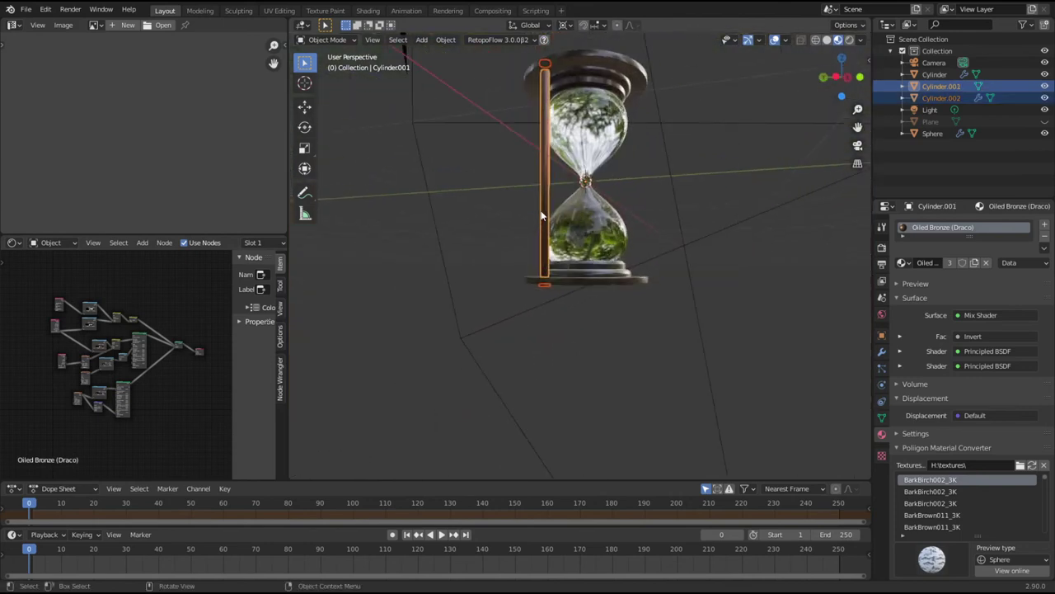
{"action": "key", "text": "shift+d"}
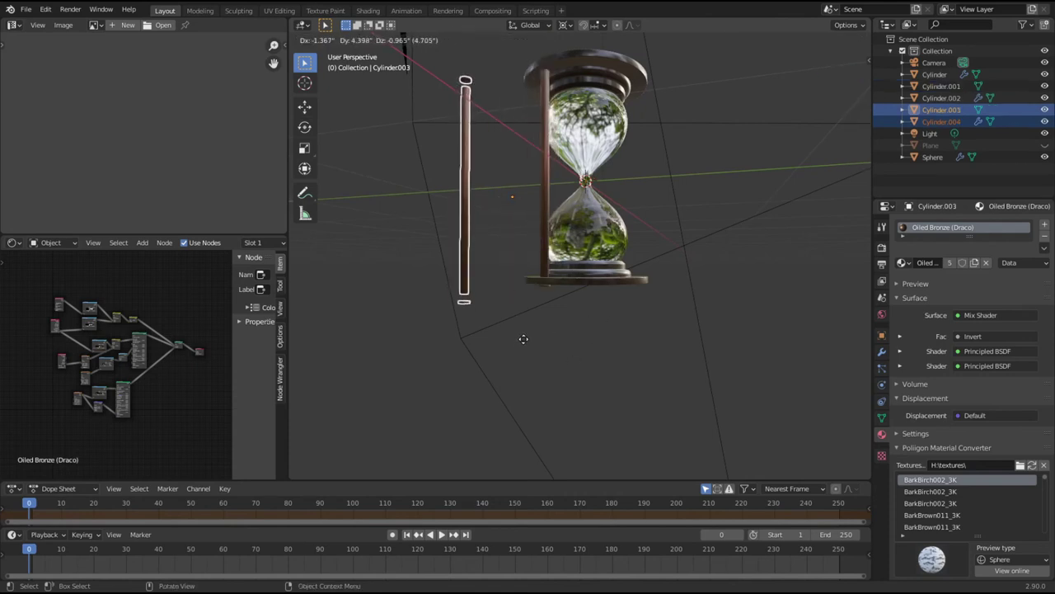
{"action": "key", "text": "Escape"}
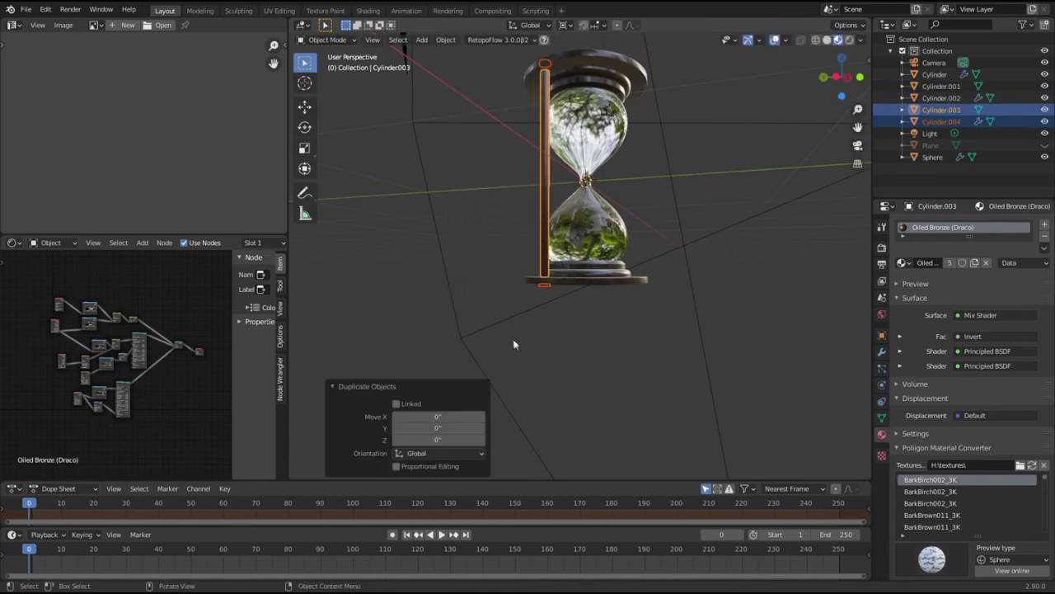
{"action": "key", "text": "ctrl+z"}
{"action": "key", "text": "ctrl+z"}
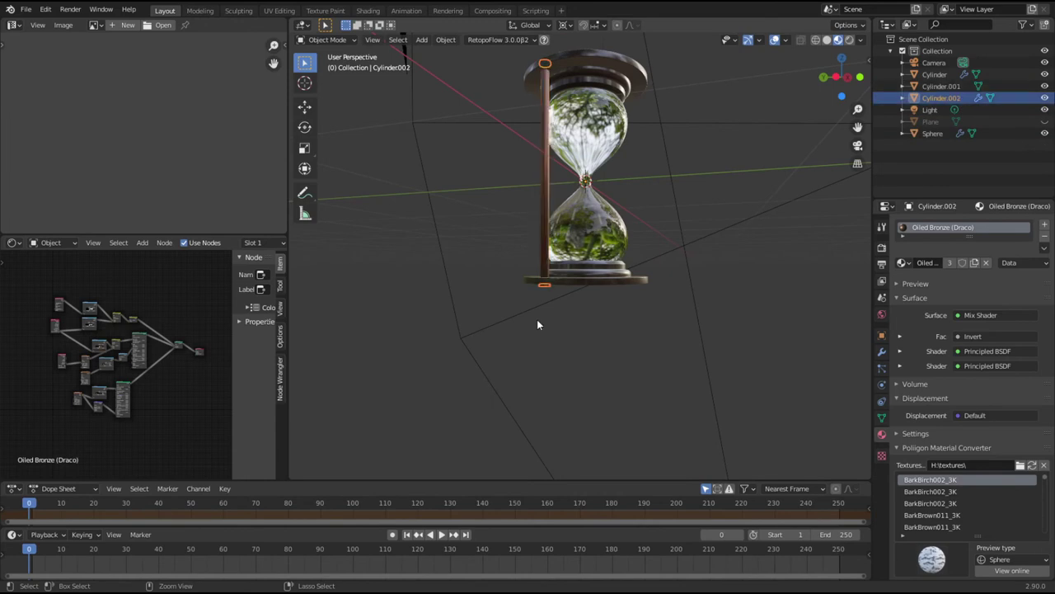
Step: Copy the pillar and foot in place and rotate the copies 120° about Z
{"action": "scroll", "coordinate": [536, 321], "scroll_direction": "up", "scroll_amount": 4}
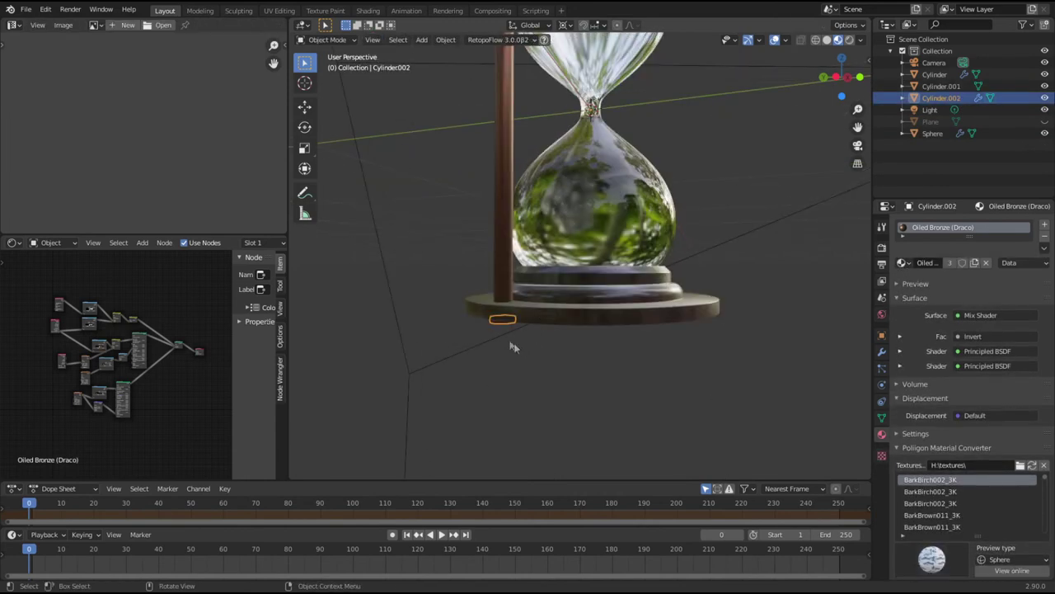
{"action": "left_click", "coordinate": [507, 289], "text": "shift"}
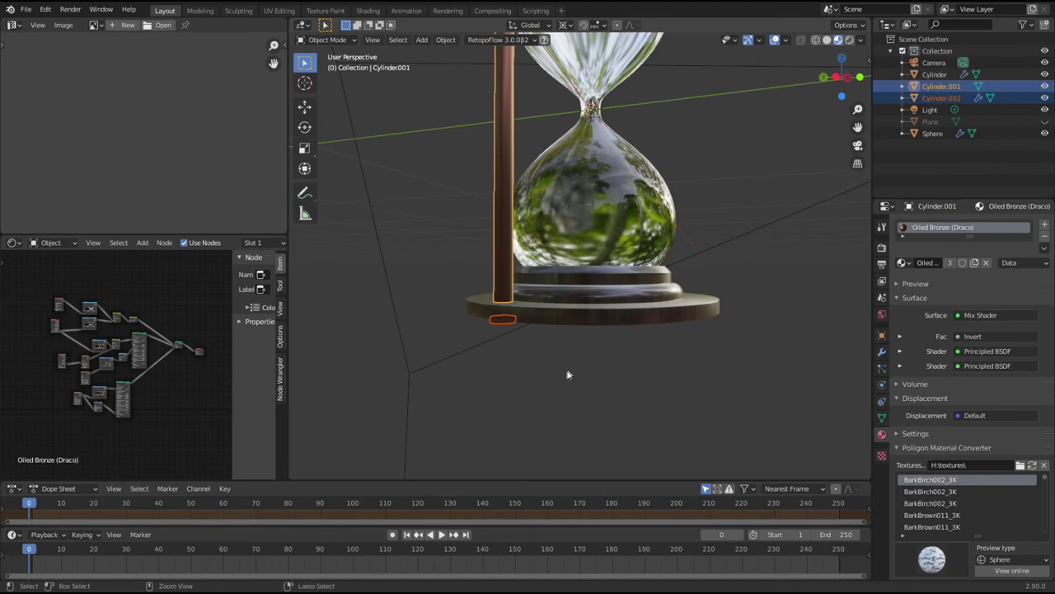
{"action": "key", "text": "shift+d"}
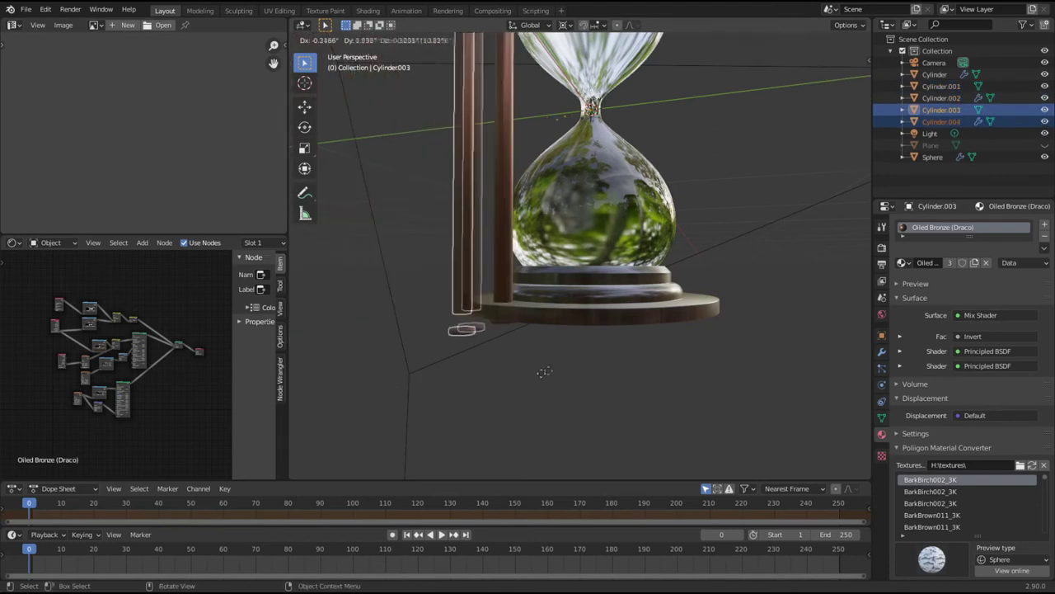
{"action": "right_click", "coordinate": [528, 385]}
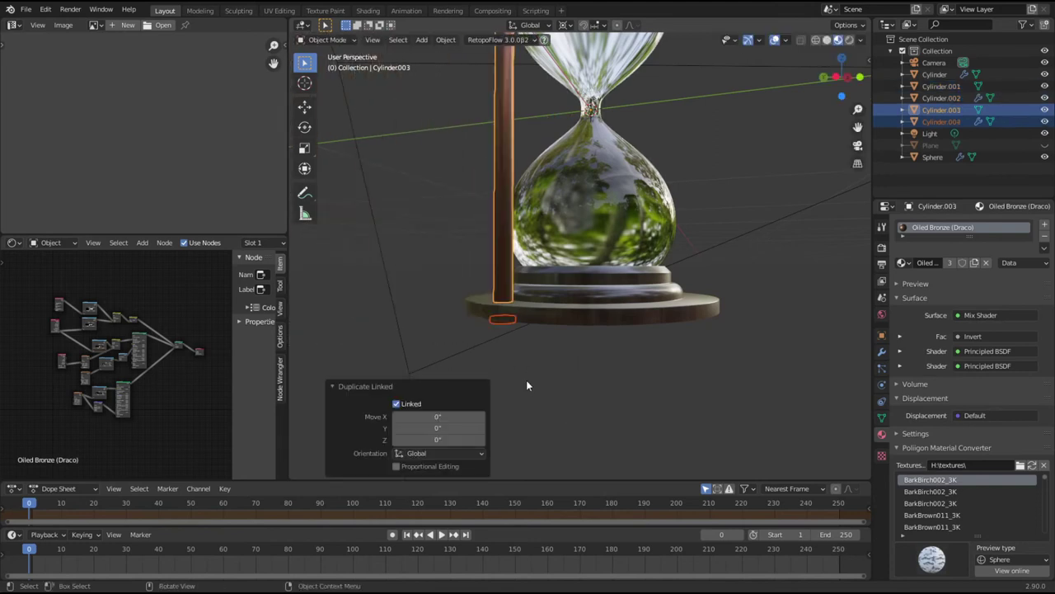
{"action": "type", "text": "rz120"}
{"action": "key", "text": "Return"}
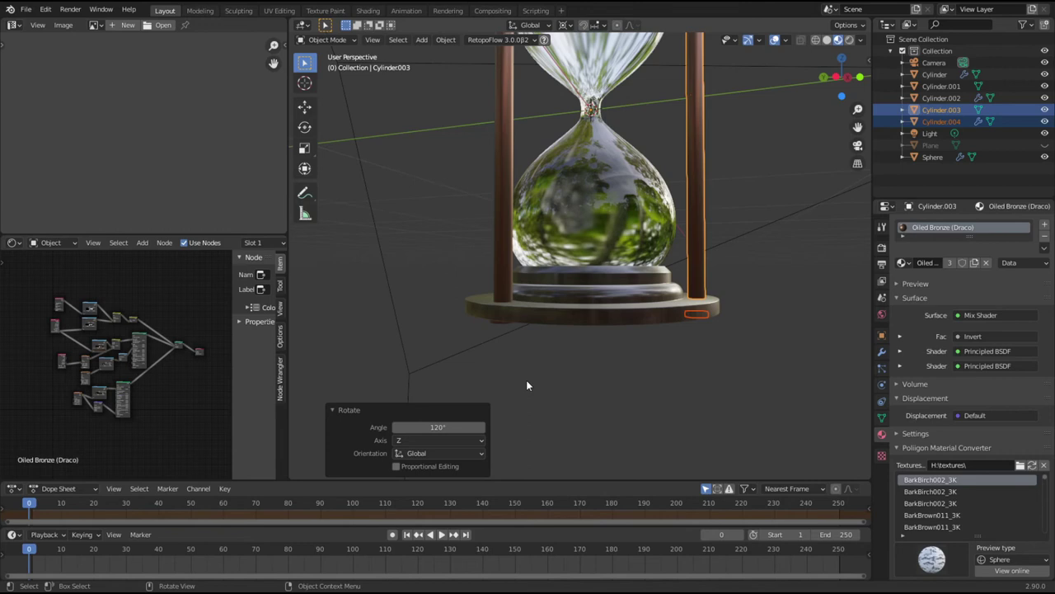
Step: Inspect the meshes of the left and right pillar copies in Edit Mode
{"action": "left_click", "coordinate": [481, 125]}
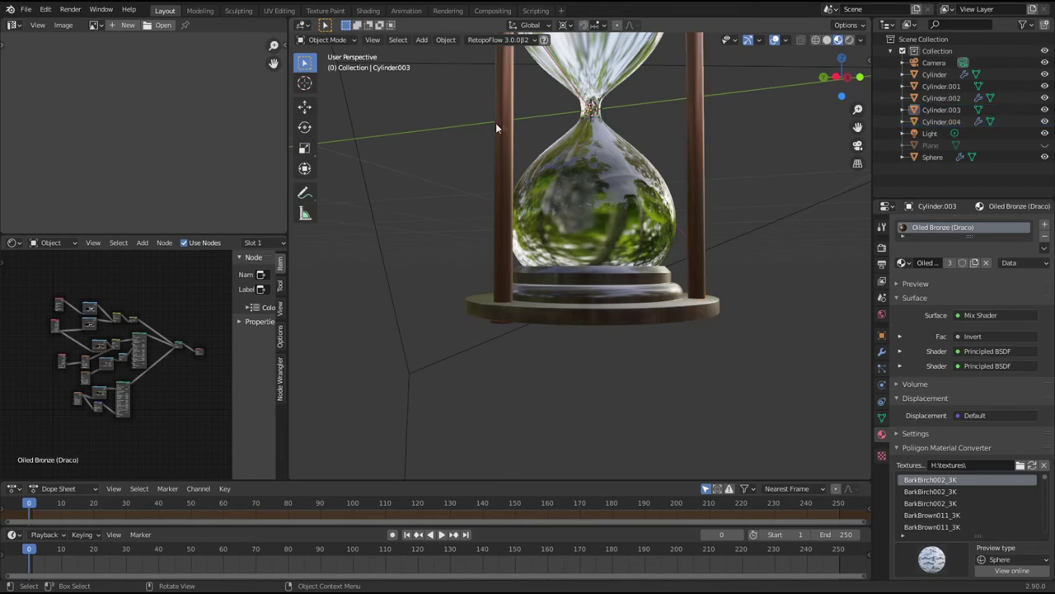
{"action": "left_click", "coordinate": [503, 137]}
{"action": "key", "text": "Tab"}
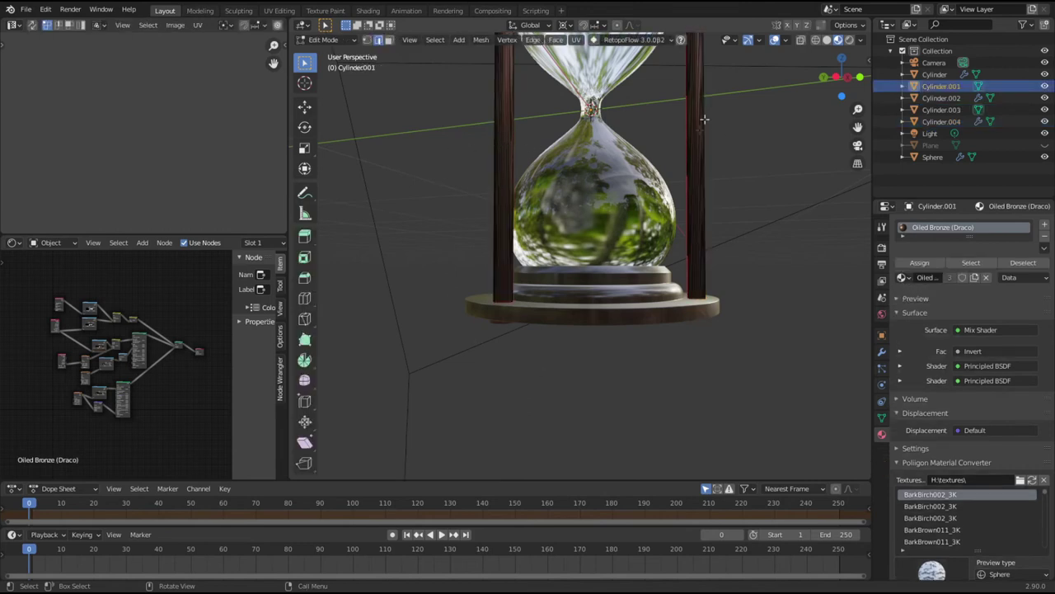
{"action": "key", "text": "Tab"}
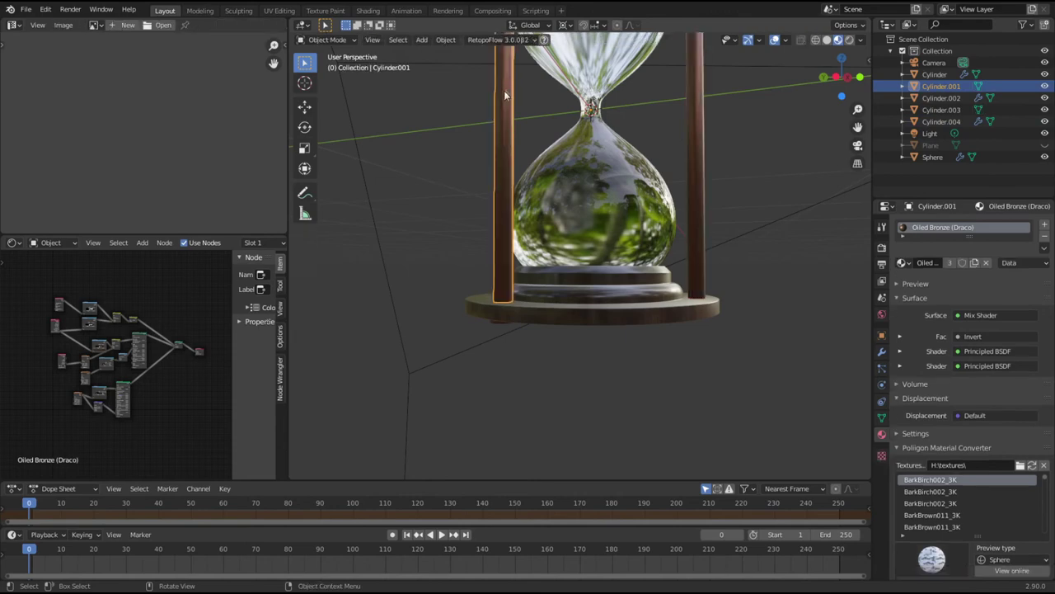
{"action": "left_click", "coordinate": [689, 129]}
{"action": "key", "text": "Tab"}
{"action": "key", "text": "Tab"}
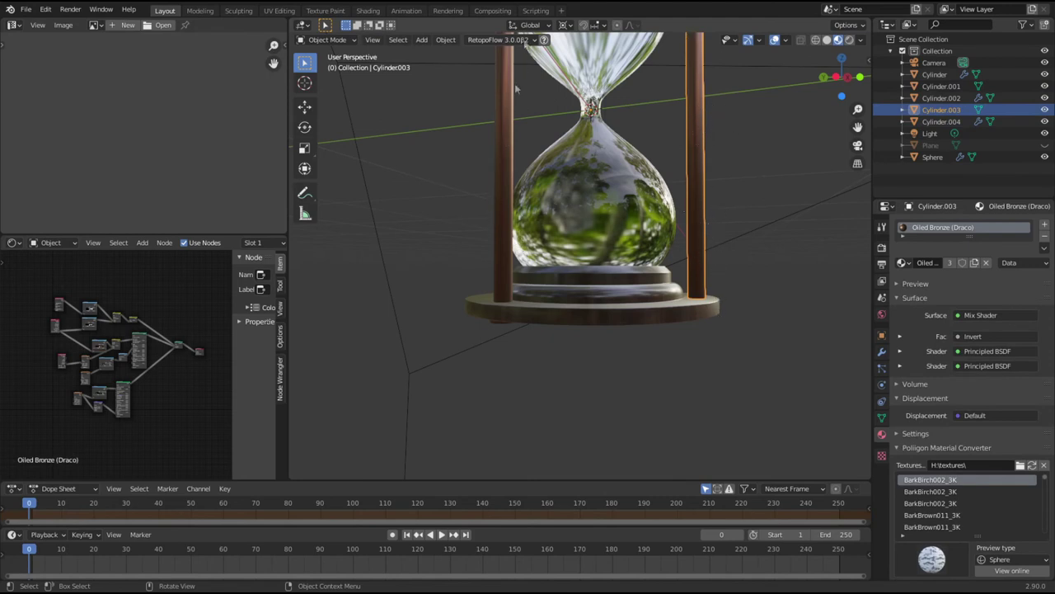
Step: Make linked copies of the copied pillar and foot, rotated 120° about Z for the third pillar
{"action": "middle_click_drag", "start_coordinate": [521, 209], "coordinate": [570, 275]}
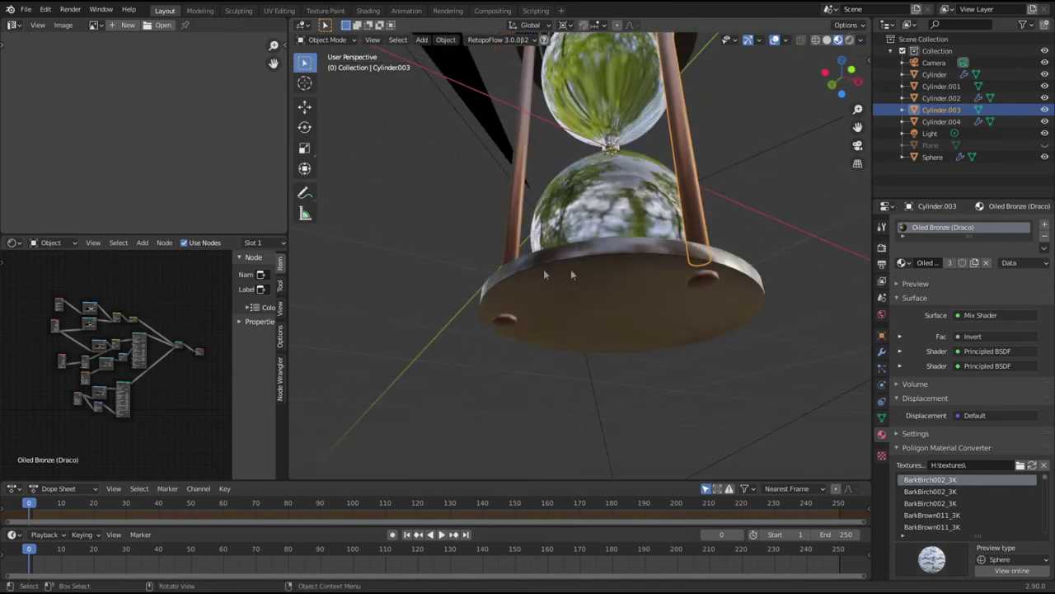
{"action": "left_click", "coordinate": [689, 288], "text": "shift"}
{"action": "middle_click_drag", "start_coordinate": [684, 365], "coordinate": [658, 384]}
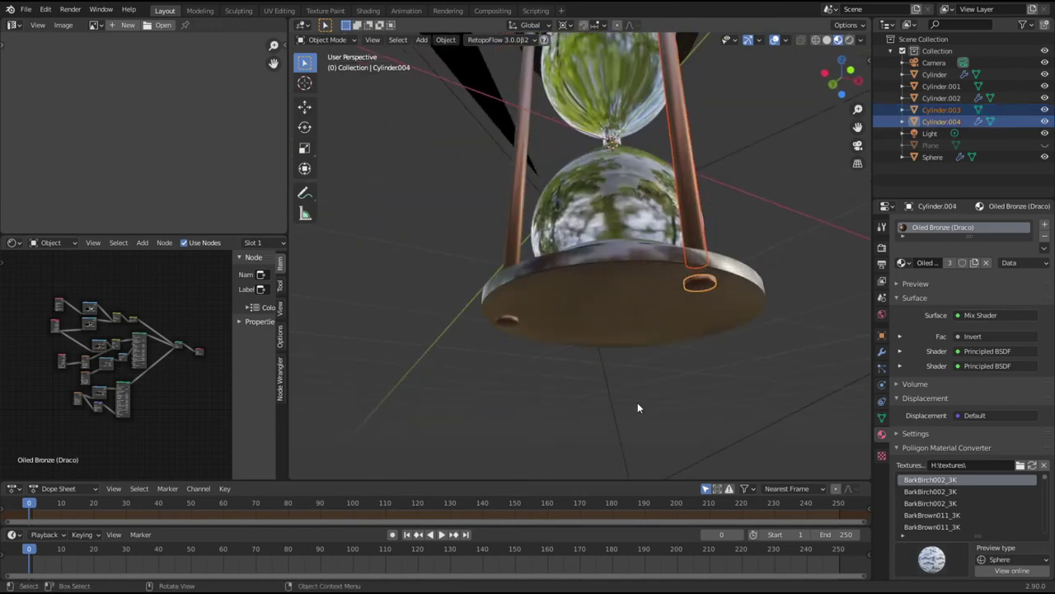
{"action": "key", "text": "alt+d"}
{"action": "right_click", "coordinate": [511, 408]}
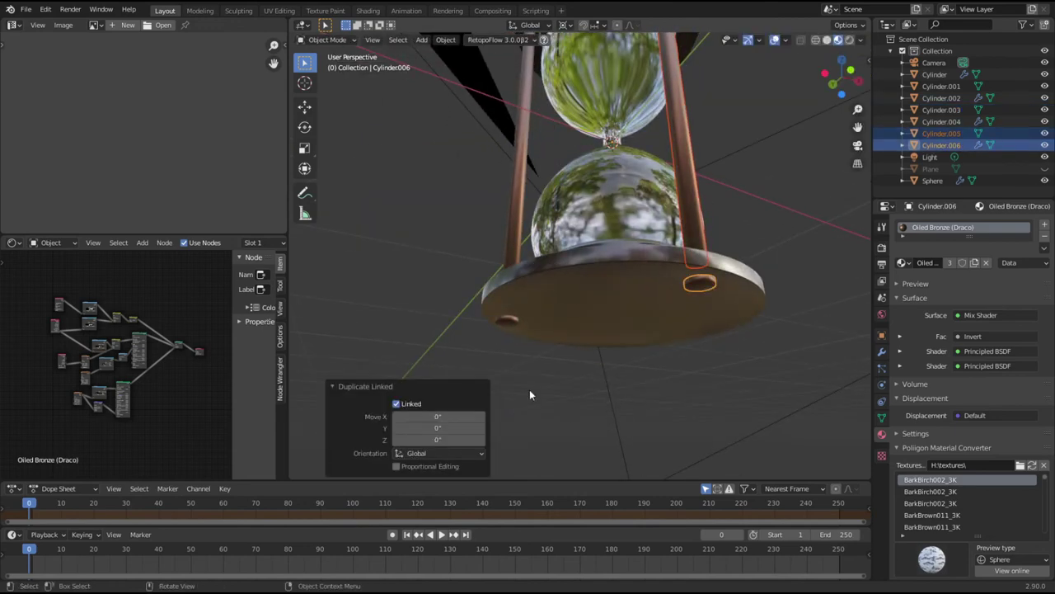
{"action": "key", "text": "r"}
{"action": "type", "text": "z"}
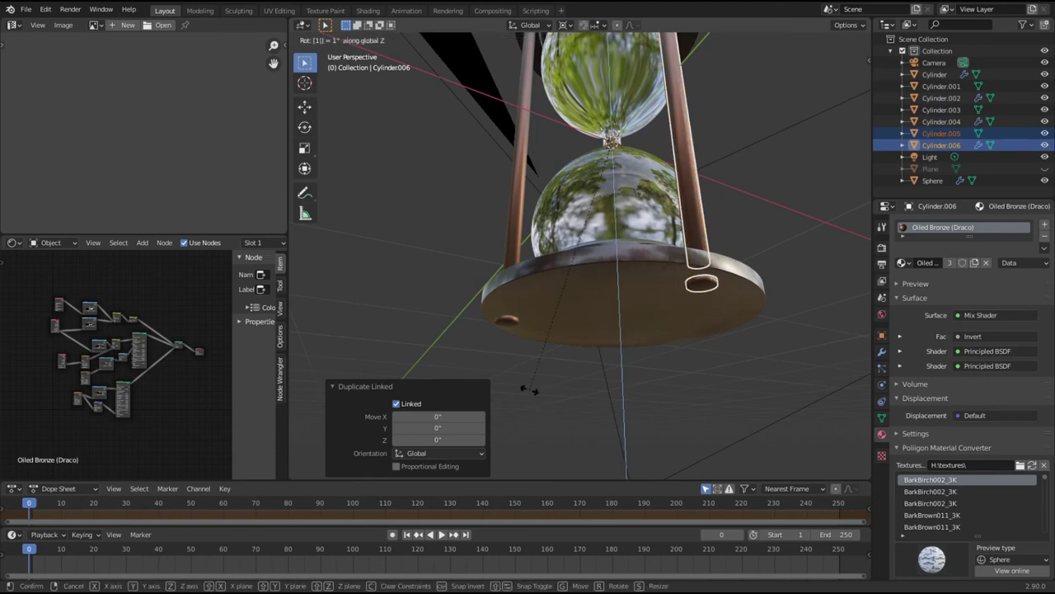
{"action": "type", "text": "20"}
{"action": "key", "text": "Return"}
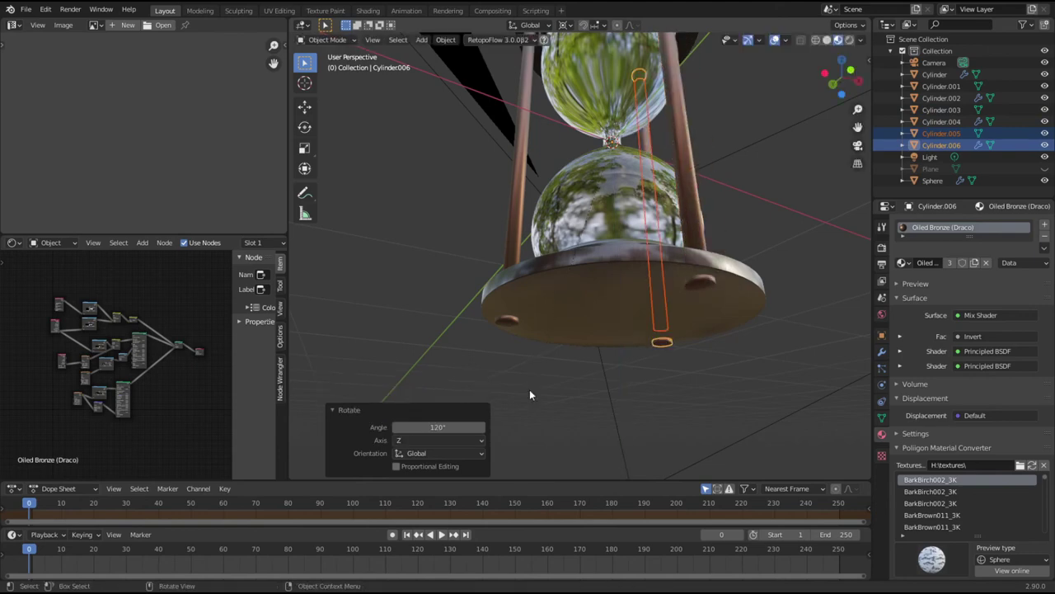
{"action": "left_click", "coordinate": [723, 419]}
{"action": "middle_click_drag", "start_coordinate": [606, 190], "coordinate": [554, 384]}
{"action": "middle_click_drag", "start_coordinate": [601, 421], "coordinate": [580, 381]}
{"action": "left_click", "coordinate": [585, 415]}
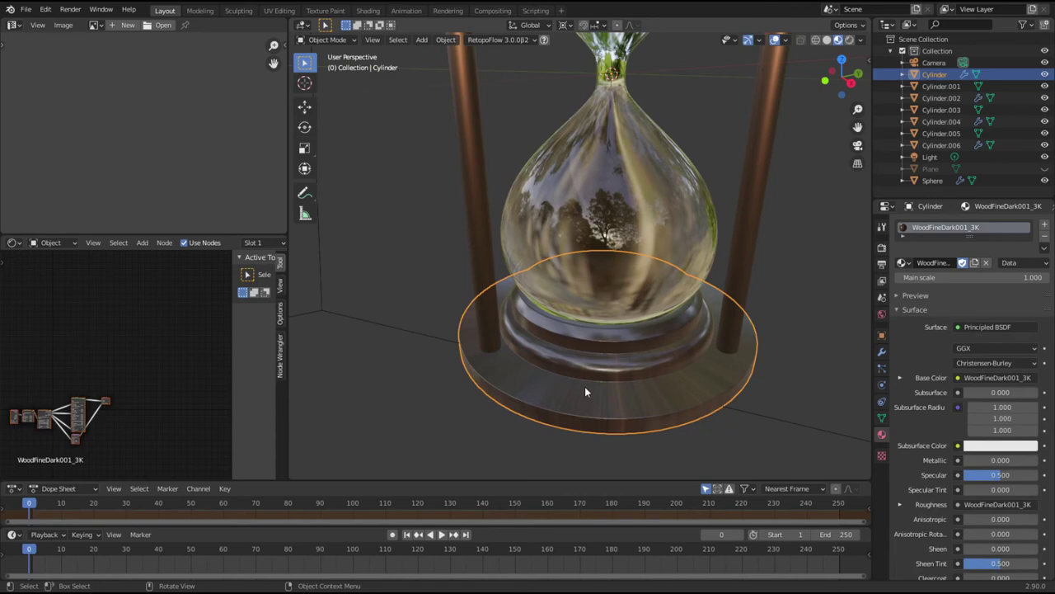
Step: Isolate the wooden base in Edit Mode and mark its bottom edge loop as a seam
{"action": "key", "text": "shift+h"}
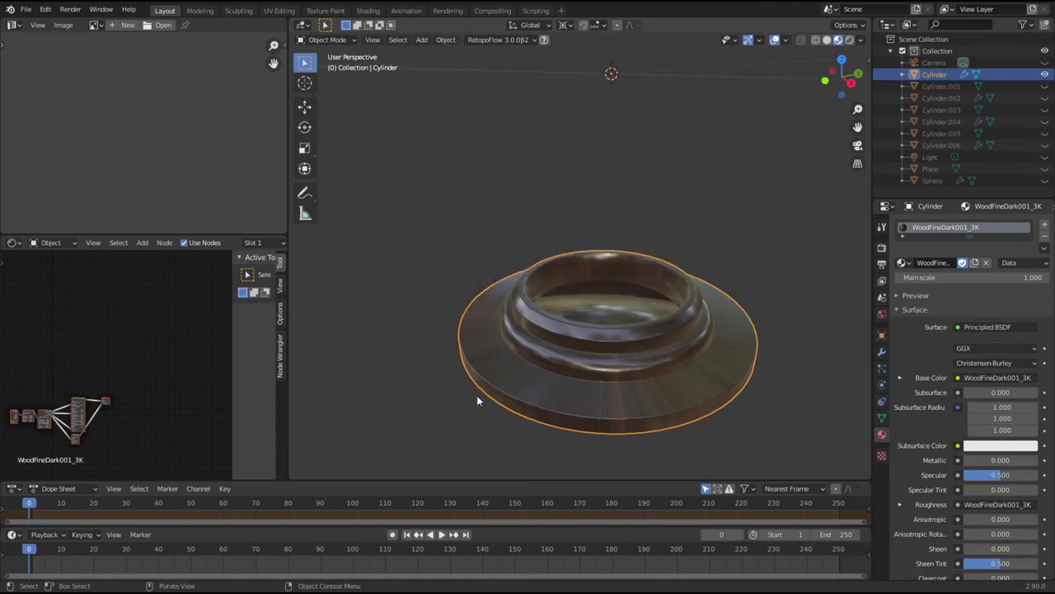
{"action": "key", "text": "Tab"}
{"action": "middle_click_drag", "start_coordinate": [591, 378], "coordinate": [555, 338]}
{"action": "scroll", "coordinate": [581, 367], "scroll_direction": "up", "scroll_amount": 3}
{"action": "scroll", "coordinate": [555, 360], "scroll_direction": "up", "scroll_amount": 2}
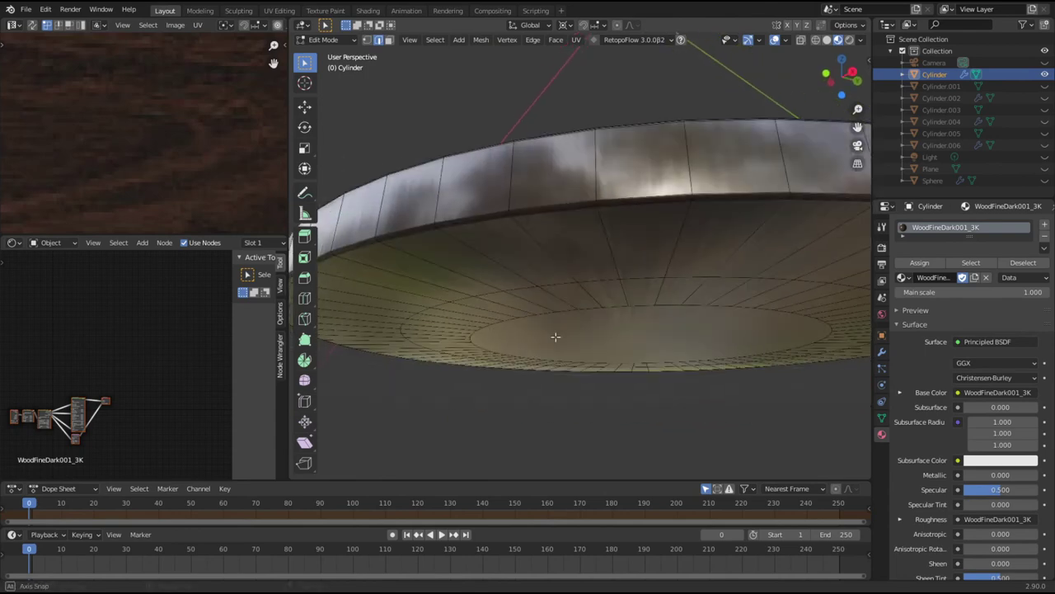
{"action": "scroll", "coordinate": [493, 260], "scroll_direction": "up", "scroll_amount": 3}
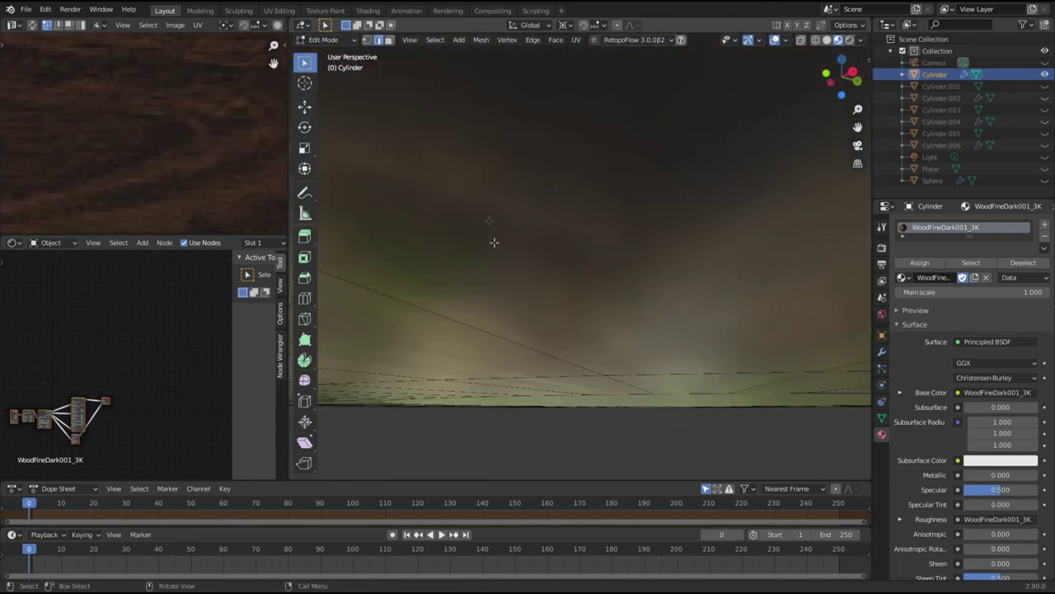
{"action": "middle_click_drag", "start_coordinate": [488, 141], "coordinate": [506, 188], "text": "shift"}
{"action": "scroll", "coordinate": [503, 198], "scroll_direction": "up", "scroll_amount": 4}
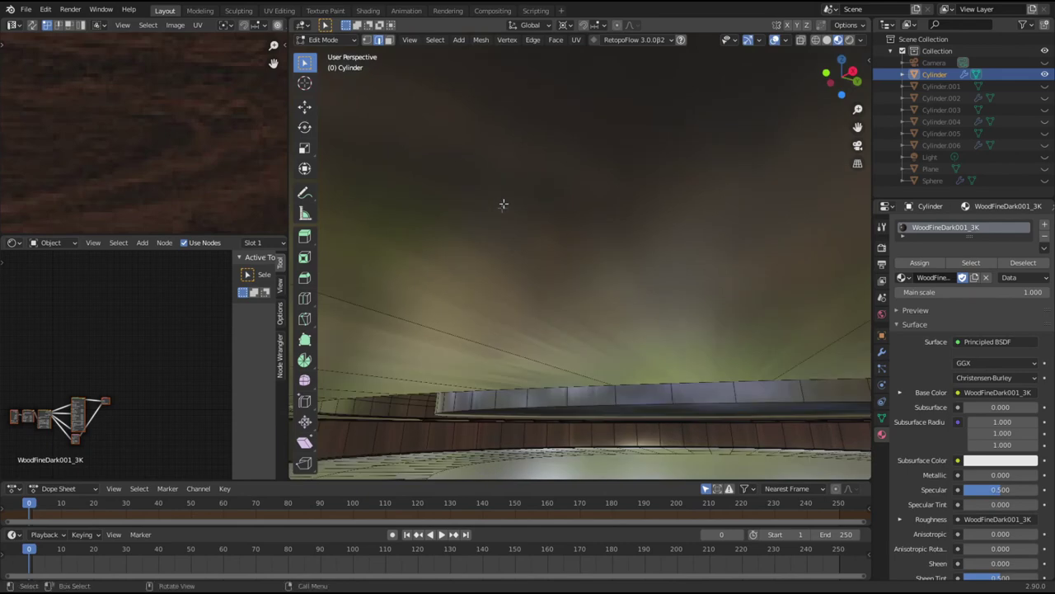
{"action": "scroll", "coordinate": [502, 206], "scroll_direction": "down", "scroll_amount": 2}
{"action": "left_click", "coordinate": [514, 396], "text": "alt"}
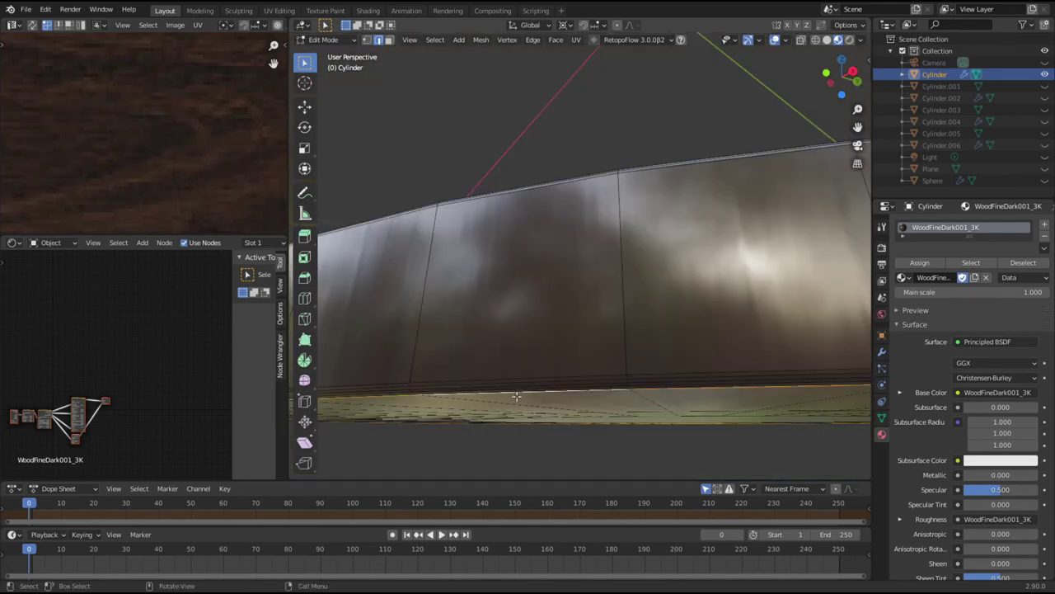
{"action": "right_click", "coordinate": [527, 398]}
{"action": "left_click", "coordinate": [527, 397]}
Step: Mark the base's upper rim edge loop as a seam
{"action": "scroll", "coordinate": [573, 356], "scroll_direction": "down", "scroll_amount": 5}
{"action": "middle_click_drag", "start_coordinate": [573, 356], "coordinate": [554, 316]}
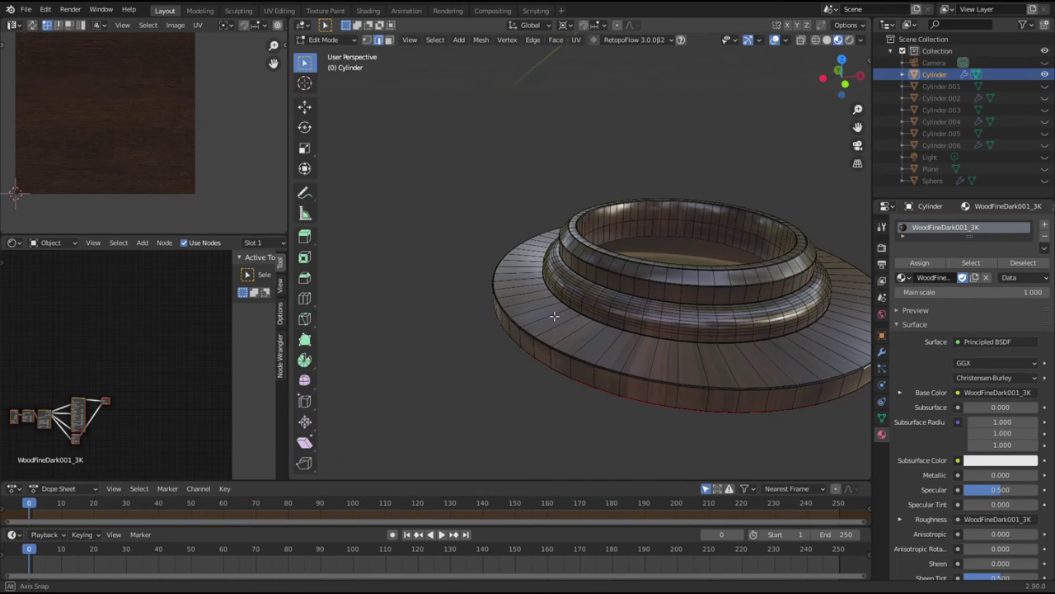
{"action": "middle_click_drag", "start_coordinate": [554, 316], "coordinate": [556, 309]}
{"action": "scroll", "coordinate": [557, 309], "scroll_direction": "up", "scroll_amount": 6}
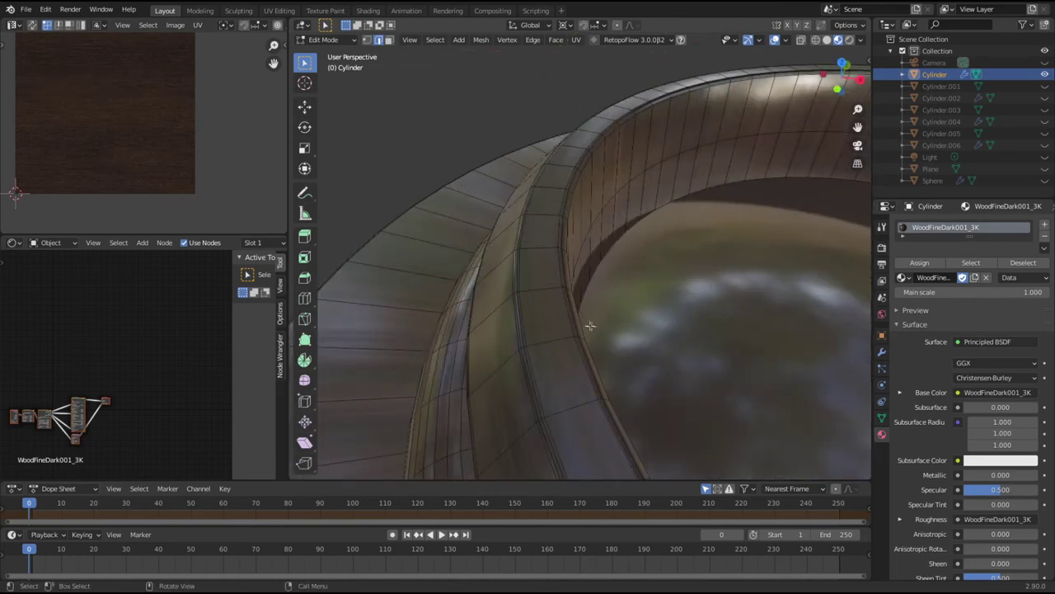
{"action": "left_click", "coordinate": [499, 212], "text": "alt"}
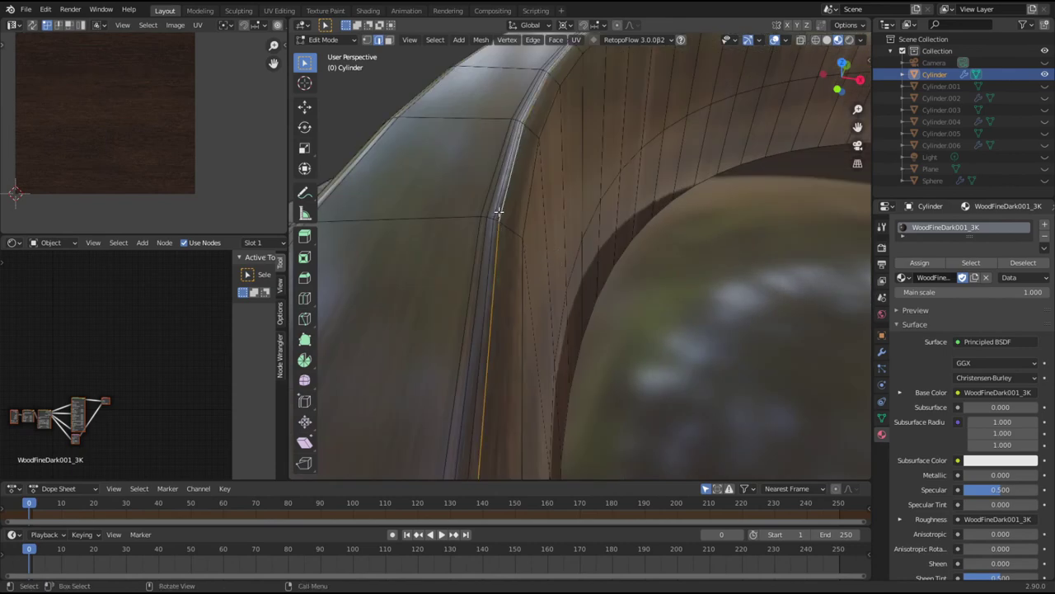
{"action": "key", "text": "ctrl+e"}
{"action": "left_click", "coordinate": [476, 282]}
Step: Mark one vertical edge loop on the side as a seam and select the whole mesh
{"action": "scroll", "coordinate": [477, 282], "scroll_direction": "down", "scroll_amount": 10}
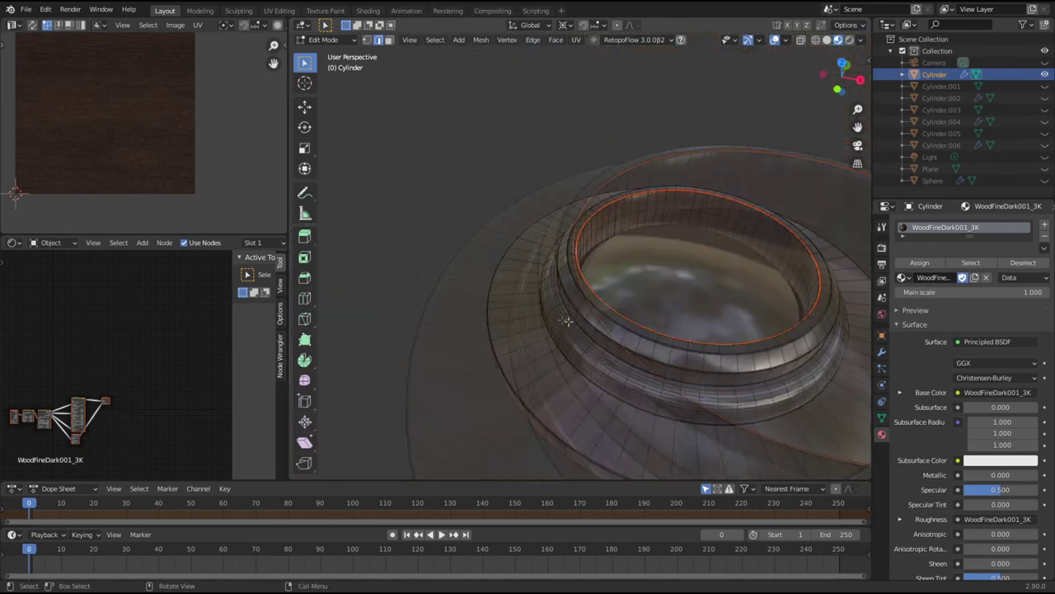
{"action": "middle_click_drag", "start_coordinate": [527, 354], "coordinate": [566, 412]}
{"action": "scroll", "coordinate": [487, 367], "scroll_direction": "up", "scroll_amount": 3}
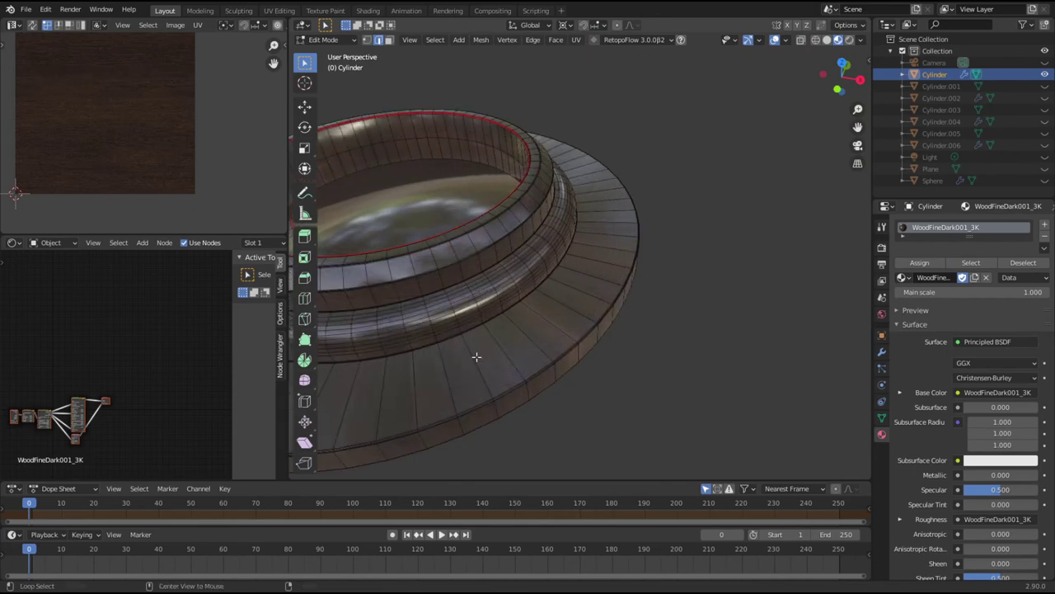
{"action": "left_click", "coordinate": [495, 347], "text": "alt"}
{"action": "key", "text": "ctrl+e"}
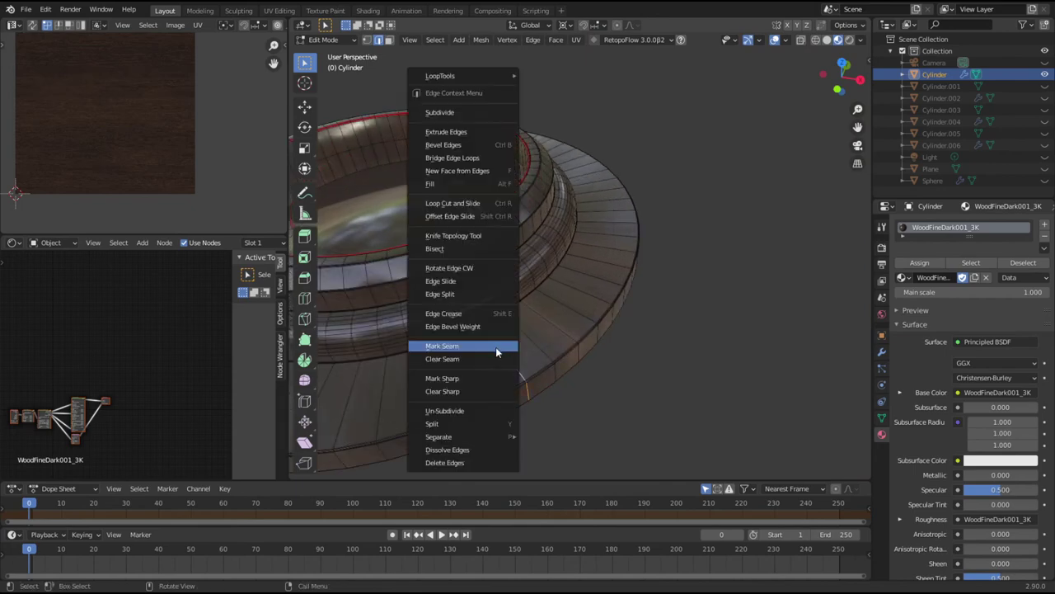
{"action": "left_click", "coordinate": [496, 347]}
{"action": "scroll", "coordinate": [528, 381], "scroll_direction": "down", "scroll_amount": 5}
{"action": "key", "text": "a"}
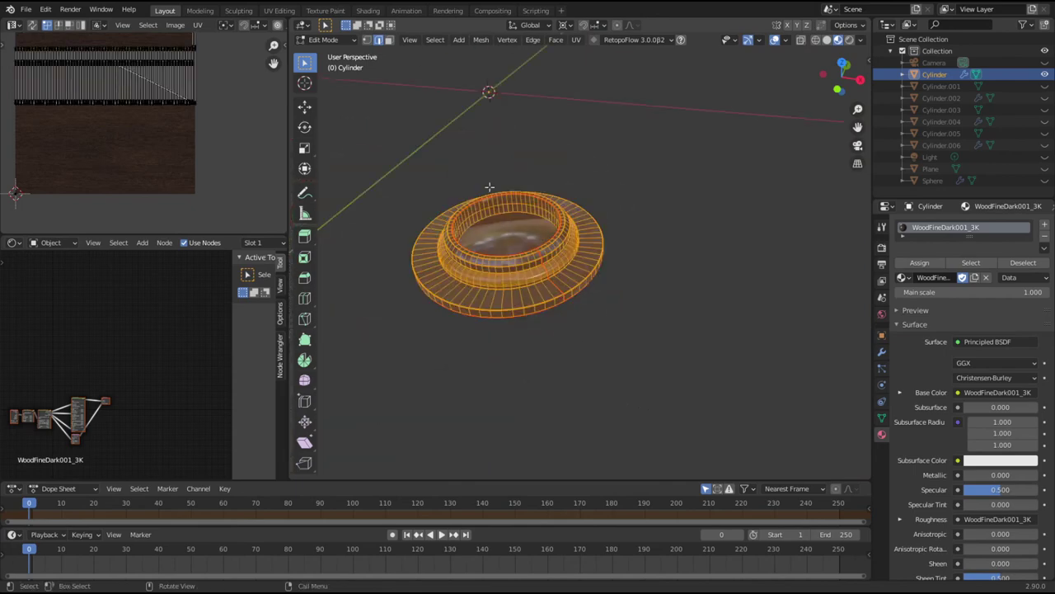
Step: Unwrap the wood base along its seams and deselect the mesh
{"action": "left_click", "coordinate": [577, 41]}
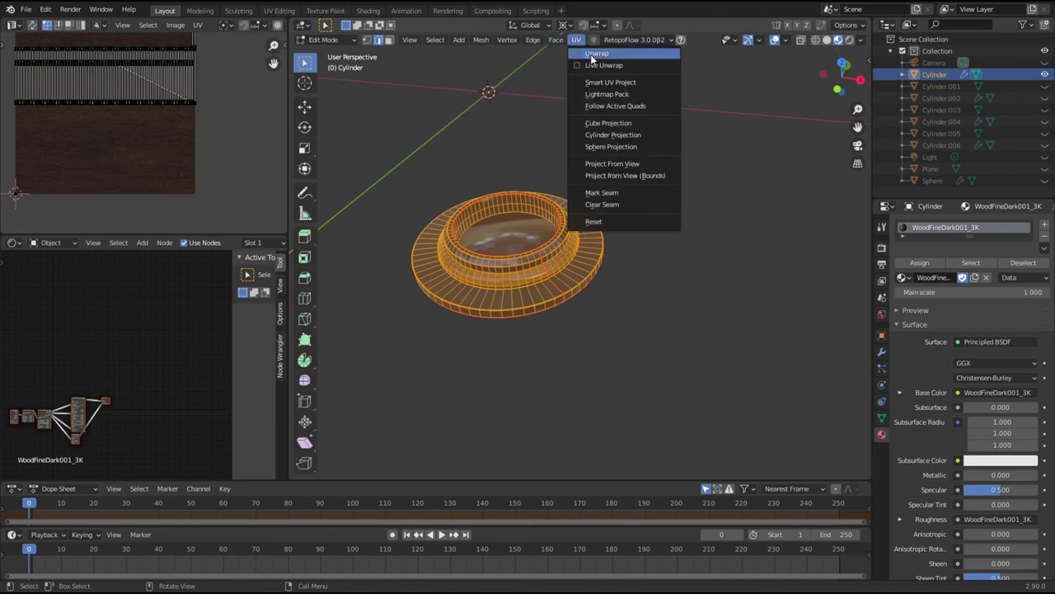
{"action": "left_click", "coordinate": [590, 57]}
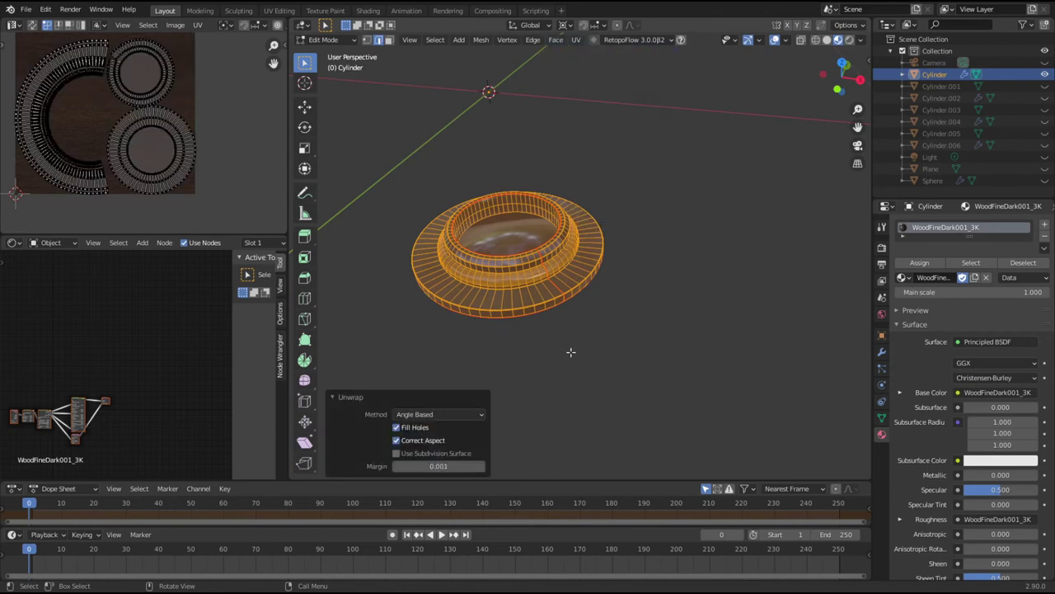
{"action": "key", "text": "alt+a"}
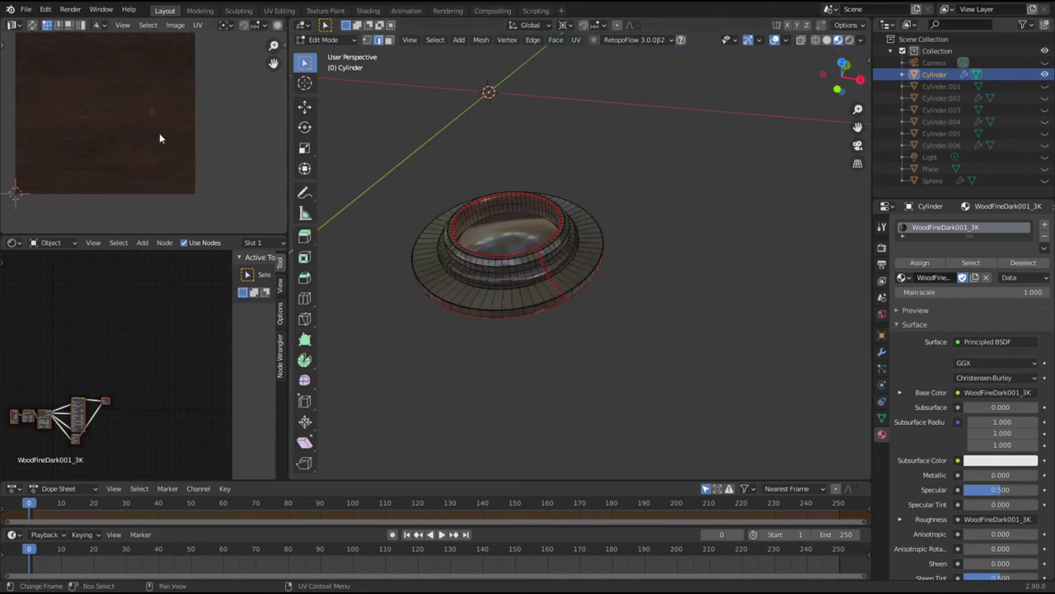
Step: Zoom and orbit around the ring to inspect the grain, then select the whole mesh again
{"action": "scroll", "coordinate": [564, 299], "scroll_direction": "up", "scroll_amount": 6}
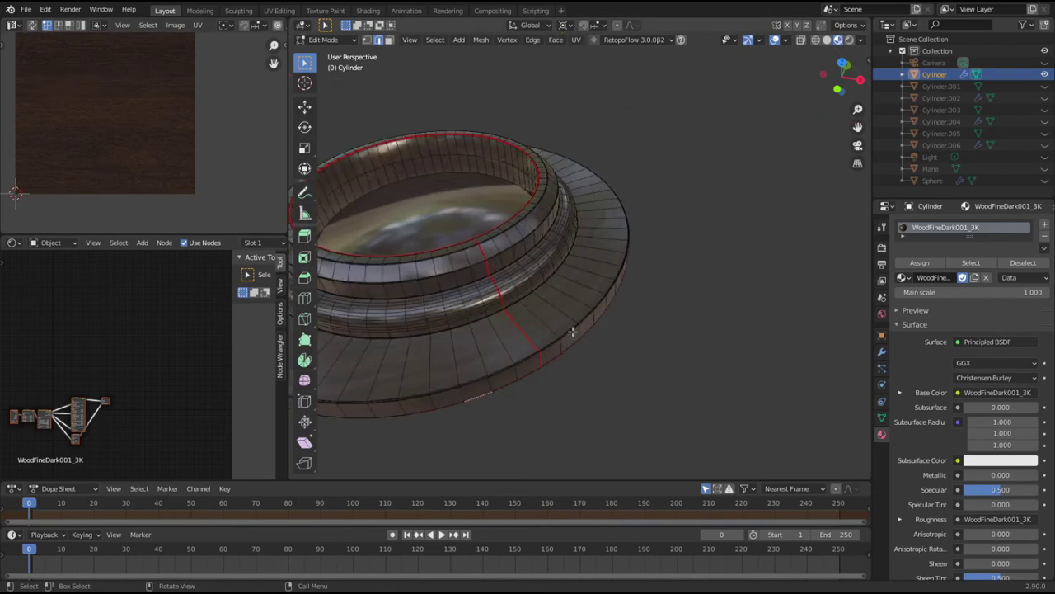
{"action": "scroll", "coordinate": [558, 337], "scroll_direction": "up", "scroll_amount": 1}
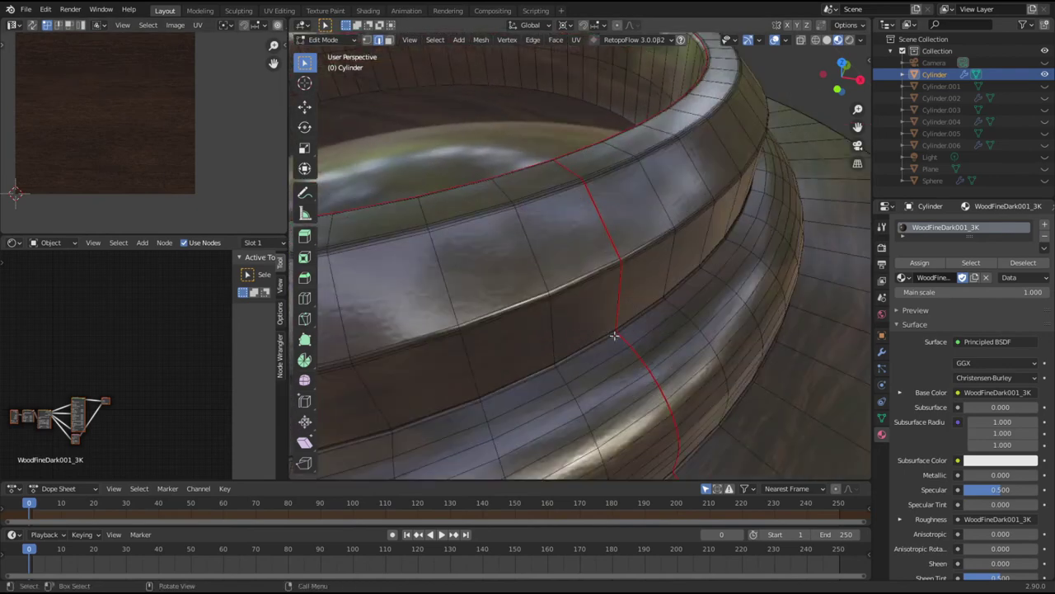
{"action": "scroll", "coordinate": [569, 342], "scroll_direction": "up", "scroll_amount": 4}
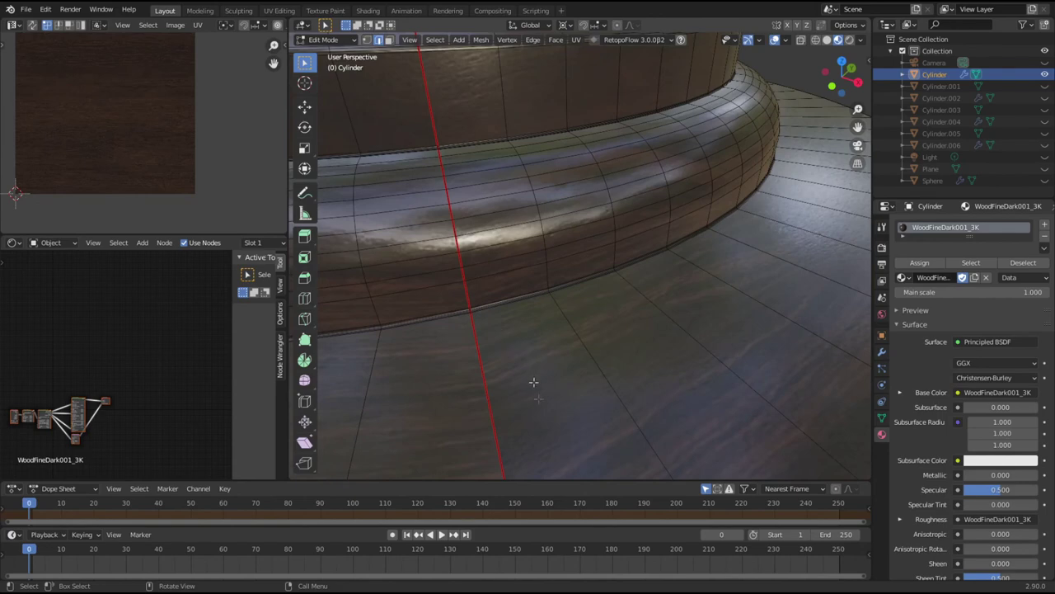
{"action": "key", "text": "a"}
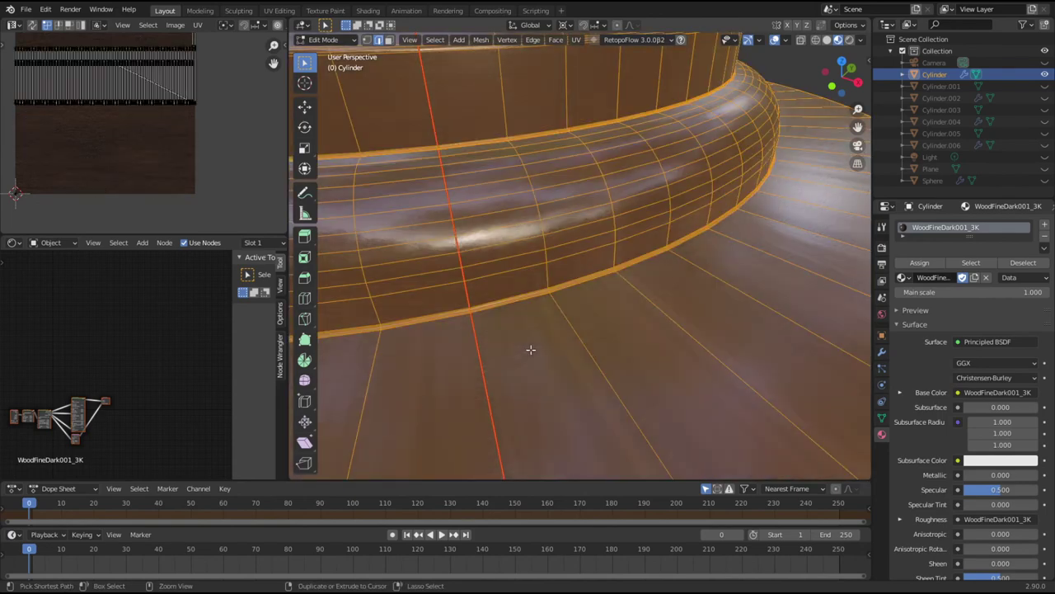
{"action": "key", "text": "alt+a"}
{"action": "scroll", "coordinate": [495, 408], "scroll_direction": "down", "scroll_amount": 6}
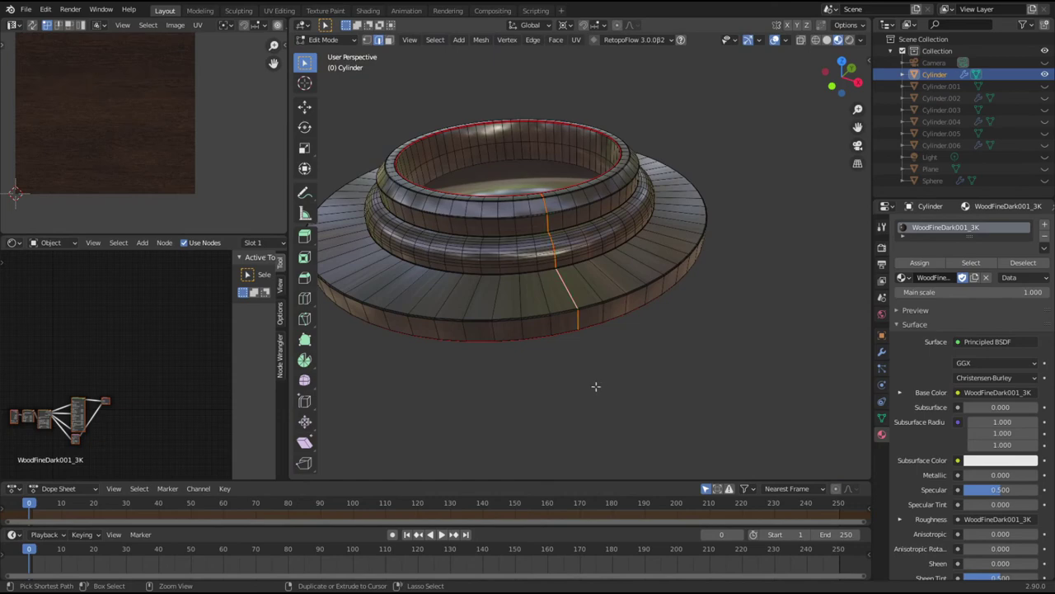
{"action": "left_click", "coordinate": [585, 385]}
{"action": "middle_click_drag", "start_coordinate": [557, 358], "coordinate": [556, 401]}
{"action": "middle_click_drag", "start_coordinate": [594, 355], "coordinate": [563, 258]}
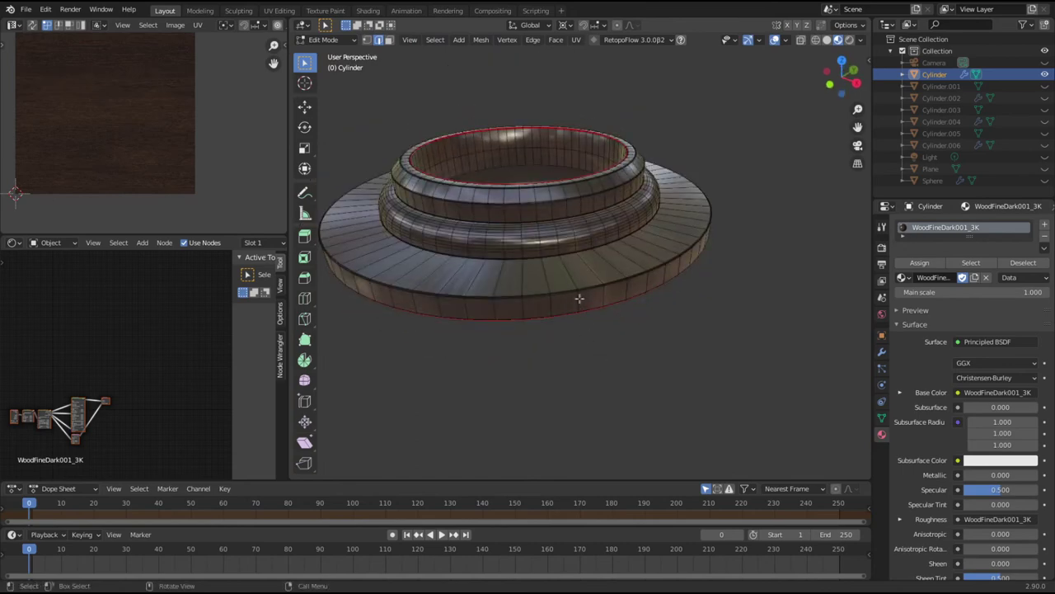
{"action": "key", "text": "a"}
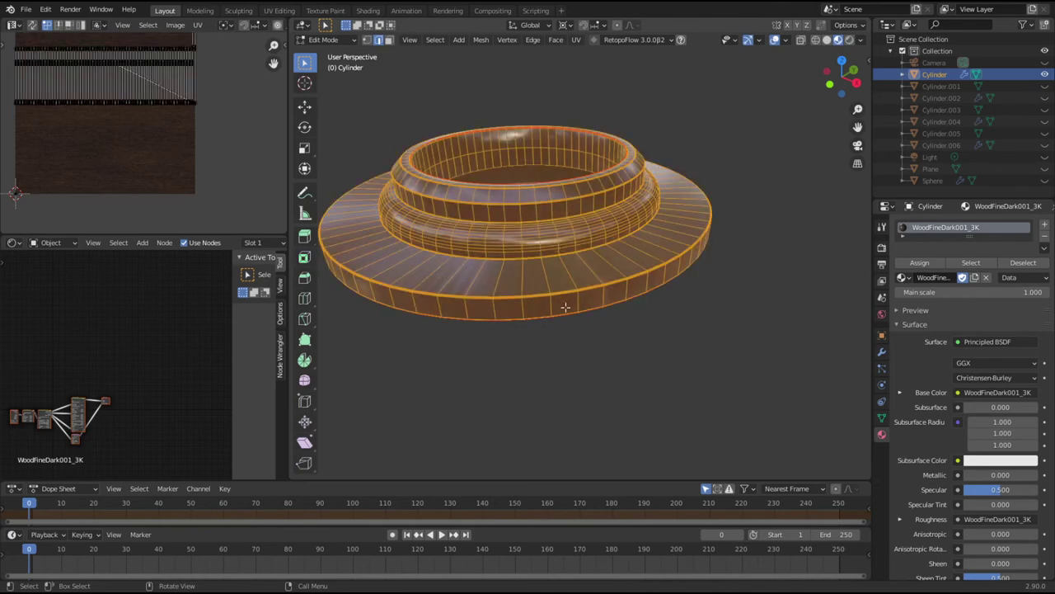
Step: Re-unwrap the wood base, deselect it and return to Object Mode
{"action": "left_click", "coordinate": [575, 40]}
{"action": "left_click", "coordinate": [594, 51]}
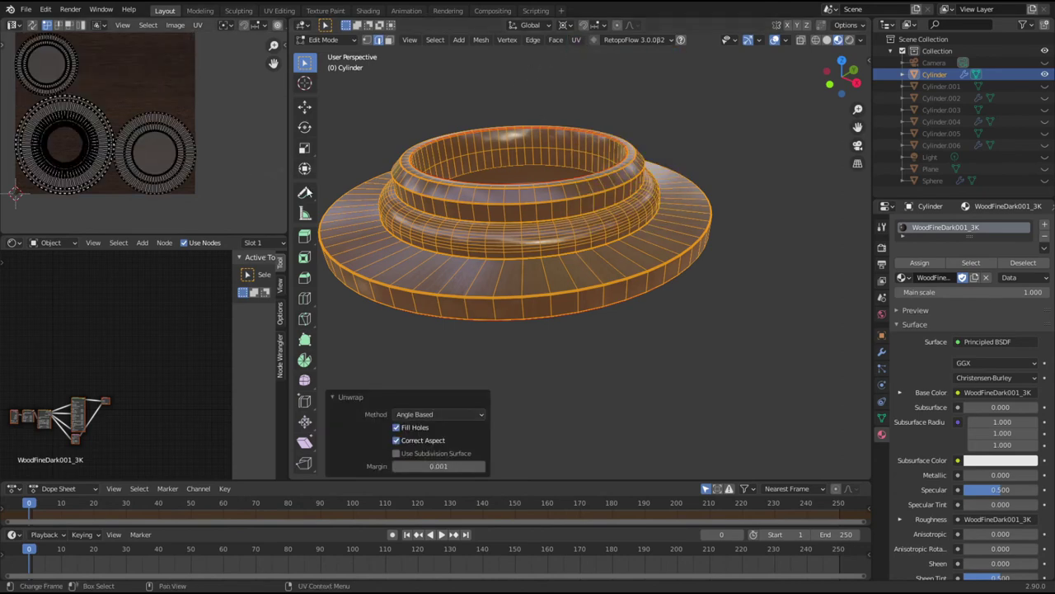
{"action": "key", "text": "b"}
{"action": "key", "text": "alt+a"}
{"action": "middle_click_drag", "start_coordinate": [618, 341], "coordinate": [580, 212]}
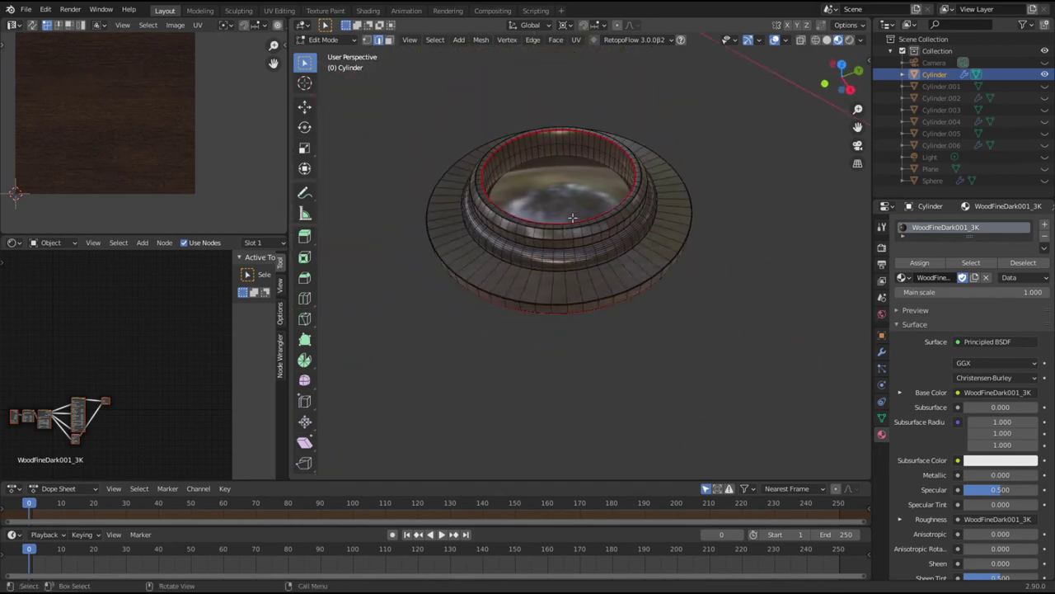
{"action": "scroll", "coordinate": [569, 215], "scroll_direction": "up", "scroll_amount": 4}
{"action": "middle_click_drag", "start_coordinate": [607, 163], "coordinate": [602, 141]}
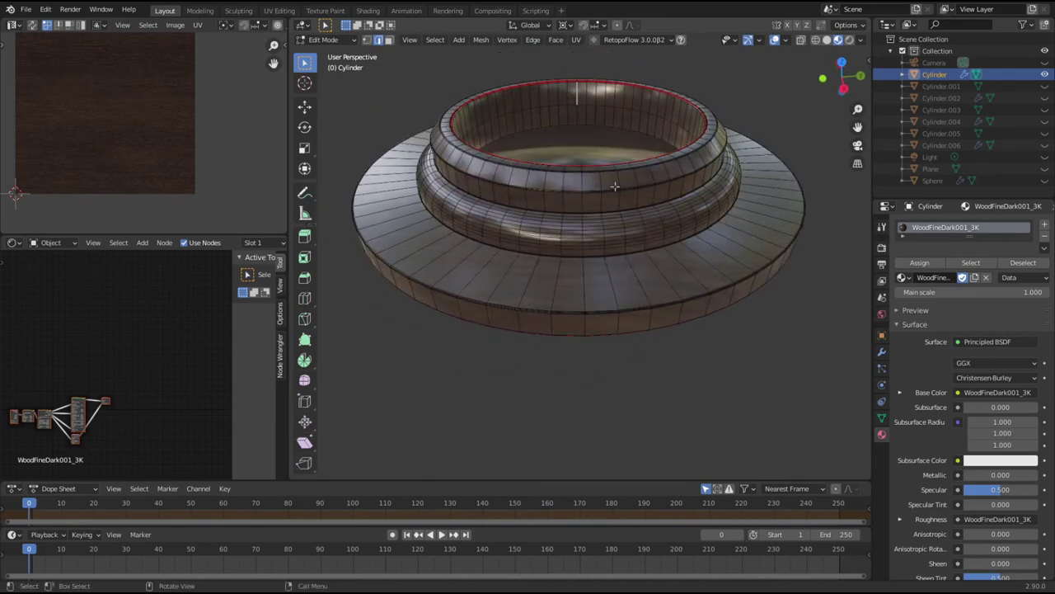
{"action": "key", "text": "Tab"}
Step: Inspect the base's wood grain, then frame the node tree and zoom toward the texture node
{"action": "middle_click_drag", "start_coordinate": [526, 311], "coordinate": [641, 349]}
{"action": "middle_click_drag", "start_coordinate": [547, 365], "coordinate": [624, 378]}
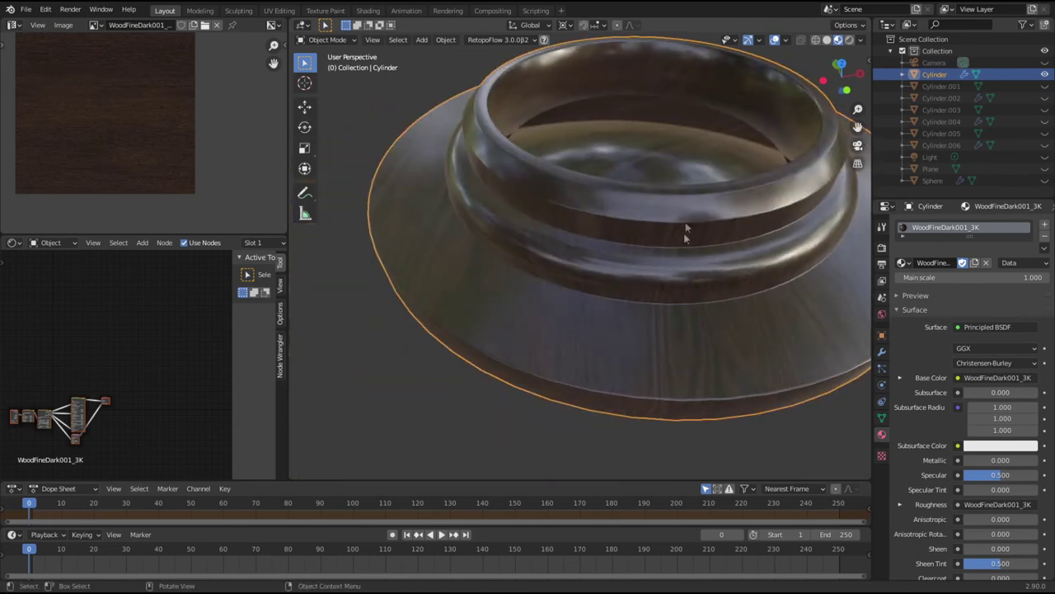
{"action": "middle_click_drag", "start_coordinate": [527, 293], "coordinate": [553, 310]}
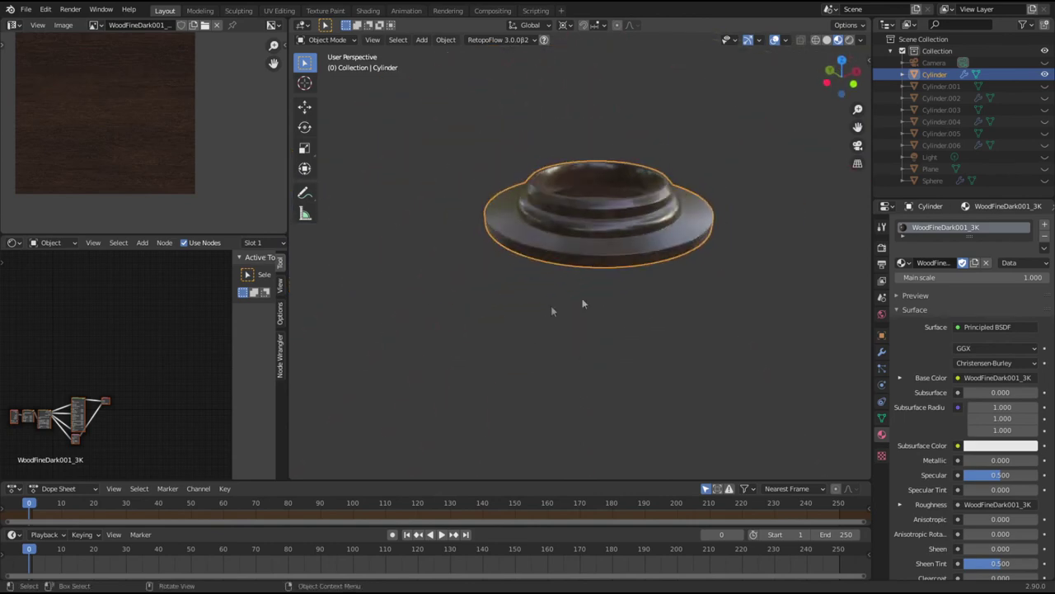
{"action": "key", "text": "Home"}
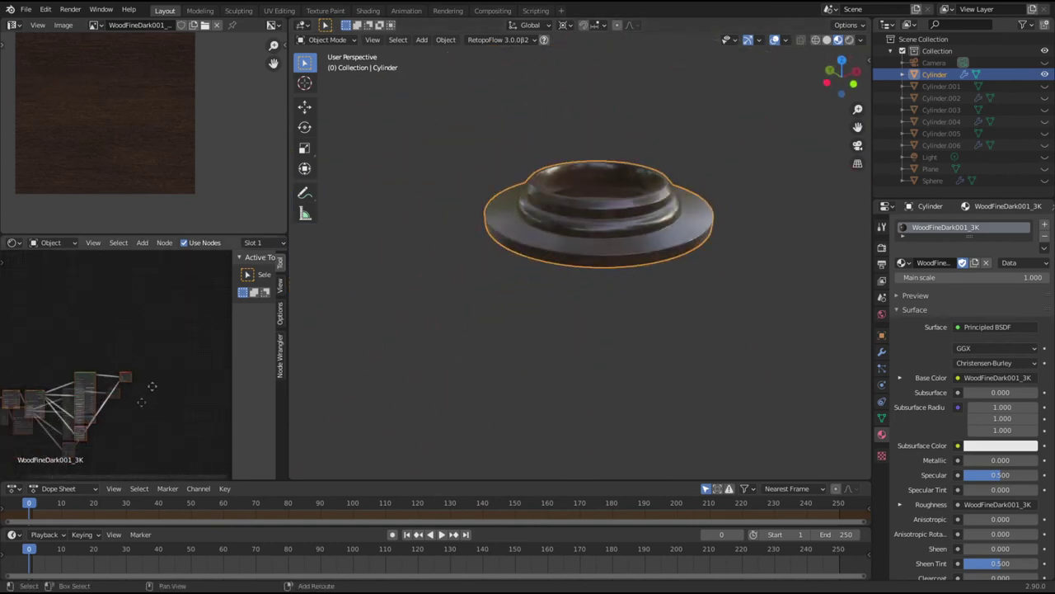
{"action": "scroll", "coordinate": [165, 400], "scroll_direction": "up", "scroll_amount": 10}
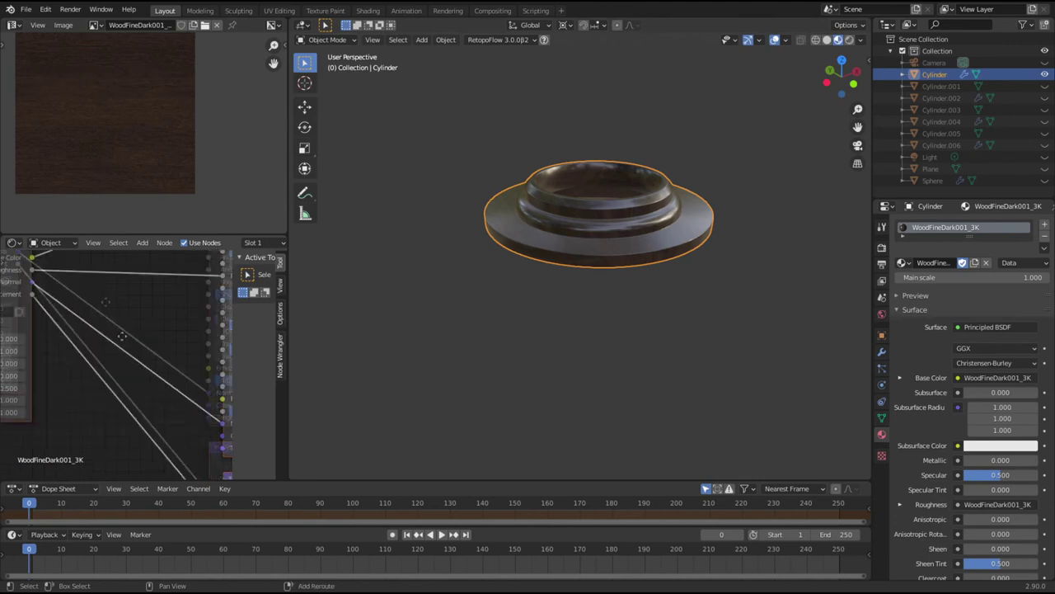
{"action": "middle_click_drag", "start_coordinate": [188, 408], "coordinate": [129, 404]}
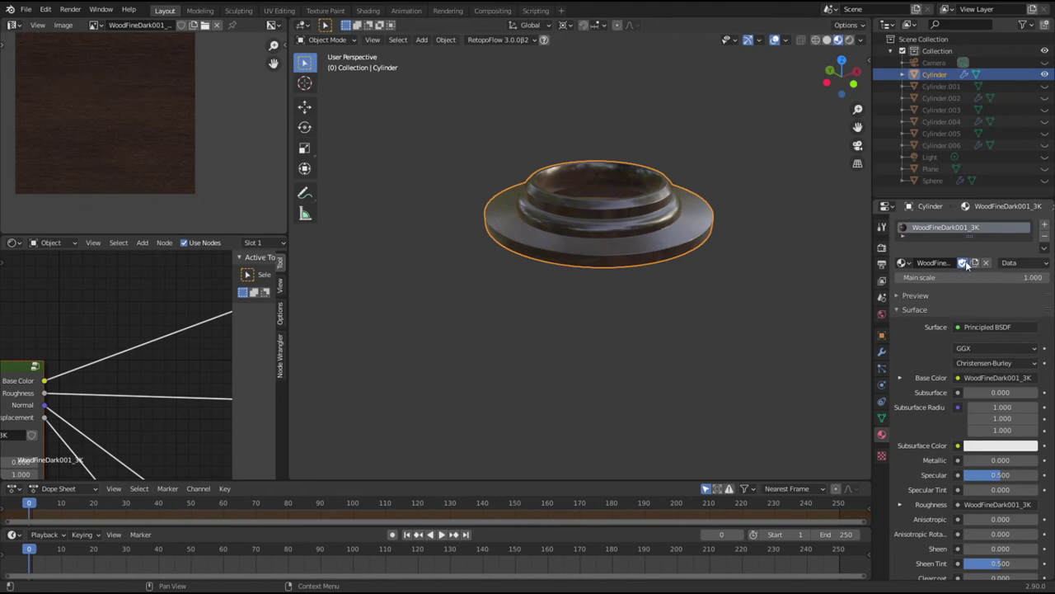
Step: Make the dark wood material single-user and add an RGB Curves node into its Base Color link
{"action": "left_click", "coordinate": [975, 263]}
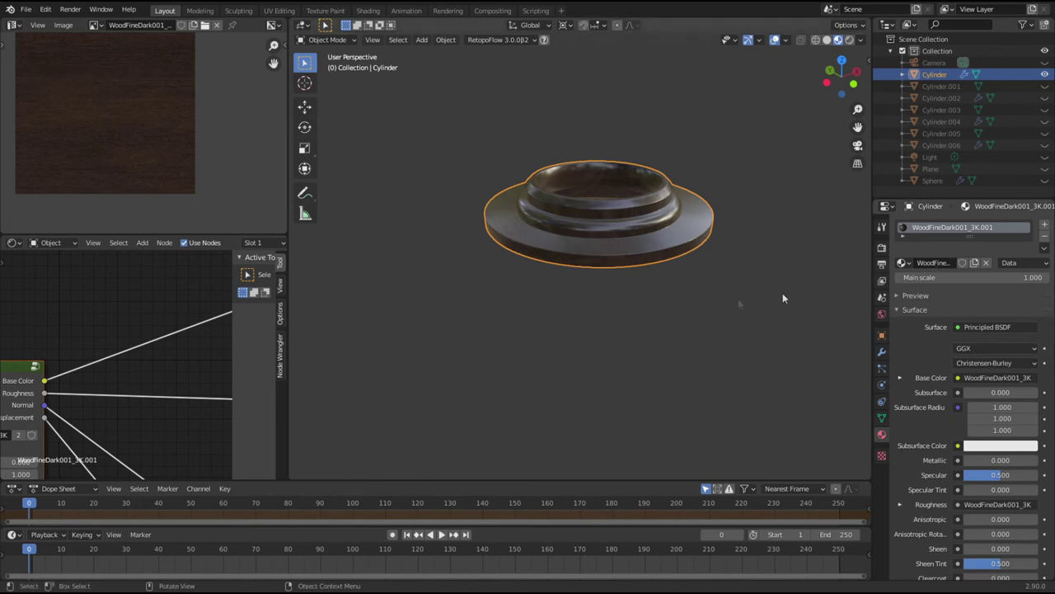
{"action": "scroll", "coordinate": [124, 330], "scroll_direction": "down", "scroll_amount": 5}
{"action": "key", "text": "shift+a"}
{"action": "mouse_move", "coordinate": [78, 355]}
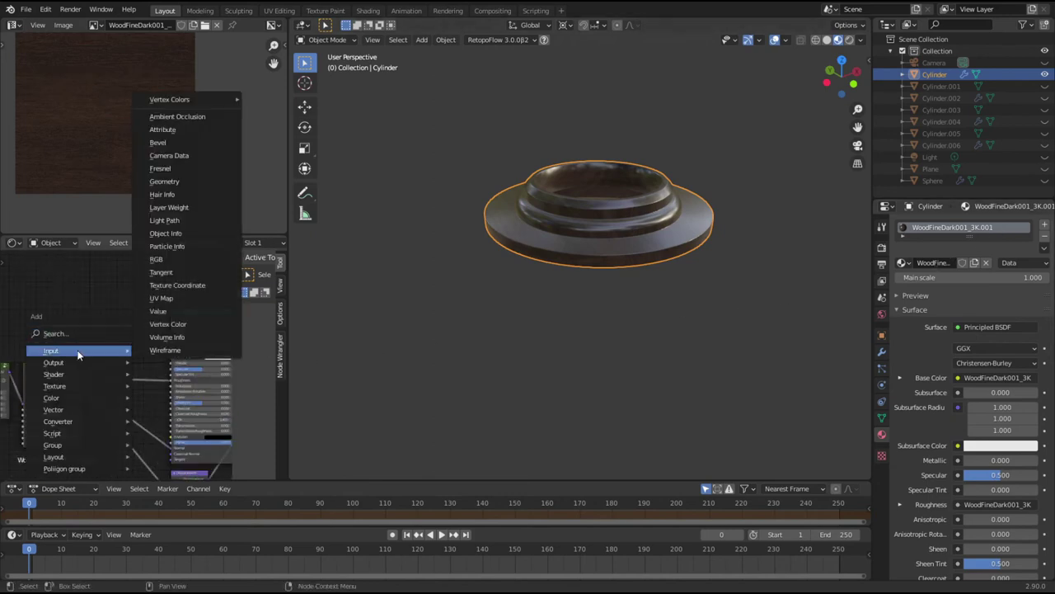
{"action": "mouse_move", "coordinate": [70, 400]}
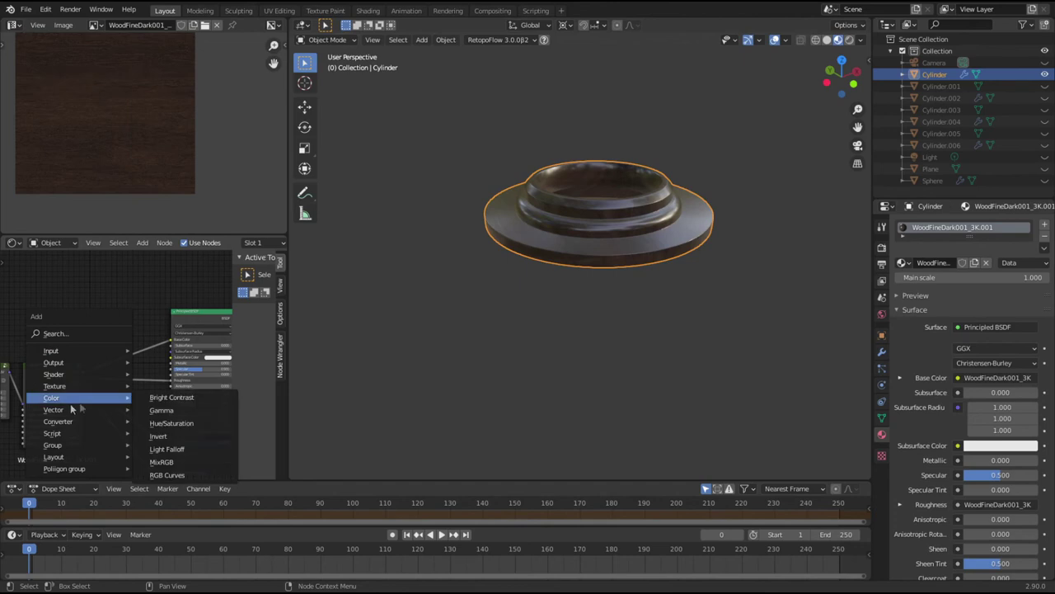
{"action": "left_click", "coordinate": [166, 475]}
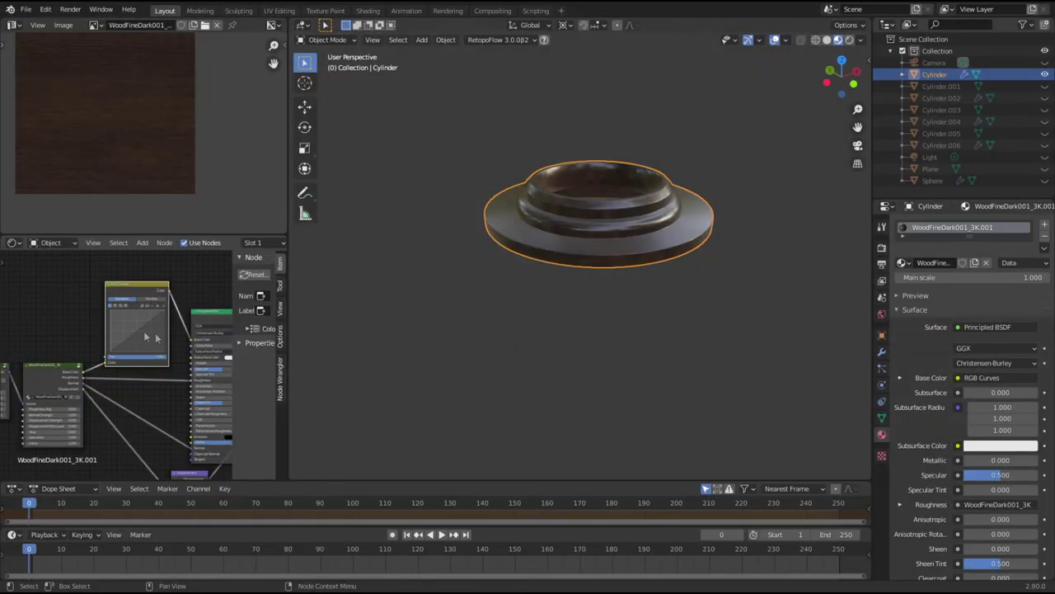
Step: Bend the RGB Curves upward to brighten the wood texture
{"action": "middle_click_drag", "start_coordinate": [578, 240], "coordinate": [561, 283]}
{"action": "scroll", "coordinate": [568, 314], "scroll_direction": "up", "scroll_amount": 5}
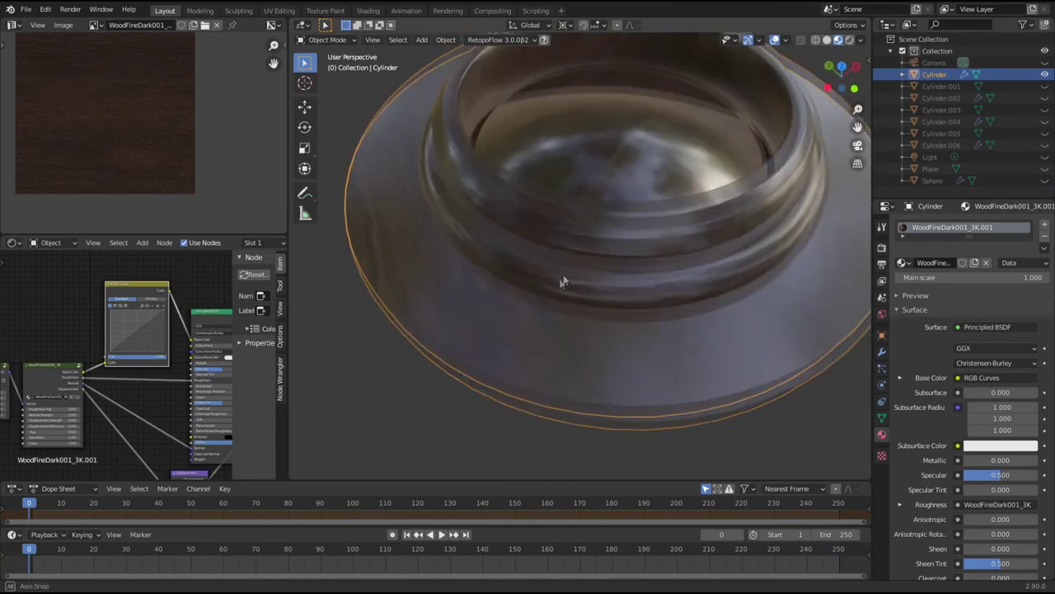
{"action": "scroll", "coordinate": [561, 283], "scroll_direction": "down", "scroll_amount": 3}
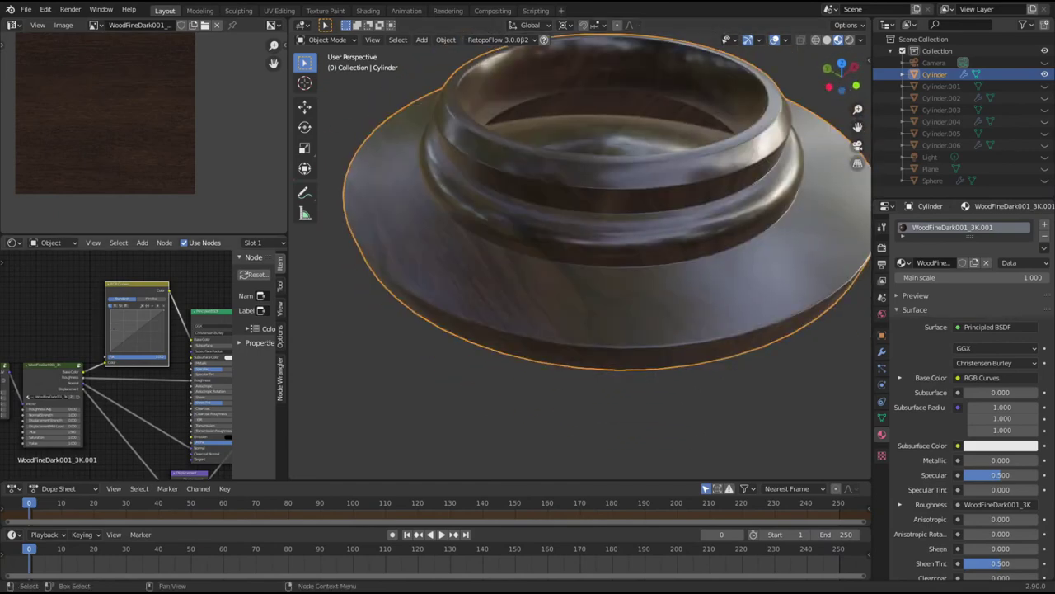
{"action": "left_click_drag", "start_coordinate": [139, 337], "coordinate": [129, 323]}
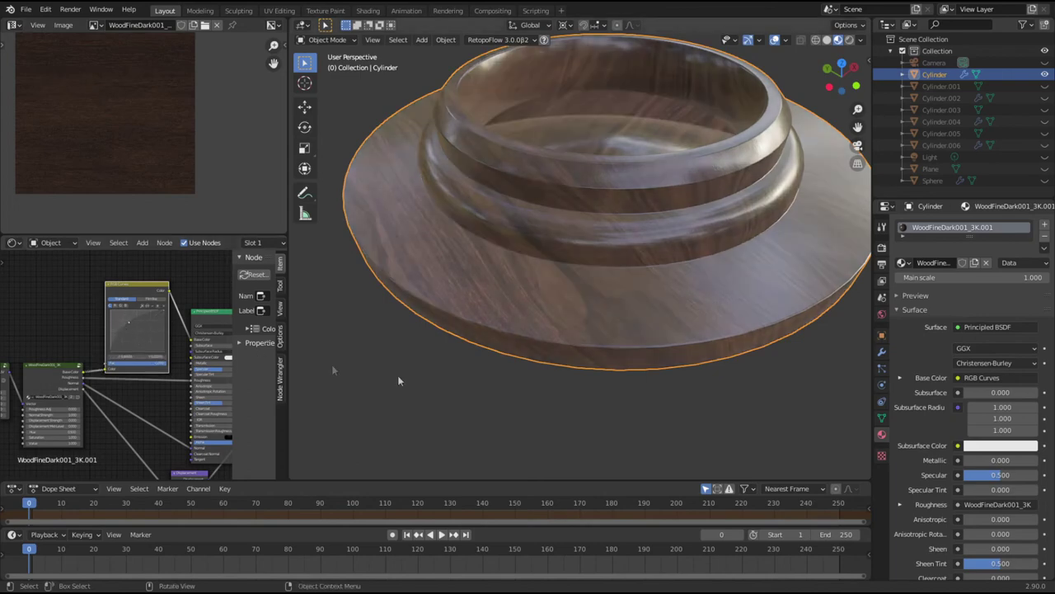
Step: Deselect the cylinder and orbit around it, briefly toggling Edit Mode on and off
{"action": "left_click", "coordinate": [398, 375]}
{"action": "mouse_move", "coordinate": [550, 382]}
{"action": "middle_mouse_down"}
{"action": "mouse_move", "coordinate": [535, 344]}
{"action": "mouse_move", "coordinate": [535, 382]}
{"action": "middle_mouse_up"}
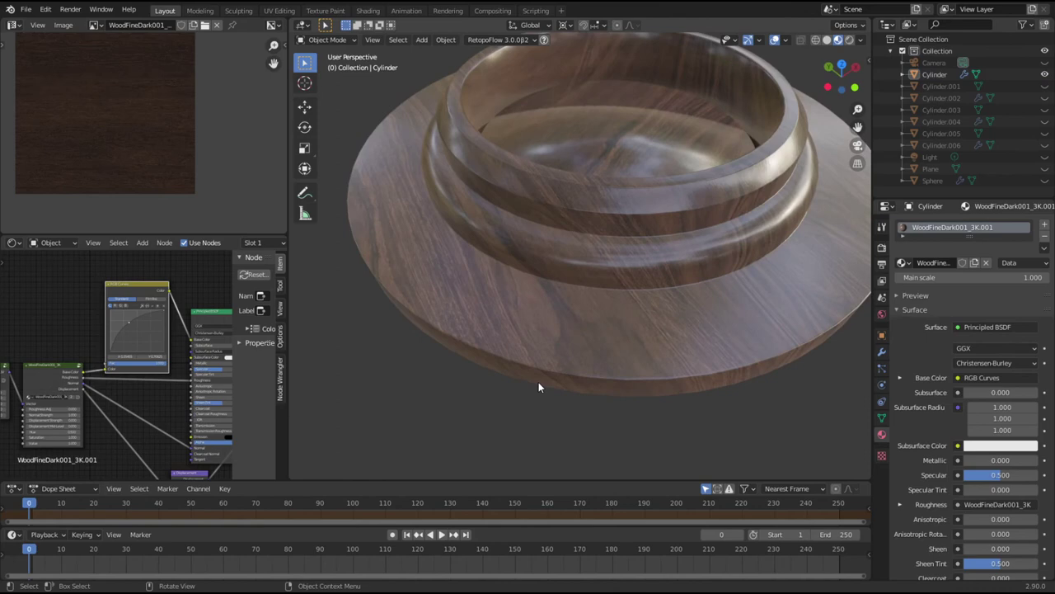
{"action": "scroll", "coordinate": [485, 372], "scroll_direction": "down", "scroll_amount": 4}
{"action": "key", "text": "Tab"}
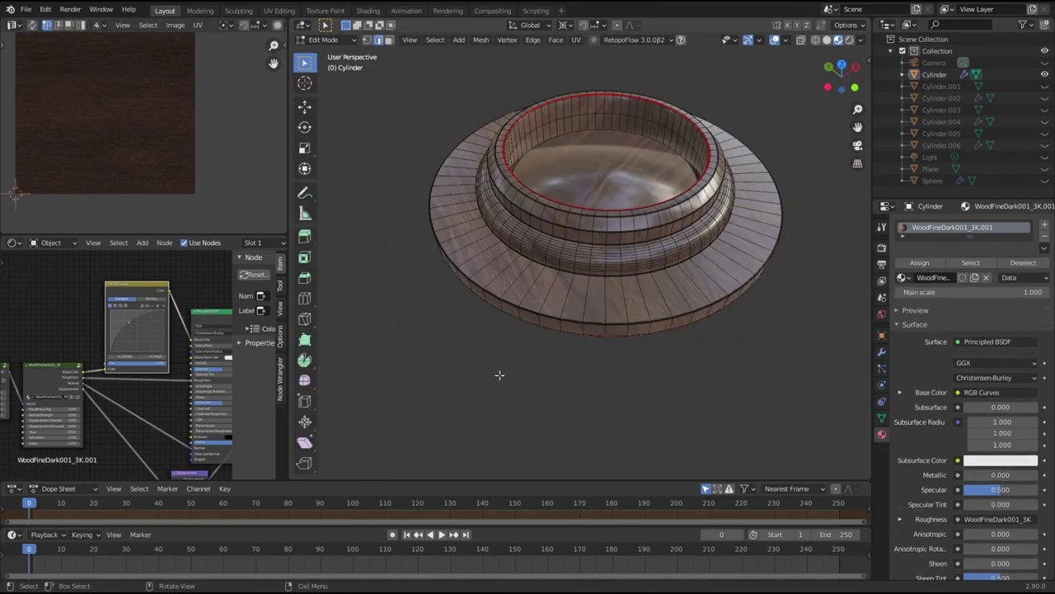
{"action": "key", "text": "Tab"}
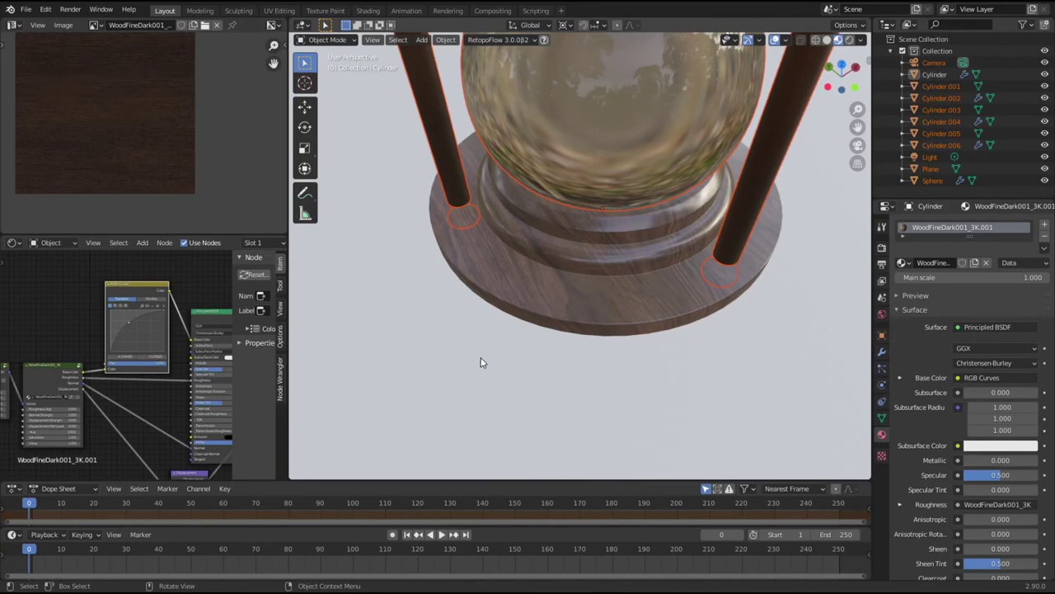
Step: In front view, move the ground plane up 0.34135 along Z to meet the hourglass base
{"action": "left_click", "coordinate": [483, 363]}
{"action": "scroll", "coordinate": [582, 330], "scroll_direction": "down", "scroll_amount": 6}
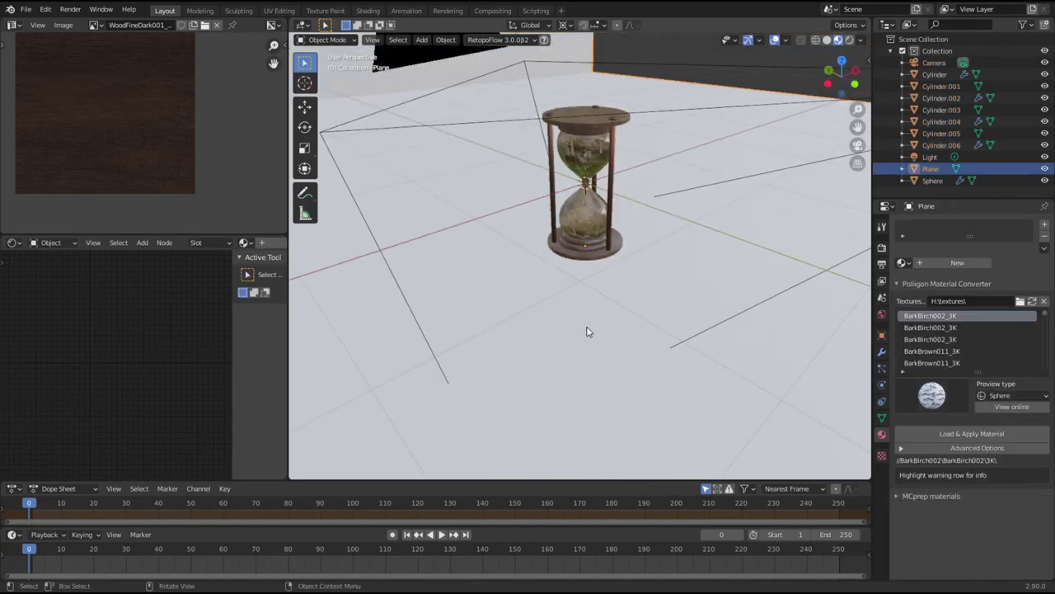
{"action": "scroll", "coordinate": [590, 320], "scroll_direction": "up", "scroll_amount": 4}
{"action": "scroll", "coordinate": [589, 317], "scroll_direction": "down", "scroll_amount": 4}
{"action": "middle_click_drag", "start_coordinate": [593, 281], "coordinate": [576, 307]}
{"action": "key", "text": "KP_1"}
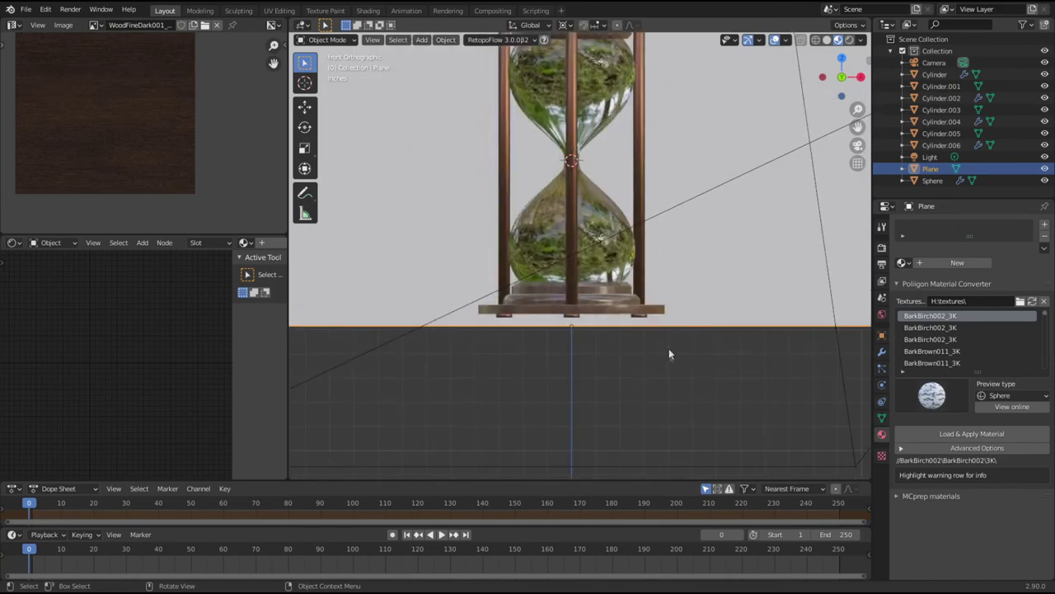
{"action": "key", "text": "g"}
{"action": "key", "text": "z"}
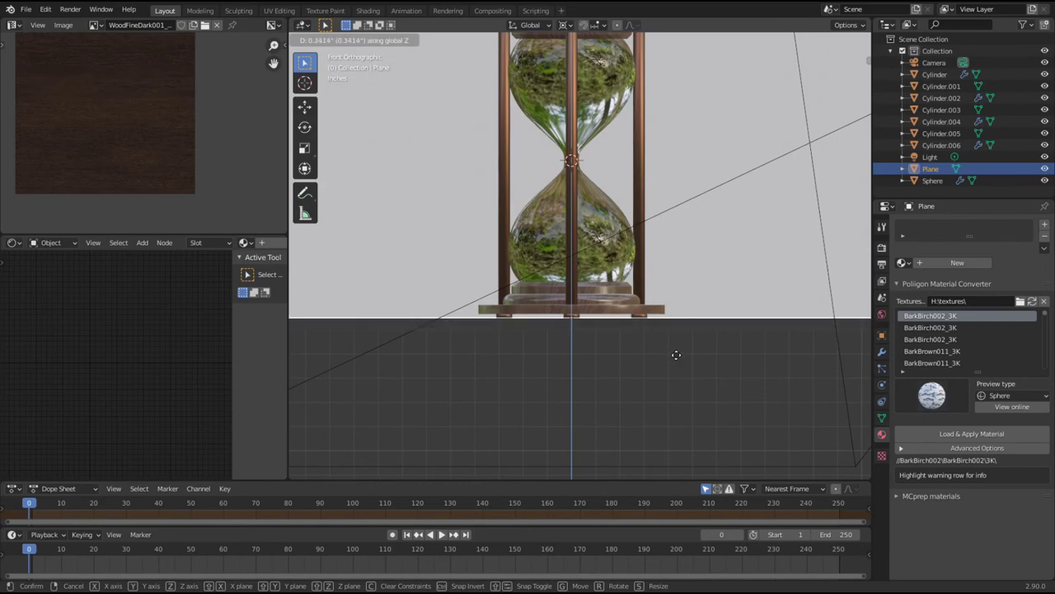
{"action": "left_click", "coordinate": [676, 355]}
Step: Orbit around the scene to check the plane's new height, then select the glass bulbs
{"action": "middle_click_drag", "start_coordinate": [636, 315], "coordinate": [653, 299]}
{"action": "scroll", "coordinate": [653, 299], "scroll_direction": "down", "scroll_amount": 4}
{"action": "scroll", "coordinate": [619, 313], "scroll_direction": "up", "scroll_amount": 3}
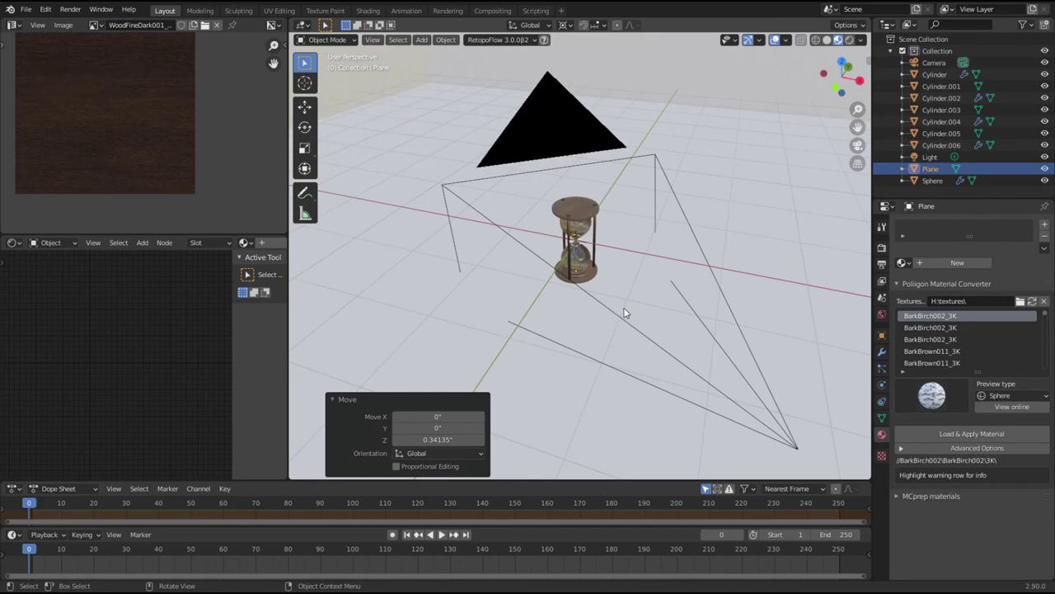
{"action": "scroll", "coordinate": [624, 314], "scroll_direction": "up", "scroll_amount": 8}
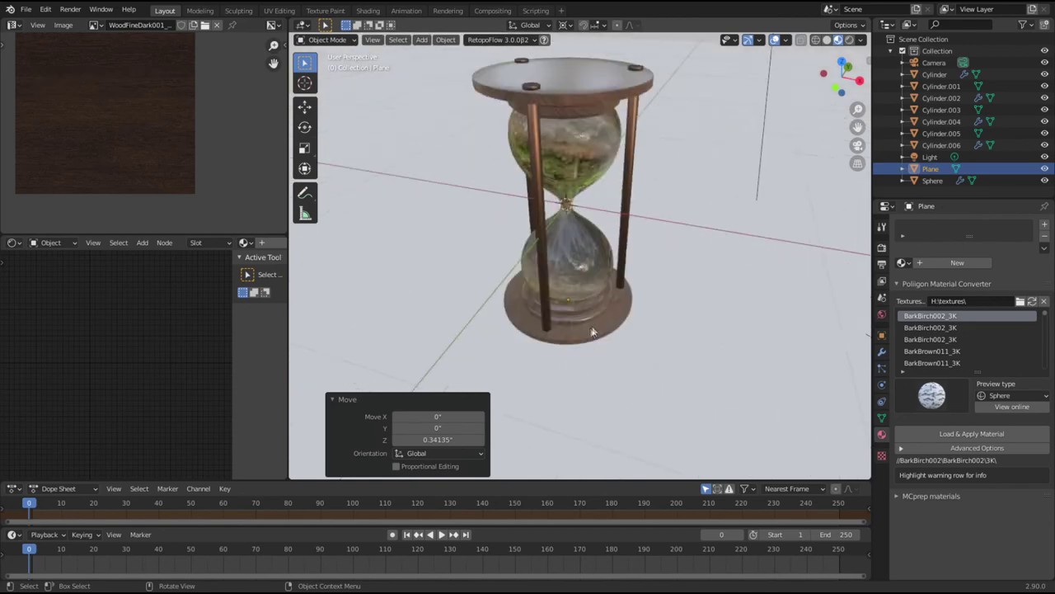
{"action": "middle_click_drag", "start_coordinate": [589, 335], "coordinate": [547, 269]}
{"action": "scroll", "coordinate": [547, 269], "scroll_direction": "down", "scroll_amount": 5}
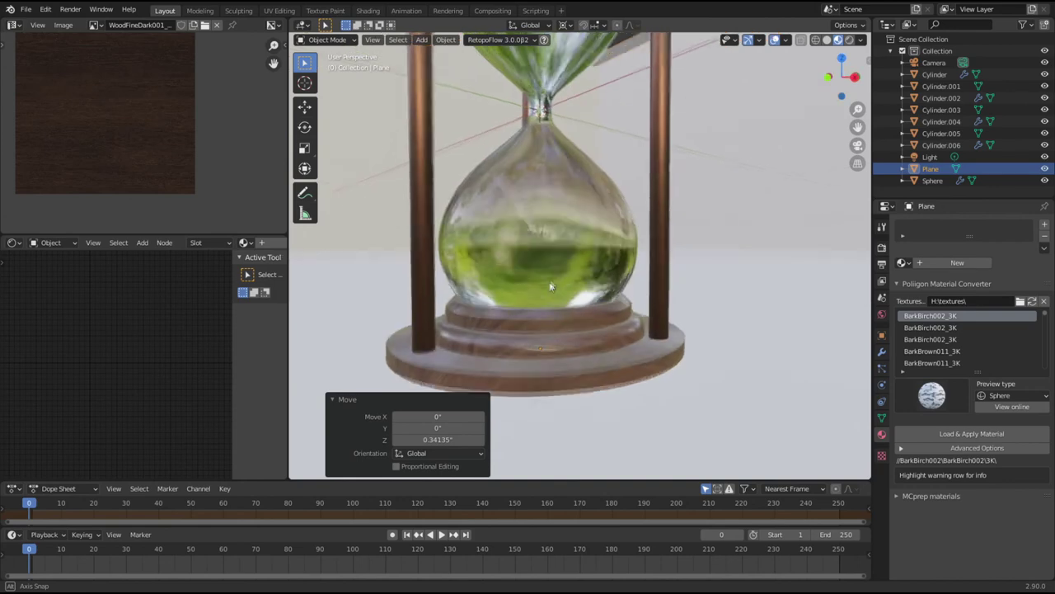
{"action": "middle_click_drag", "start_coordinate": [647, 341], "coordinate": [612, 370]}
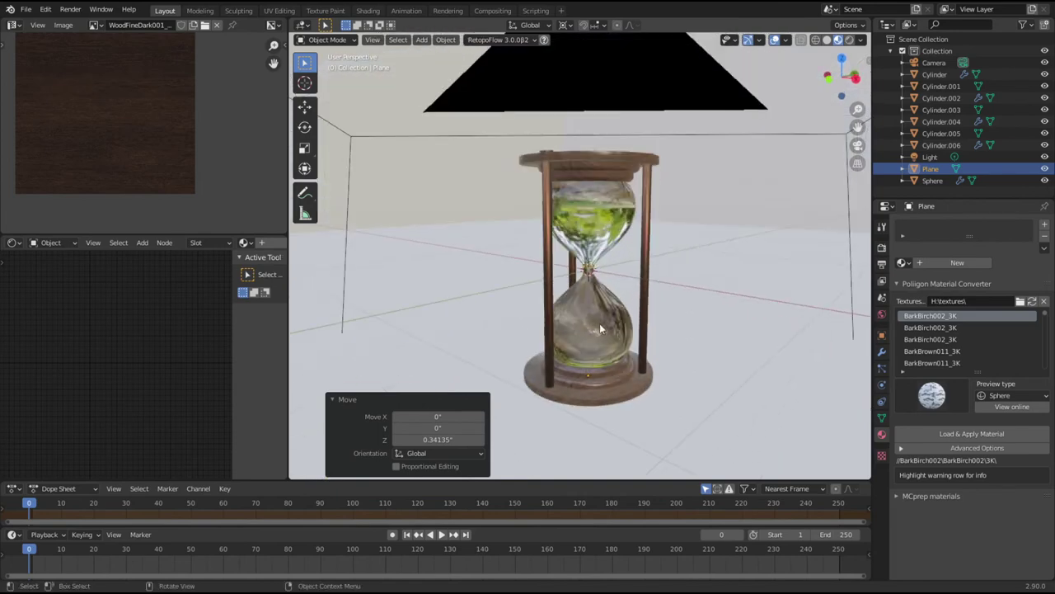
{"action": "left_click", "coordinate": [605, 339]}
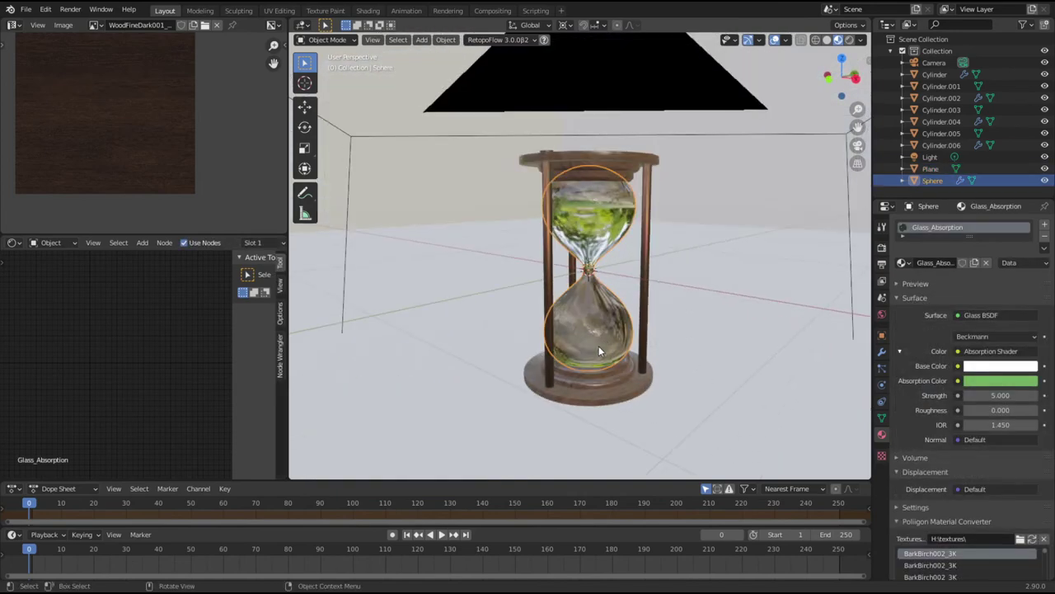
Step: Select the ground plane and orbit closely around the glass bulbs and turned wooden base
{"action": "scroll", "coordinate": [608, 340], "scroll_direction": "down", "scroll_amount": 8}
{"action": "scroll", "coordinate": [601, 312], "scroll_direction": "up", "scroll_amount": 10}
{"action": "scroll", "coordinate": [608, 310], "scroll_direction": "down", "scroll_amount": 4}
{"action": "left_click", "coordinate": [739, 305]}
{"action": "middle_click_drag", "start_coordinate": [739, 306], "coordinate": [646, 270]}
{"action": "scroll", "coordinate": [632, 210], "scroll_direction": "down", "scroll_amount": 4, "text": "shift"}
{"action": "scroll", "coordinate": [631, 296], "scroll_direction": "up", "scroll_amount": 8}
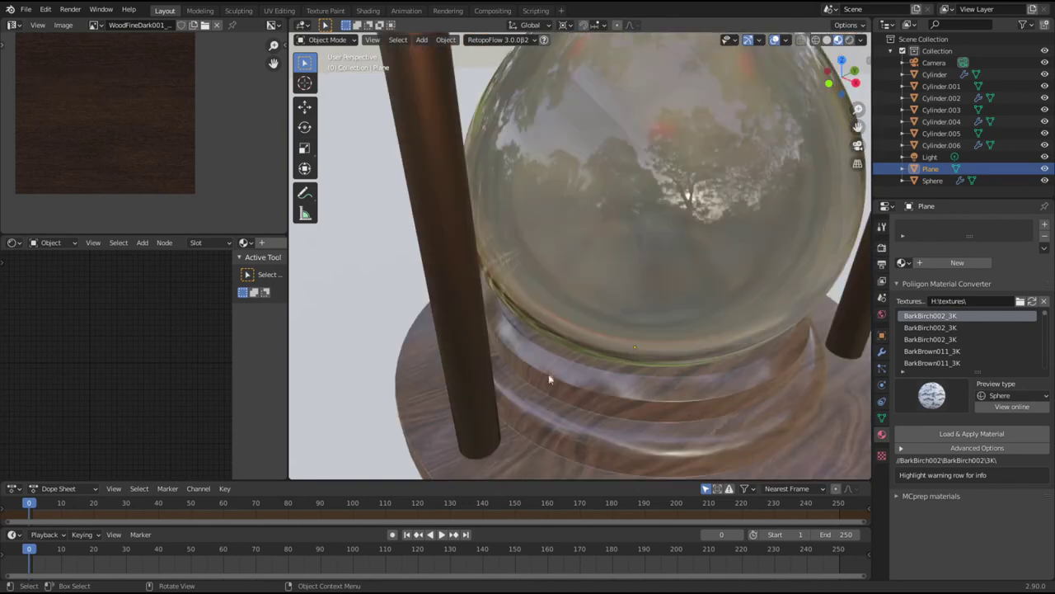
{"action": "middle_click_drag", "start_coordinate": [698, 419], "coordinate": [596, 379]}
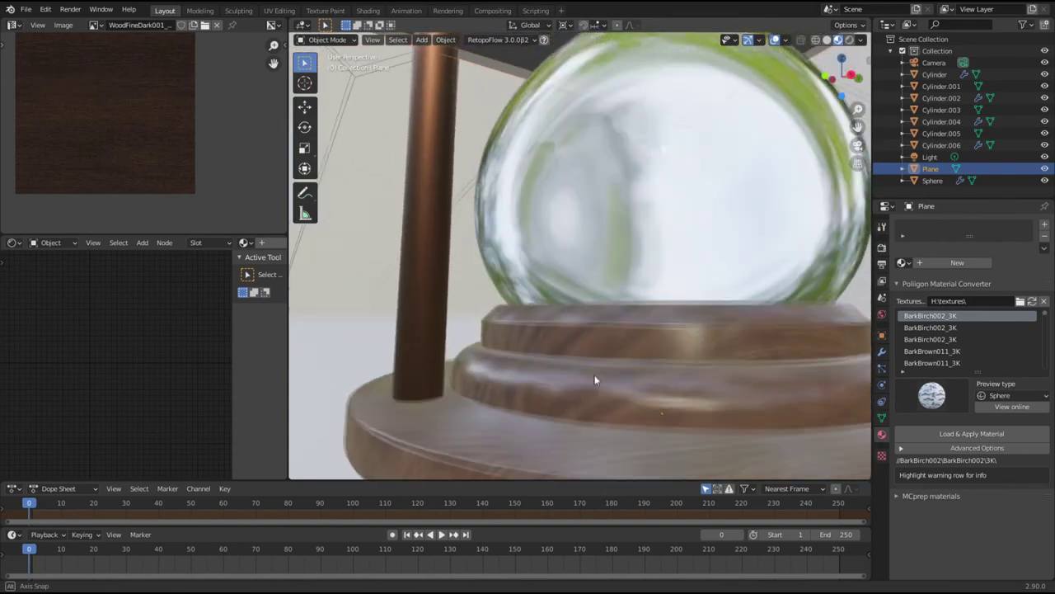
{"action": "scroll", "coordinate": [596, 379], "scroll_direction": "down", "scroll_amount": 5}
Step: Look at the hourglass through the scene camera and zoom in
{"action": "key", "text": "KP_0"}
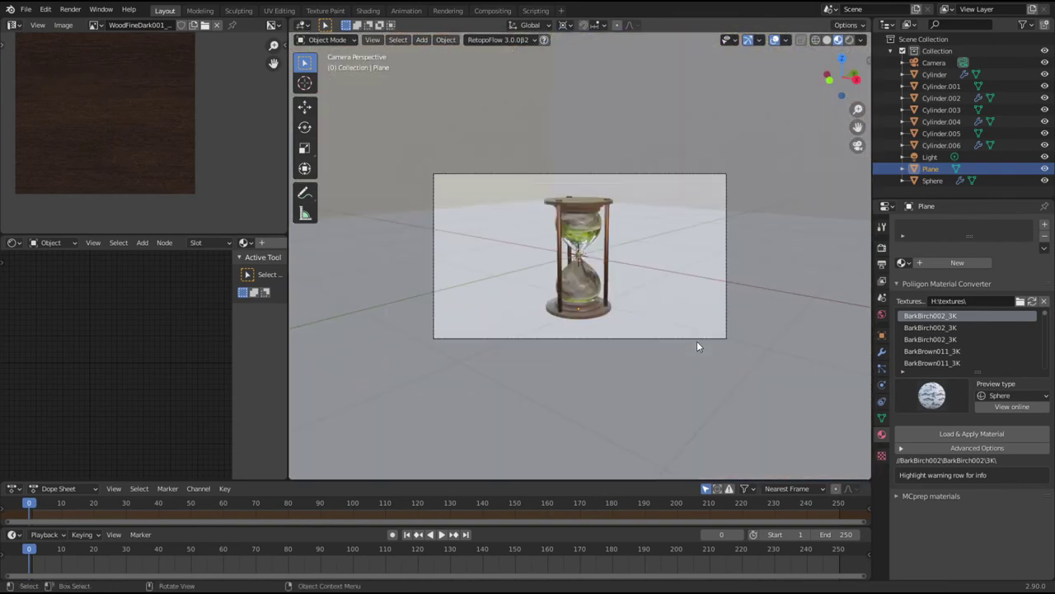
{"action": "scroll", "coordinate": [606, 342], "scroll_direction": "up", "scroll_amount": 5}
{"action": "scroll", "coordinate": [600, 344], "scroll_direction": "up", "scroll_amount": 2}
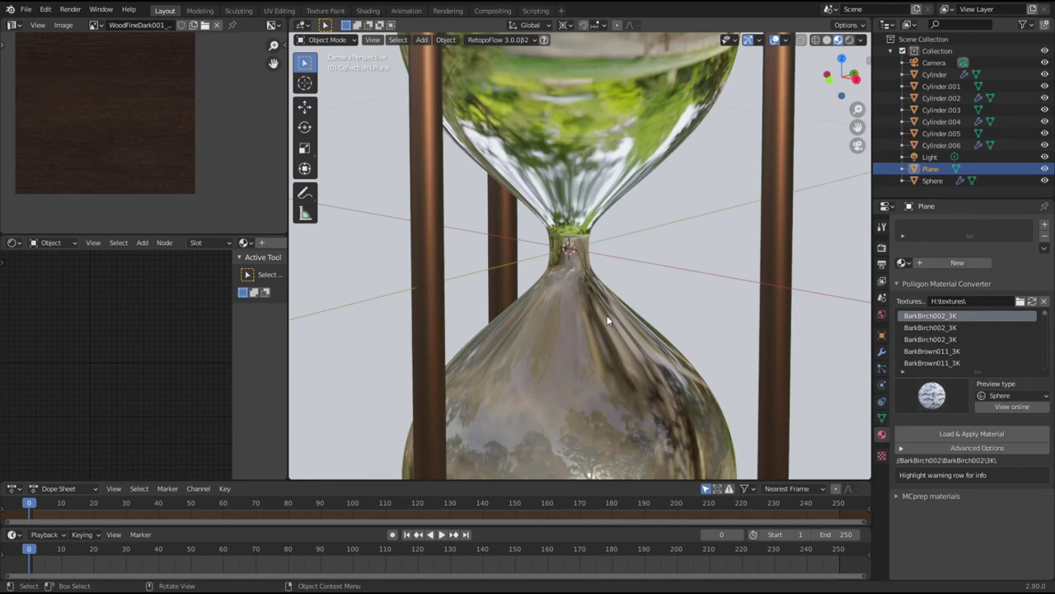
Step: In Edit Mode on the glass, hide the other geometry and select the whole lower bulb's faces
{"action": "left_click", "coordinate": [607, 315]}
{"action": "key", "text": "Tab"}
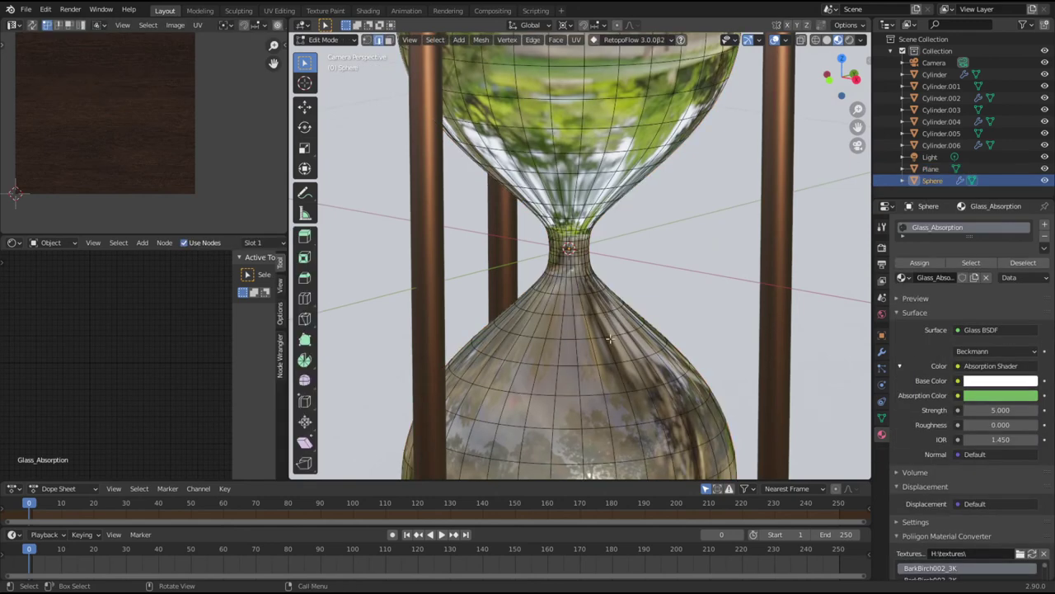
{"action": "key", "text": "ctrl+l"}
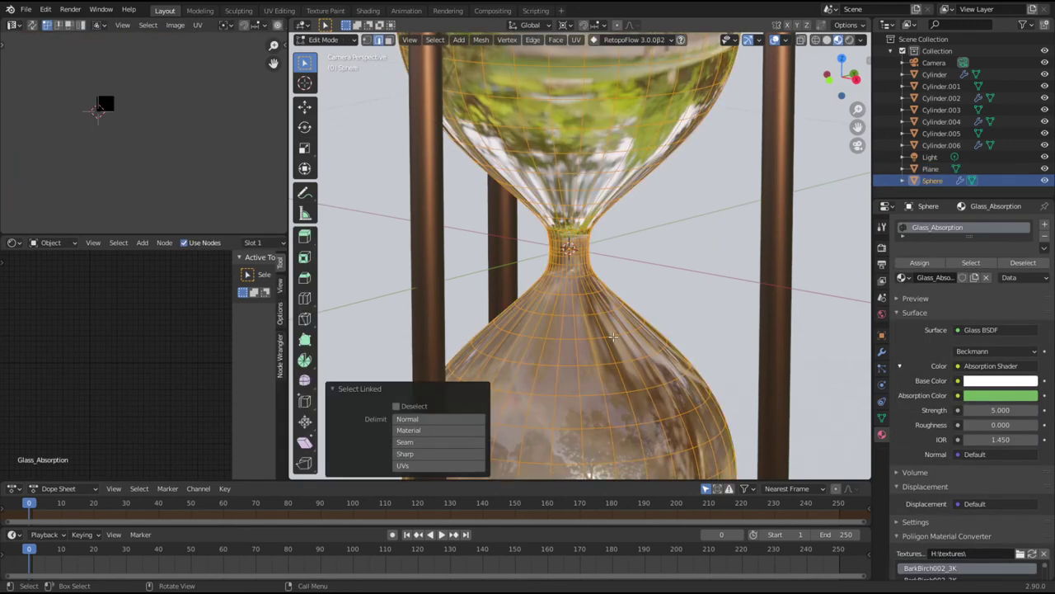
{"action": "key", "text": "h"}
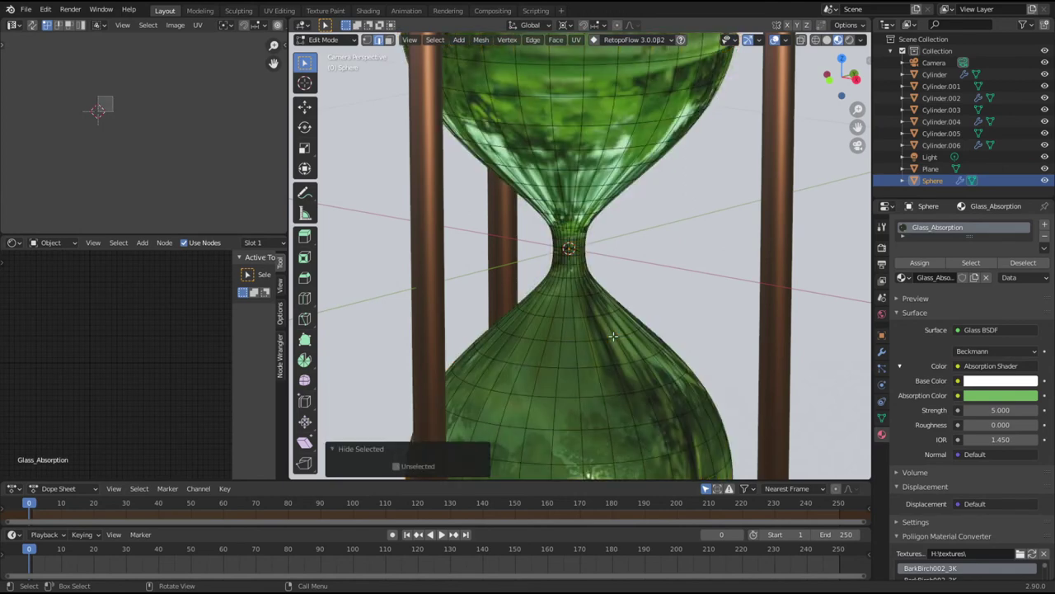
{"action": "middle_click_drag", "start_coordinate": [605, 327], "coordinate": [621, 304]}
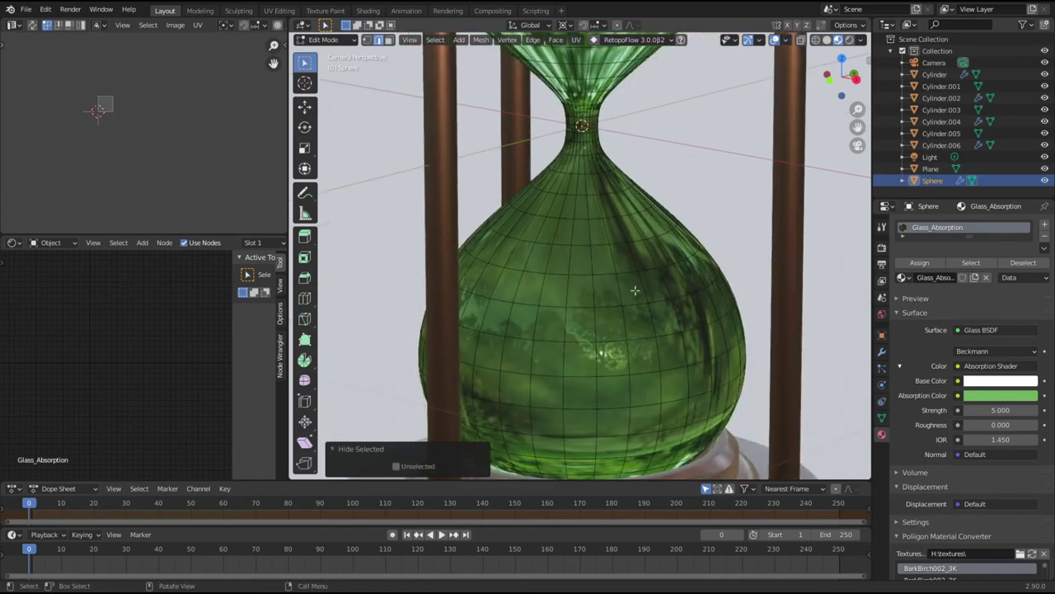
{"action": "key", "text": "3"}
{"action": "left_click", "coordinate": [620, 287], "text": "alt"}
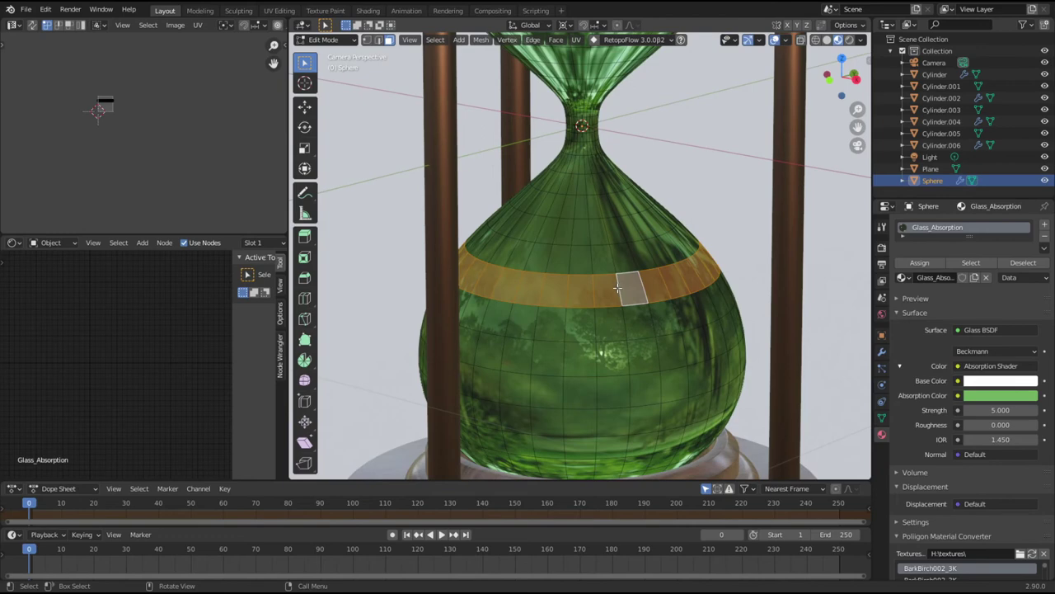
{"action": "key", "text": "h"}
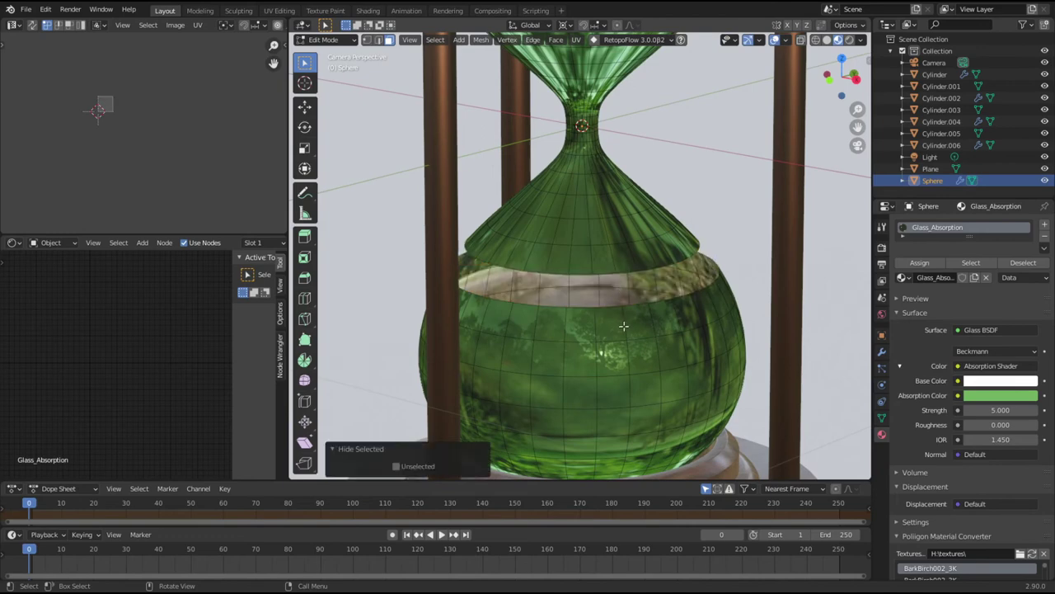
{"action": "key", "text": "l"}
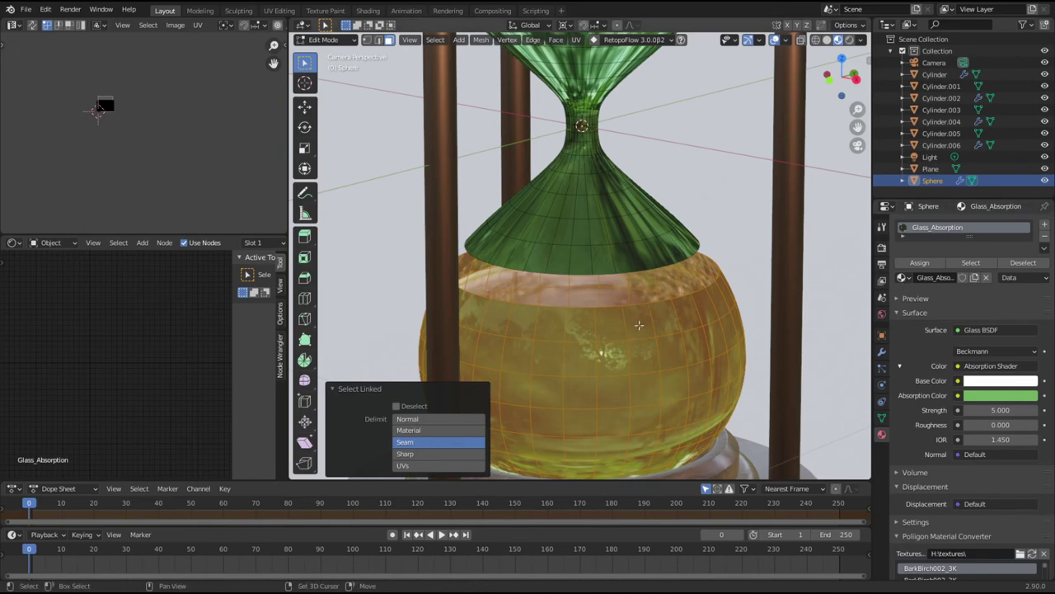
Step: Duplicate the lower bulb faces in place and separate them into the new object Sphere.001
{"action": "key", "text": "g"}
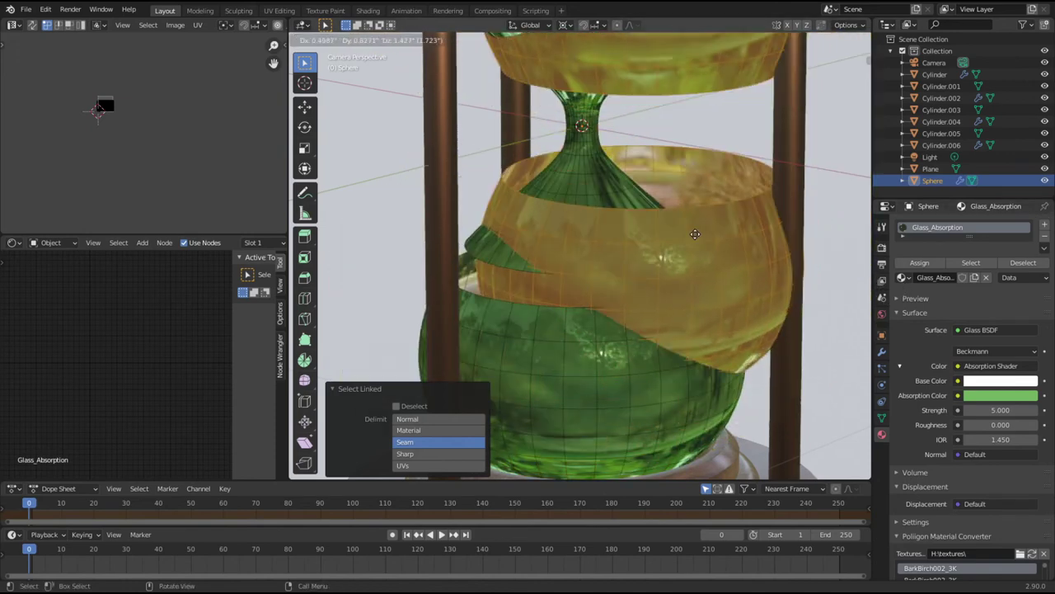
{"action": "right_click", "coordinate": [705, 219]}
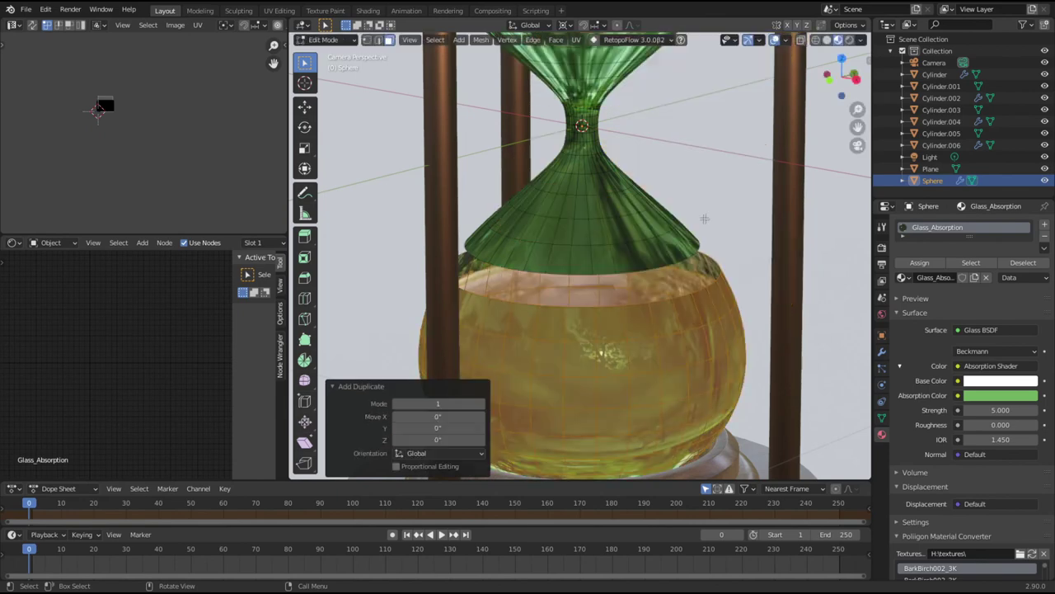
{"action": "right_click", "coordinate": [690, 285]}
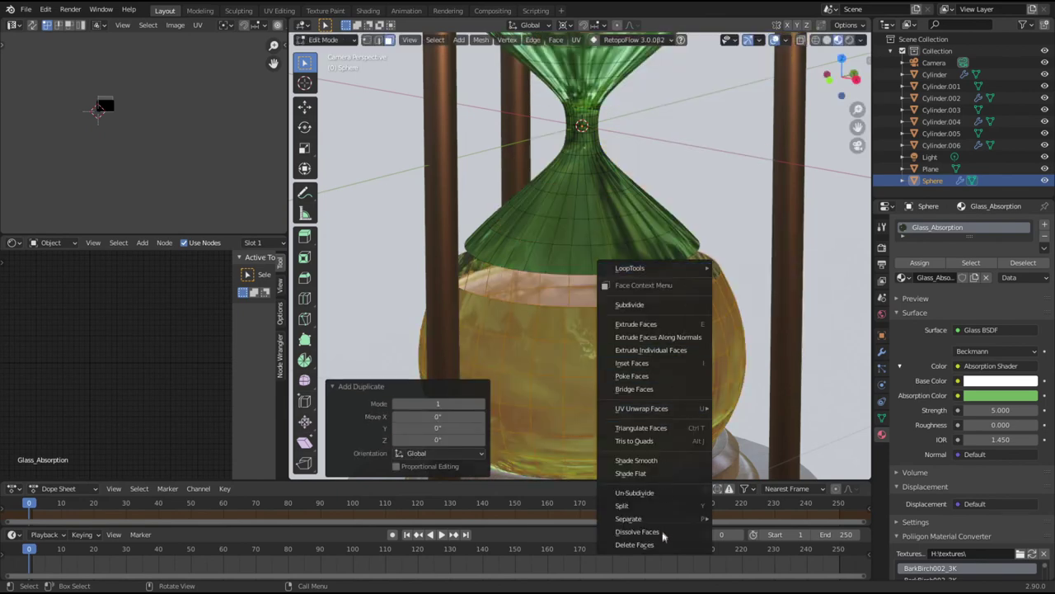
{"action": "mouse_move", "coordinate": [670, 519]}
{"action": "left_click", "coordinate": [764, 519]}
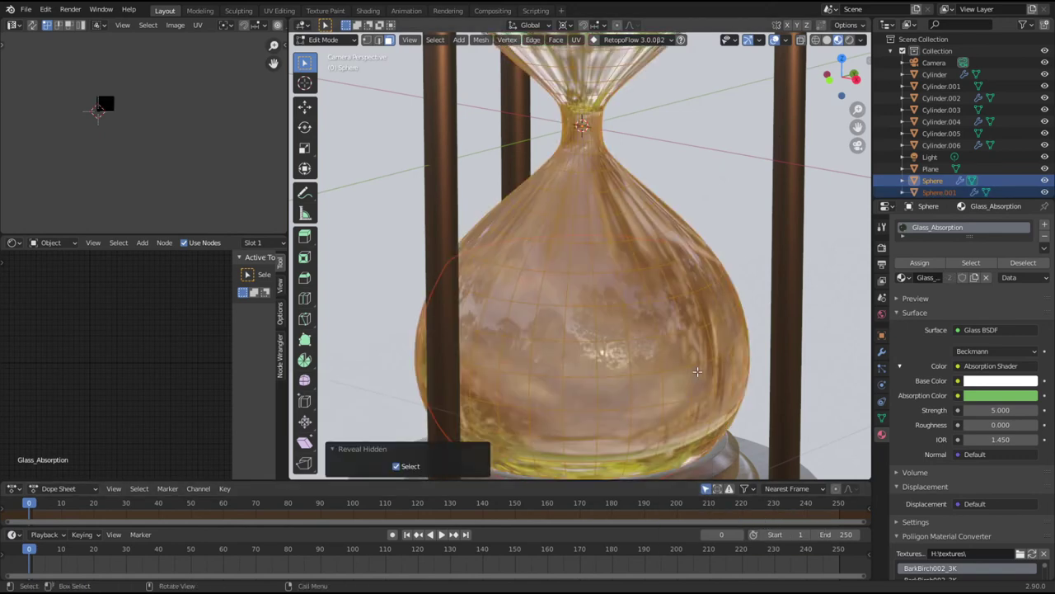
{"action": "key", "text": "Tab"}
{"action": "scroll", "coordinate": [698, 371], "scroll_direction": "down", "scroll_amount": 6}
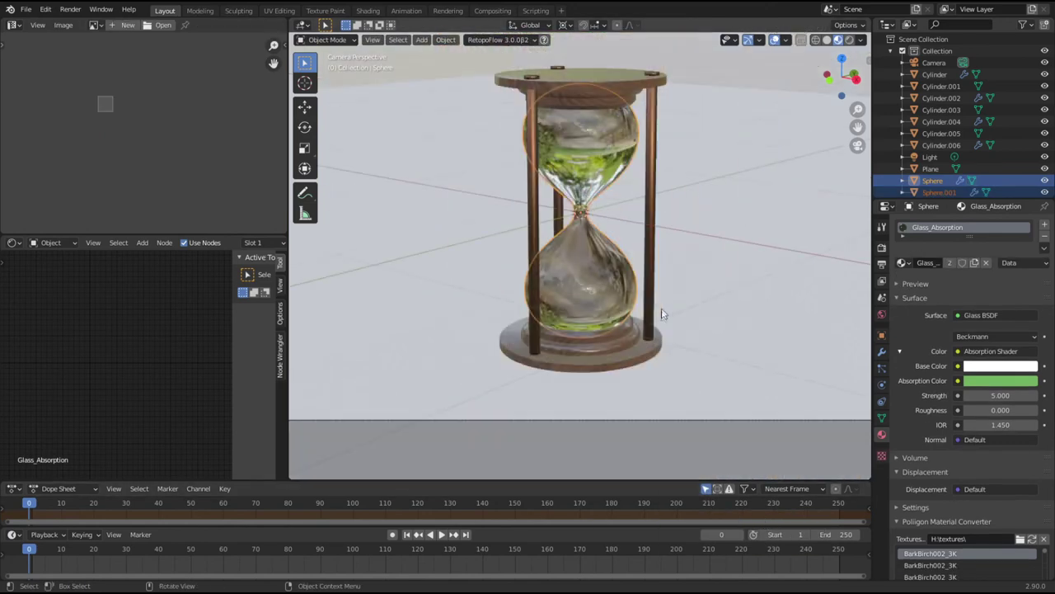
Step: Hide the glass Sphere and remove the Mirror modifier from Sphere.001
{"action": "left_click", "coordinate": [591, 131]}
{"action": "left_click", "coordinate": [584, 194]}
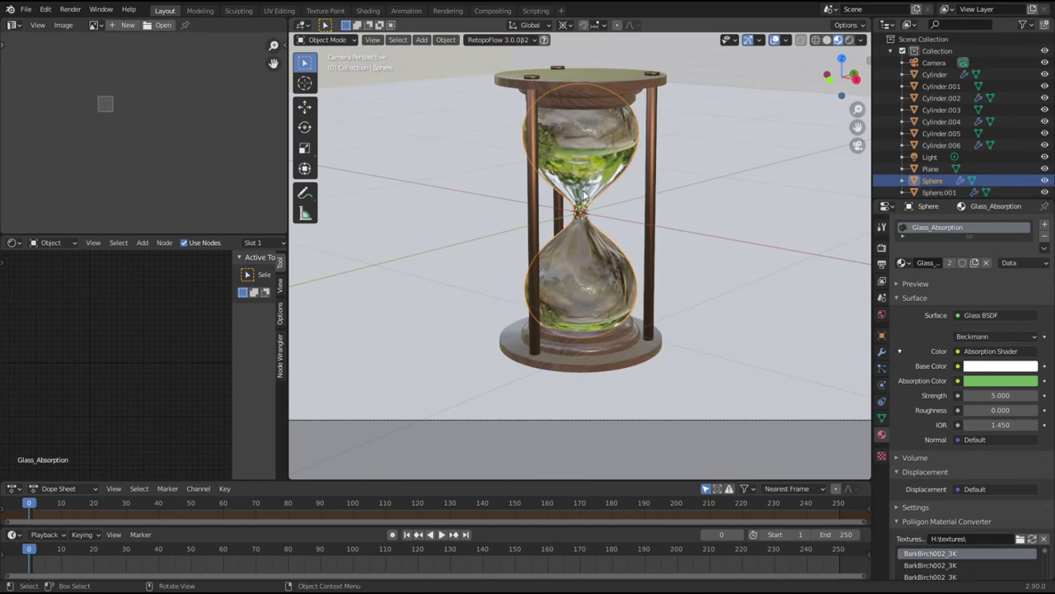
{"action": "key", "text": "h"}
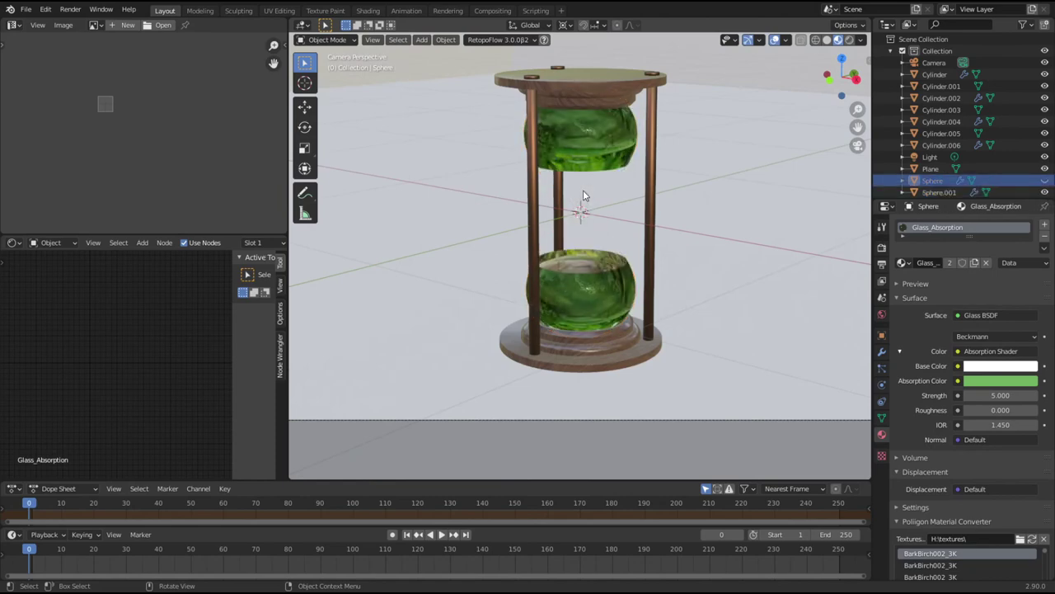
{"action": "left_click", "coordinate": [590, 293]}
{"action": "left_click", "coordinate": [882, 351]}
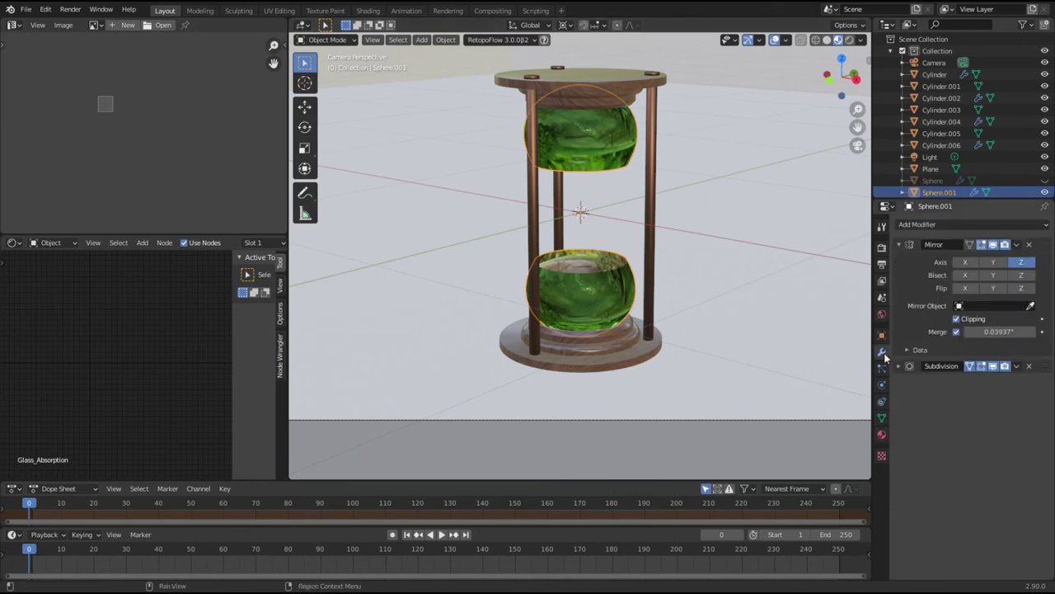
{"action": "left_click", "coordinate": [1029, 244]}
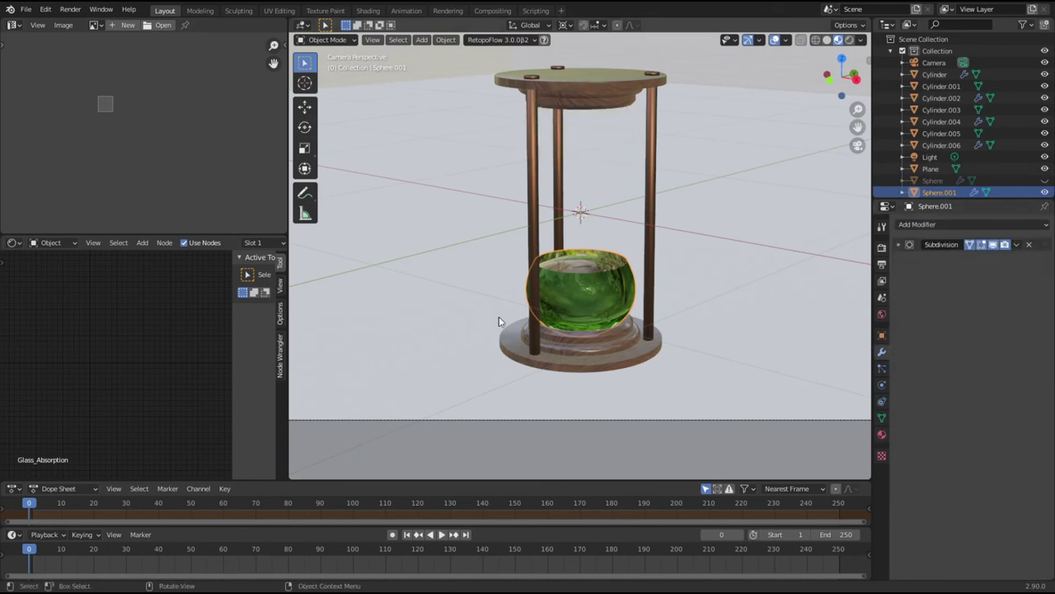
Step: Isolate Sphere.001 by hiding everything else and view it straight from the front
{"action": "left_click", "coordinate": [592, 108]}
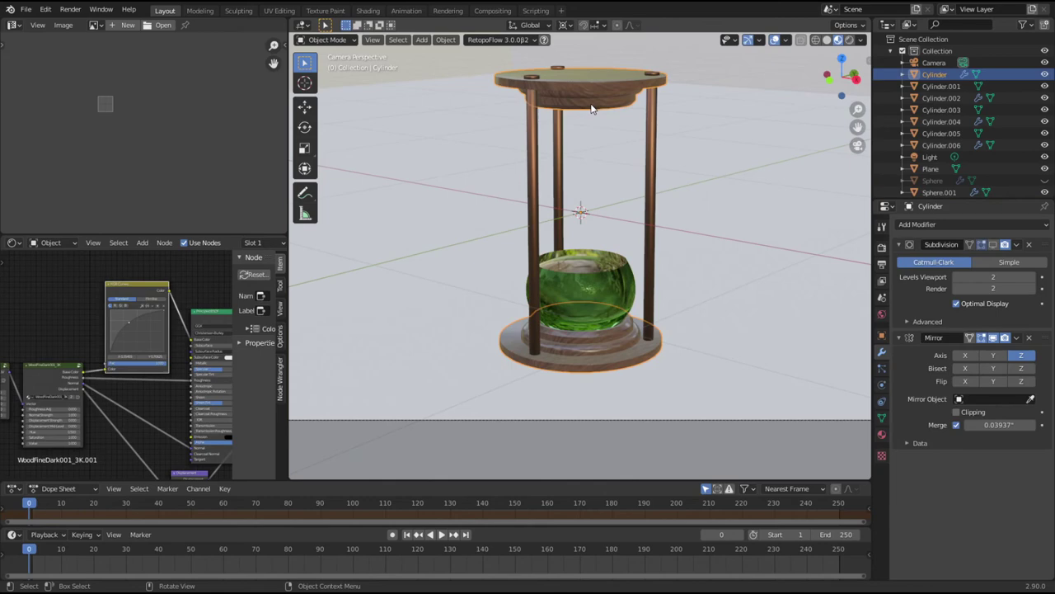
{"action": "left_click", "coordinate": [599, 286]}
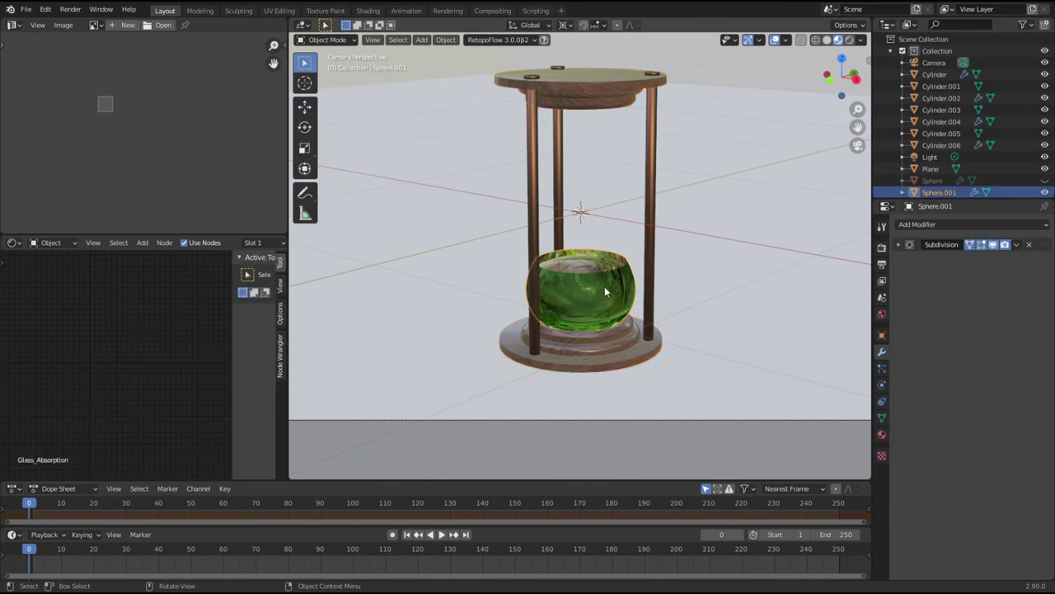
{"action": "key", "text": "shift+h"}
{"action": "mouse_move", "coordinate": [585, 383]}
{"action": "middle_mouse_down"}
{"action": "mouse_move", "coordinate": [605, 401]}
{"action": "mouse_move", "coordinate": [596, 373]}
{"action": "middle_mouse_up"}
{"action": "key", "text": "KP_1"}
{"action": "scroll", "coordinate": [581, 345], "scroll_direction": "up", "scroll_amount": 2}
{"action": "scroll", "coordinate": [607, 383], "scroll_direction": "up", "scroll_amount": 5}
{"action": "left_click", "coordinate": [594, 302]}
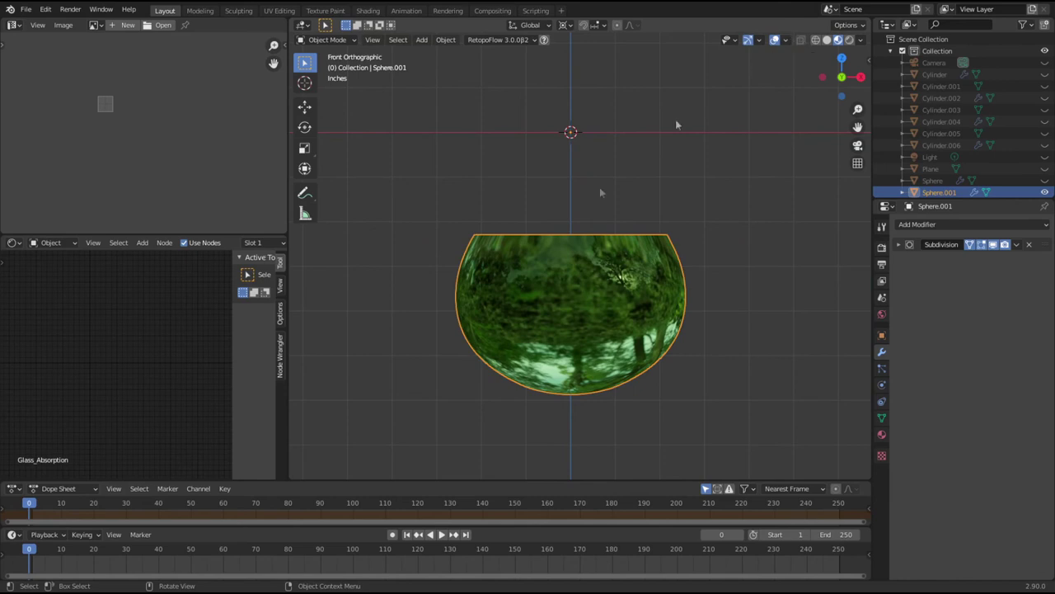
Step: In Edit Mode with X-ray on, select the top rim loop and scale it horizontally to 0.647
{"action": "key", "text": "Tab"}
{"action": "left_click_drag", "start_coordinate": [436, 212], "coordinate": [703, 248]}
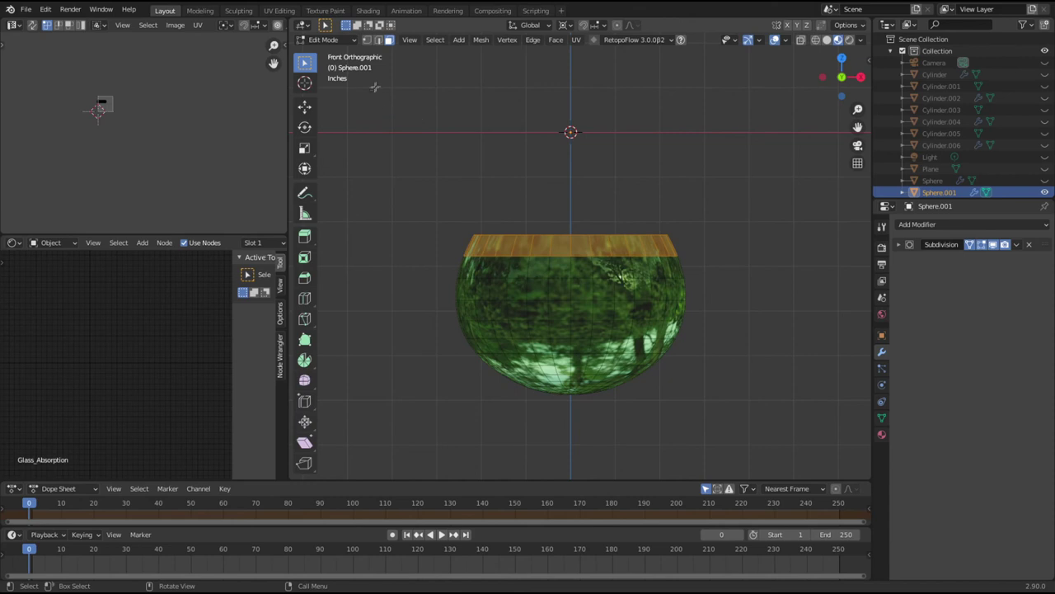
{"action": "key", "text": "shift+z"}
{"action": "key", "text": "alt+a"}
{"action": "left_click_drag", "start_coordinate": [390, 208], "coordinate": [729, 241]}
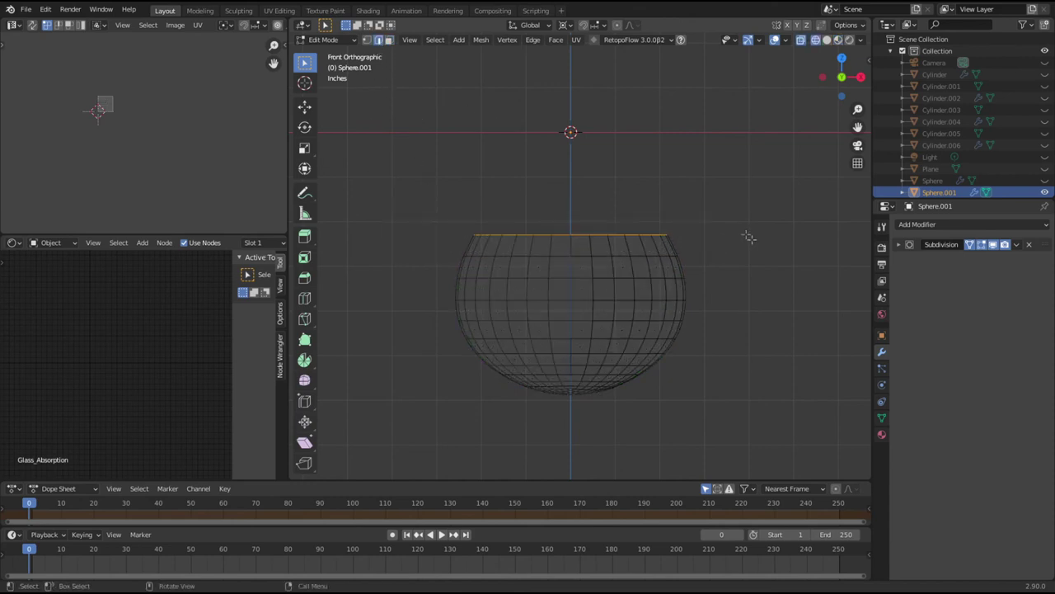
{"action": "key", "text": "s"}
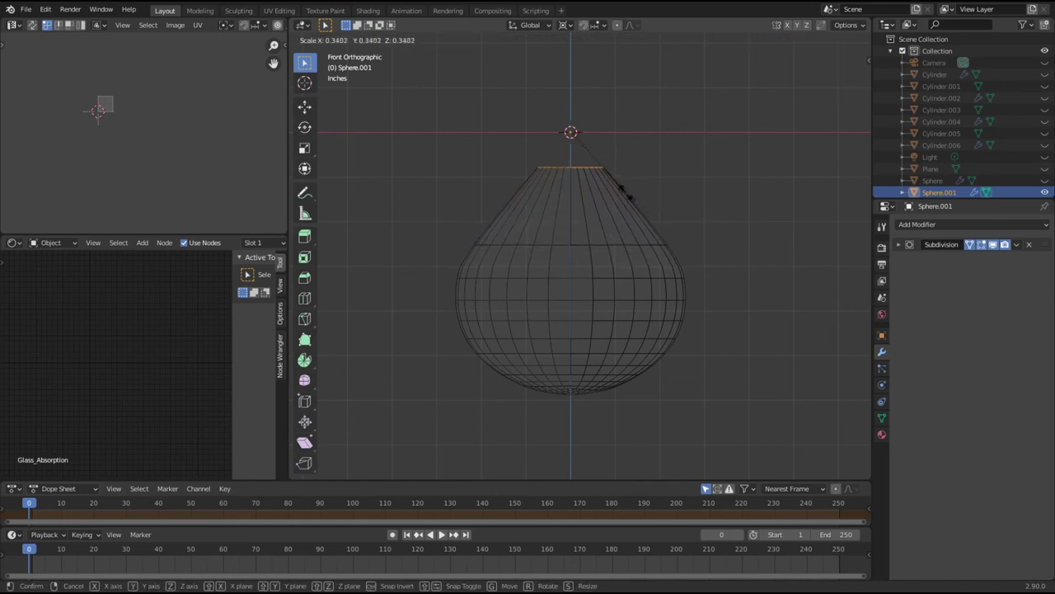
{"action": "key", "text": "shift+z"}
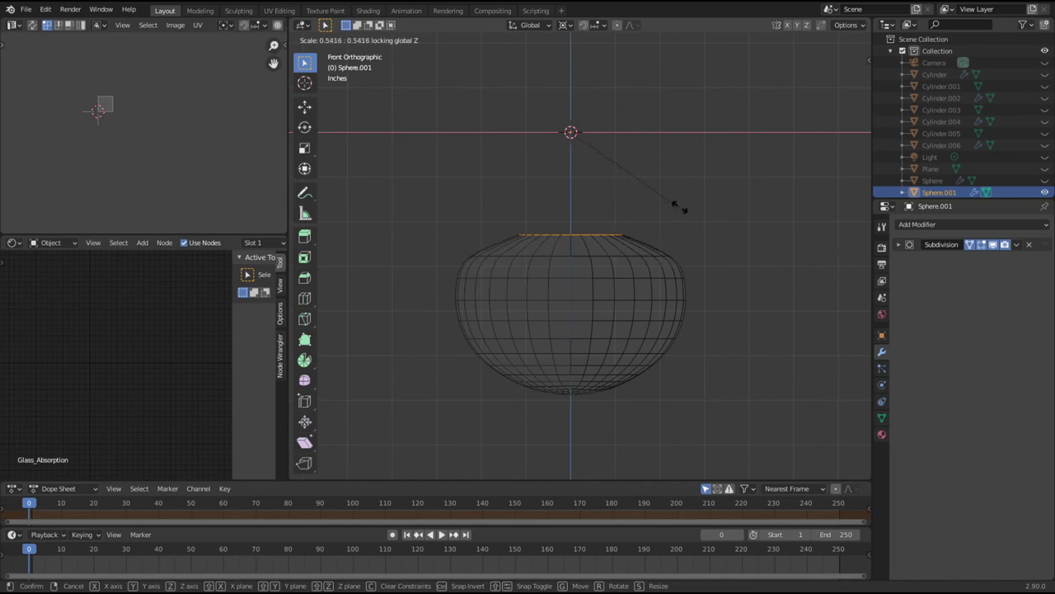
{"action": "left_click", "coordinate": [703, 215]}
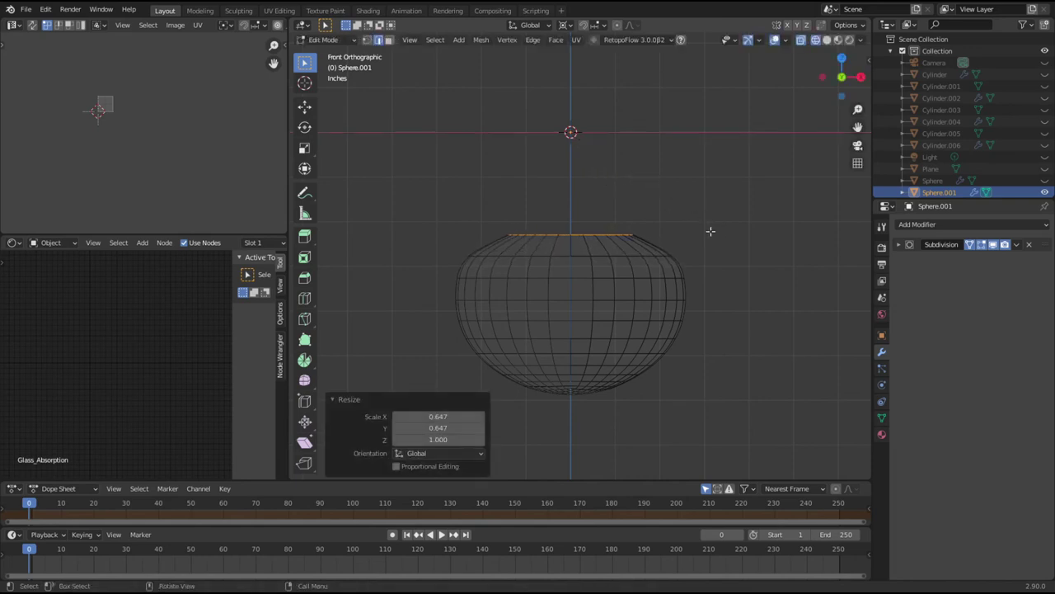
Step: Extrude the top edge loop, shrink it horizontally to 0.472 and raise it slightly along Z
{"action": "key", "text": "alt"}
{"action": "key", "text": "alt+e"}
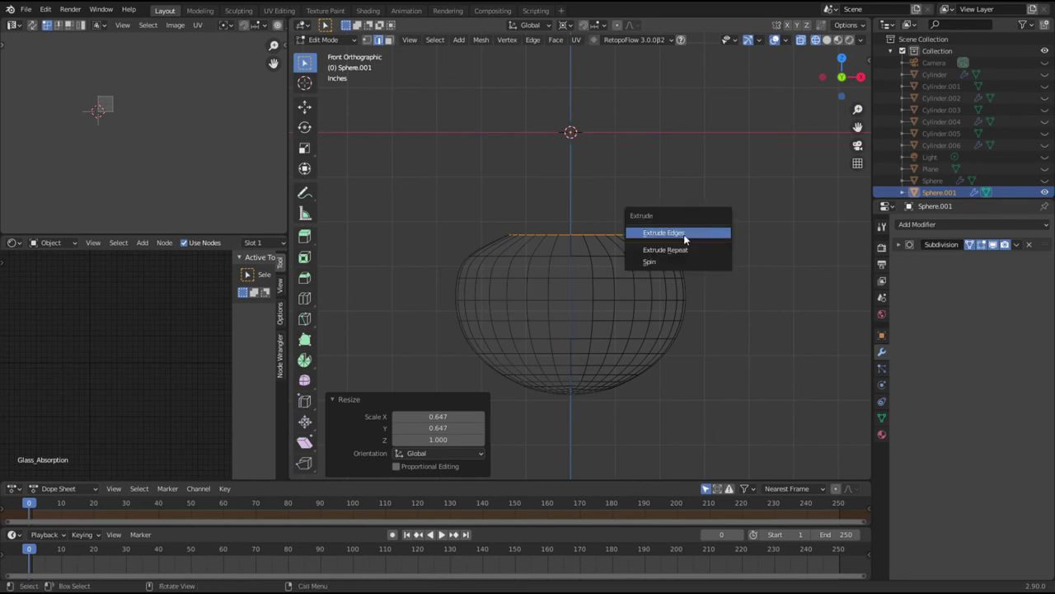
{"action": "left_click", "coordinate": [684, 231]}
{"action": "key", "text": "Escape"}
{"action": "key", "text": "shift"}
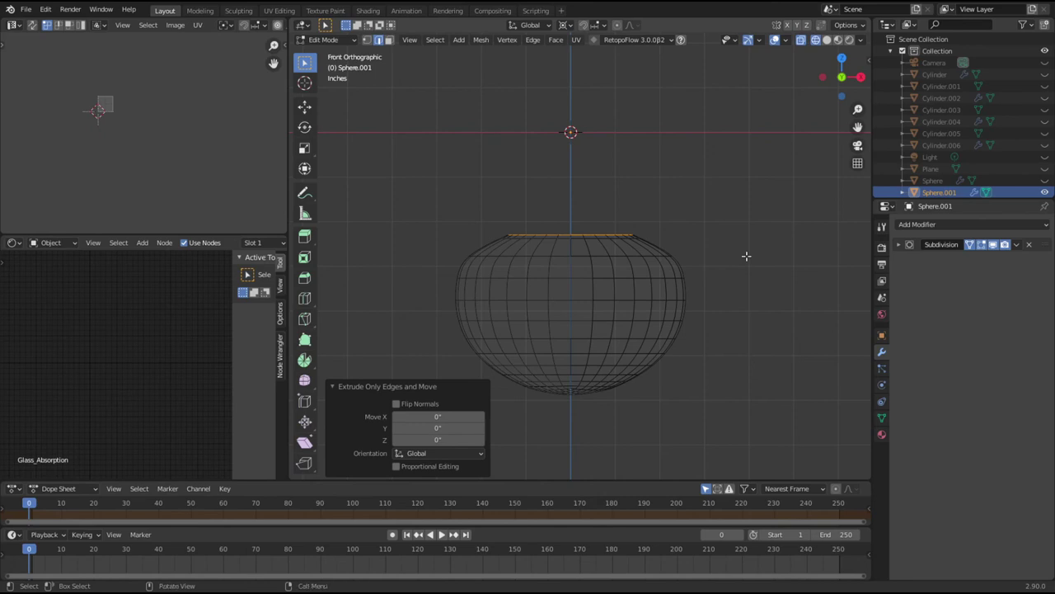
{"action": "key", "text": "s"}
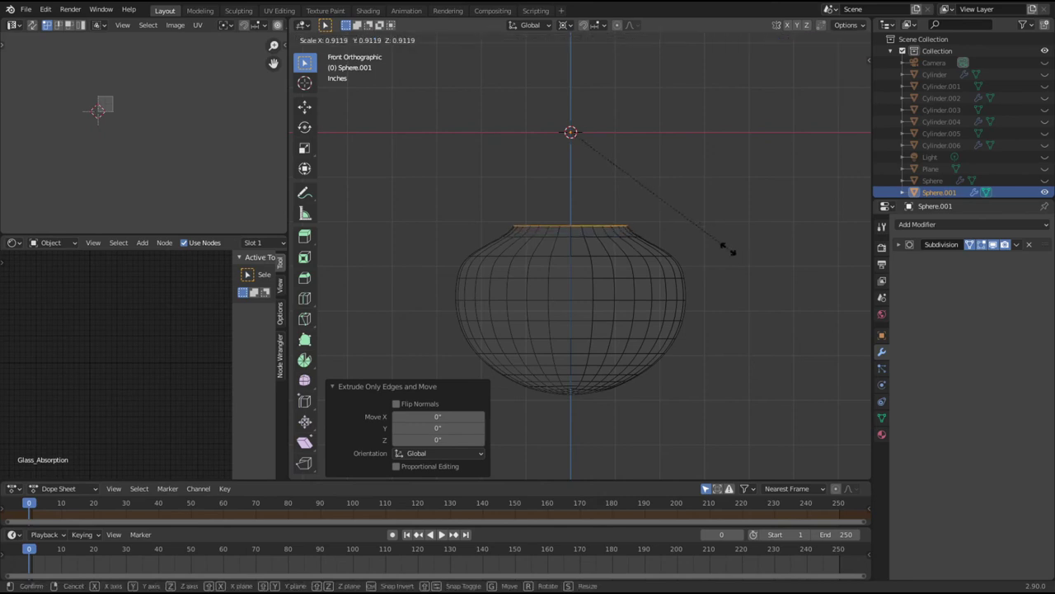
{"action": "key", "text": "shift+z"}
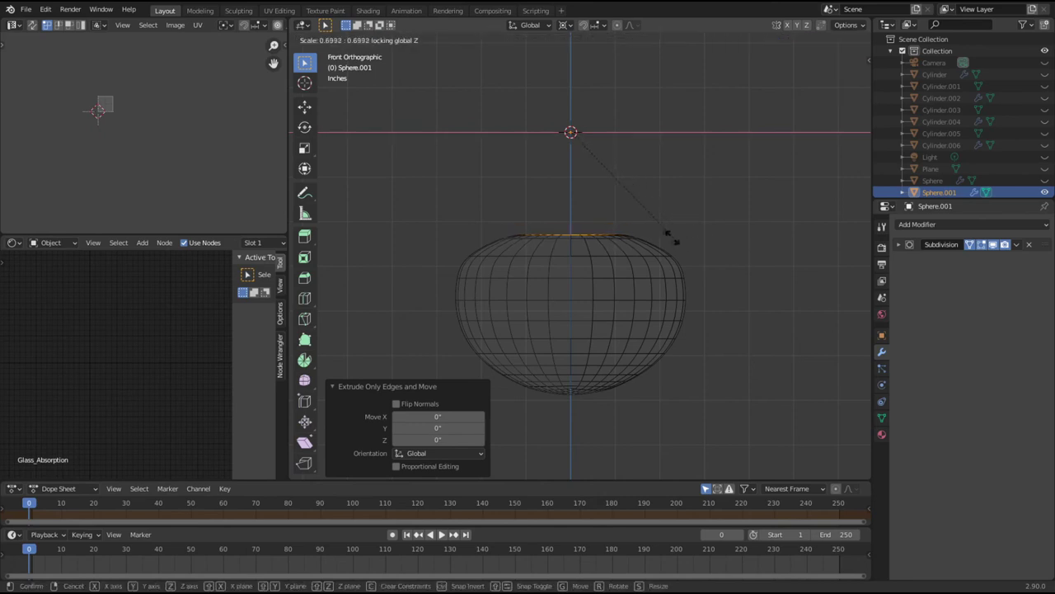
{"action": "left_click", "coordinate": [595, 227]}
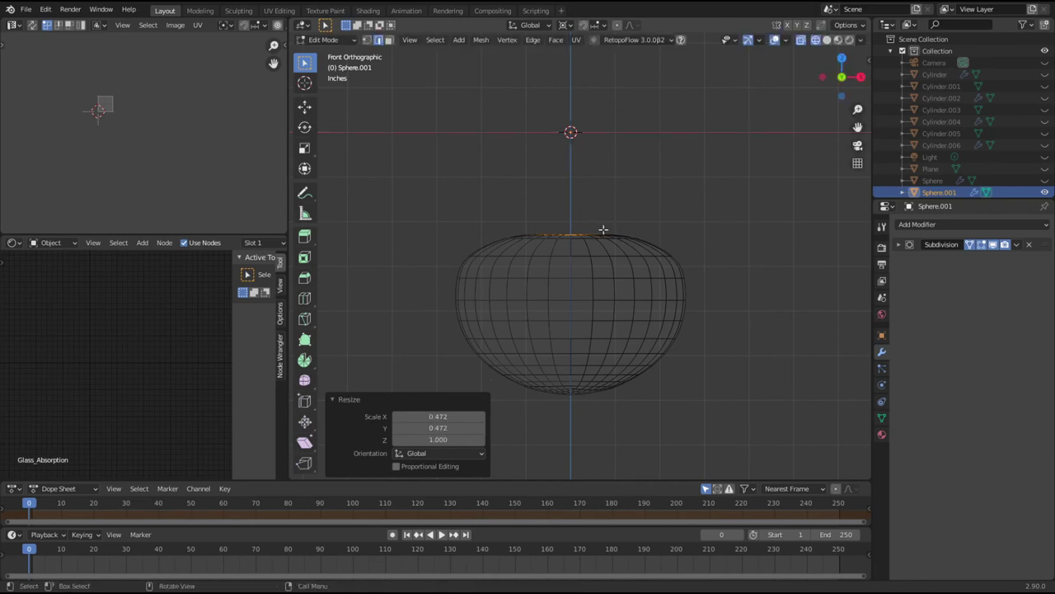
{"action": "key", "text": "g"}
{"action": "key", "text": "z"}
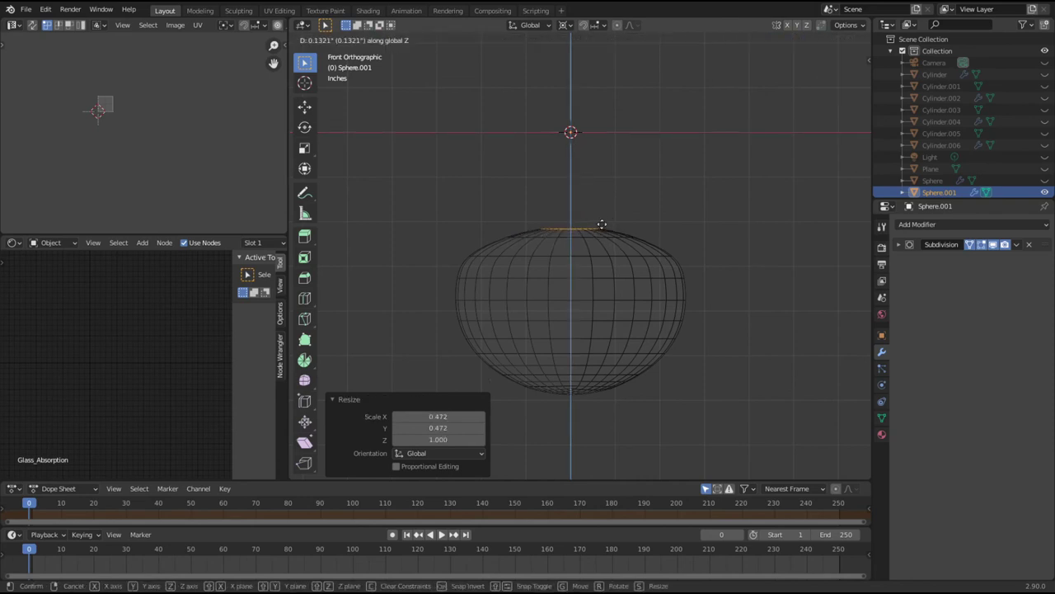
{"action": "left_click", "coordinate": [602, 225]}
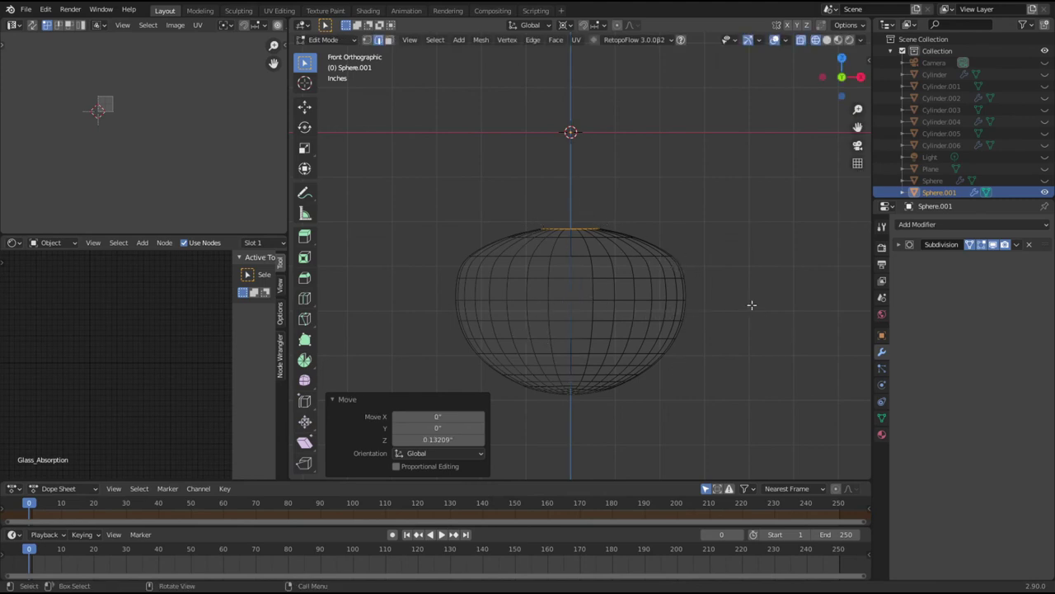
Step: Extrude the top opening upward again, shrink the new ring horizontally and raise it
{"action": "scroll", "coordinate": [748, 305], "scroll_direction": "up", "scroll_amount": 3}
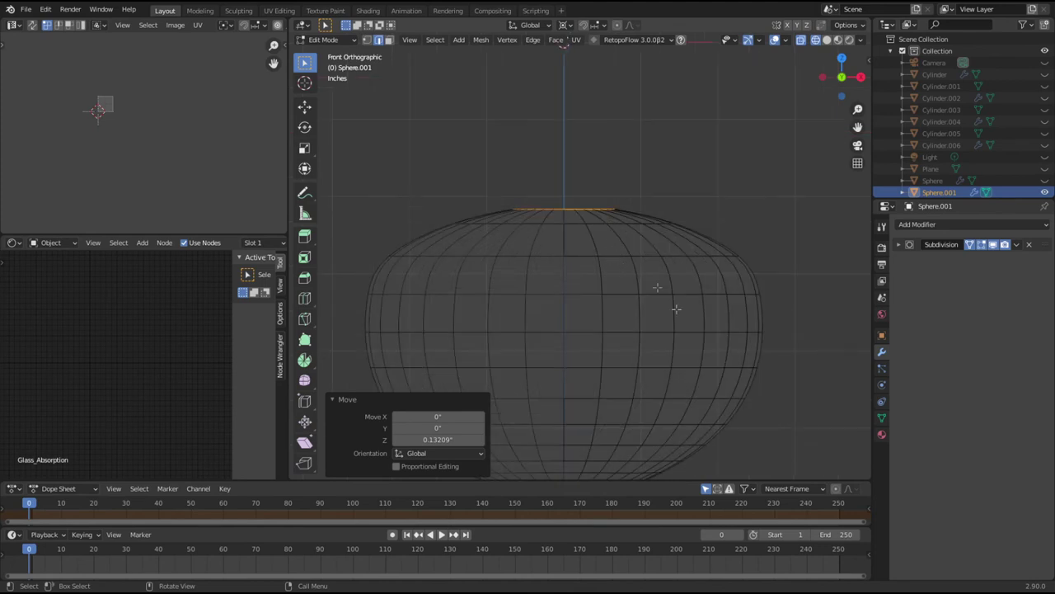
{"action": "key", "text": "s"}
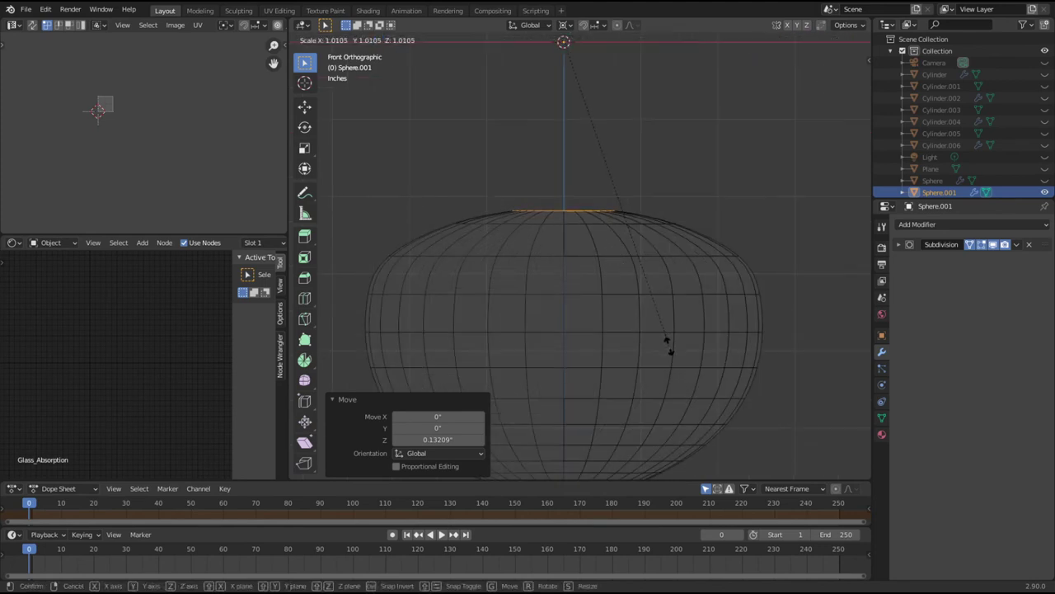
{"action": "key", "text": "Escape"}
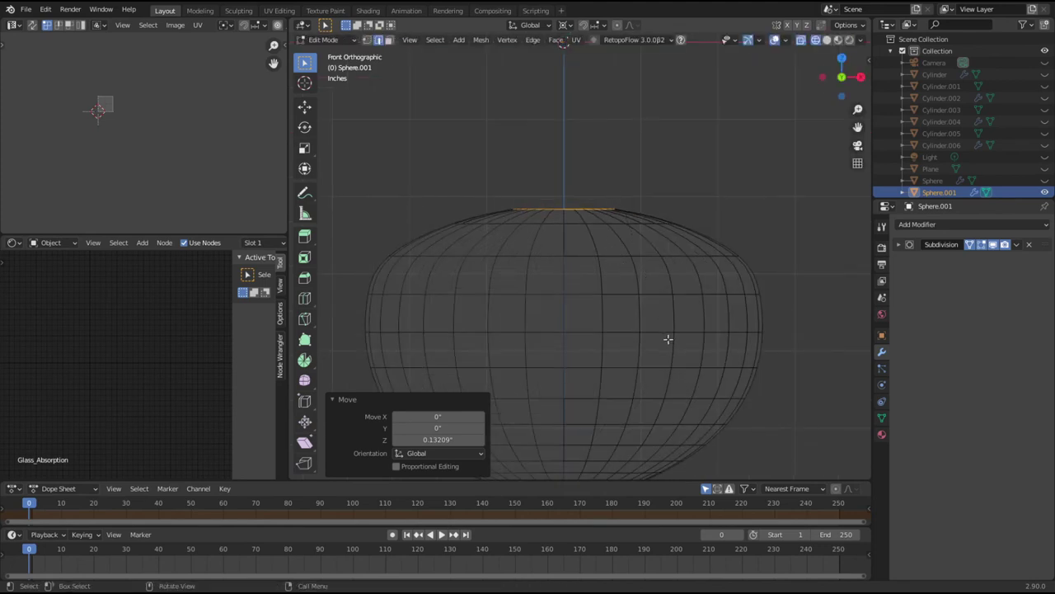
{"action": "key", "text": "g"}
{"action": "key", "text": "Escape"}
{"action": "key", "text": "e"}
{"action": "left_click", "coordinate": [673, 334]}
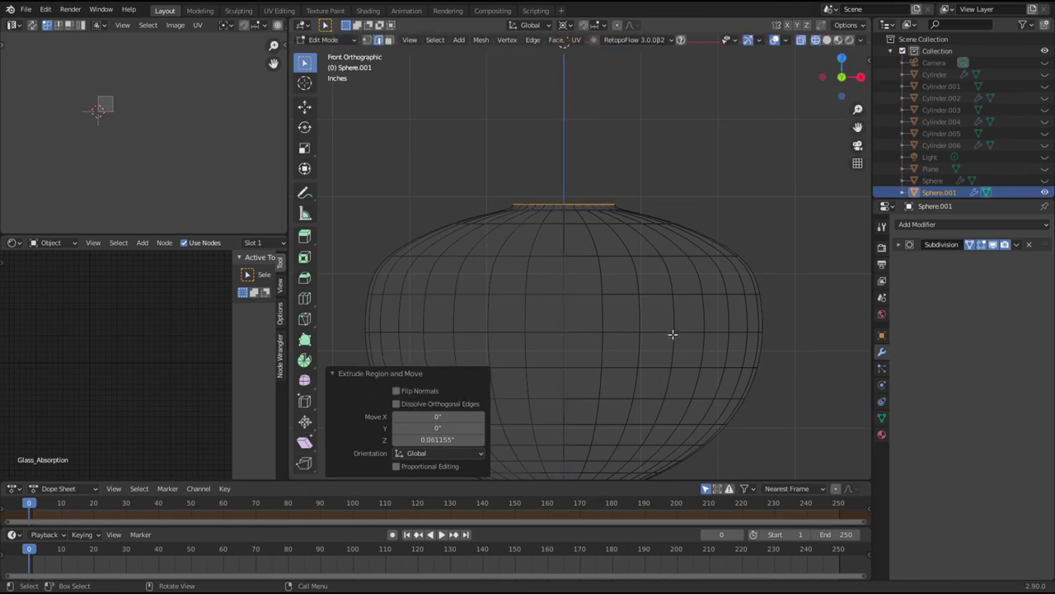
{"action": "key", "text": "s"}
{"action": "key", "text": "shift+z"}
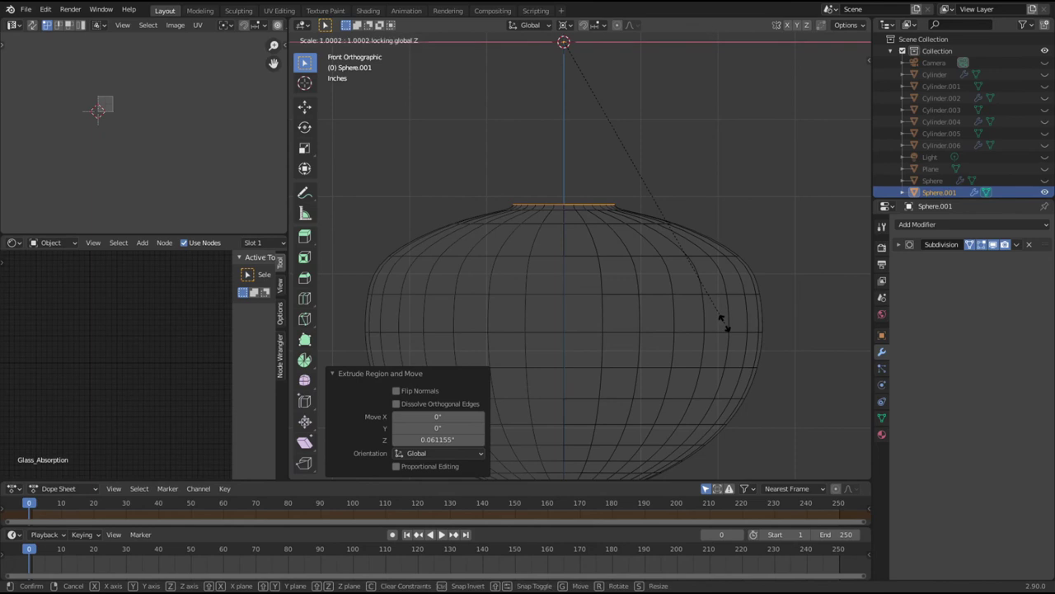
{"action": "left_click", "coordinate": [580, 191]}
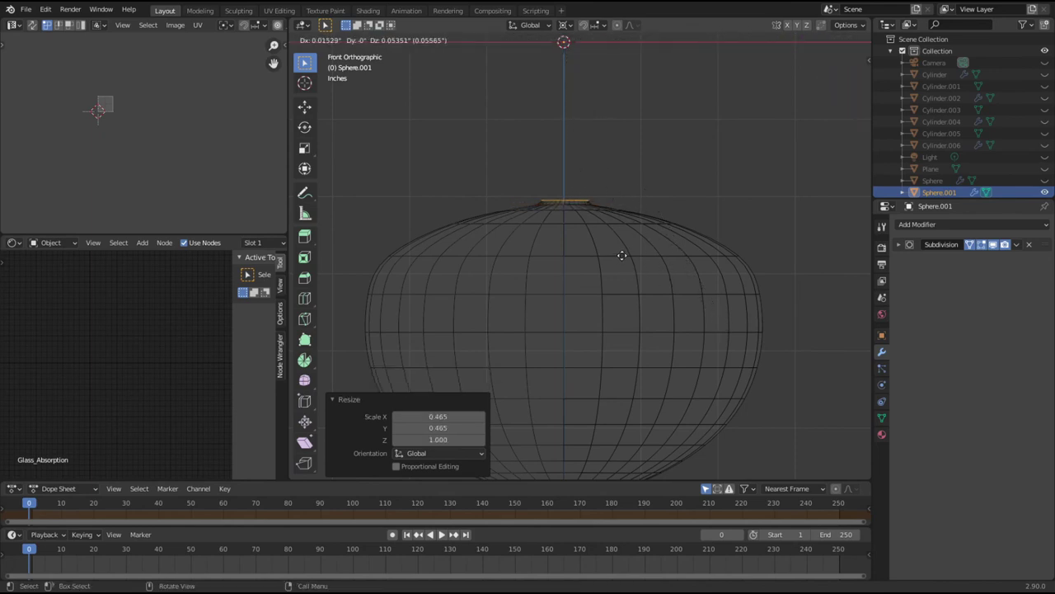
{"action": "left_click", "coordinate": [624, 254]}
Step: Shrink and raise another ring, narrowing the tip to 0.230, then return to Object Mode
{"action": "key", "text": "s"}
{"action": "key", "text": "shift+z"}
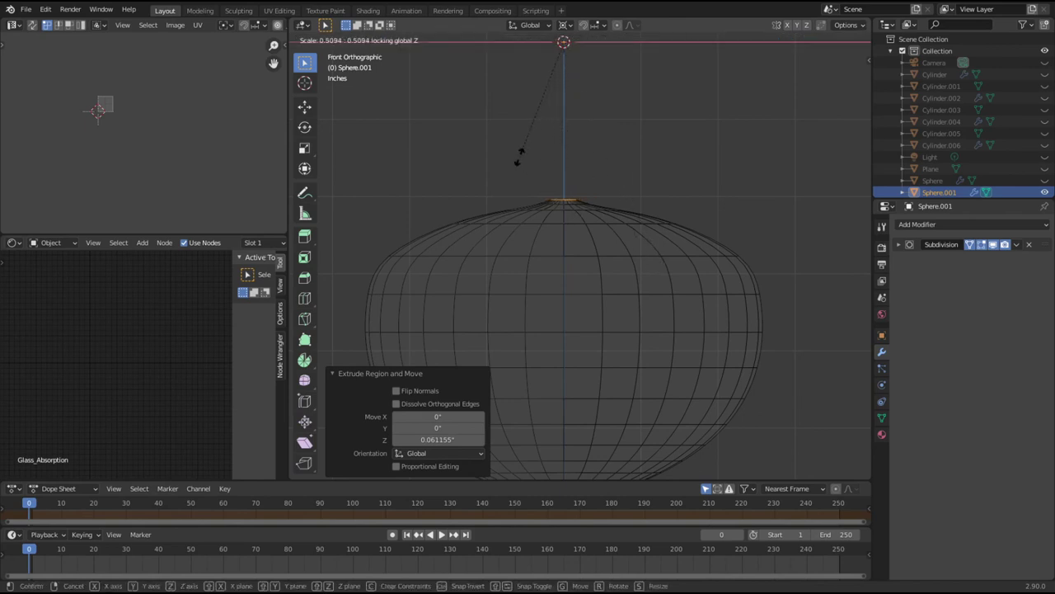
{"action": "left_click", "coordinate": [520, 157]}
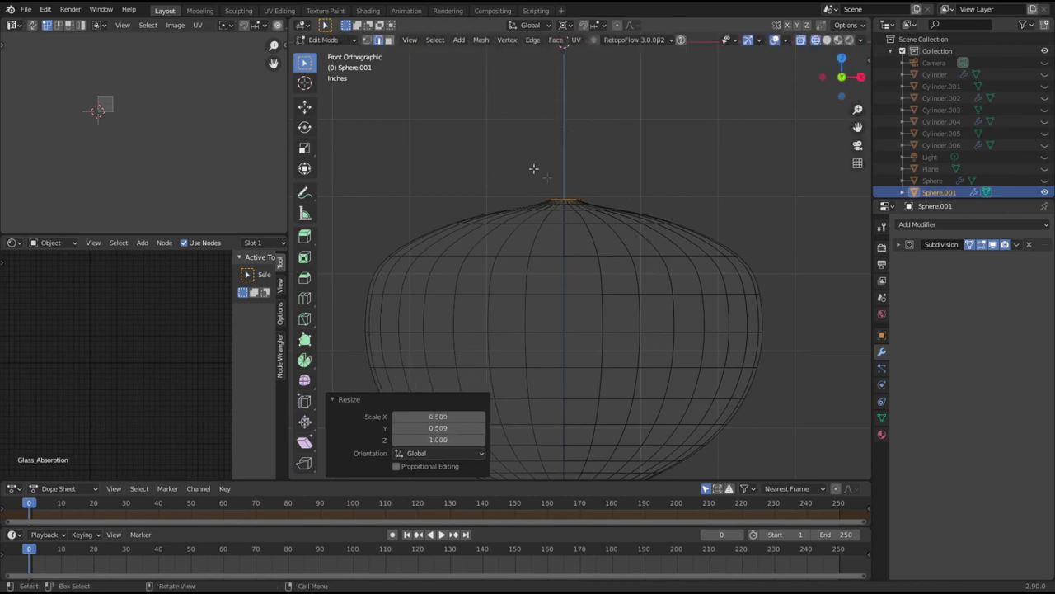
{"action": "key", "text": "g"}
{"action": "left_click", "coordinate": [616, 277]}
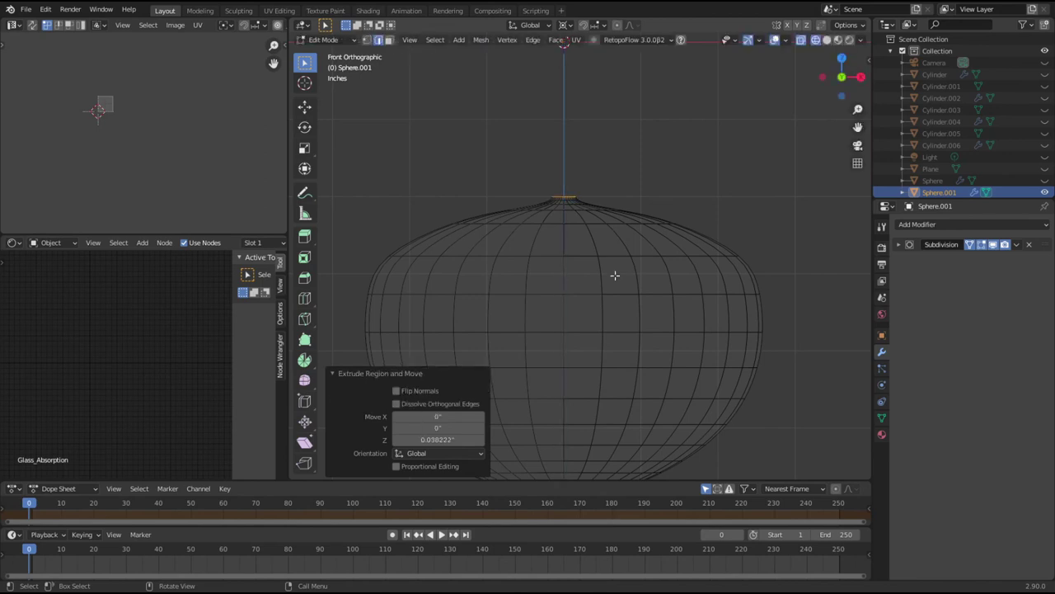
{"action": "key", "text": "s"}
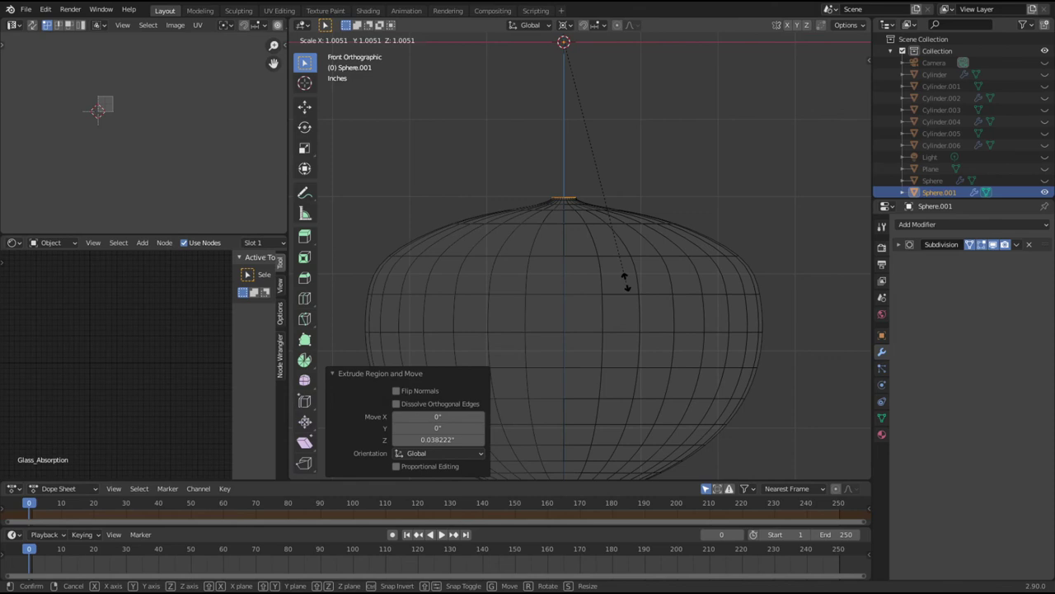
{"action": "key", "text": "shift+z"}
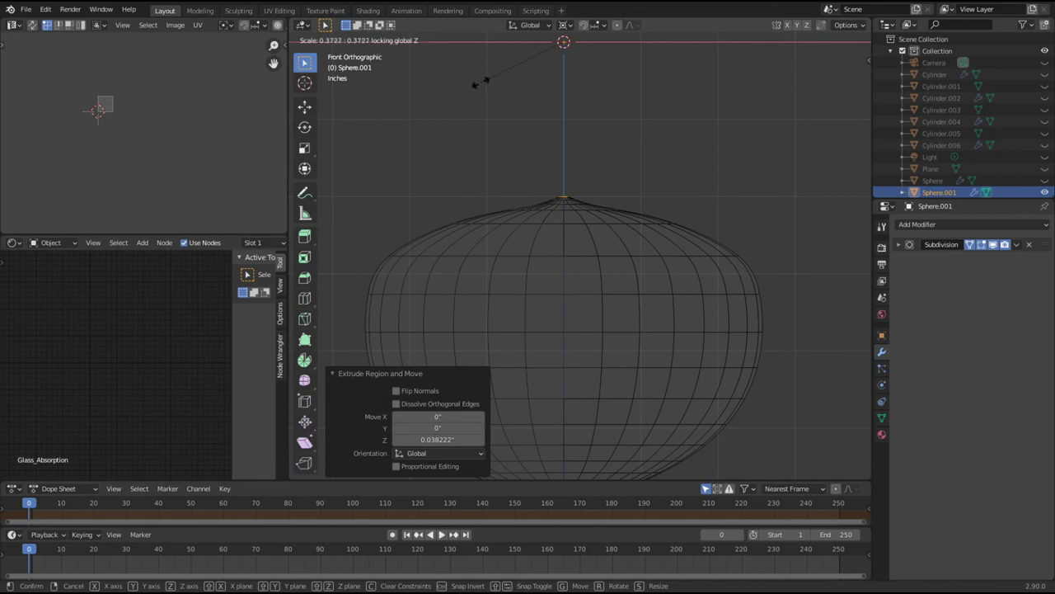
{"action": "left_click", "coordinate": [511, 75]}
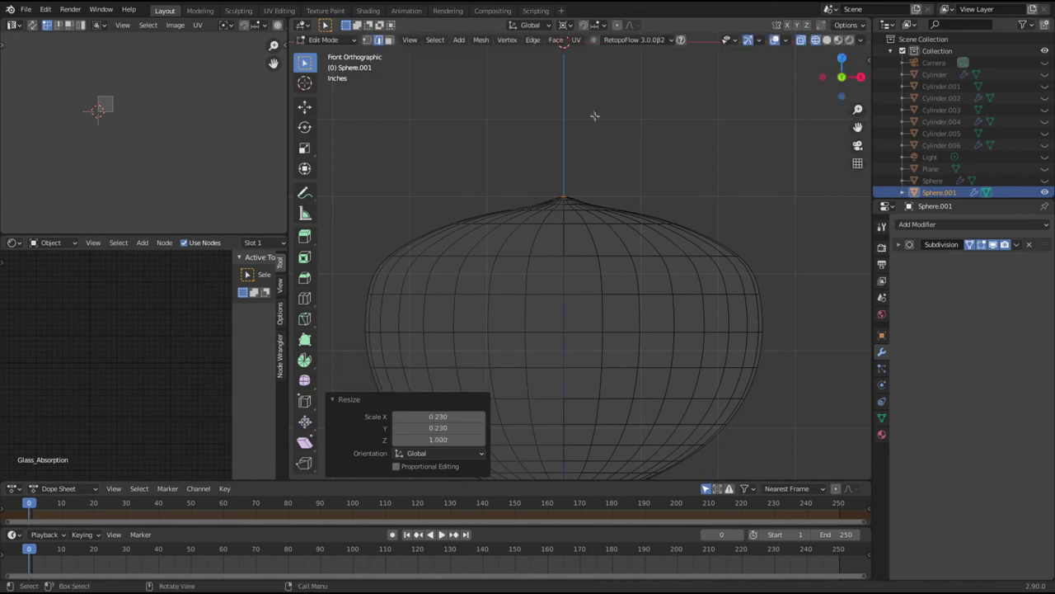
{"action": "middle_click_drag", "start_coordinate": [664, 172], "coordinate": [640, 313]}
{"action": "key", "text": "KP_1"}
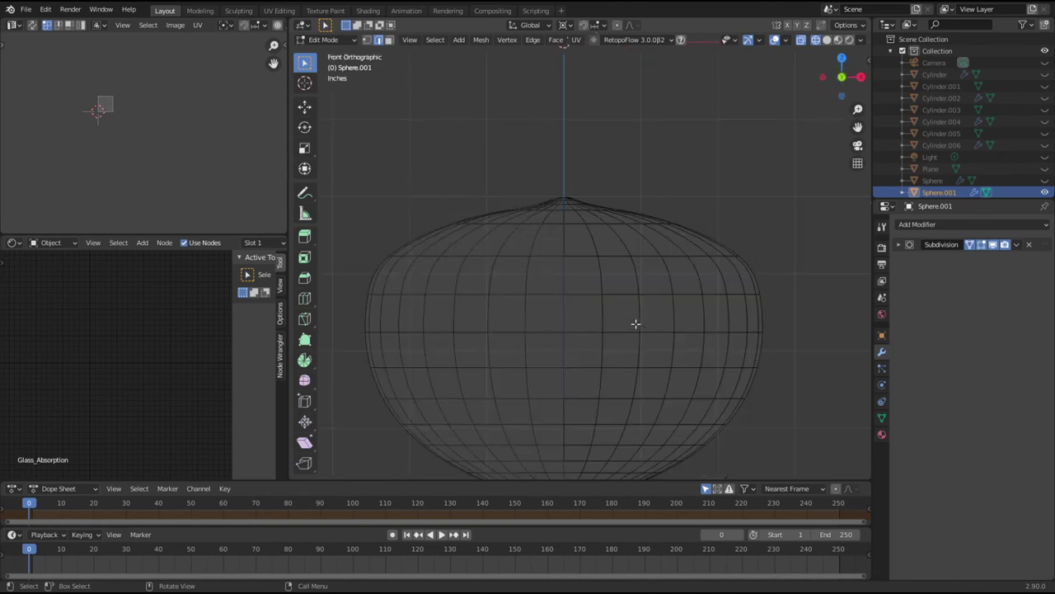
{"action": "key", "text": "Tab"}
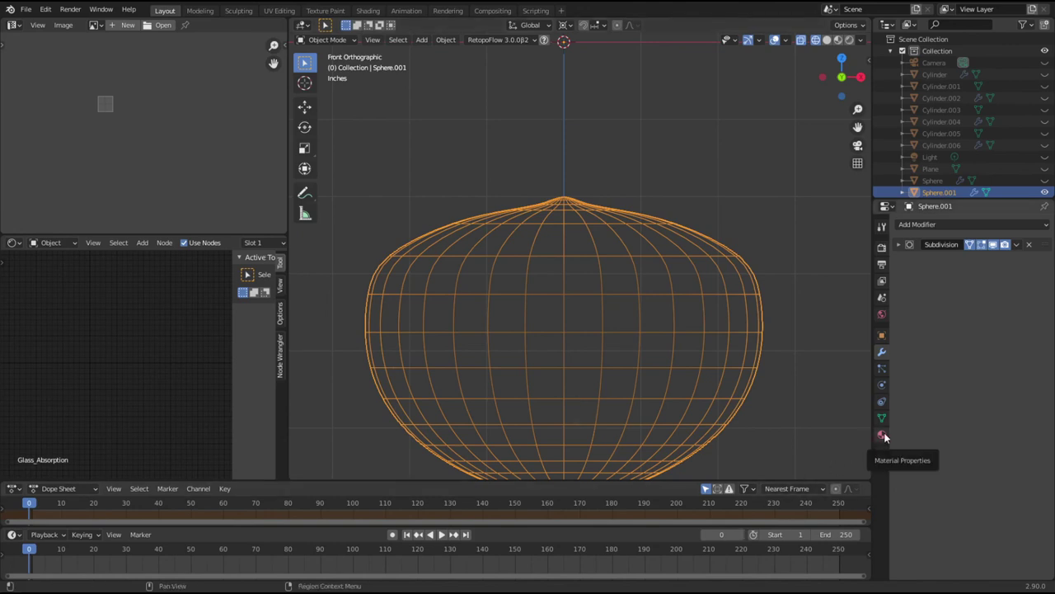
Step: Switch to Rendered shading and enable the Face Orientation overlay, showing Sphere.001 red with inward normals
{"action": "left_click", "coordinate": [841, 342]}
{"action": "key", "text": "shift+z"}
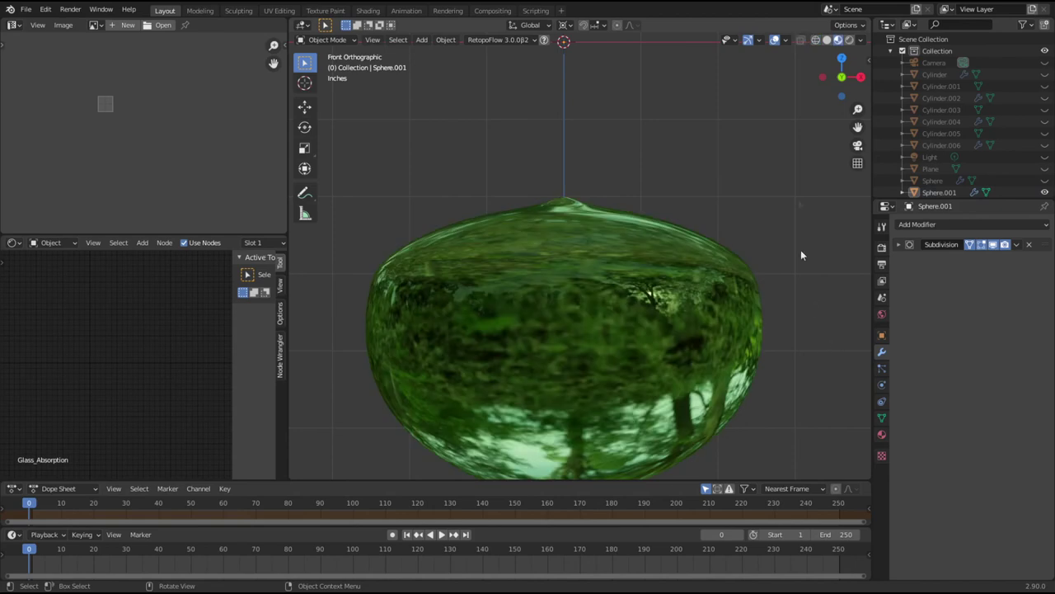
{"action": "left_click", "coordinate": [633, 243]}
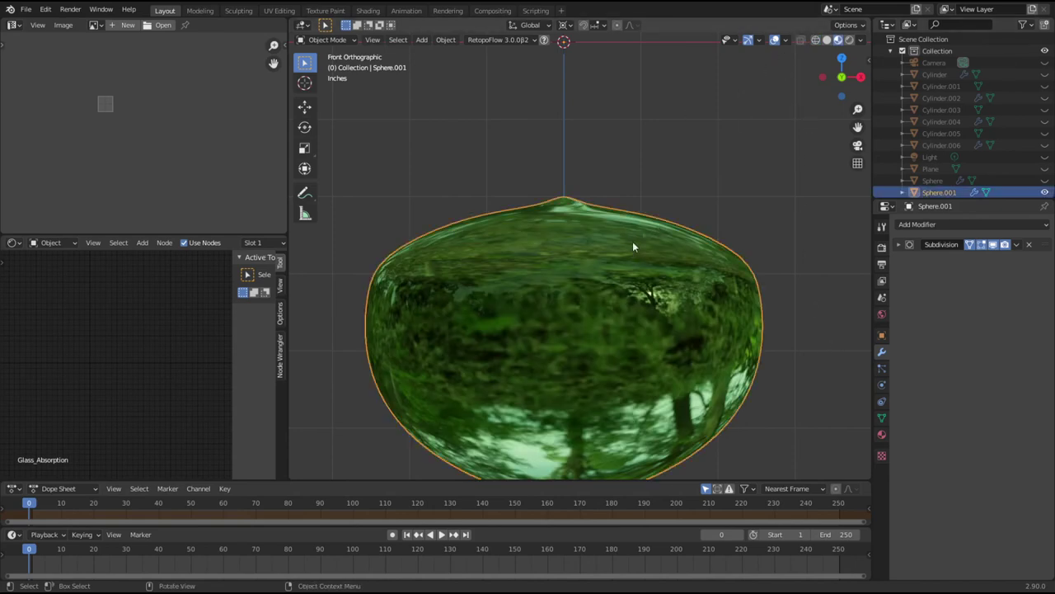
{"action": "left_click", "coordinate": [786, 41]}
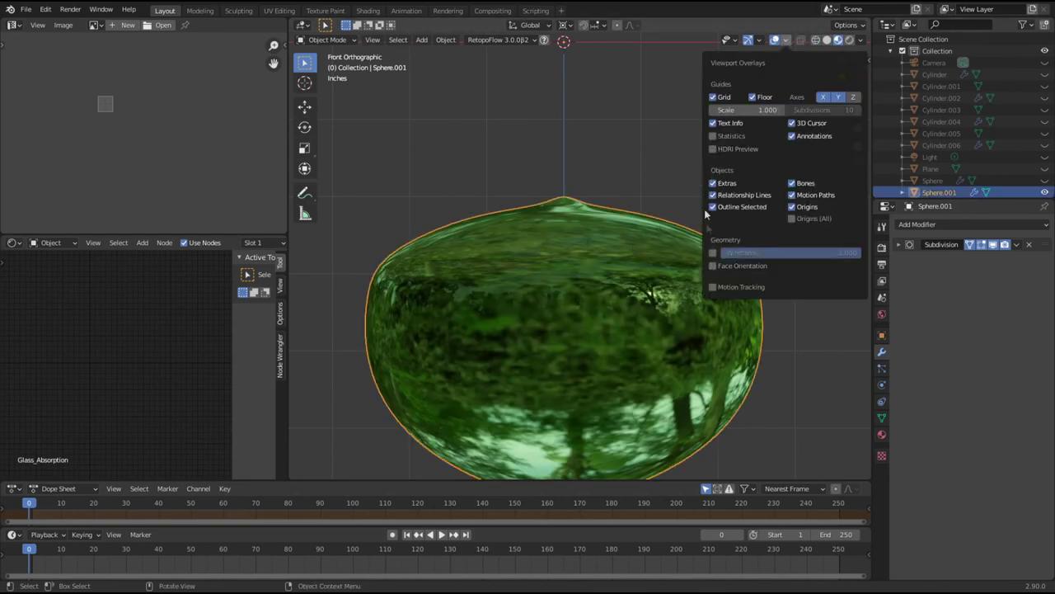
{"action": "left_click", "coordinate": [713, 265]}
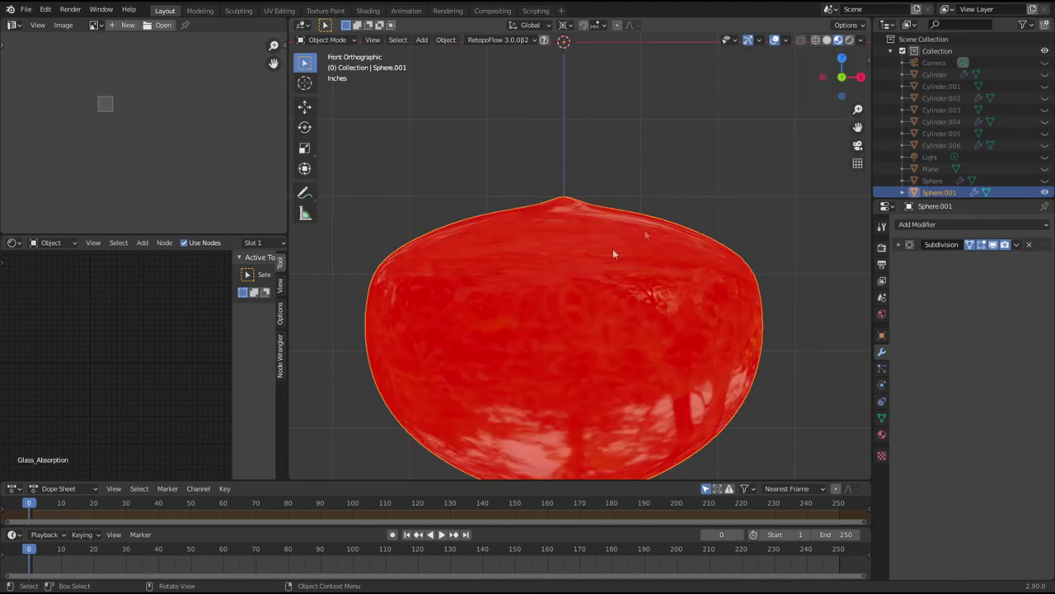
{"action": "key", "text": "Tab"}
Step: Select all of Sphere.001 and run Flip normals from the F3 search, turning the bulb blue
{"action": "key", "text": "a"}
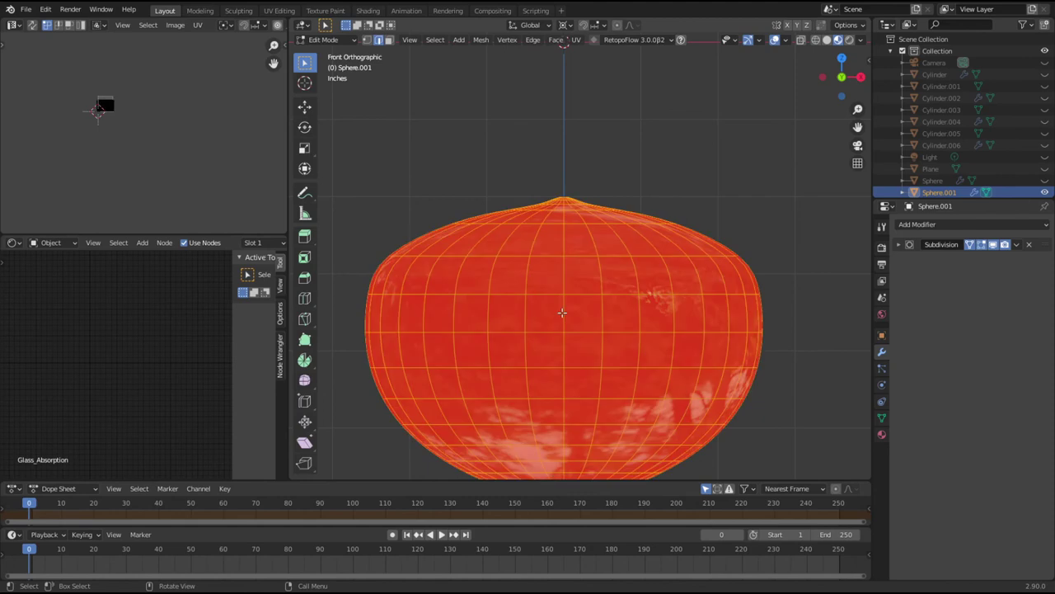
{"action": "key", "text": "F3"}
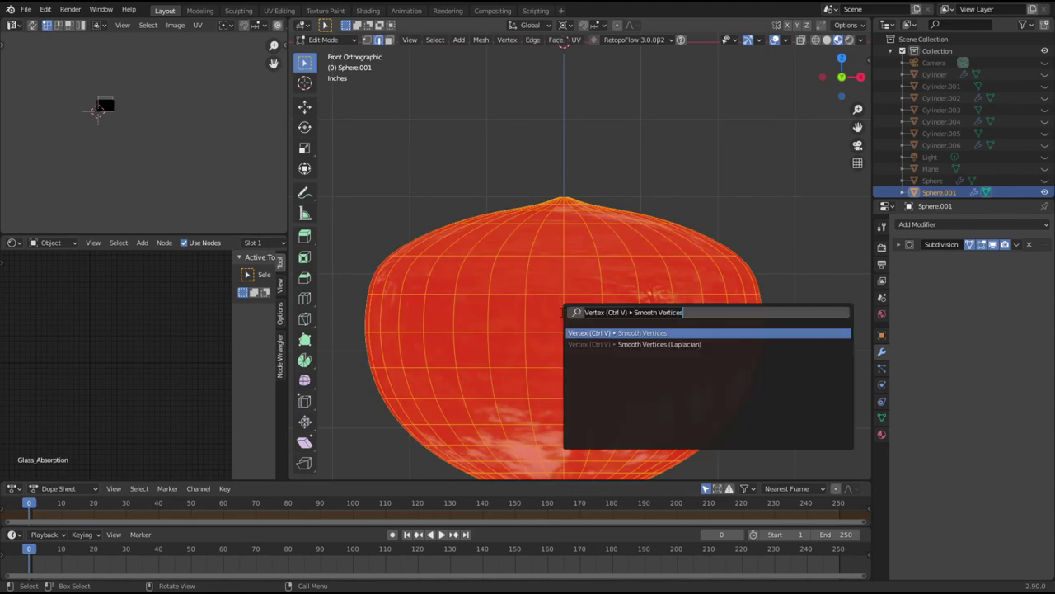
{"action": "type", "text": "fli"}
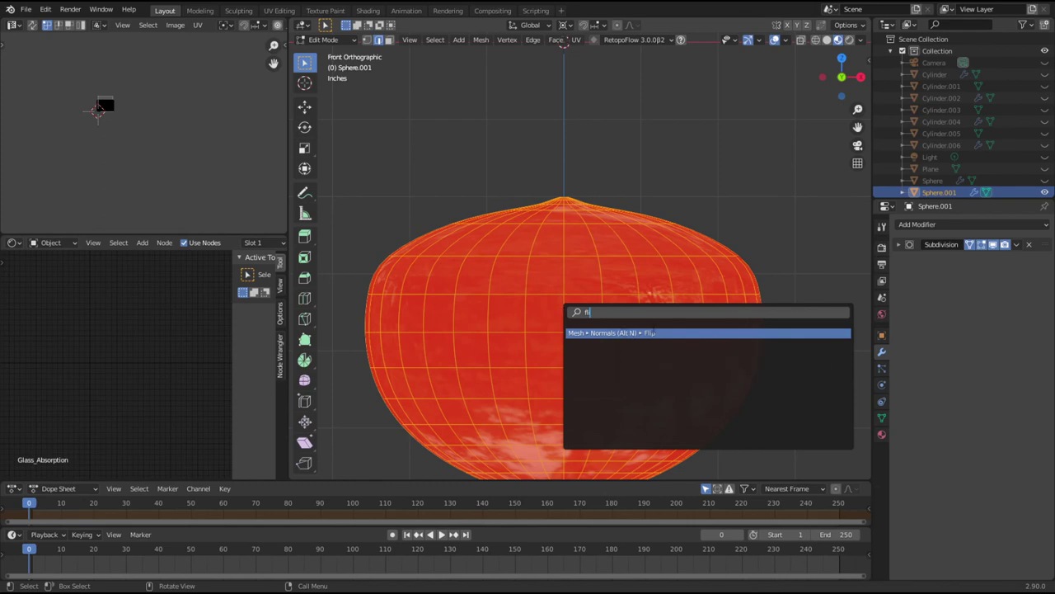
{"action": "left_click", "coordinate": [644, 332]}
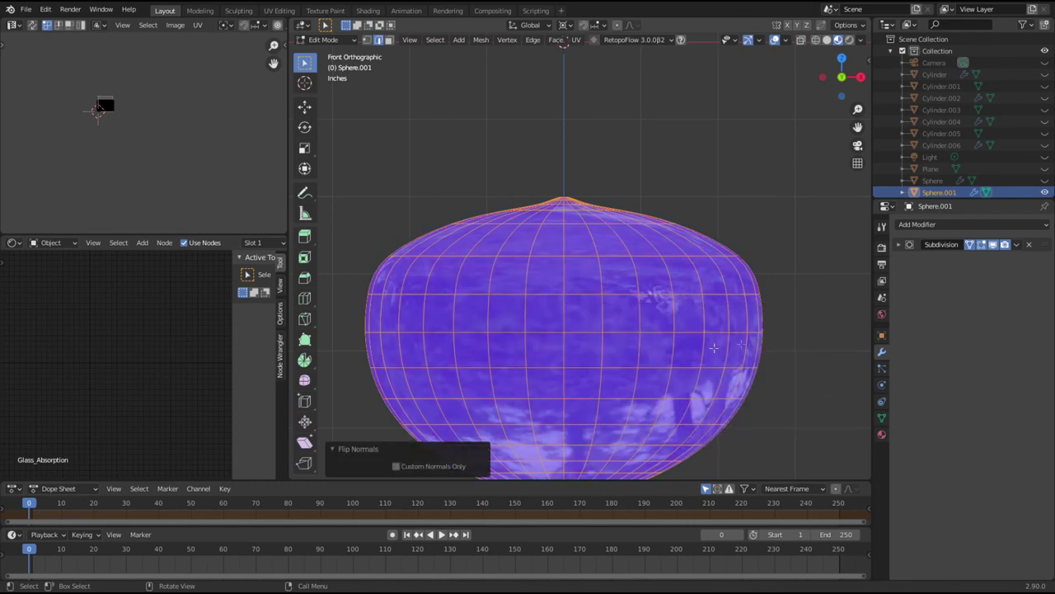
{"action": "key", "text": "Tab"}
{"action": "middle_click_drag", "start_coordinate": [597, 222], "coordinate": [606, 259]}
{"action": "key", "text": "Tab"}
{"action": "scroll", "coordinate": [582, 241], "scroll_direction": "up", "scroll_amount": 3}
{"action": "scroll", "coordinate": [590, 264], "scroll_direction": "down", "scroll_amount": 5}
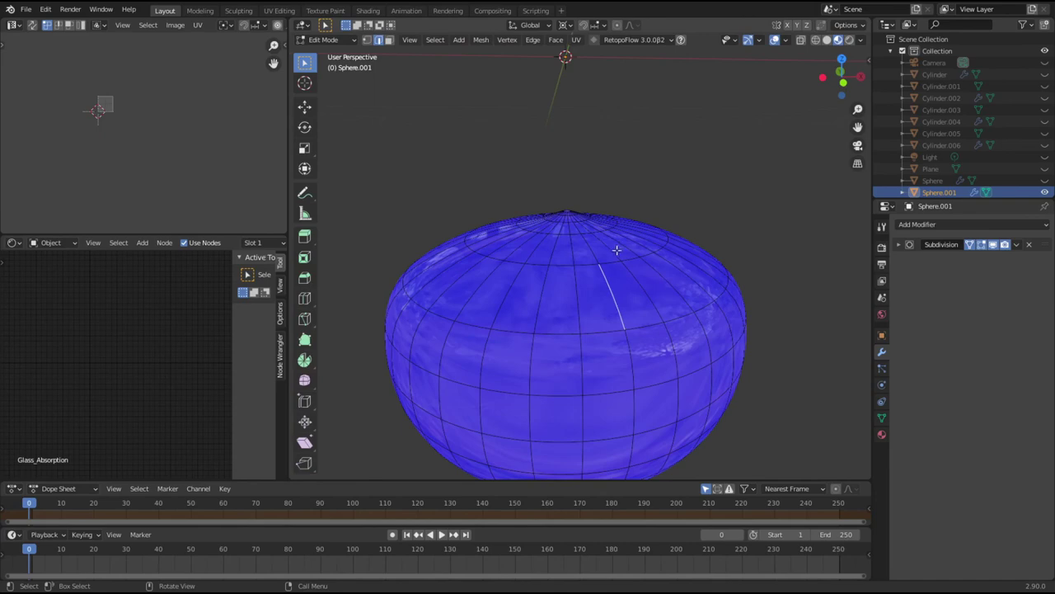
Step: Mark the edge loop near the bulb's bottom as a UV seam
{"action": "key", "text": "a"}
{"action": "middle_click_drag", "start_coordinate": [617, 276], "coordinate": [591, 276]}
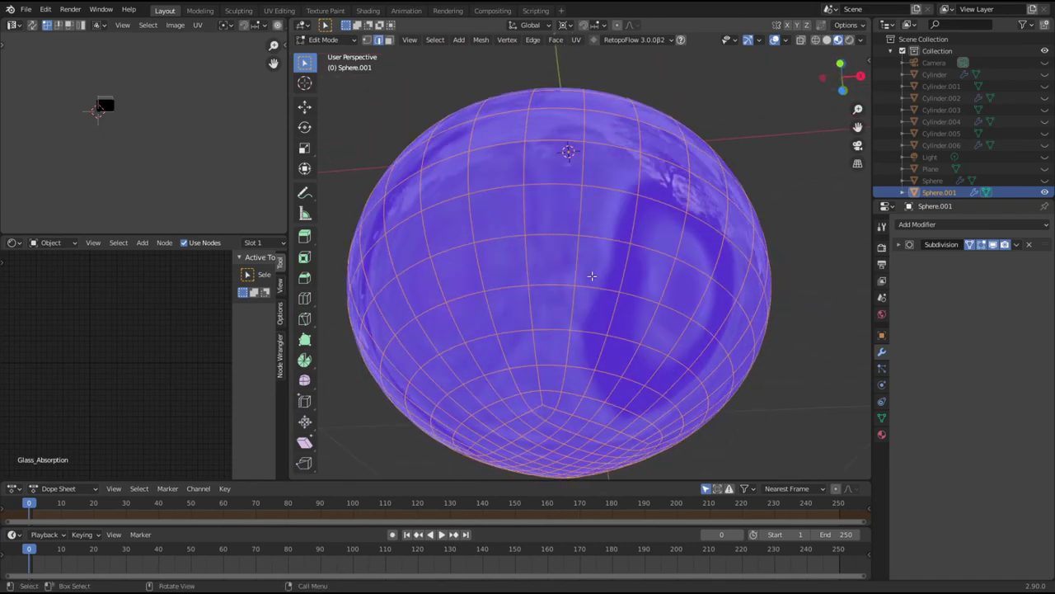
{"action": "left_click", "coordinate": [557, 367], "text": "alt"}
{"action": "right_click", "coordinate": [528, 371]}
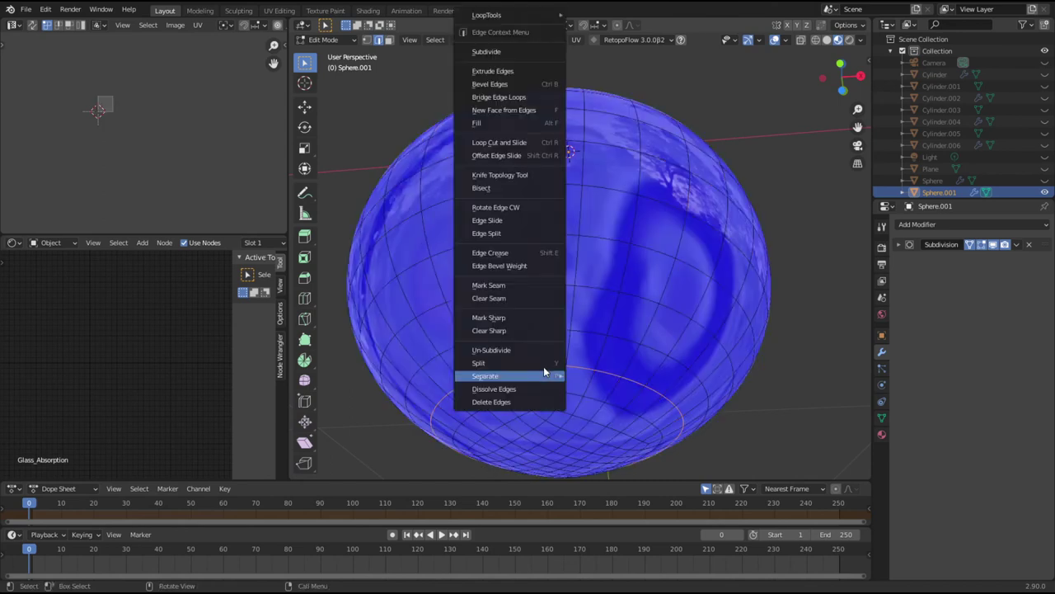
{"action": "left_click", "coordinate": [505, 284]}
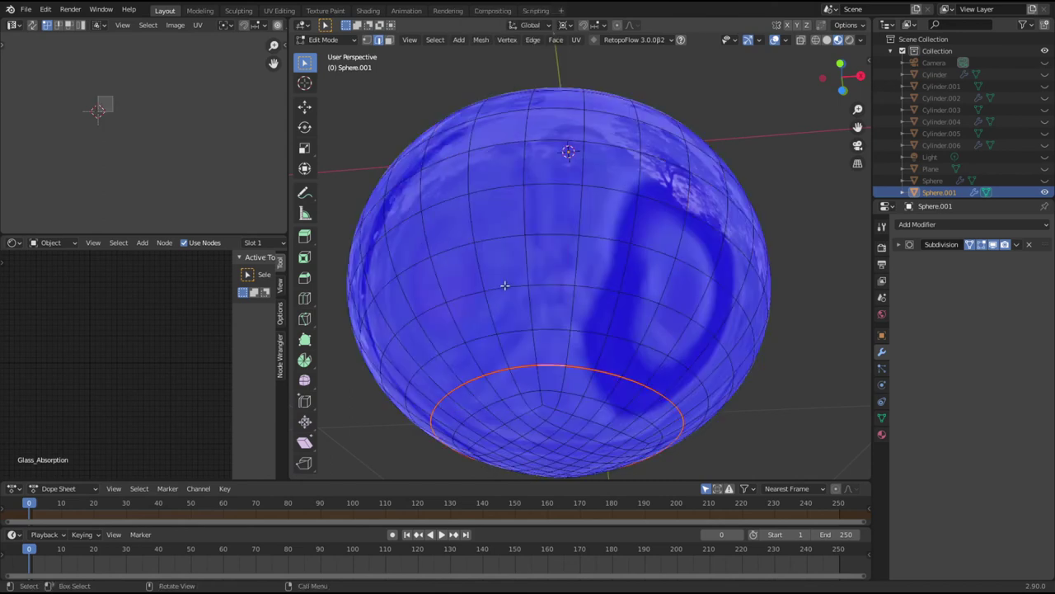
Step: UV unwrap the entire bulb mesh (Angle Based) and return to Object Mode
{"action": "key", "text": "a"}
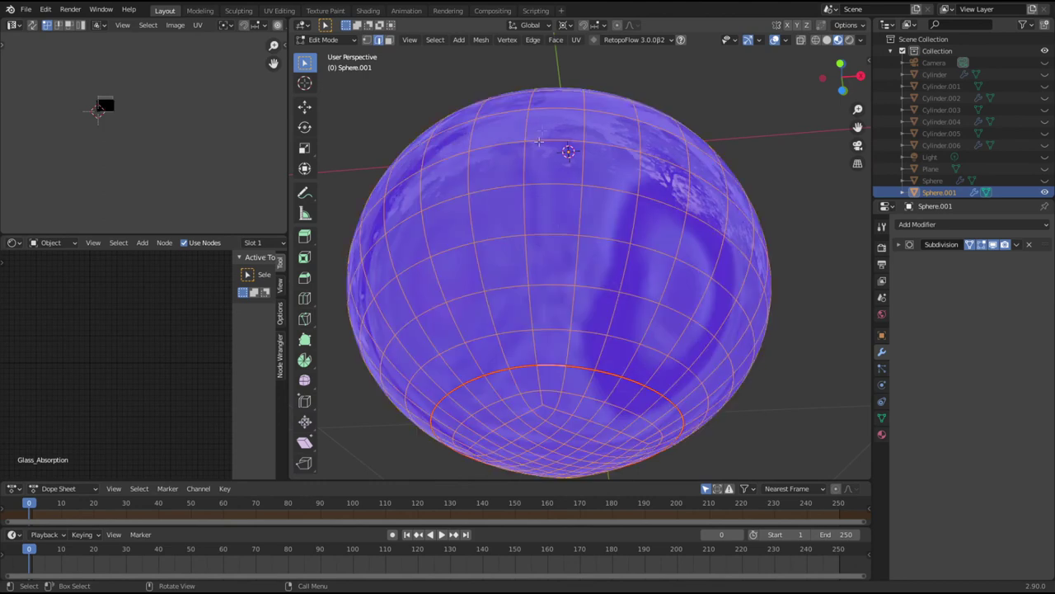
{"action": "left_click", "coordinate": [576, 42]}
{"action": "left_click", "coordinate": [586, 56]}
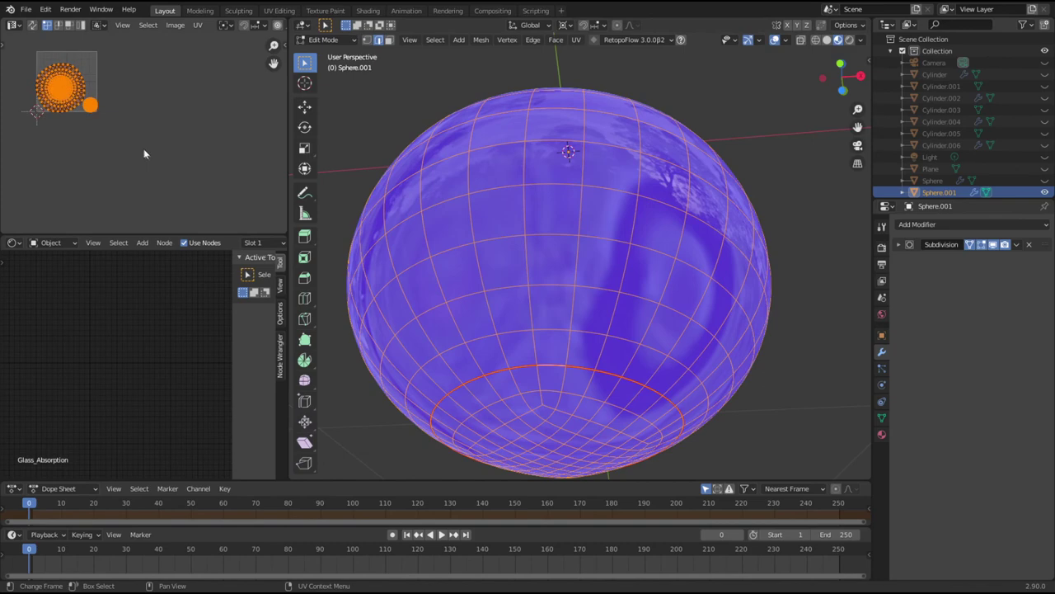
{"action": "key", "text": "Tab"}
{"action": "middle_click_drag", "start_coordinate": [641, 228], "coordinate": [632, 282]}
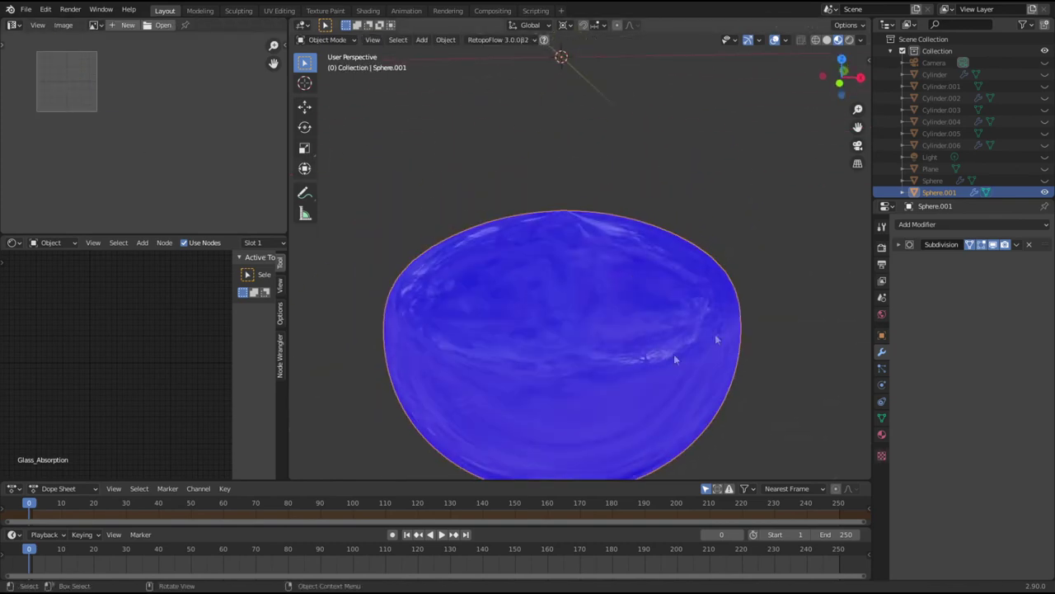
Step: Switch Sphere.001's material from Glass_Absorption to the plain Principled BSDF 'Material'
{"action": "middle_click_drag", "start_coordinate": [599, 365], "coordinate": [669, 298]}
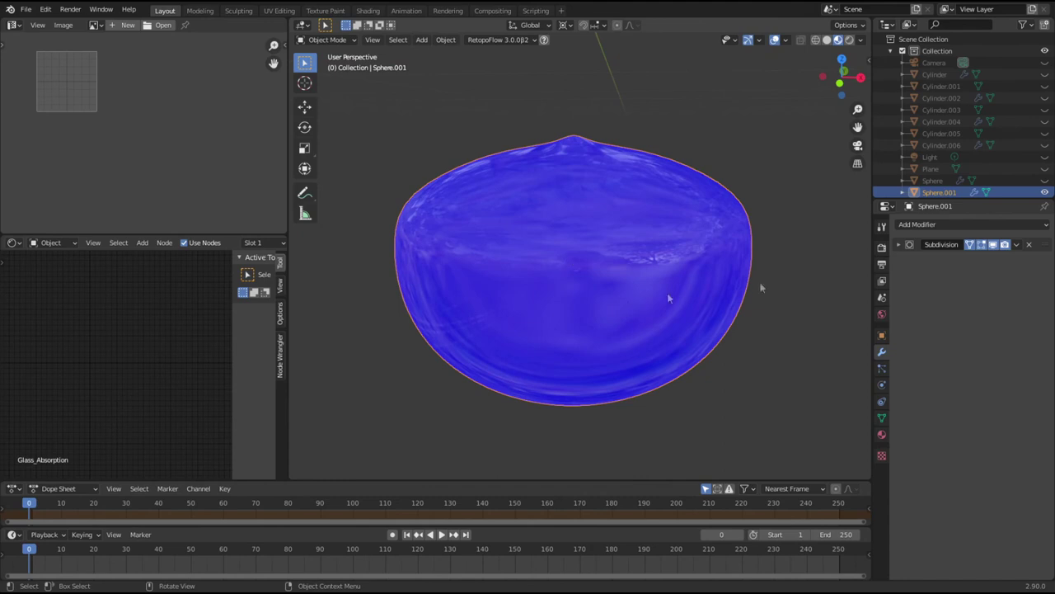
{"action": "left_click", "coordinate": [882, 434]}
{"action": "left_click", "coordinate": [903, 262]}
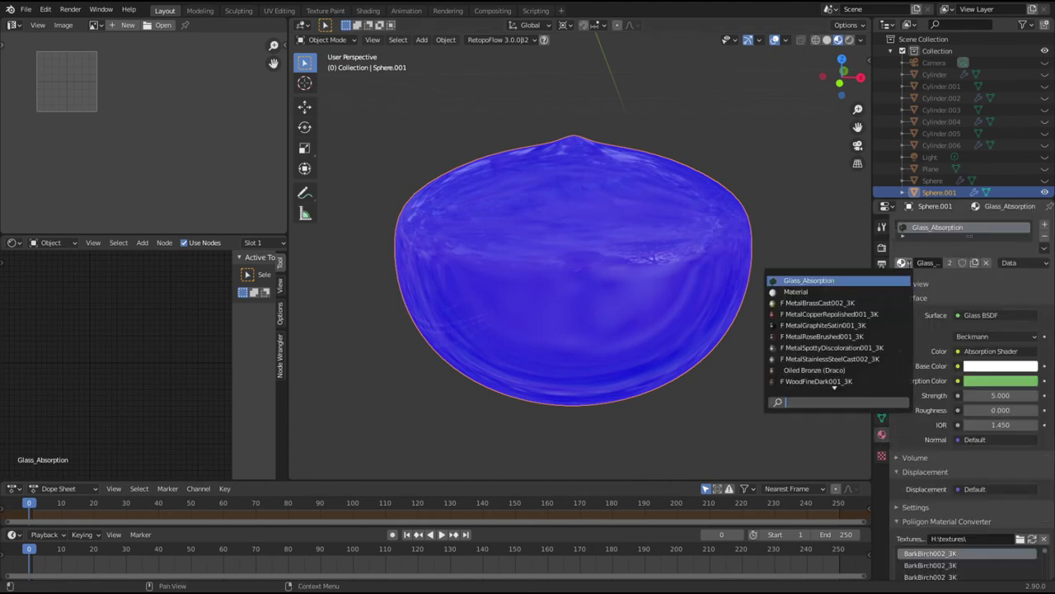
{"action": "left_click", "coordinate": [864, 292]}
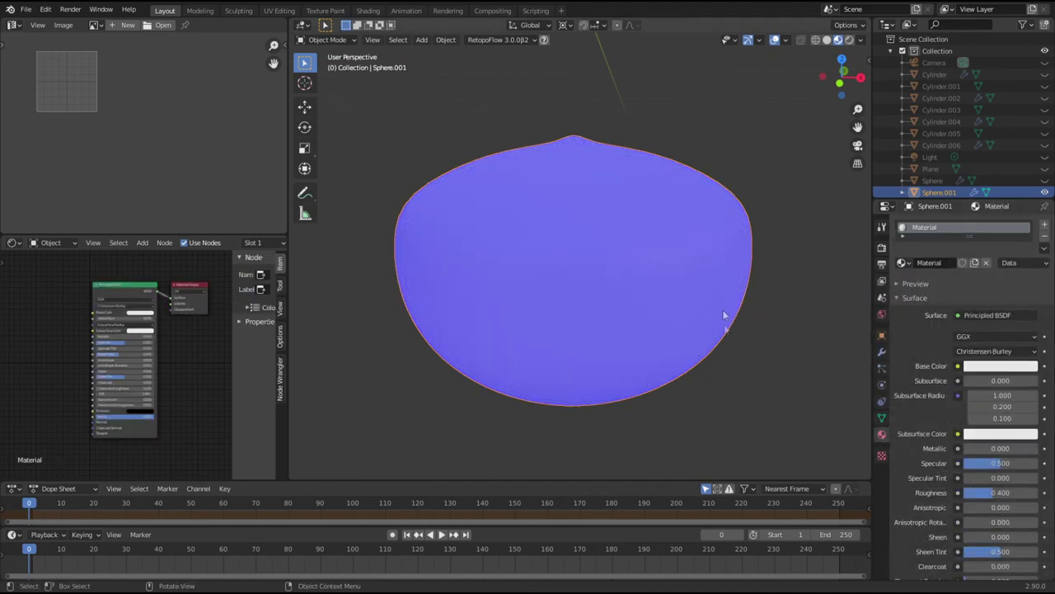
Step: Set the viewport shading colour so the bulb displays in plain white
{"action": "middle_click_drag", "start_coordinate": [622, 285], "coordinate": [756, 388]}
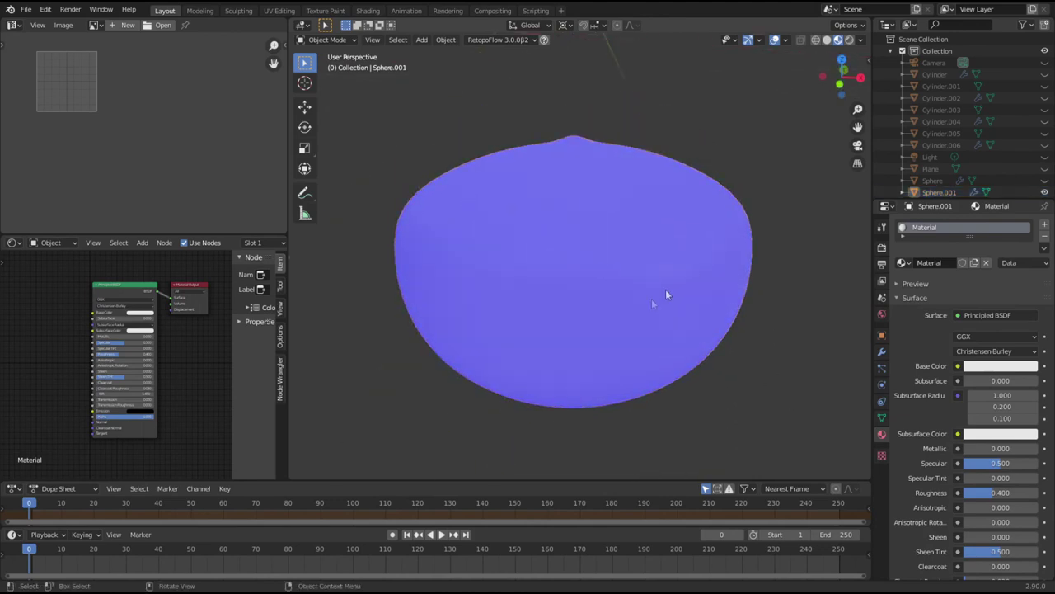
{"action": "left_click", "coordinate": [789, 39]}
{"action": "left_click", "coordinate": [717, 271]}
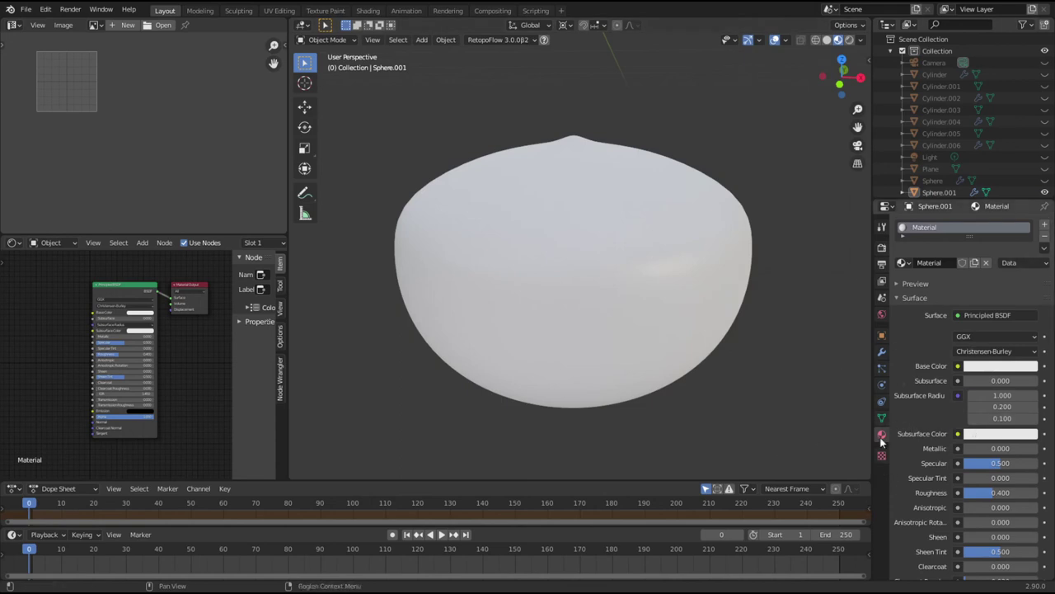
Step: Load and apply SandBeachClean002_3K via the Poliigon Material Converter, then select the sand sphere
{"action": "scroll", "coordinate": [973, 363], "scroll_direction": "down", "scroll_amount": 15}
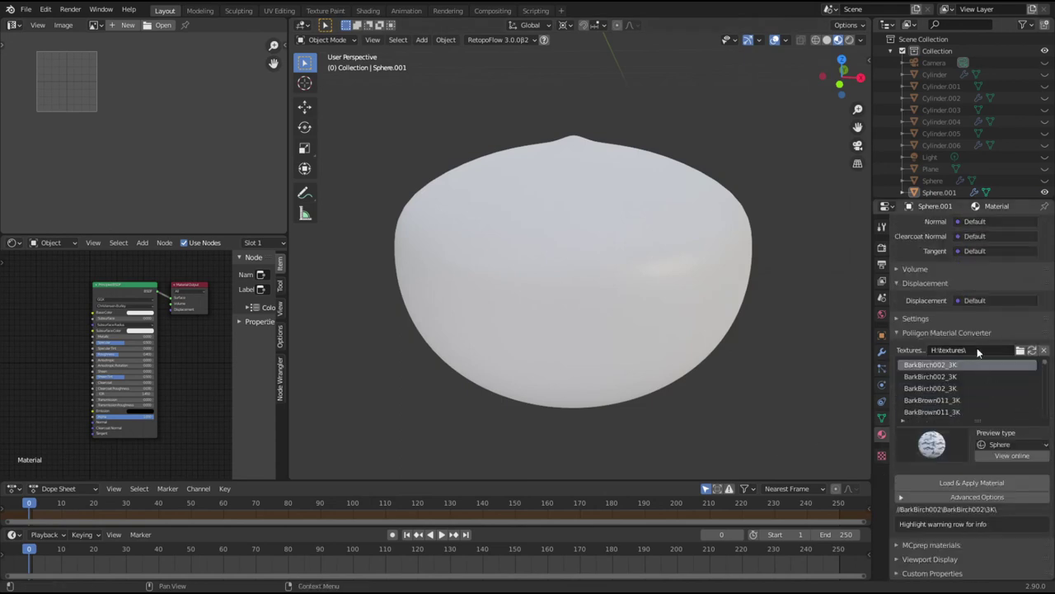
{"action": "scroll", "coordinate": [962, 404], "scroll_direction": "down", "scroll_amount": 10}
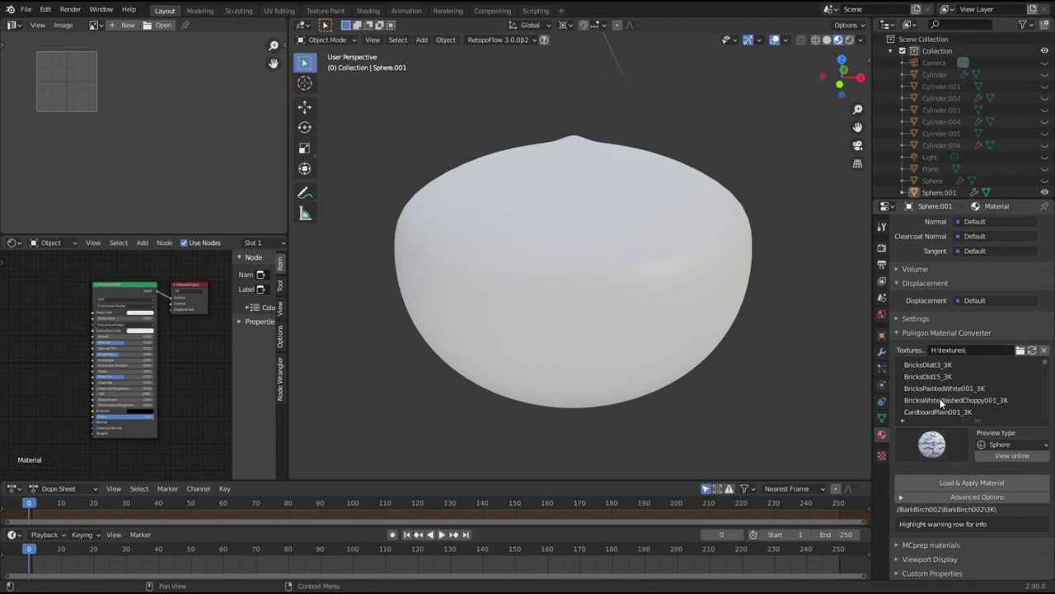
{"action": "scroll", "coordinate": [939, 398], "scroll_direction": "up", "scroll_amount": 3}
{"action": "scroll", "coordinate": [936, 394], "scroll_direction": "down", "scroll_amount": 3}
{"action": "scroll", "coordinate": [935, 394], "scroll_direction": "up", "scroll_amount": 4}
{"action": "mouse_move", "coordinate": [1045, 376]}
{"action": "left_mouse_down"}
{"action": "mouse_move", "coordinate": [1046, 419]}
{"action": "mouse_move", "coordinate": [1043, 393]}
{"action": "left_mouse_up"}
{"action": "scroll", "coordinate": [967, 400], "scroll_direction": "up", "scroll_amount": 1}
{"action": "scroll", "coordinate": [966, 401], "scroll_direction": "up", "scroll_amount": 1}
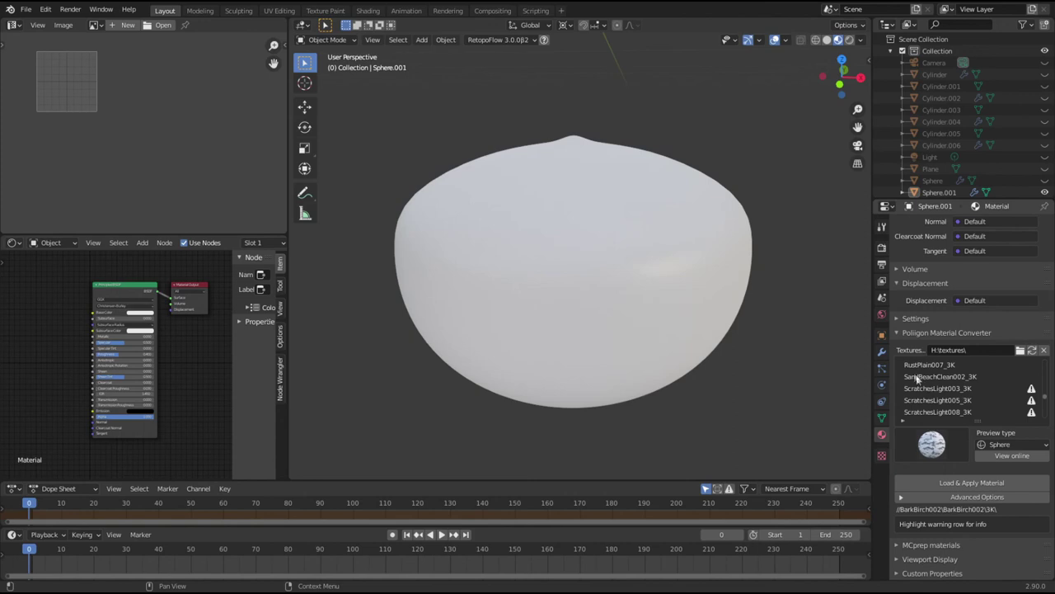
{"action": "left_click", "coordinate": [925, 378]}
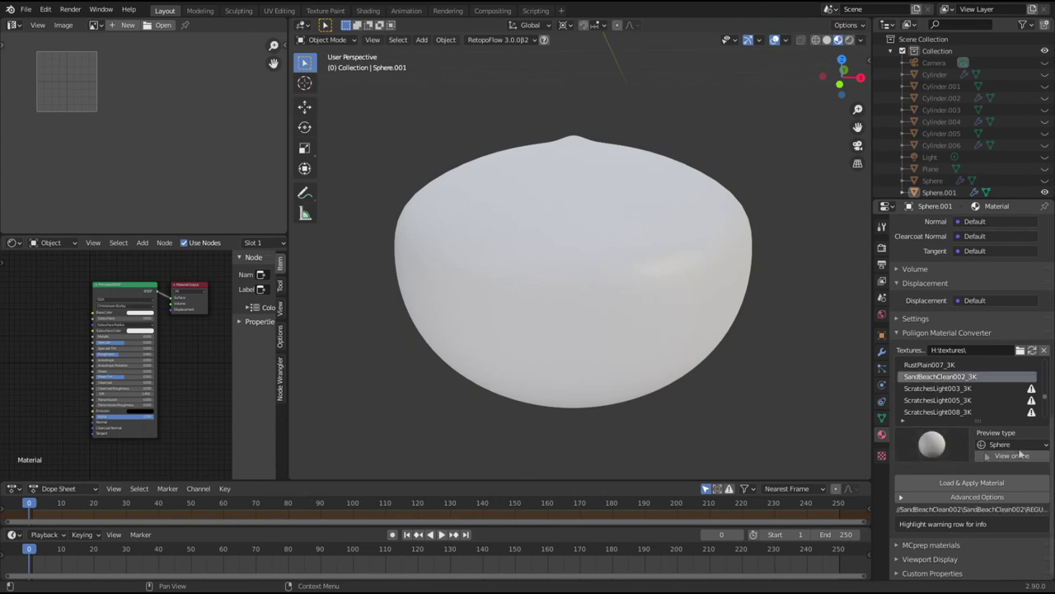
{"action": "left_click", "coordinate": [971, 482]}
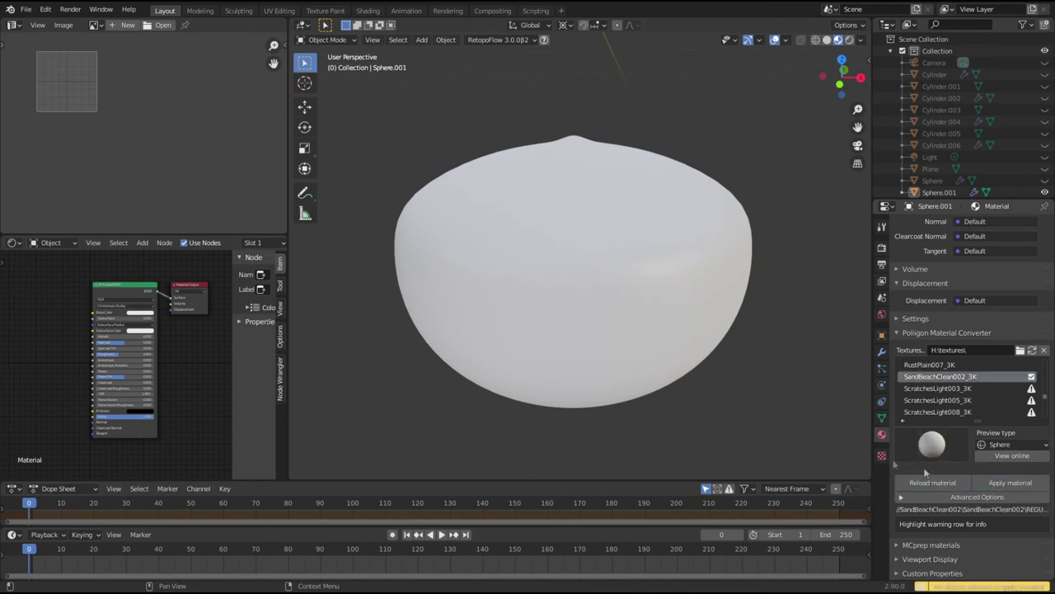
{"action": "left_click", "coordinate": [663, 335]}
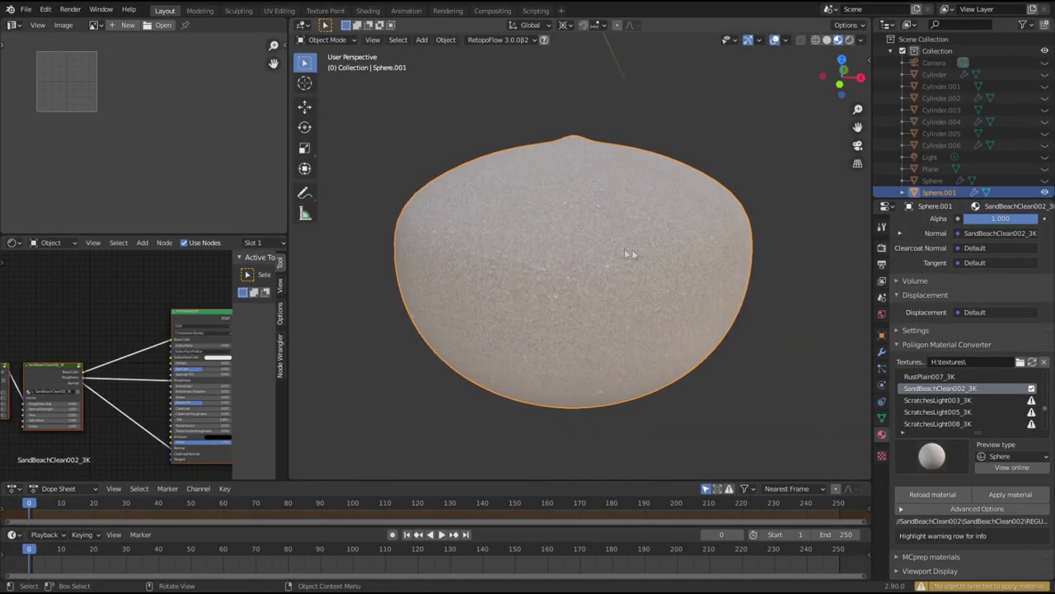
Step: Preview the hourglass in Rendered shading, return to Material Preview, and hide the glass bulb
{"action": "middle_click_drag", "start_coordinate": [624, 248], "coordinate": [579, 285]}
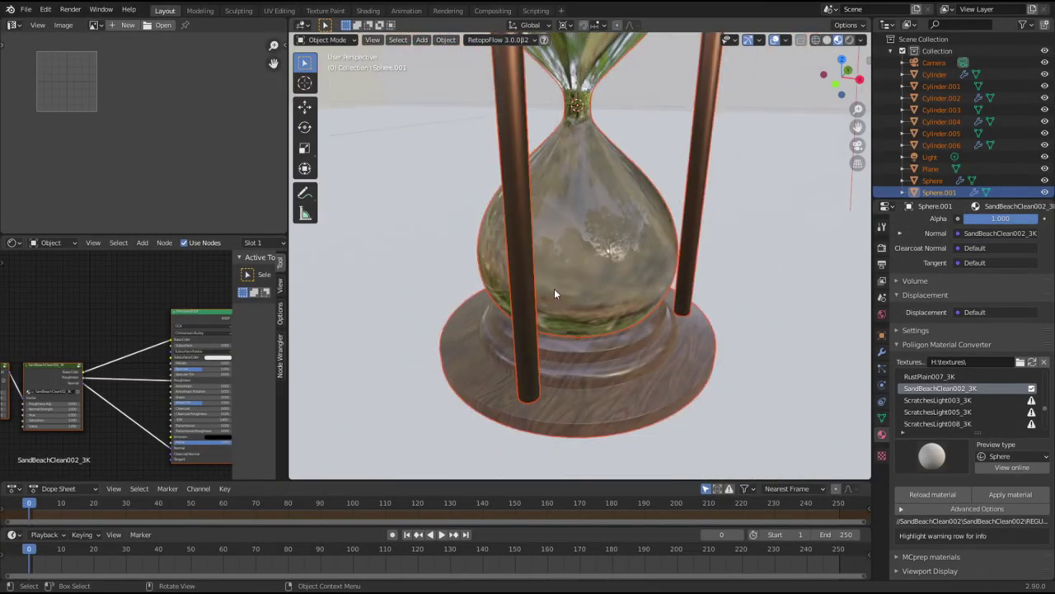
{"action": "middle_click_drag", "start_coordinate": [554, 289], "coordinate": [562, 267]}
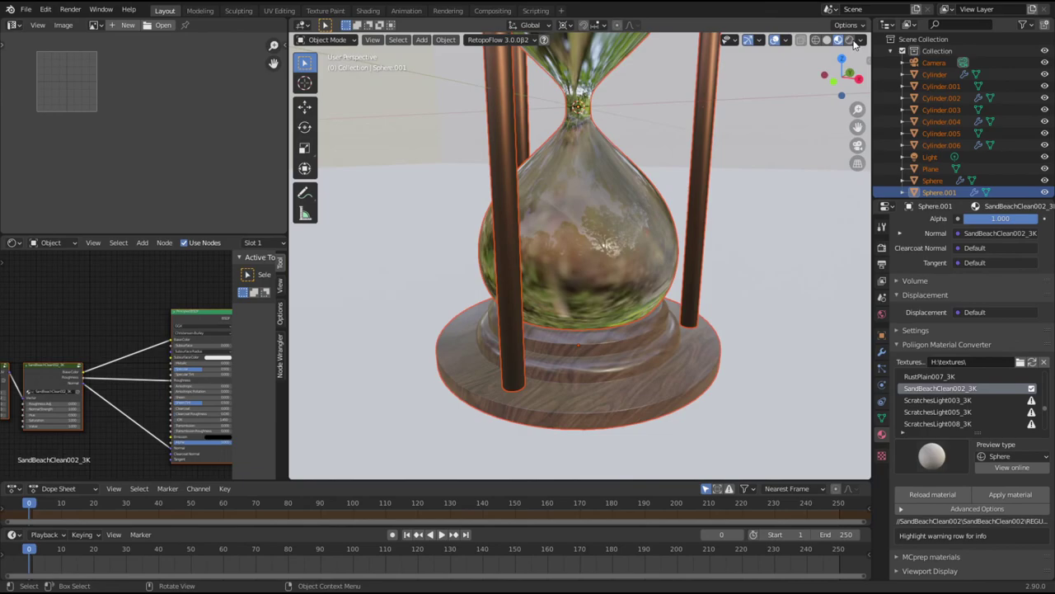
{"action": "left_click", "coordinate": [851, 40]}
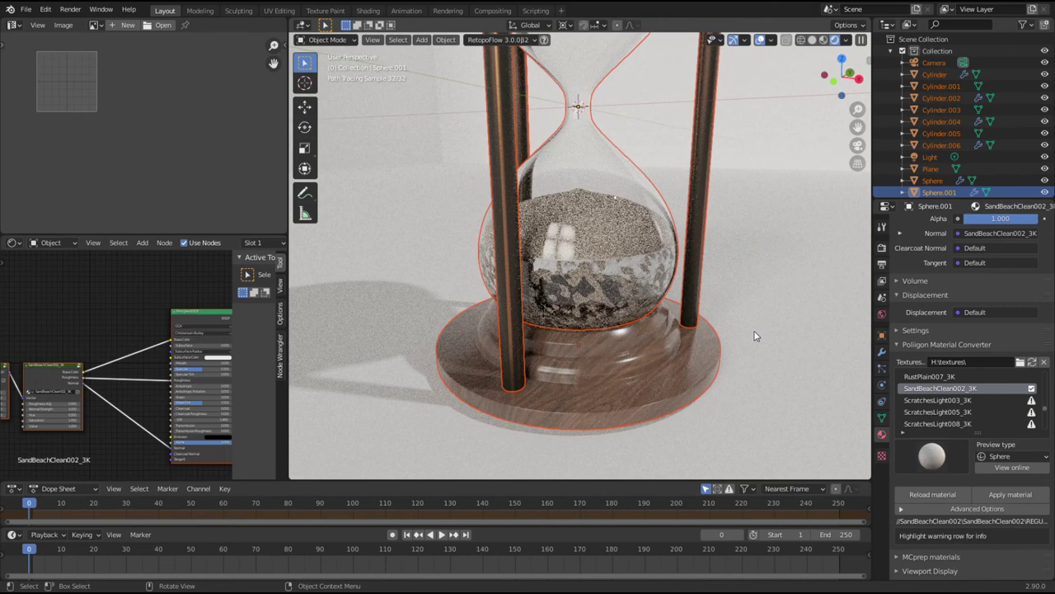
{"action": "left_click", "coordinate": [823, 39]}
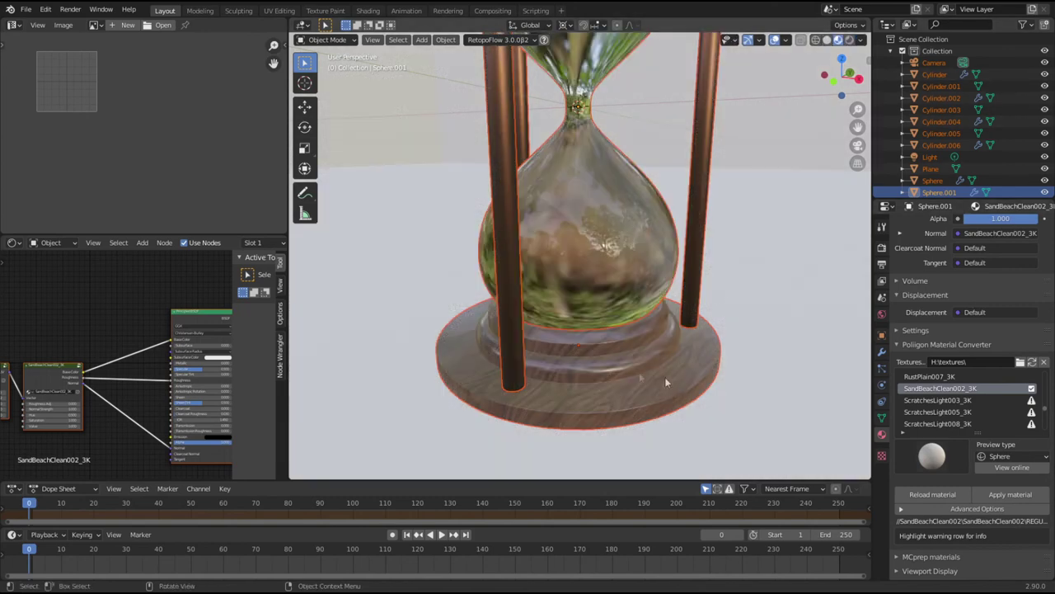
{"action": "left_click", "coordinate": [585, 146]}
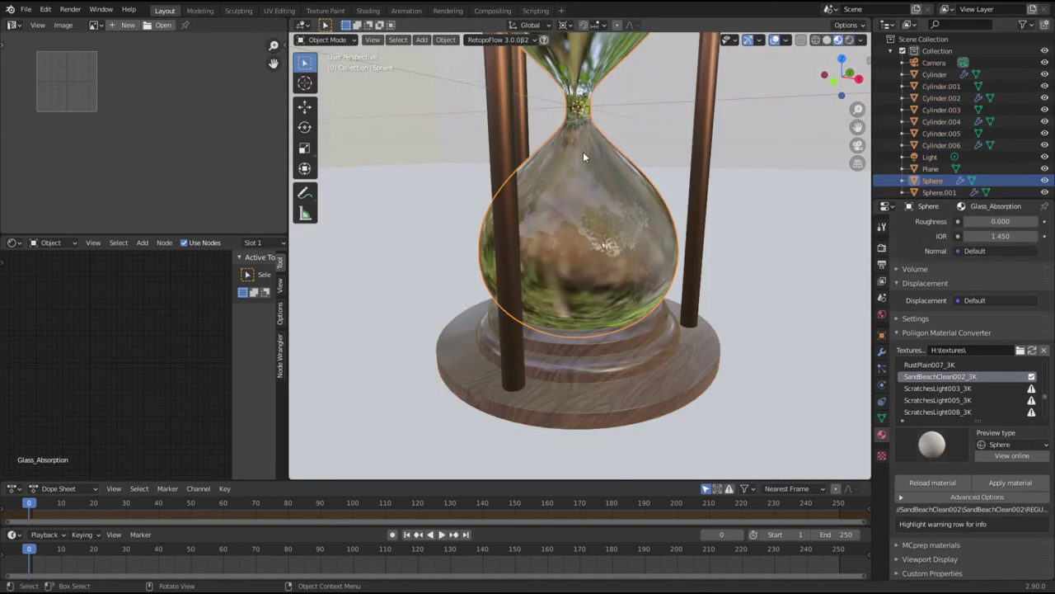
{"action": "key", "text": "h"}
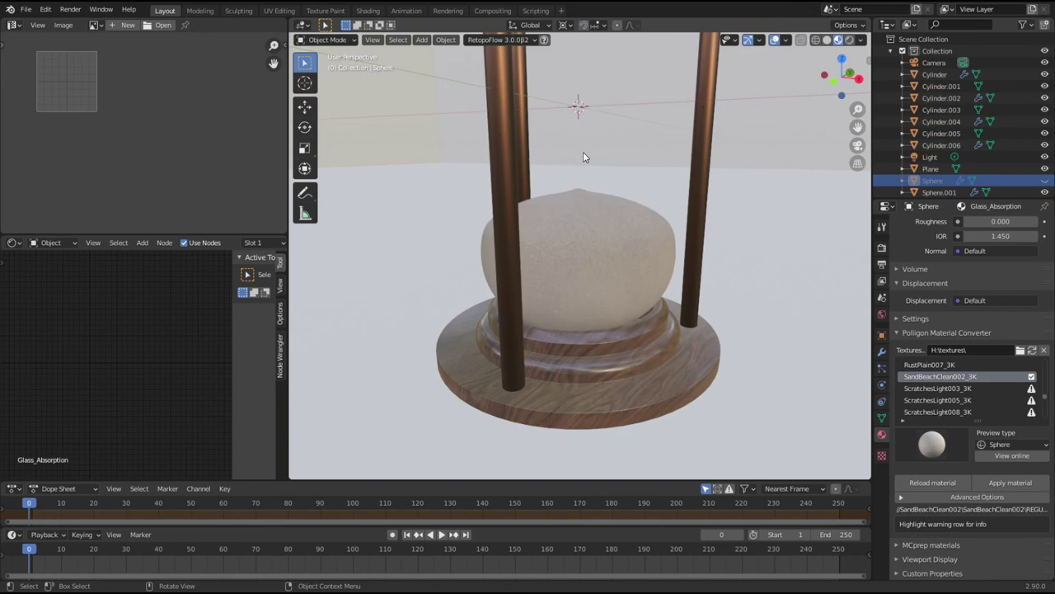
Step: Scale the sand mesh Sphere.001 uniformly to 1.001
{"action": "left_click", "coordinate": [595, 266]}
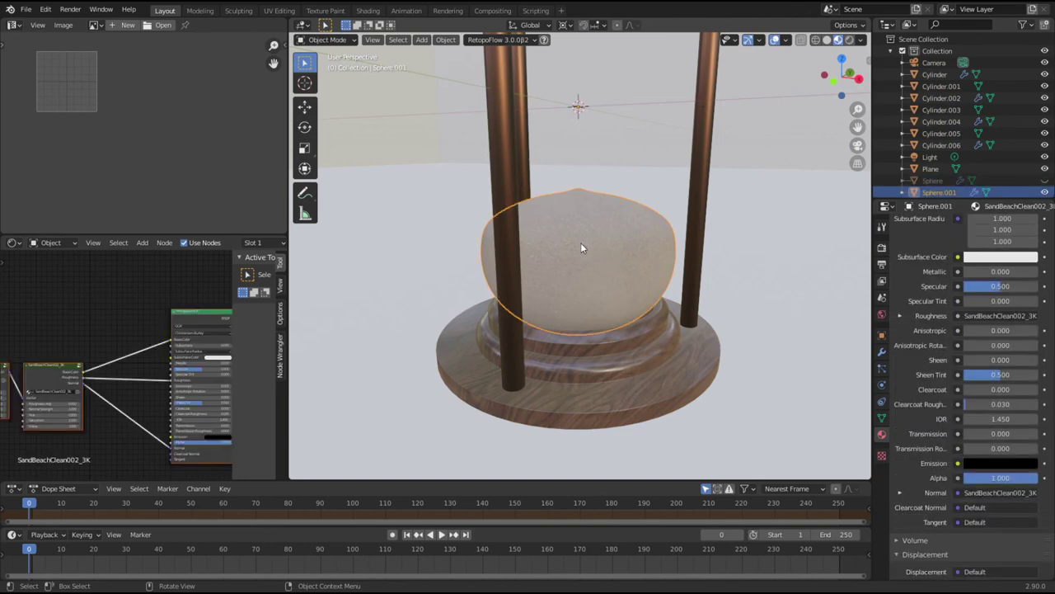
{"action": "key", "text": "s"}
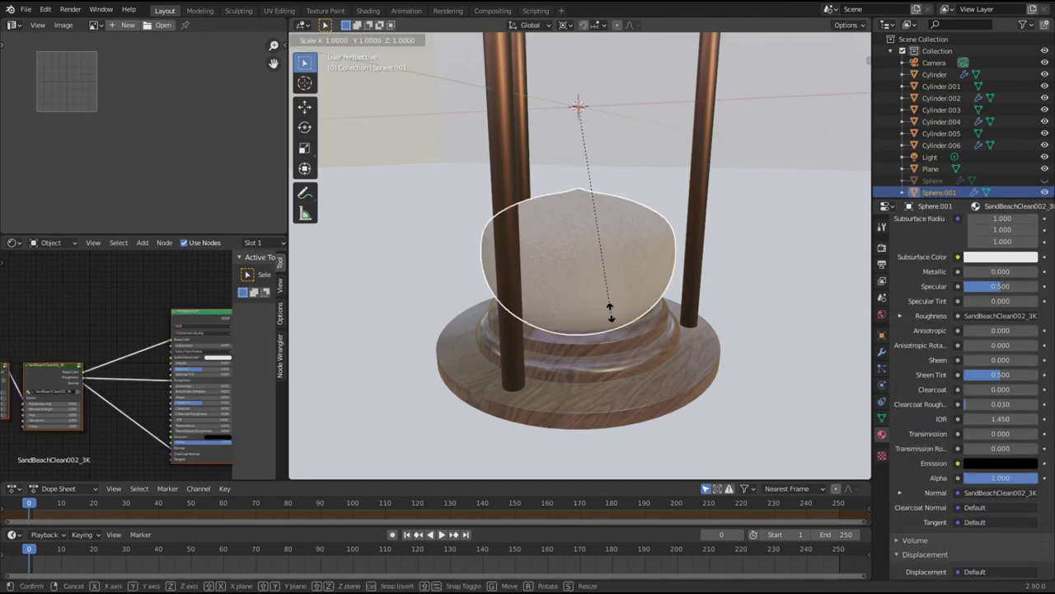
{"action": "type", "text": "0"}
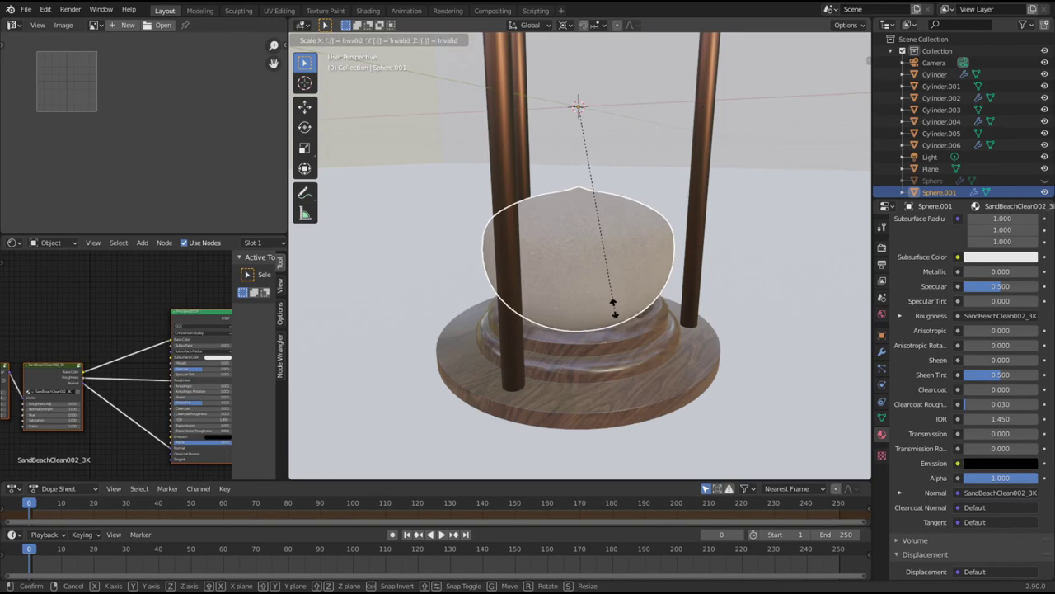
{"action": "key", "text": "BackSpace"}
{"action": "type", "text": "1.01"}
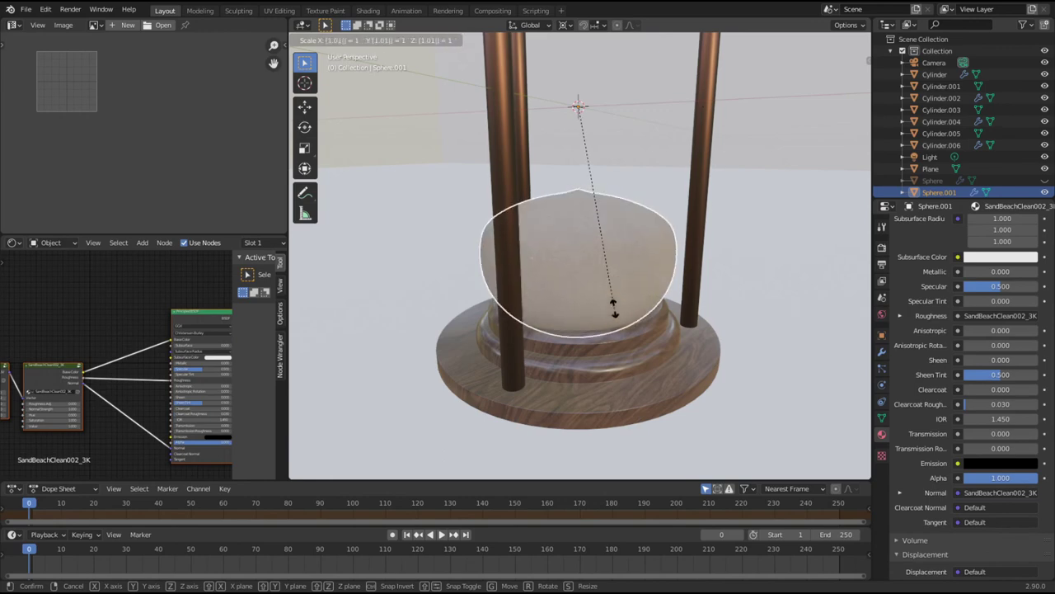
{"action": "key", "text": "BackSpace"}
{"action": "type", "text": "01"}
{"action": "key", "text": "Return"}
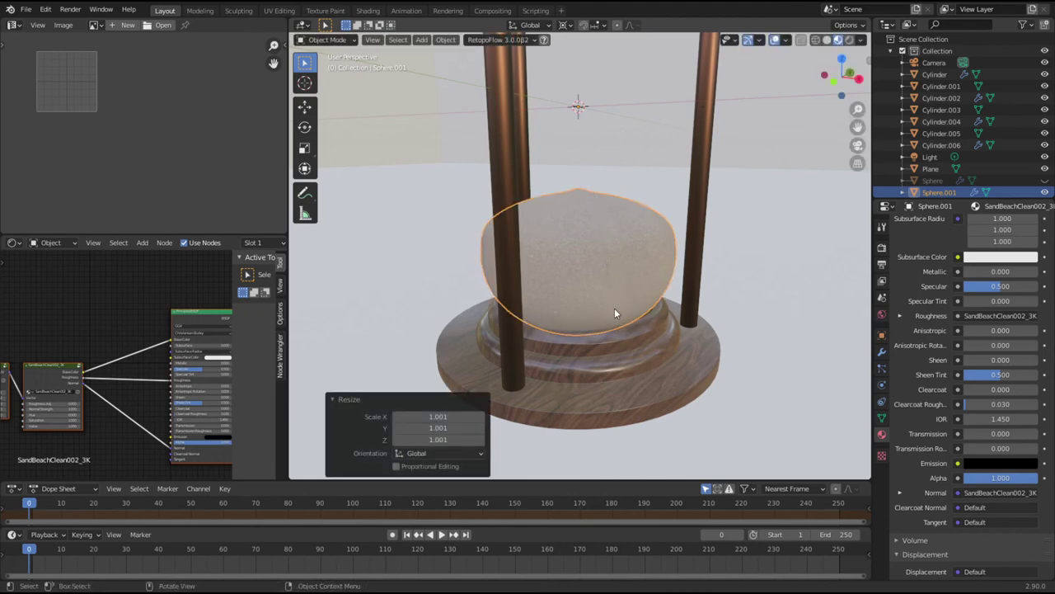
Step: Unhide the glass to check the fit, hide it again, and view the sand from the front
{"action": "key", "text": "alt+h"}
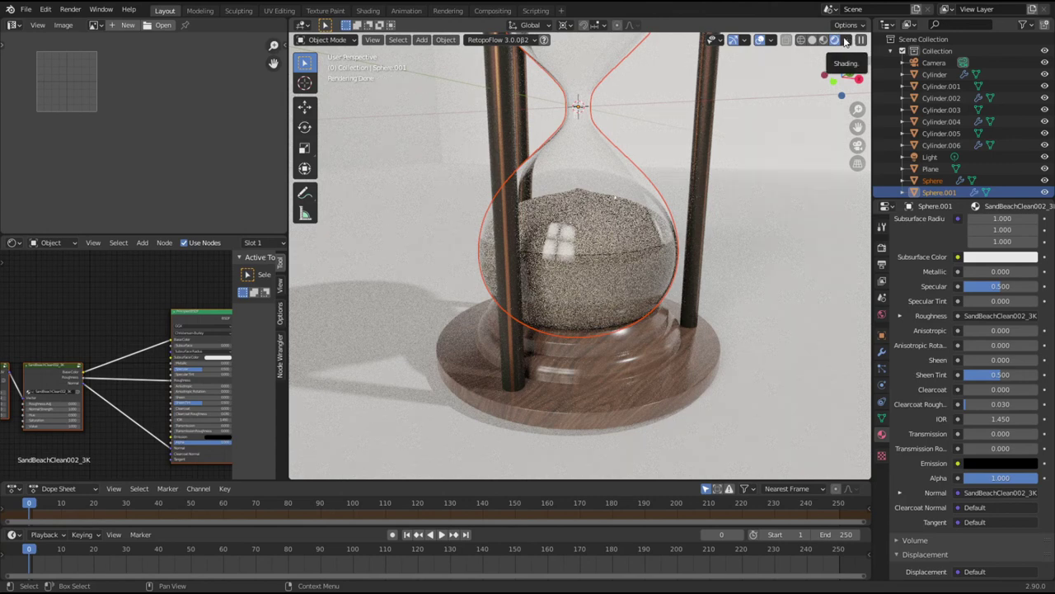
{"action": "left_click", "coordinate": [825, 40]}
{"action": "left_click", "coordinate": [594, 190]}
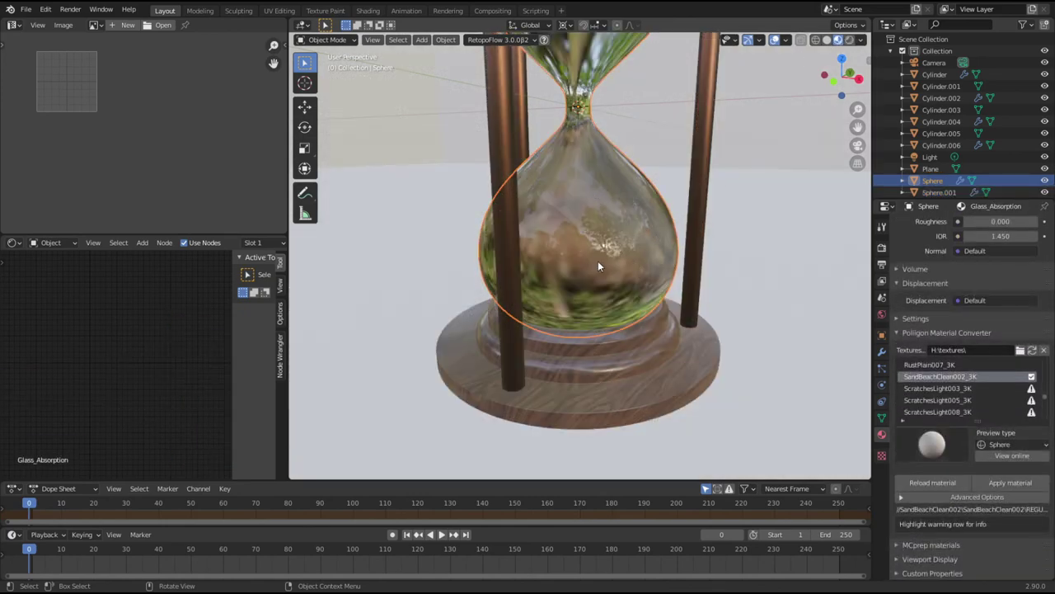
{"action": "key", "text": "h"}
{"action": "left_click", "coordinate": [593, 227]}
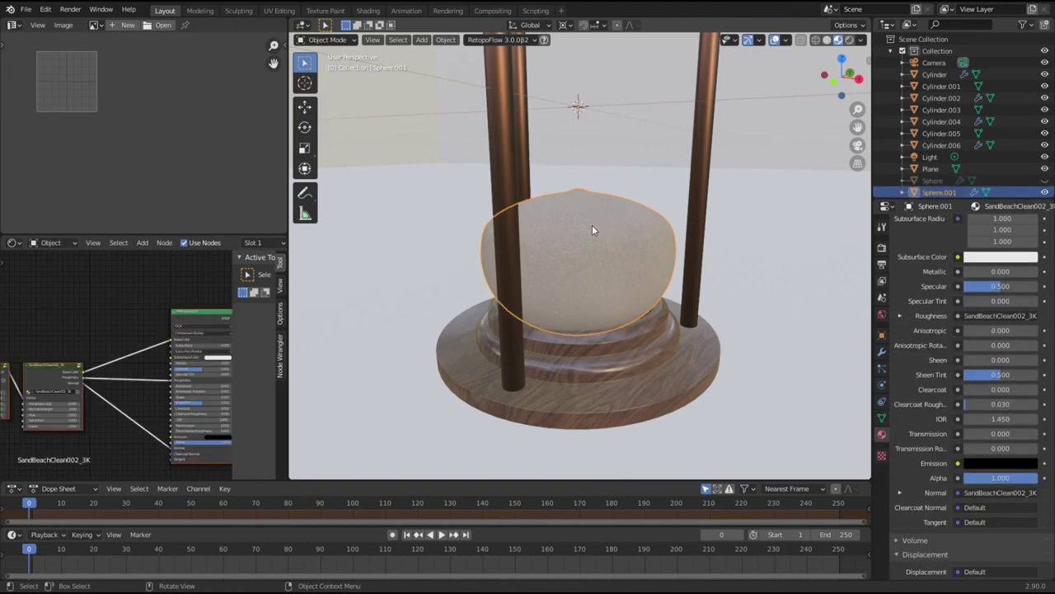
{"action": "key", "text": "KP_1"}
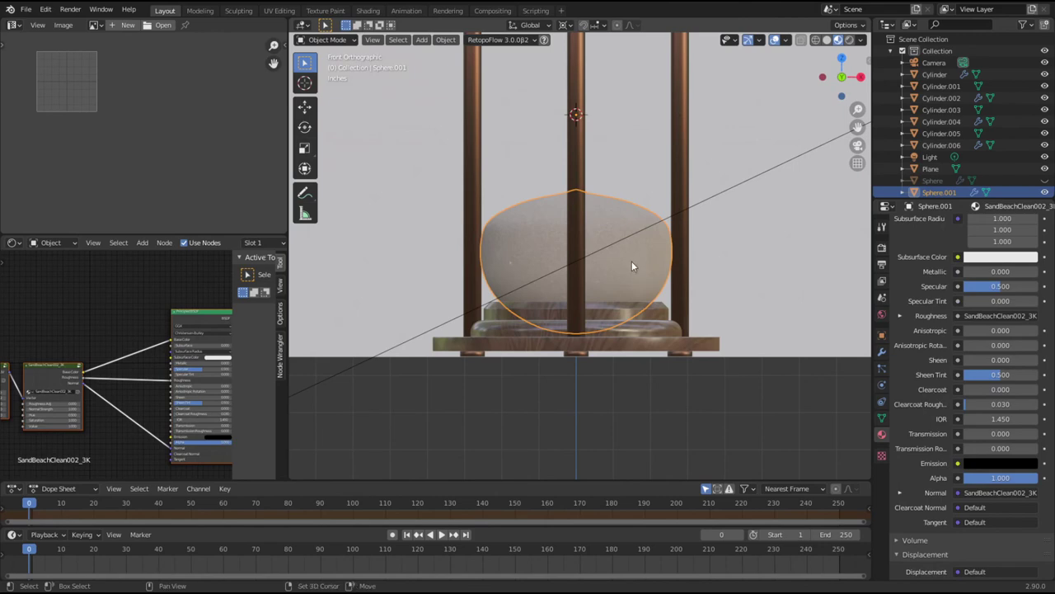
Step: Isolate the sand mesh in Edit Mode and select the cap face at its top pole
{"action": "key", "text": "shift+h"}
{"action": "key", "text": "Tab"}
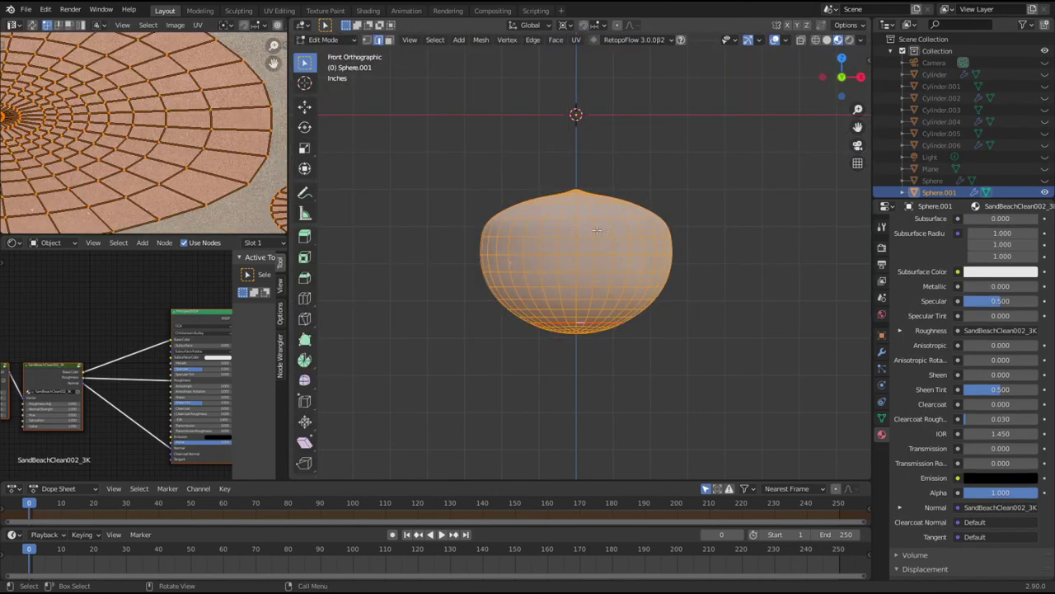
{"action": "scroll", "coordinate": [610, 238], "scroll_direction": "up", "scroll_amount": 2}
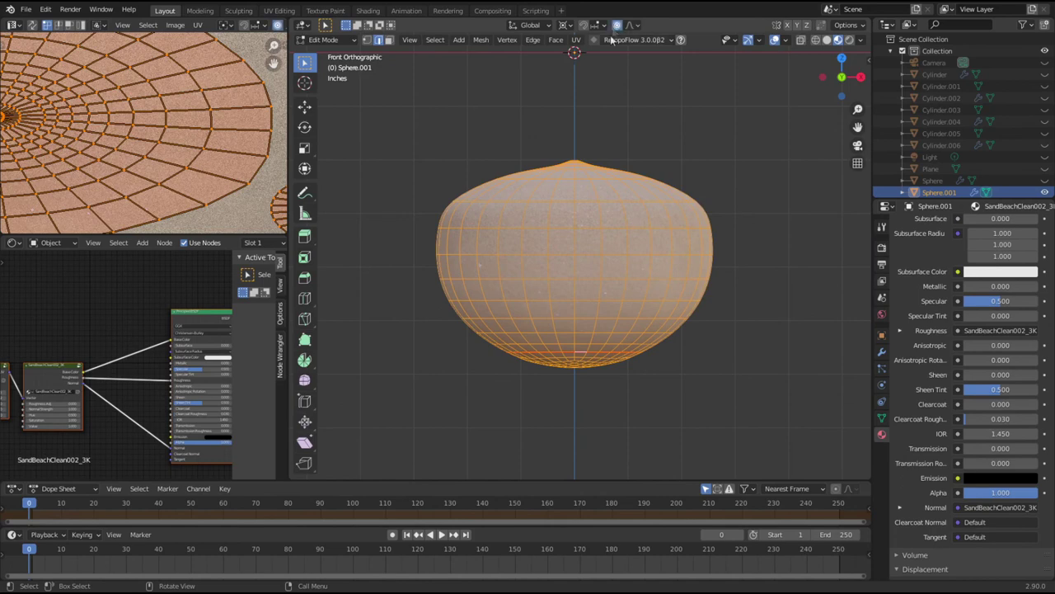
{"action": "key", "text": "alt+a"}
{"action": "middle_click_drag", "start_coordinate": [582, 143], "coordinate": [575, 218]}
{"action": "scroll", "coordinate": [599, 177], "scroll_direction": "up", "scroll_amount": 5}
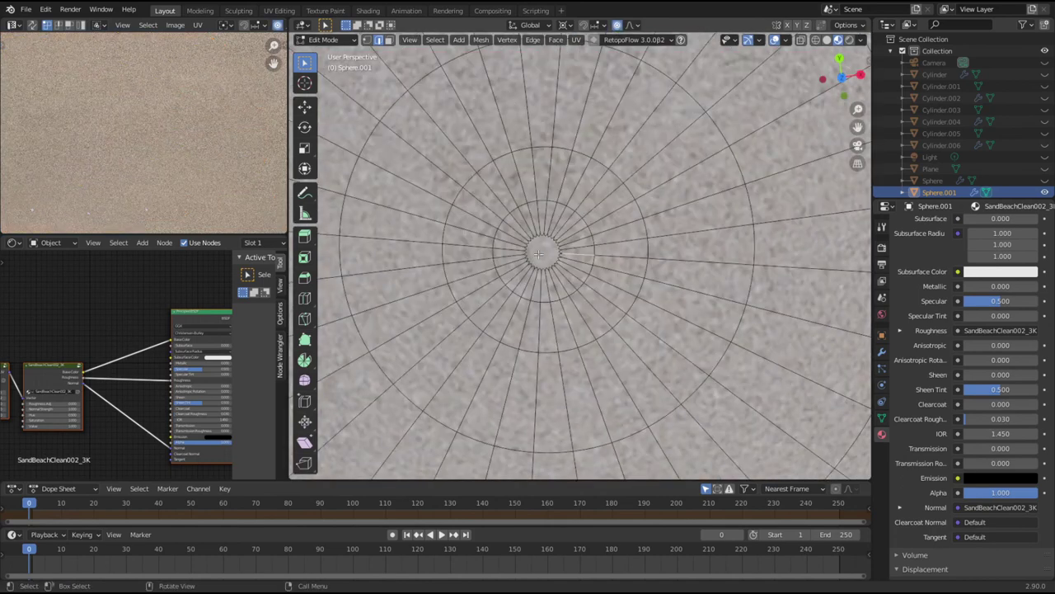
{"action": "key", "text": "3"}
{"action": "left_click", "coordinate": [525, 262]}
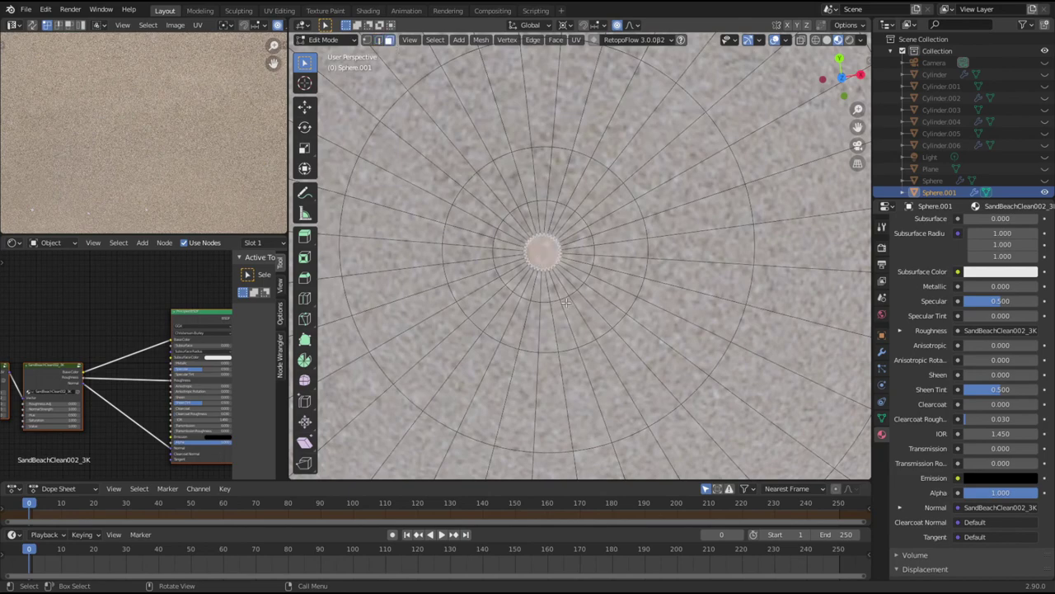
{"action": "key", "text": "KP_1"}
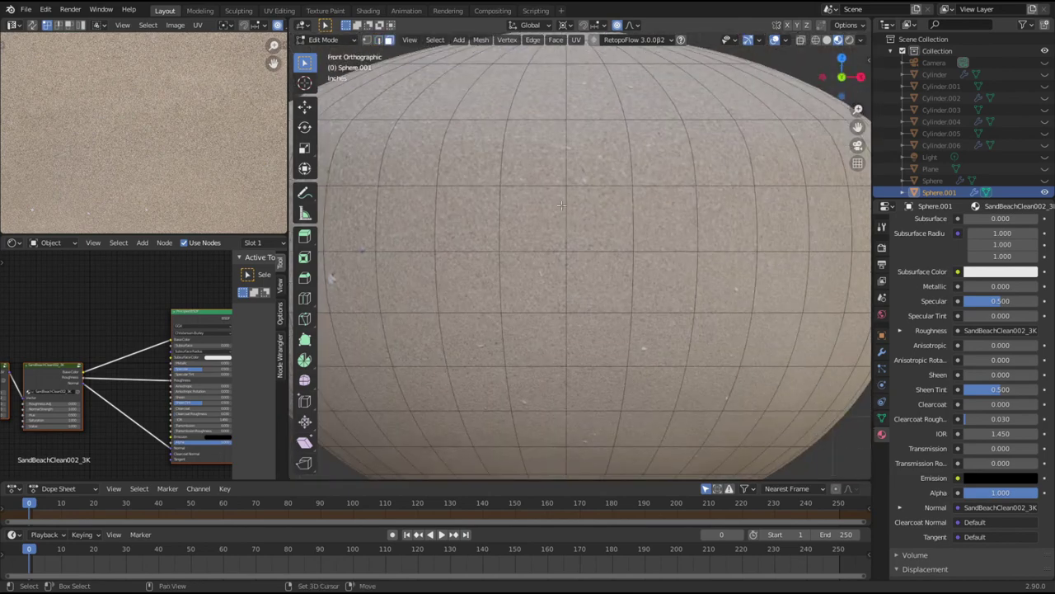
{"action": "scroll", "coordinate": [554, 193], "scroll_direction": "up", "scroll_amount": 3}
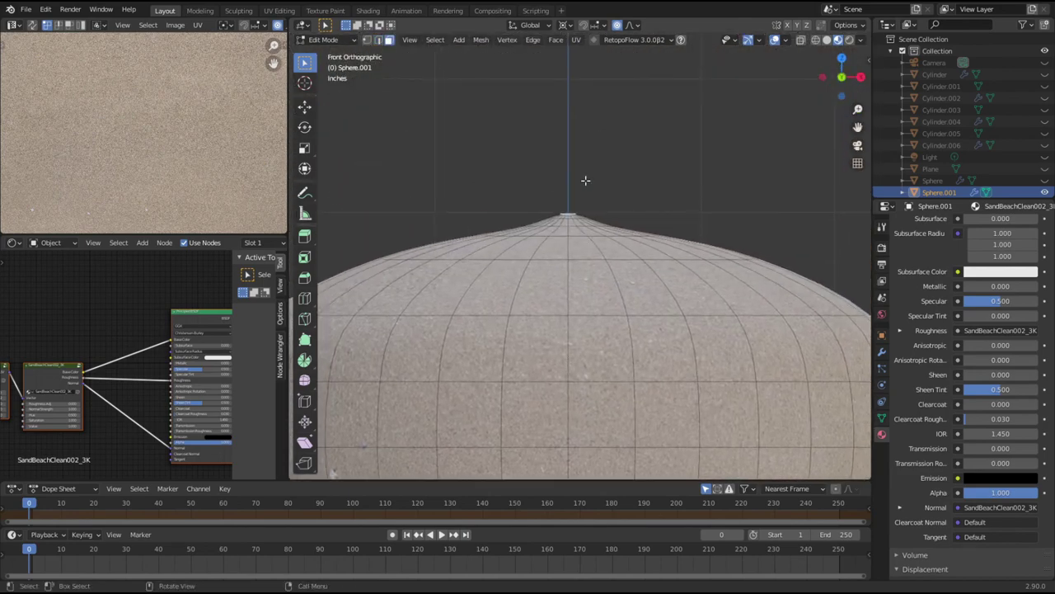
Step: Raise the top pole along Z with proportional editing into a smooth peak
{"action": "key", "text": "g"}
{"action": "key", "text": "z"}
{"action": "scroll", "coordinate": [582, 169], "scroll_direction": "down", "scroll_amount": 7}
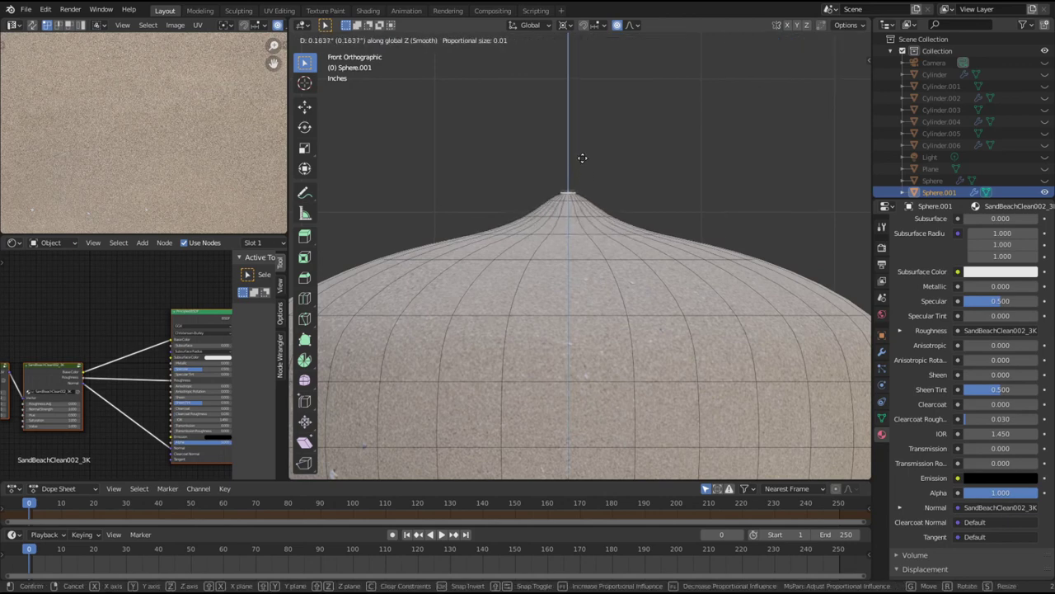
{"action": "scroll", "coordinate": [581, 136], "scroll_direction": "down", "scroll_amount": 7}
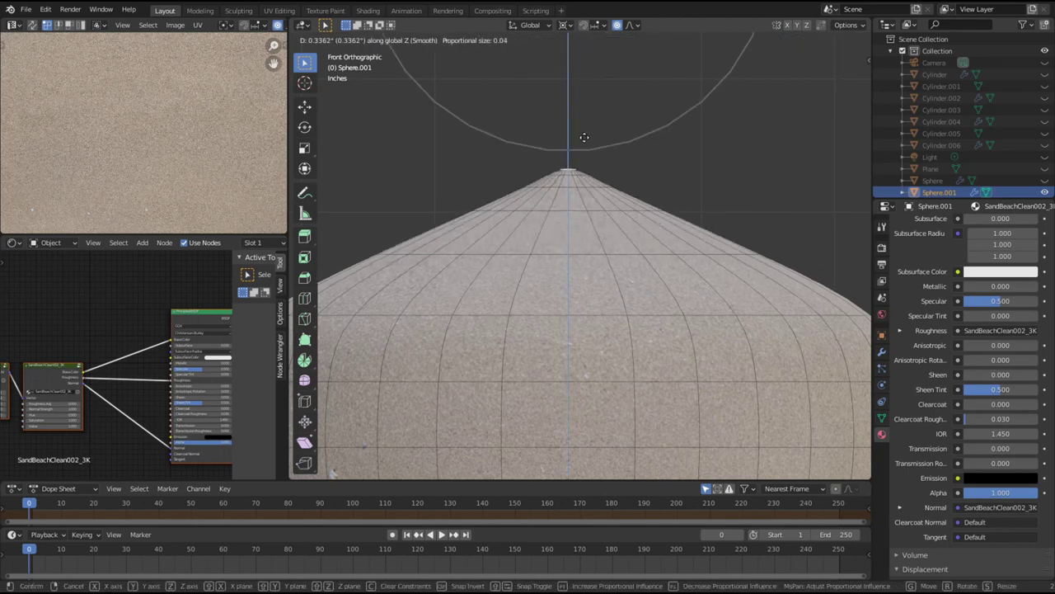
{"action": "scroll", "coordinate": [577, 96], "scroll_direction": "up", "scroll_amount": 3}
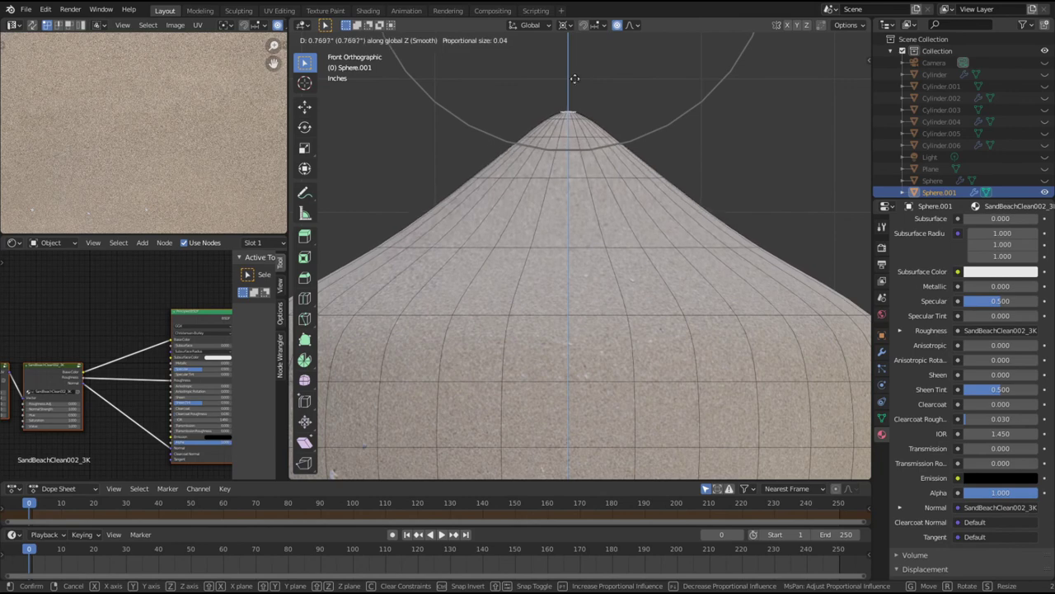
{"action": "left_click", "coordinate": [558, 122]}
{"action": "scroll", "coordinate": [701, 135], "scroll_direction": "down", "scroll_amount": 2}
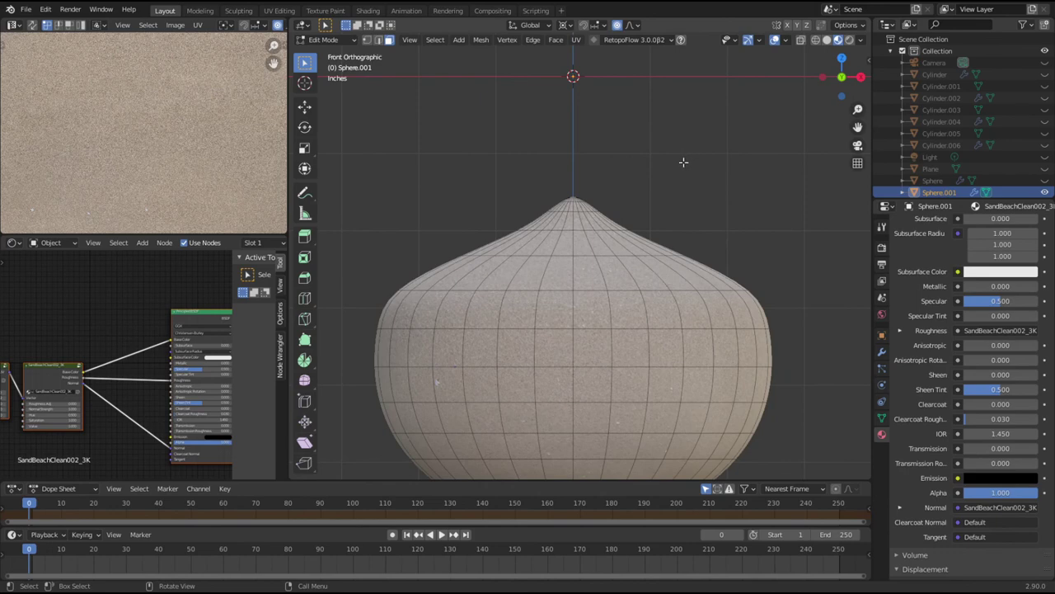
{"action": "key", "text": "Tab"}
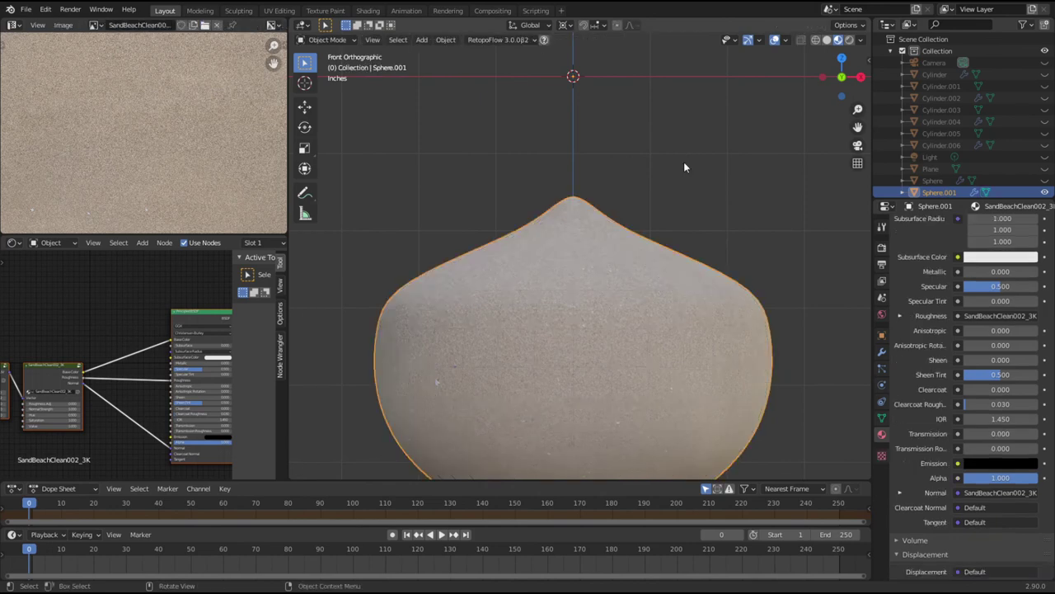
Step: Re-unwrap the whole sand mesh's UVs and scale them up for finer sand grain
{"action": "key", "text": "Tab"}
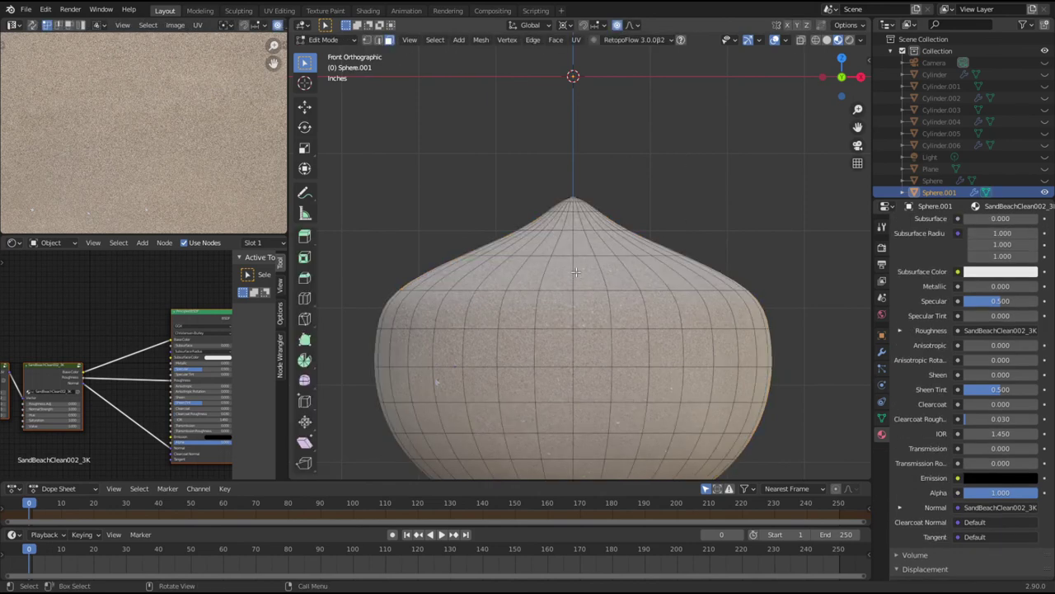
{"action": "key", "text": "a"}
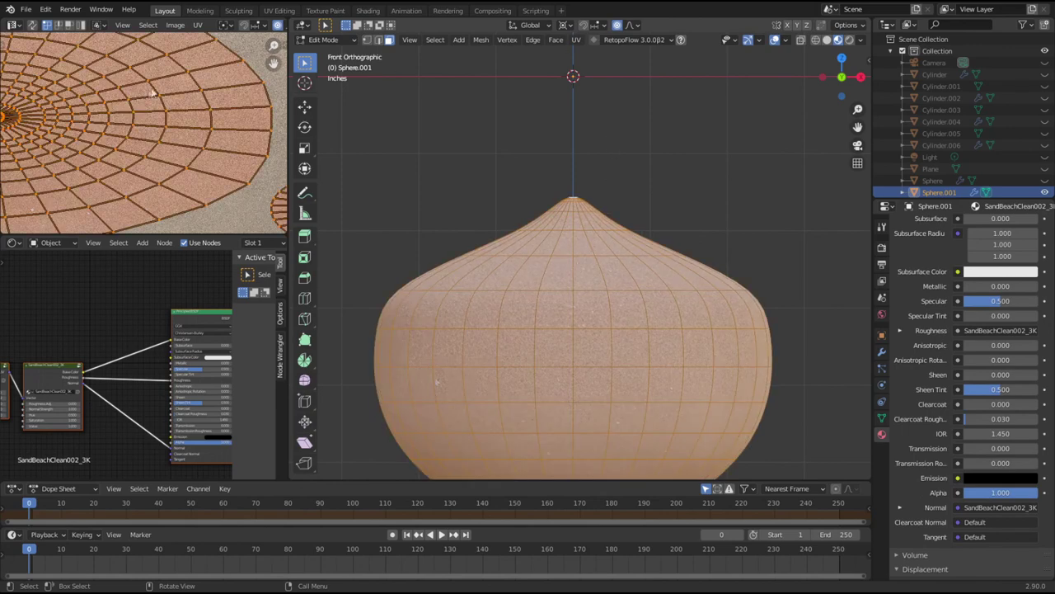
{"action": "left_click", "coordinate": [575, 41]}
{"action": "left_click", "coordinate": [588, 57]}
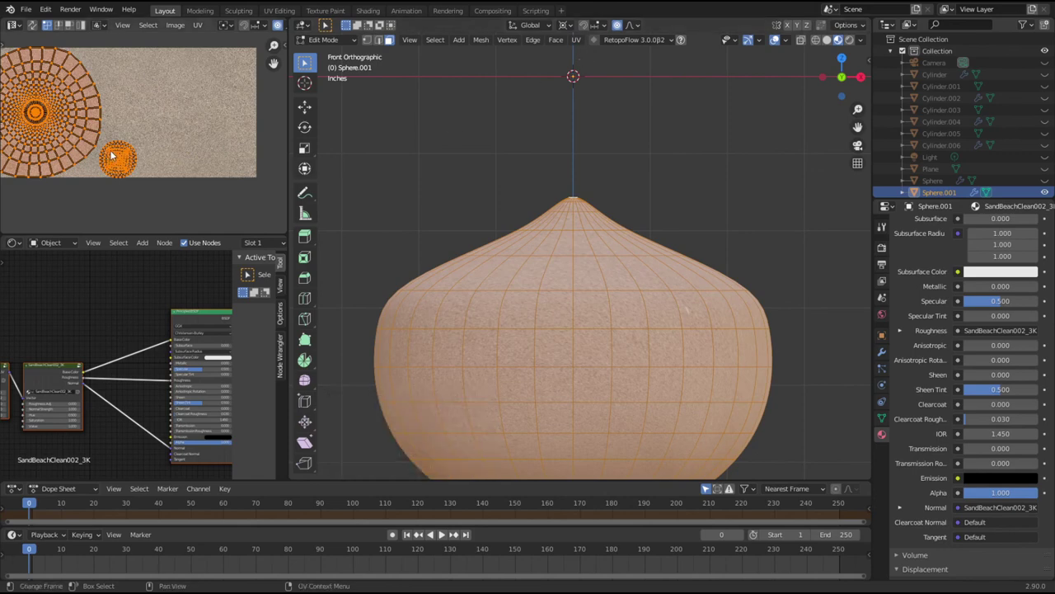
{"action": "key", "text": "s"}
{"action": "left_click", "coordinate": [171, 170]}
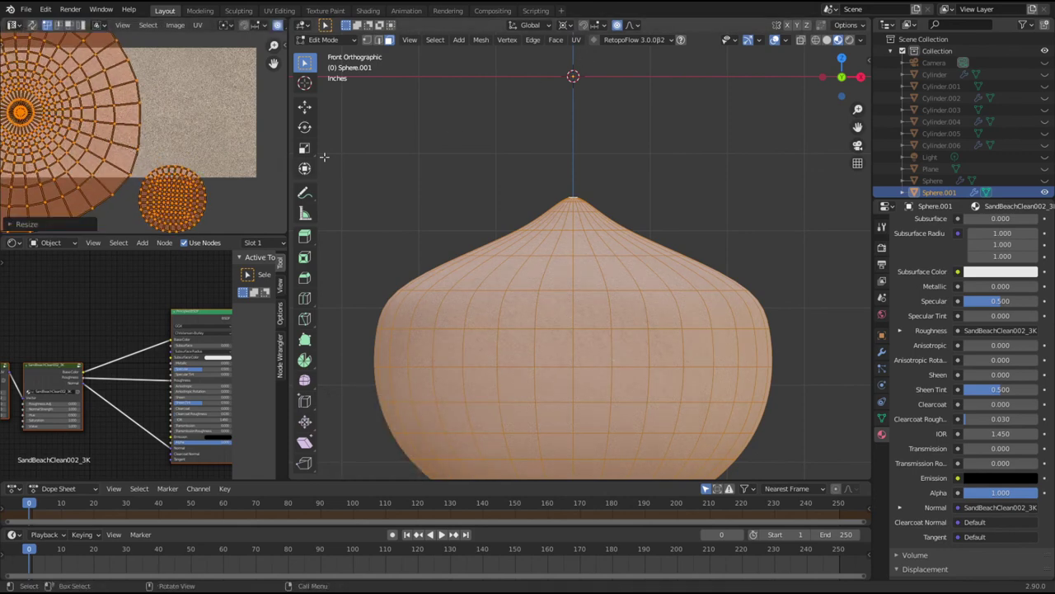
{"action": "left_click", "coordinate": [424, 145]}
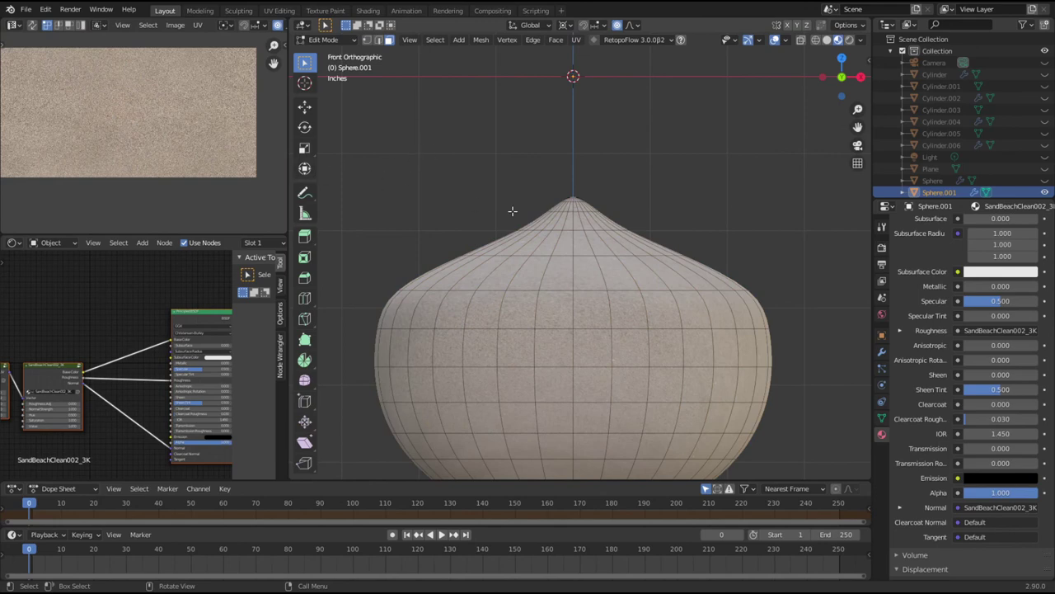
{"action": "key", "text": "Tab"}
{"action": "middle_click_drag", "start_coordinate": [585, 200], "coordinate": [443, 286]}
{"action": "key", "text": "Tab"}
{"action": "key", "text": "Tab"}
Step: Inspect the sand peak, try Subdivision viewport and render levels 3, then revert both to 2
{"action": "scroll", "coordinate": [443, 287], "scroll_direction": "up", "scroll_amount": 5}
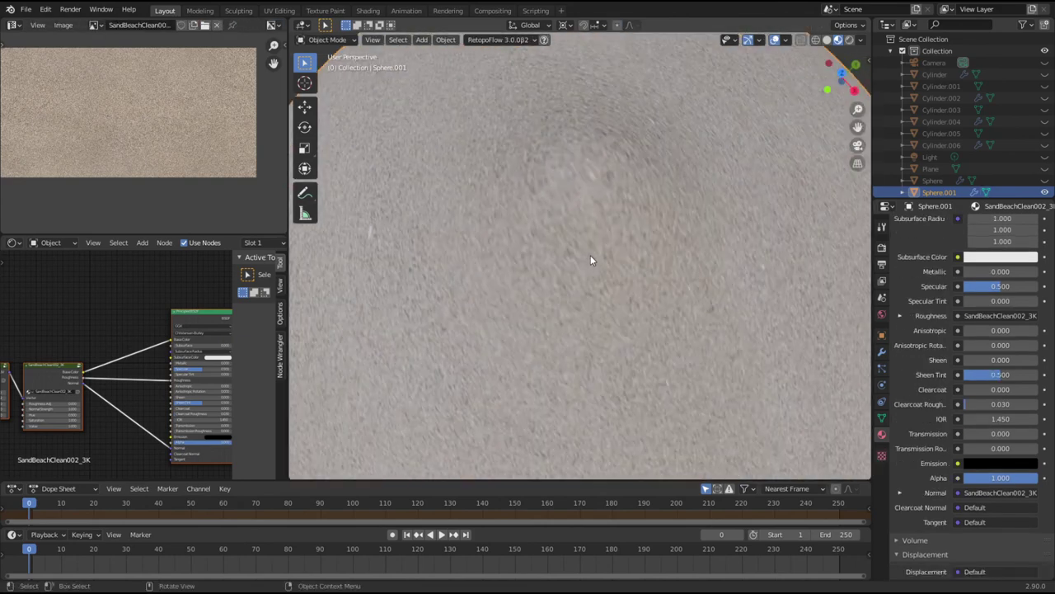
{"action": "middle_click_drag", "start_coordinate": [602, 227], "coordinate": [689, 197]}
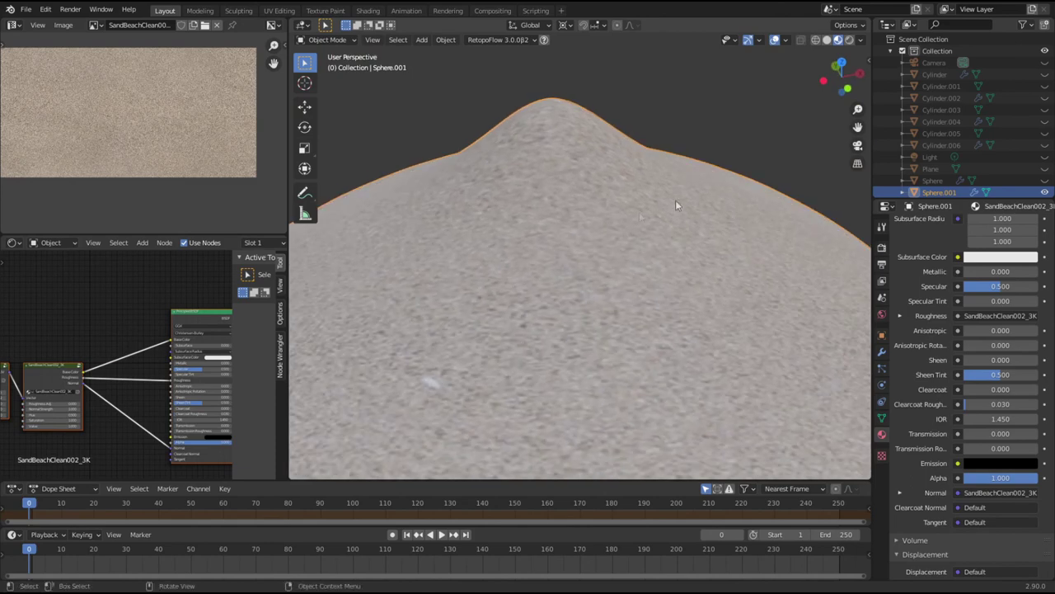
{"action": "middle_click_drag", "start_coordinate": [463, 213], "coordinate": [600, 229]}
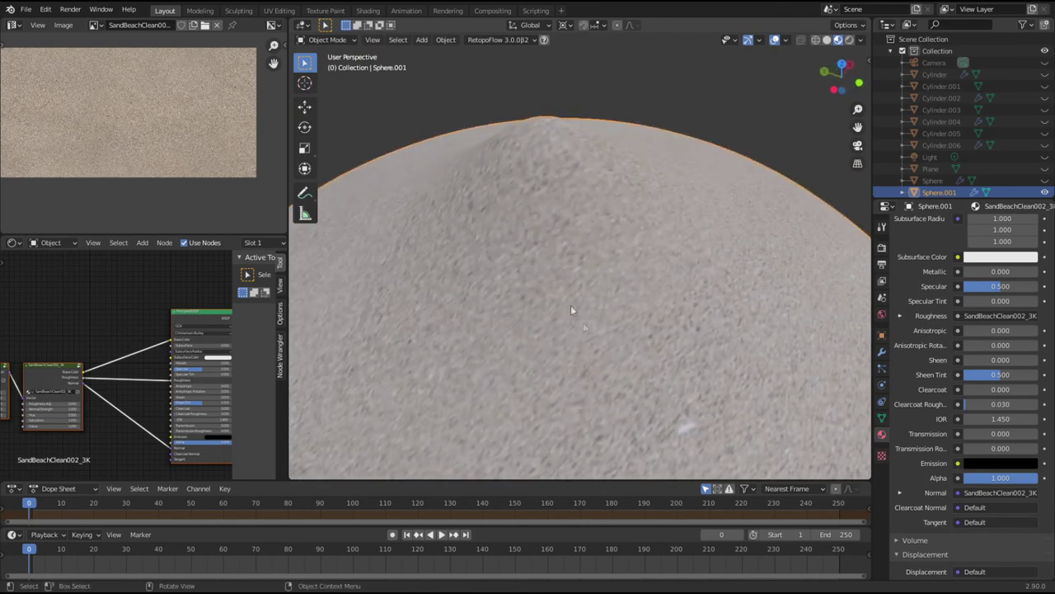
{"action": "middle_click_drag", "start_coordinate": [605, 317], "coordinate": [577, 255]}
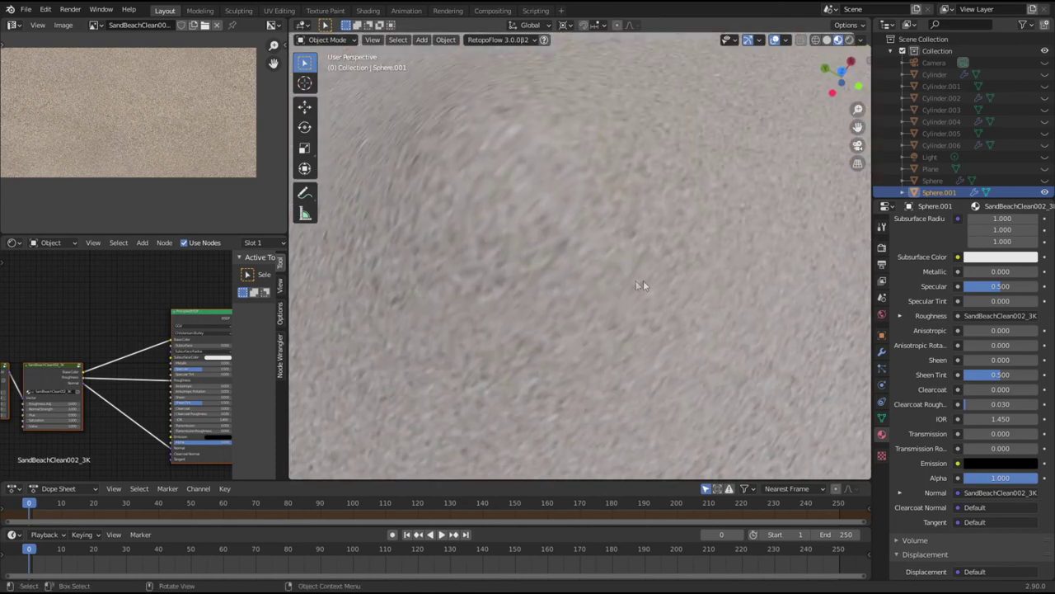
{"action": "left_click", "coordinate": [881, 351]}
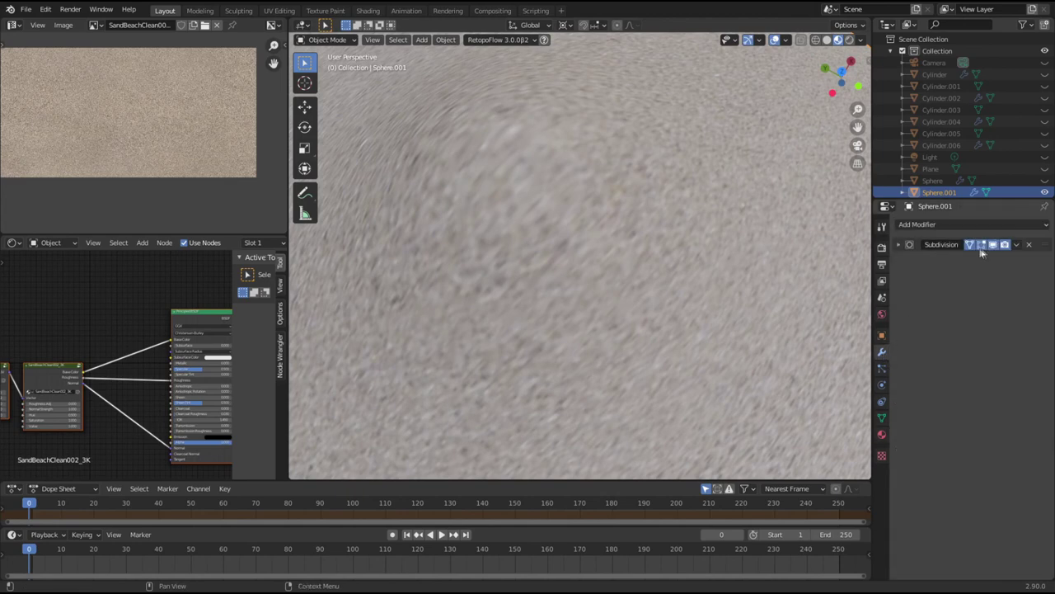
{"action": "left_click", "coordinate": [1017, 245]}
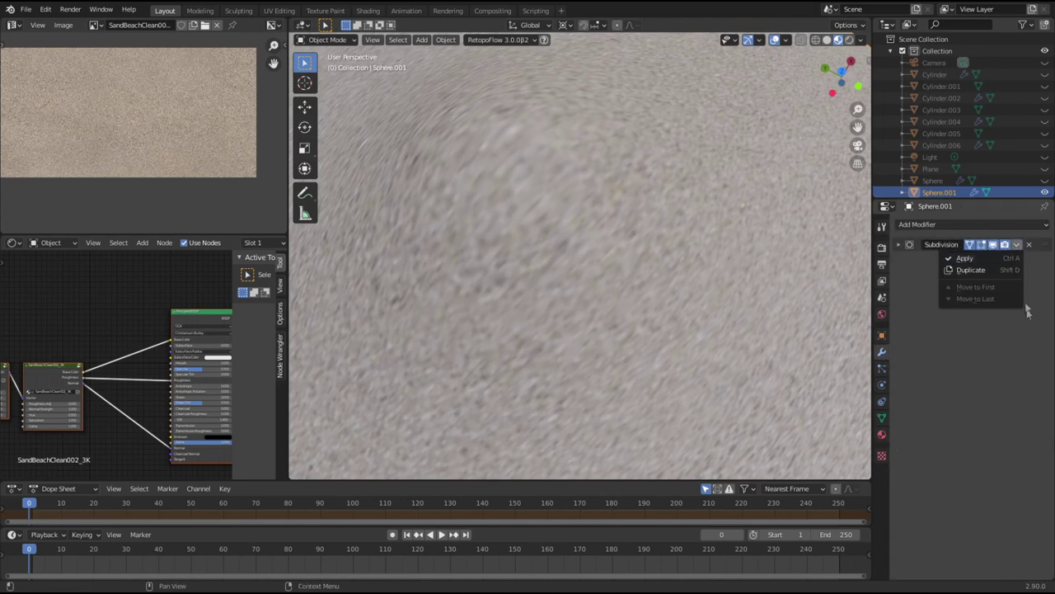
{"action": "left_click", "coordinate": [900, 245]}
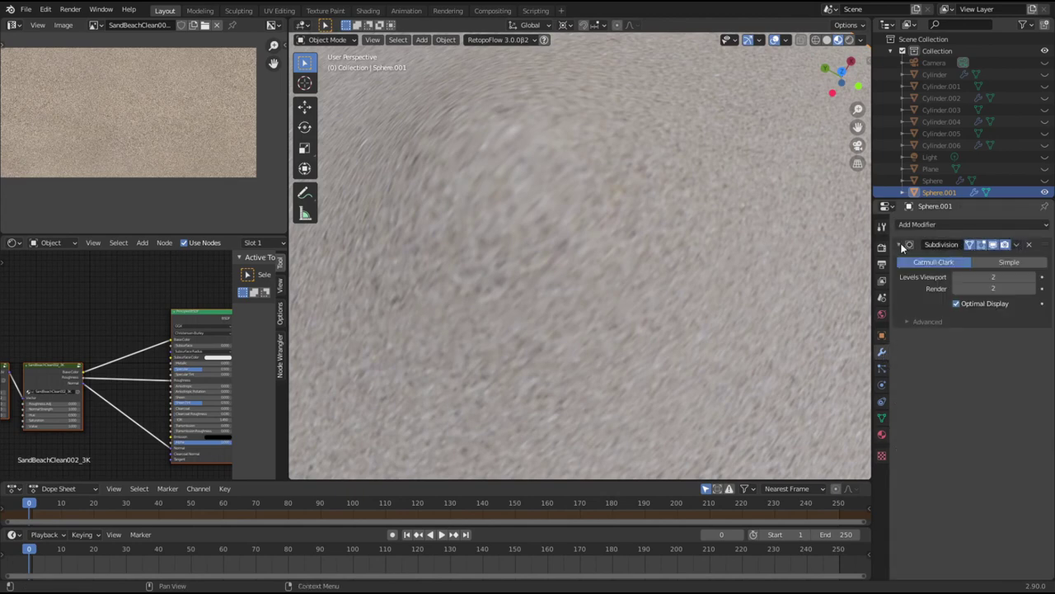
{"action": "left_click", "coordinate": [1031, 278]}
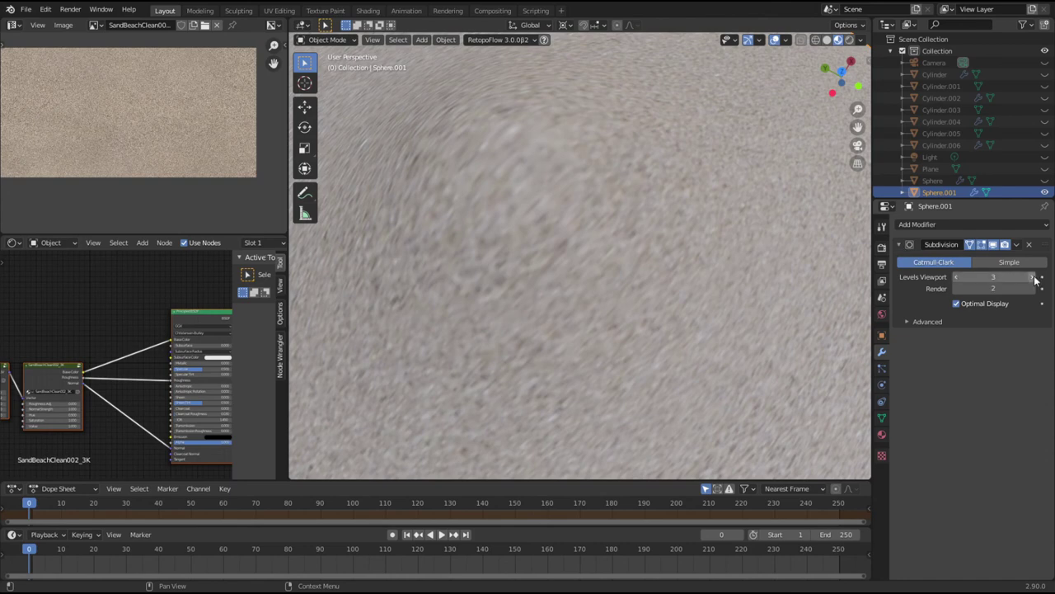
{"action": "left_click", "coordinate": [1032, 289]}
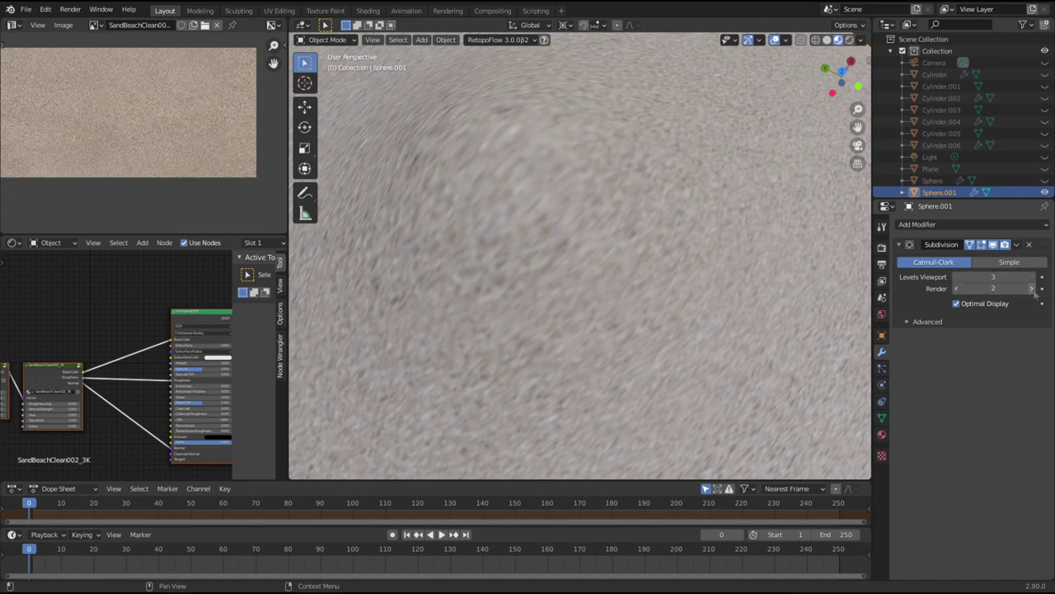
{"action": "left_click", "coordinate": [957, 278]}
{"action": "left_click", "coordinate": [956, 288]}
Step: Look over the whole sand mesh, deselect it, and exit local view to show the full hourglass
{"action": "scroll", "coordinate": [715, 298], "scroll_direction": "down", "scroll_amount": 10}
{"action": "middle_click_drag", "start_coordinate": [583, 269], "coordinate": [494, 282]}
{"action": "scroll", "coordinate": [514, 198], "scroll_direction": "up", "scroll_amount": 2}
{"action": "scroll", "coordinate": [542, 229], "scroll_direction": "up", "scroll_amount": 5}
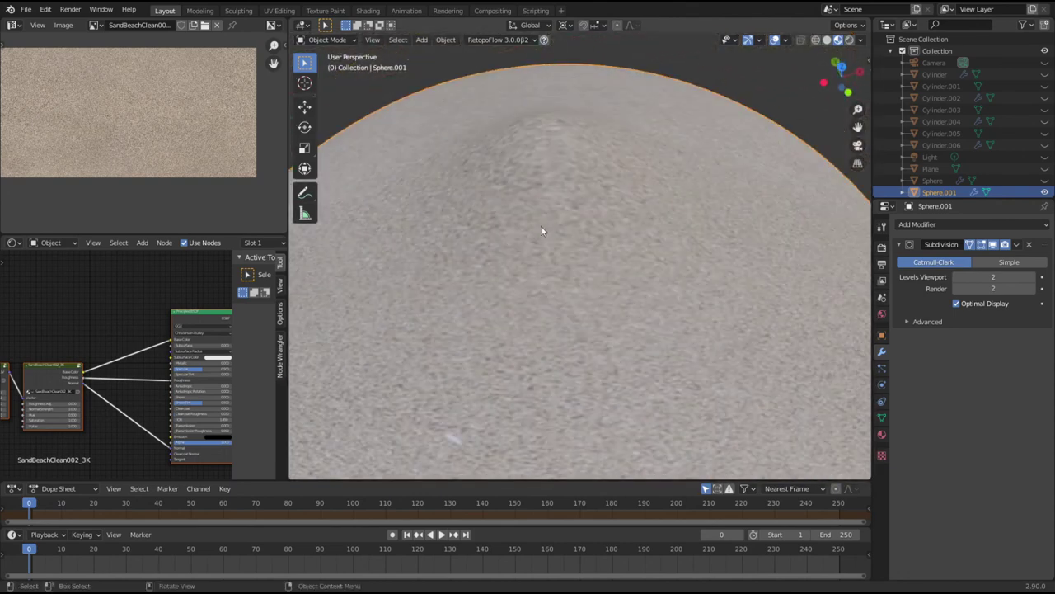
{"action": "scroll", "coordinate": [544, 220], "scroll_direction": "down", "scroll_amount": 6}
{"action": "middle_click_drag", "start_coordinate": [556, 245], "coordinate": [570, 233]}
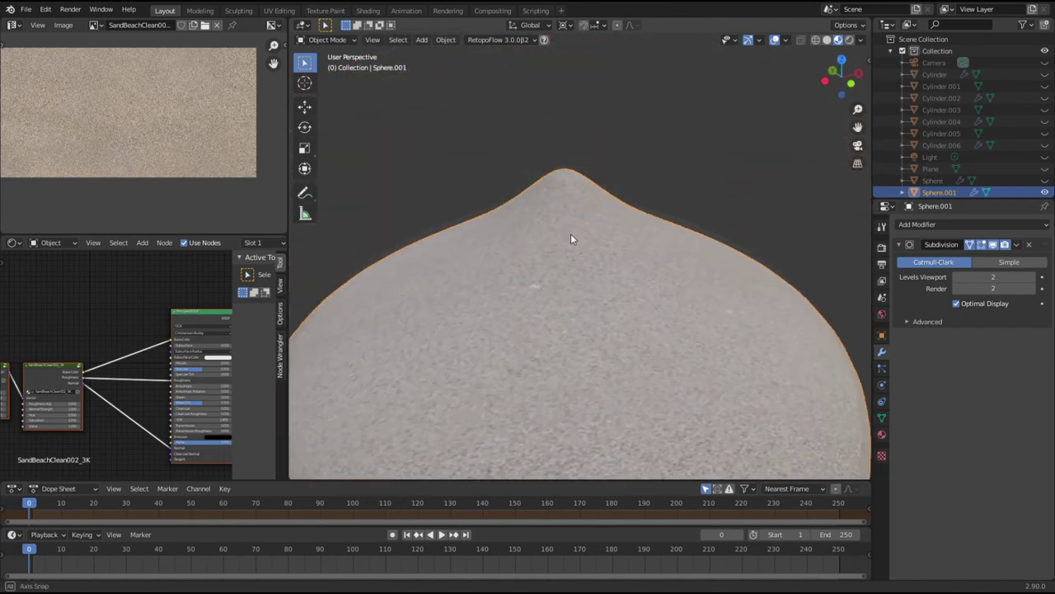
{"action": "scroll", "coordinate": [582, 338], "scroll_direction": "up", "scroll_amount": 4}
{"action": "scroll", "coordinate": [569, 325], "scroll_direction": "down", "scroll_amount": 3}
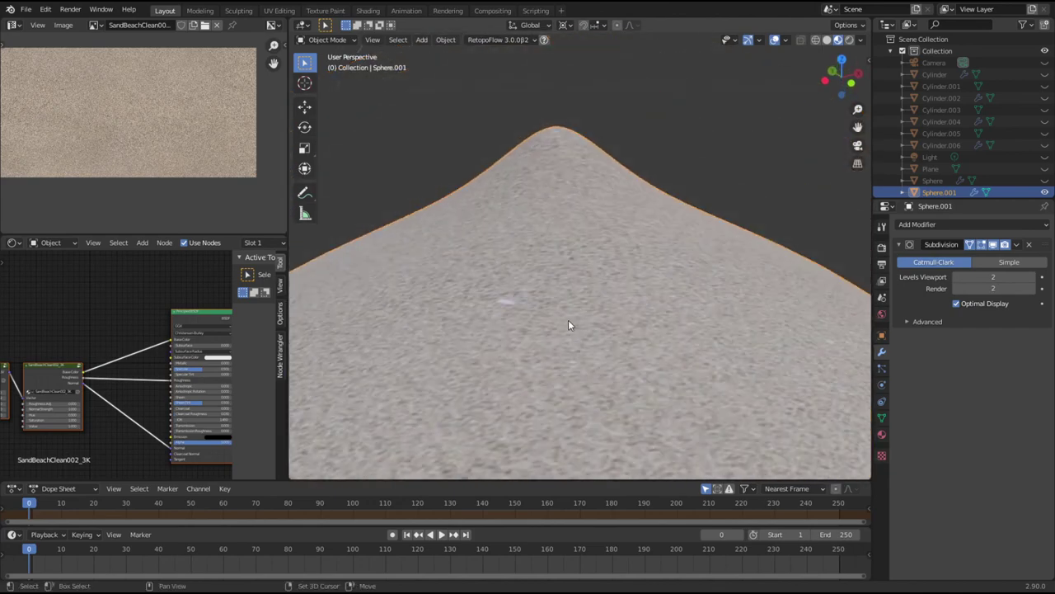
{"action": "scroll", "coordinate": [588, 223], "scroll_direction": "up", "scroll_amount": 3}
{"action": "scroll", "coordinate": [592, 228], "scroll_direction": "down", "scroll_amount": 5}
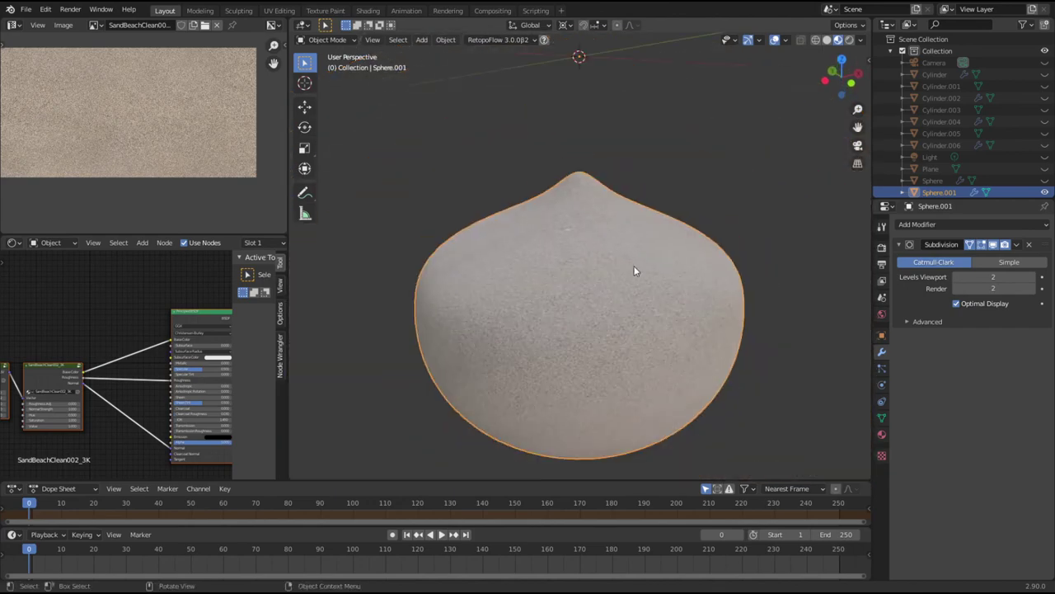
{"action": "left_click", "coordinate": [789, 412]}
{"action": "middle_click_drag", "start_coordinate": [641, 327], "coordinate": [588, 269]}
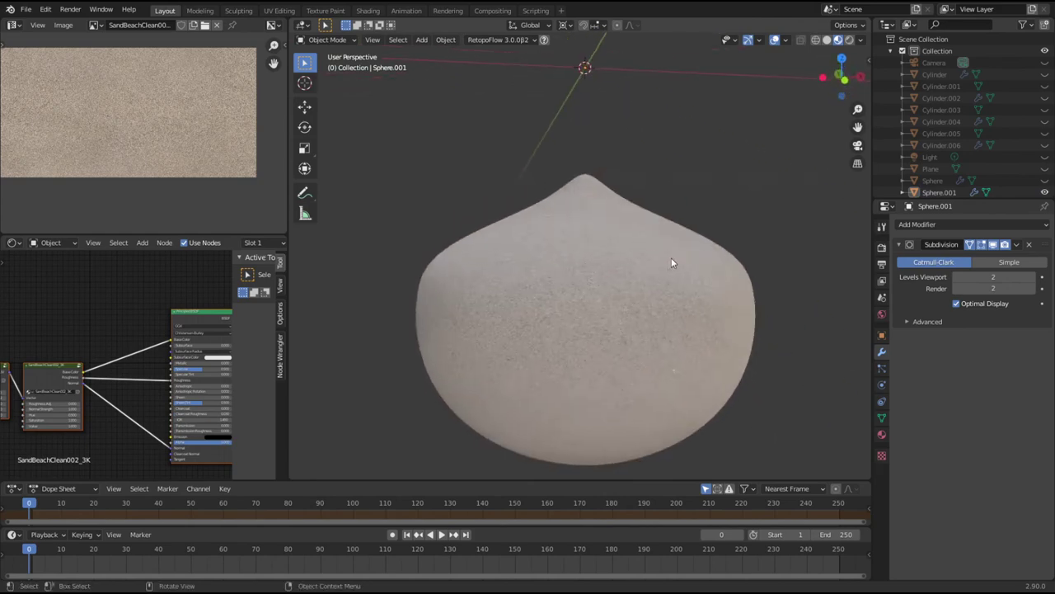
{"action": "key", "text": "KP_Divide"}
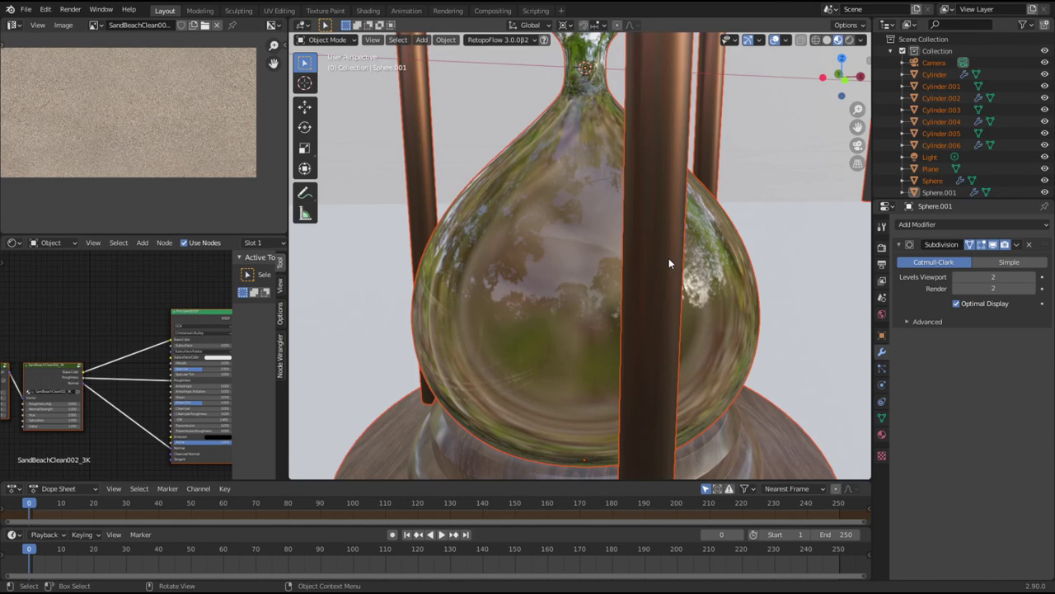
Step: Delete the backdrop Plane from the scene
{"action": "scroll", "coordinate": [603, 236], "scroll_direction": "down", "scroll_amount": 8}
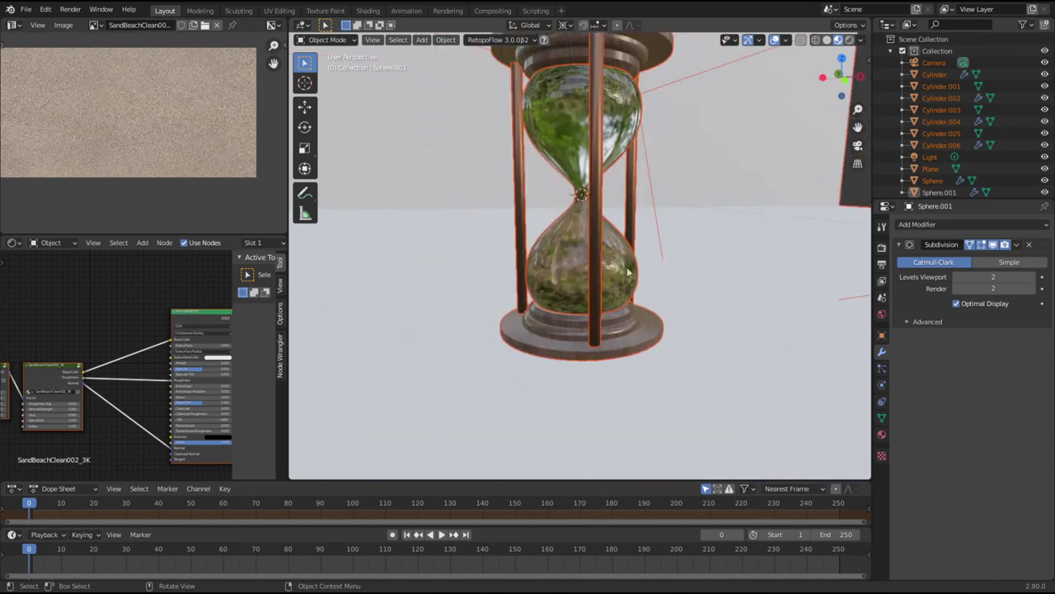
{"action": "left_click", "coordinate": [863, 195]}
{"action": "mouse_move", "coordinate": [569, 314]}
{"action": "middle_mouse_down"}
{"action": "mouse_move", "coordinate": [532, 320]}
{"action": "mouse_move", "coordinate": [582, 315]}
{"action": "middle_mouse_up"}
{"action": "scroll", "coordinate": [588, 315], "scroll_direction": "down", "scroll_amount": 5}
{"action": "scroll", "coordinate": [588, 314], "scroll_direction": "up", "scroll_amount": 3}
{"action": "left_click", "coordinate": [420, 244]}
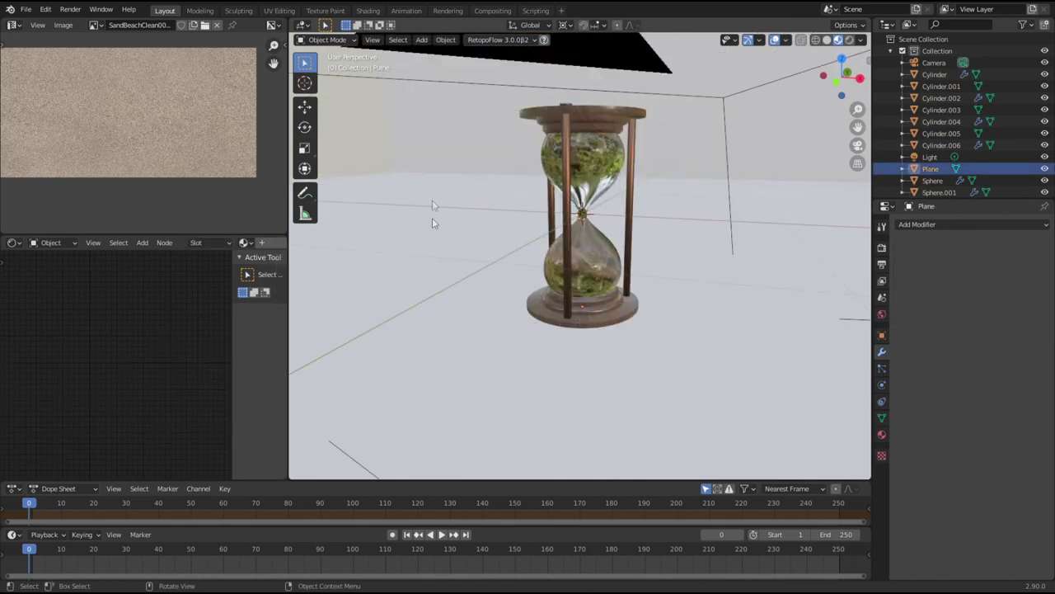
{"action": "key", "text": "Delete"}
Step: Select the Camera and view the hourglass through the camera with Numpad 0
{"action": "scroll", "coordinate": [539, 304], "scroll_direction": "down", "scroll_amount": 4}
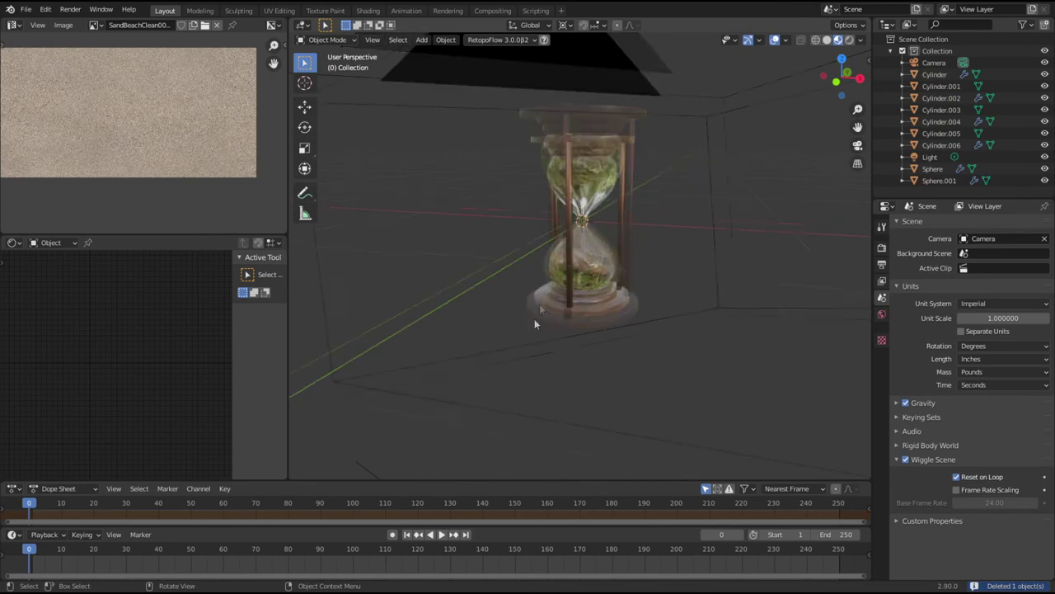
{"action": "left_click", "coordinate": [677, 293]}
{"action": "middle_click_drag", "start_coordinate": [733, 319], "coordinate": [598, 306]}
{"action": "key", "text": "KP_0"}
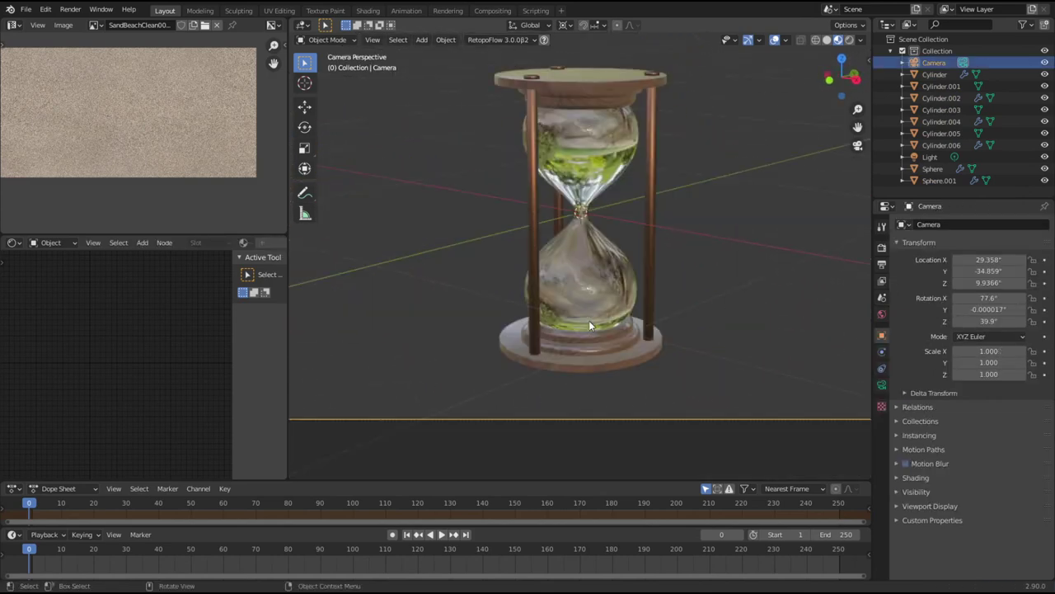